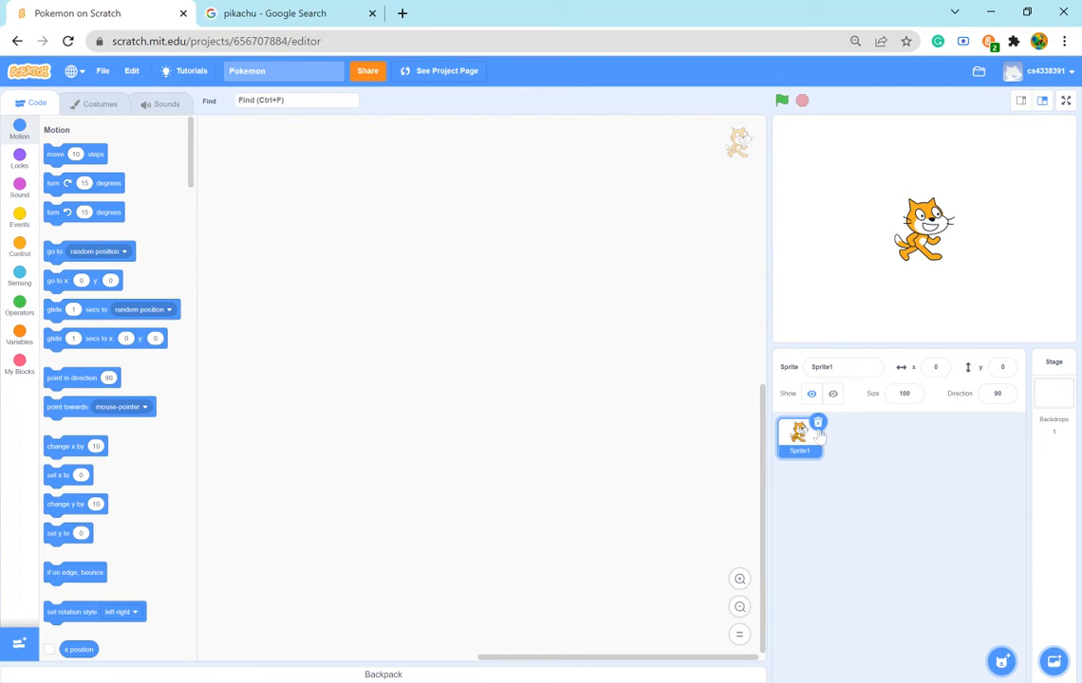
pyautogui.moveTo(1002, 661)
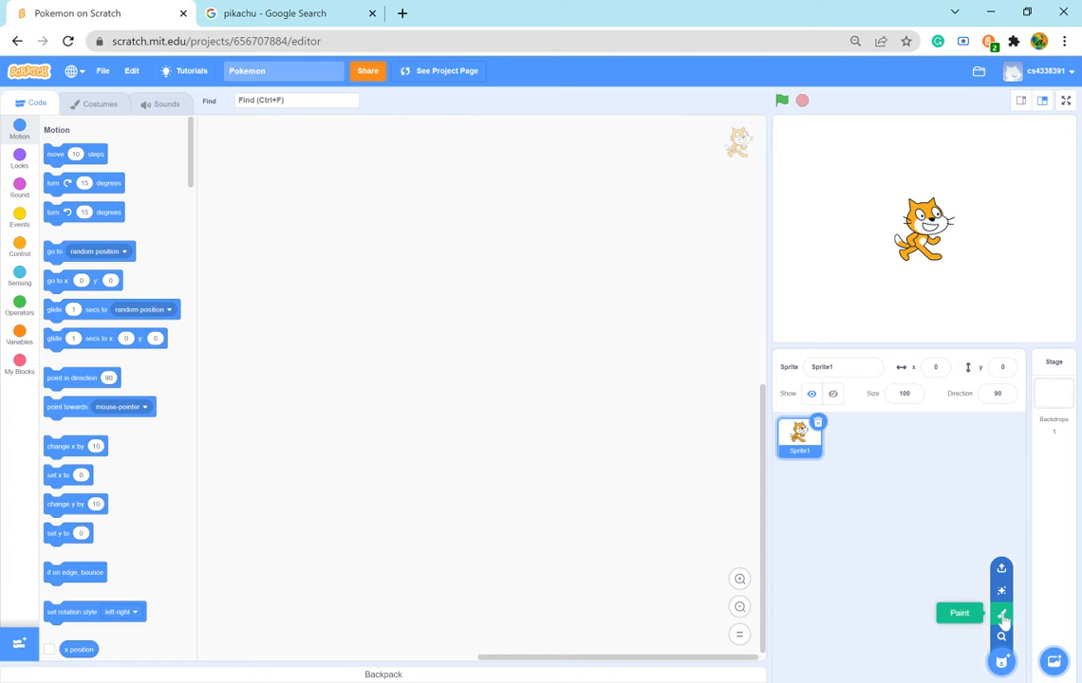
pyautogui.click(1002, 617)
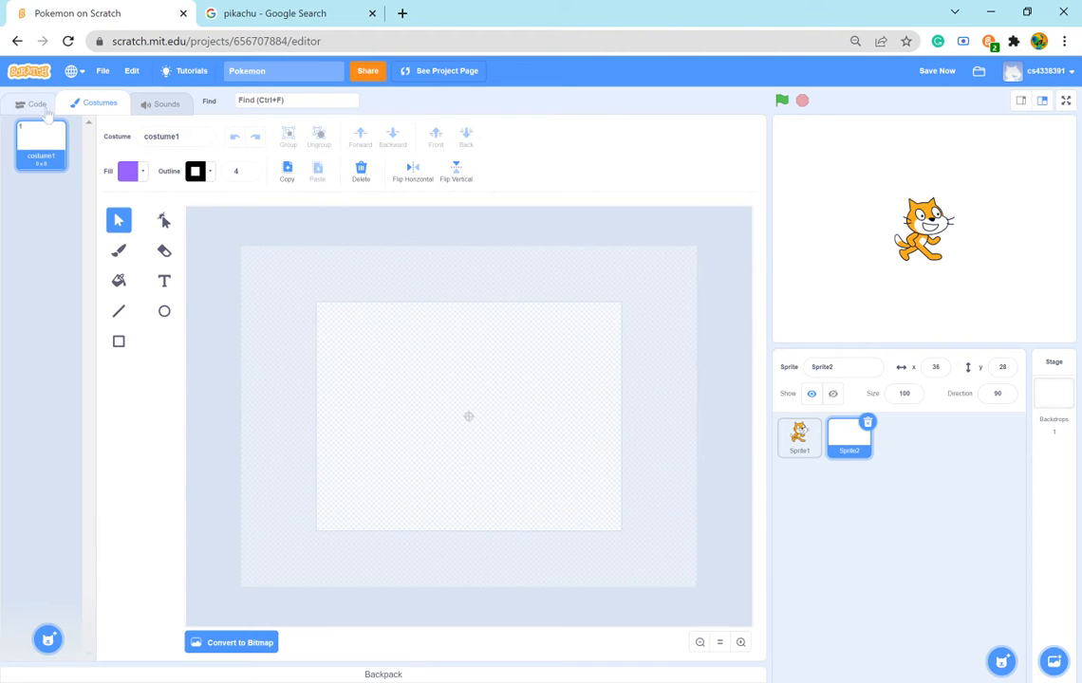
pyautogui.click(867, 423)
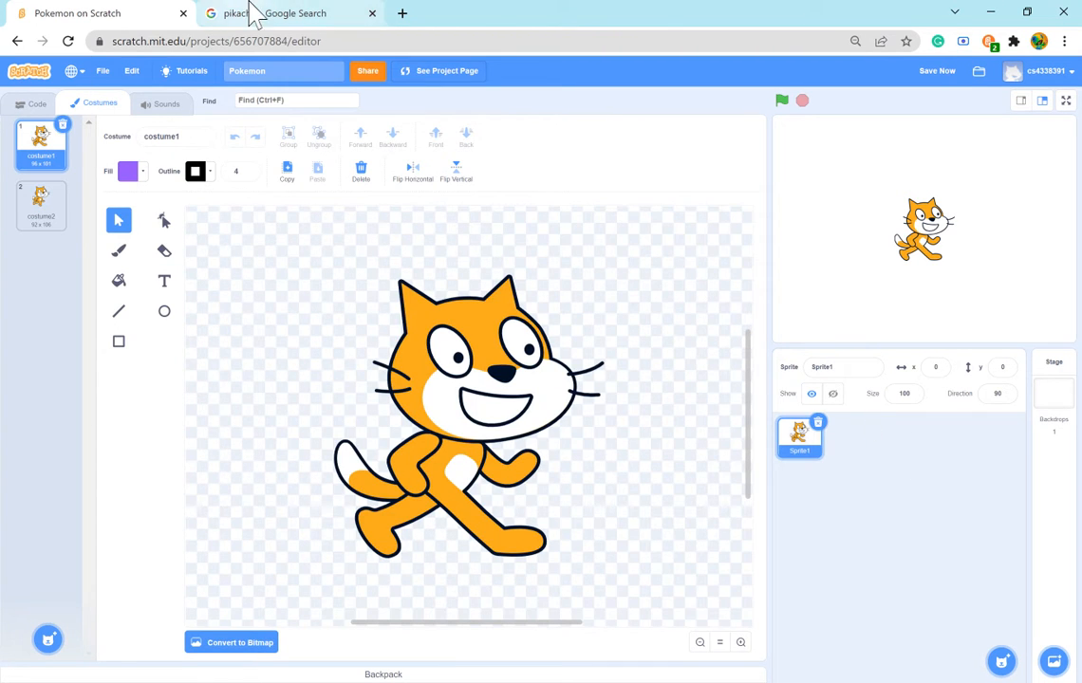
pyautogui.click(26, 103)
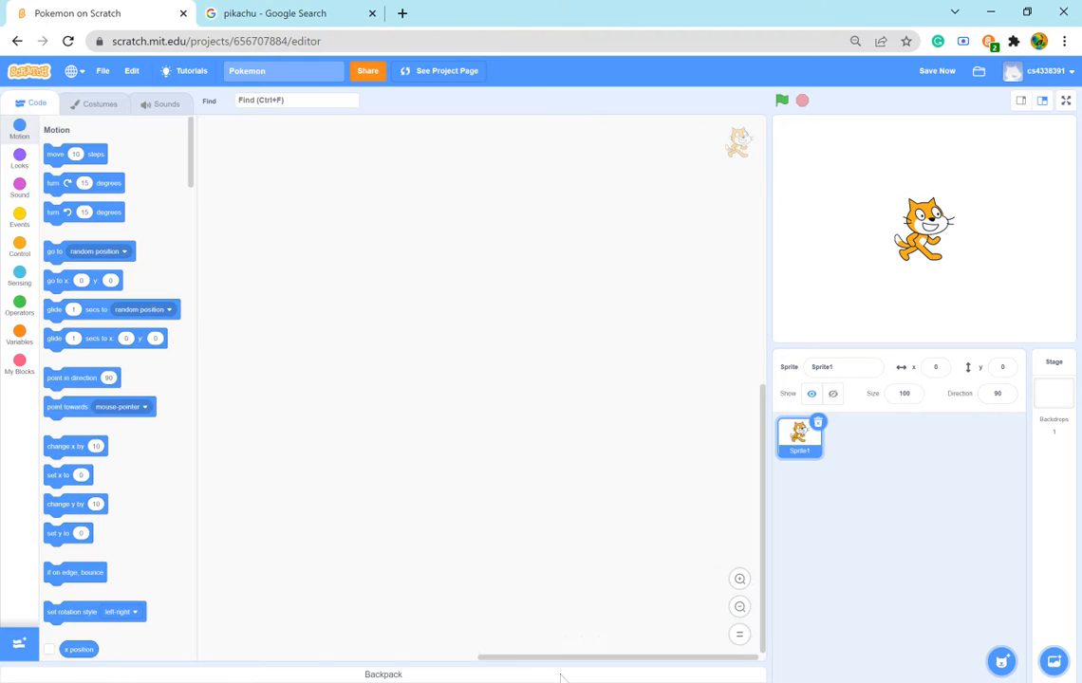
# - Add a set color effect block to the cat's script area and change its effect to pixelate
pyautogui.moveTo(1001, 657)
pyautogui.click(21, 190)
pyautogui.click(19, 158)
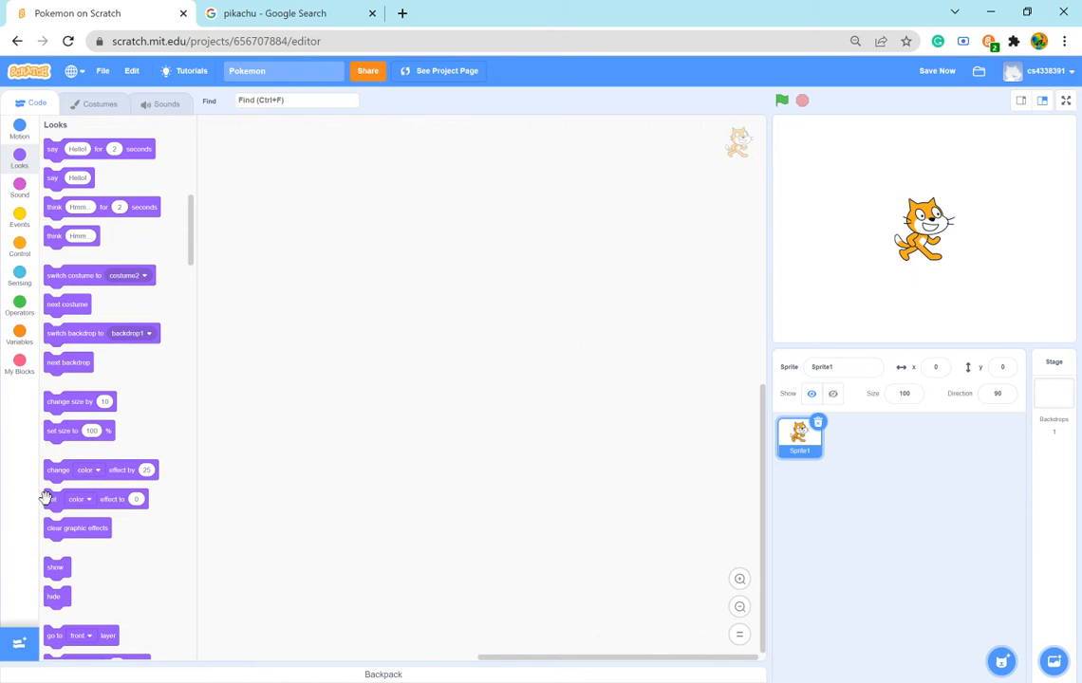
pyautogui.moveTo(49, 500); pyautogui.dragTo(470, 287)
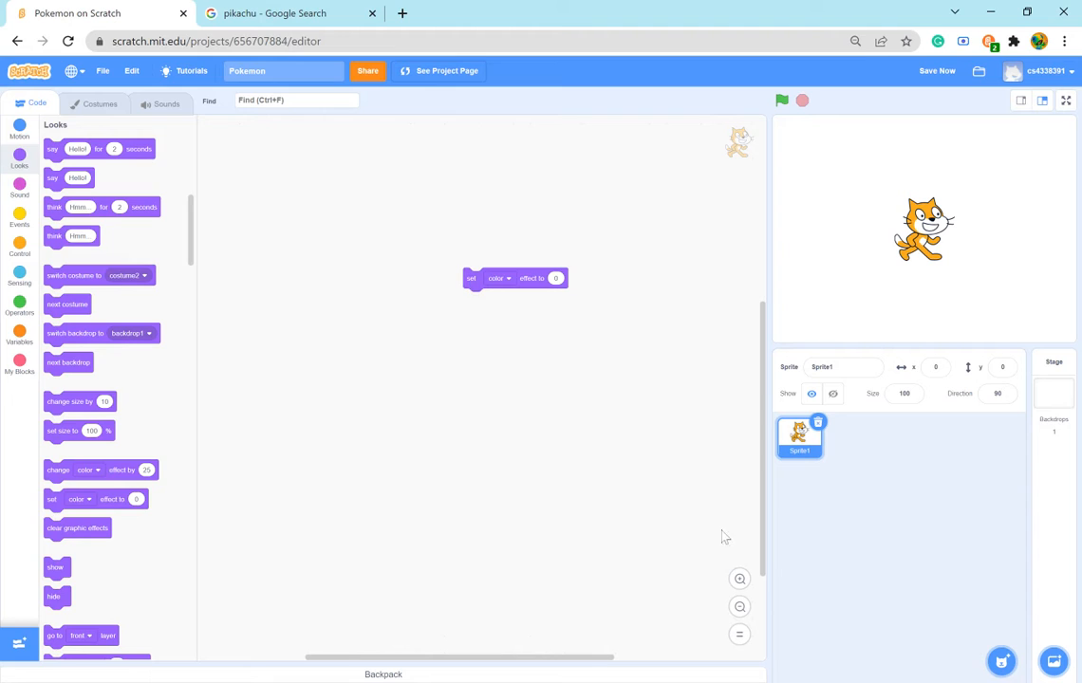
pyautogui.click(739, 579)
pyautogui.moveTo(560, 258); pyautogui.dragTo(525, 349)
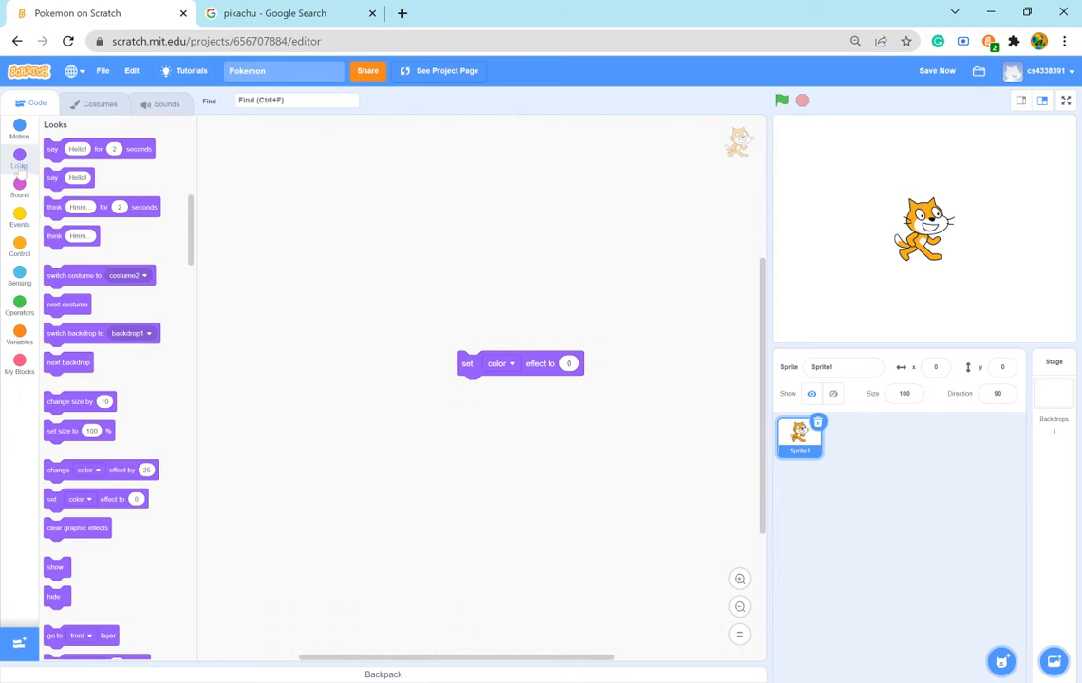
pyautogui.click(513, 366)
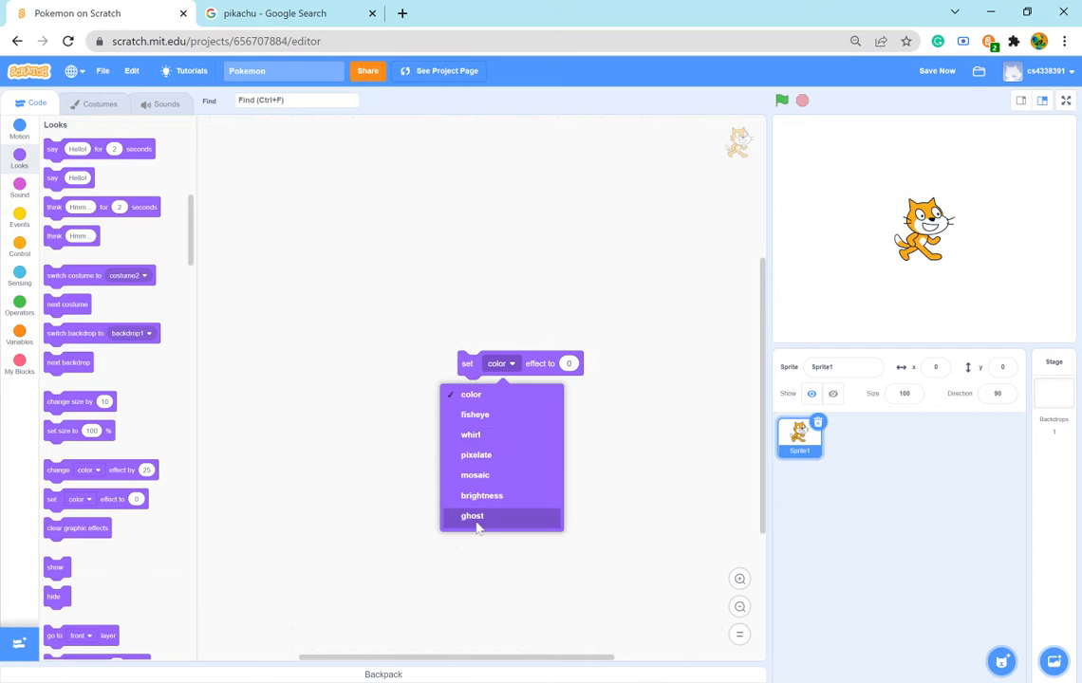
pyautogui.click(481, 458)
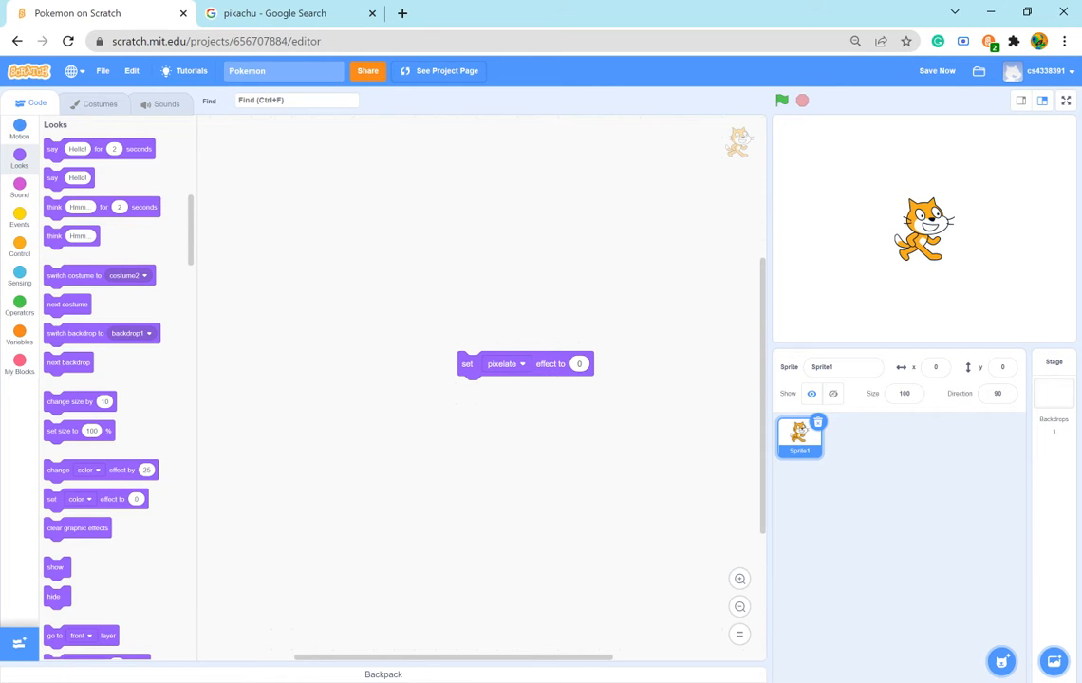
# - Set the cat's pixelate effect value to 60 and run the block
pyautogui.click(579, 363)
pyautogui.write('60')
pyautogui.press('Return')
pyautogui.click(550, 370)
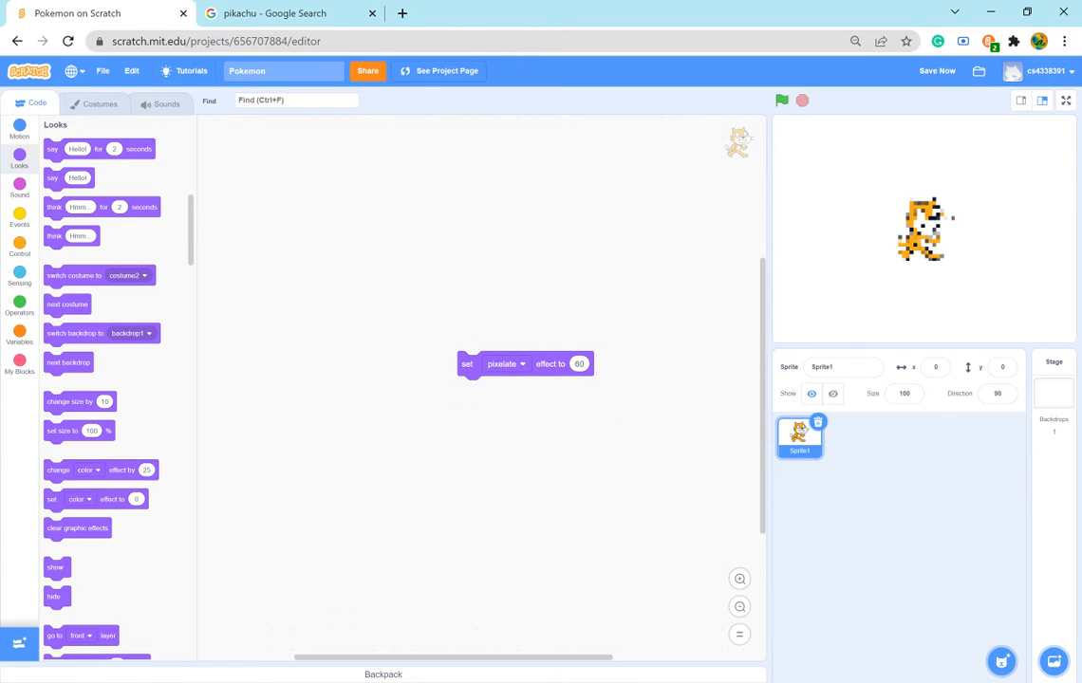
# - Test the cat's pixelate effect with the values 10 and 30, running the block for each
pyautogui.click(661, 316)
pyautogui.click(550, 367)
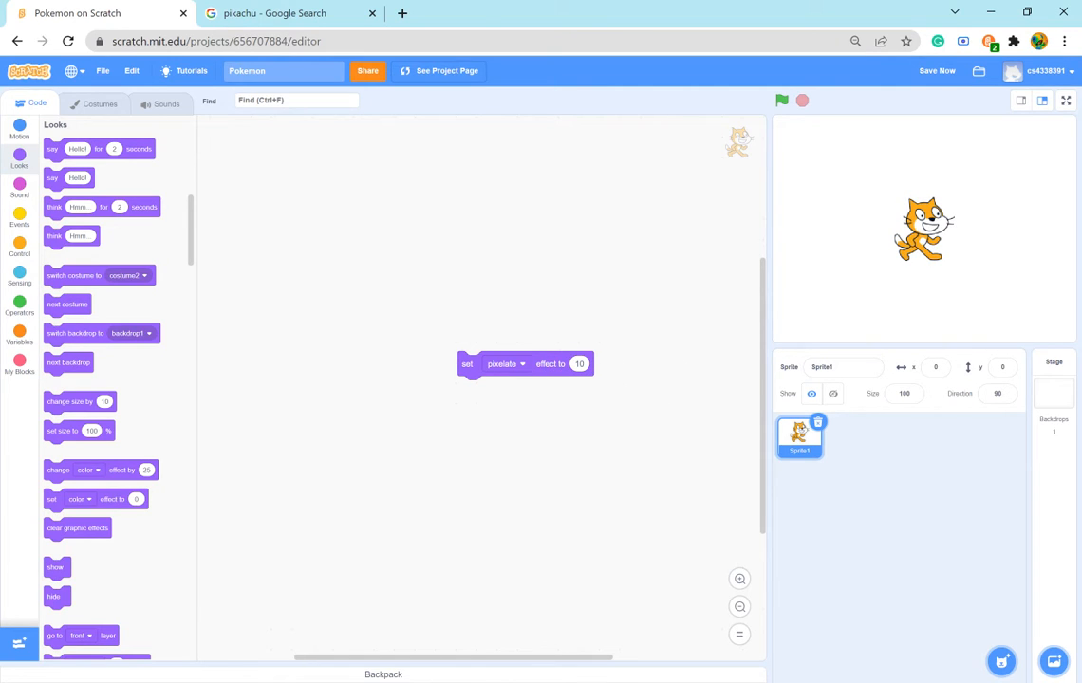
pyautogui.click(579, 364)
pyautogui.click(517, 323)
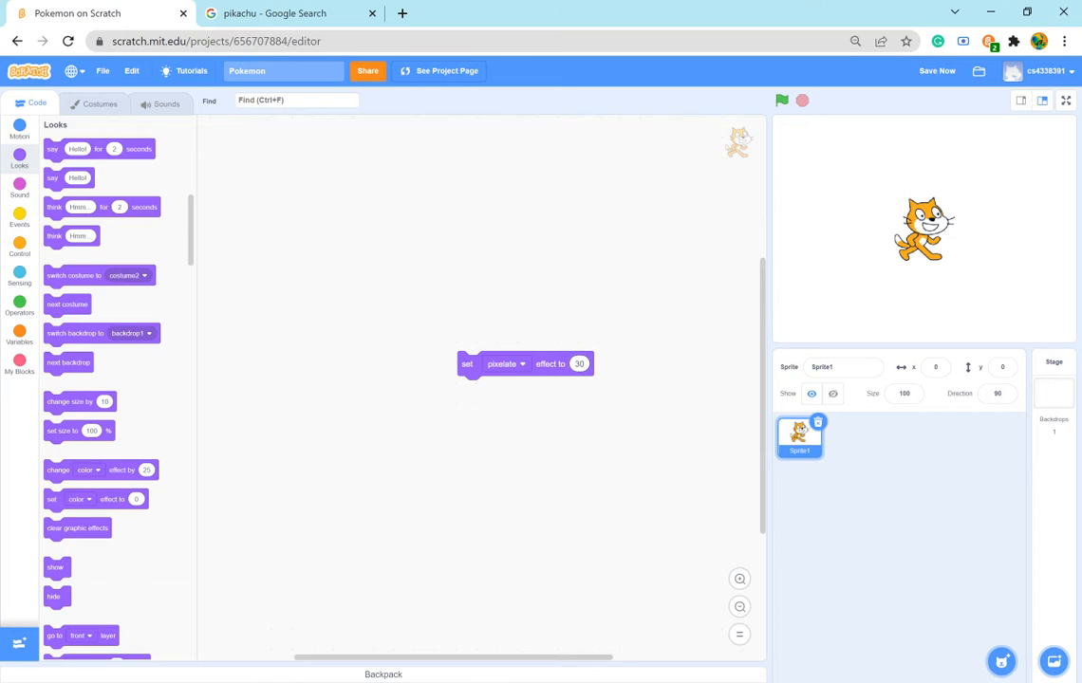
pyautogui.click(552, 364)
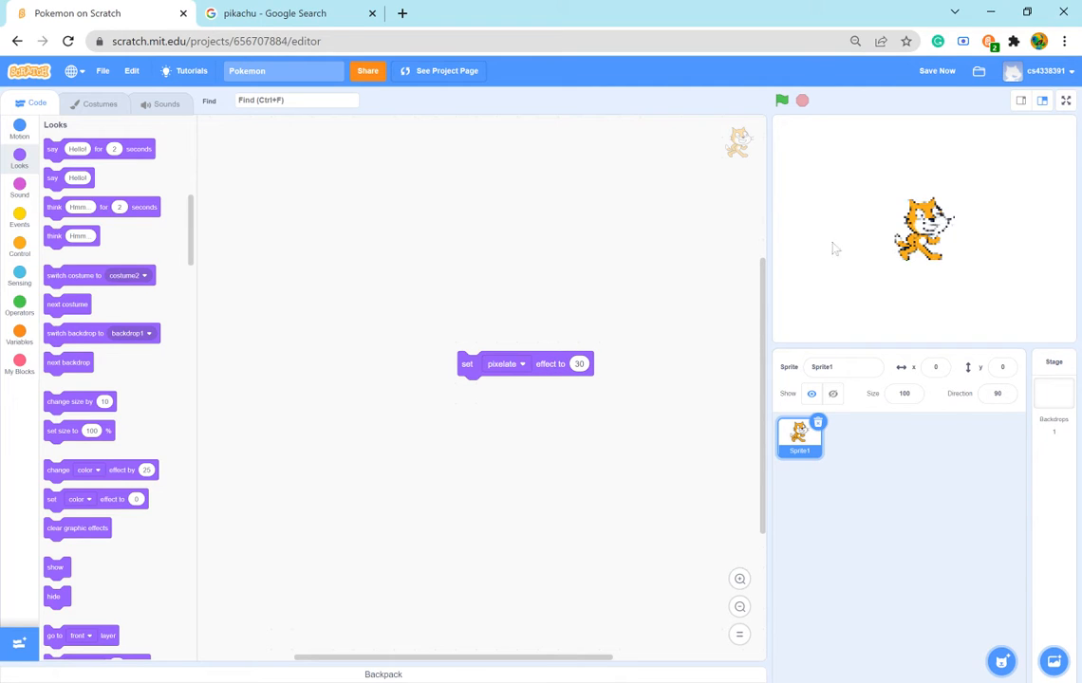
pyautogui.click(580, 365)
pyautogui.click(610, 451)
# - Delete the cat sprite and add the Chick sprite from the sprite library
pyautogui.click(818, 424)
pyautogui.moveTo(1001, 657)
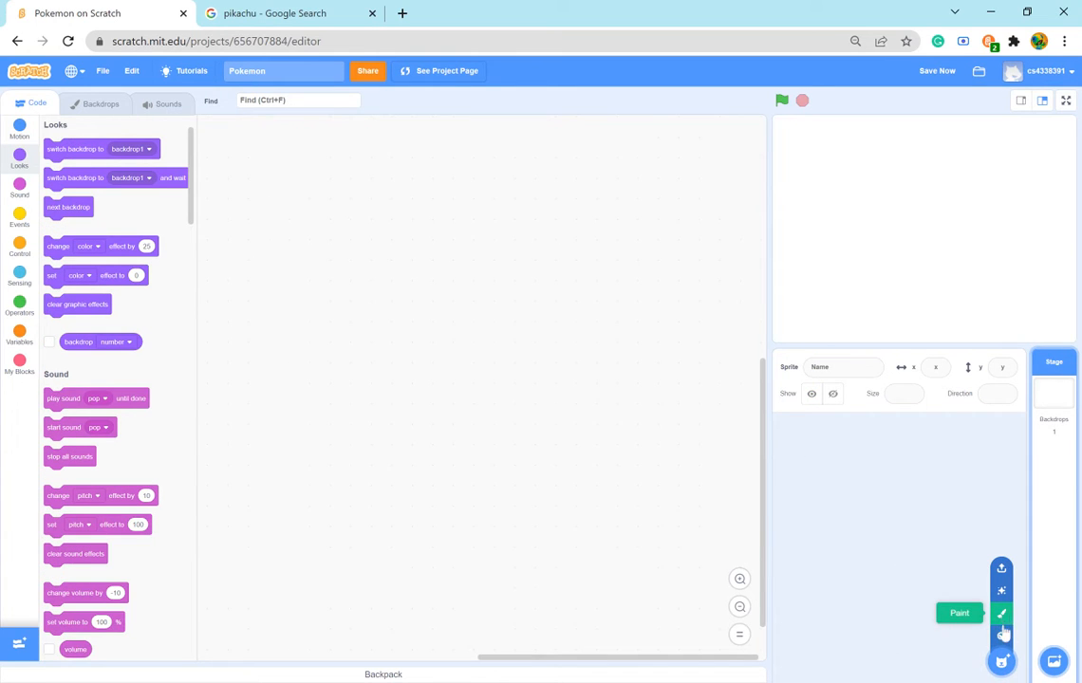
pyautogui.click(1002, 636)
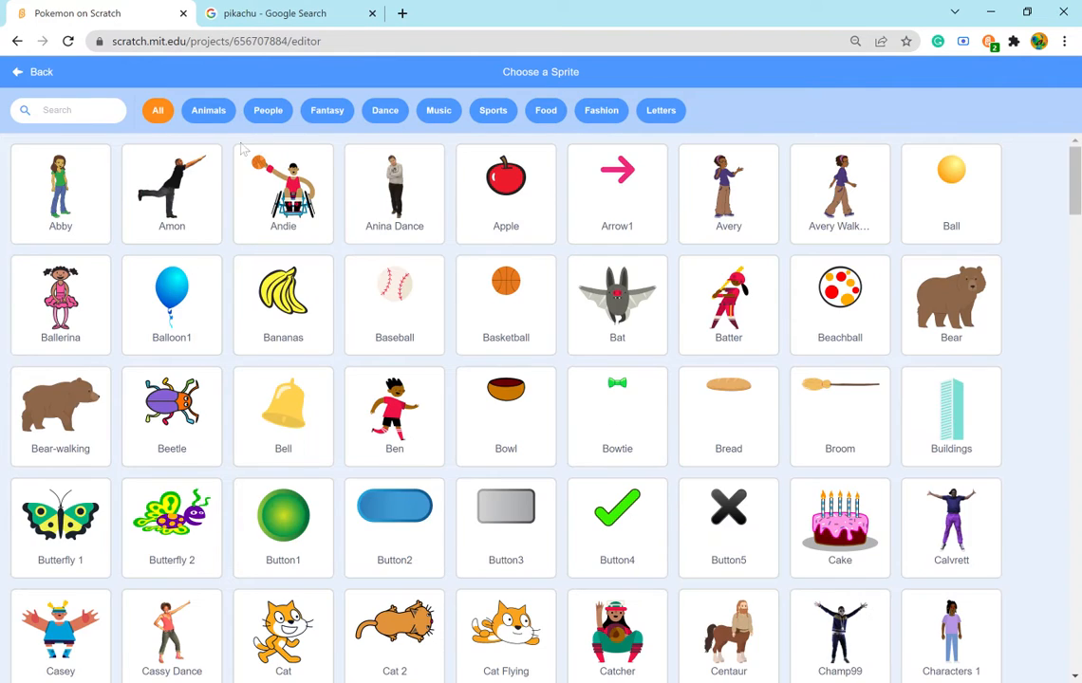
pyautogui.scroll(-4, 171, 237)
pyautogui.scroll(3, 373, 513)
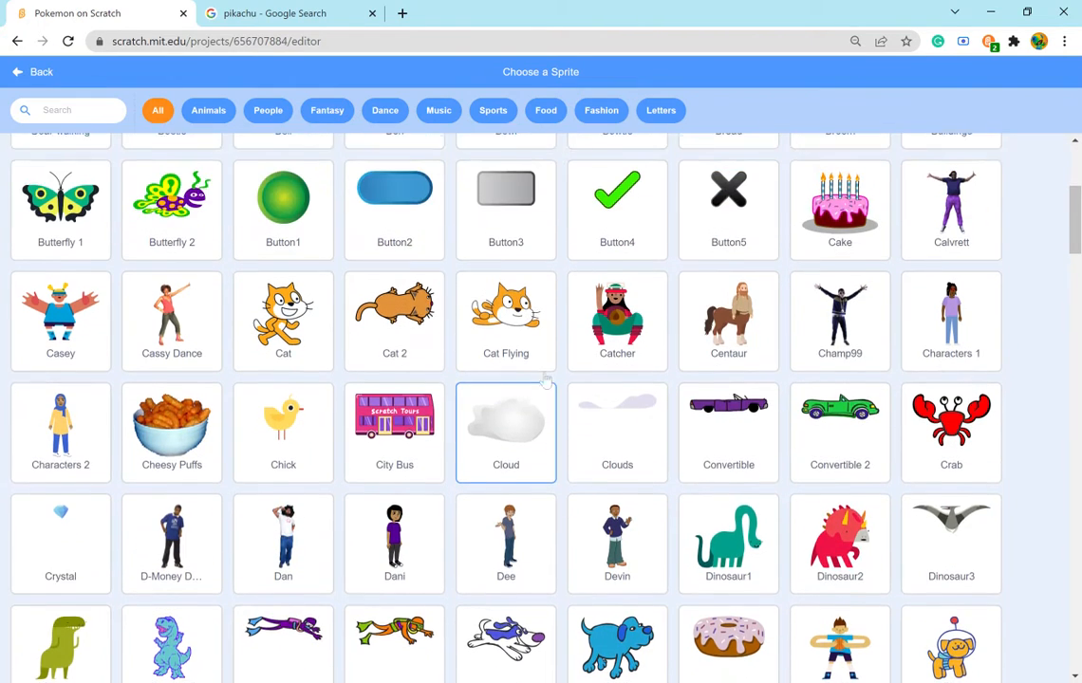
pyautogui.scroll(-1, 418, 393)
pyautogui.scroll(-1, 418, 392)
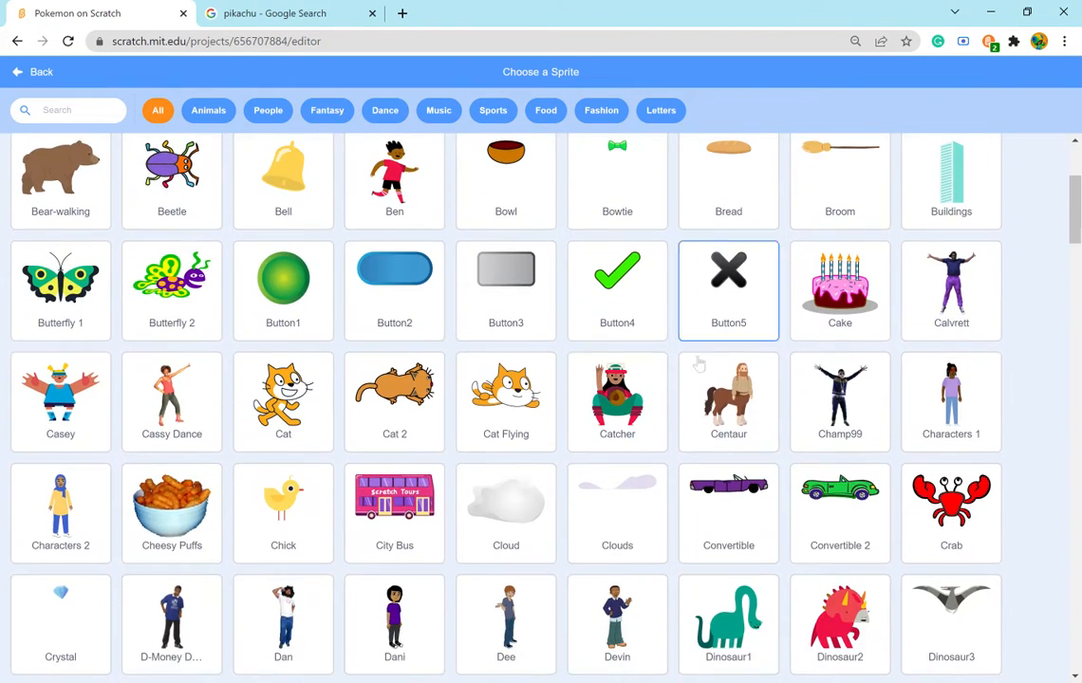
pyautogui.click(306, 527)
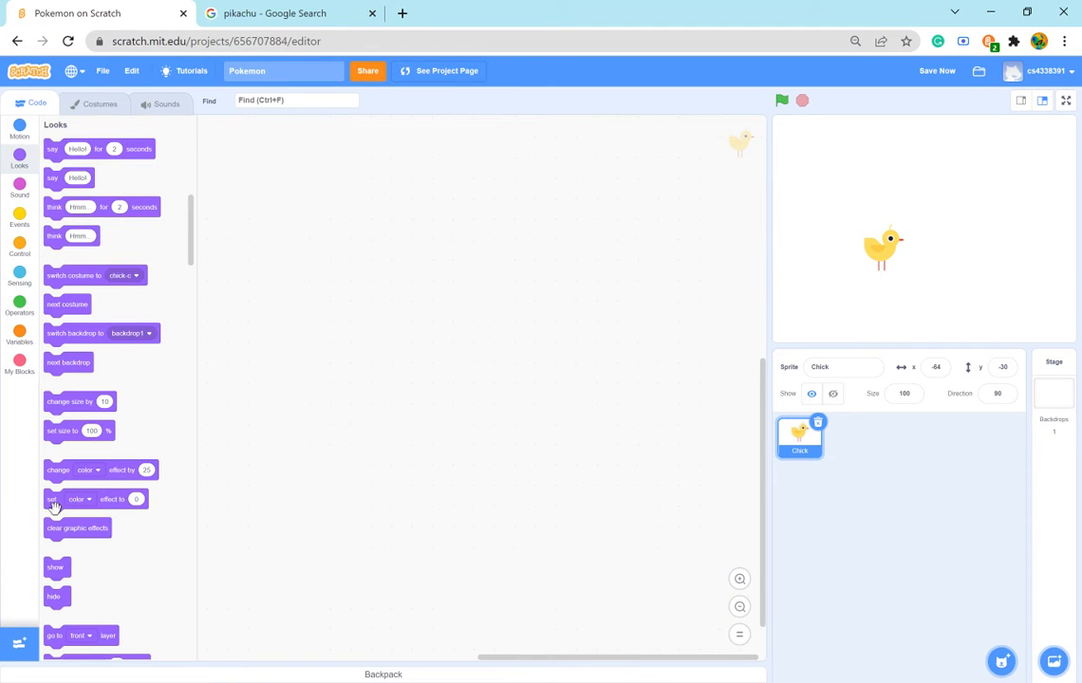
# - Add a set pixelate effect block with the value 60 to the Chick and run it
pyautogui.moveTo(54, 505); pyautogui.dragTo(457, 332)
pyautogui.click(488, 326)
pyautogui.click(464, 424)
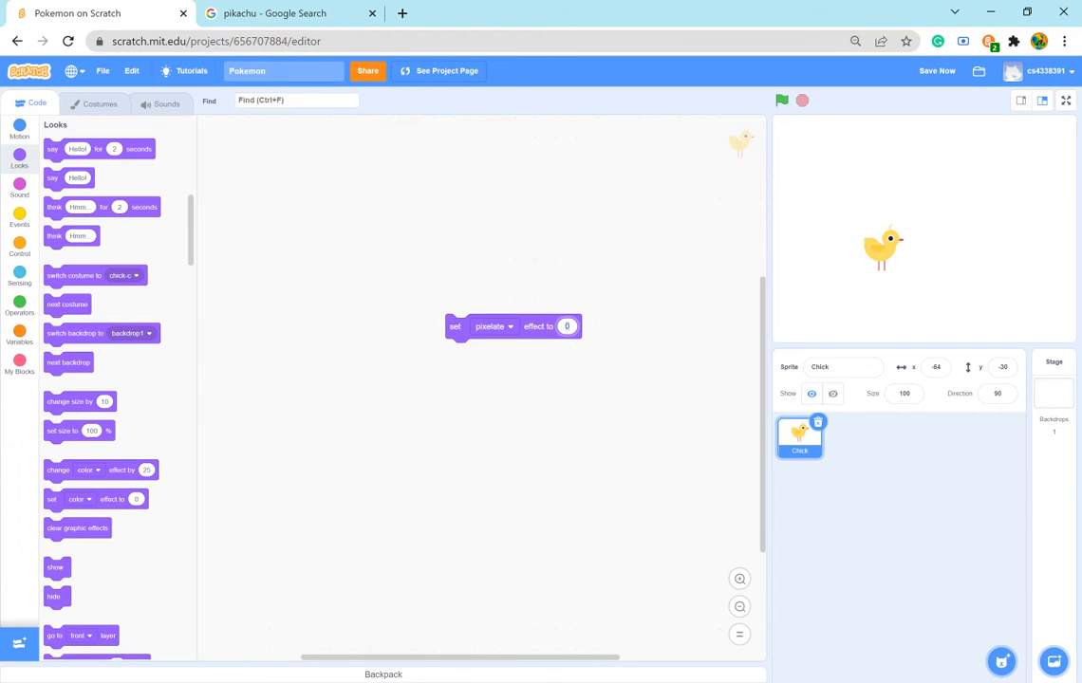
pyautogui.write('60')
pyautogui.click(552, 384)
pyautogui.click(546, 330)
# - Move the Chick near the stage centre and test its pixelate effect with the values 30 and 80
pyautogui.moveTo(889, 256); pyautogui.dragTo(929, 245)
pyautogui.click(566, 326)
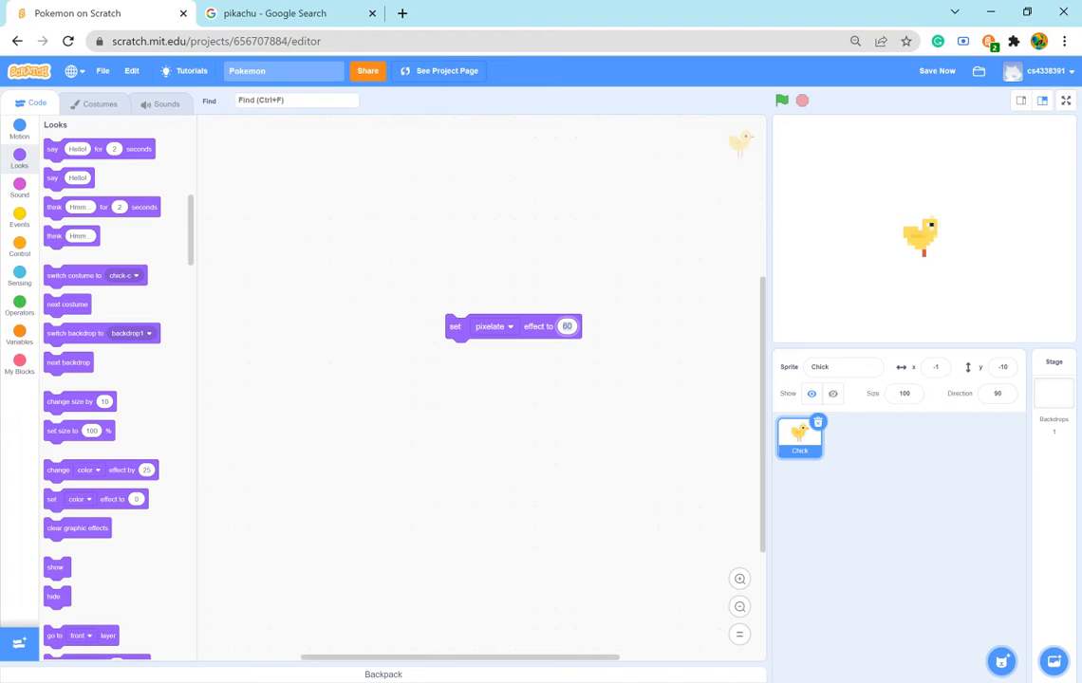
pyautogui.write('30')
pyautogui.click(567, 327)
pyautogui.write('80')
pyautogui.click(546, 329)
# - Set the Chick sprite's size to 200
pyautogui.click(899, 392)
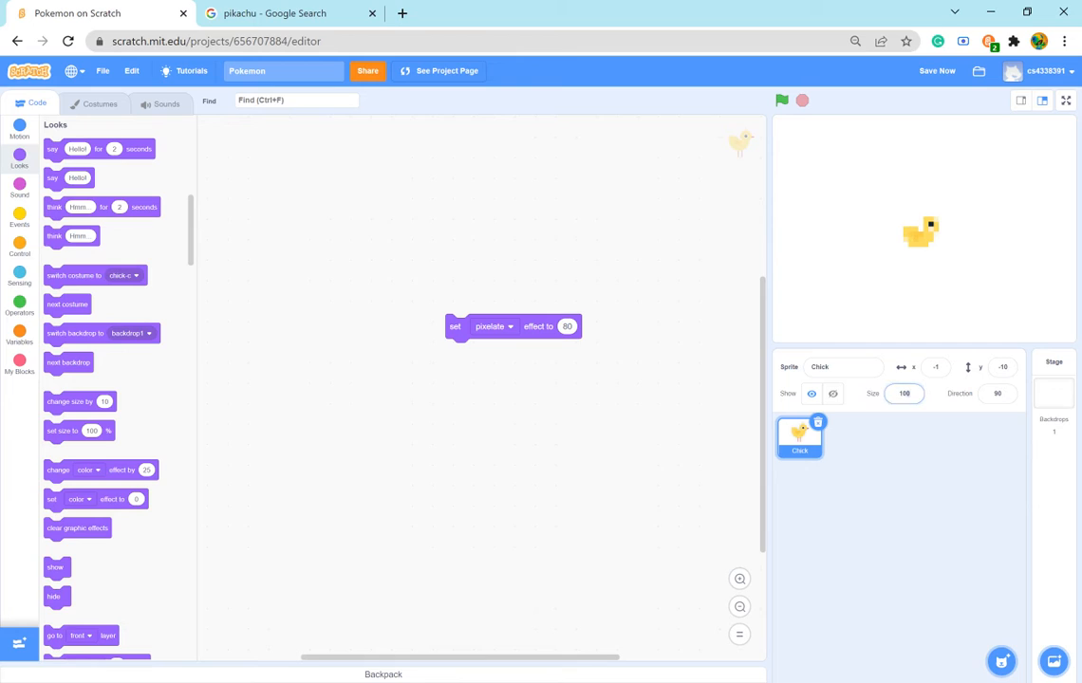
pyautogui.write('200')
pyautogui.press('Return')
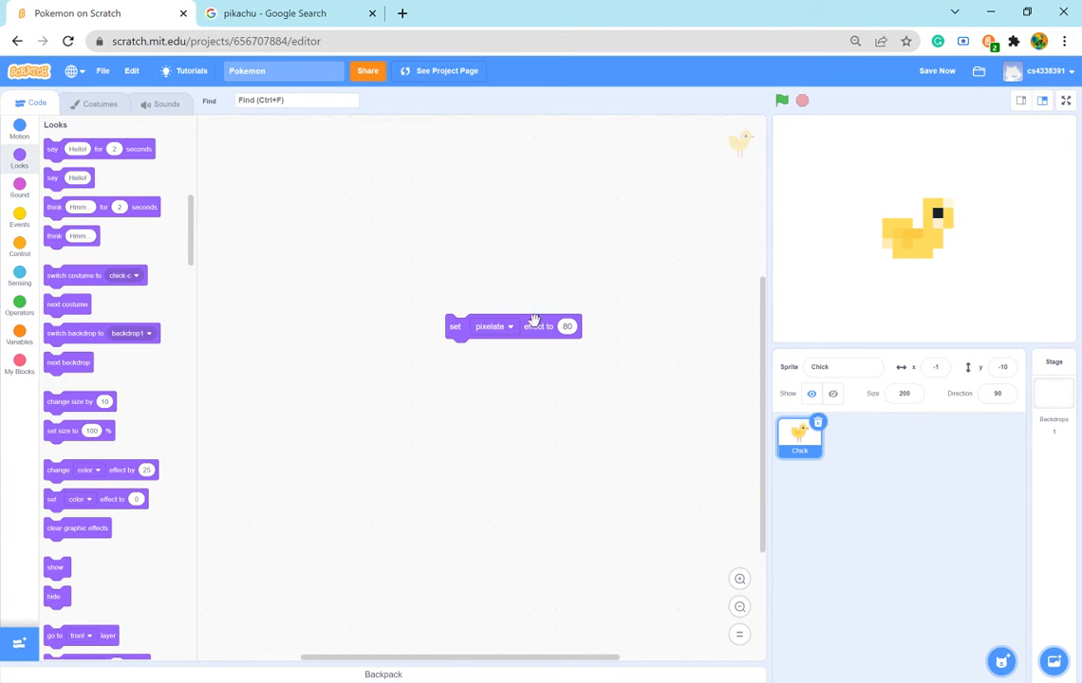
# - Test the enlarged Chick's pixelate effect at 30 and 60, repositioning it on the stage to about x -21, y -47
pyautogui.click(566, 327)
pyautogui.write('30')
pyautogui.click(537, 326)
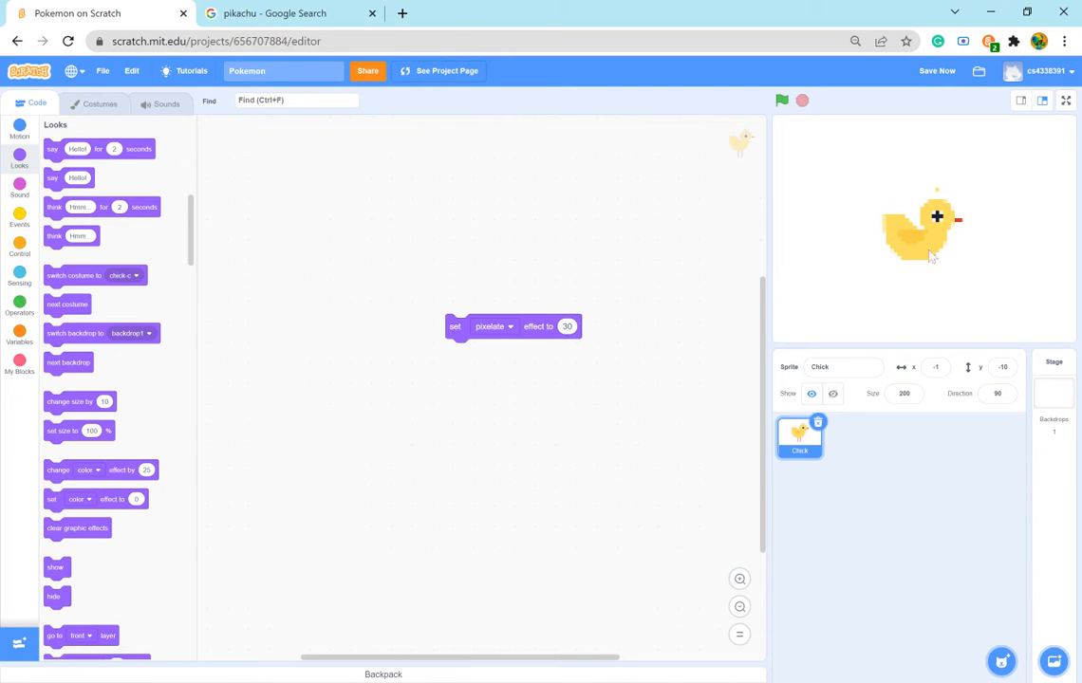
pyautogui.moveTo(915, 266); pyautogui.dragTo(916, 266)
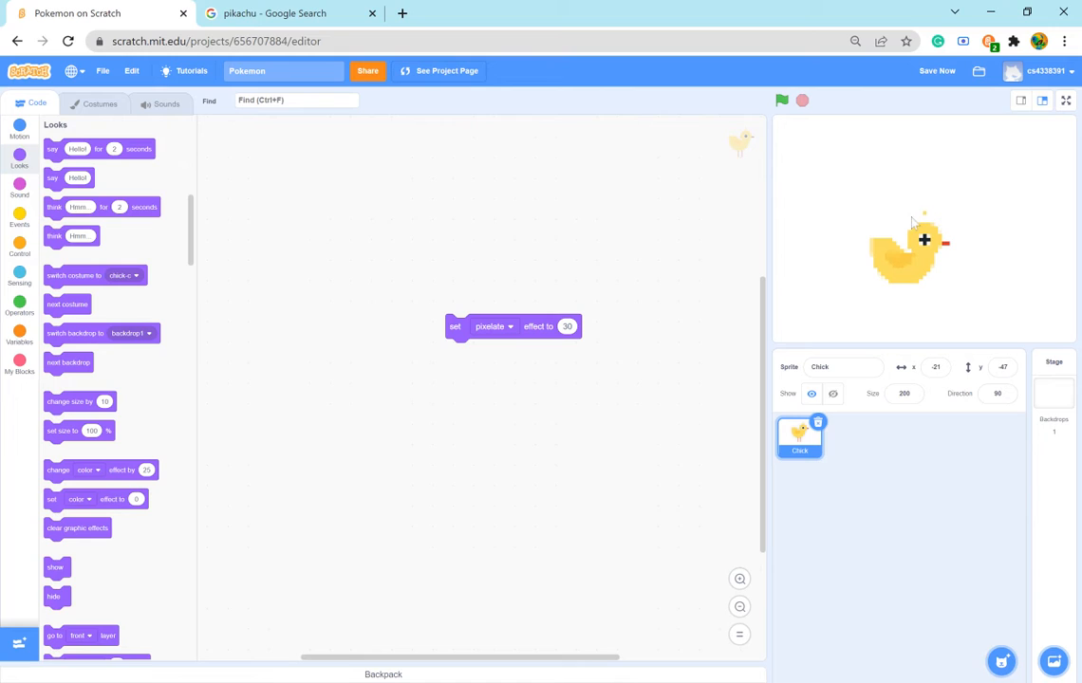
pyautogui.click(567, 327)
pyautogui.click(534, 327)
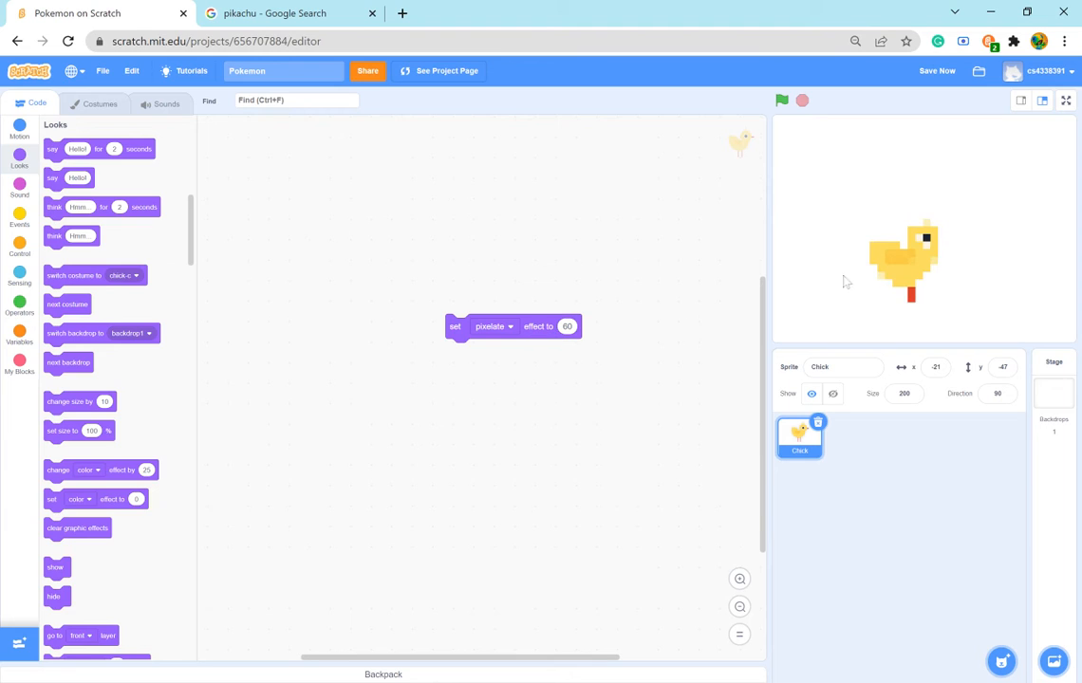
pyautogui.moveTo(919, 270)
pyautogui.mouseDown()
pyautogui.moveTo(933, 277)
pyautogui.moveTo(920, 271)
pyautogui.mouseUp()
# - Delete the Chick sprite and add the Dragon sprite from the sprite library
pyautogui.click(817, 422)
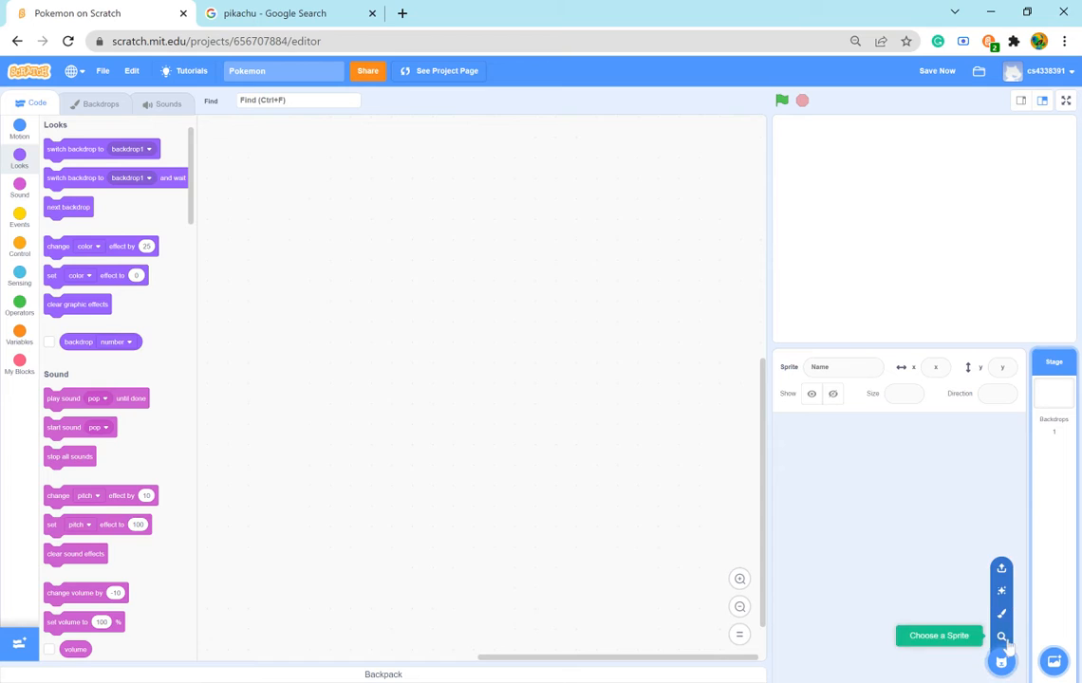
pyautogui.click(1002, 636)
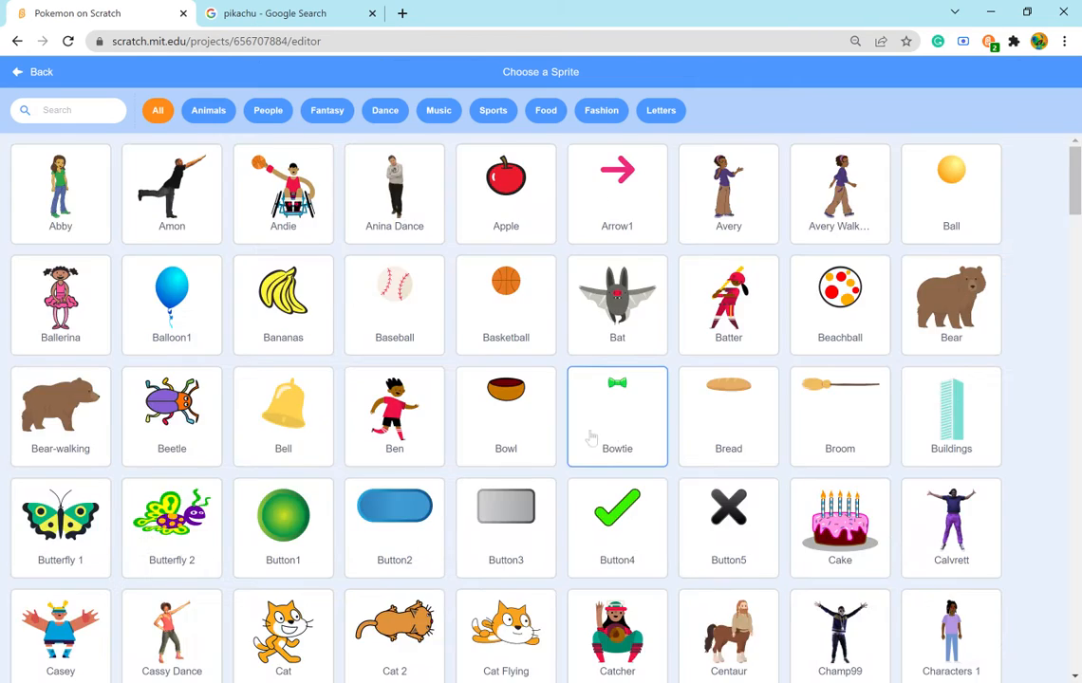
pyautogui.scroll(-5, 616, 408)
pyautogui.scroll(-2, 358, 441)
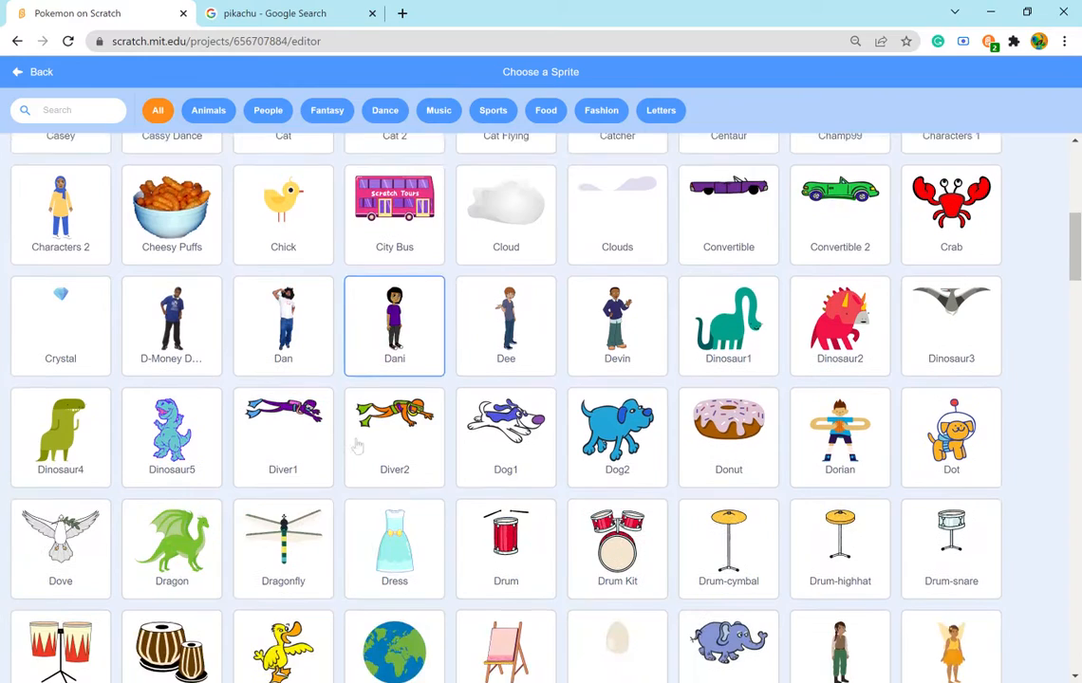
pyautogui.click(165, 517)
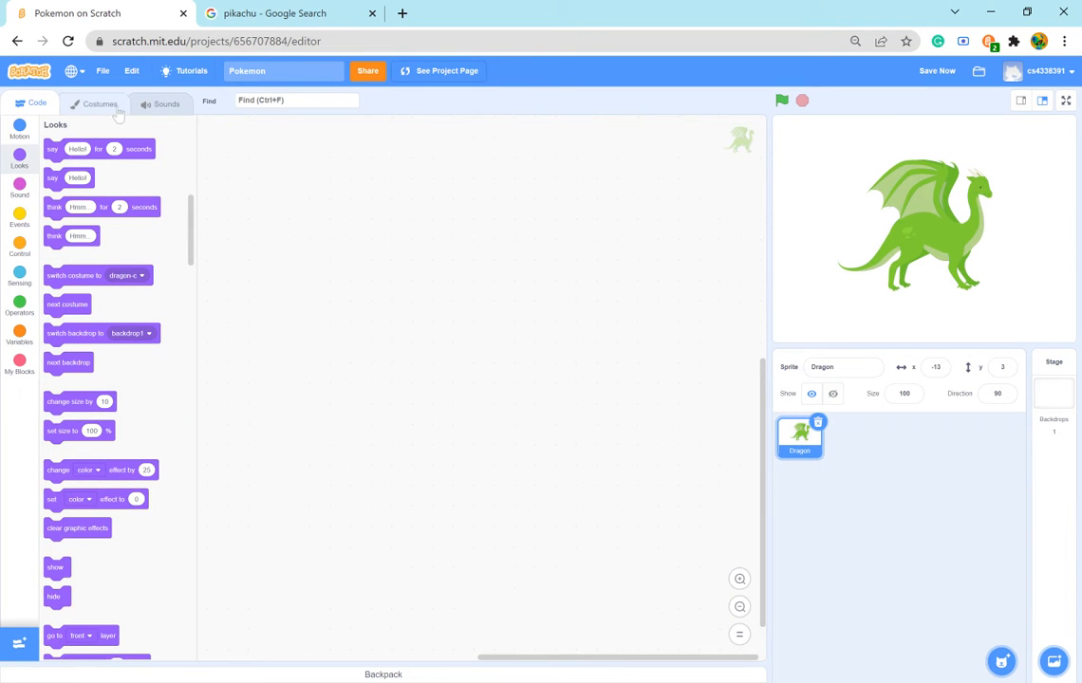
# - Look through the Dragon's dragon-b and dragon-c costumes and return to dragon-a
pyautogui.click(95, 104)
pyautogui.click(41, 199)
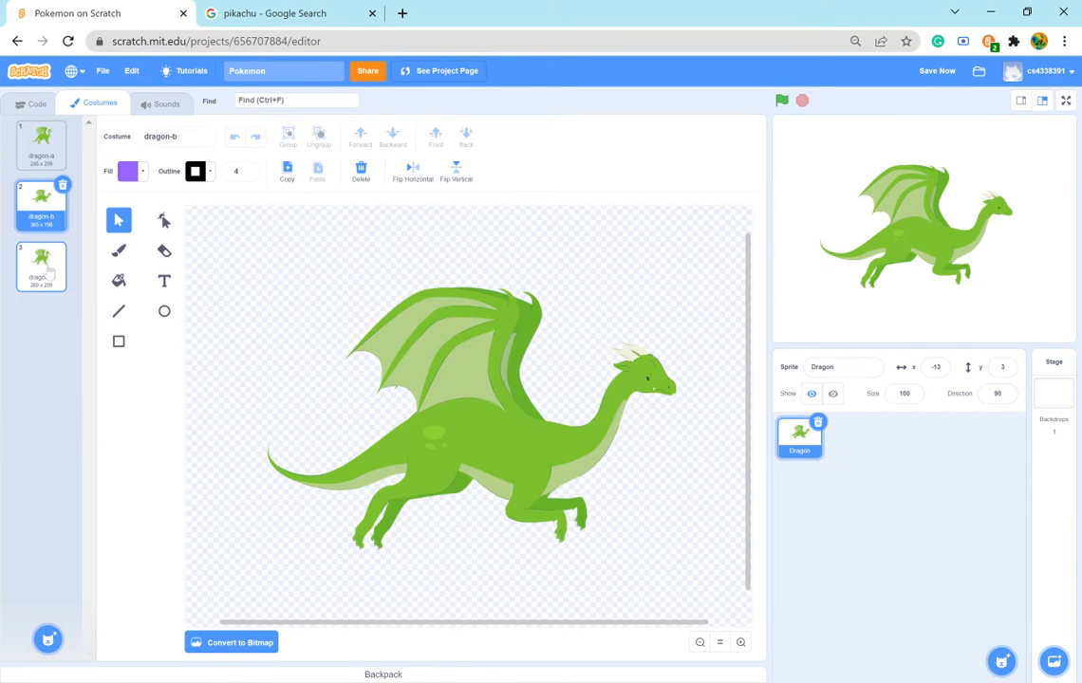
pyautogui.click(43, 258)
pyautogui.click(42, 141)
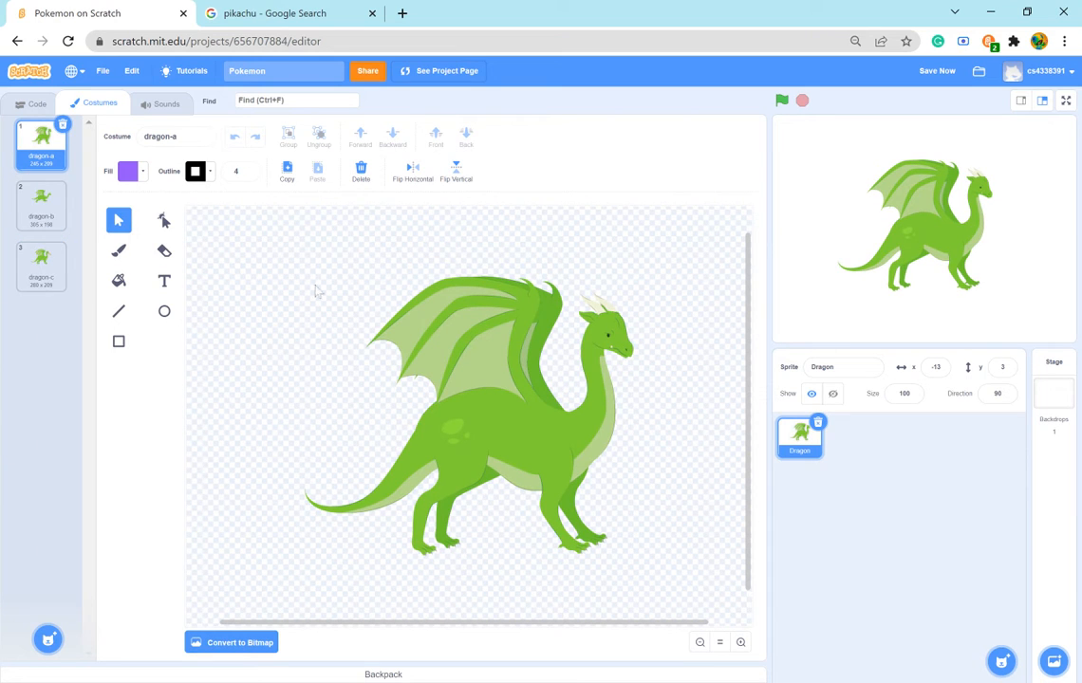
# - Examine the vector parts of the dragon-a costume by selecting the wing and the entire dragon
pyautogui.moveTo(281, 224); pyautogui.dragTo(691, 561)
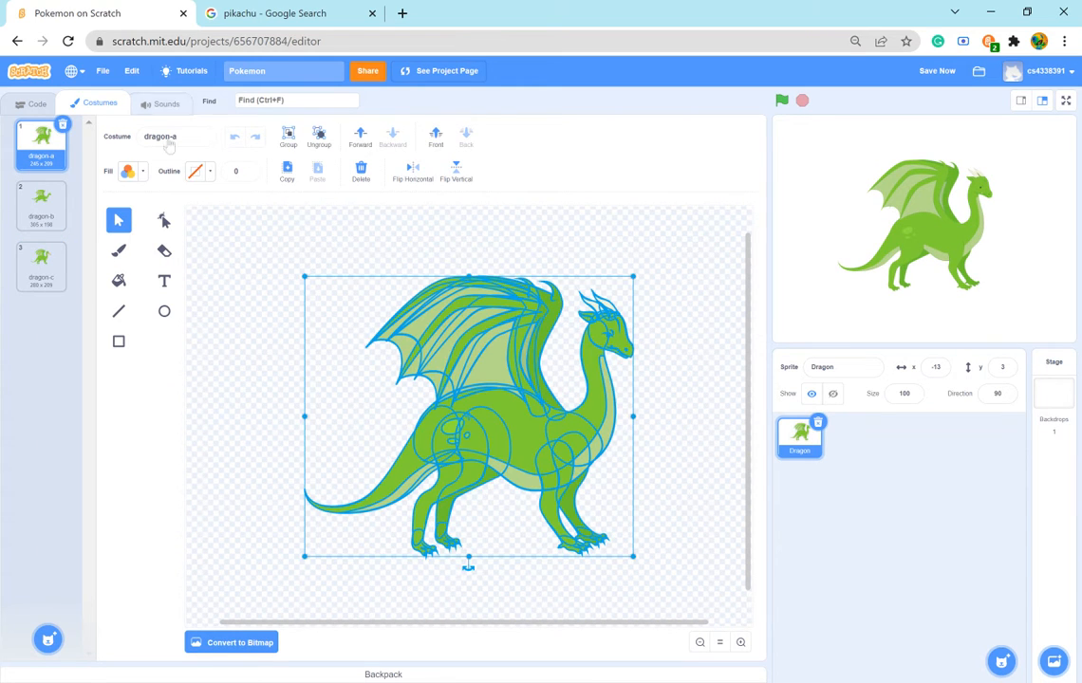
pyautogui.click(252, 212)
pyautogui.click(469, 384)
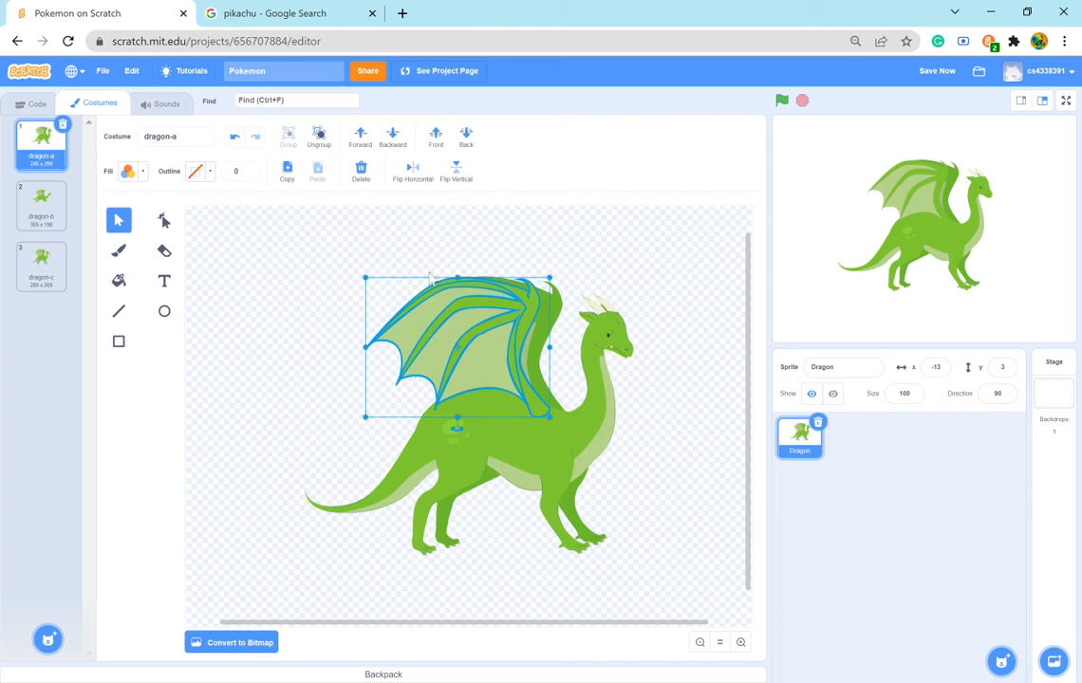
pyautogui.press('Delete')
pyautogui.click(473, 358)
pyautogui.click(493, 244)
pyautogui.click(464, 370)
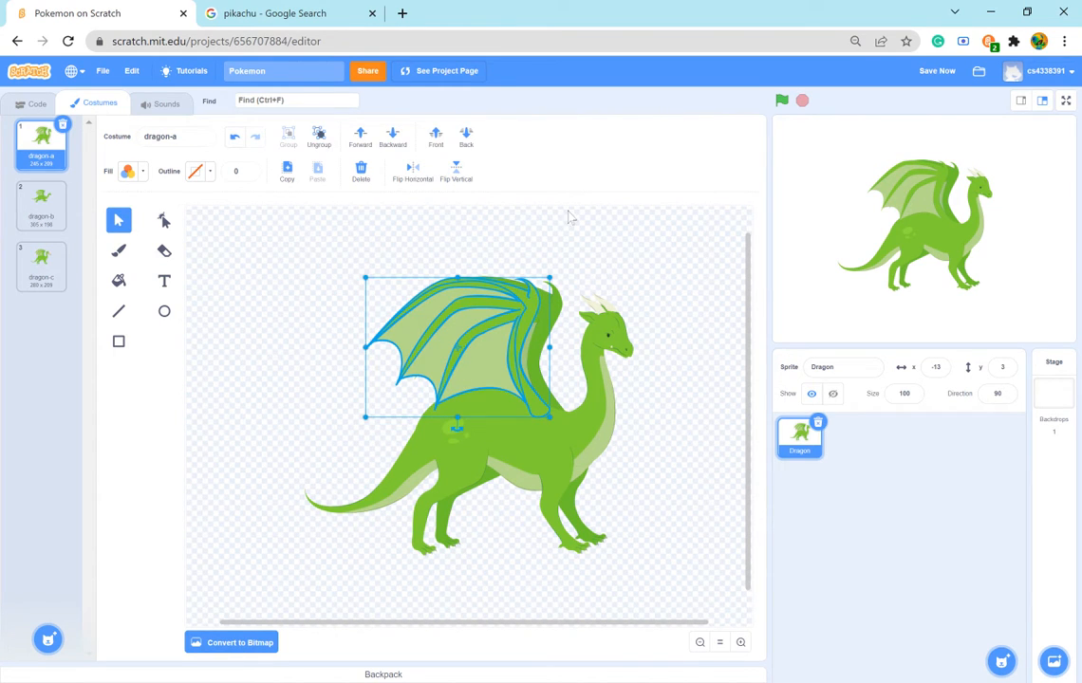
pyautogui.click(596, 269)
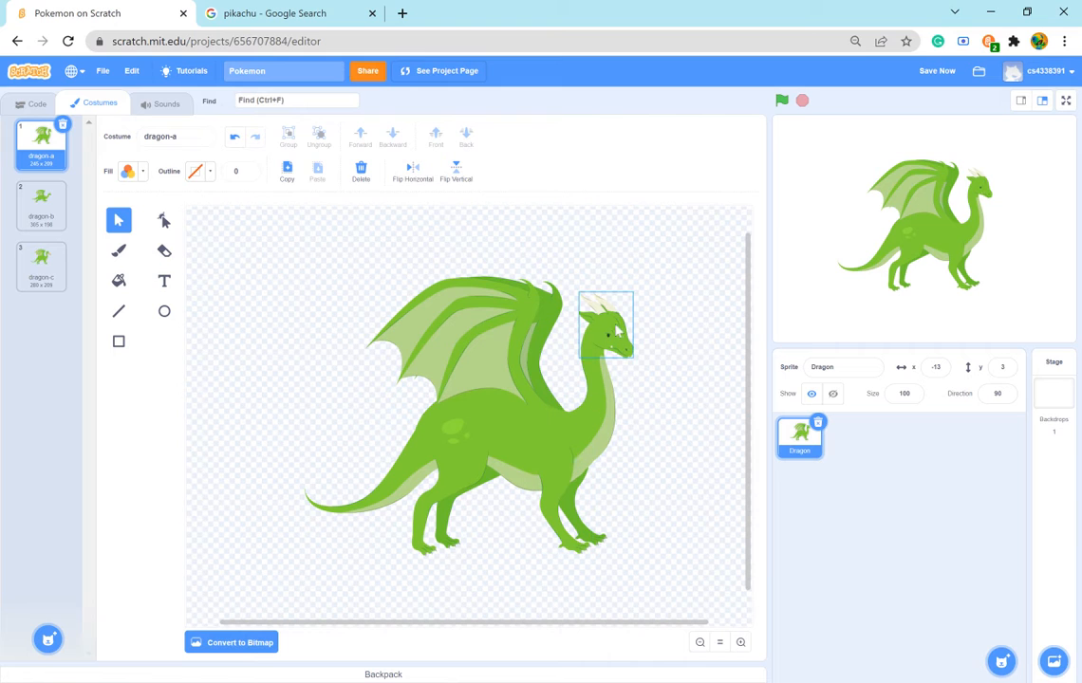
pyautogui.hotkey('ctrl', 'a')
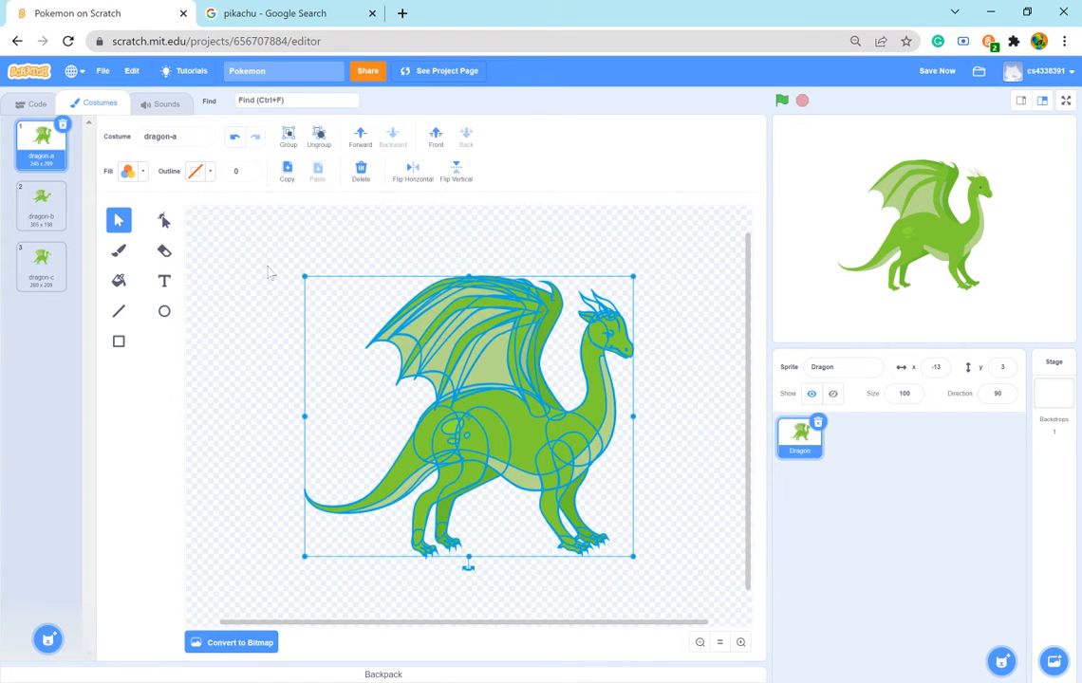
# - Select the entire vector dragon in the dragon-a costume and shrink it to a tiny size near its feet
pyautogui.click(317, 279)
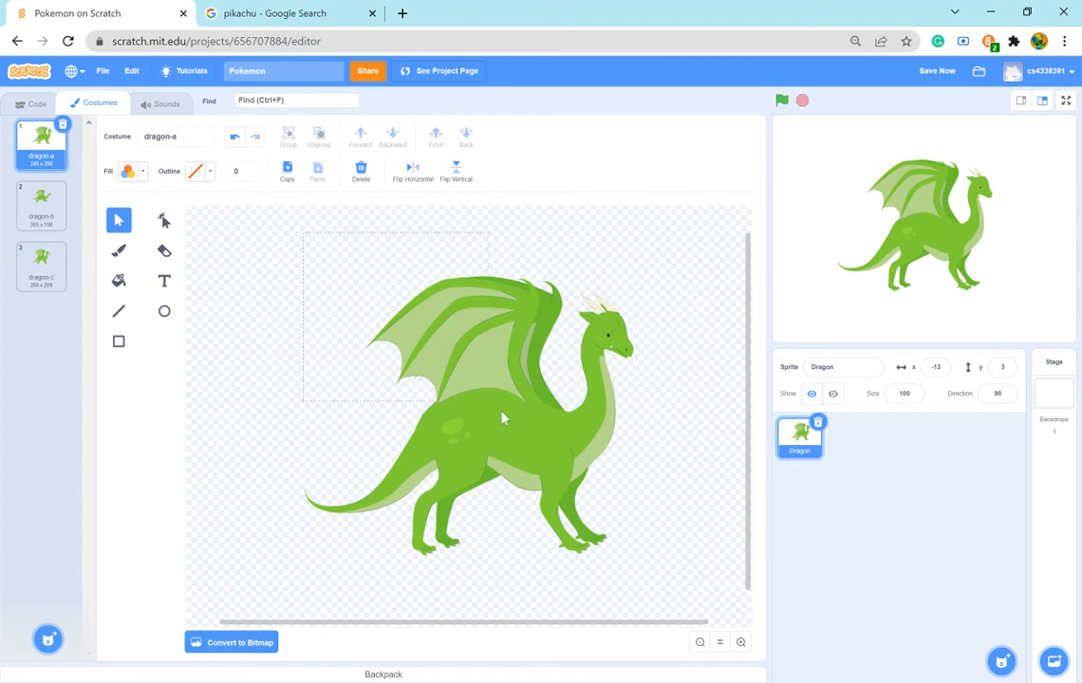
pyautogui.moveTo(502, 417); pyautogui.dragTo(640, 561)
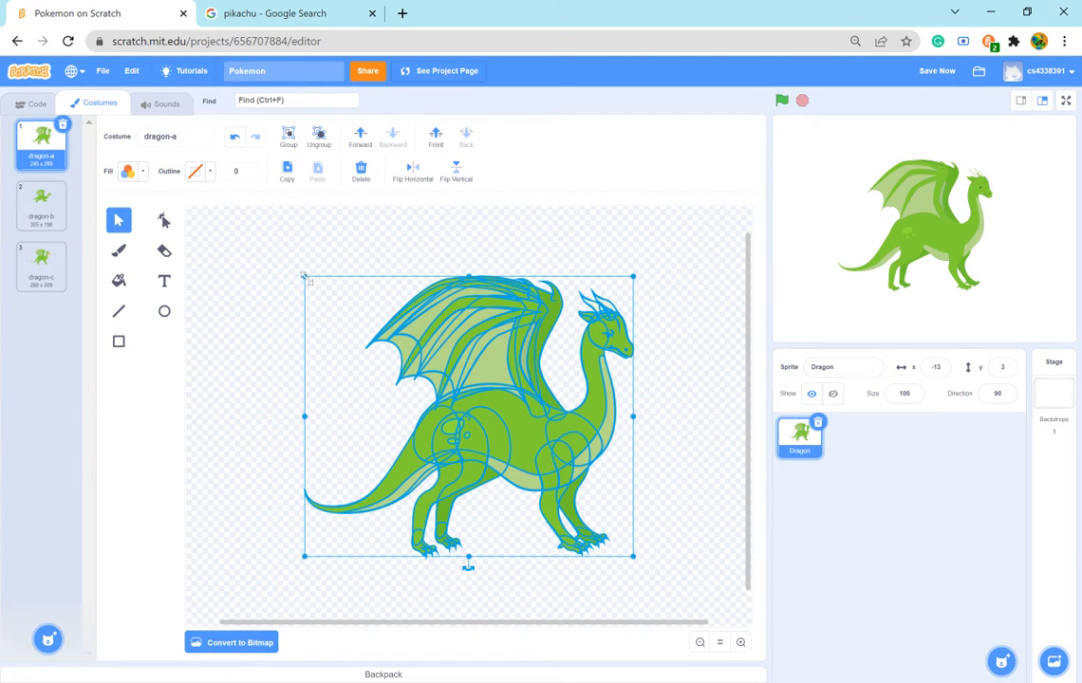
pyautogui.moveTo(308, 280); pyautogui.dragTo(308, 280)
pyautogui.moveTo(304, 275); pyautogui.dragTo(627, 550)
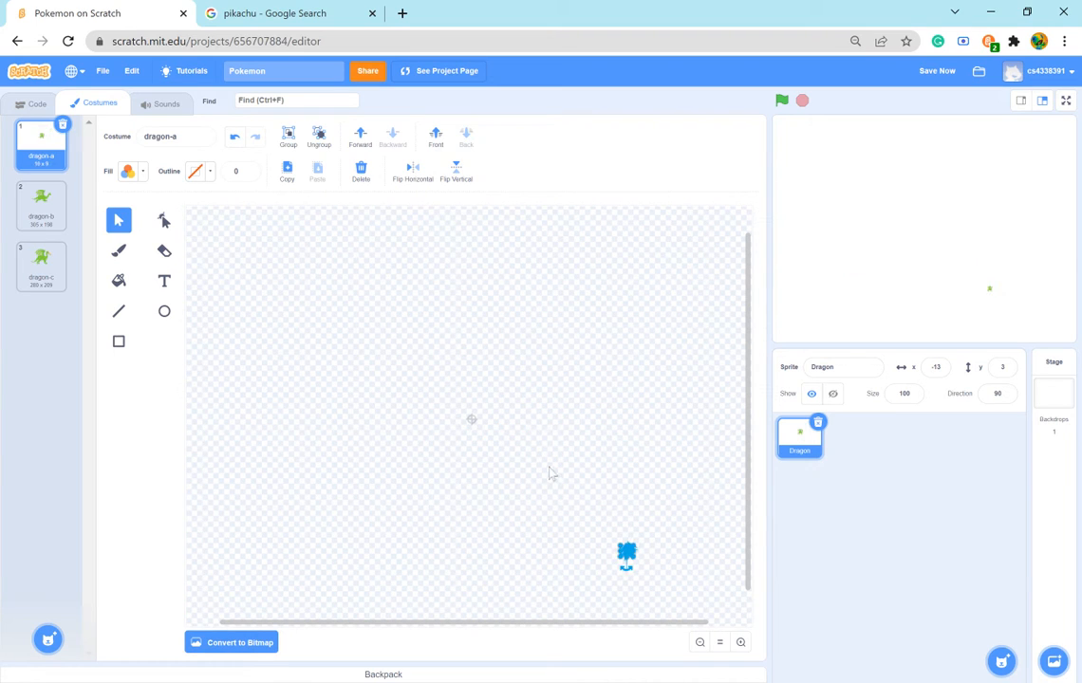
pyautogui.click(586, 541)
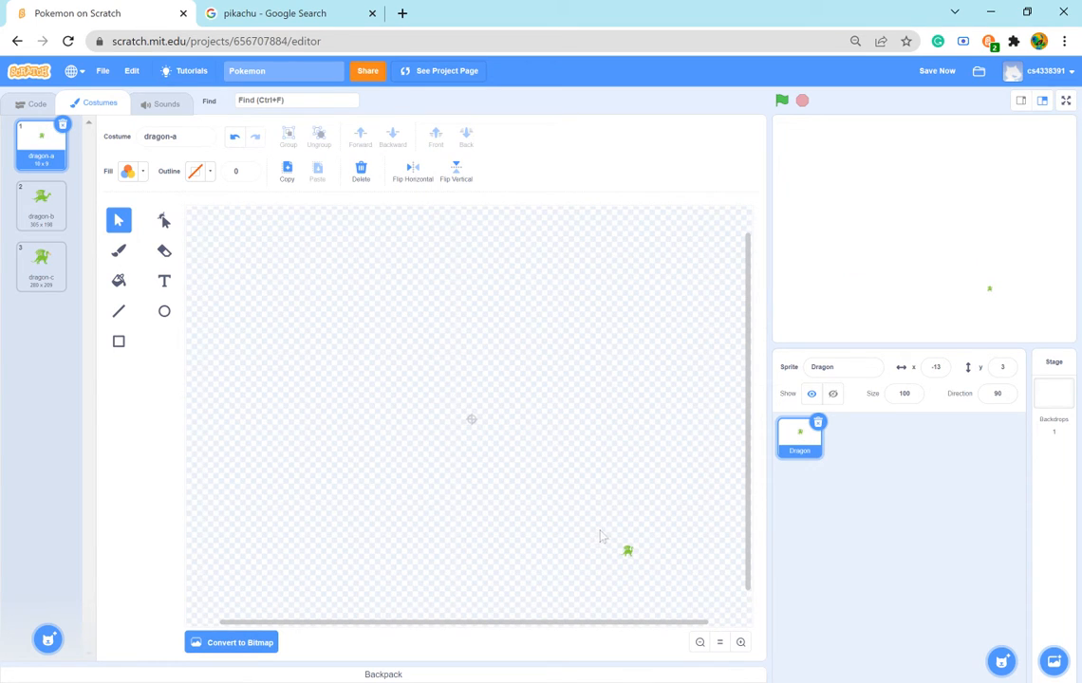
pyautogui.click(640, 572)
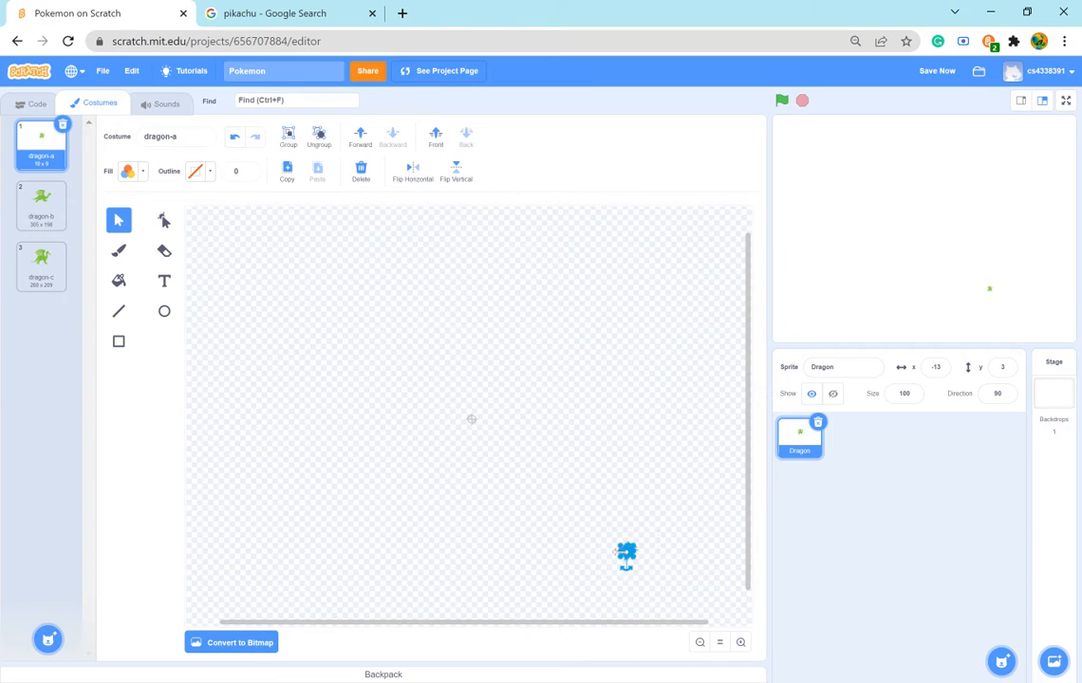
# - Reselect the tiny vector dragon and enlarge it again to about 151 x 125, stretched back toward the canvas centre
pyautogui.moveTo(619, 544)
pyautogui.mouseDown()
pyautogui.moveTo(320, 314)
pyautogui.moveTo(706, 617)
pyautogui.moveTo(598, 528)
pyautogui.moveTo(631, 562)
pyautogui.mouseUp()
pyautogui.click(666, 545)
pyautogui.click(632, 561)
pyautogui.click(646, 524)
pyautogui.click(631, 562)
pyautogui.moveTo(631, 562); pyautogui.dragTo(247, 269)
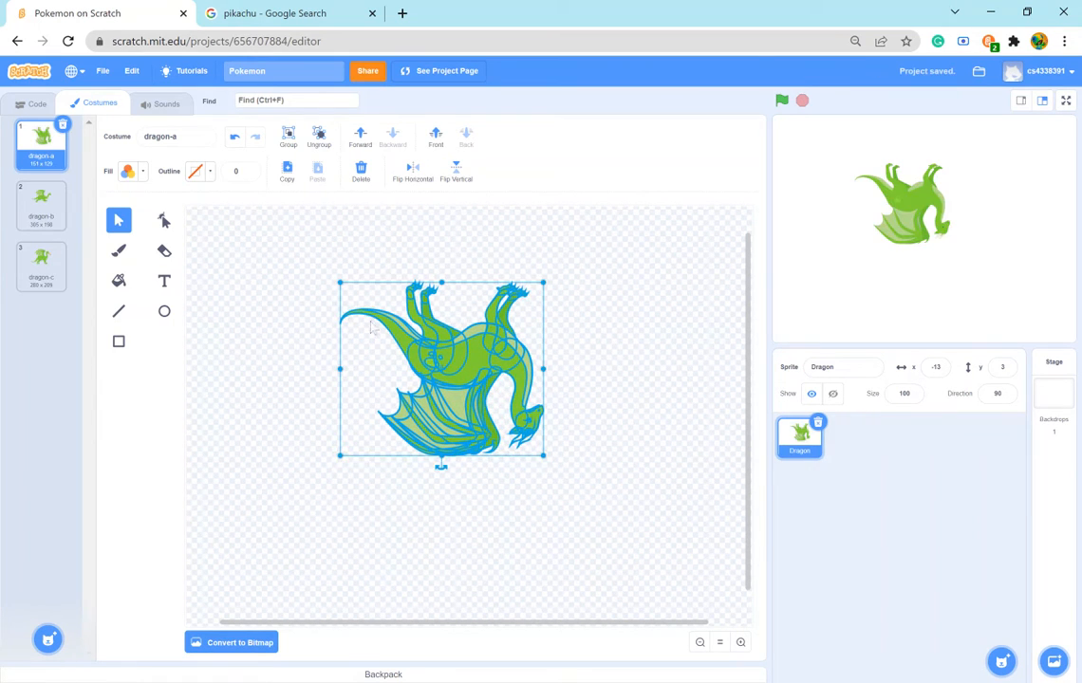
# - Select all of the flipped dragon artwork in dragon-a and delete it from the costume
pyautogui.click(254, 334)
pyautogui.moveTo(326, 263); pyautogui.dragTo(662, 524)
pyautogui.press('Delete')
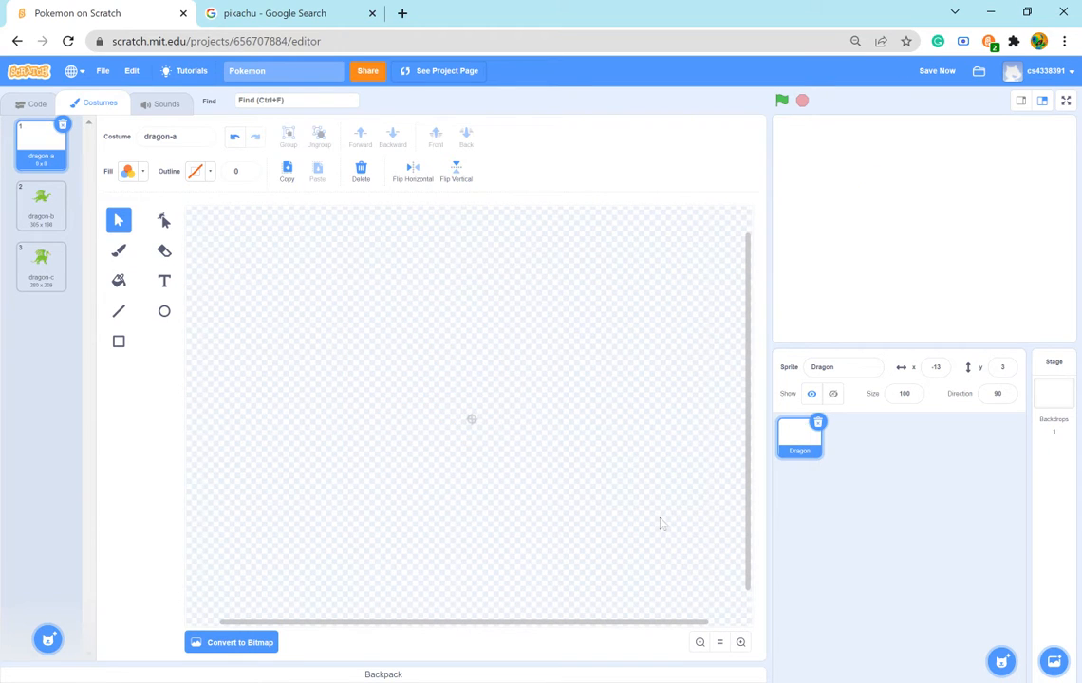
# - Delete the dragon-b and dragon-c costumes and remove the Dragon sprite from the project
pyautogui.click(41, 199)
pyautogui.click(63, 186)
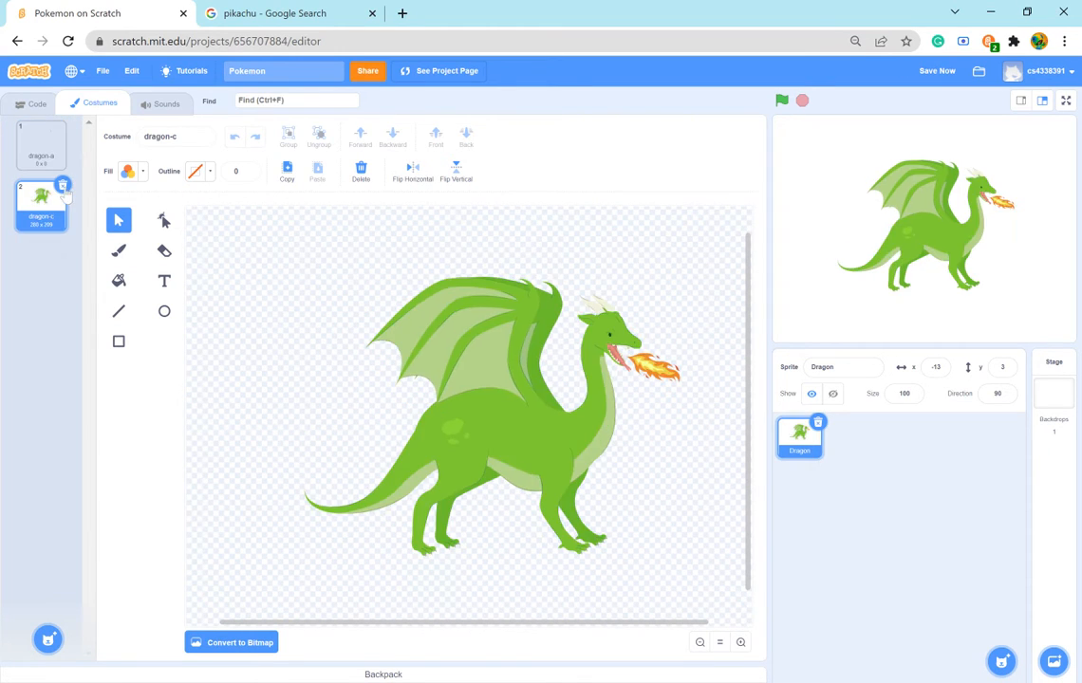
pyautogui.click(63, 186)
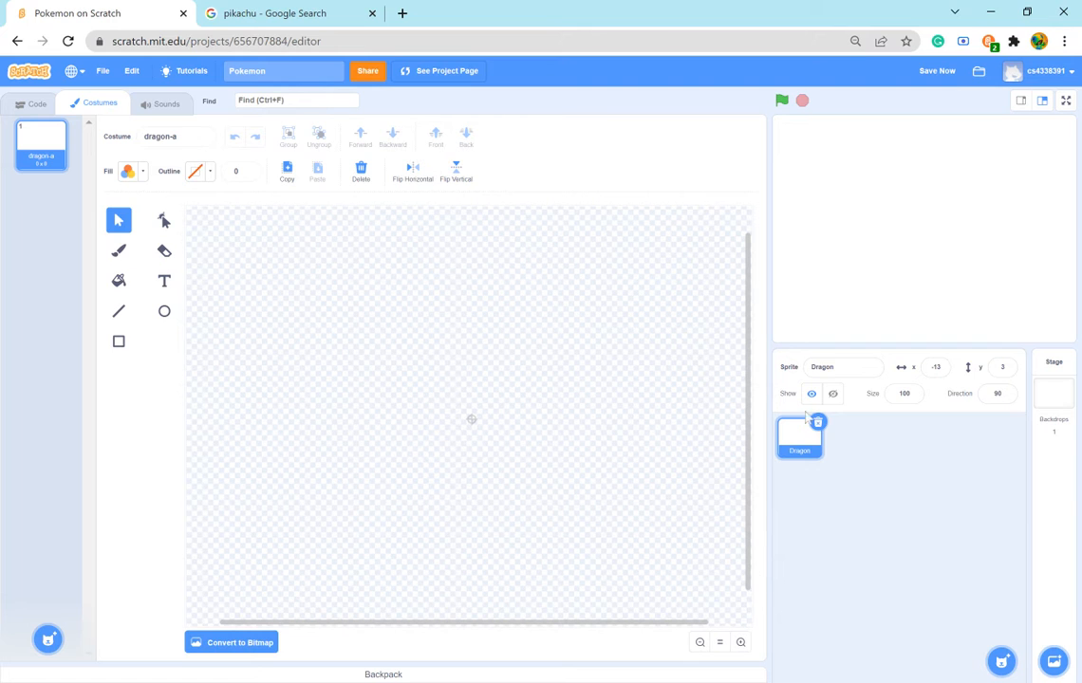
pyautogui.click(1053, 389)
# - Search the sprite library for "dra" and add a fresh Dragon sprite
pyautogui.moveTo(1002, 654)
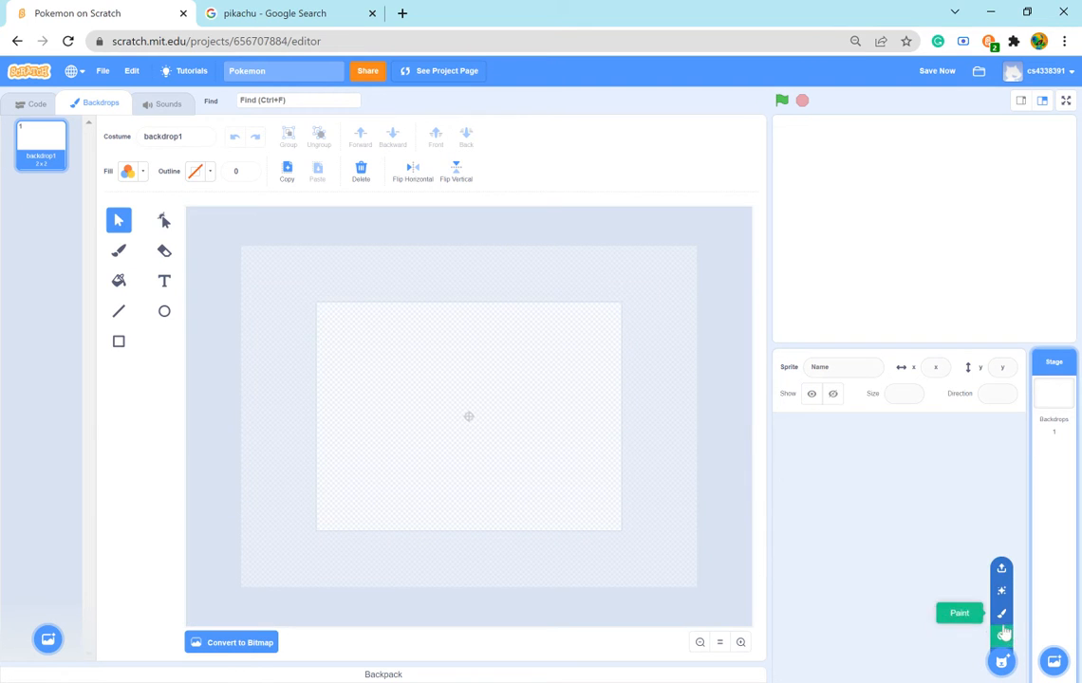
pyautogui.click(1002, 634)
pyautogui.scroll(-3, 496, 379)
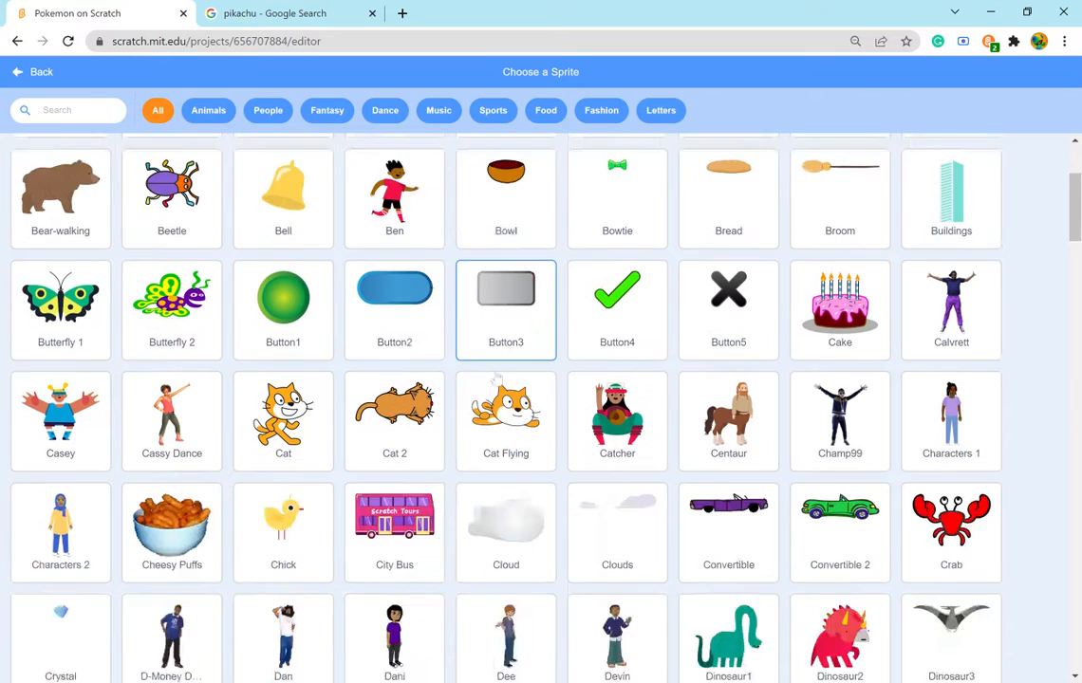
pyautogui.scroll(-1, 496, 380)
pyautogui.scroll(-3, 825, 493)
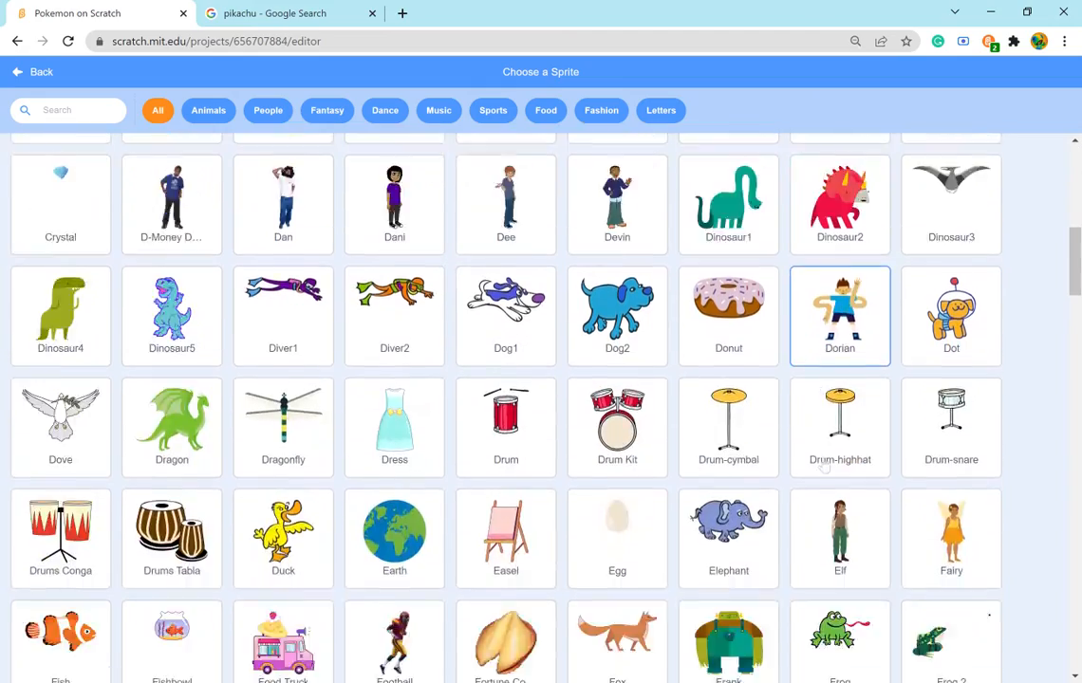
pyautogui.scroll(-2, 824, 467)
pyautogui.scroll(-5, 724, 519)
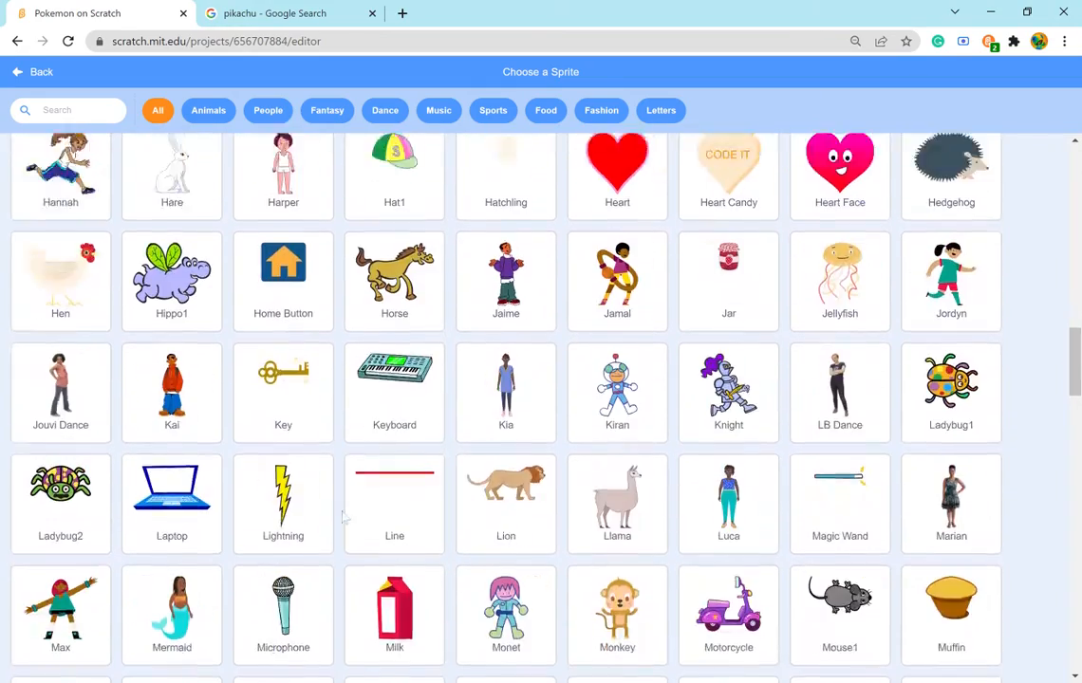
pyautogui.scroll(-4, 427, 513)
pyautogui.scroll(-3, 617, 435)
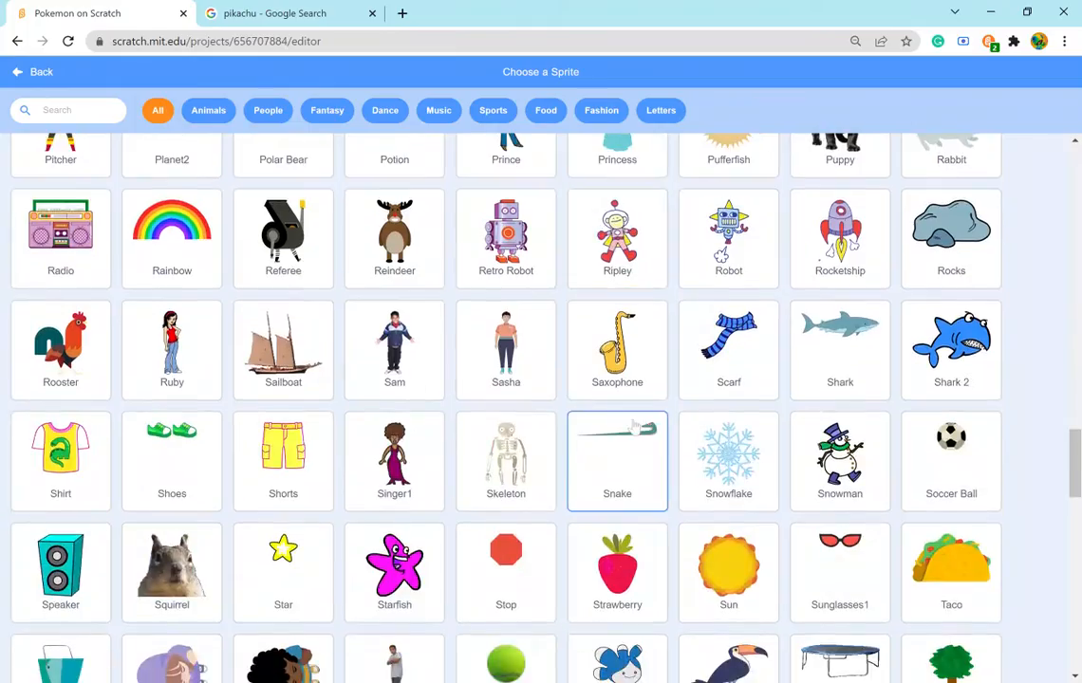
pyautogui.scroll(-1, 616, 441)
pyautogui.scroll(8, 617, 441)
pyautogui.click(111, 111)
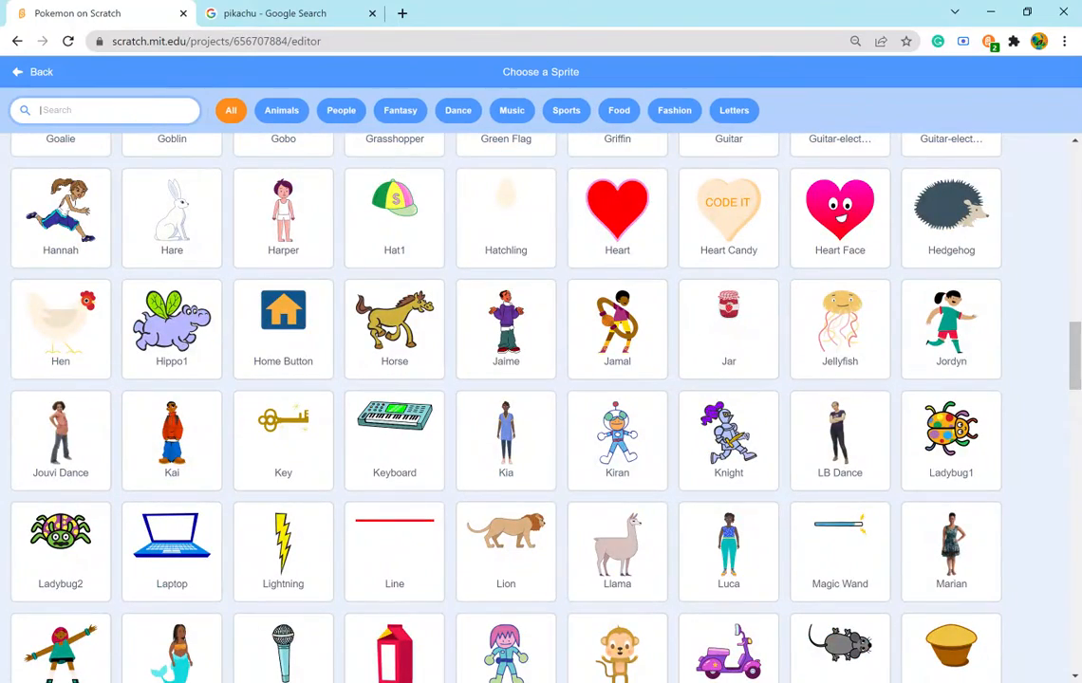
pyautogui.write('dra')
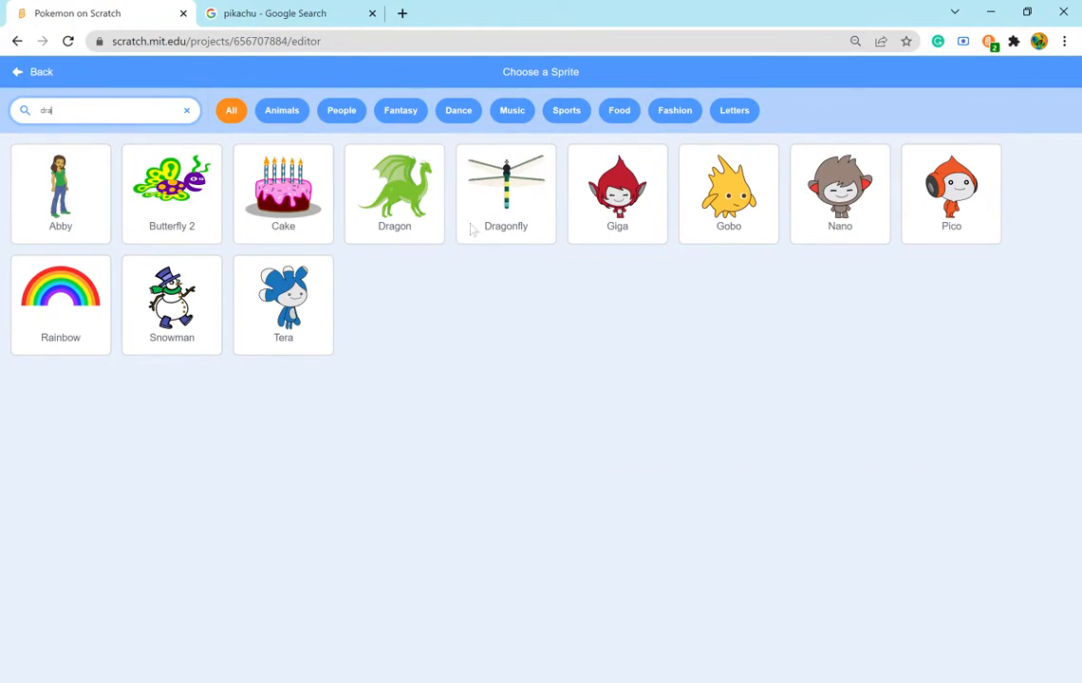
pyautogui.click(394, 193)
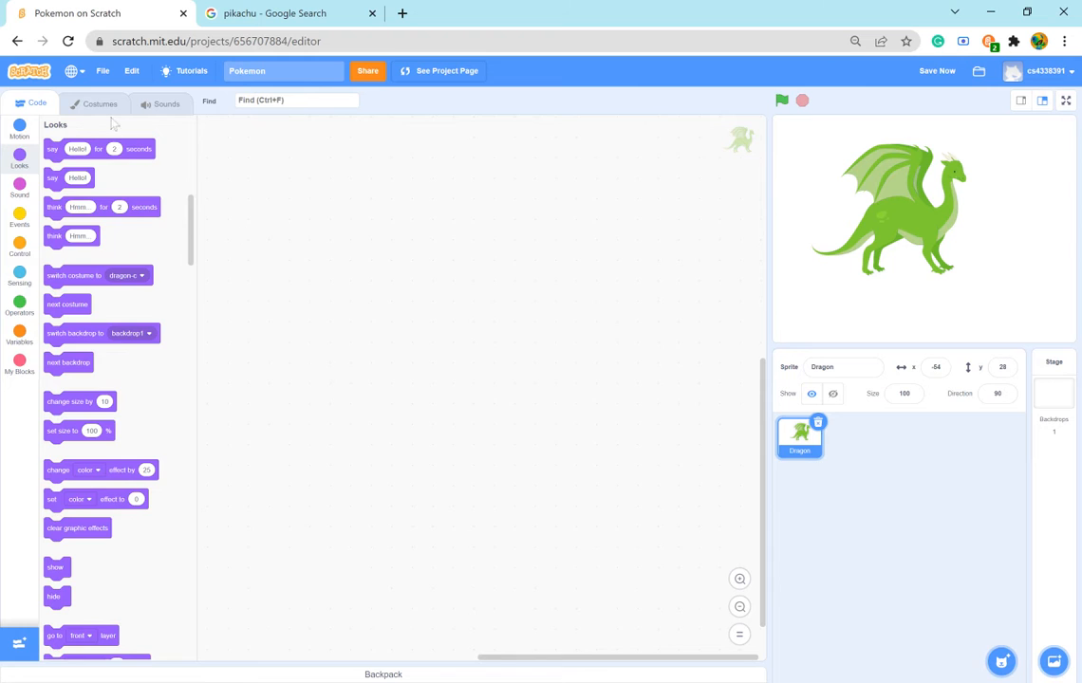
# - Convert the new Dragon's dragon-a costume from vector to bitmap
pyautogui.click(101, 105)
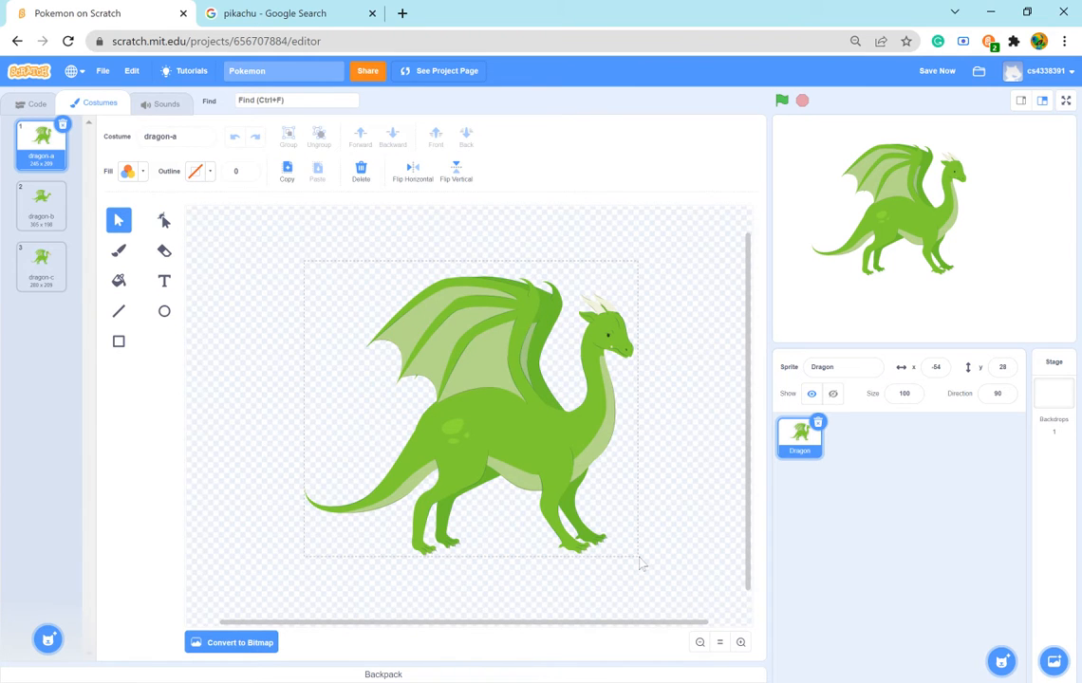
pyautogui.click(569, 501)
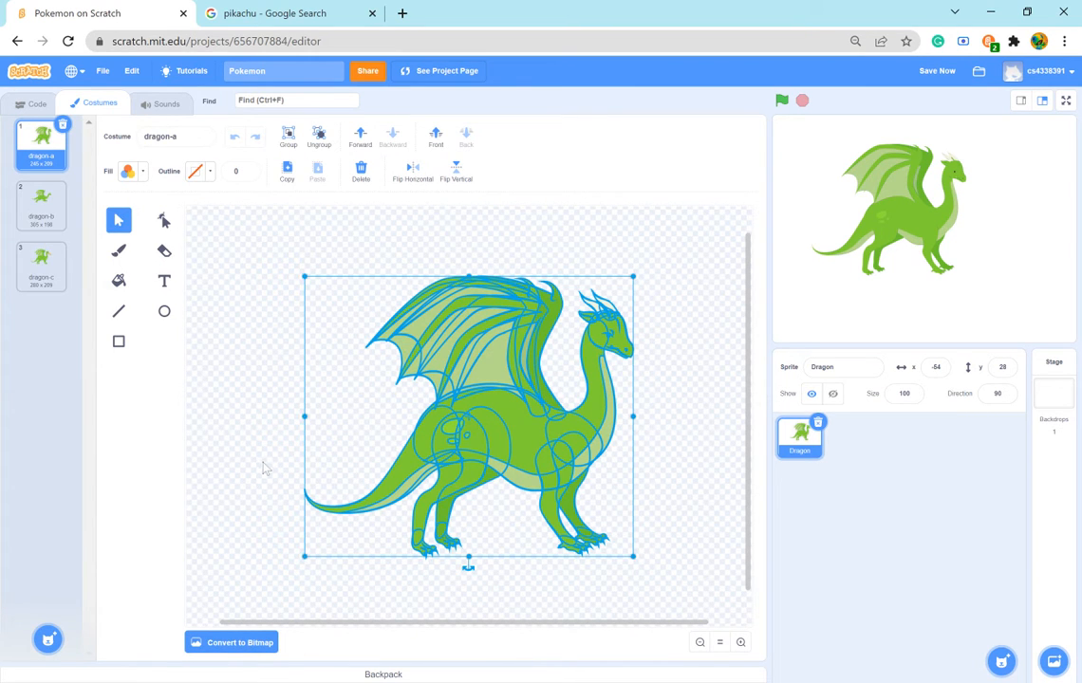
pyautogui.click(258, 517)
pyautogui.click(237, 643)
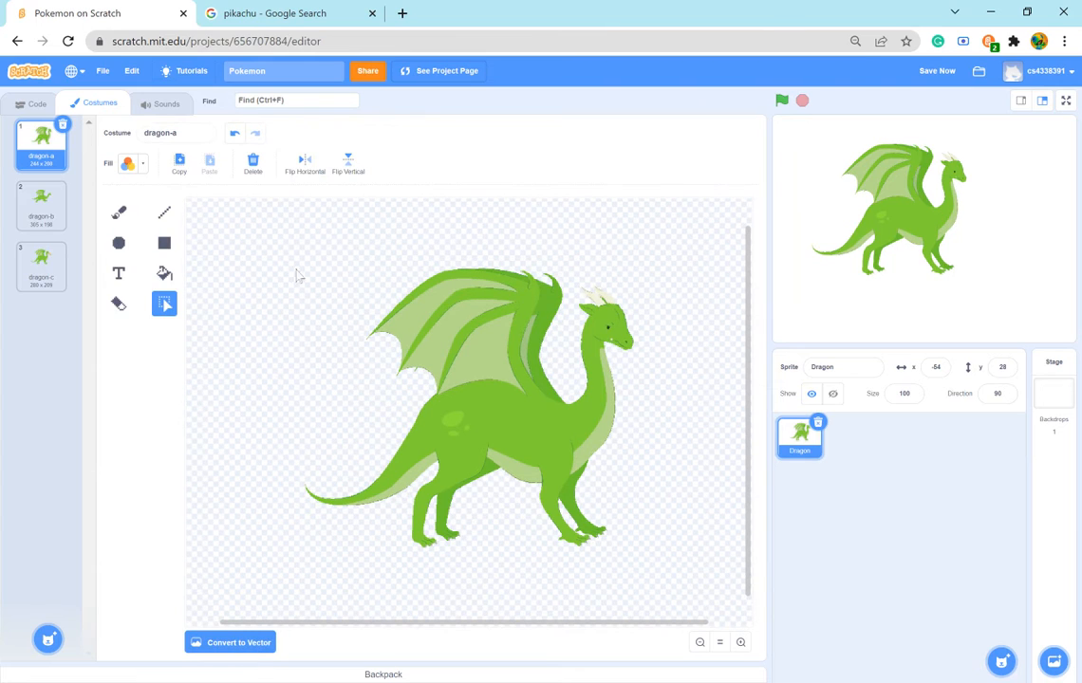
# - Pixelate the bitmap dragon by shrinking it and stretching it back to large size, and rotate the flipped result roughly upright
pyautogui.moveTo(662, 566); pyautogui.dragTo(659, 563)
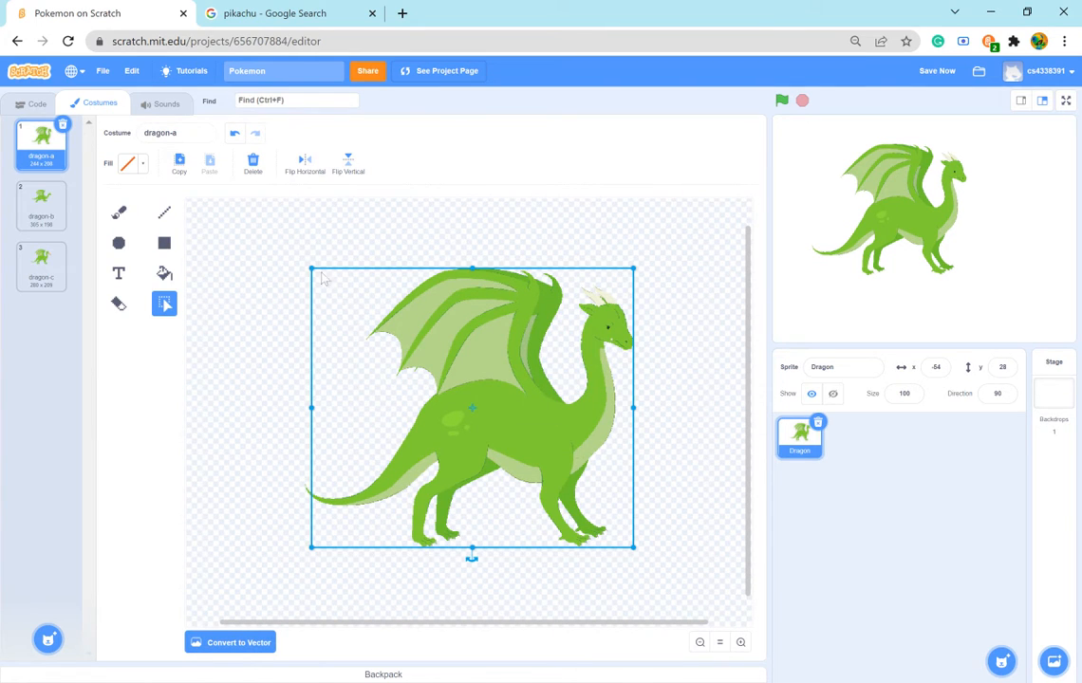
pyautogui.moveTo(321, 275); pyautogui.dragTo(282, 253)
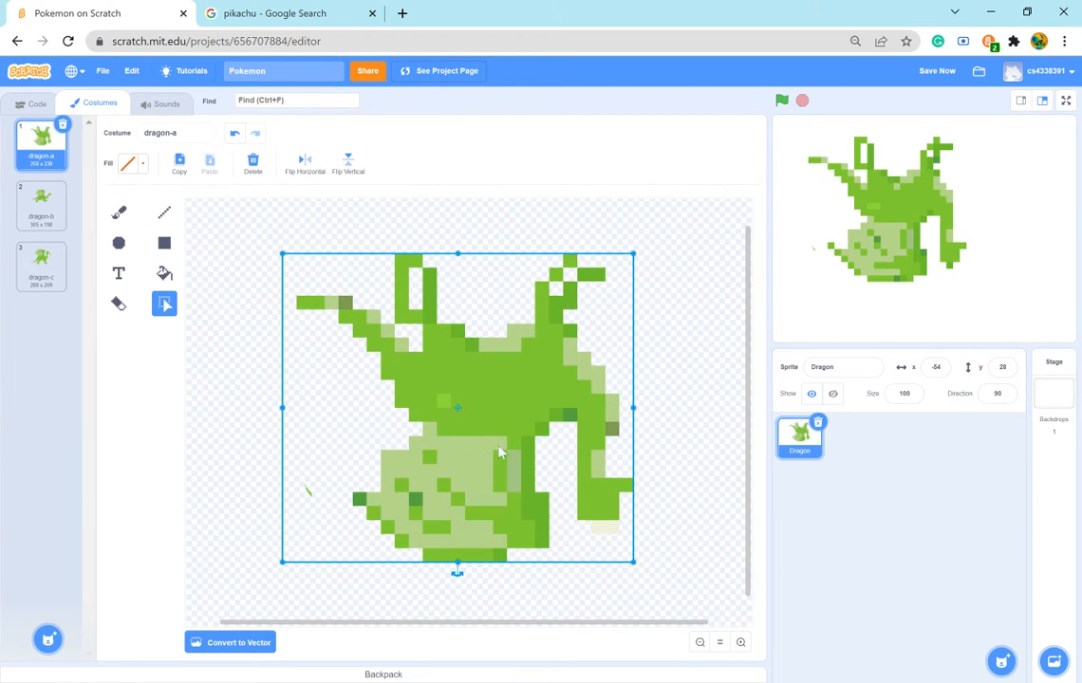
pyautogui.moveTo(458, 571)
pyautogui.mouseDown()
pyautogui.moveTo(392, 577)
pyautogui.moveTo(457, 583)
pyautogui.mouseUp()
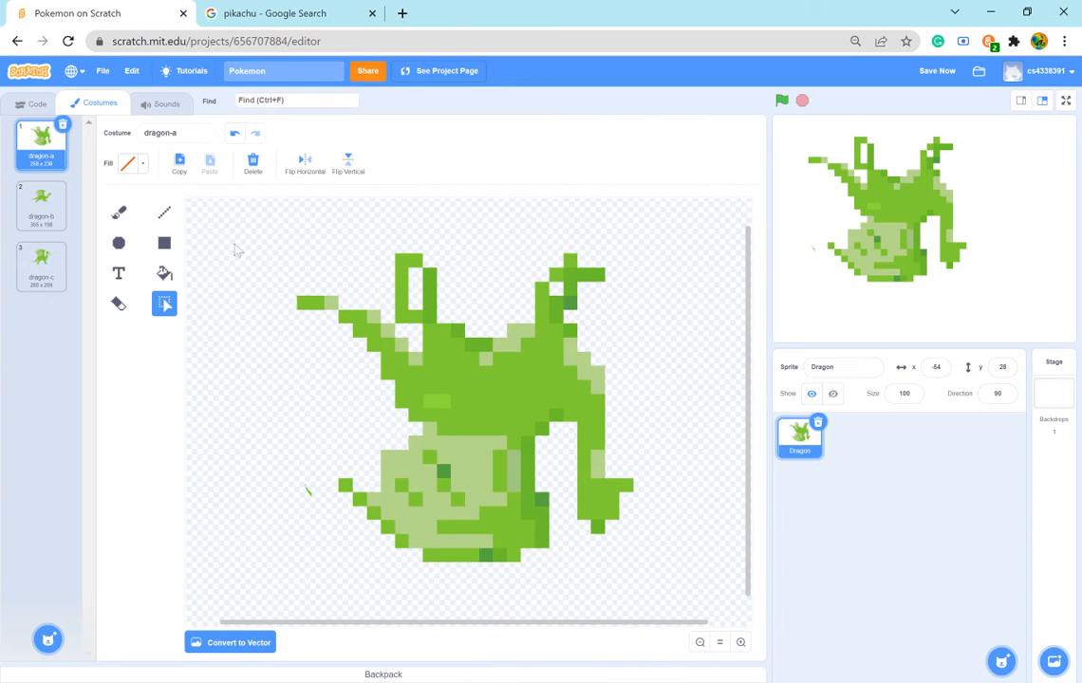
pyautogui.moveTo(255, 236); pyautogui.dragTo(702, 640)
pyautogui.moveTo(464, 575); pyautogui.dragTo(481, 344)
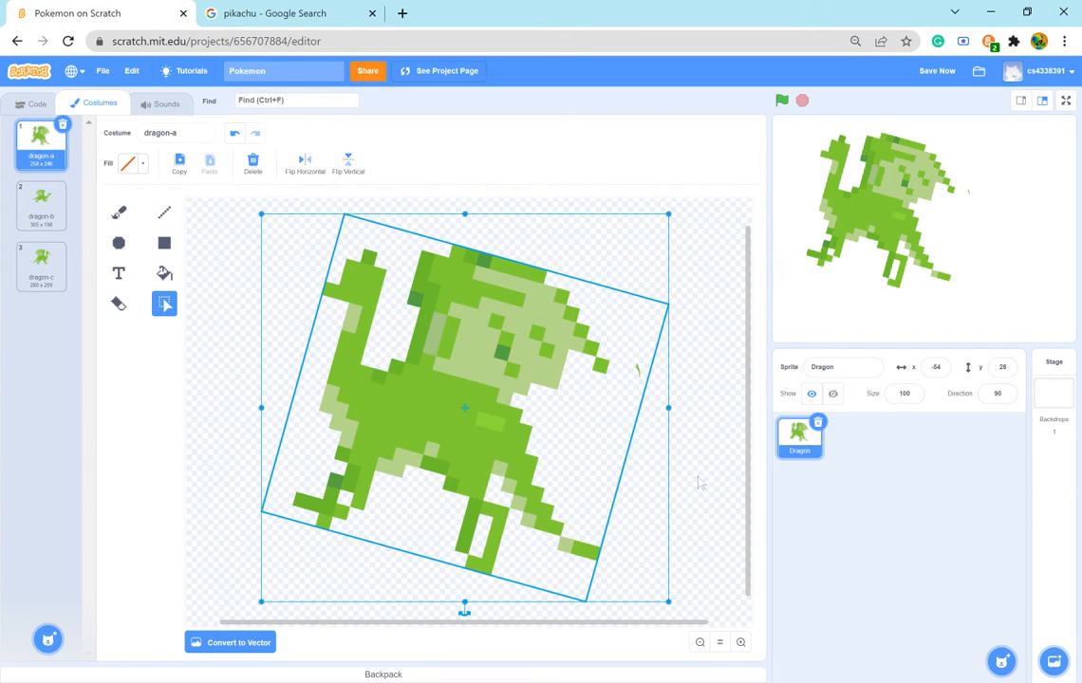
# - Remove the Dragon sprite and add the Desert backdrop from the backdrop library
pyautogui.click(1052, 389)
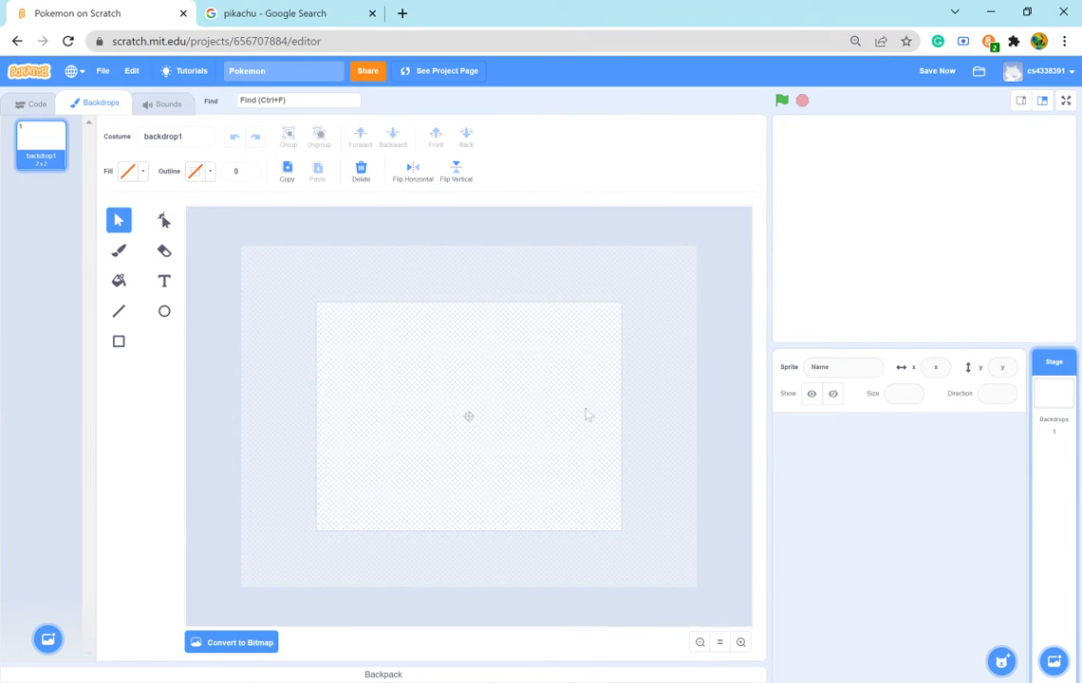
pyautogui.moveTo(70, 658)
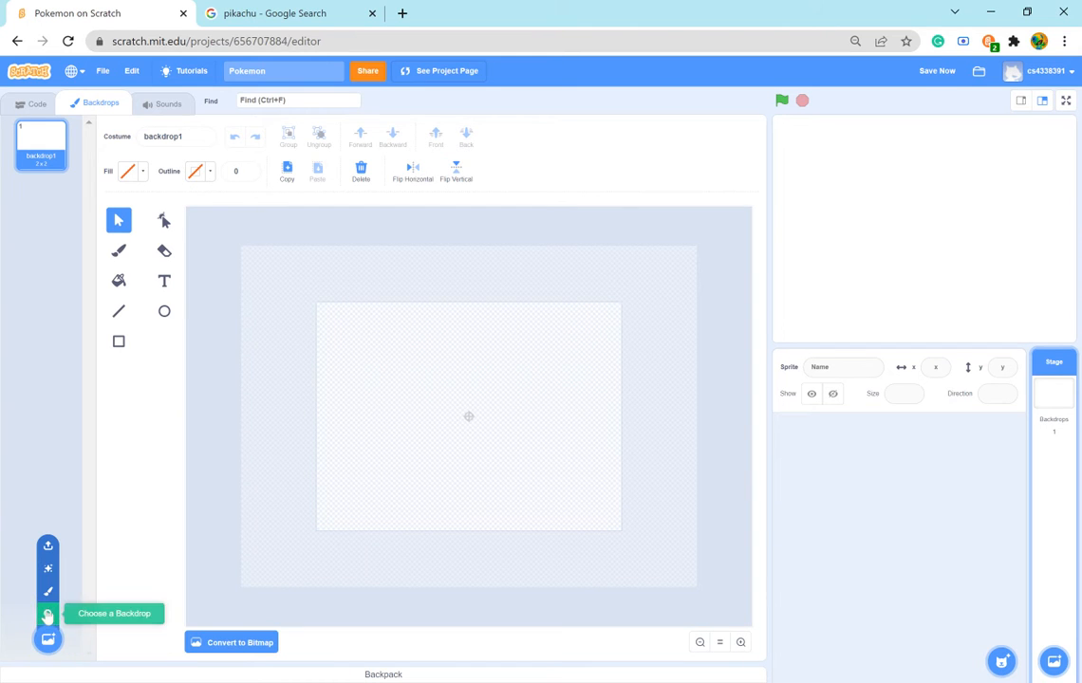
pyautogui.click(47, 638)
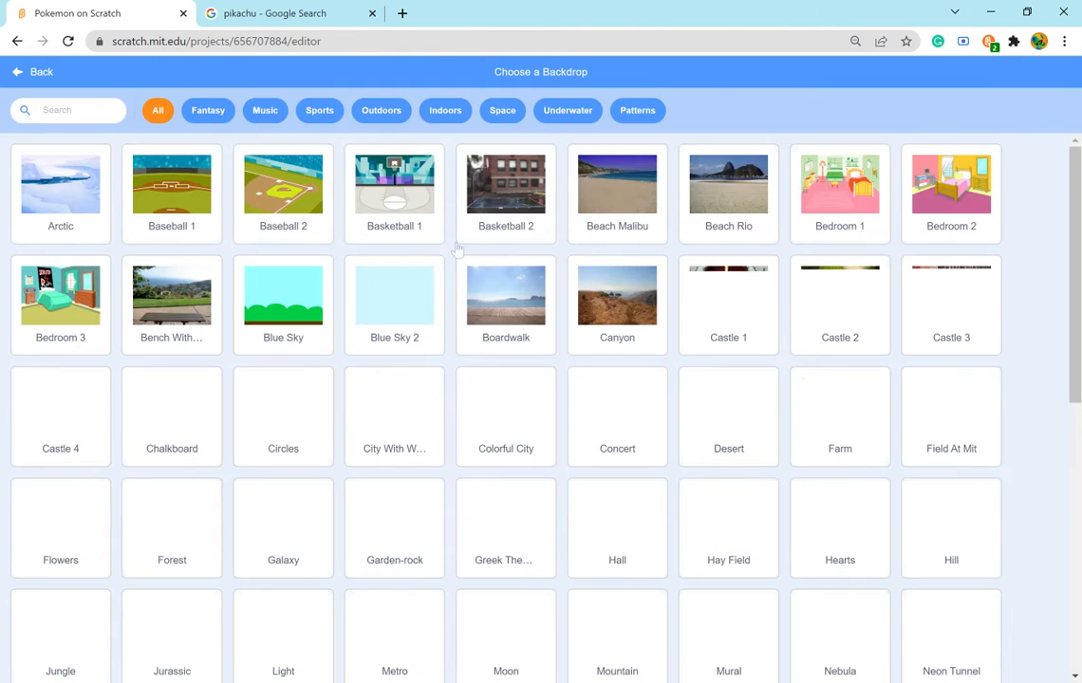
pyautogui.scroll(-6, 115, 384)
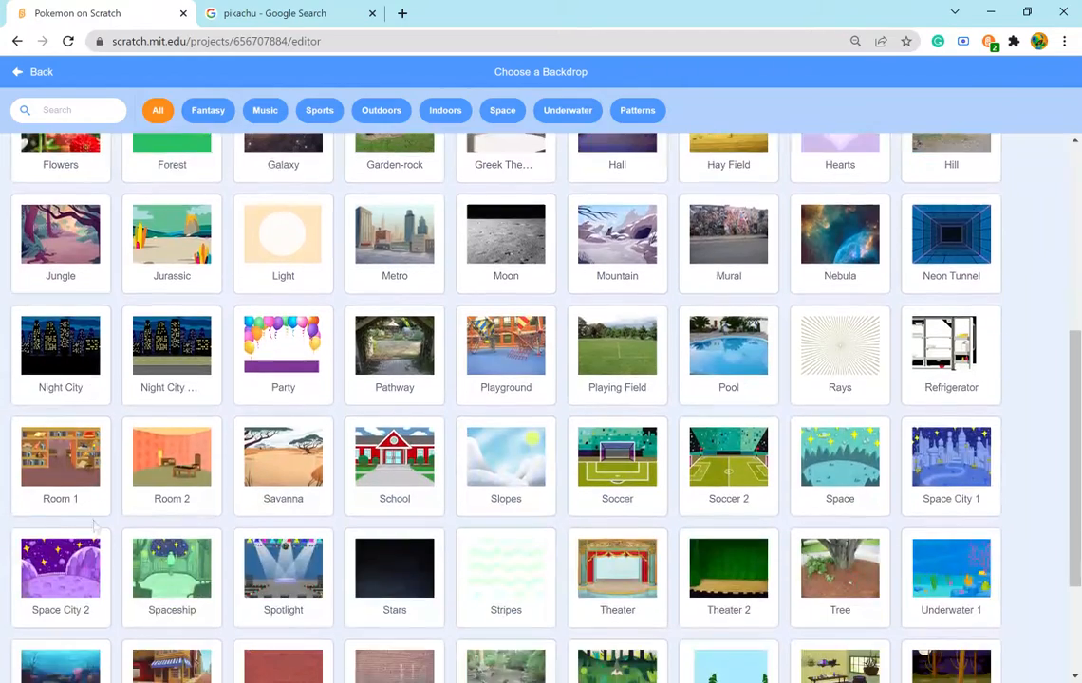
pyautogui.scroll(3, 699, 389)
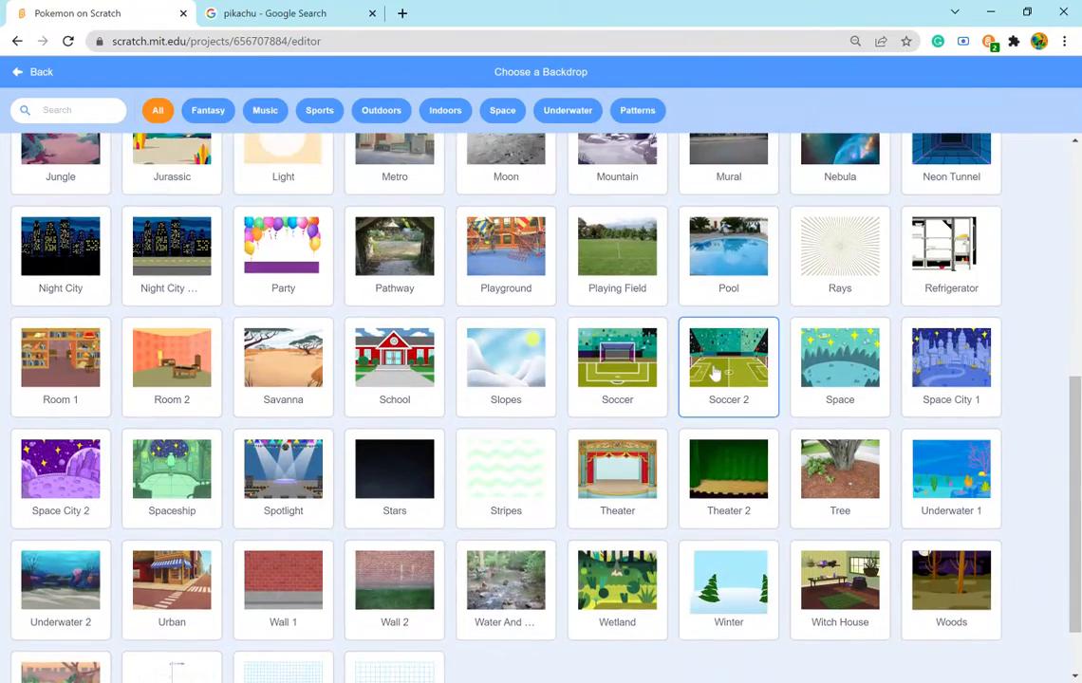
pyautogui.scroll(1, 389, 303)
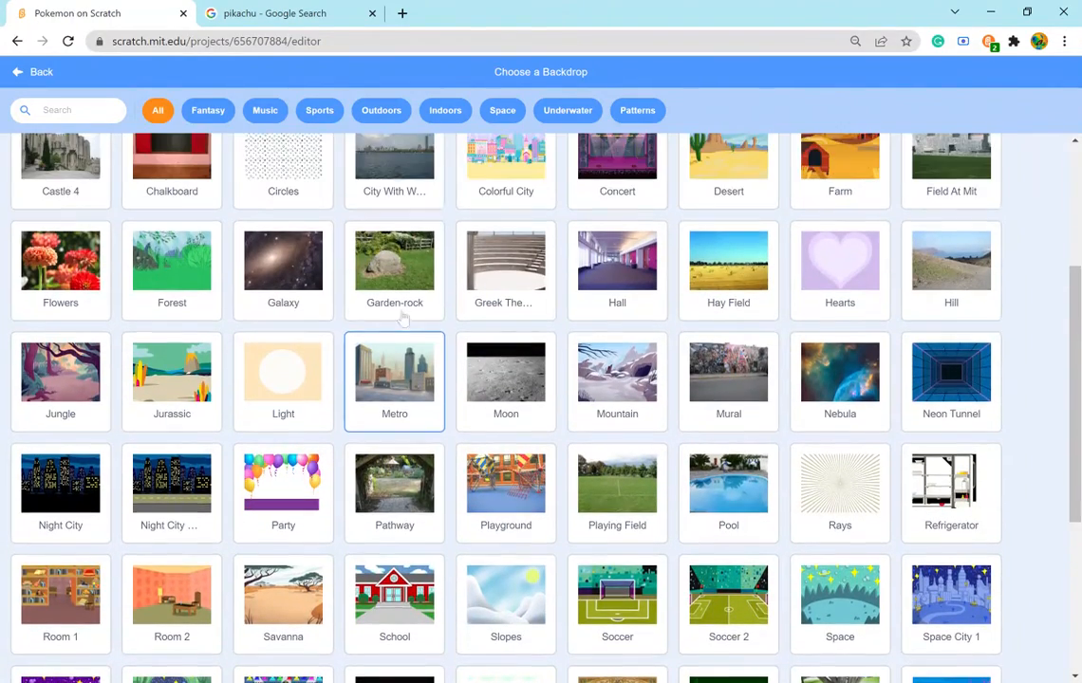
pyautogui.click(752, 210)
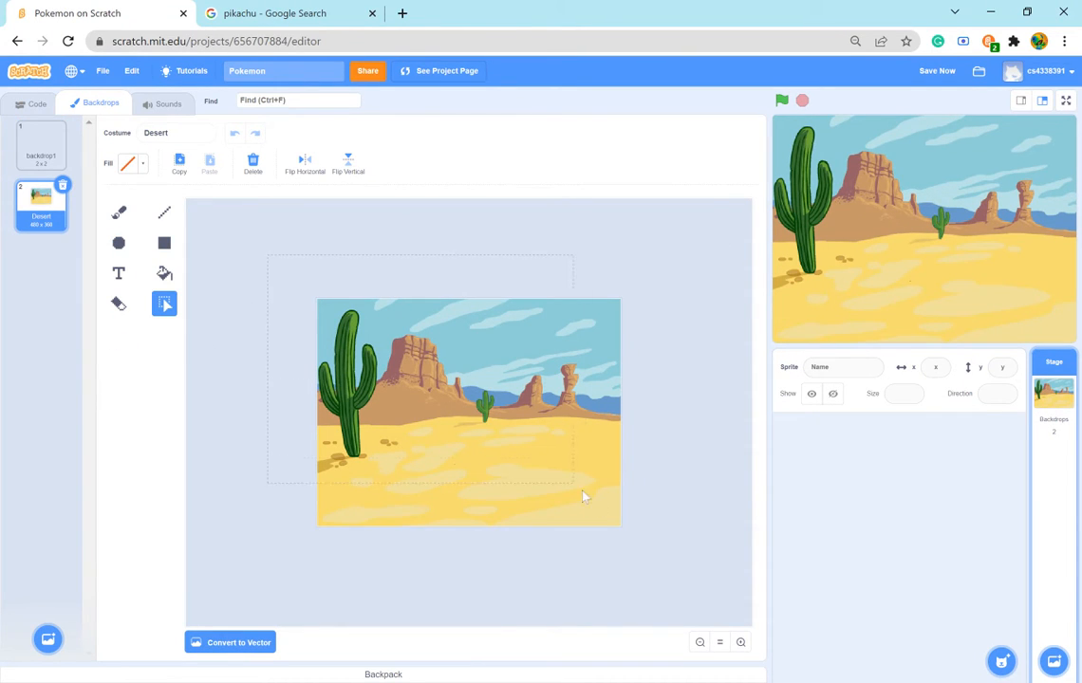
# - Pixelate the Desert backdrop by shrinking the whole image and scaling it back to full stage size, and open the stage's code
pyautogui.moveTo(689, 575); pyautogui.dragTo(674, 563)
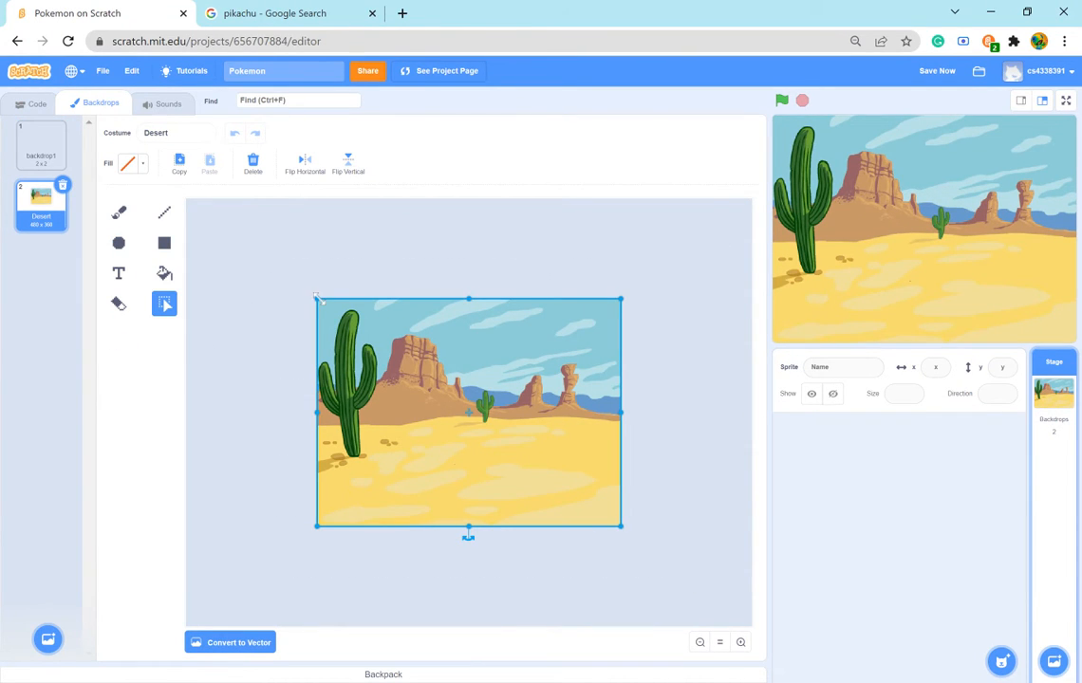
pyautogui.moveTo(320, 300)
pyautogui.mouseDown()
pyautogui.moveTo(633, 536)
pyautogui.moveTo(310, 285)
pyautogui.mouseUp()
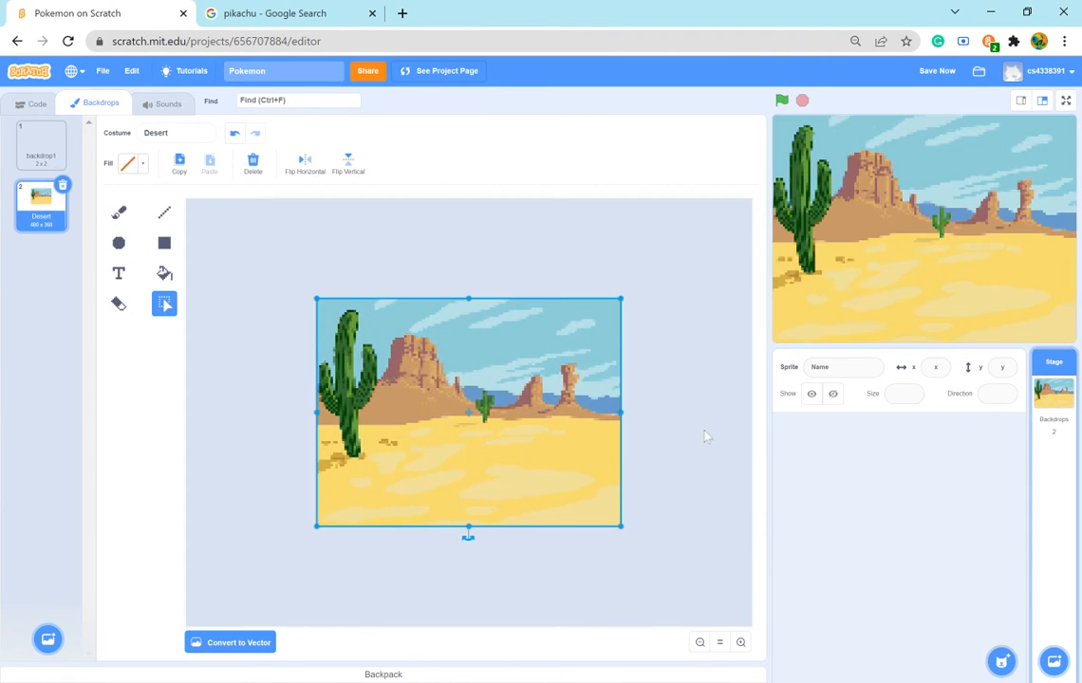
pyautogui.click(680, 431)
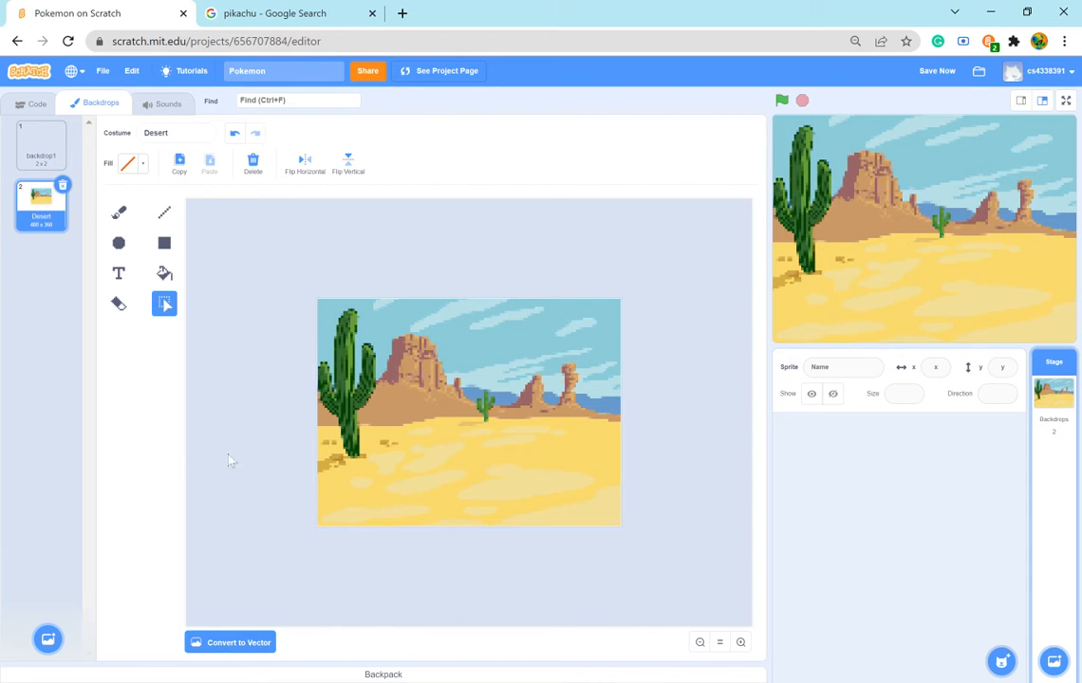
pyautogui.click(33, 102)
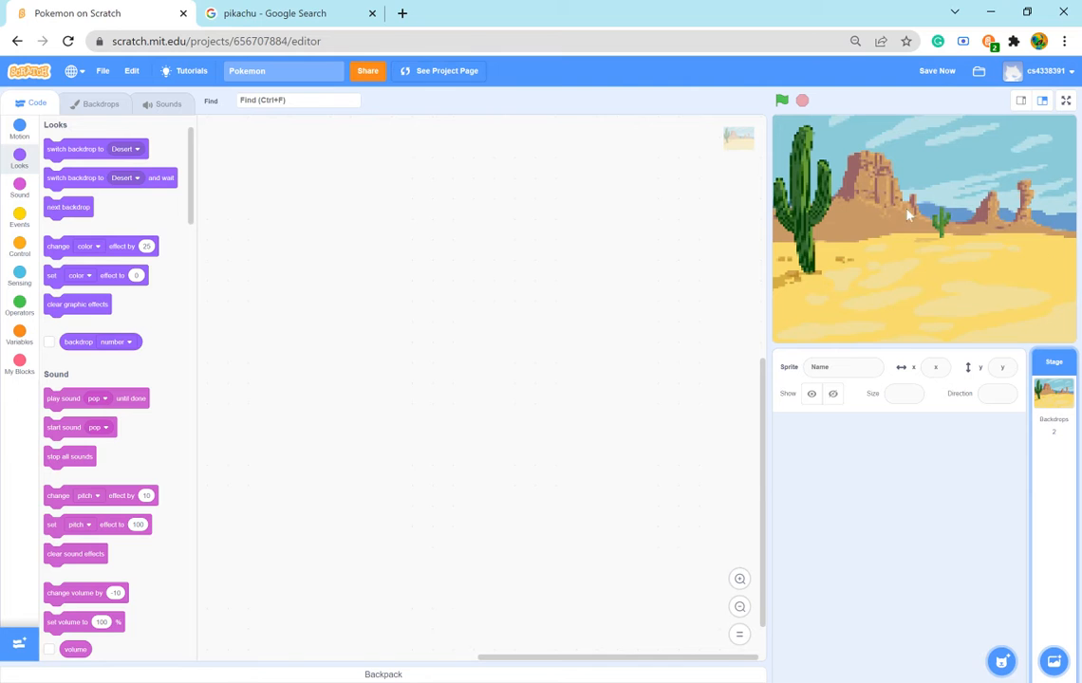
# - Preview the pixelated desert in full screen, and add another Desert backdrop from the backdrop library
pyautogui.click(1065, 100)
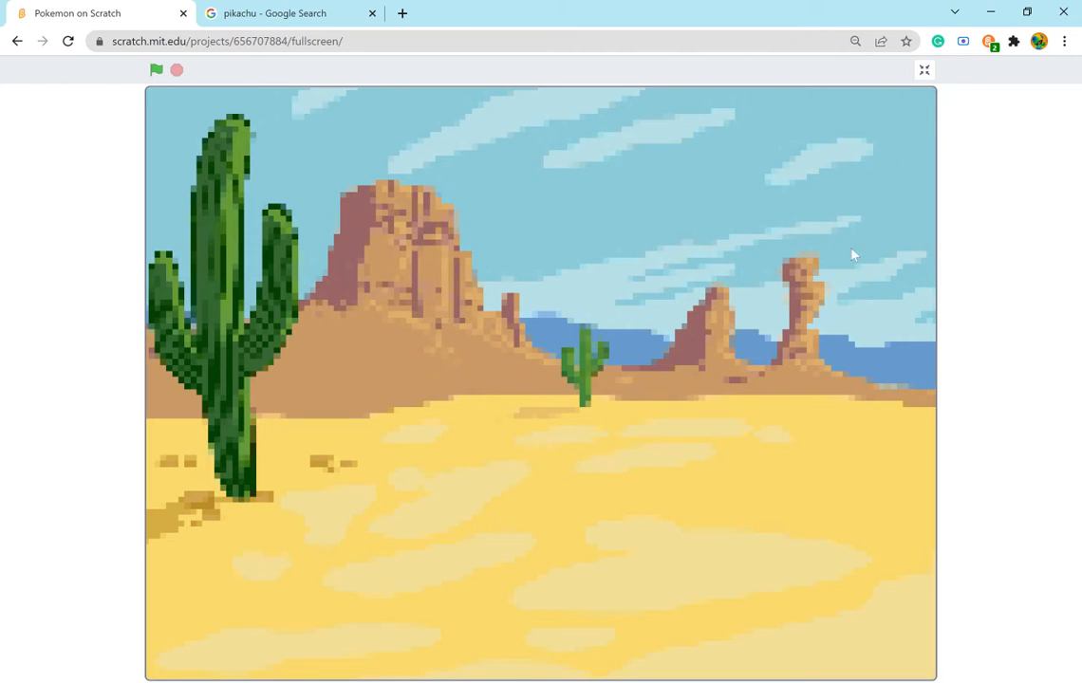
pyautogui.click(923, 70)
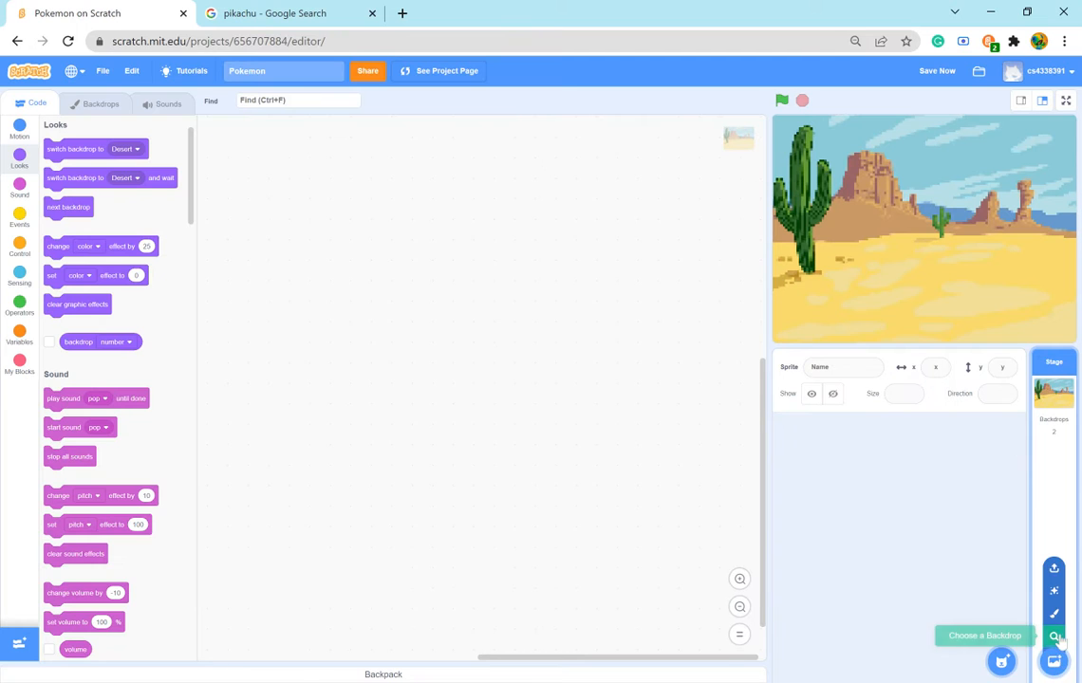
pyautogui.click(1061, 644)
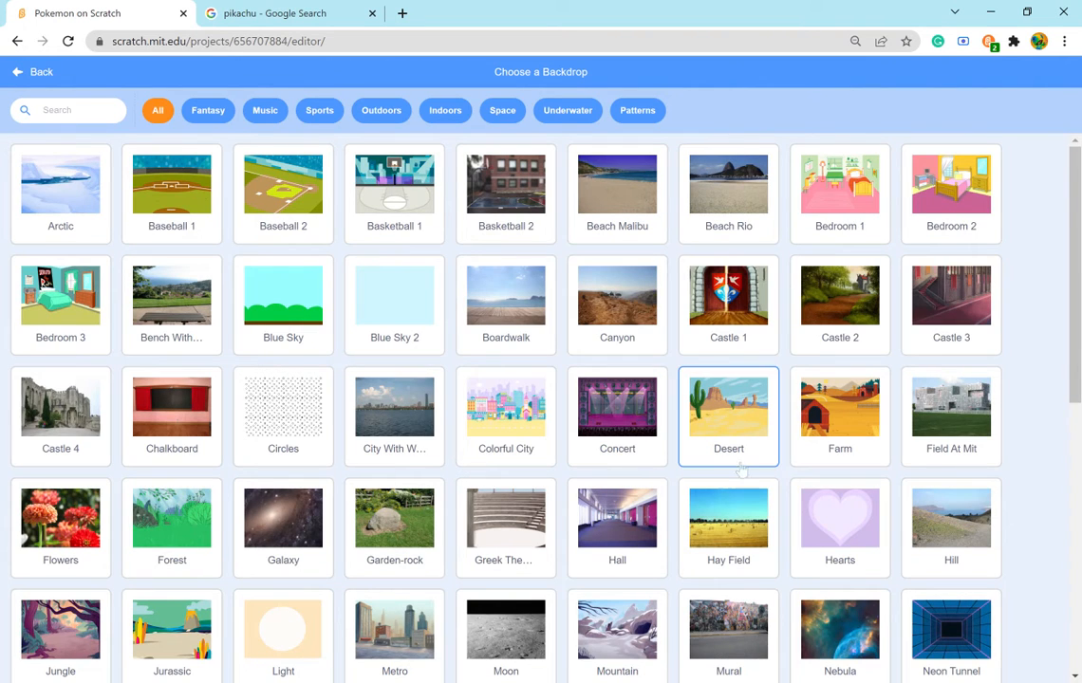
pyautogui.click(732, 437)
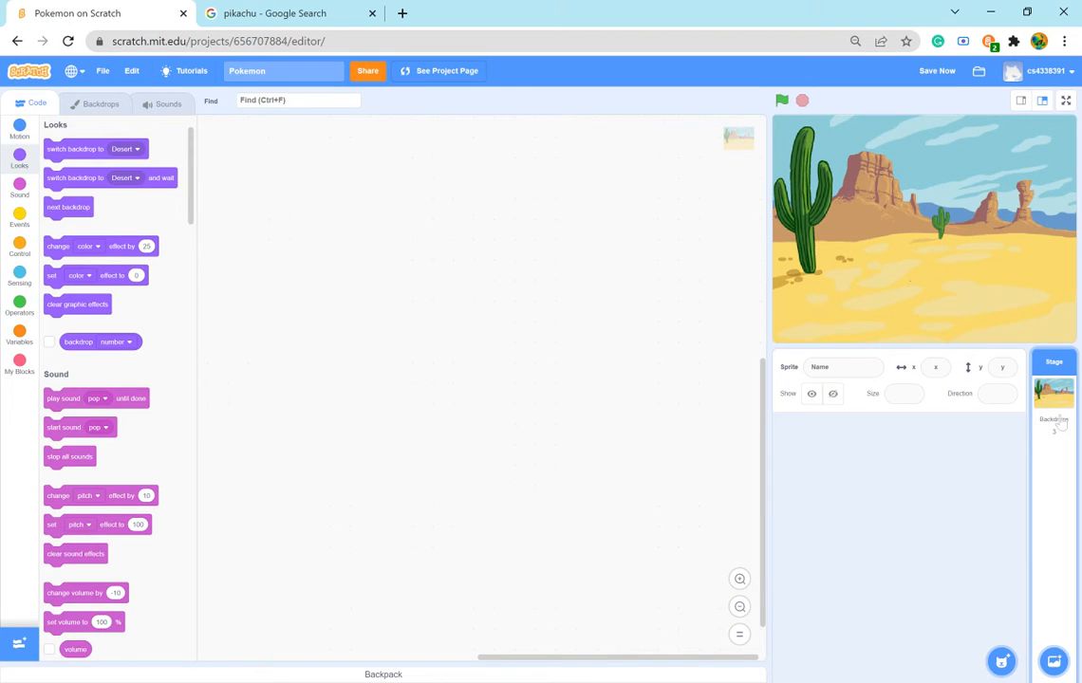
# - Delete backdrop1 and the pixelated Desert backdrop, keeping only the new Desert2 backdrop
pyautogui.click(95, 103)
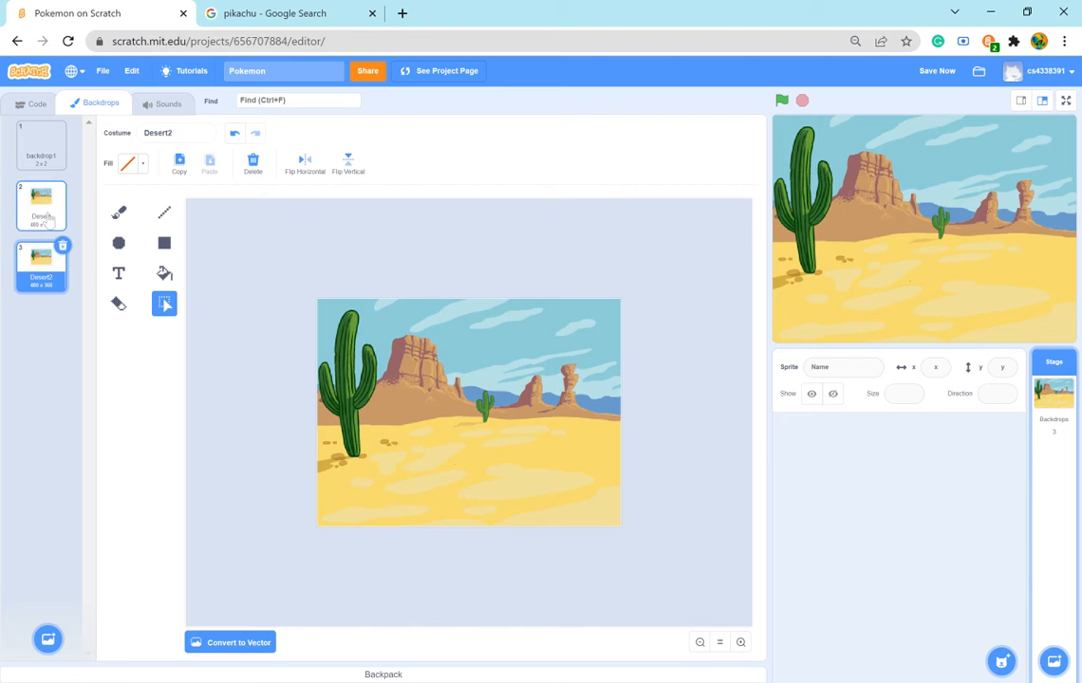
pyautogui.click(39, 254)
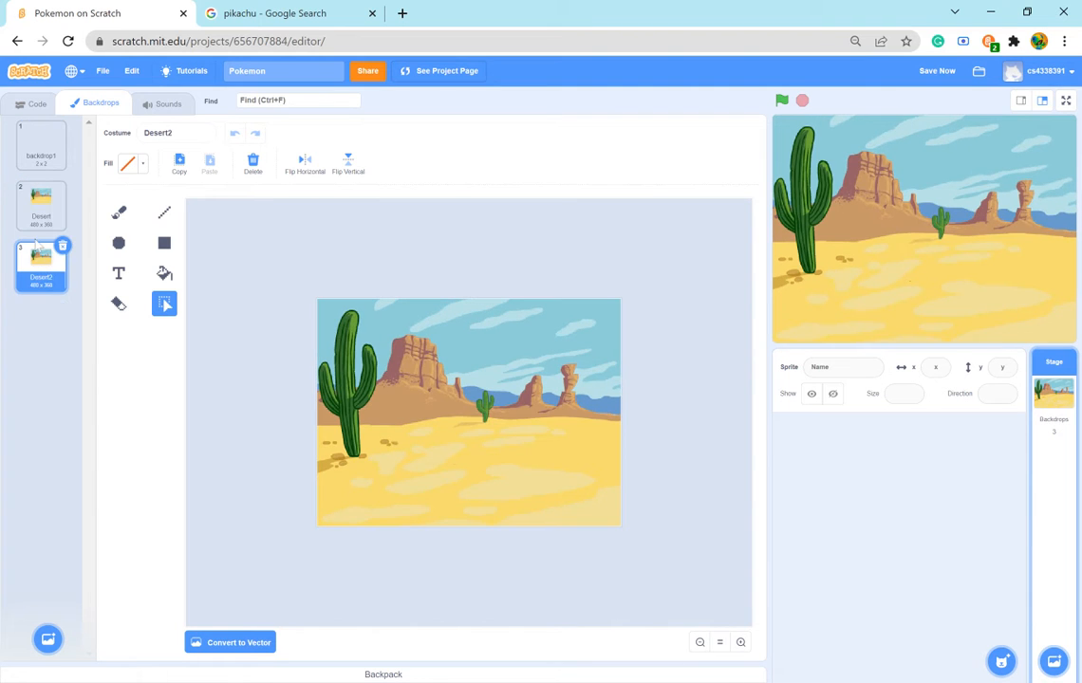
pyautogui.click(45, 216)
pyautogui.click(43, 141)
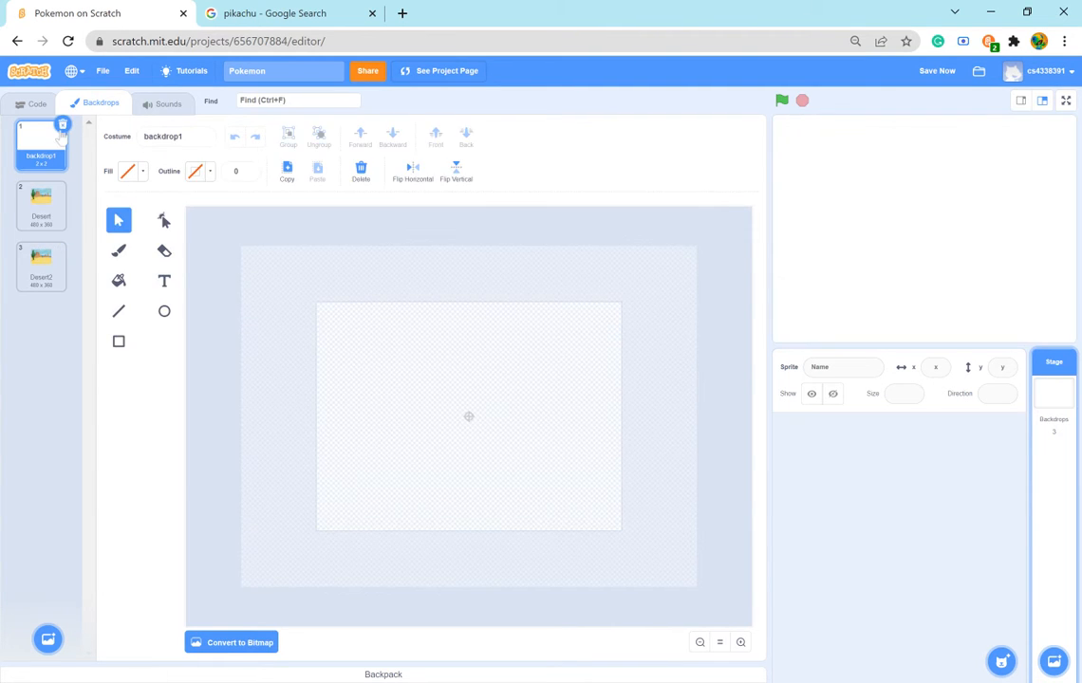
pyautogui.click(62, 124)
pyautogui.click(63, 124)
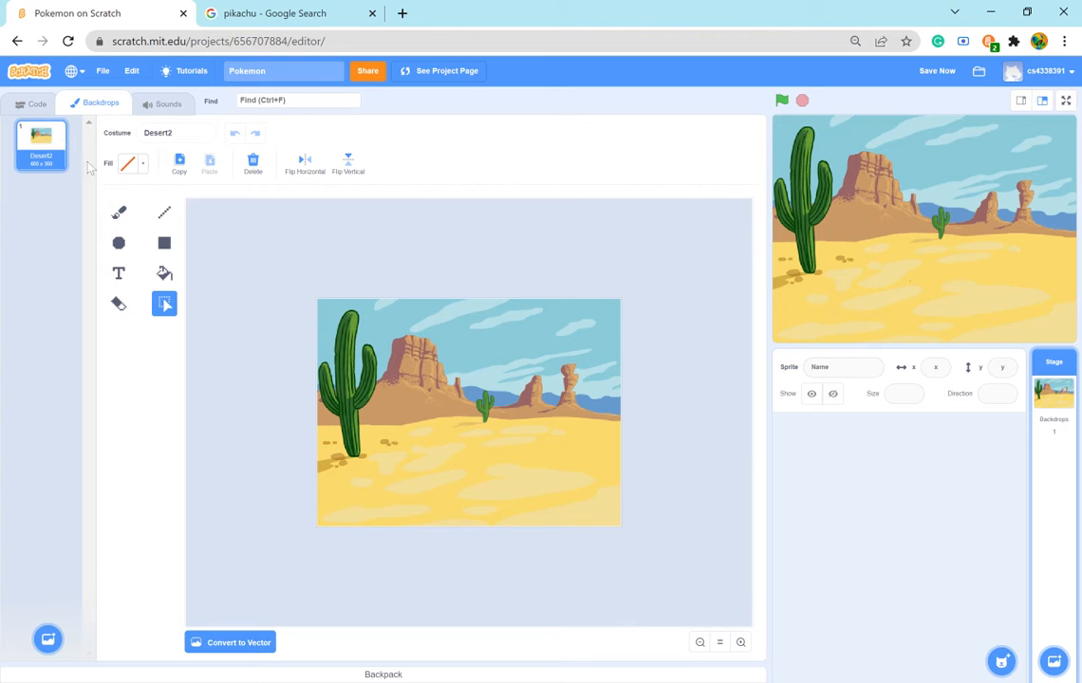
# - Pixelate the Desert2 backdrop into coarse blocks by shrinking the whole image heavily and stretching it back to full stage size
pyautogui.moveTo(701, 541); pyautogui.dragTo(699, 538)
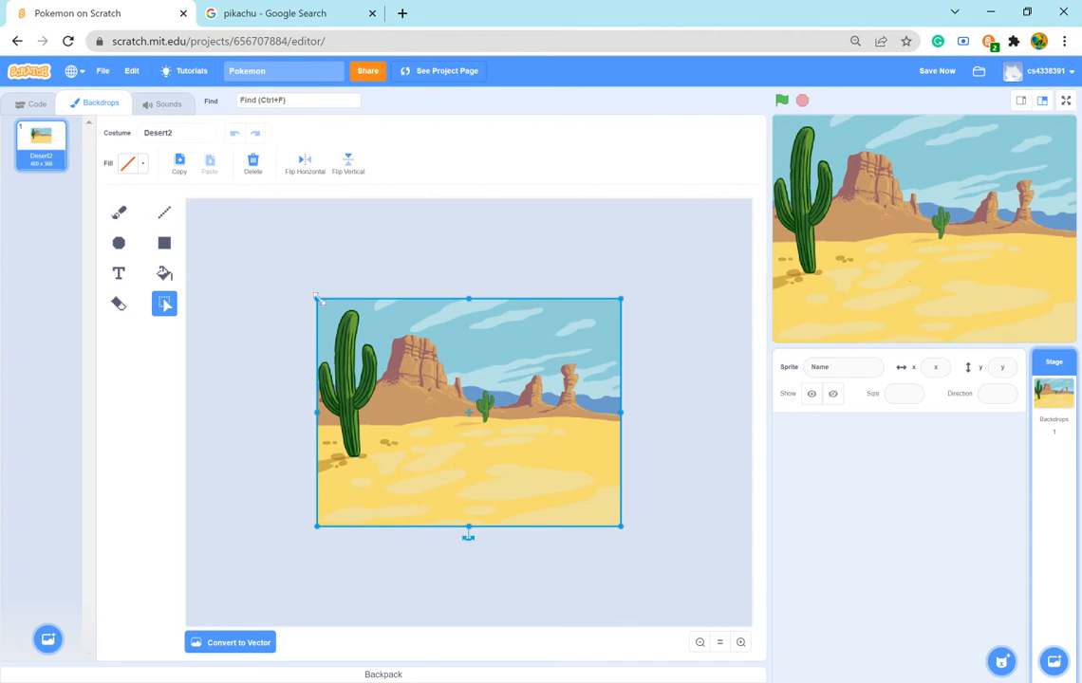
pyautogui.moveTo(319, 299)
pyautogui.mouseDown()
pyautogui.moveTo(617, 522)
pyautogui.moveTo(555, 495)
pyautogui.moveTo(304, 302)
pyautogui.mouseUp()
pyautogui.click(278, 262)
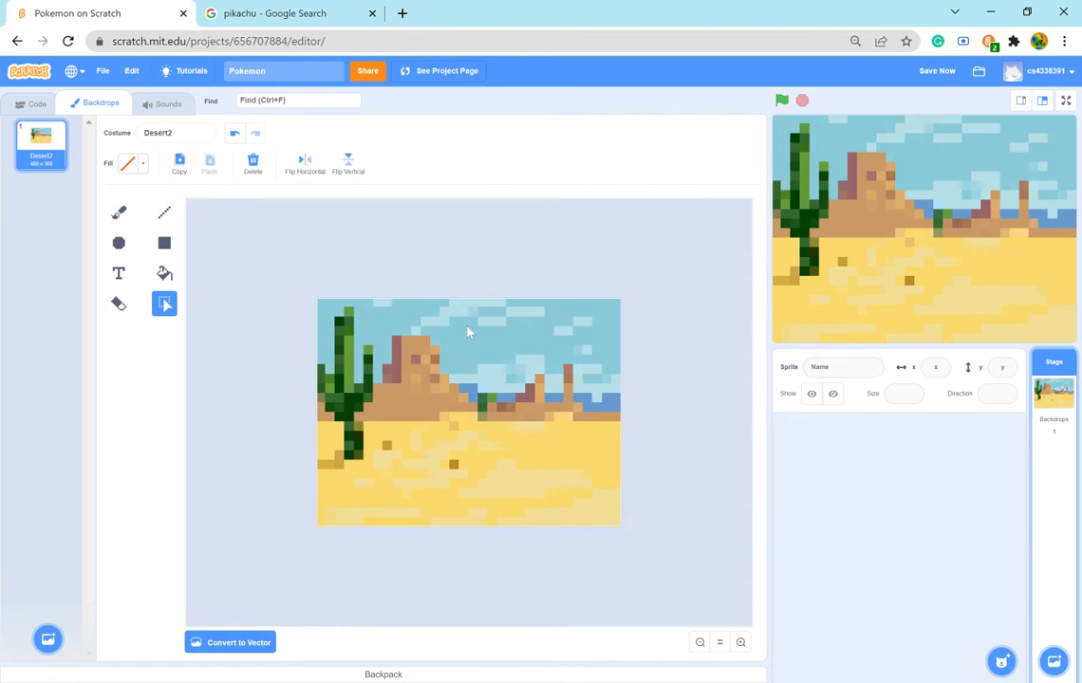
# - Clear the entire image from the Desert2 backdrop and return to the stage's code
pyautogui.moveTo(651, 520); pyautogui.dragTo(649, 518)
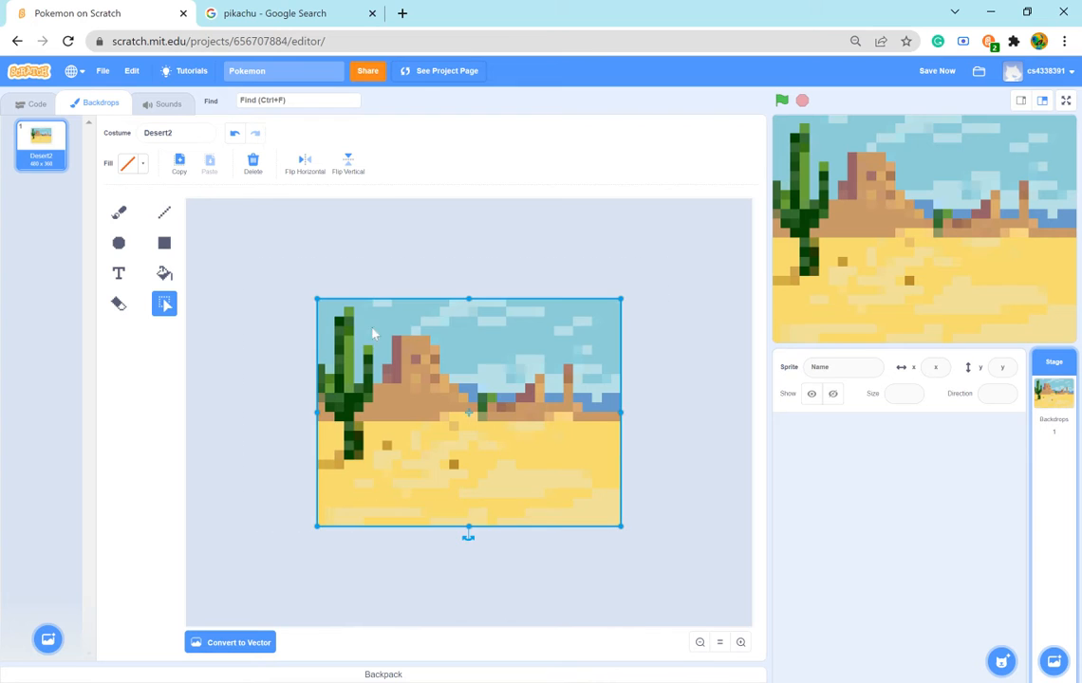
pyautogui.press('Delete')
pyautogui.click(30, 102)
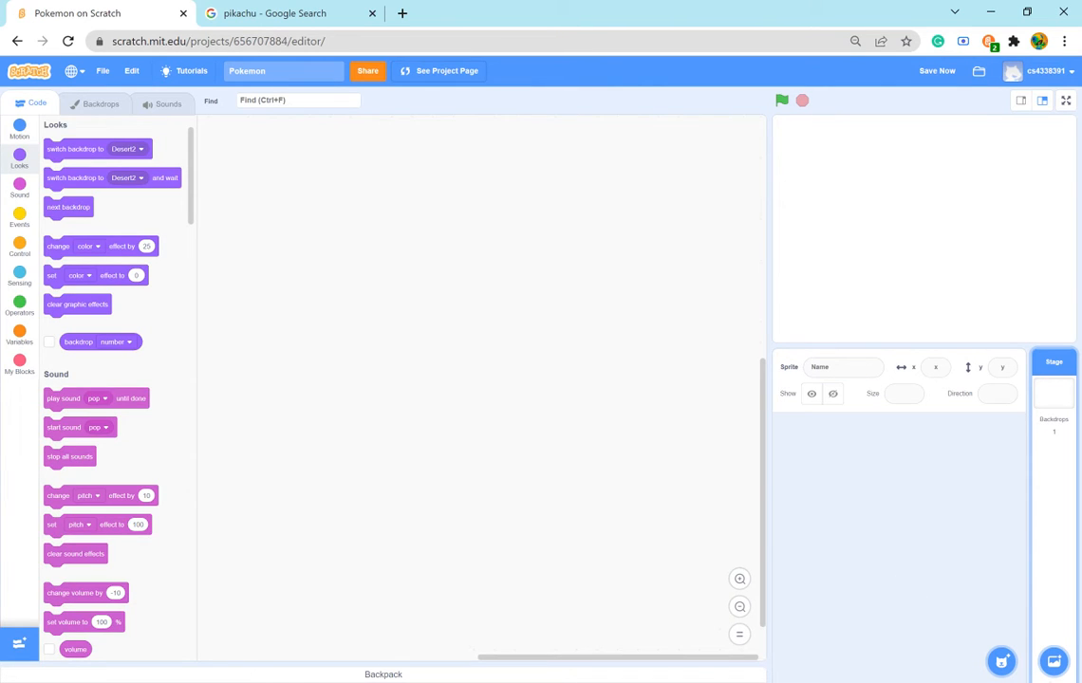
pyautogui.moveTo(1003, 663)
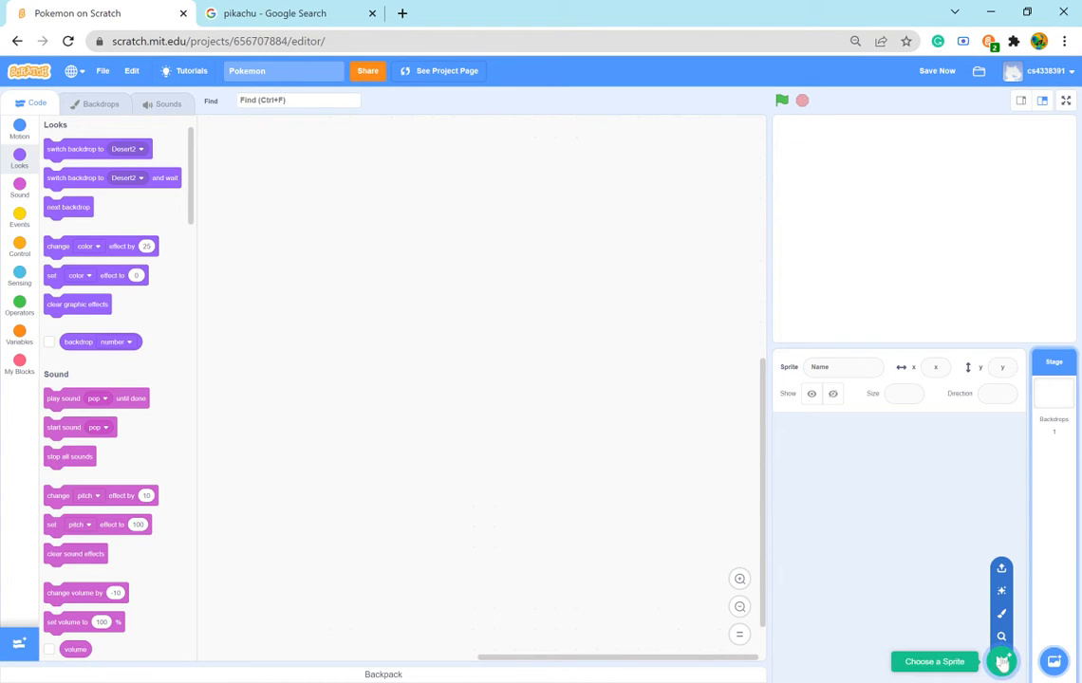
pyautogui.click(1002, 662)
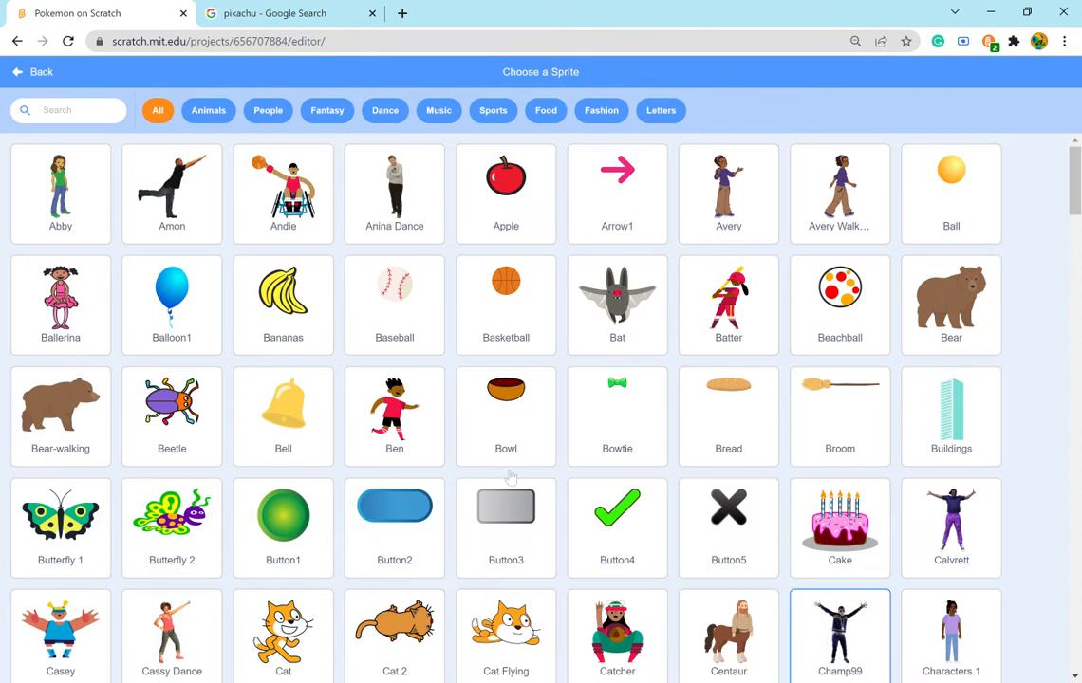
pyautogui.scroll(-5, 474, 425)
pyautogui.click(17, 74)
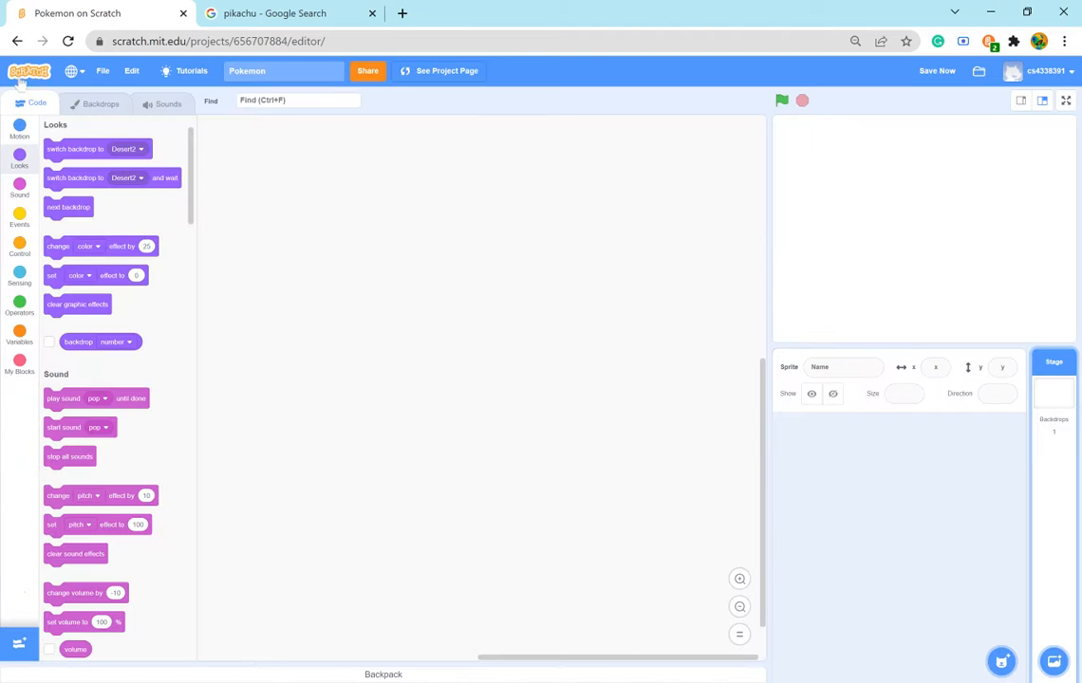
# - Create a blank sprite for painting and name it Pikachu
pyautogui.moveTo(1002, 659)
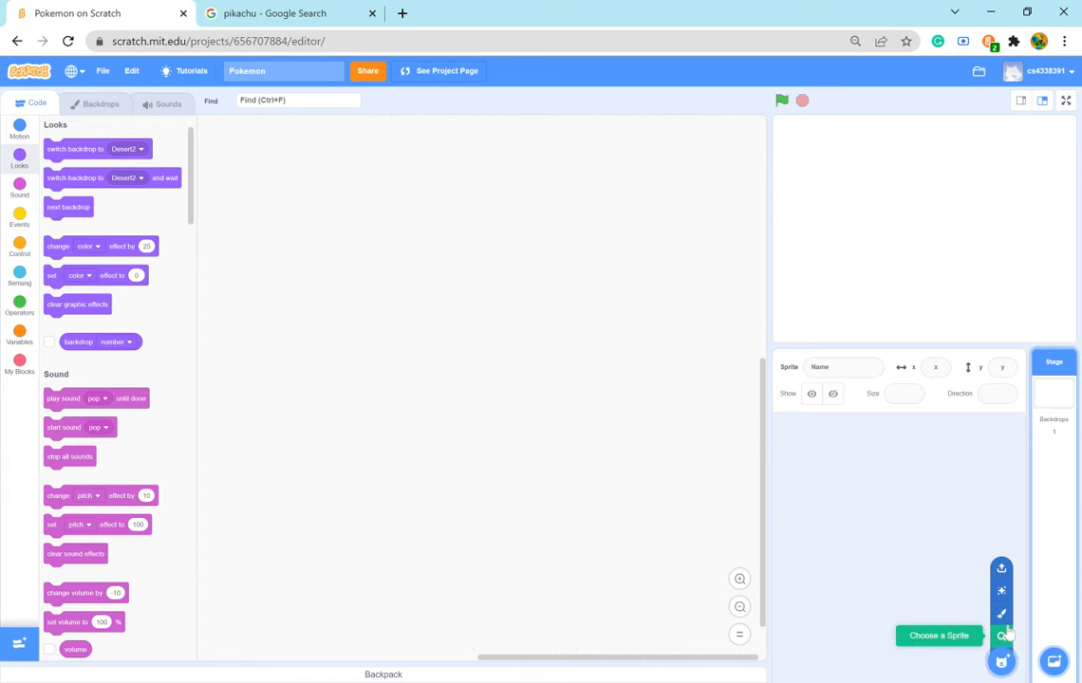
pyautogui.click(1002, 615)
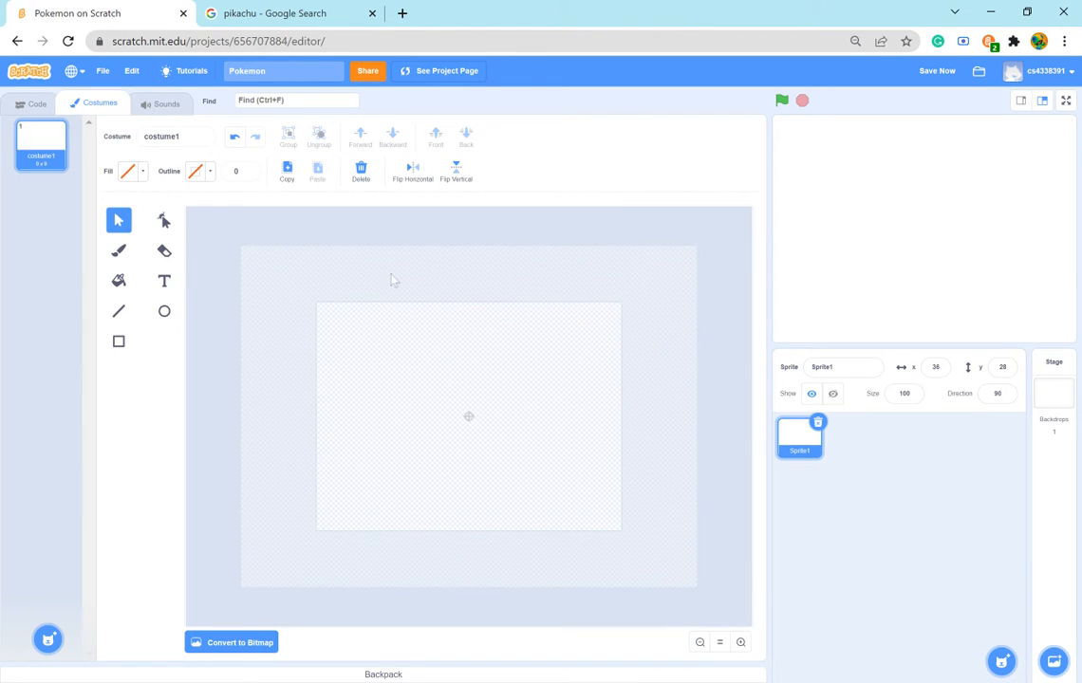
pyautogui.moveTo(835, 368); pyautogui.dragTo(769, 372)
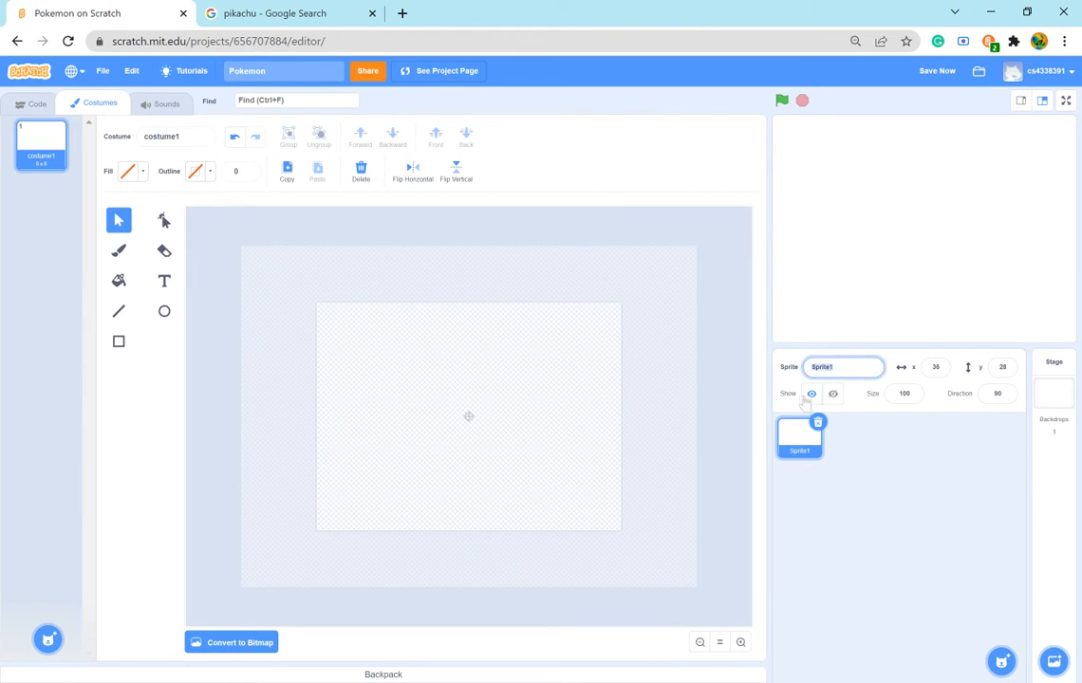
pyautogui.click(868, 459)
pyautogui.moveTo(837, 368); pyautogui.dragTo(747, 393)
pyautogui.write('Pikachu')
pyautogui.click(822, 544)
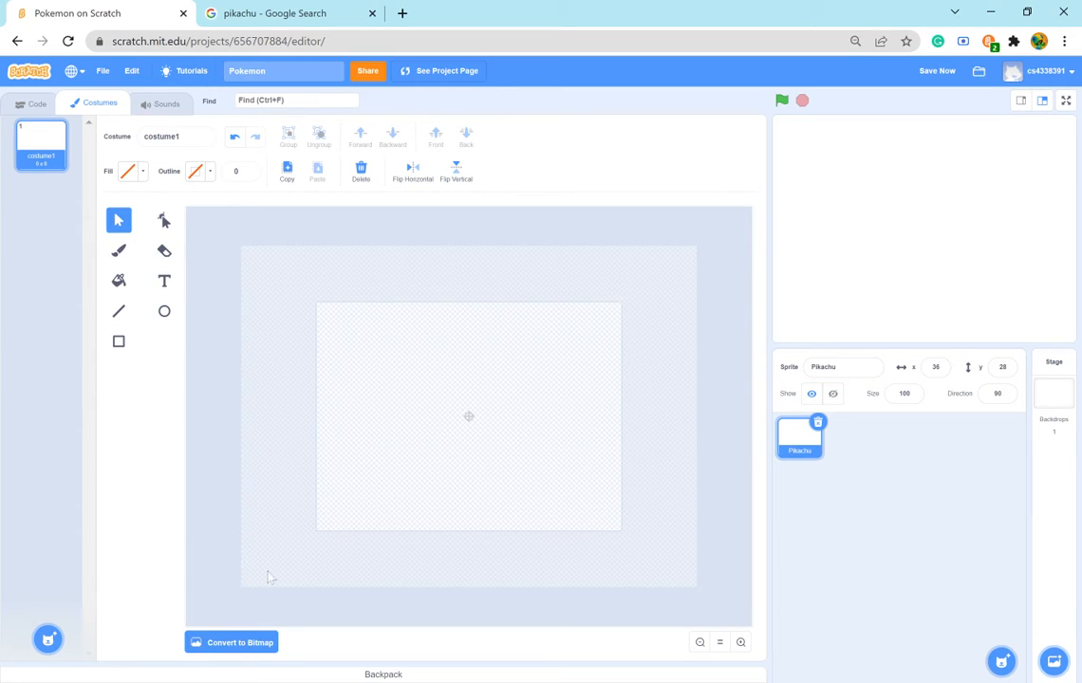
# - Convert Pikachu's blank costume to bitmap, ready for pixel-level drawing
pyautogui.click(239, 642)
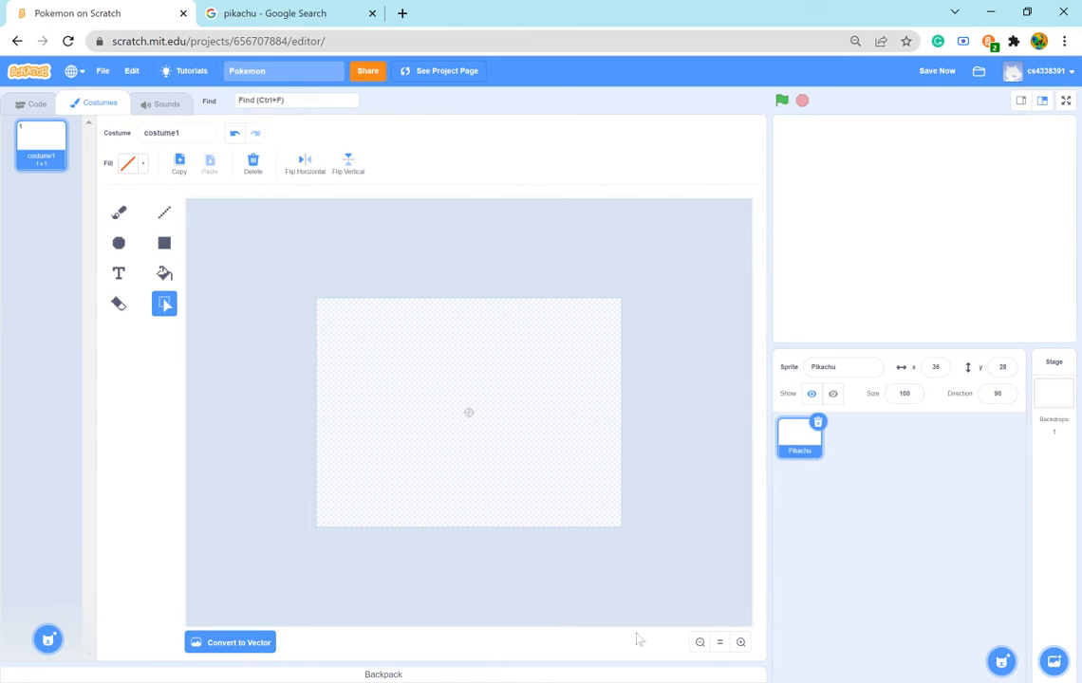
pyautogui.click(740, 642)
pyautogui.click(740, 643)
pyautogui.click(740, 642)
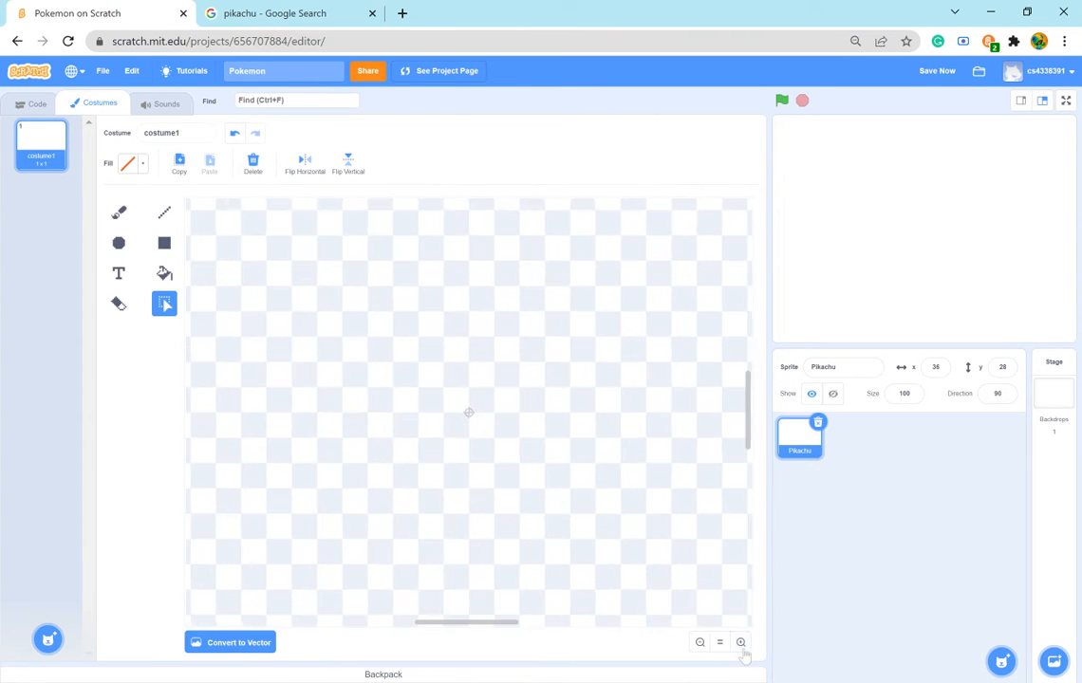
pyautogui.click(740, 642)
pyautogui.click(740, 643)
pyautogui.click(741, 643)
pyautogui.click(740, 643)
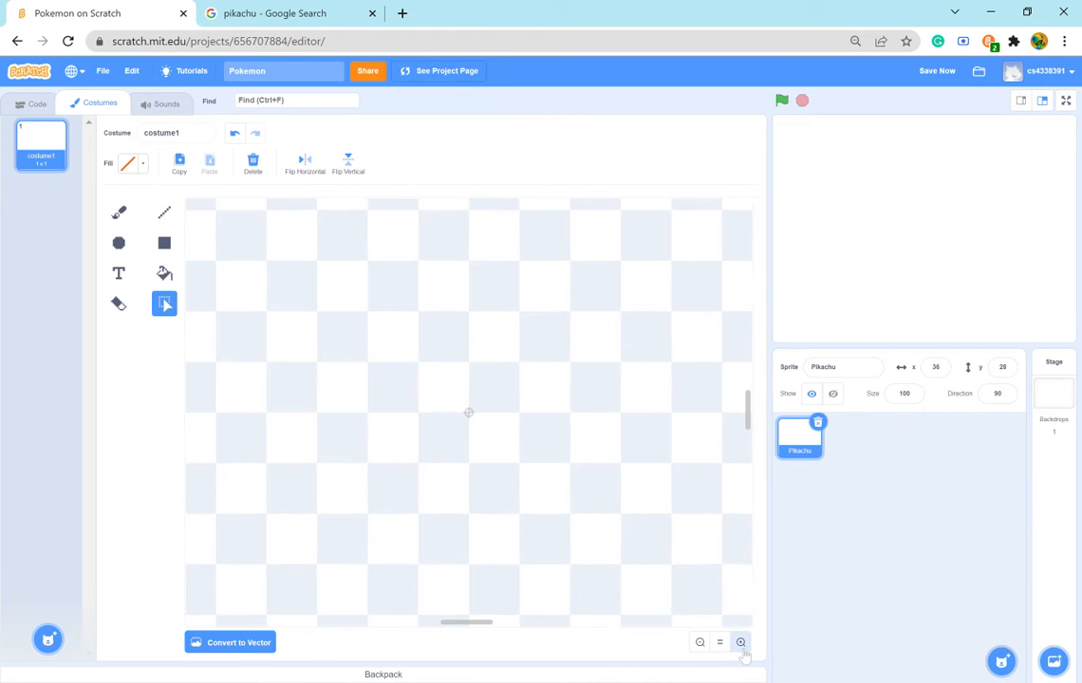
pyautogui.click(741, 643)
pyautogui.click(740, 642)
pyautogui.click(740, 642)
pyautogui.click(741, 643)
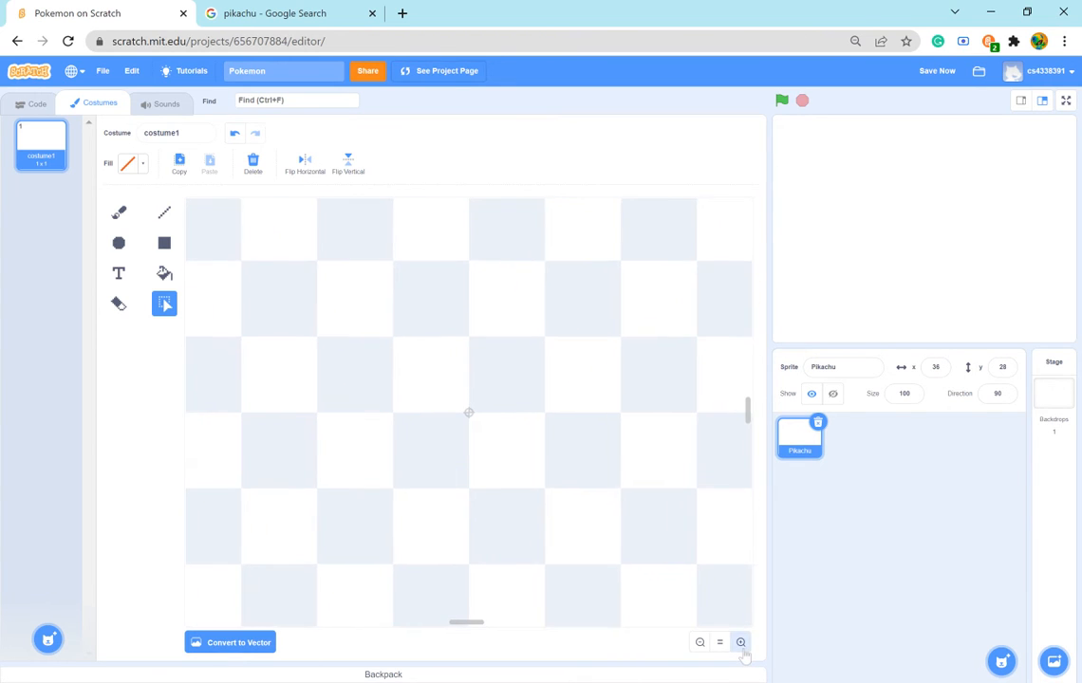
pyautogui.click(740, 643)
pyautogui.click(740, 643)
pyautogui.click(740, 643)
pyautogui.click(740, 643)
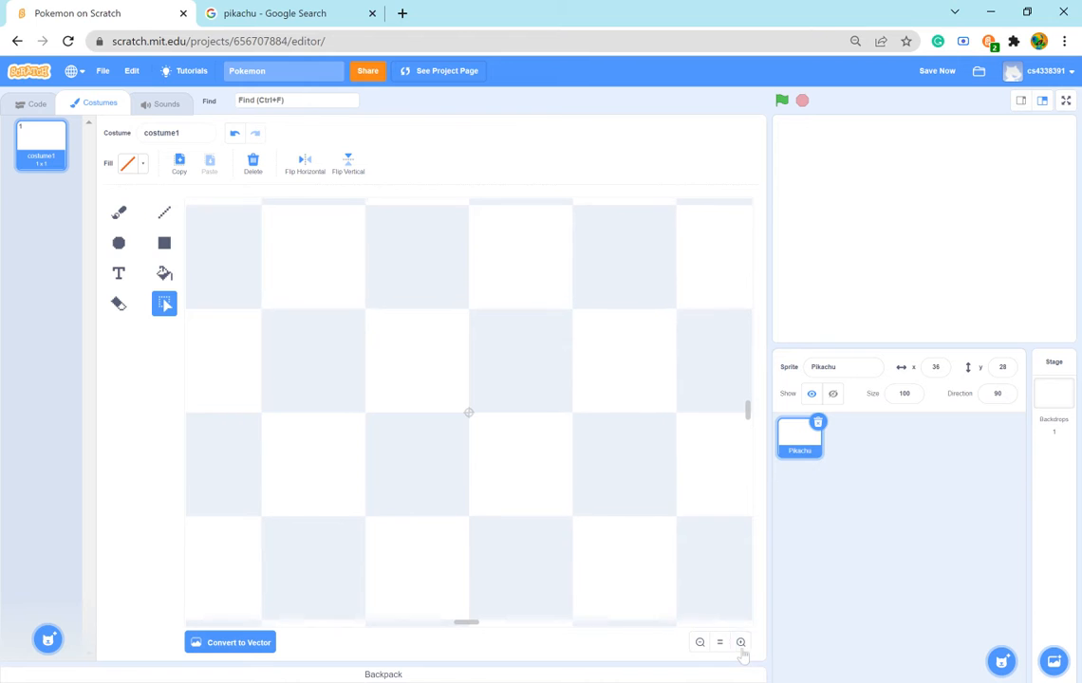
pyautogui.click(741, 647)
pyautogui.click(741, 647)
pyautogui.click(741, 647)
pyautogui.click(741, 647)
pyautogui.click(741, 647)
pyautogui.click(741, 647)
pyautogui.click(741, 647)
pyautogui.click(741, 647)
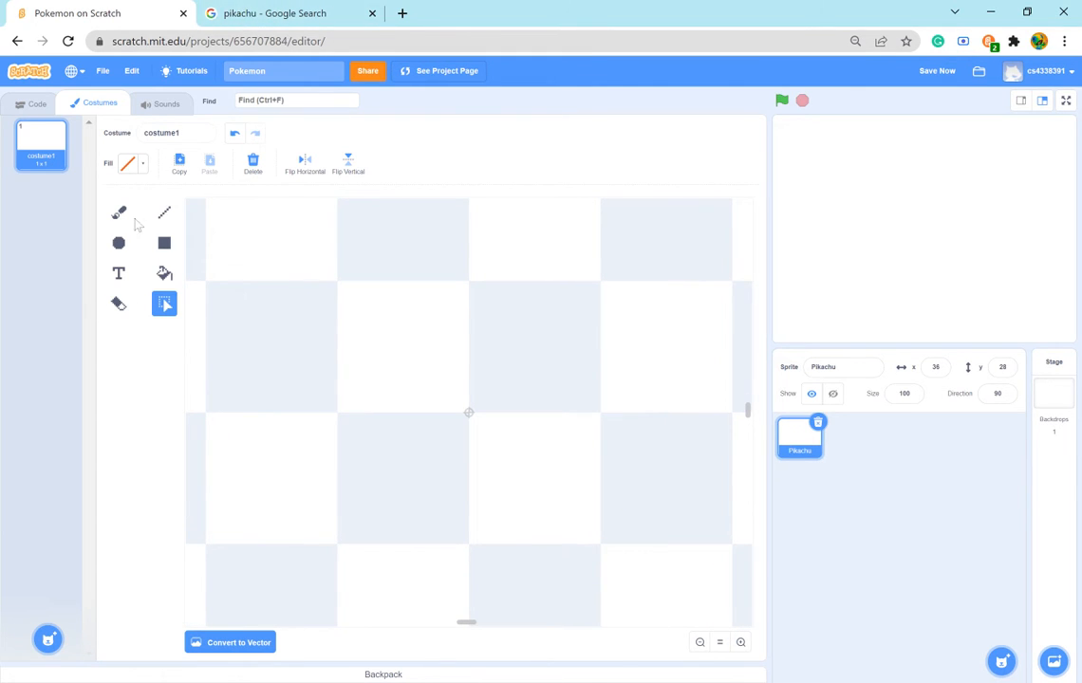
# - Examine the Pokémon Norge Wiki picture of the seated, waving Pikachu in the Google image results, and return to Scratch
pyautogui.click(249, 13)
pyautogui.scroll(-3, 327, 479)
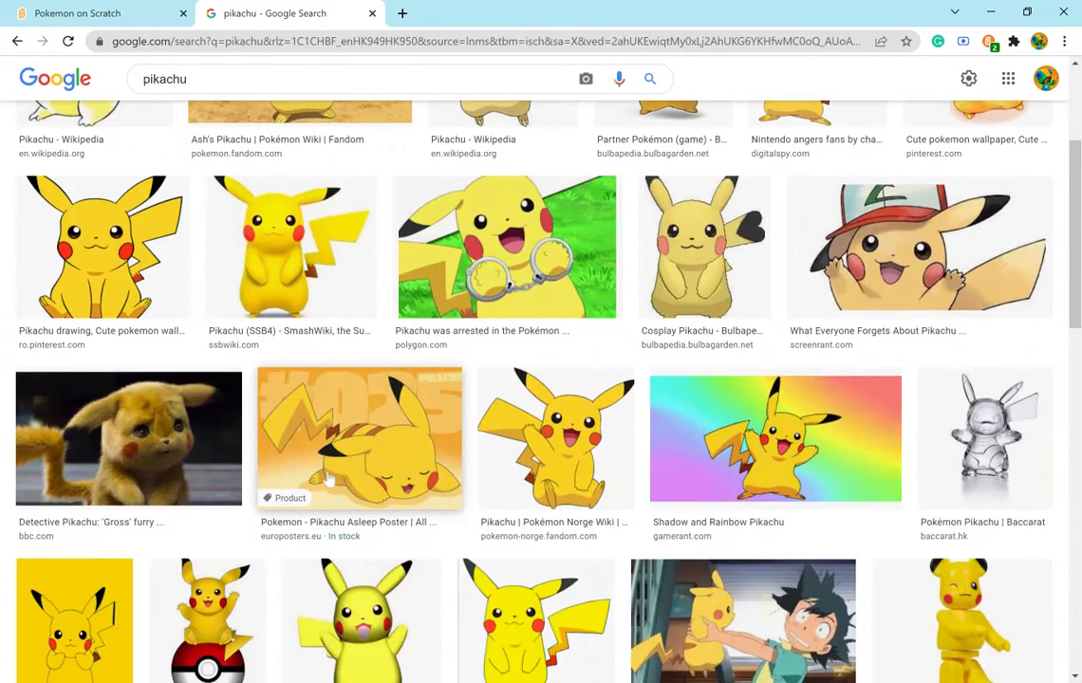
pyautogui.scroll(-3, 332, 456)
pyautogui.scroll(2, 338, 452)
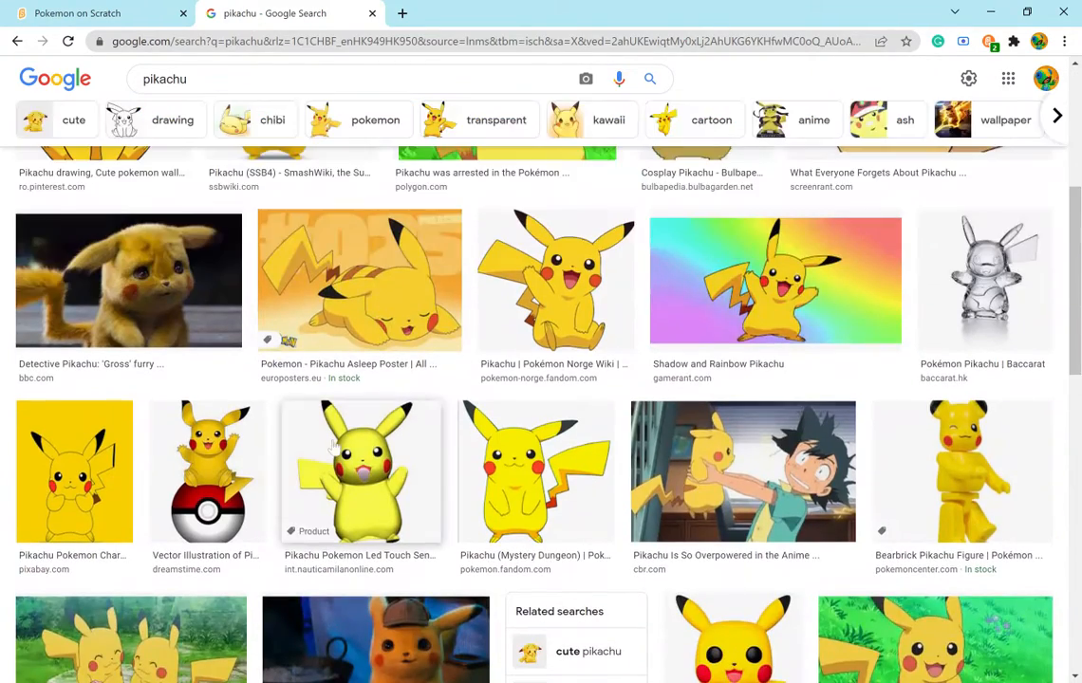
pyautogui.click(550, 300)
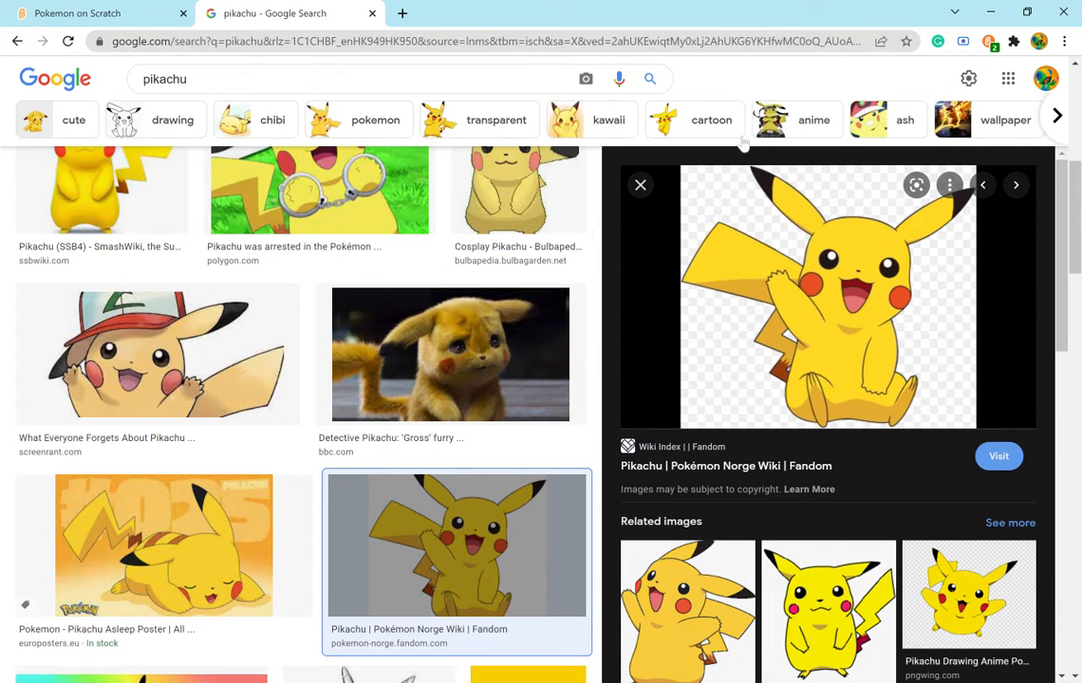
pyautogui.click(138, 19)
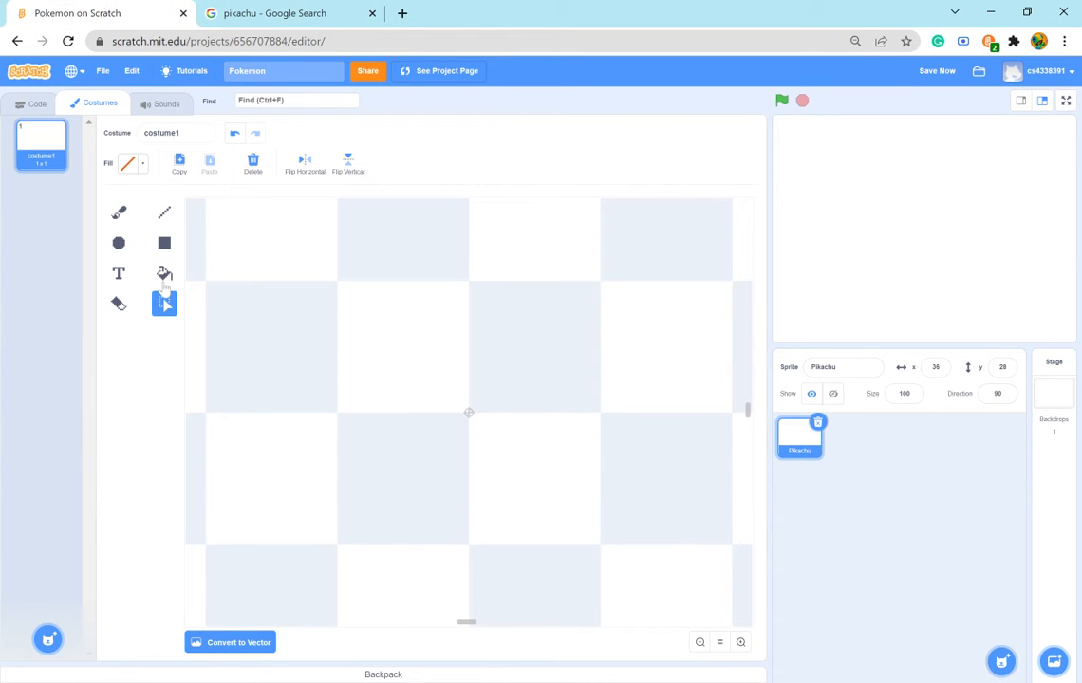
# - Try the Brush at size 10 by painting a purple heart at the canvas centre, and delete the heart
pyautogui.click(119, 213)
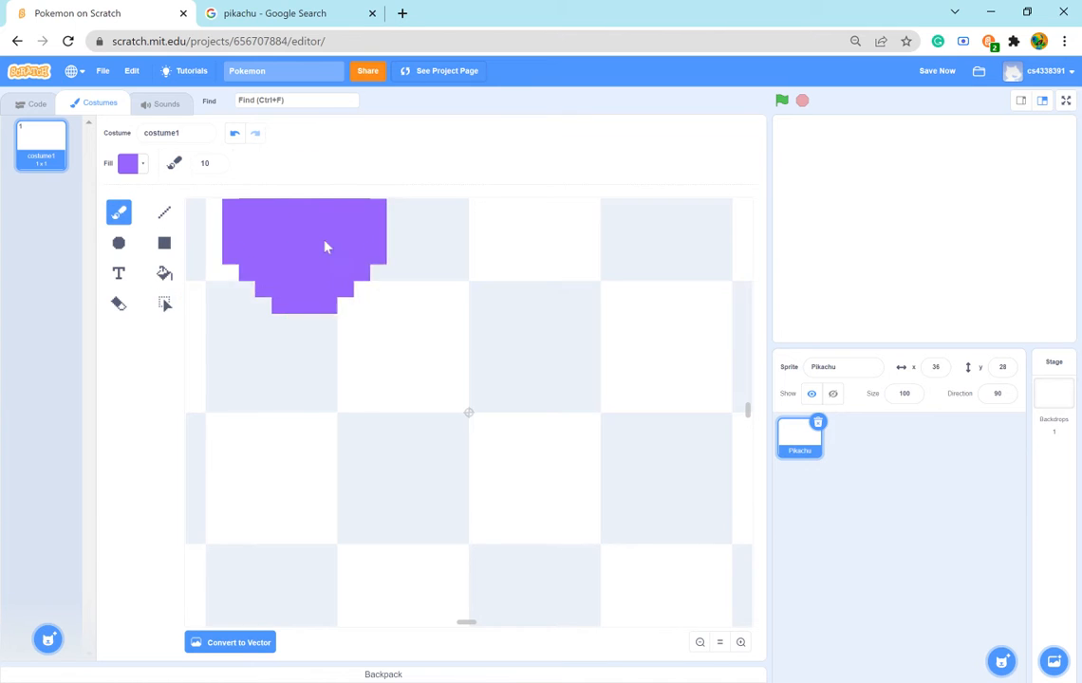
pyautogui.moveTo(408, 407); pyautogui.dragTo(501, 483)
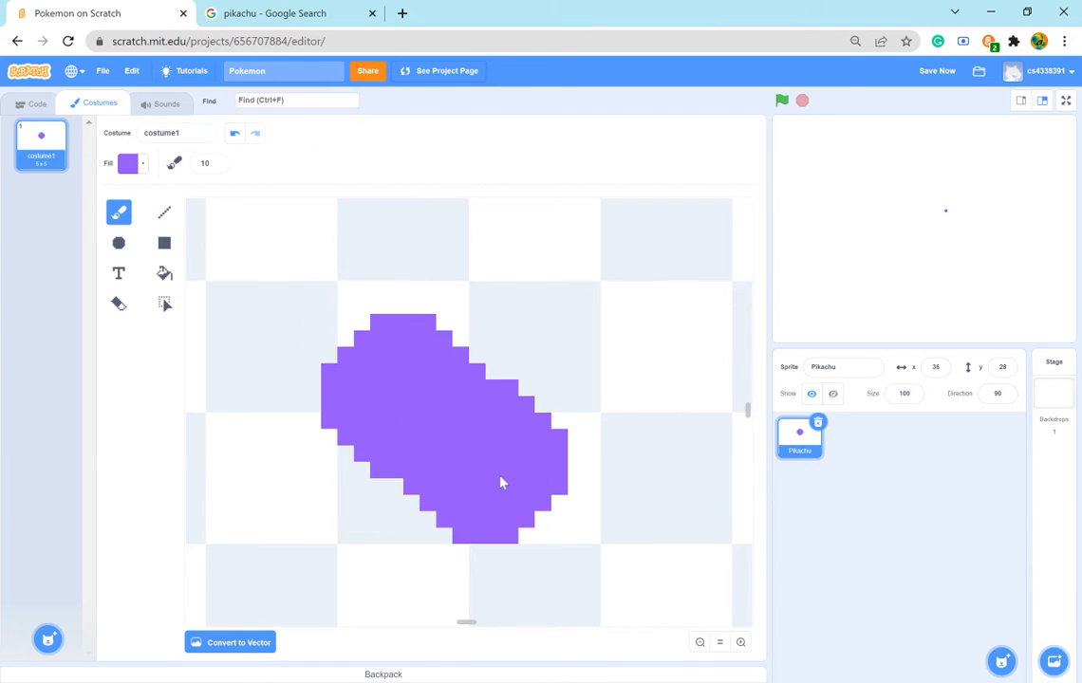
pyautogui.click(569, 379)
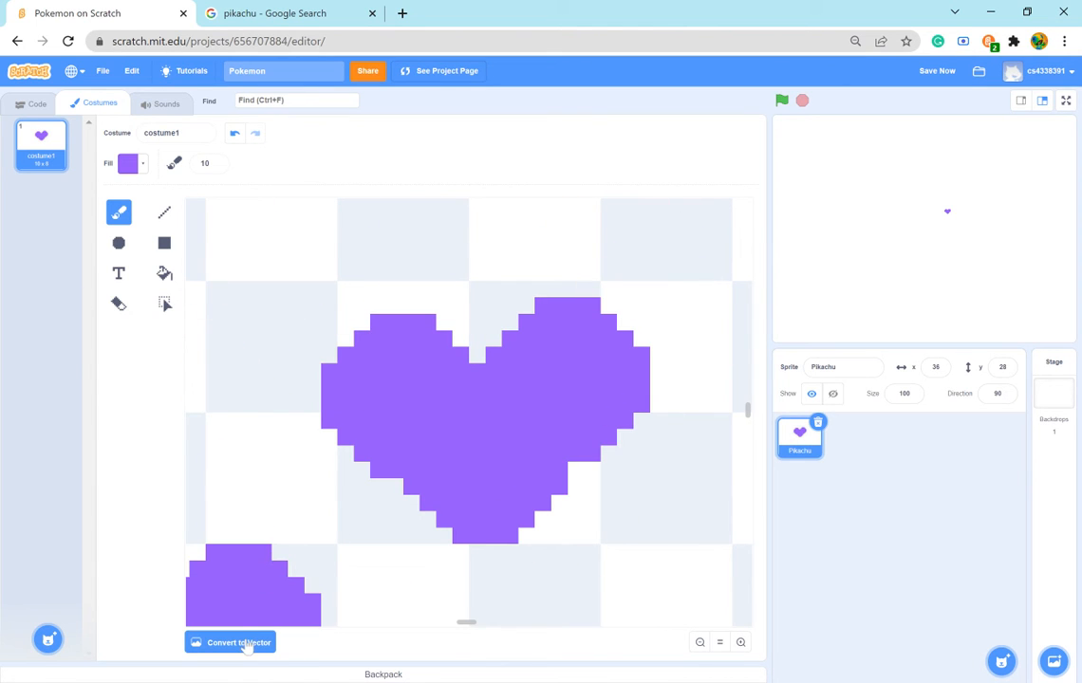
pyautogui.click(164, 273)
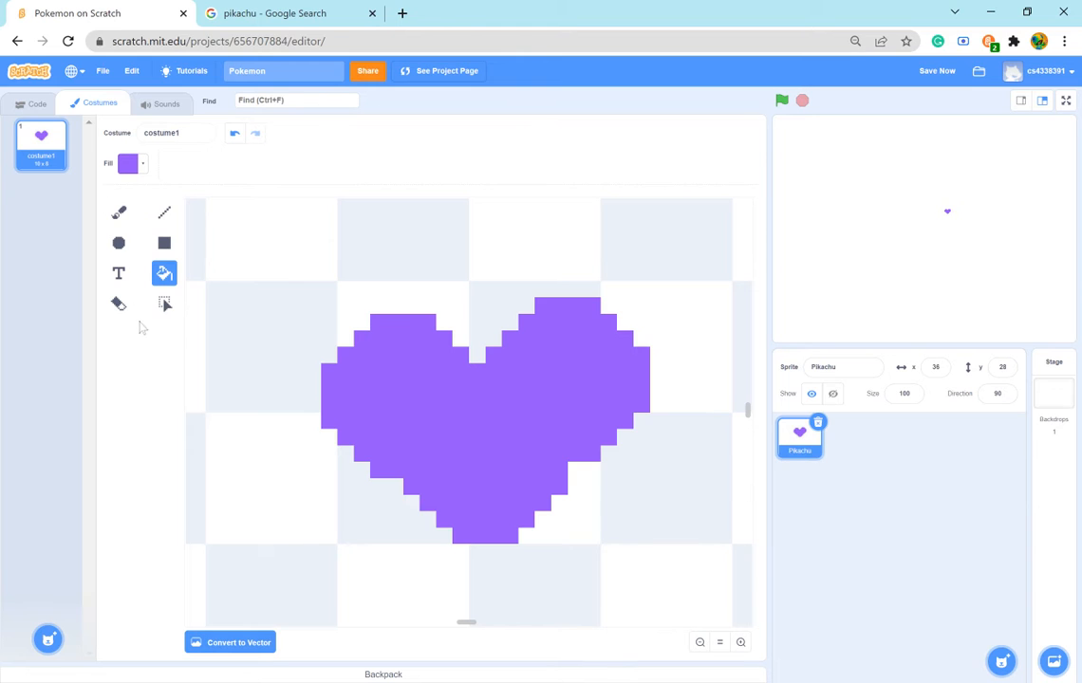
pyautogui.click(164, 305)
pyautogui.moveTo(710, 563); pyautogui.dragTo(706, 563)
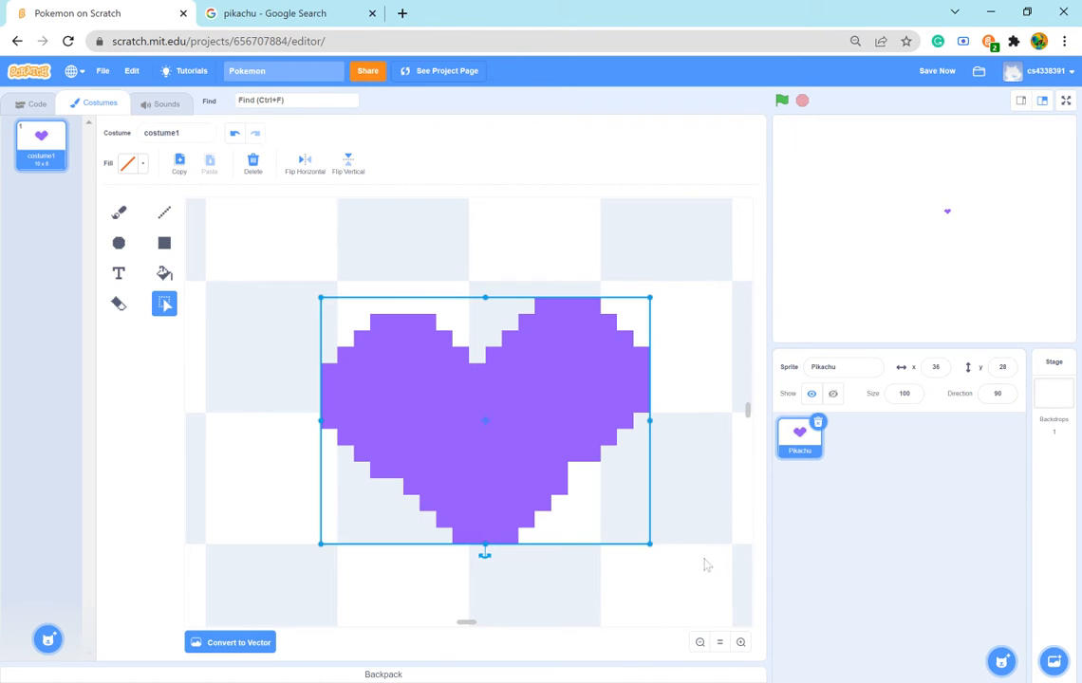
pyautogui.press('Delete')
# - Try the Brush at size 5, and set its size to 1 for single-pixel painting
pyautogui.click(118, 212)
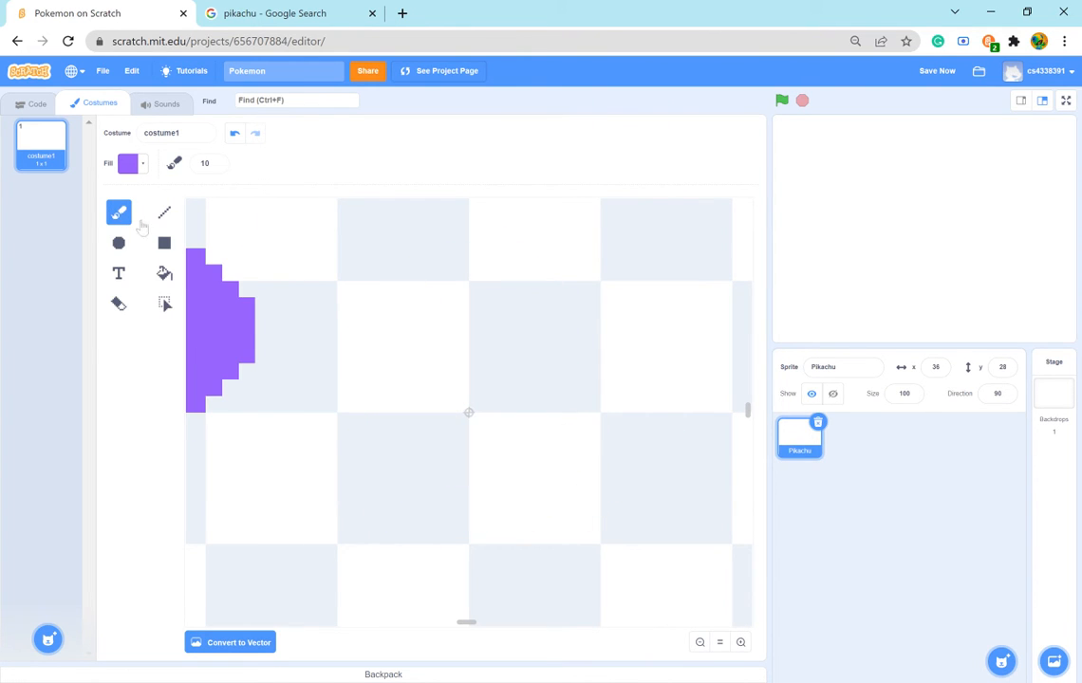
pyautogui.click(213, 166)
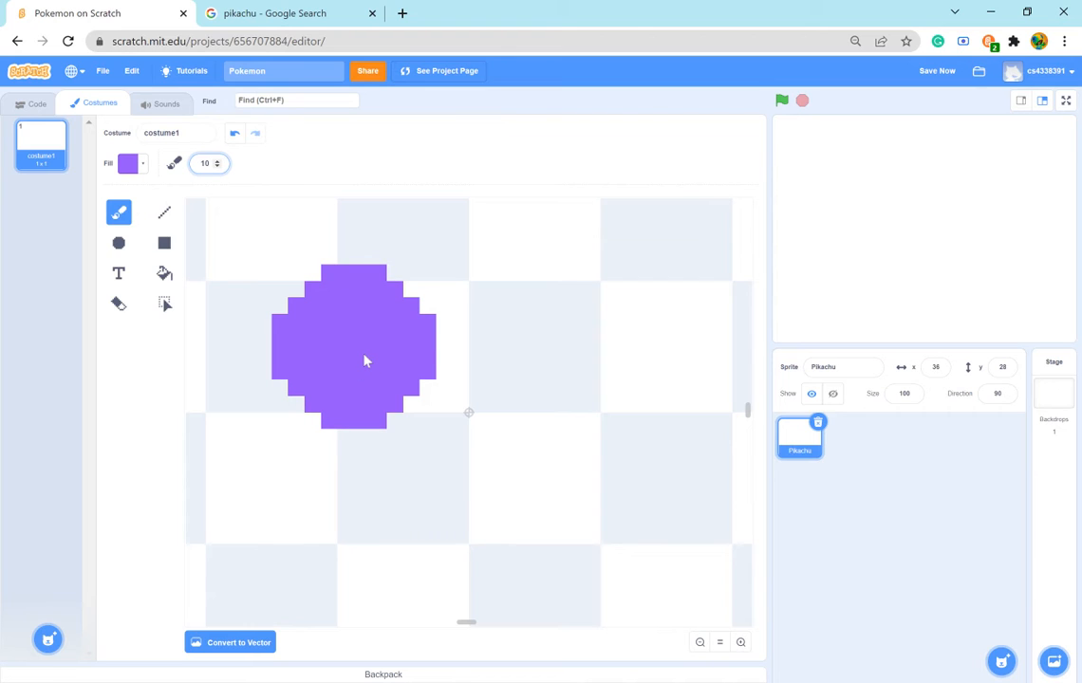
pyautogui.press('Return')
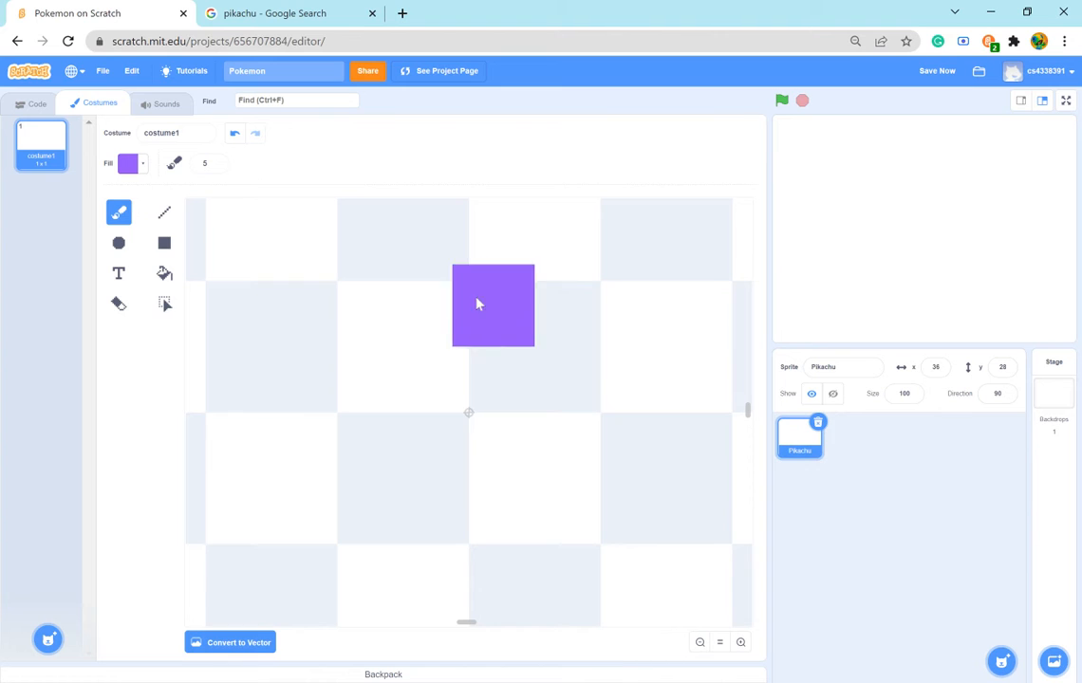
pyautogui.doubleClick(205, 164)
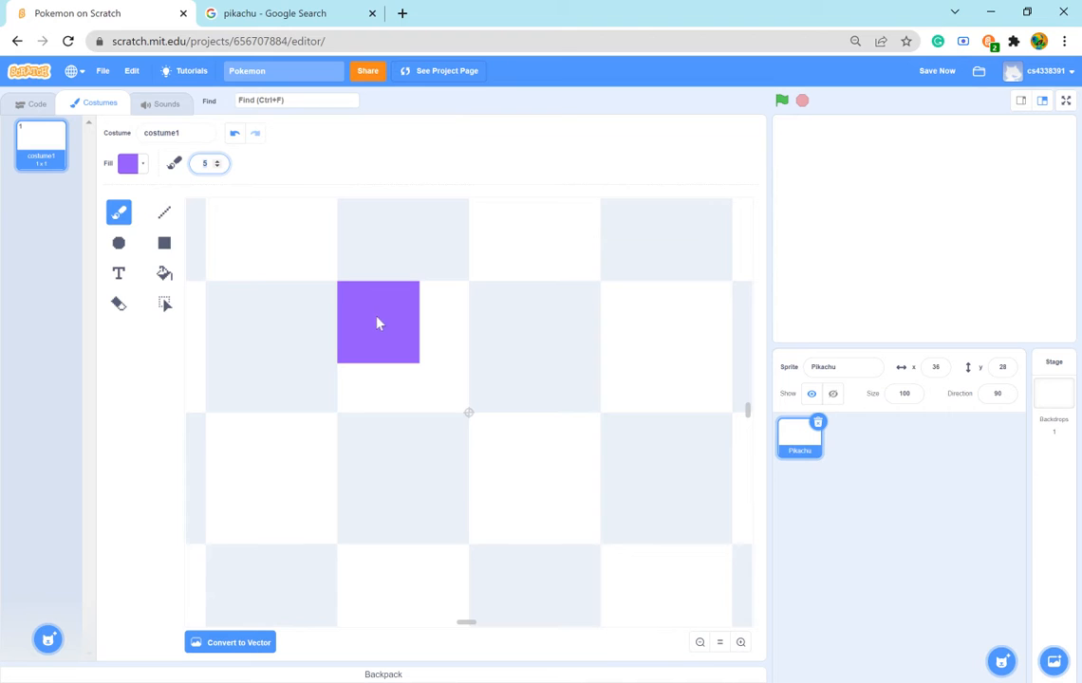
pyautogui.write('1')
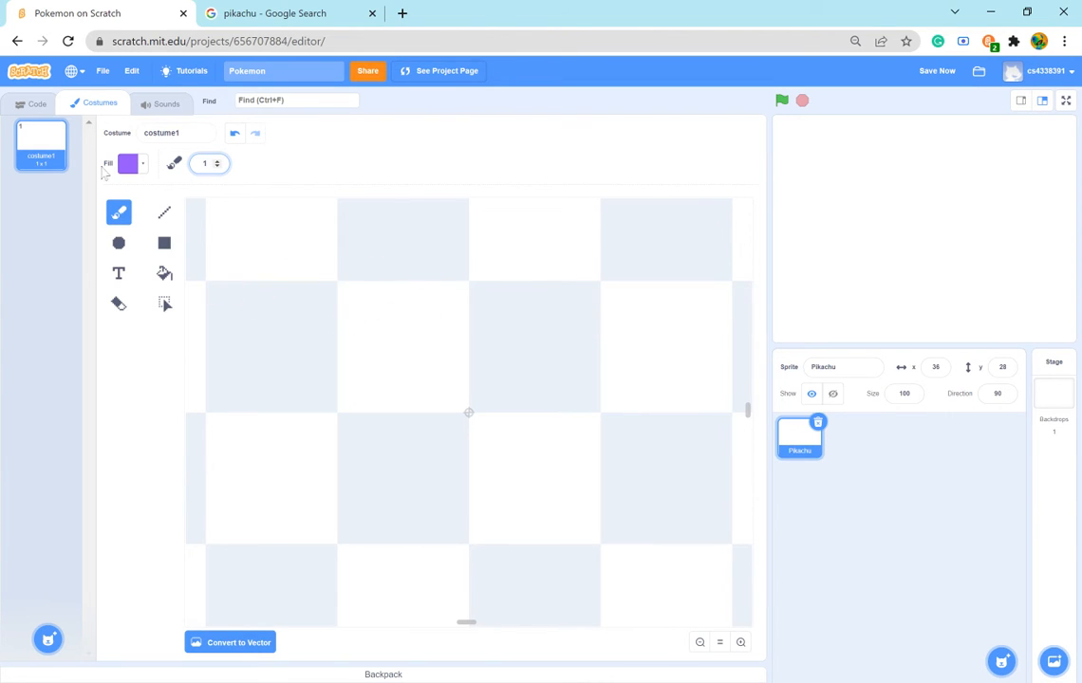
# - Check the Pikachu reference picture's colours and make the Brush fill black by lowering the brightness to 0
pyautogui.click(143, 169)
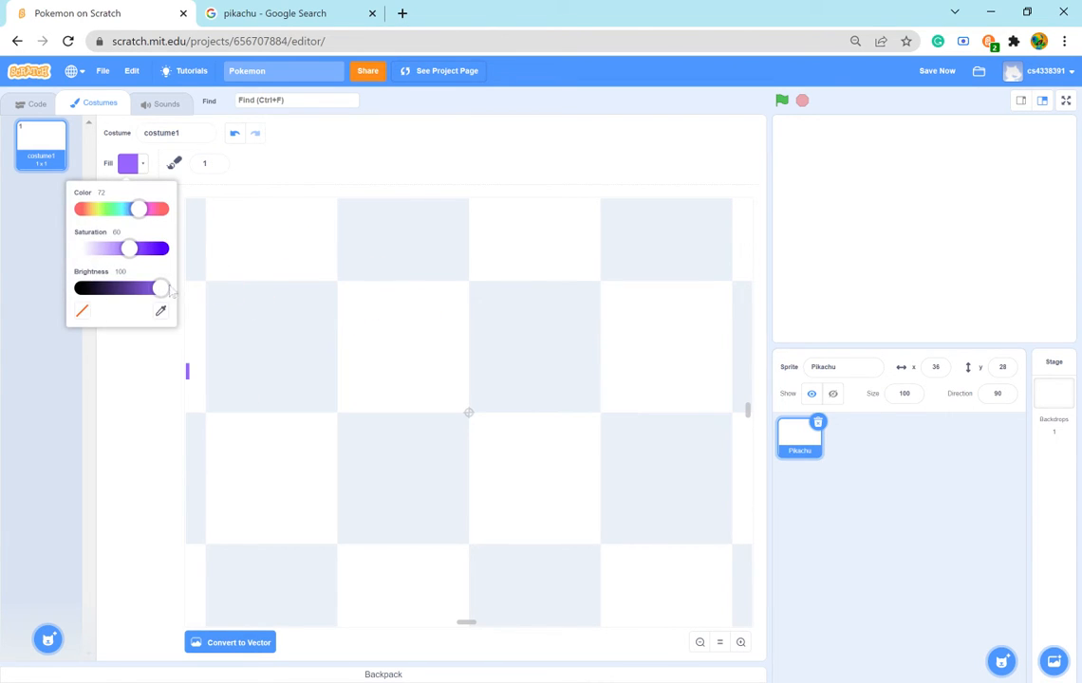
pyautogui.moveTo(141, 213); pyautogui.dragTo(89, 213)
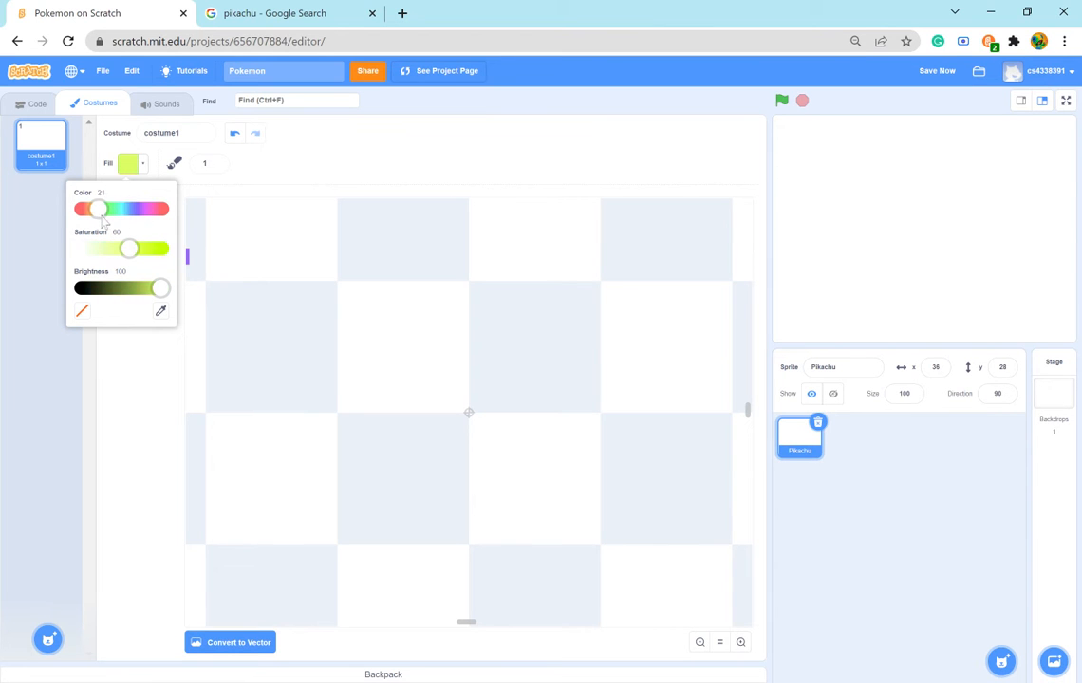
pyautogui.click(249, 14)
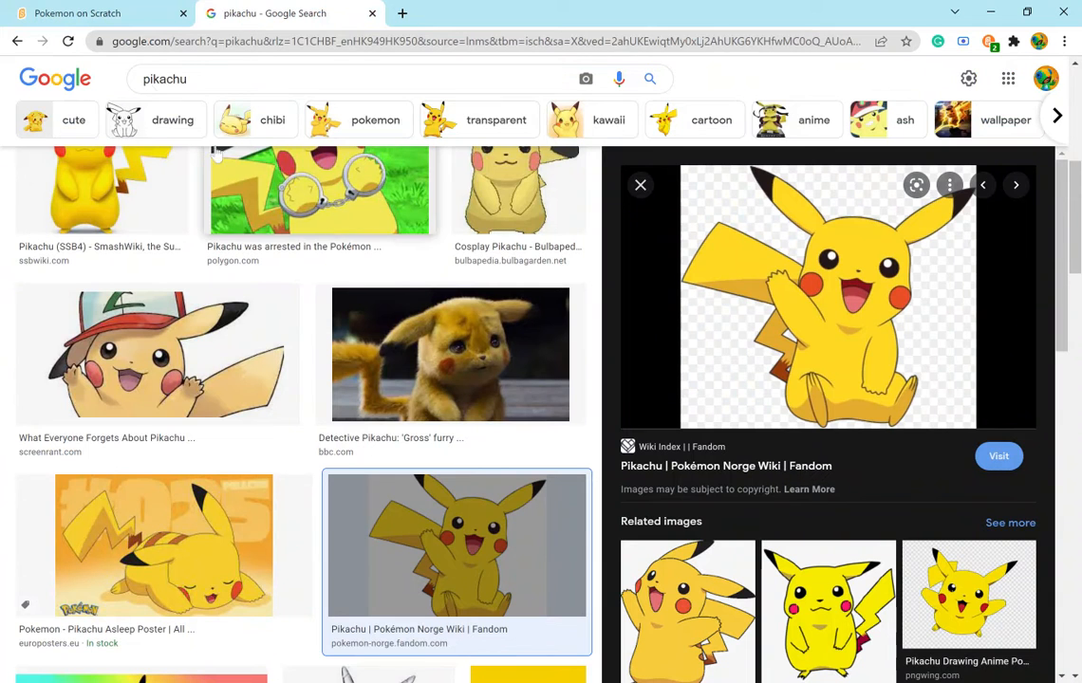
pyautogui.click(67, 13)
pyautogui.click(100, 211)
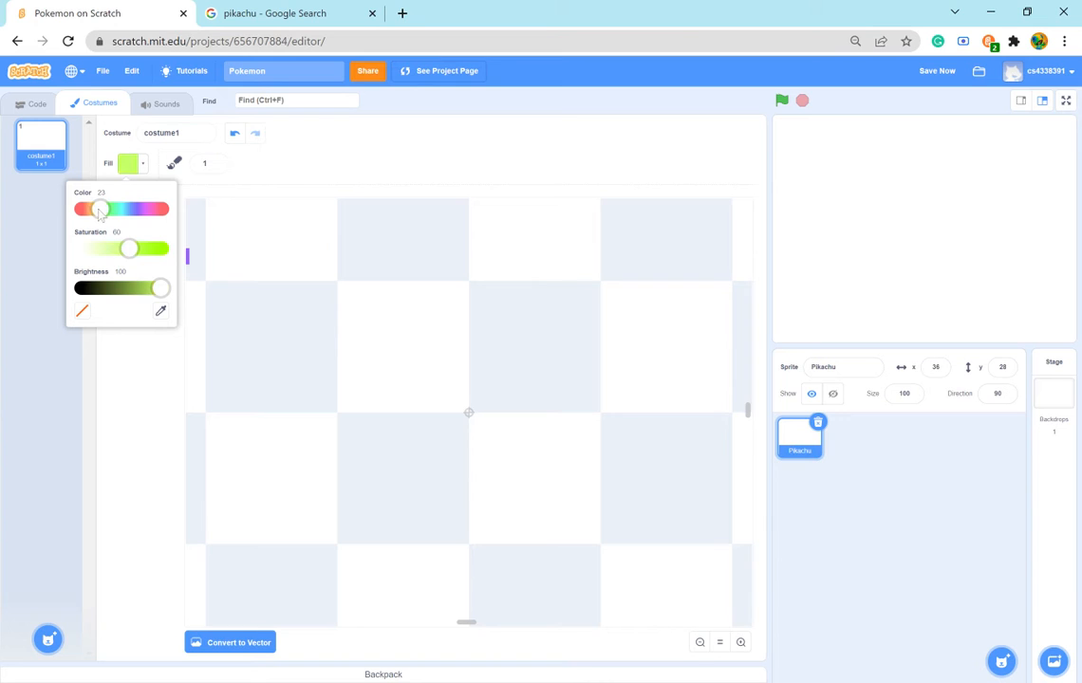
pyautogui.moveTo(160, 290); pyautogui.dragTo(82, 289)
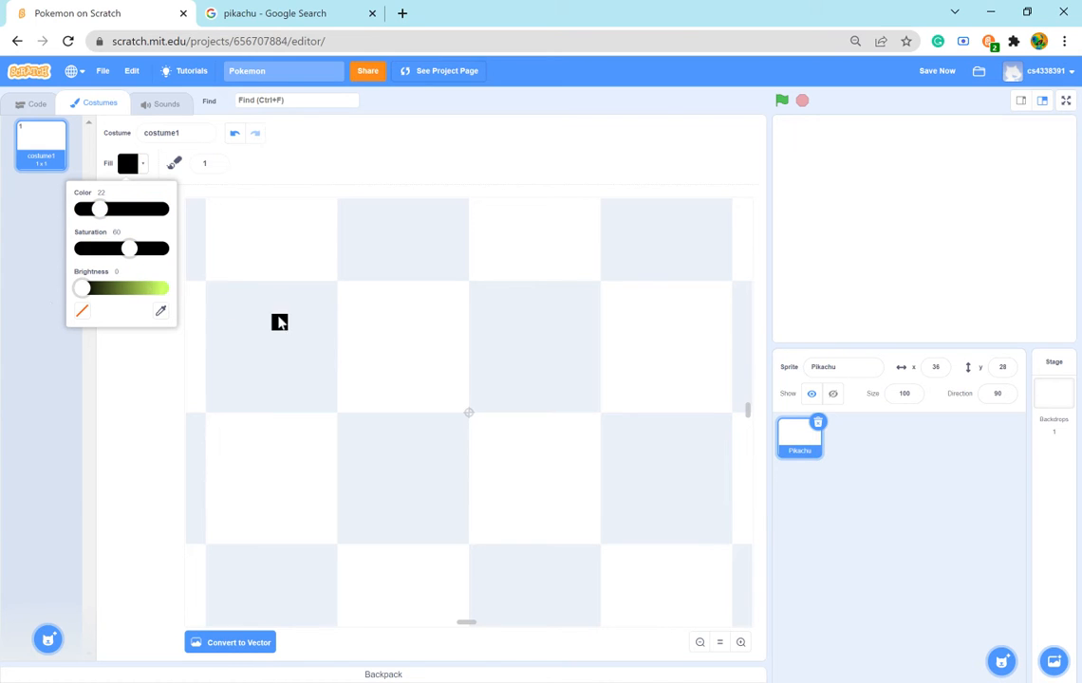
pyautogui.click(300, 156)
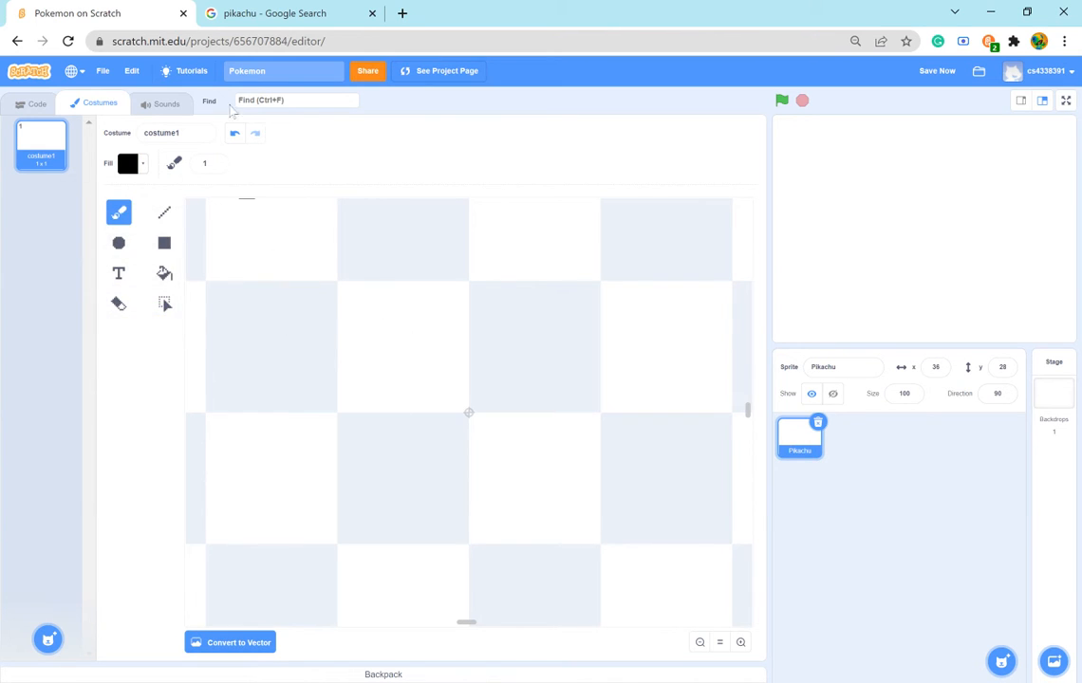
# - Following the reference picture, paint the black tip of Pikachu's left ear as a stepped diagonal running down to the right
pyautogui.click(270, 13)
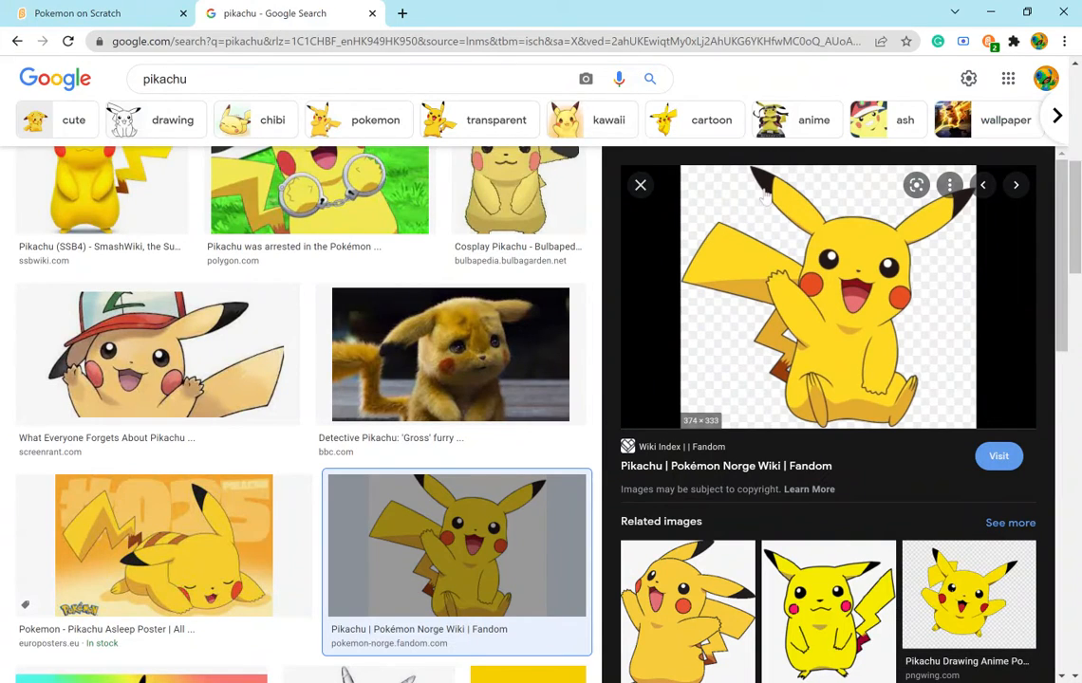
pyautogui.click(121, 14)
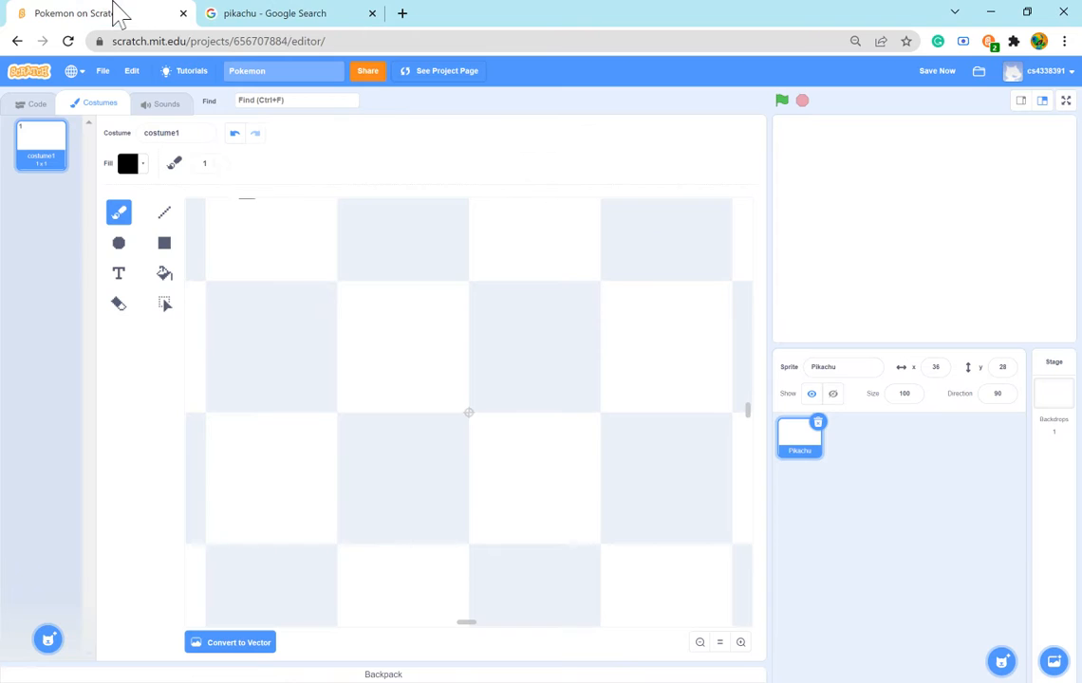
pyautogui.click(344, 289)
pyautogui.click(362, 305)
pyautogui.click(364, 321)
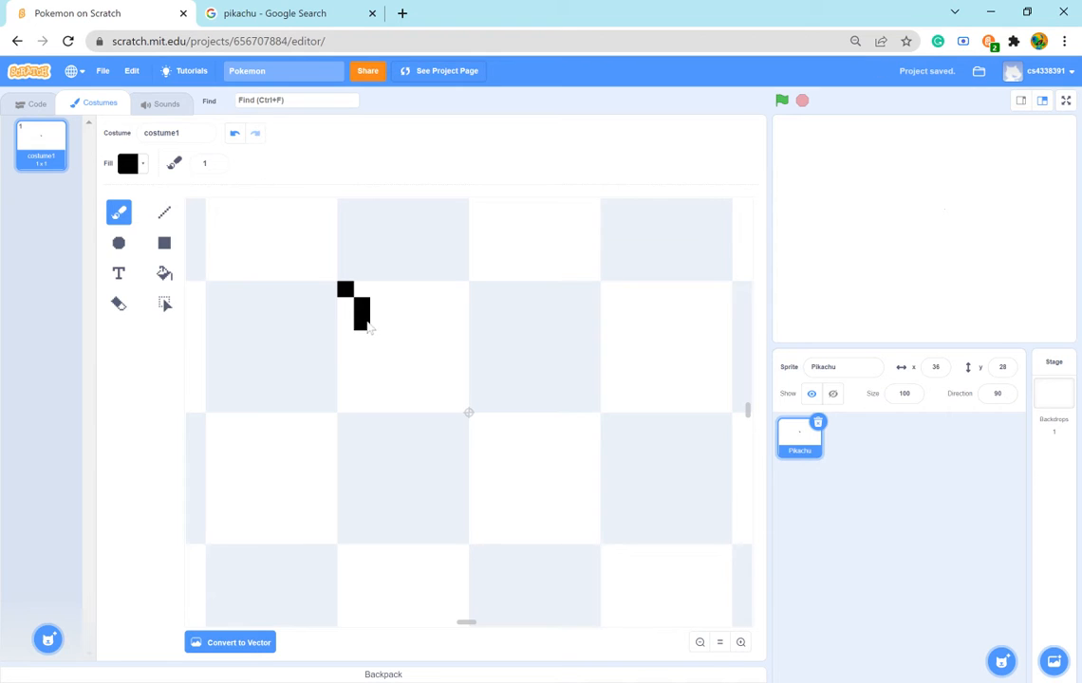
pyautogui.moveTo(379, 305); pyautogui.dragTo(385, 347)
pyautogui.click(384, 353)
pyautogui.click(394, 362)
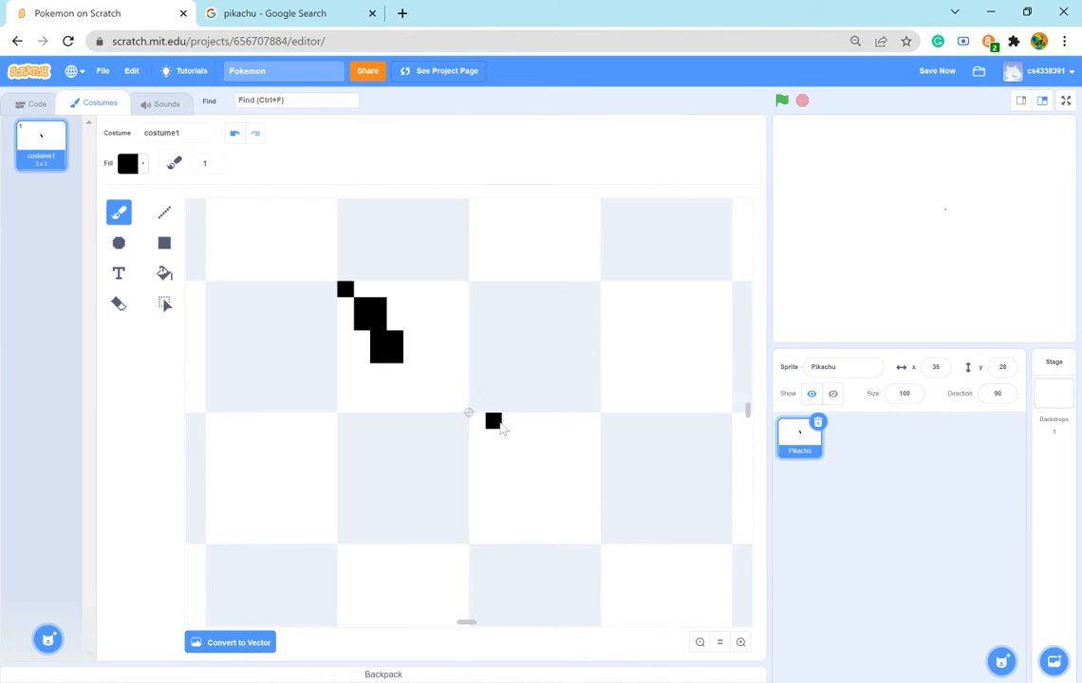
pyautogui.click(345, 306)
pyautogui.click(427, 339)
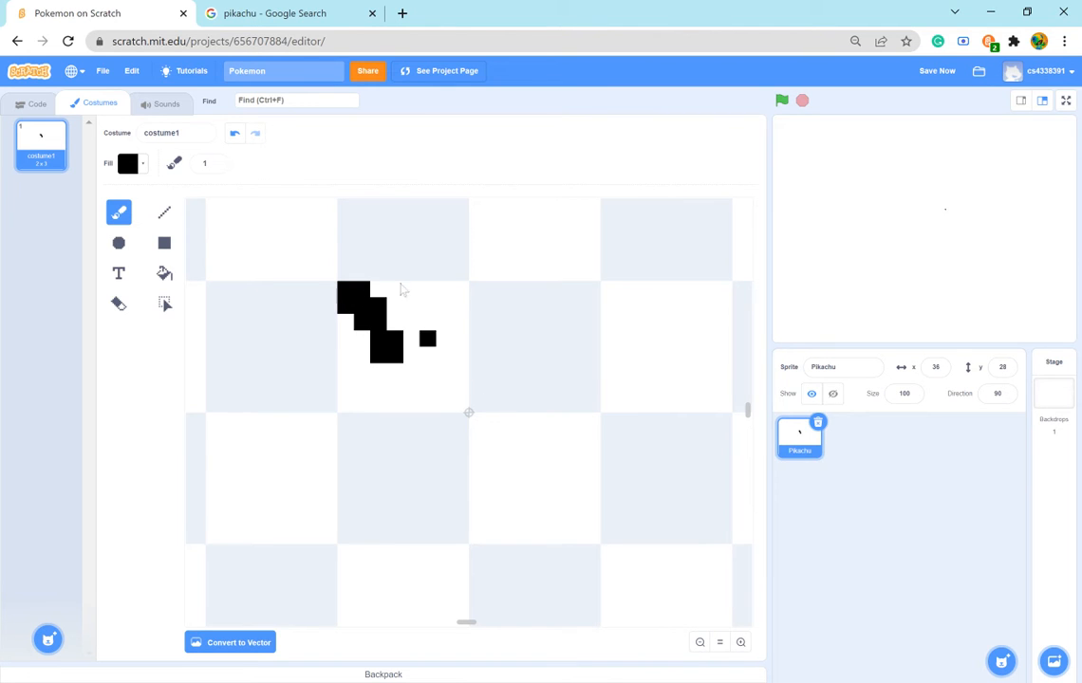
# - Compare the ear tip with the reference picture, and erase the single black pixel at its upper-left end with a size 1 Eraser
pyautogui.click(253, 12)
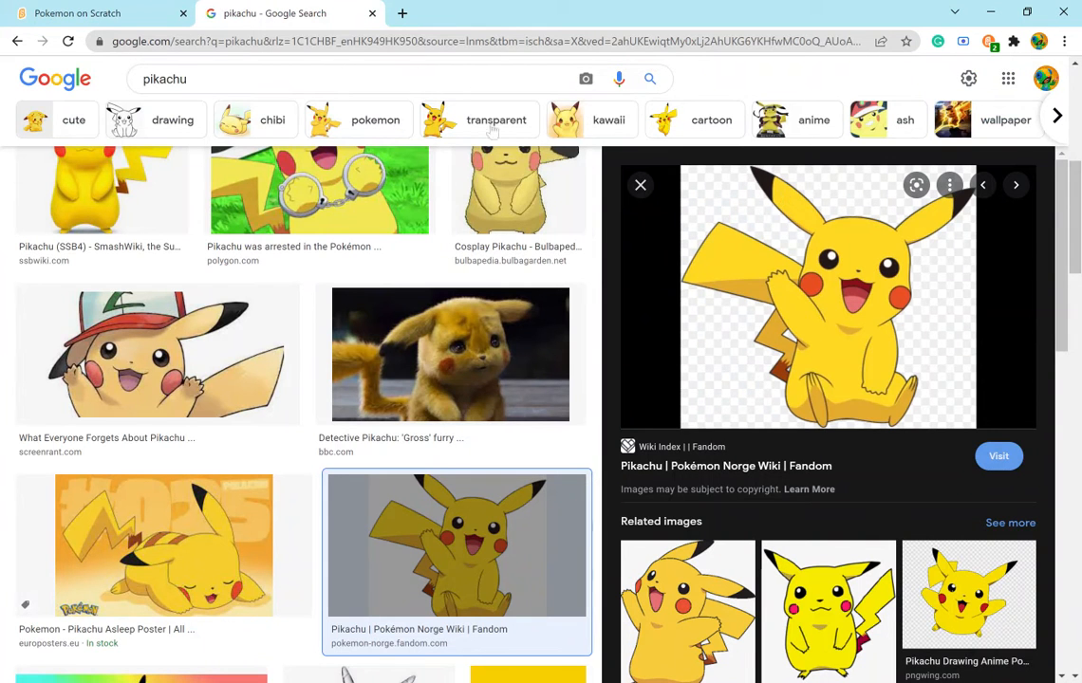
pyautogui.click(138, 12)
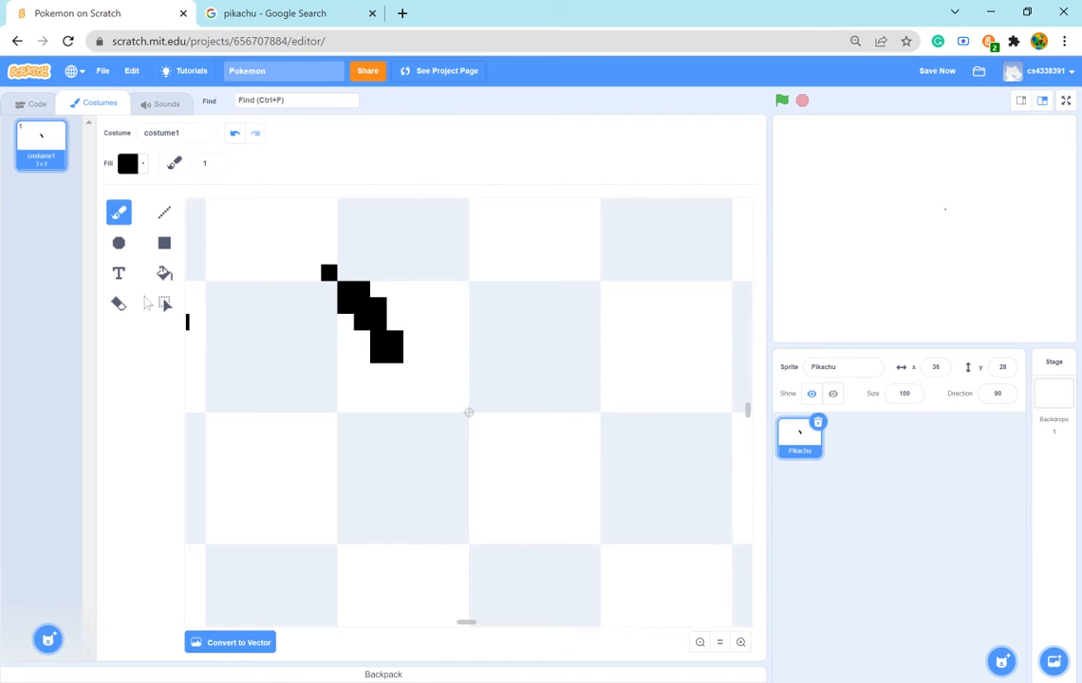
pyautogui.click(314, 14)
pyautogui.click(85, 14)
pyautogui.click(120, 305)
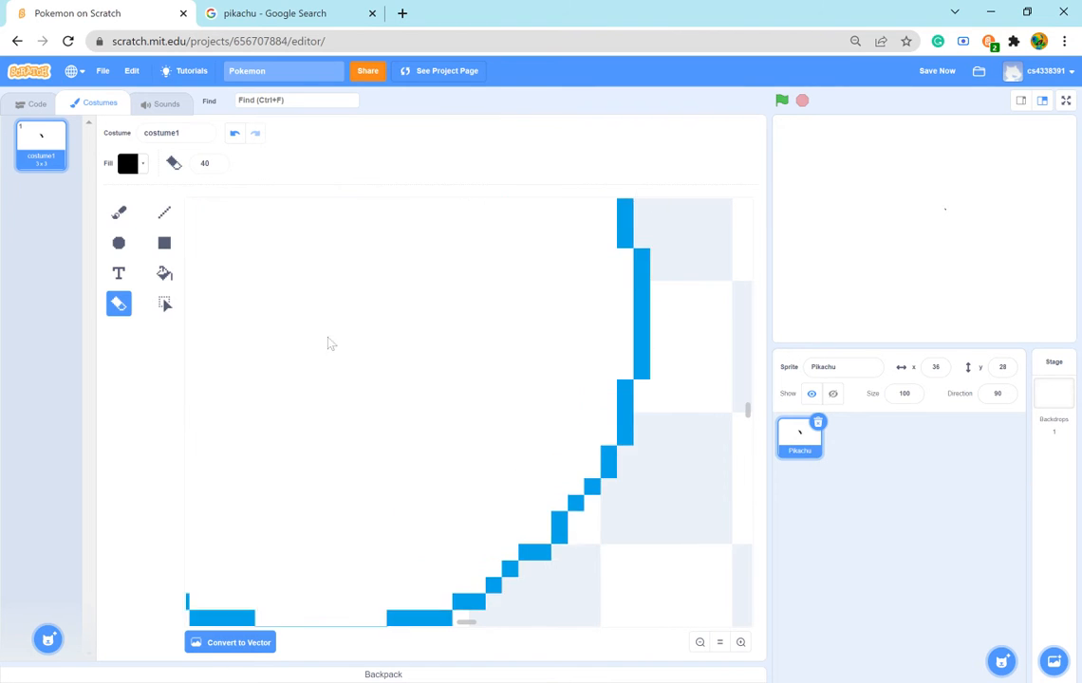
pyautogui.click(217, 167)
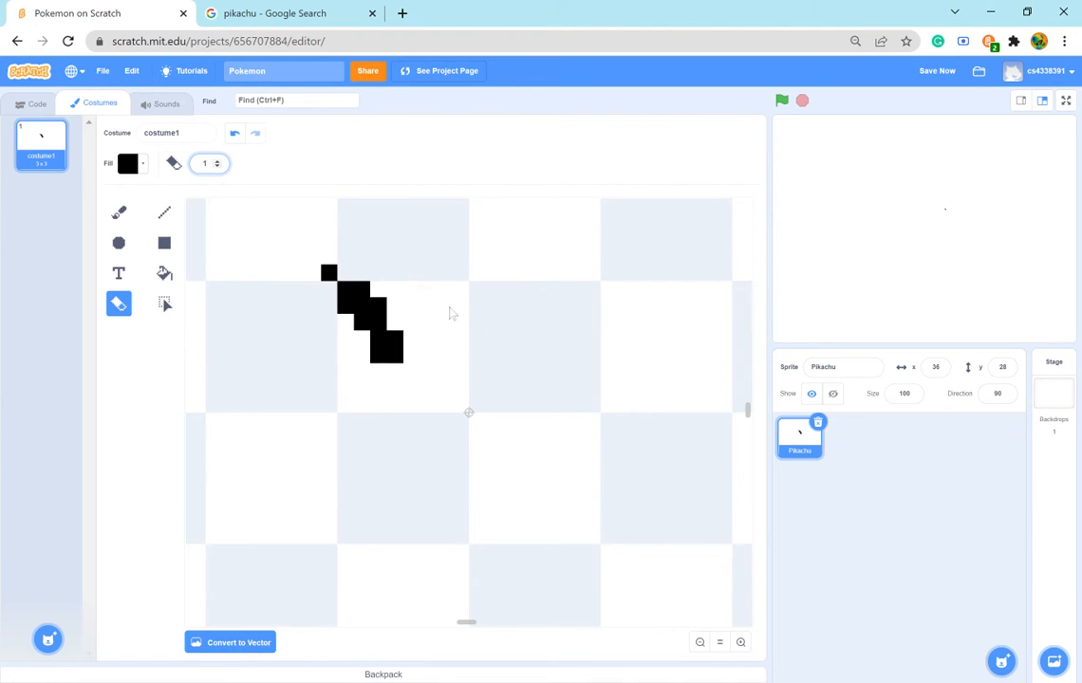
pyautogui.click(332, 275)
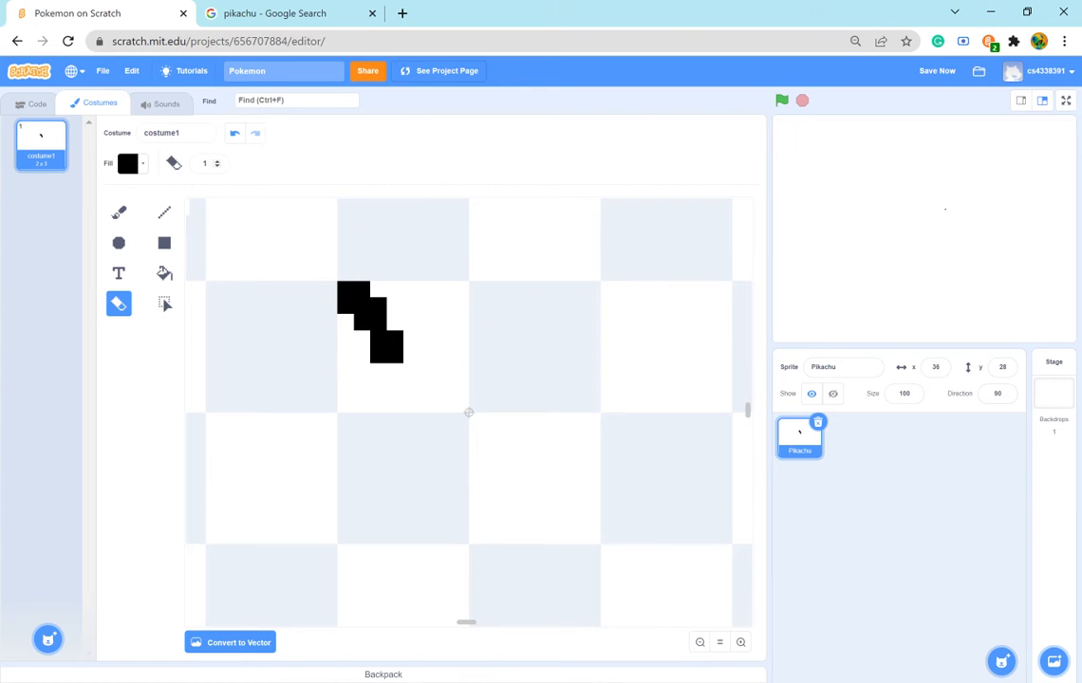
# - Enlarge the Eraser to size 40, and set it back to size 1
pyautogui.click(205, 163)
pyautogui.press('Return')
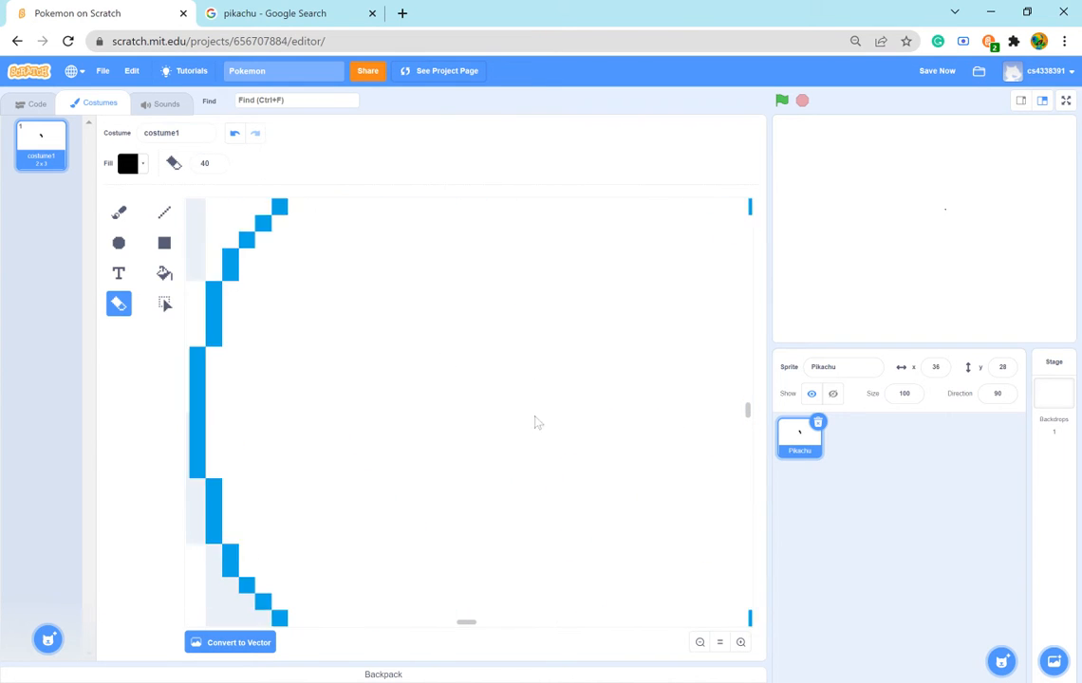
pyautogui.click(205, 163)
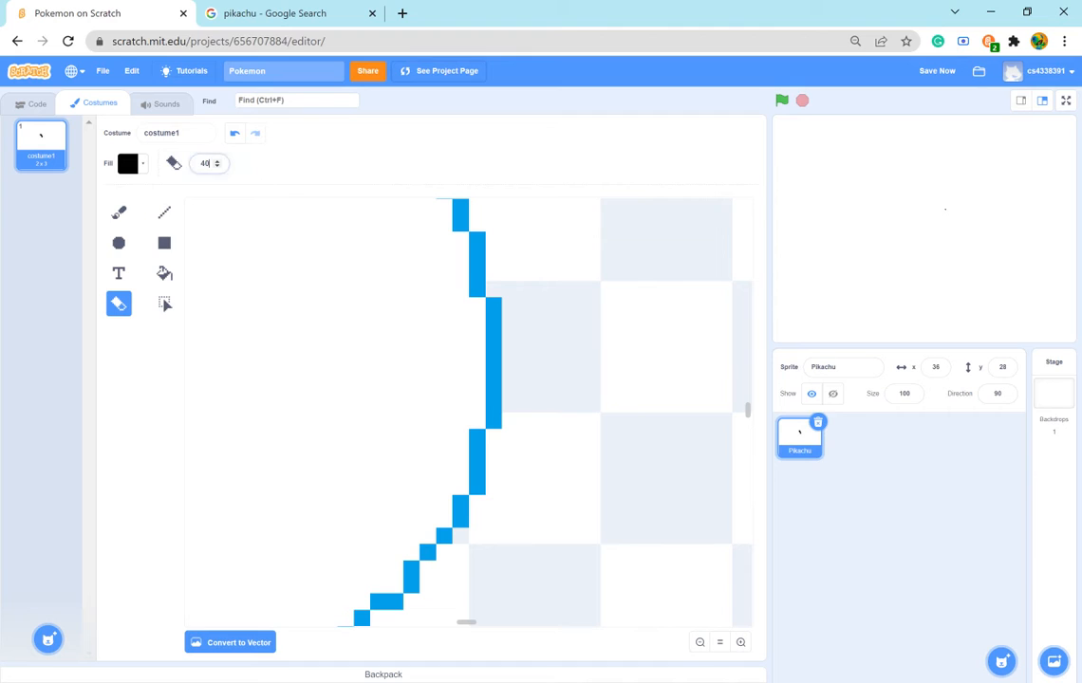
pyautogui.write('1')
pyautogui.press('Return')
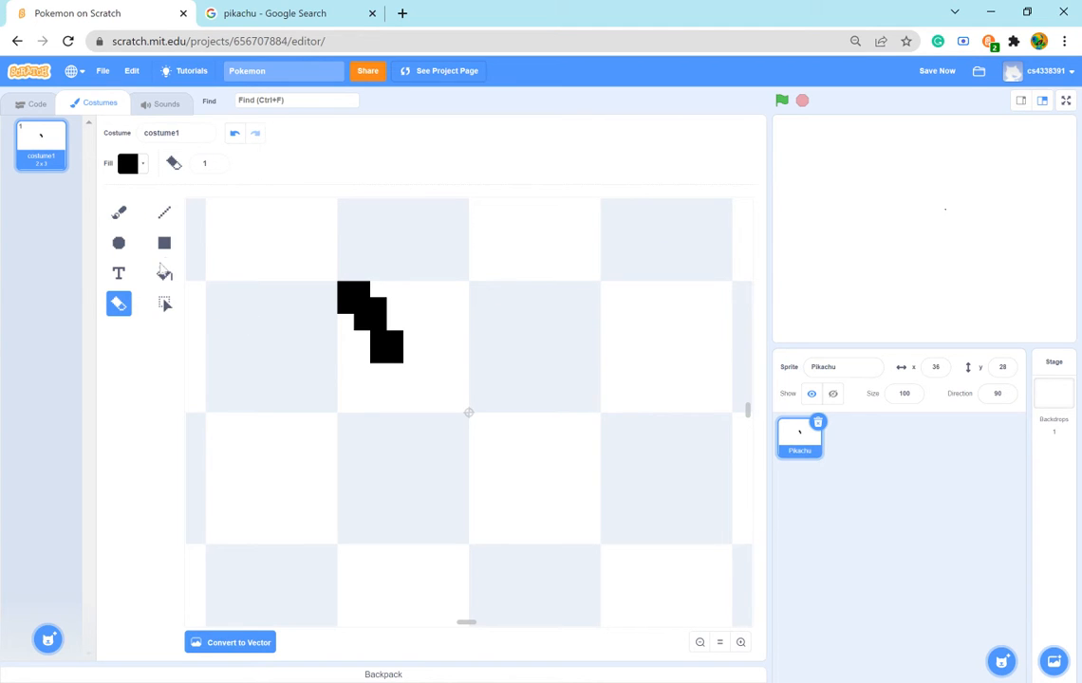
# - Try converting the costume to vector, nudging the black ear tip slightly up and right, and converting it back to bitmap
pyautogui.click(119, 212)
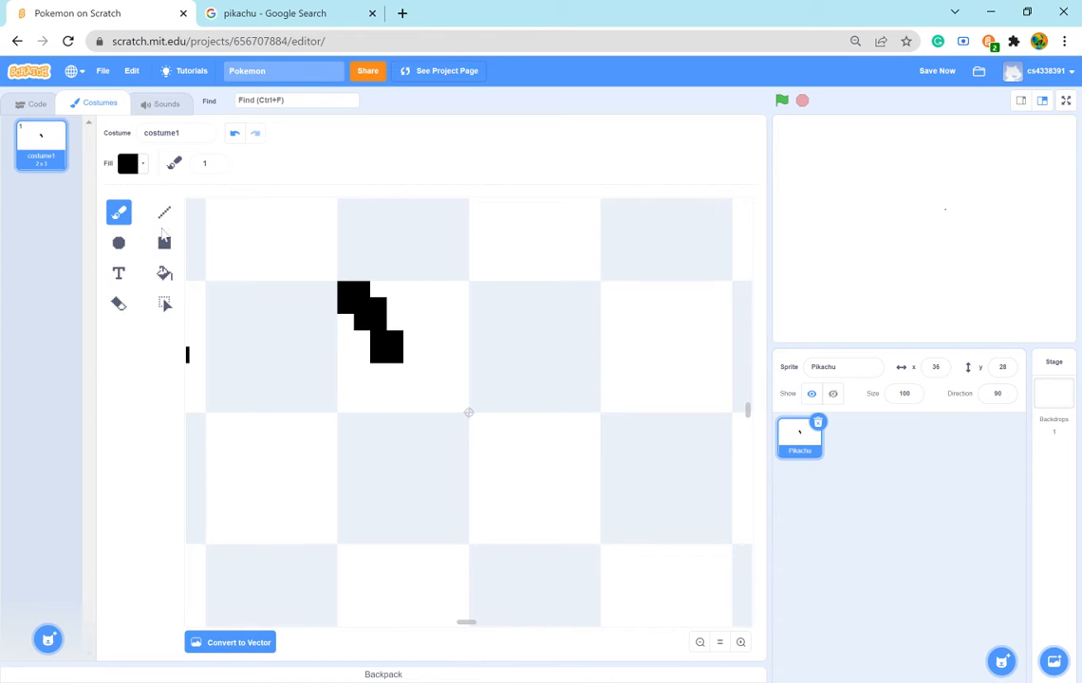
pyautogui.click(226, 642)
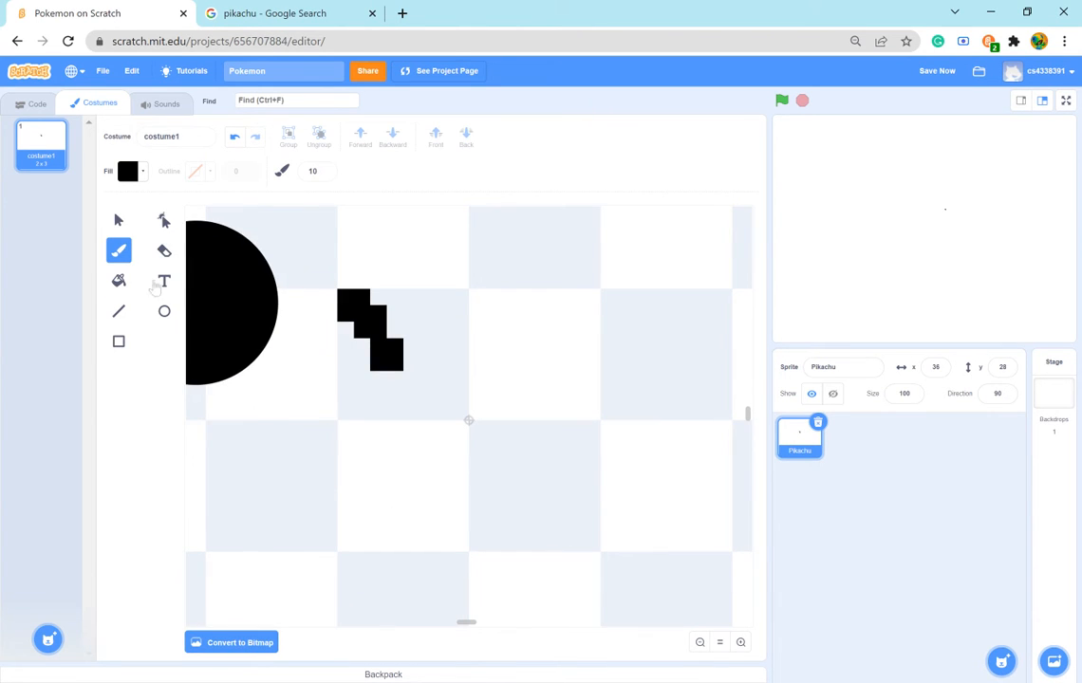
pyautogui.click(164, 221)
pyautogui.moveTo(284, 251); pyautogui.dragTo(452, 414)
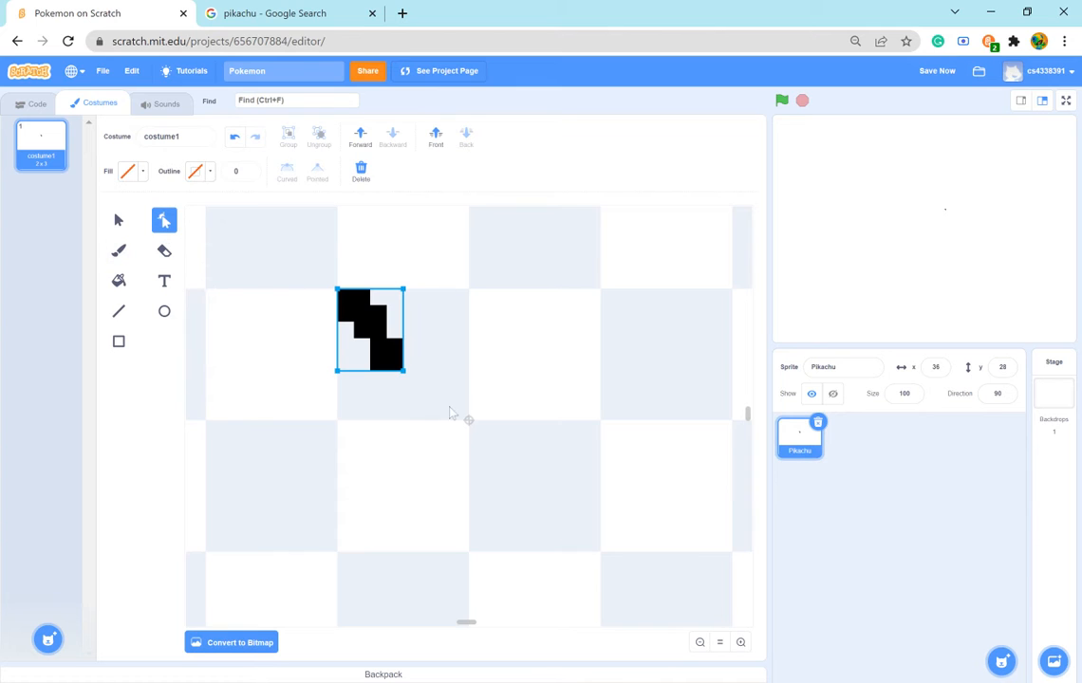
pyautogui.click(411, 463)
pyautogui.click(368, 372)
pyautogui.moveTo(370, 377); pyautogui.dragTo(375, 375)
pyautogui.click(209, 267)
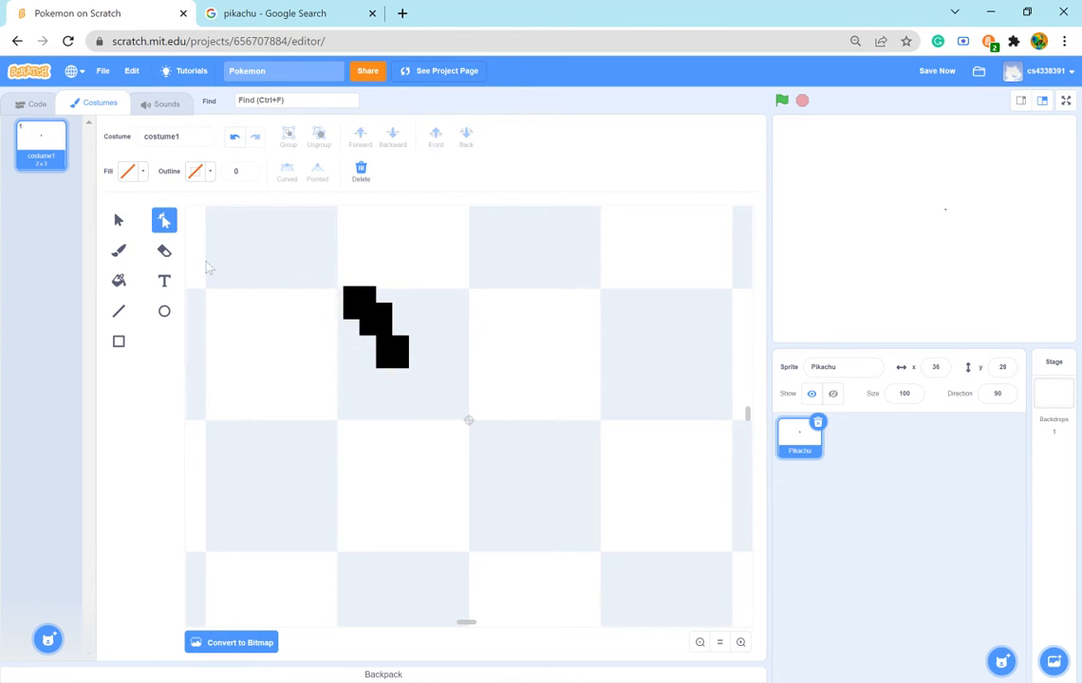
pyautogui.click(243, 644)
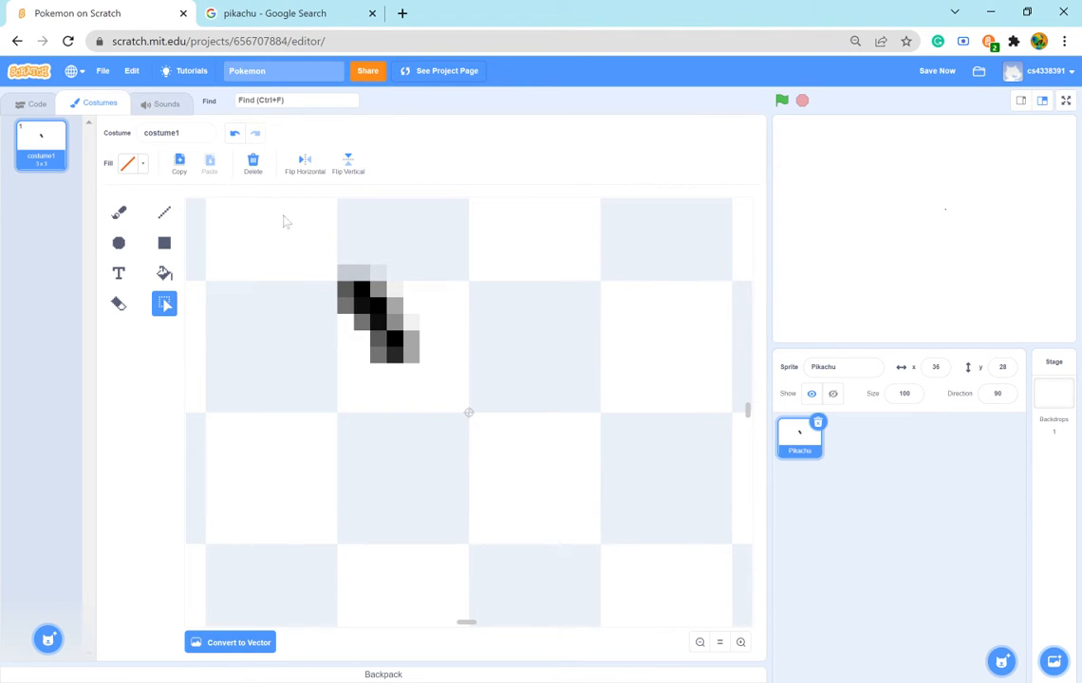
# - Undo the bitmap conversion and the ear tip's shift, and convert the costume to bitmap again
pyautogui.click(235, 134)
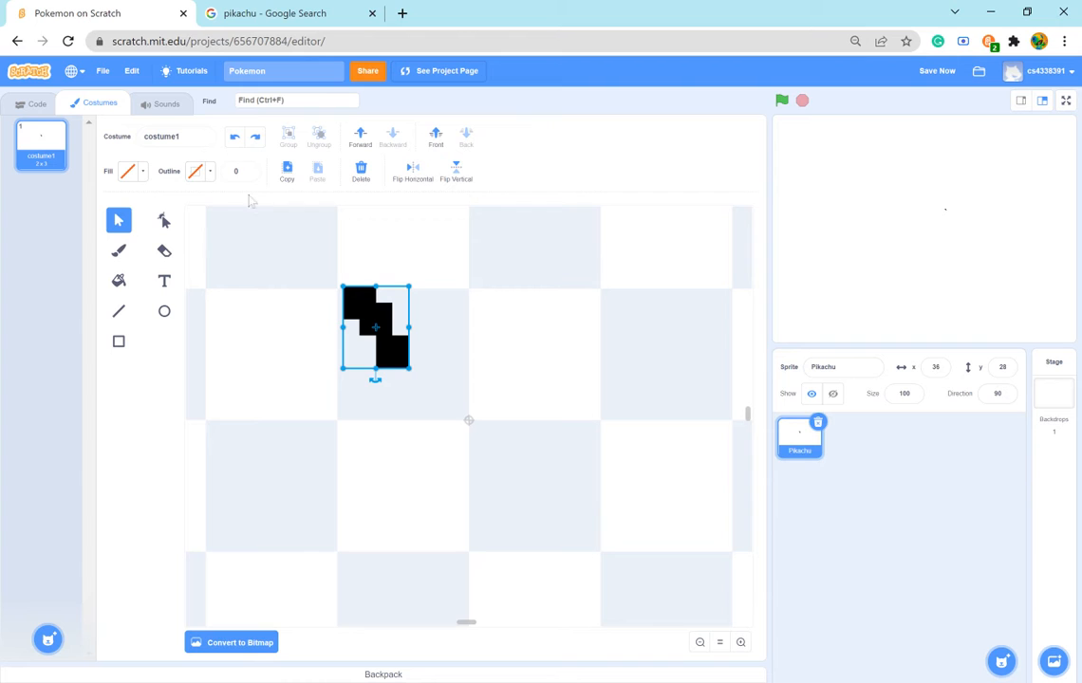
pyautogui.click(235, 136)
pyautogui.click(254, 643)
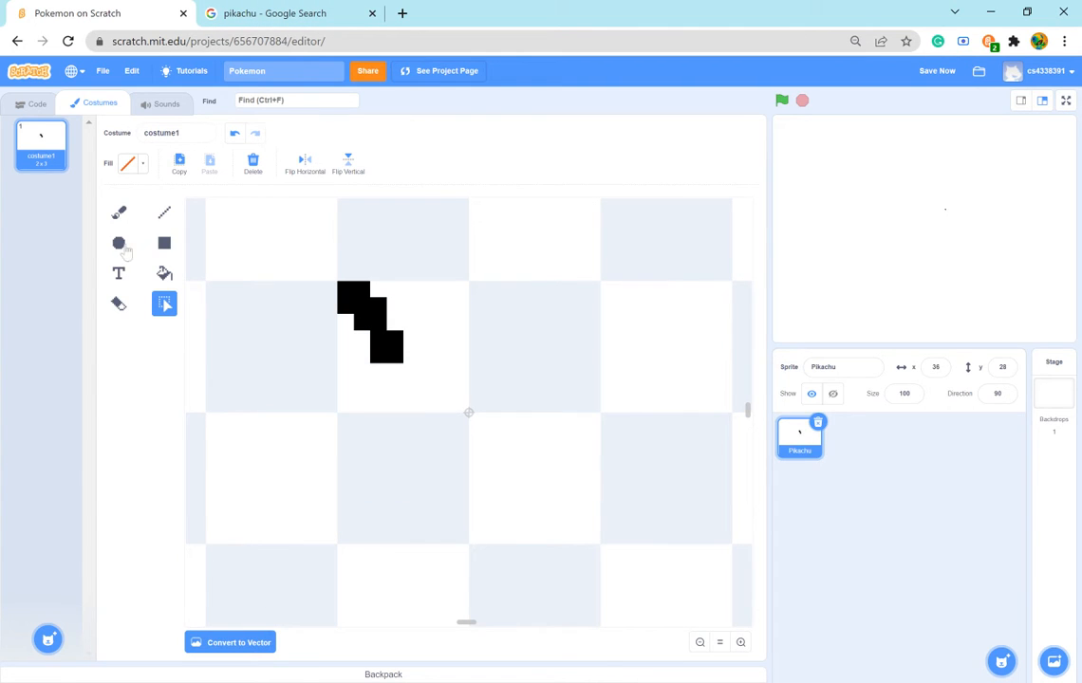
# - Erase the five lower-right black pixels of the ear tip with the size 1 Eraser
pyautogui.click(119, 302)
pyautogui.click(380, 323)
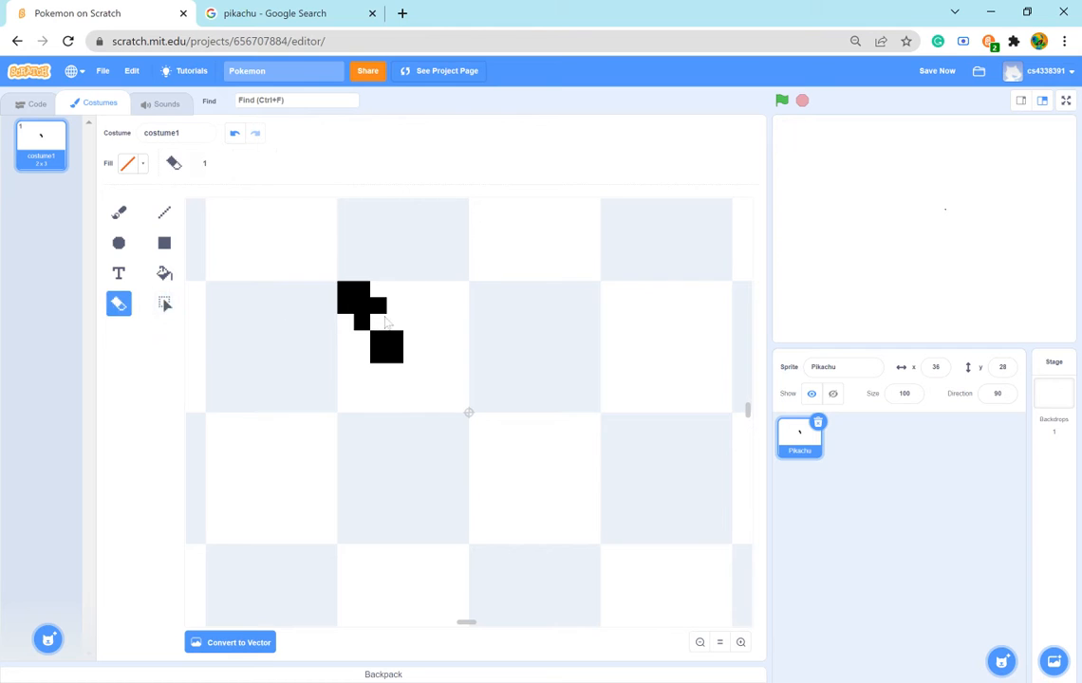
pyautogui.click(383, 338)
pyautogui.click(400, 341)
pyautogui.click(383, 356)
pyautogui.click(398, 357)
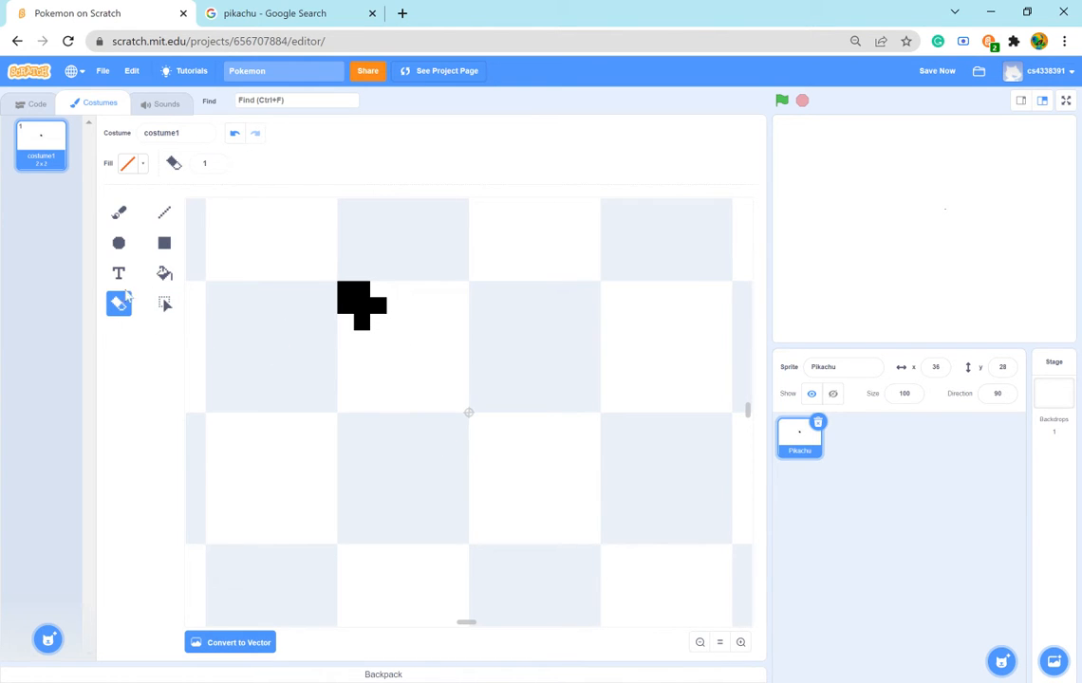
# - Return to the Brush and make its fill black by lowering the brightness to 0
pyautogui.click(119, 212)
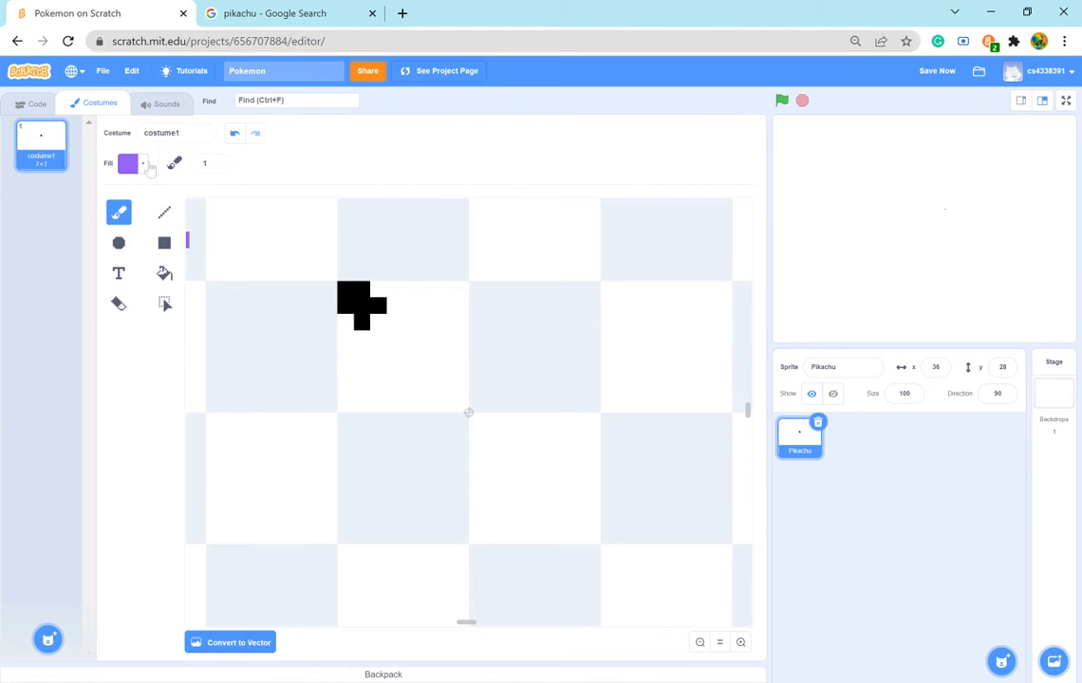
pyautogui.click(146, 165)
pyautogui.moveTo(161, 288); pyautogui.dragTo(80, 290)
pyautogui.click(131, 393)
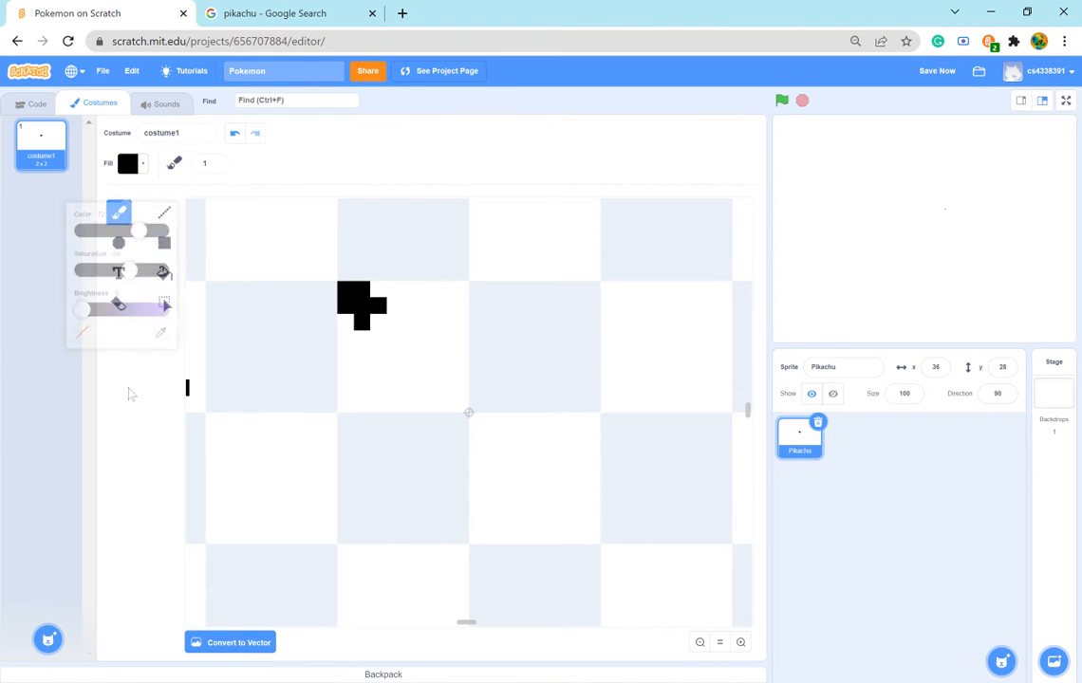
# - Extend the black ear tip diagonally down-right with the Brush, and place a mirrored copy of it on the same rows to its right
pyautogui.click(379, 323)
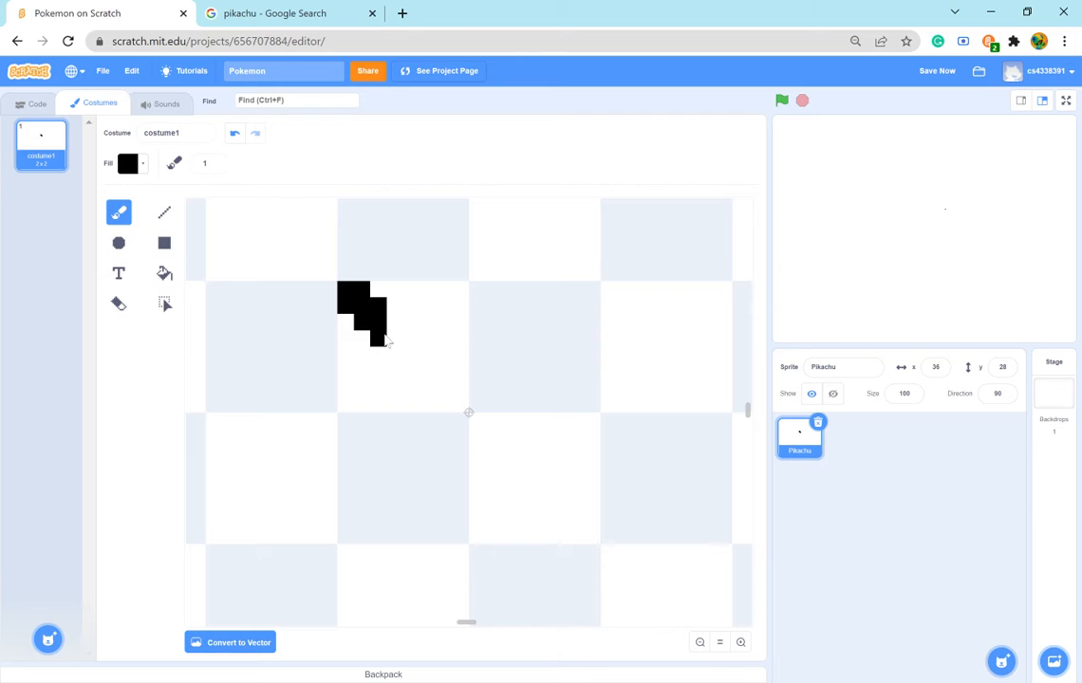
pyautogui.click(395, 330)
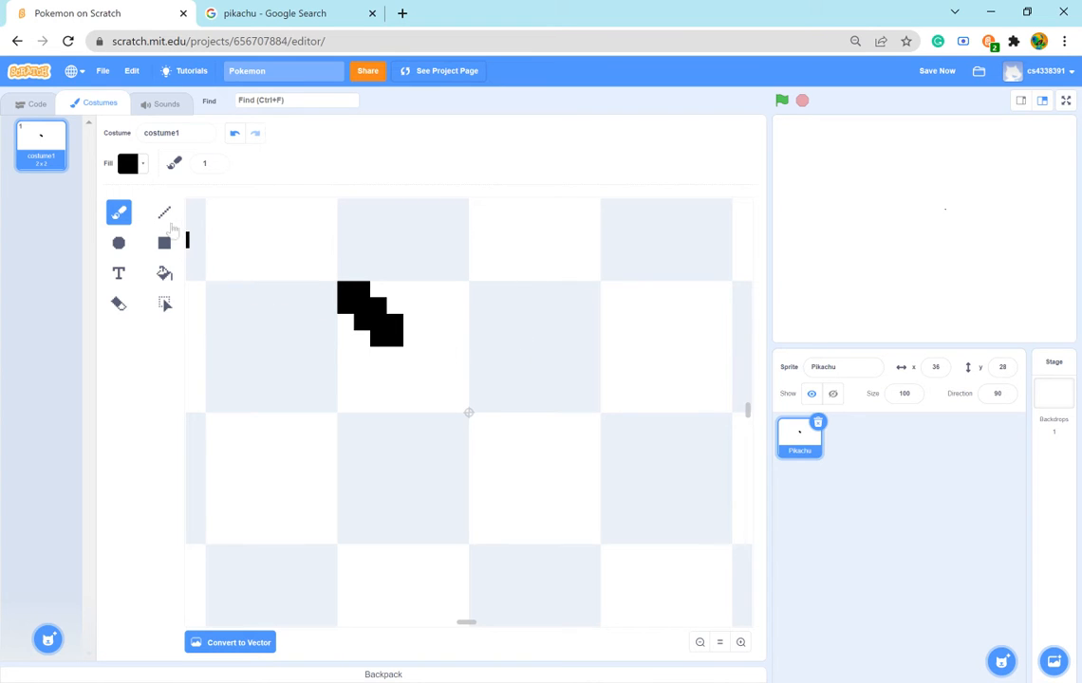
pyautogui.click(164, 305)
pyautogui.moveTo(271, 263); pyautogui.dragTo(507, 387)
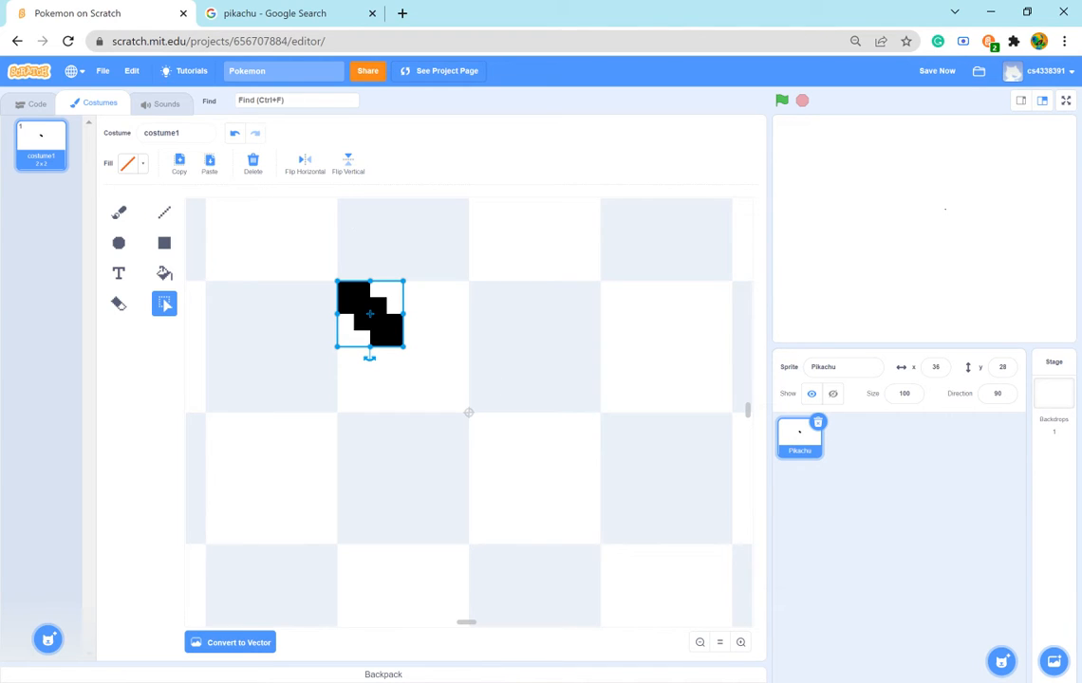
pyautogui.moveTo(370, 313); pyautogui.dragTo(528, 316)
pyautogui.moveTo(524, 360); pyautogui.dragTo(560, 322)
pyautogui.click(577, 372)
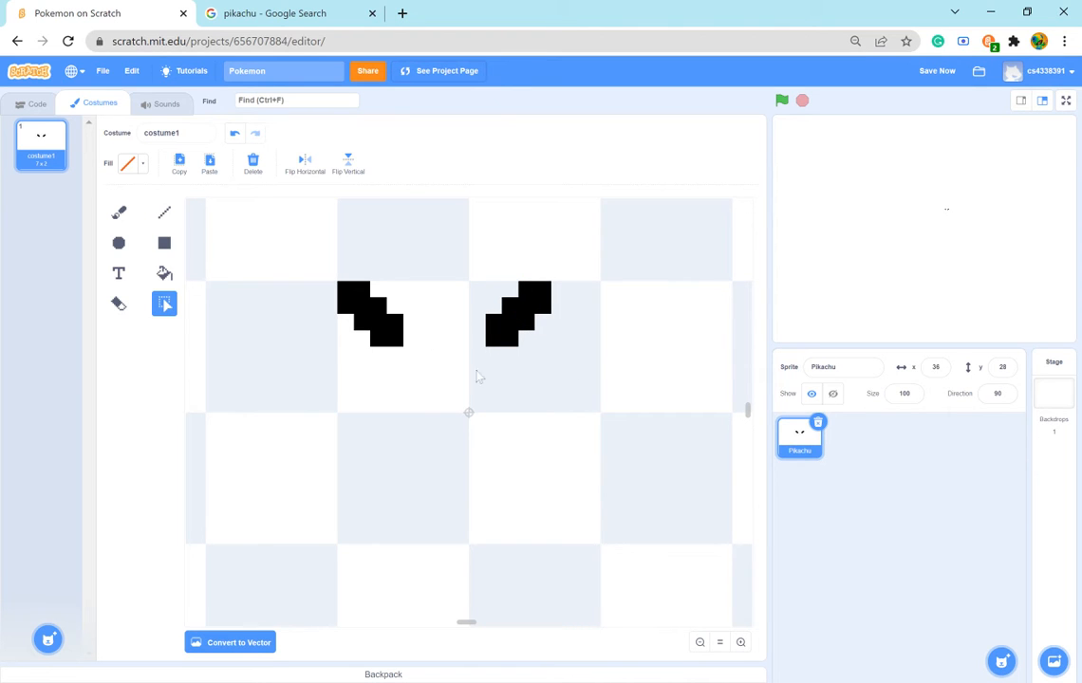
# - Check the Pikachu reference picture and set the Brush fill to yellow with color 17, saturation 60 and brightness 100
pyautogui.click(283, 12)
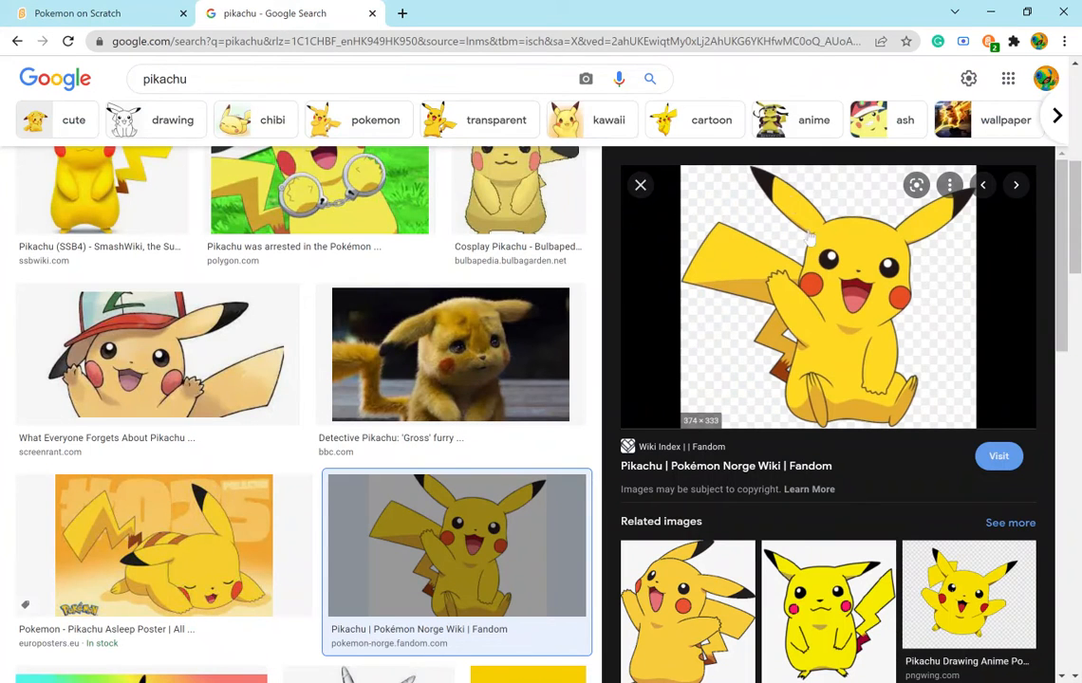
pyautogui.click(79, 13)
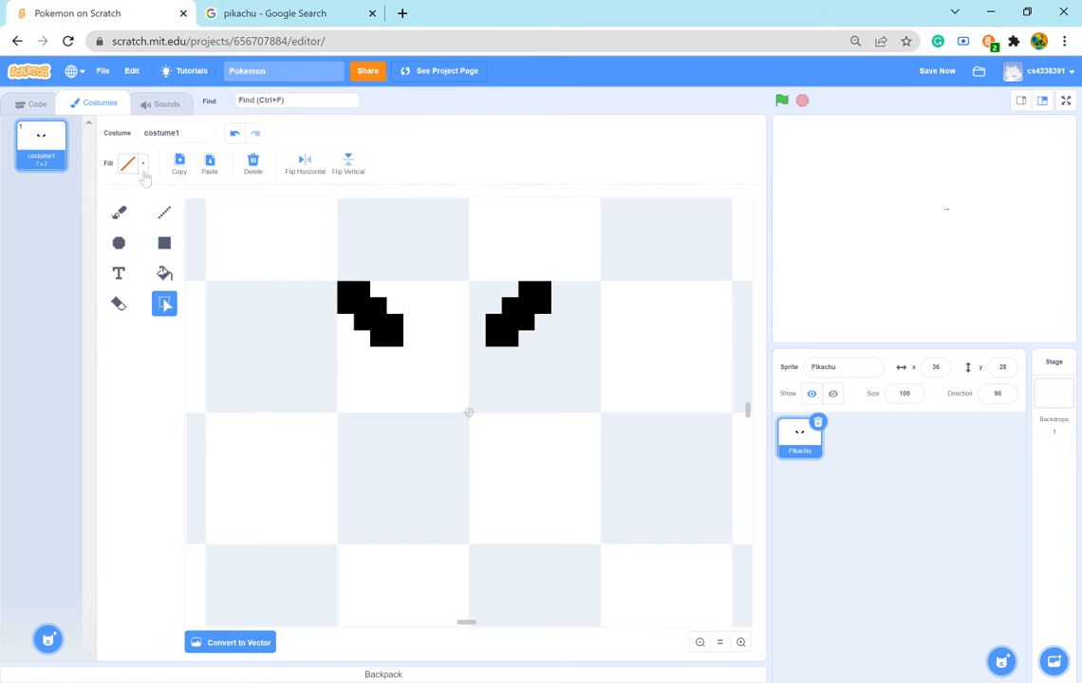
pyautogui.click(118, 211)
pyautogui.click(133, 164)
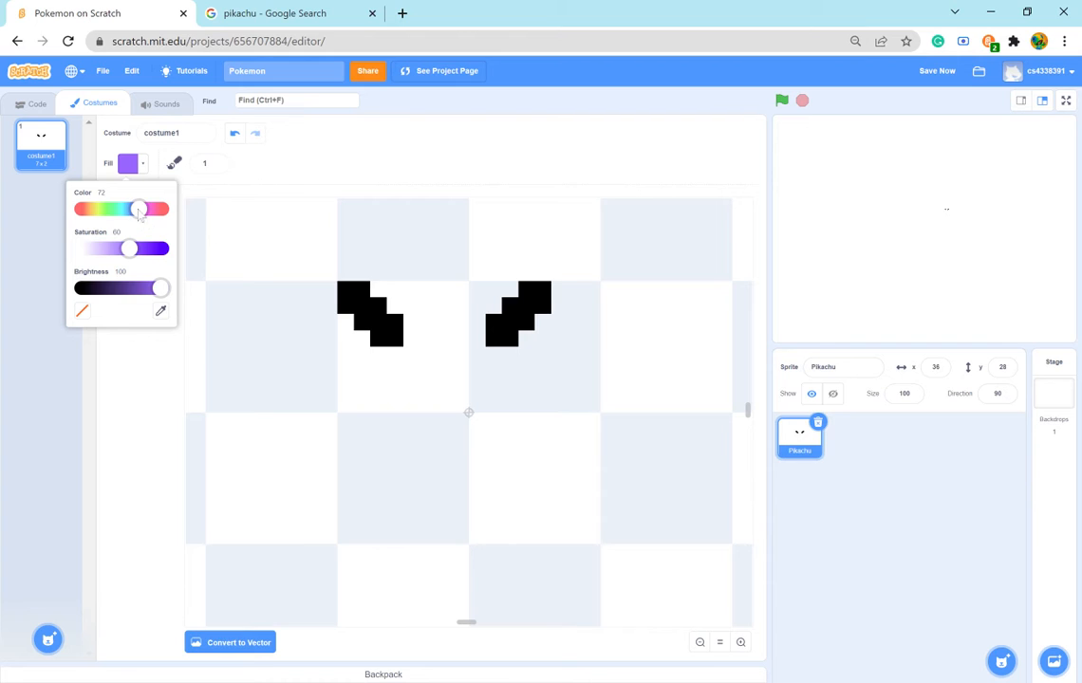
pyautogui.moveTo(138, 209); pyautogui.dragTo(98, 213)
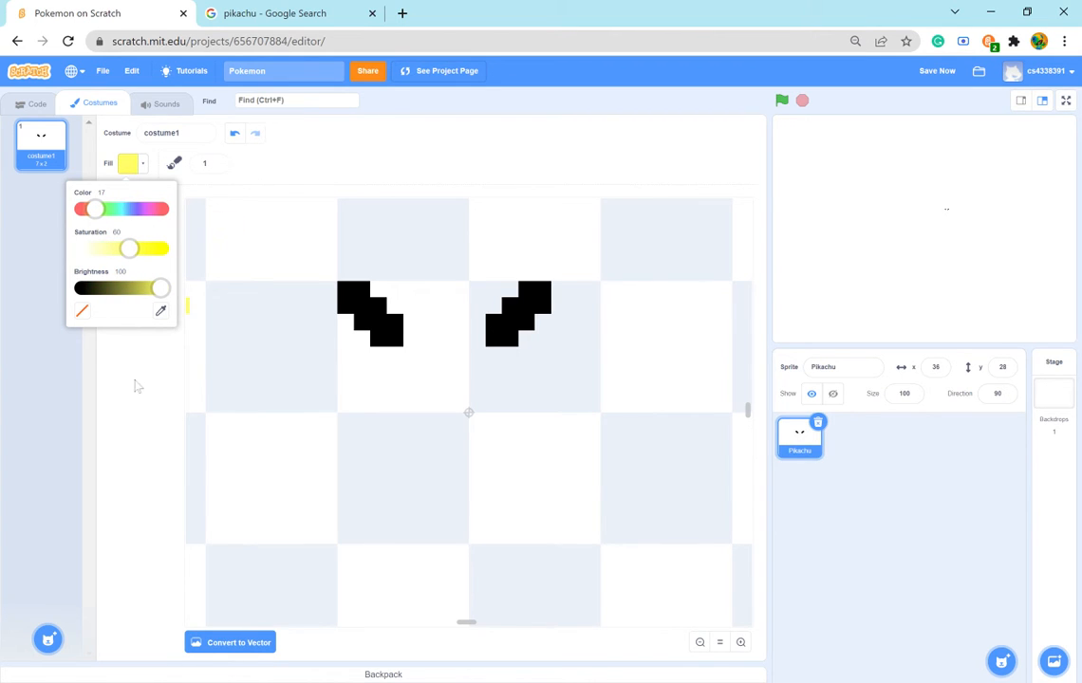
pyautogui.click(115, 353)
# - Compare with the Pikachu reference and paint a one-pixel yellow edge along the inner side and underside of both black ear tips
pyautogui.click(311, 13)
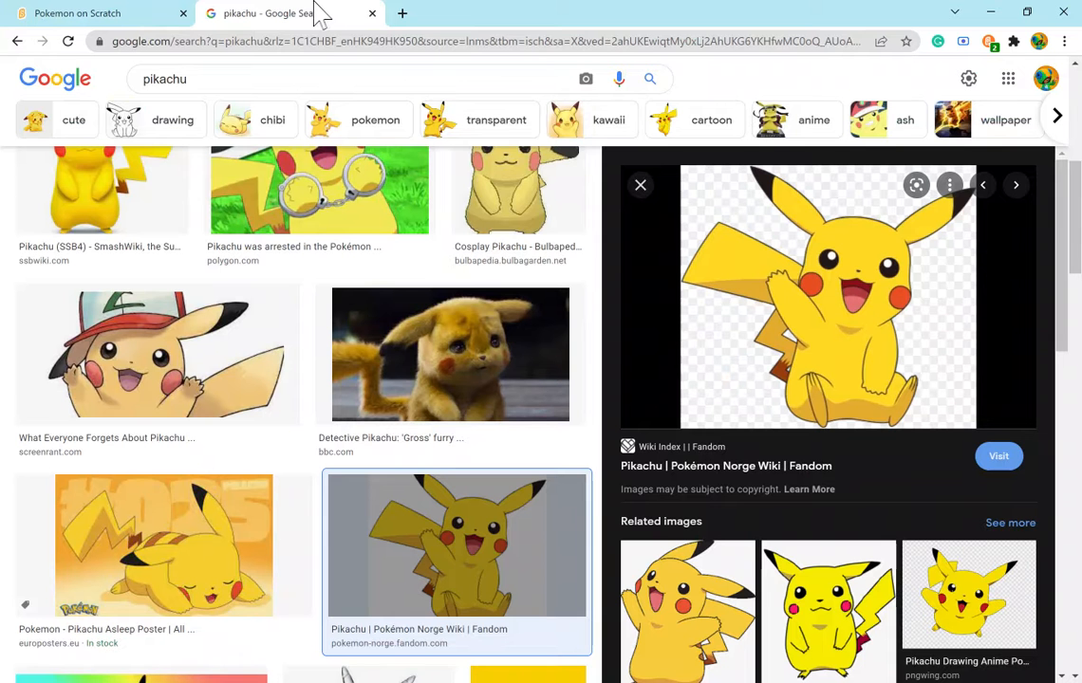
pyautogui.click(12, 17)
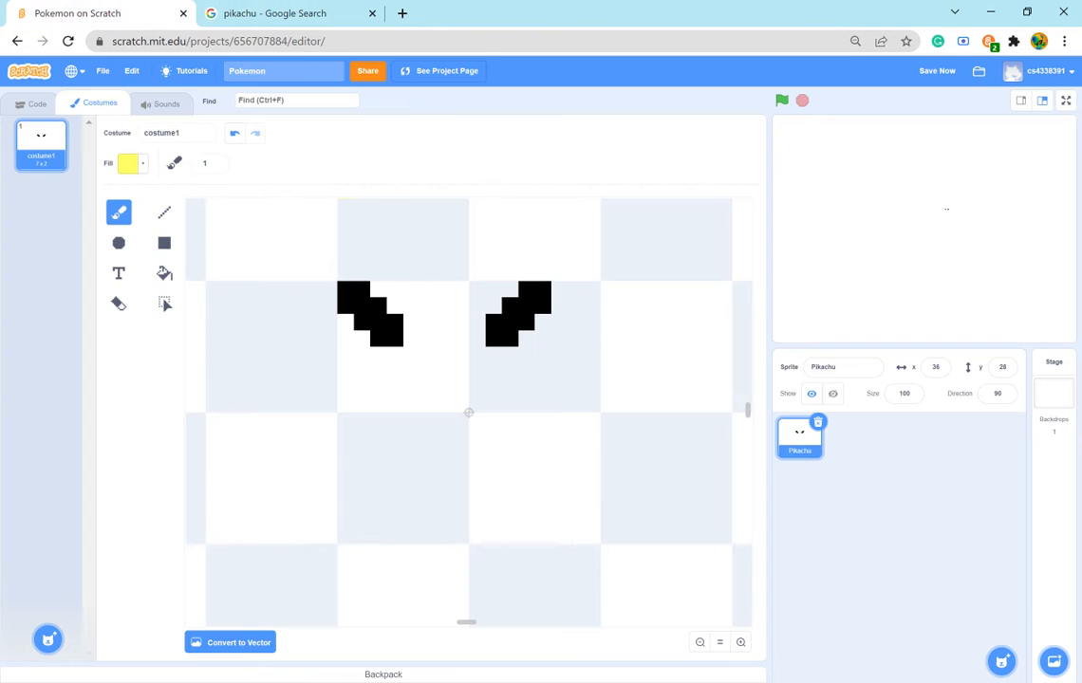
pyautogui.click(246, 13)
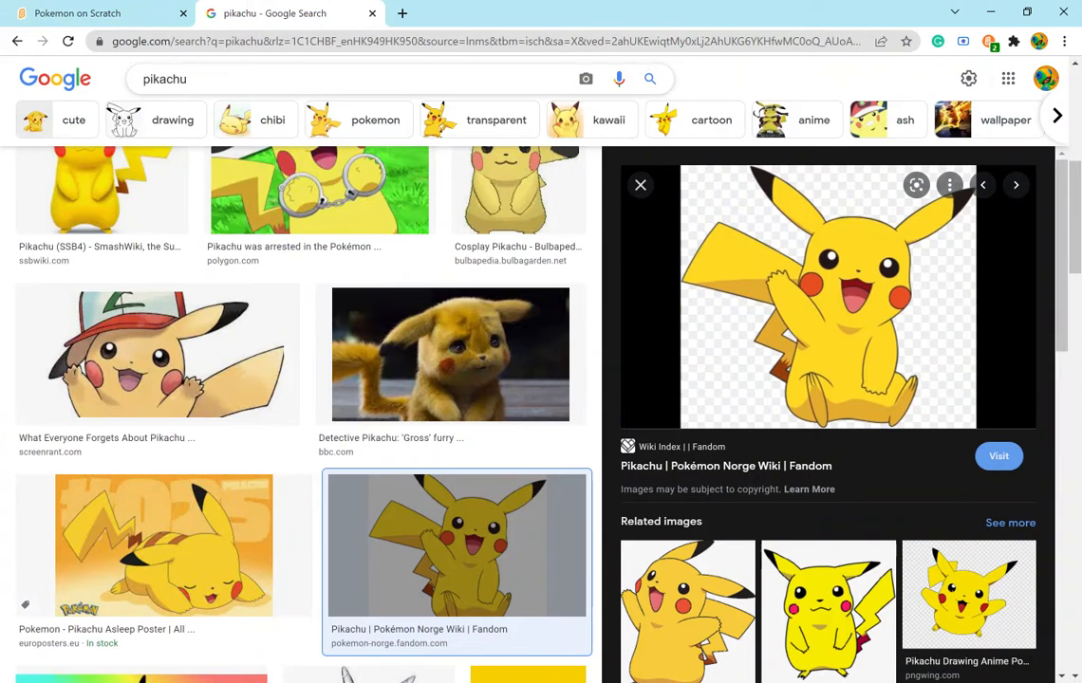
pyautogui.click(80, 17)
pyautogui.moveTo(383, 357)
pyautogui.mouseDown()
pyautogui.moveTo(401, 361)
pyautogui.moveTo(416, 325)
pyautogui.moveTo(416, 362)
pyautogui.mouseUp()
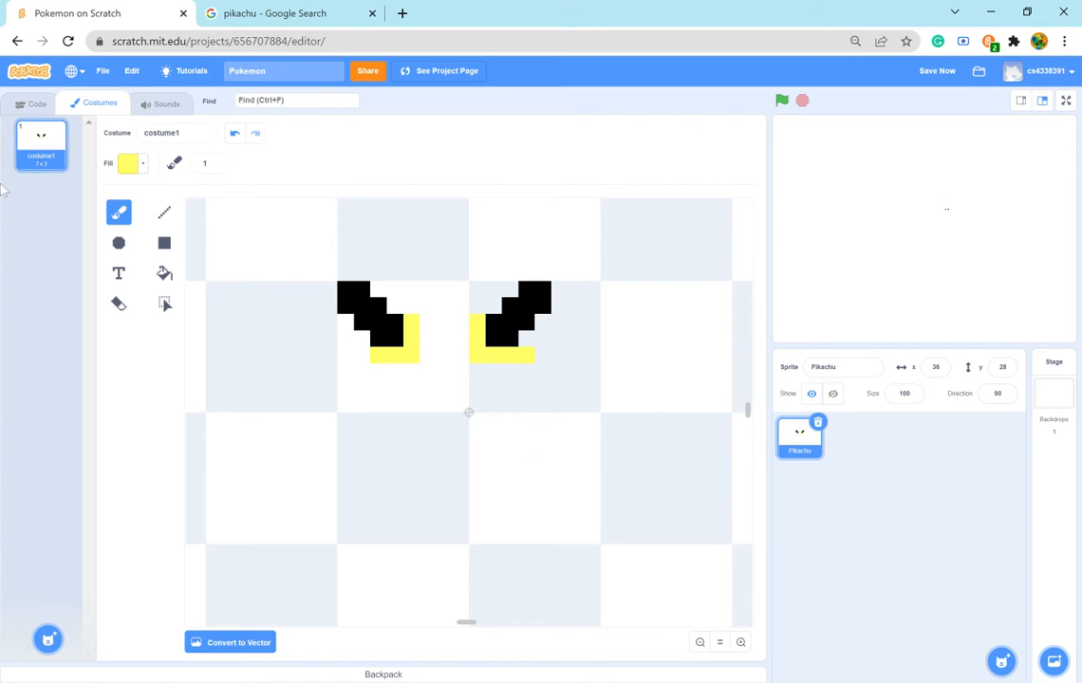
# - Erase the outermost yellow pixel beneath the right ear tip with the size 1 Eraser
pyautogui.click(164, 273)
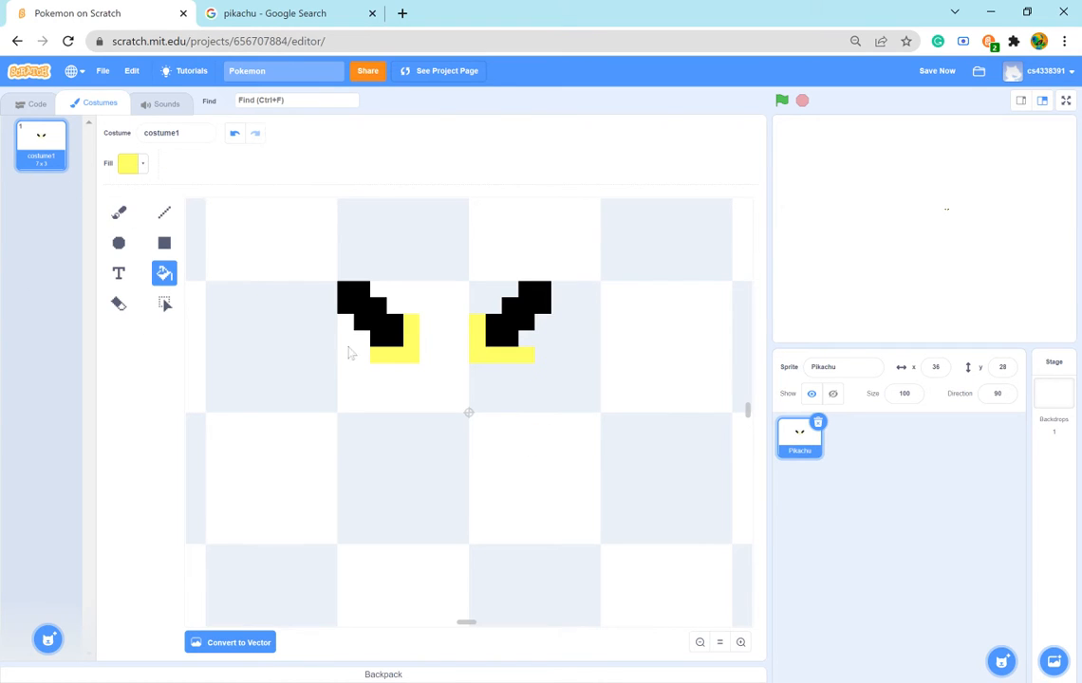
pyautogui.click(119, 303)
pyautogui.click(526, 355)
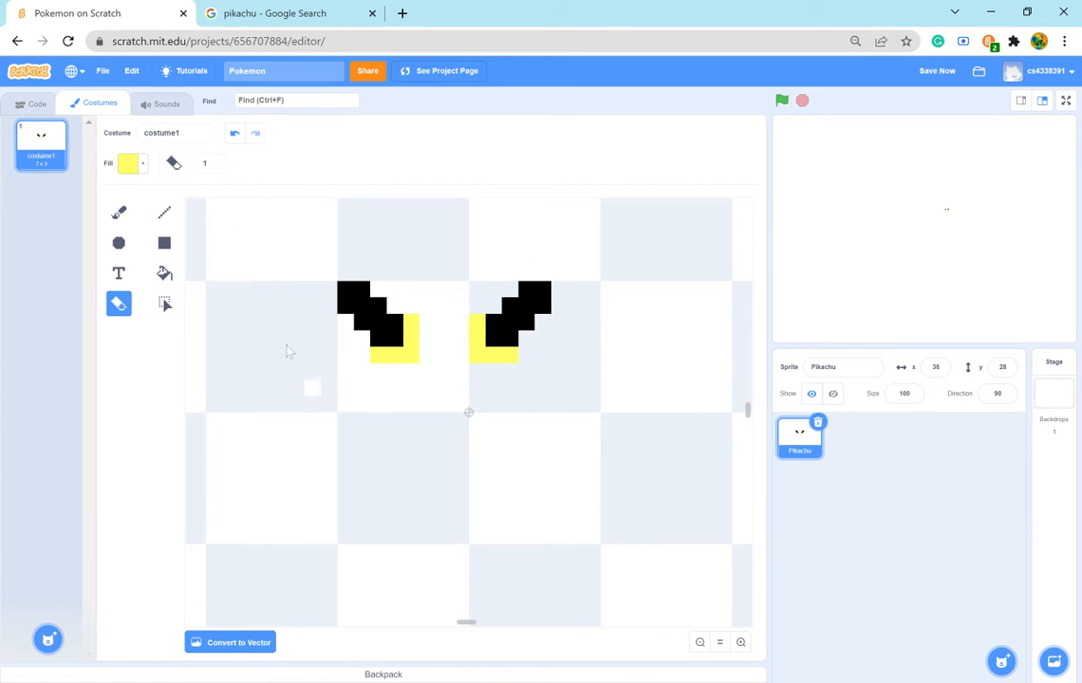
# - Consult the Pikachu reference and widen the yellow areas of both ears by one pixel on the inner side and underside with the Brush
pyautogui.click(302, 15)
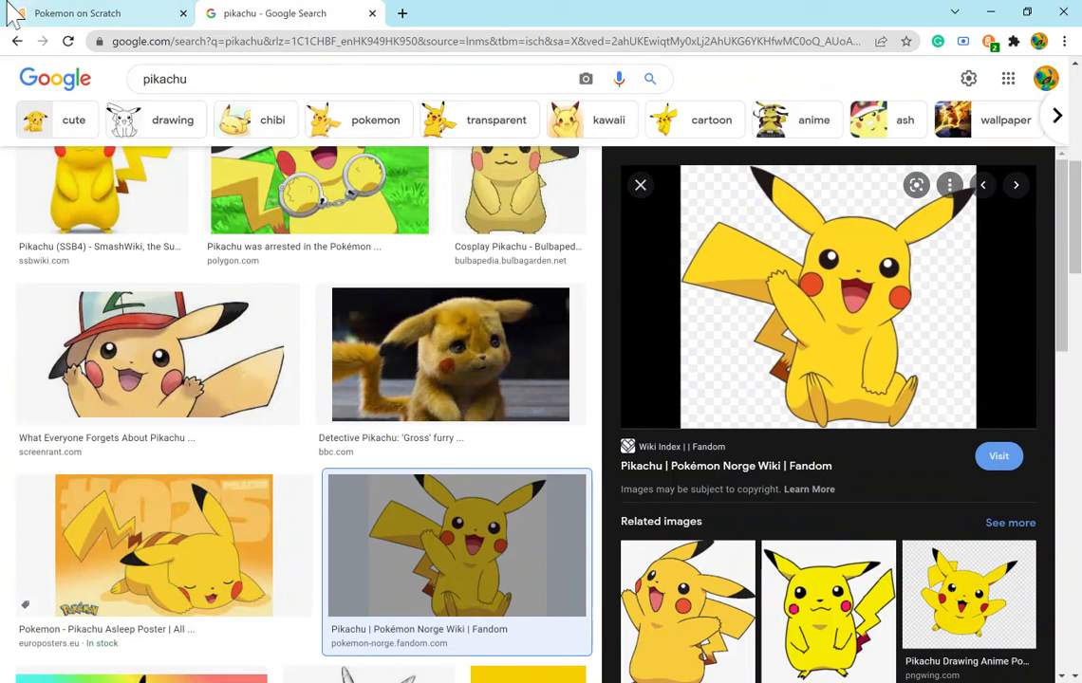
pyautogui.click(76, 14)
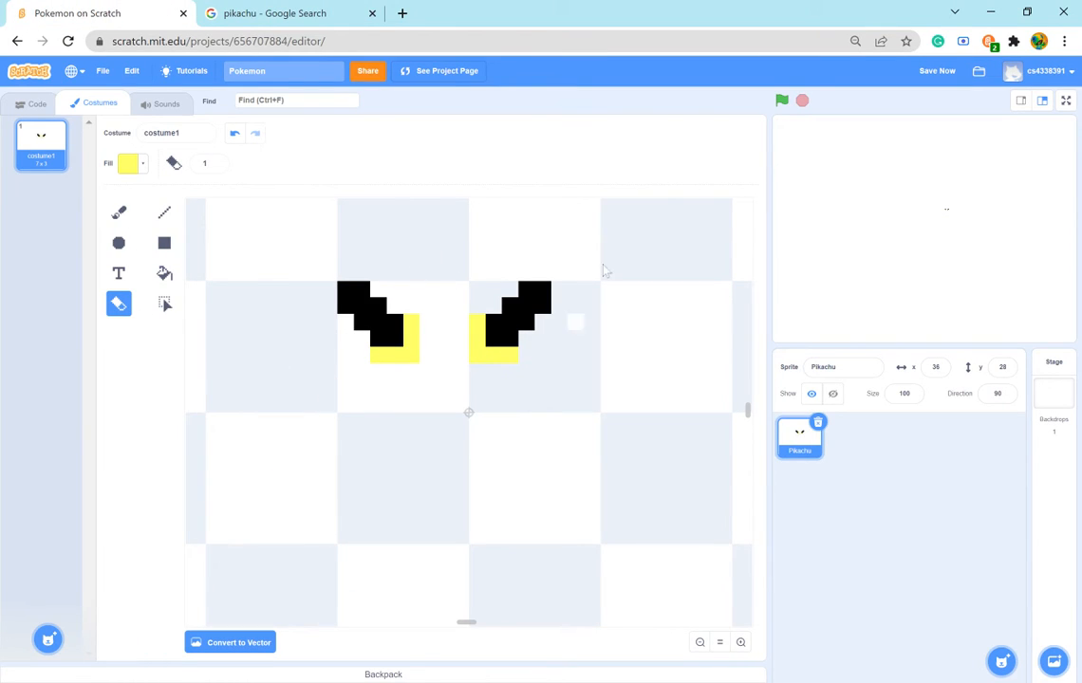
pyautogui.click(303, 14)
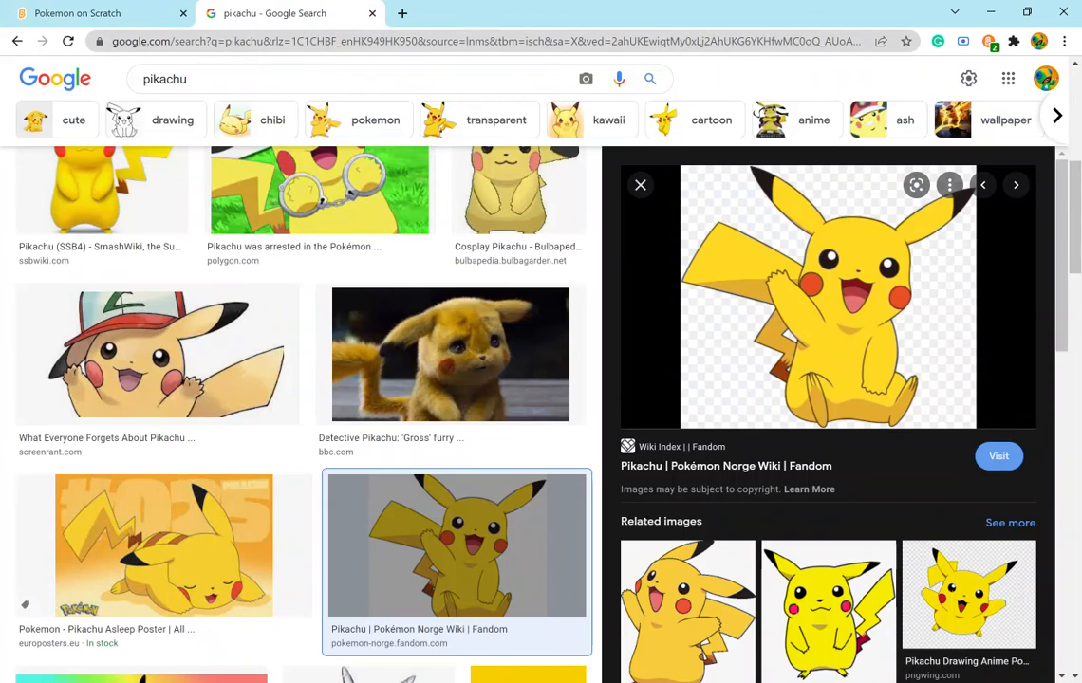
pyautogui.click(24, 13)
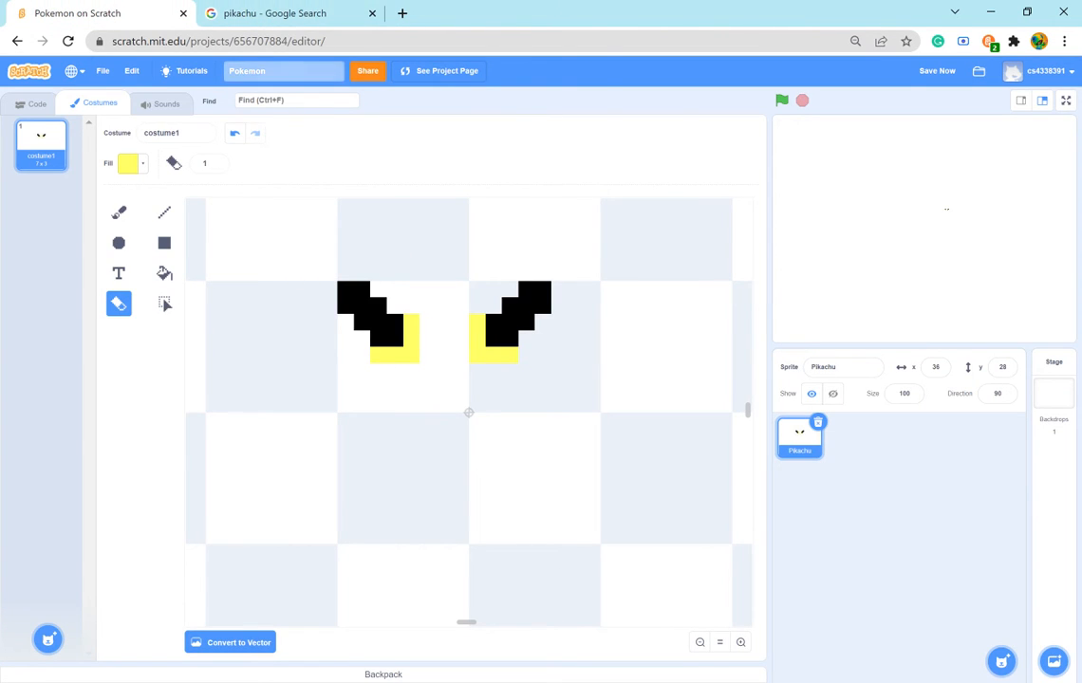
pyautogui.click(119, 211)
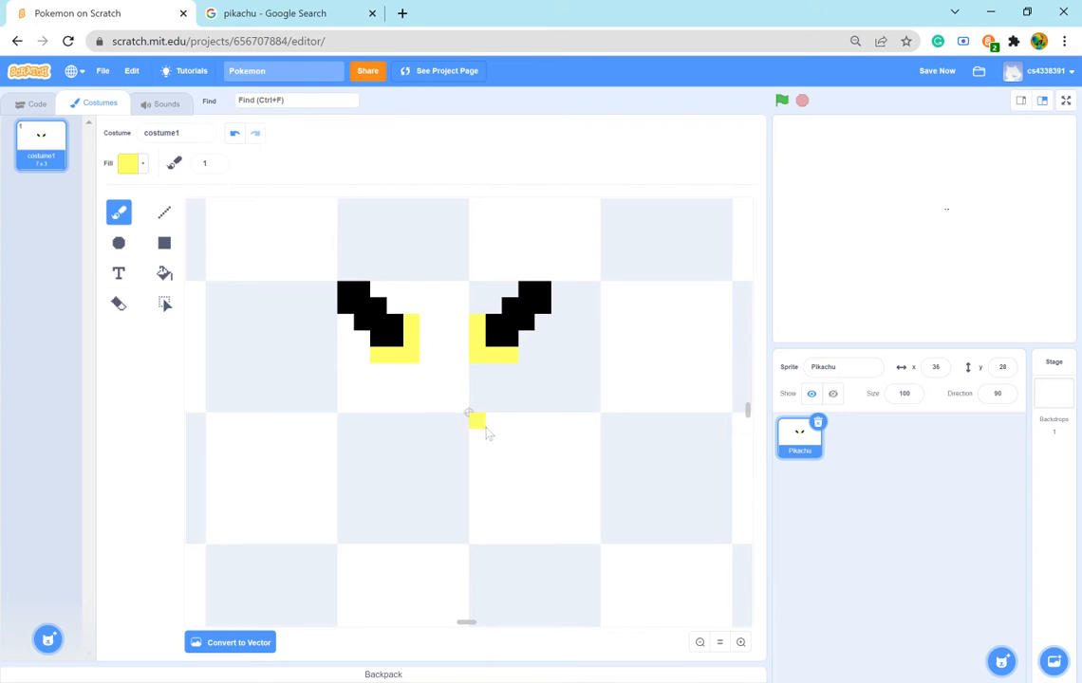
pyautogui.click(380, 371)
pyautogui.click(411, 371)
pyautogui.moveTo(423, 323); pyautogui.dragTo(430, 382)
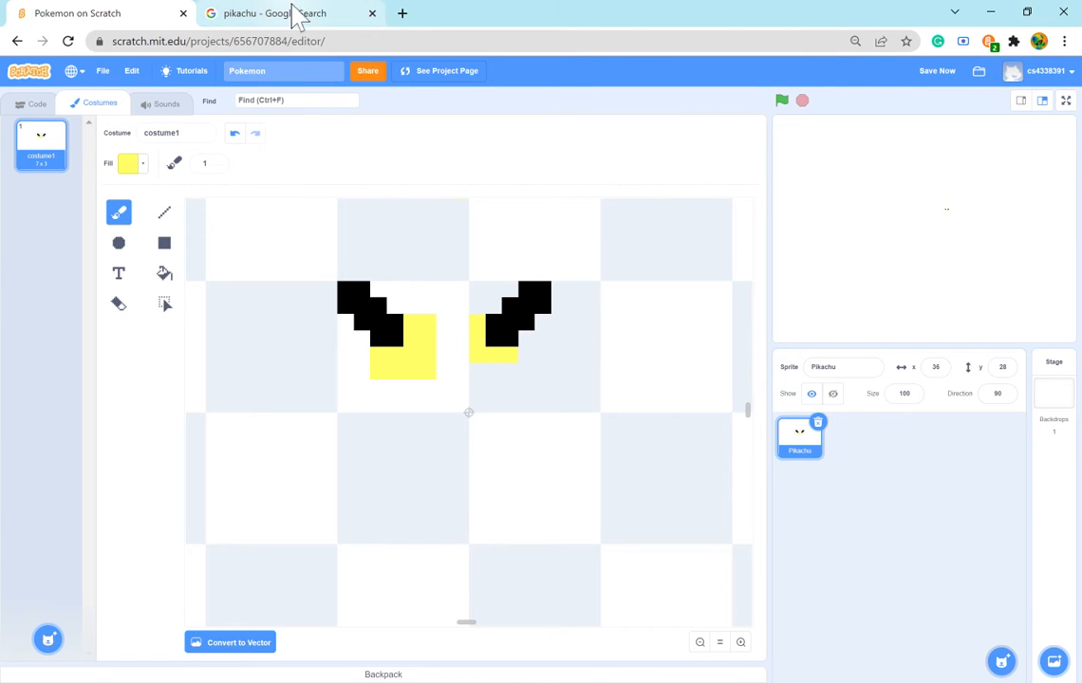
pyautogui.click(409, 408)
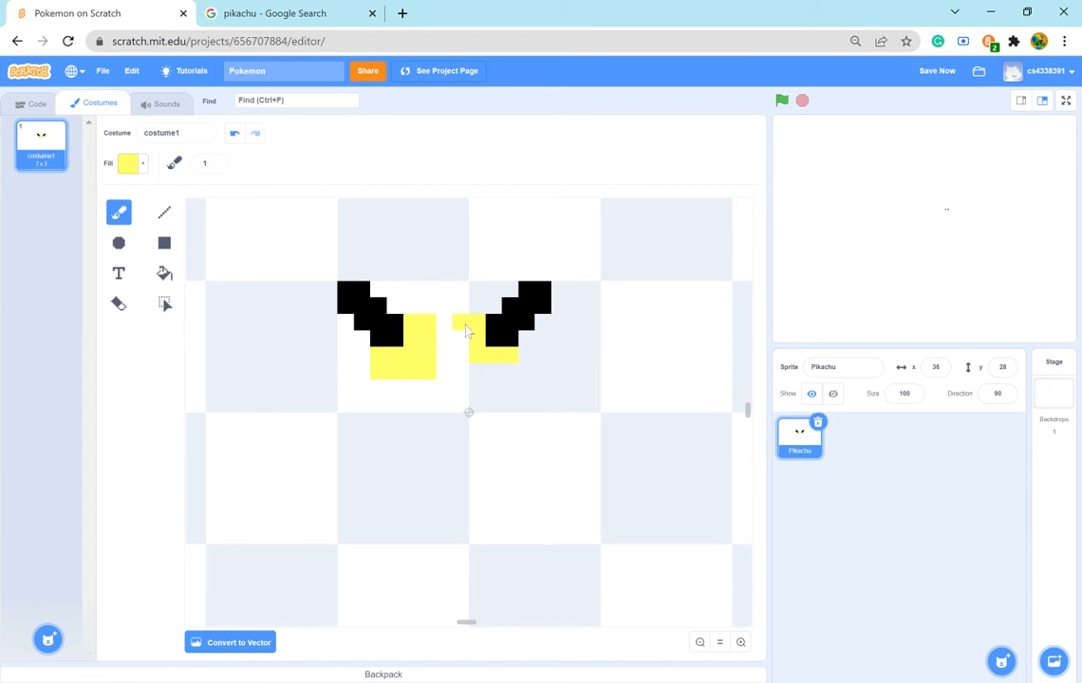
pyautogui.moveTo(465, 329); pyautogui.dragTo(462, 377)
# - Select the whole right ear and move it horizontally to the right, widening the gap between the ears
pyautogui.click(163, 303)
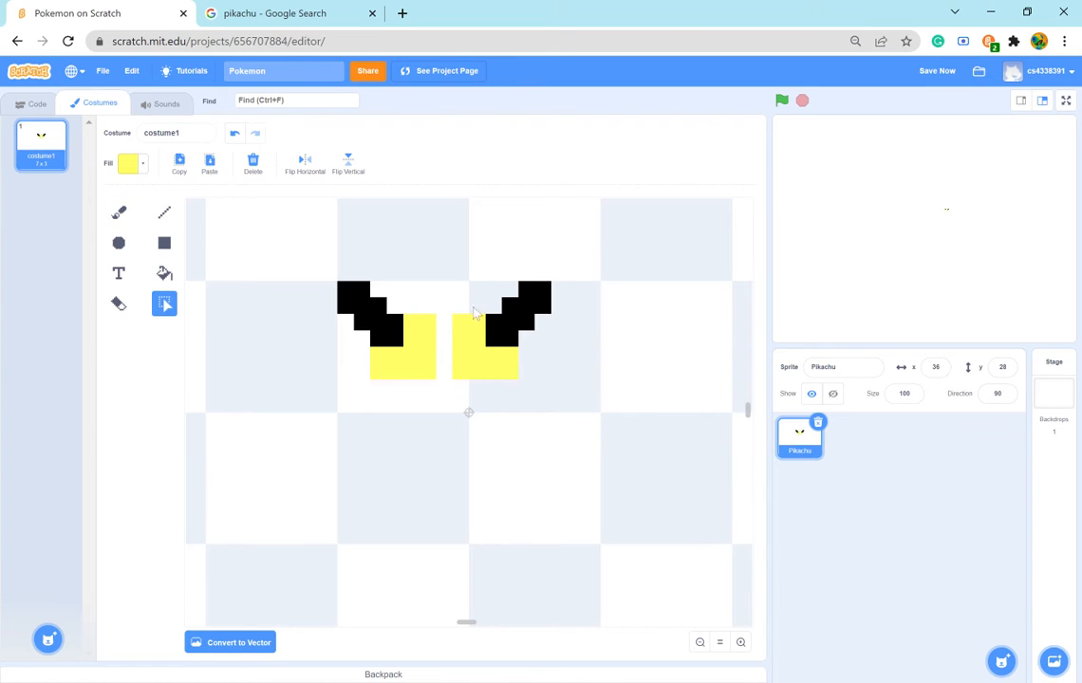
pyautogui.moveTo(537, 354); pyautogui.dragTo(555, 393)
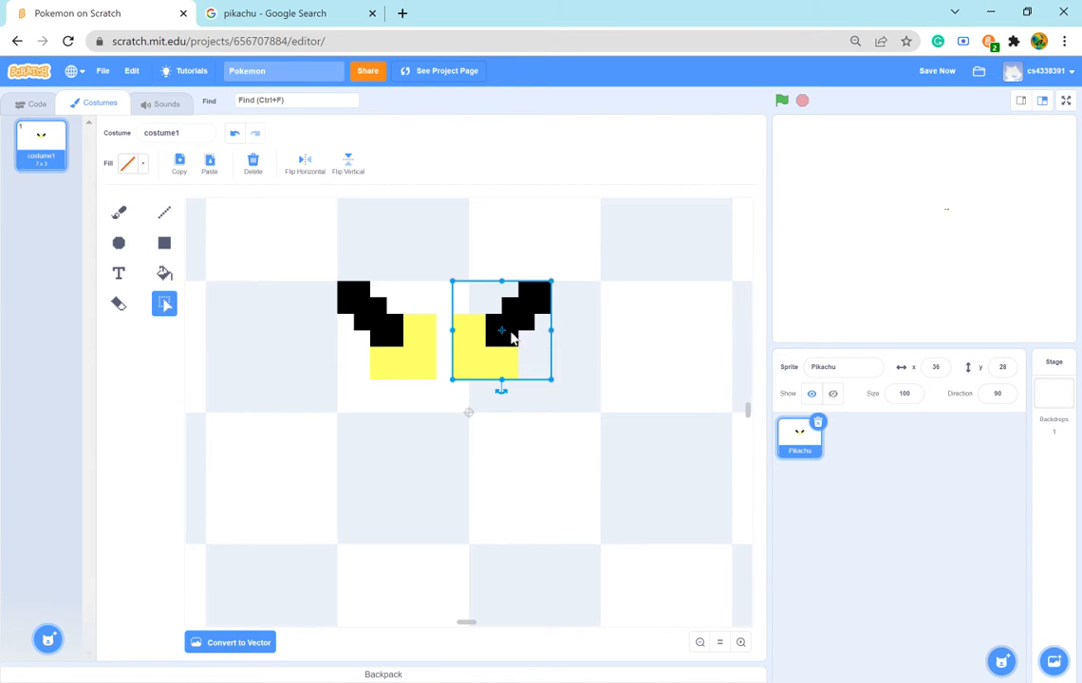
pyautogui.moveTo(511, 336); pyautogui.dragTo(659, 335)
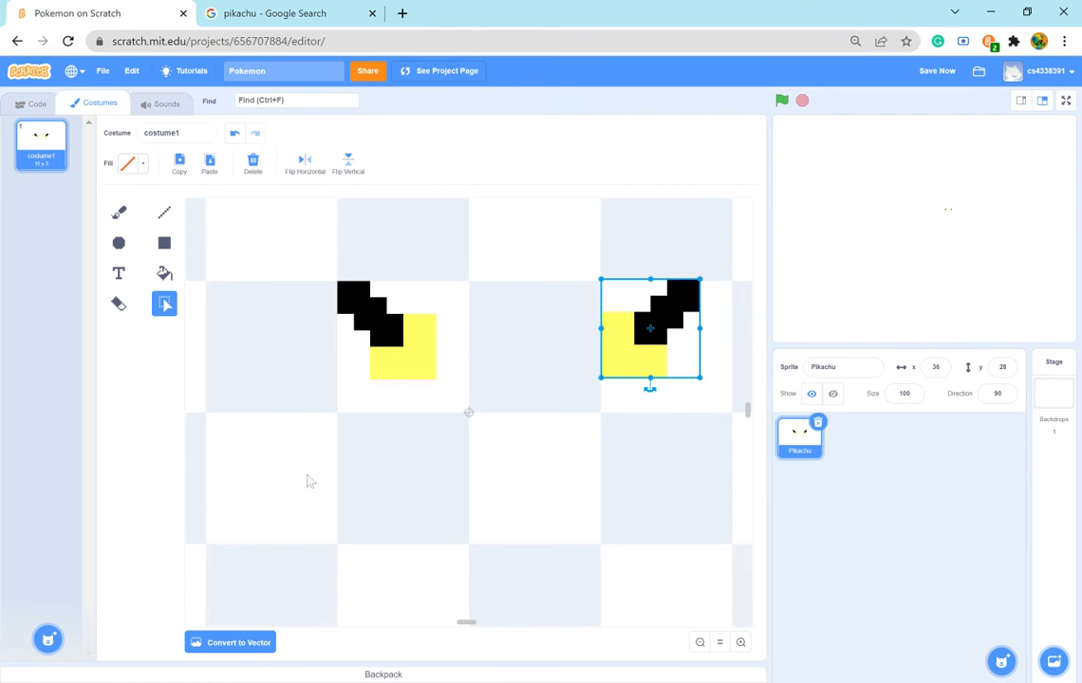
pyautogui.click(475, 492)
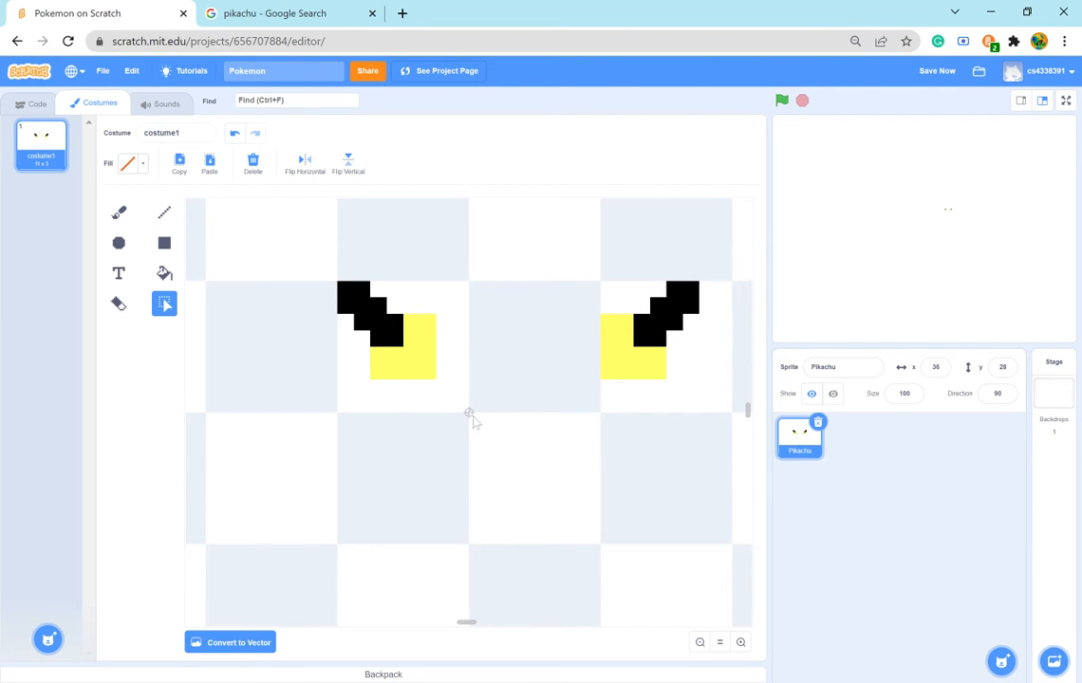
# - Check the Pikachu reference and match the Brush fill to the yellow already used by sampling it from the left ear
pyautogui.click(284, 13)
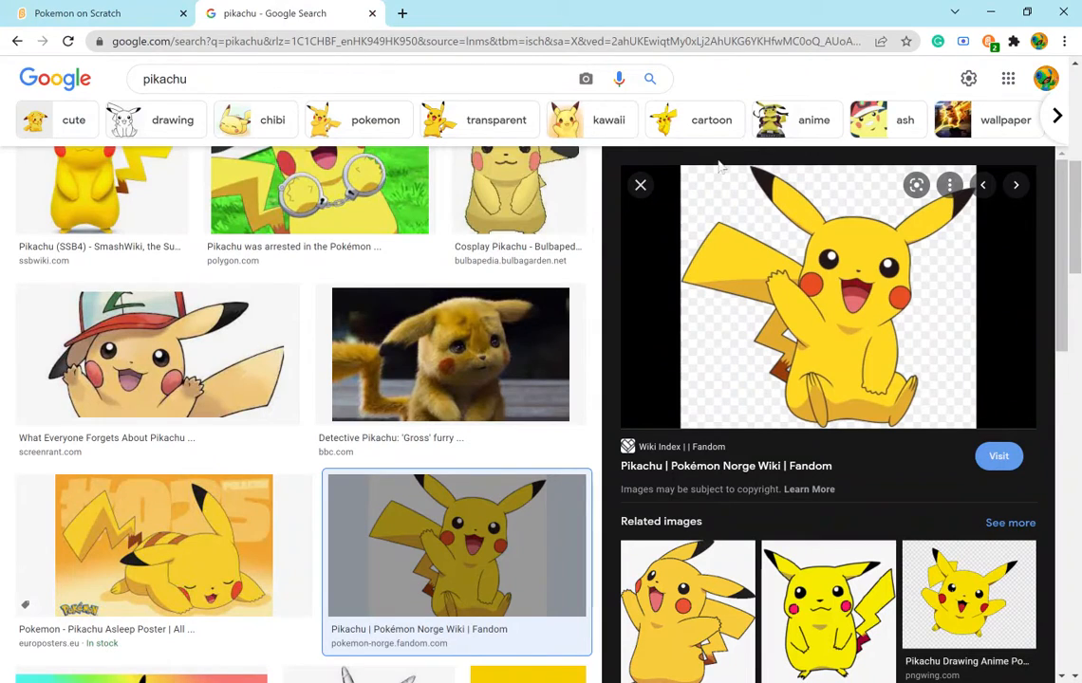
pyautogui.click(159, 19)
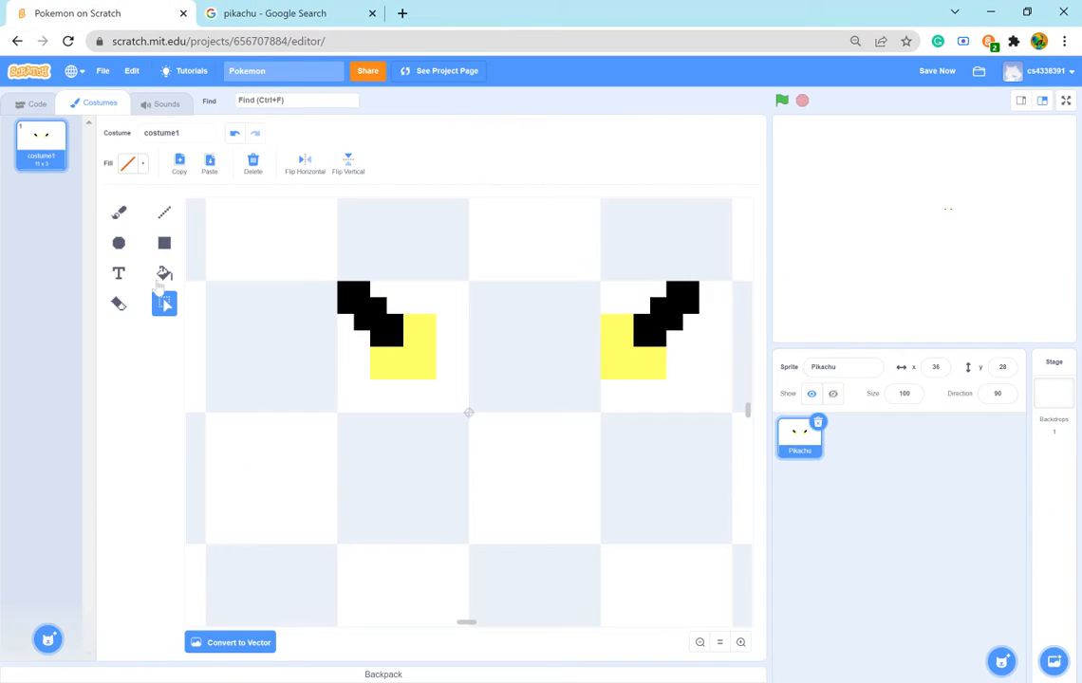
pyautogui.click(119, 211)
pyautogui.click(142, 163)
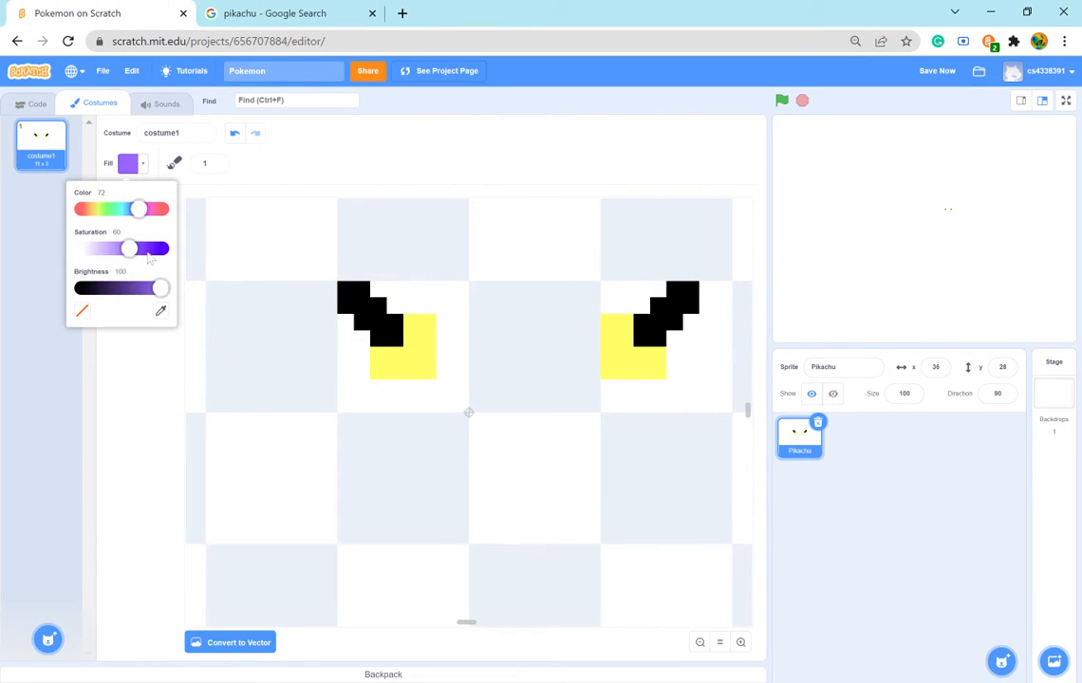
pyautogui.moveTo(133, 209); pyautogui.dragTo(97, 210)
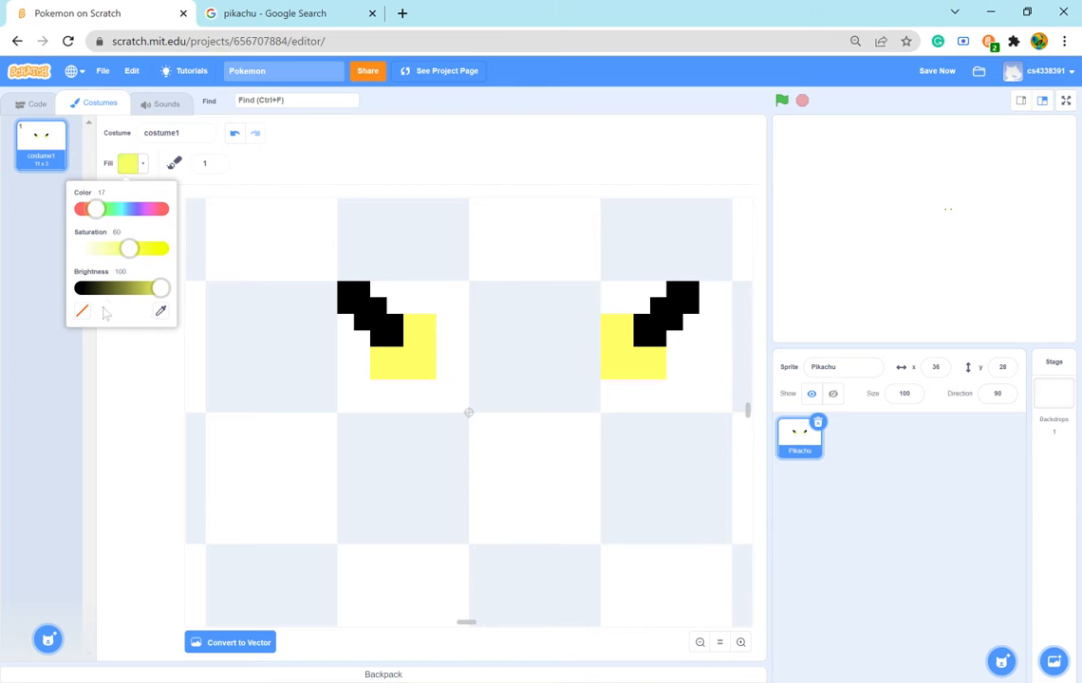
pyautogui.click(160, 310)
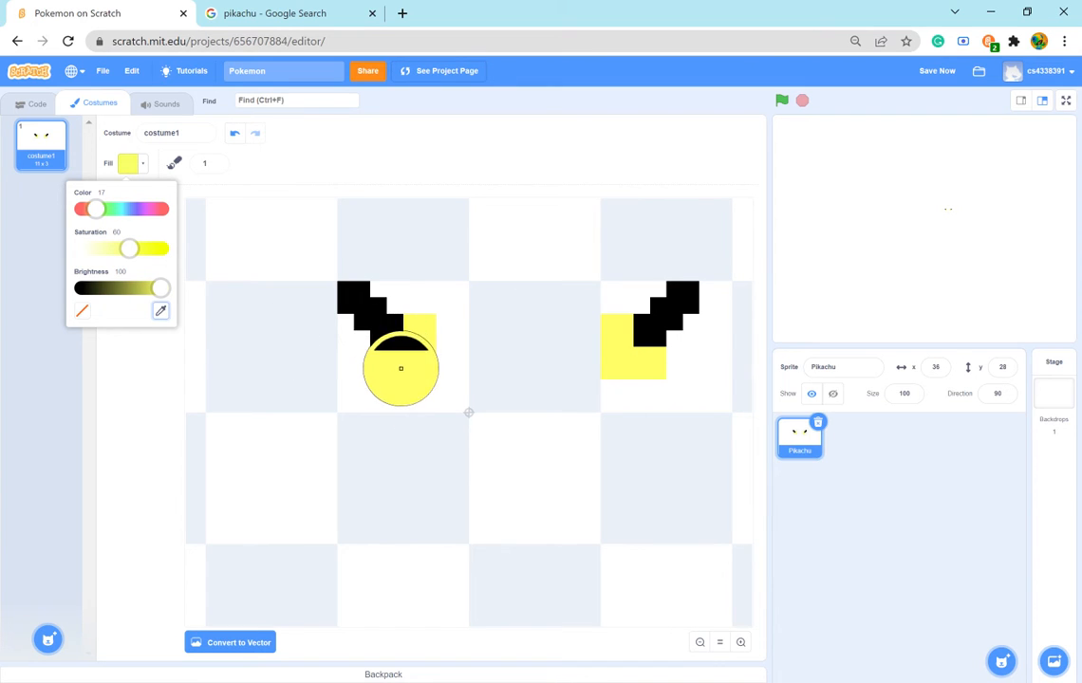
pyautogui.click(401, 368)
pyautogui.click(132, 378)
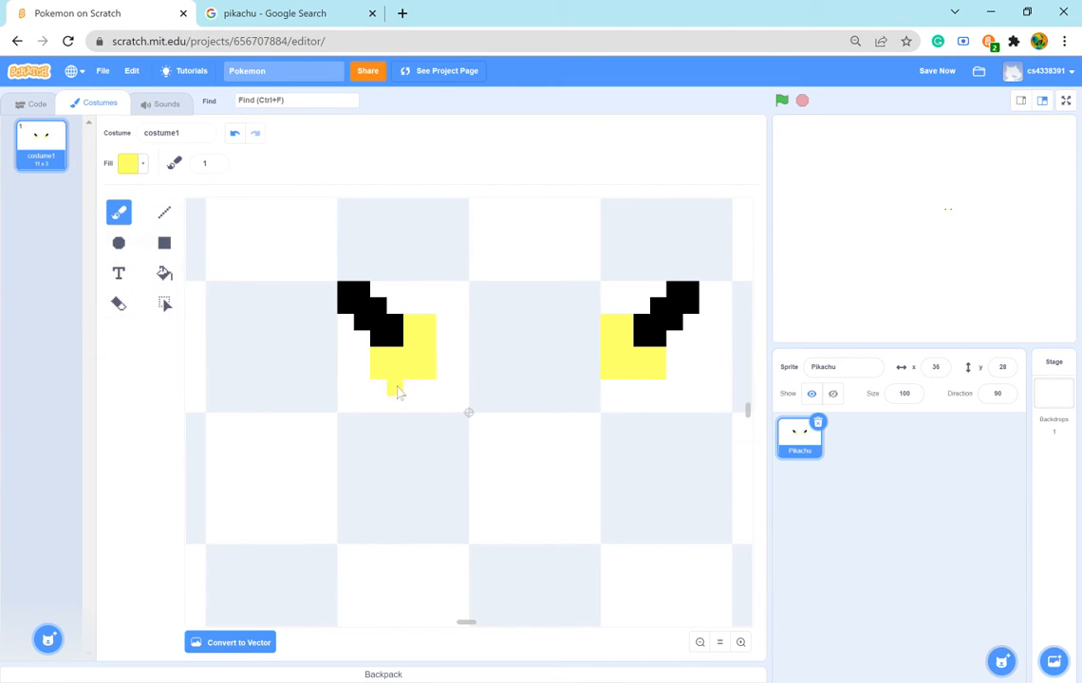
# - Extend the left ear's yellow area diagonally down to the canvas centre, and add yellow pixels along both sides of the black tip
pyautogui.moveTo(399, 393); pyautogui.dragTo(430, 394)
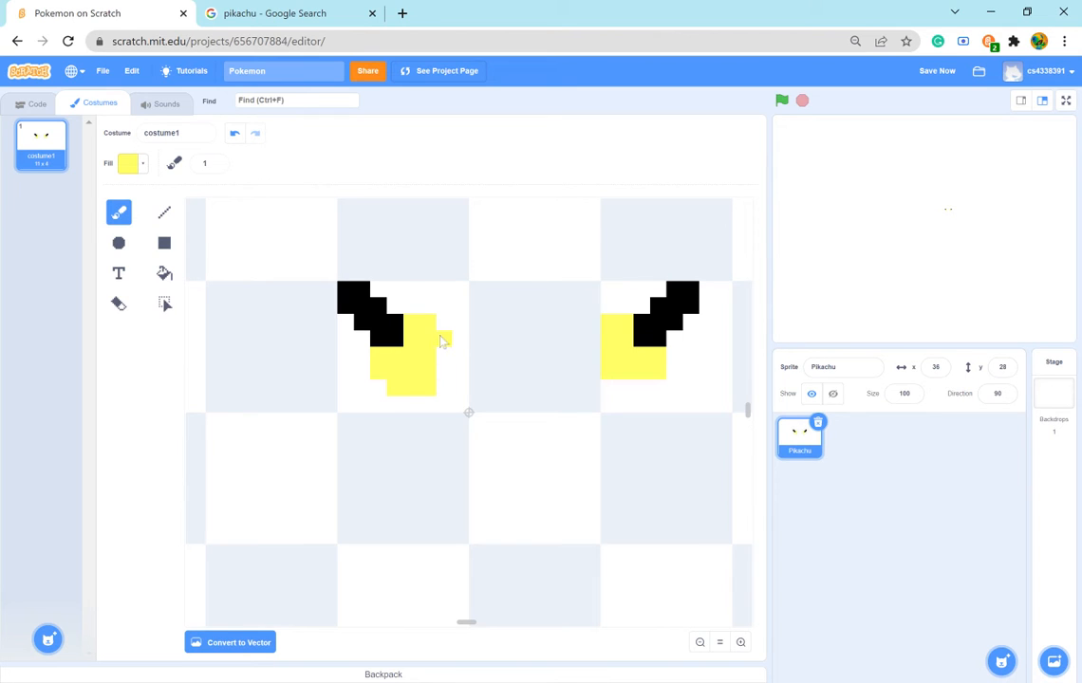
pyautogui.moveTo(441, 342)
pyautogui.mouseDown()
pyautogui.moveTo(444, 389)
pyautogui.moveTo(431, 404)
pyautogui.moveTo(452, 394)
pyautogui.moveTo(458, 369)
pyautogui.moveTo(455, 398)
pyautogui.mouseUp()
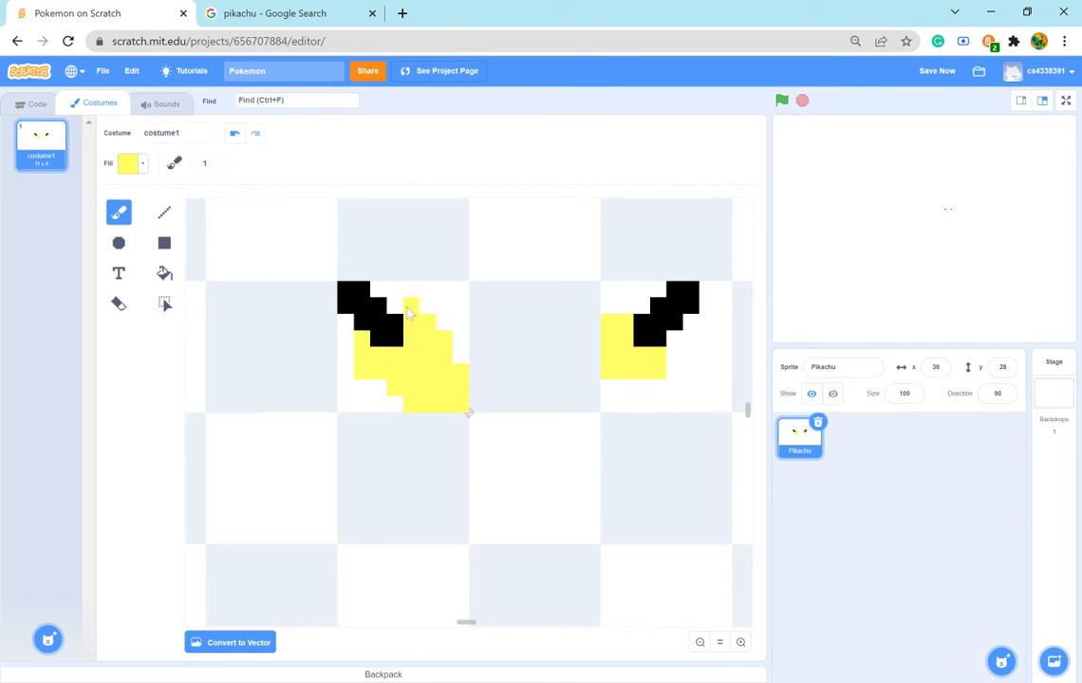
pyautogui.moveTo(397, 309); pyautogui.dragTo(433, 312)
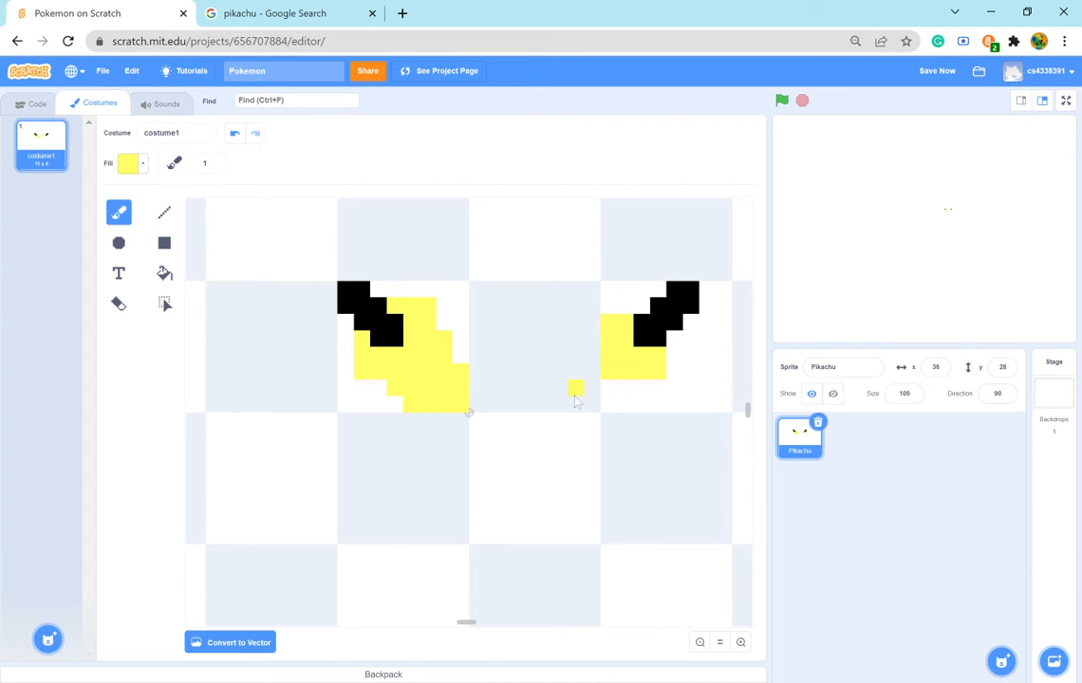
pyautogui.click(164, 273)
pyautogui.click(142, 163)
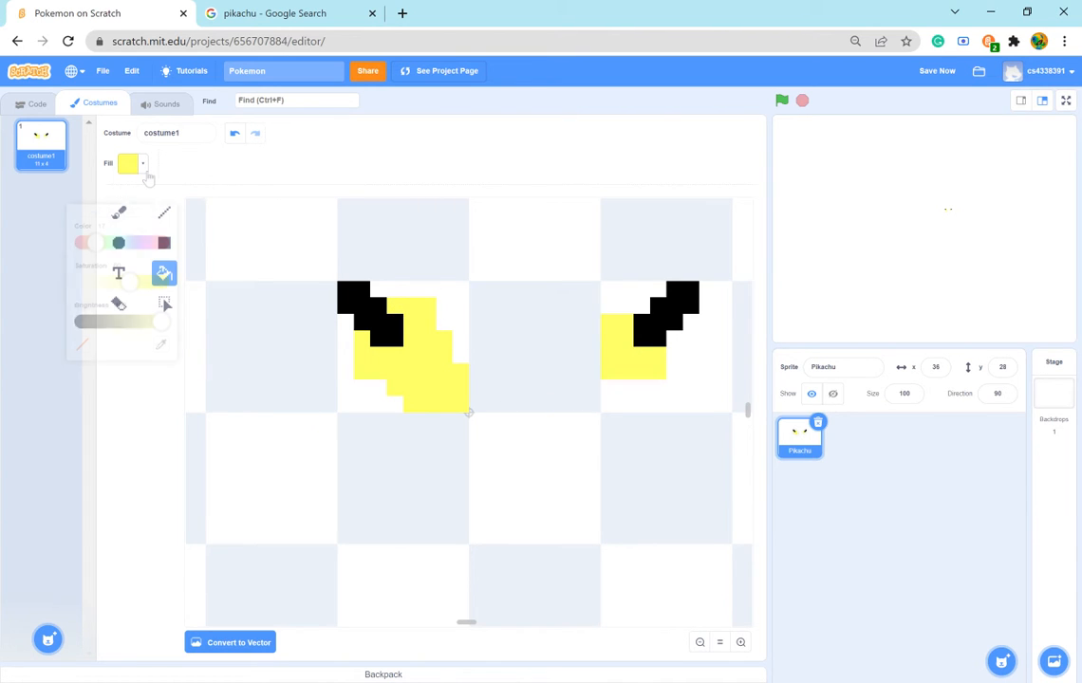
pyautogui.moveTo(164, 311); pyautogui.dragTo(28, 301)
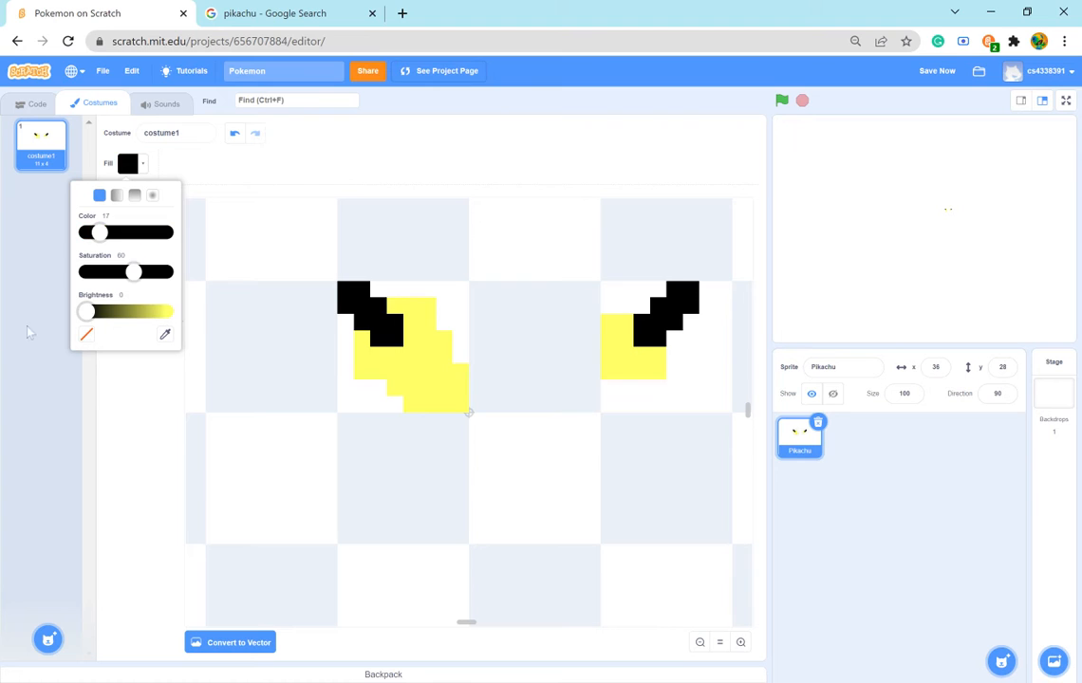
pyautogui.click(121, 349)
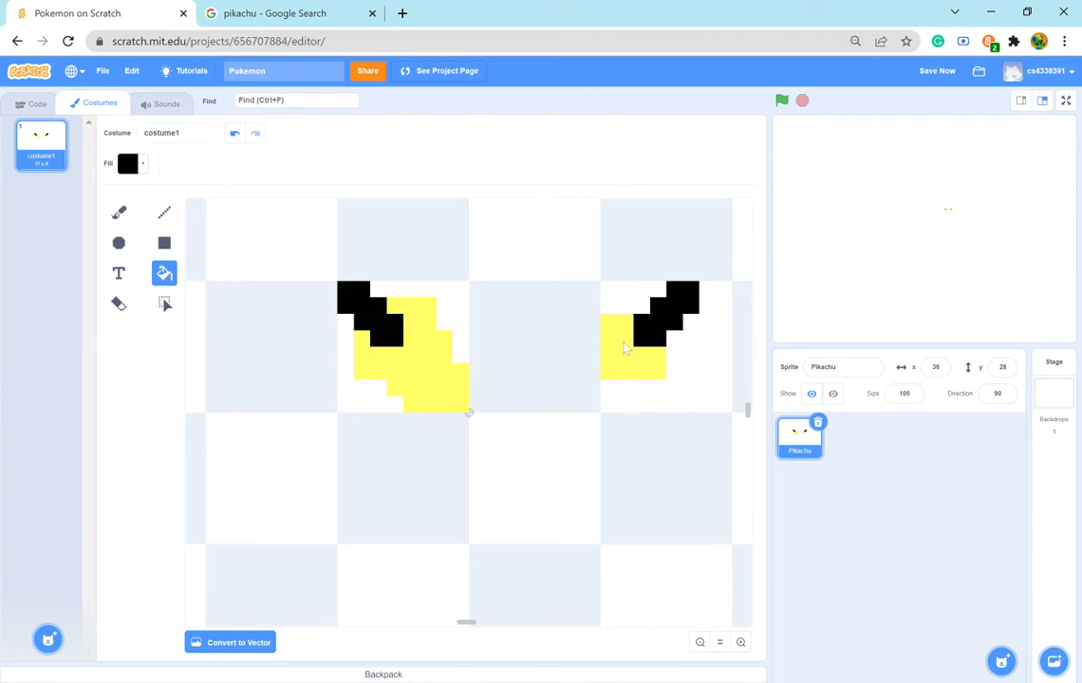
pyautogui.click(471, 331)
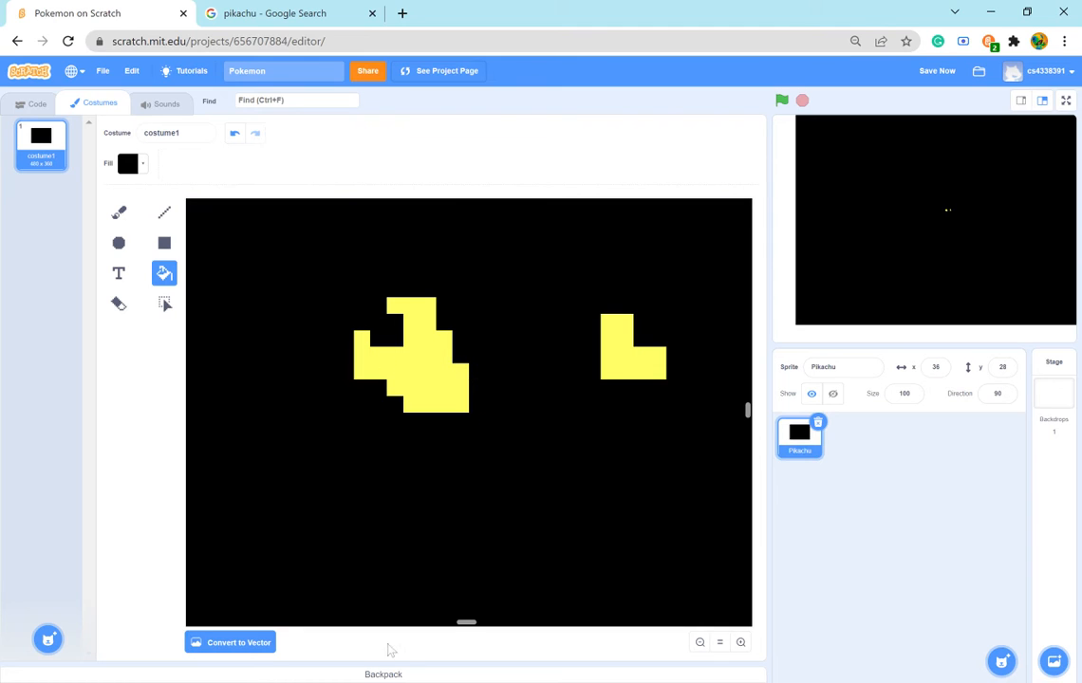
pyautogui.click(238, 138)
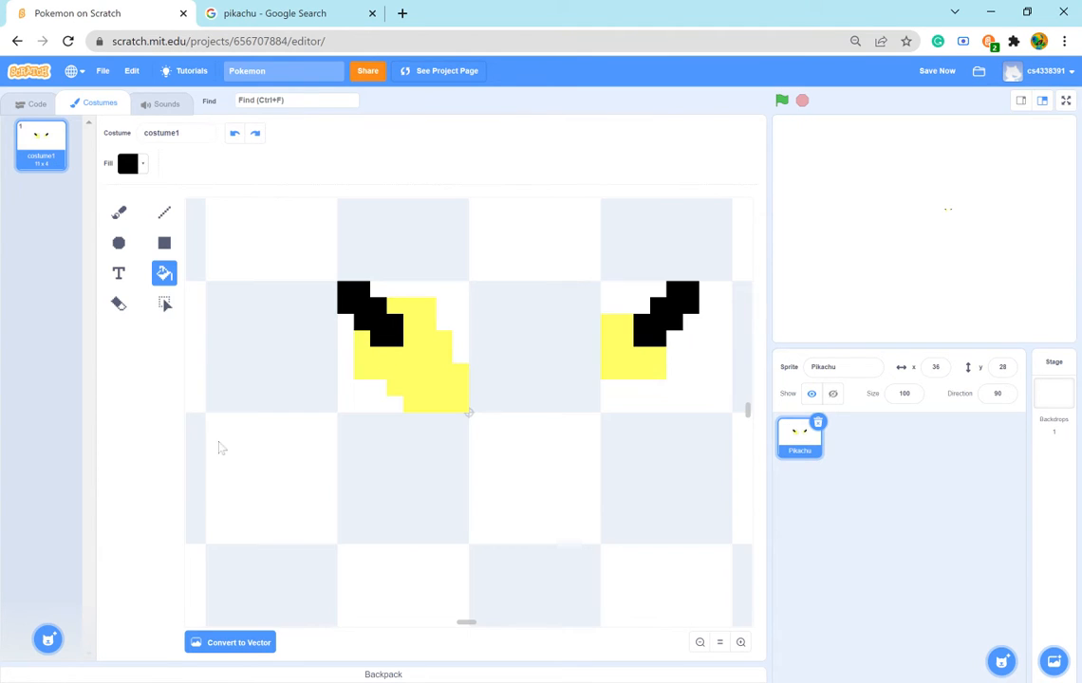
pyautogui.click(362, 344)
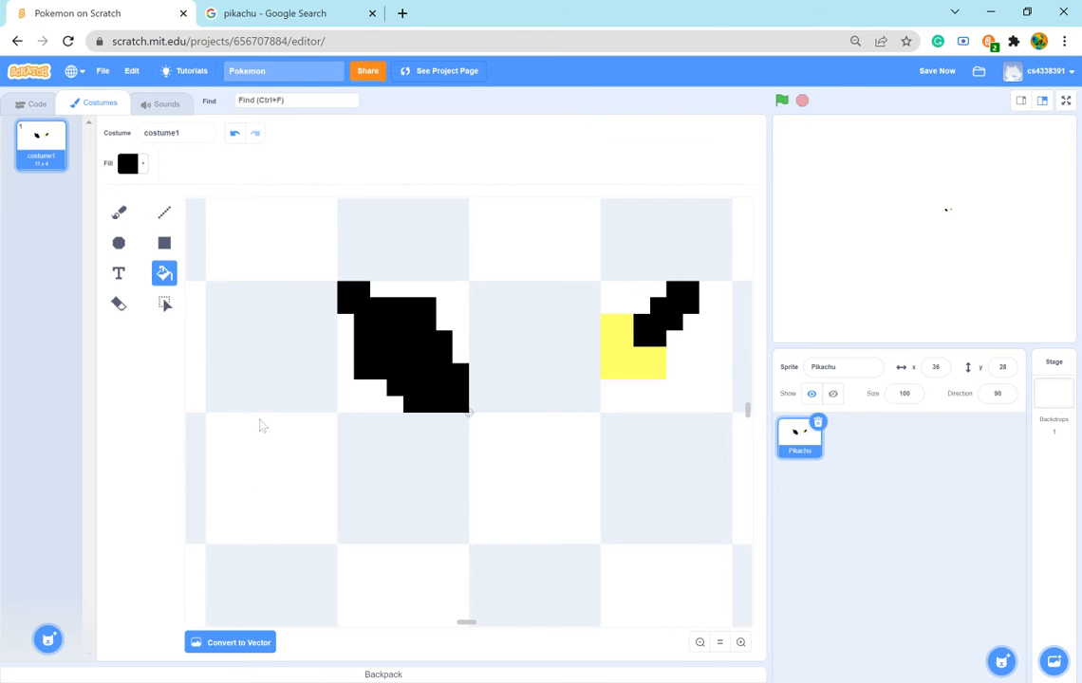
pyautogui.click(235, 134)
# - Paint the yellow pixel on the upper inner side of the left ear's tip black with the Brush
pyautogui.click(119, 212)
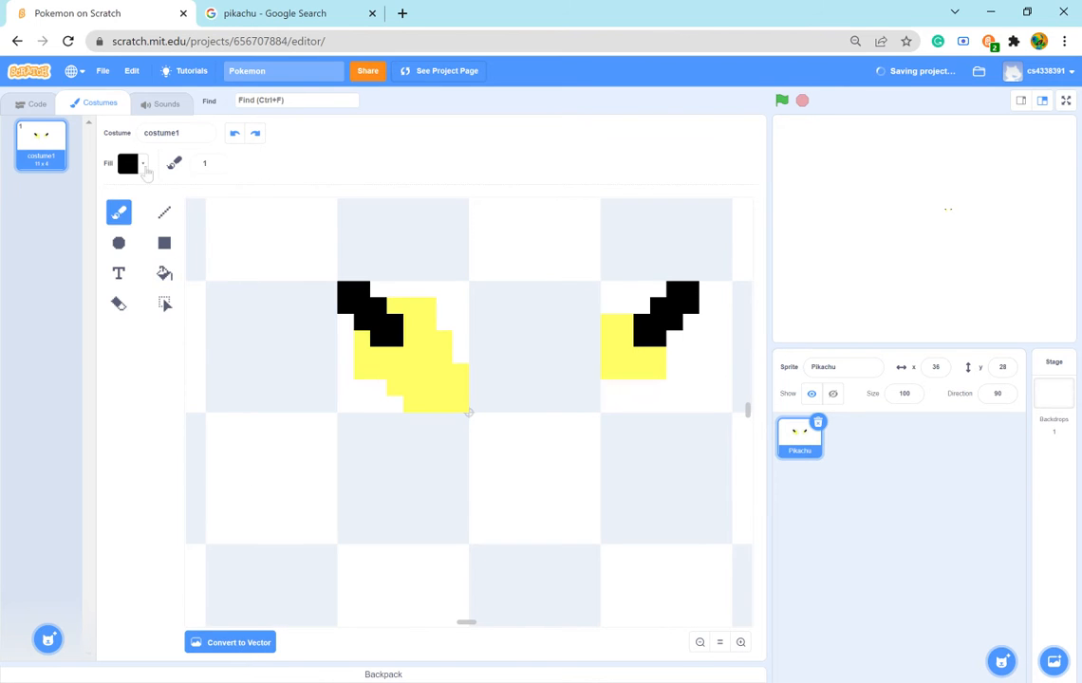
pyautogui.click(130, 163)
pyautogui.click(111, 386)
pyautogui.click(395, 306)
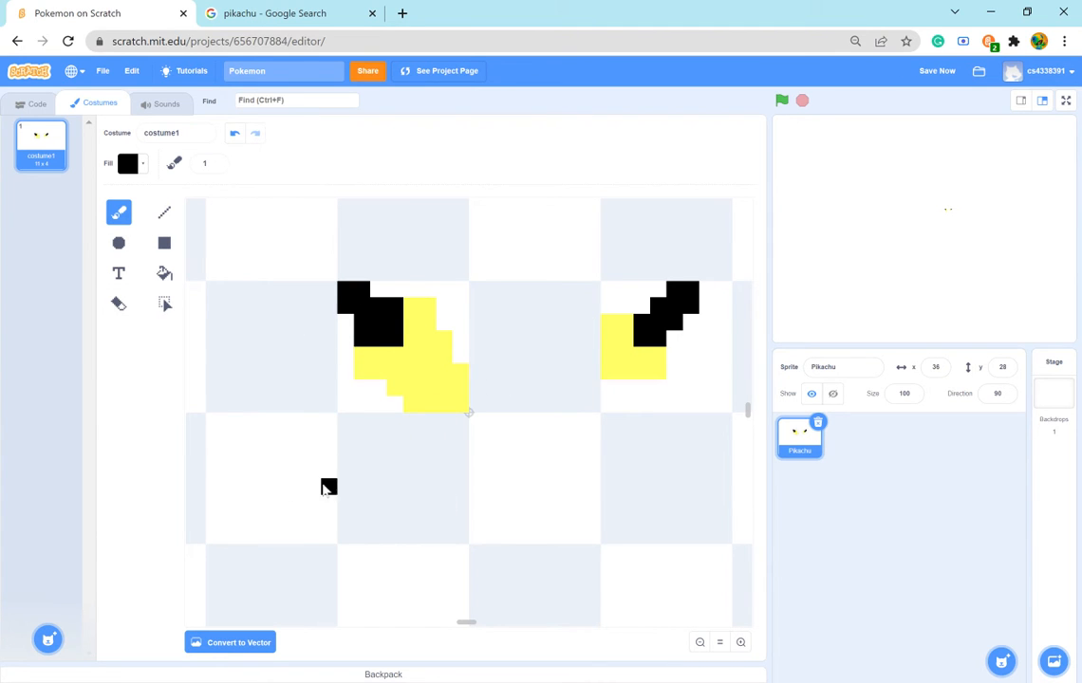
# - Check the Pikachu reference and match the Brush fill to the left ear's yellow by sampling it
pyautogui.click(269, 13)
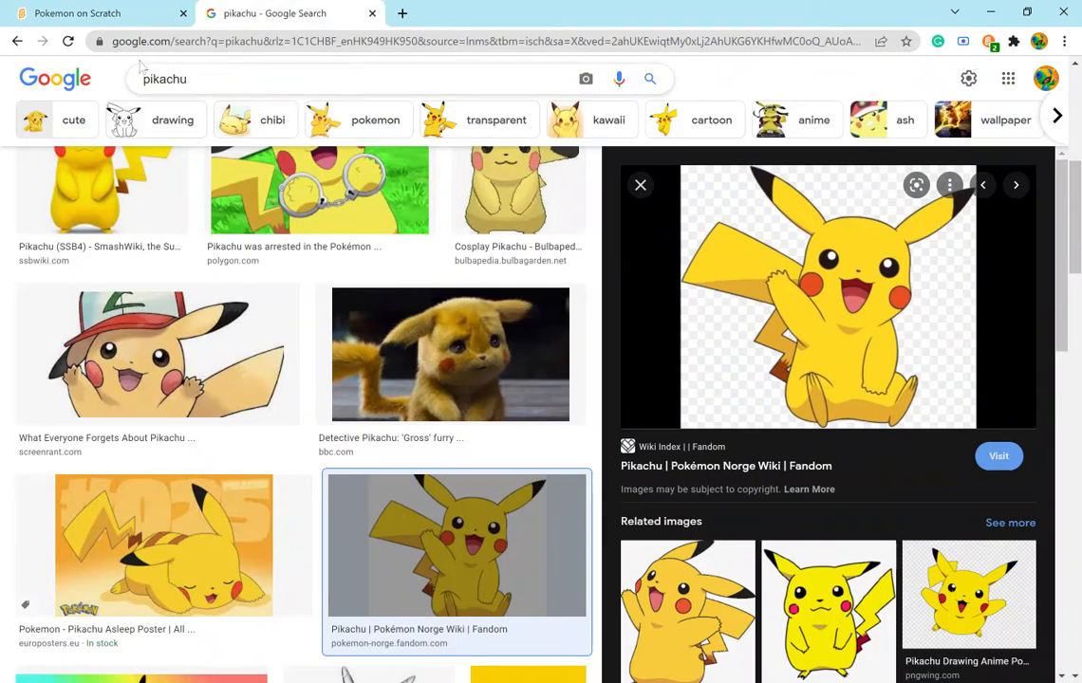
pyautogui.click(78, 13)
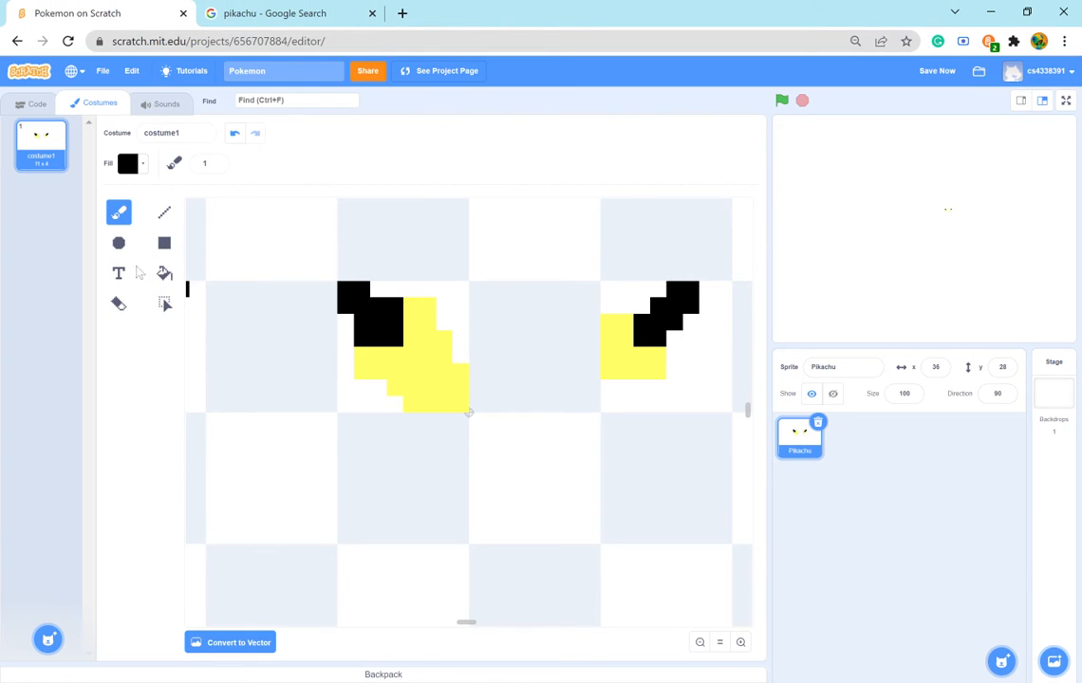
pyautogui.click(143, 164)
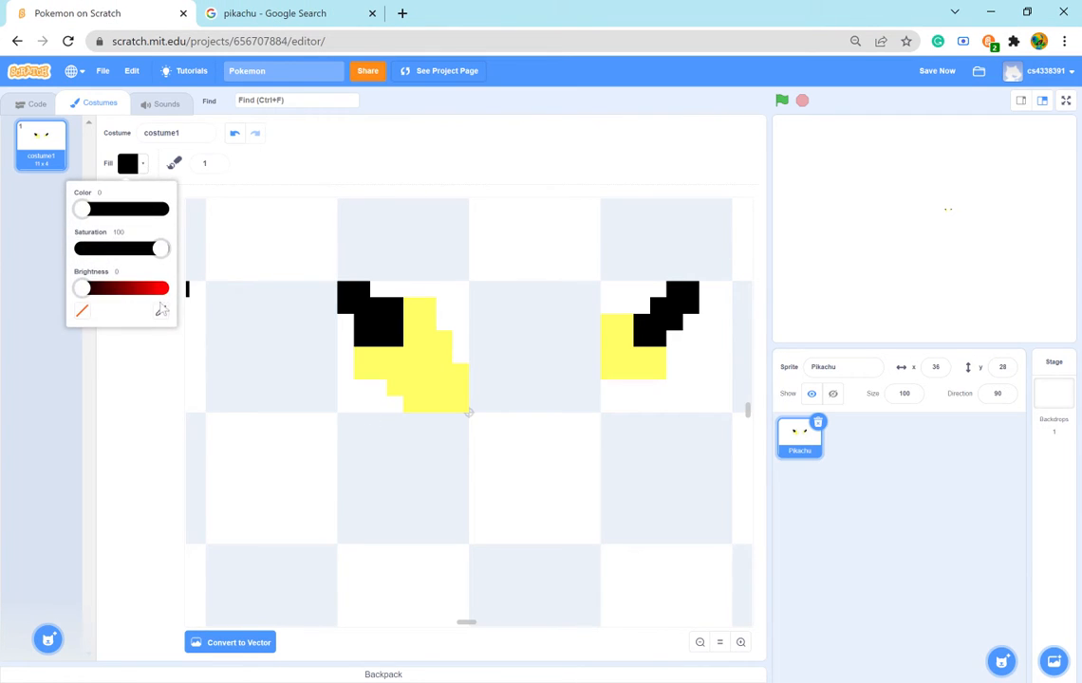
pyautogui.click(160, 311)
pyautogui.click(468, 412)
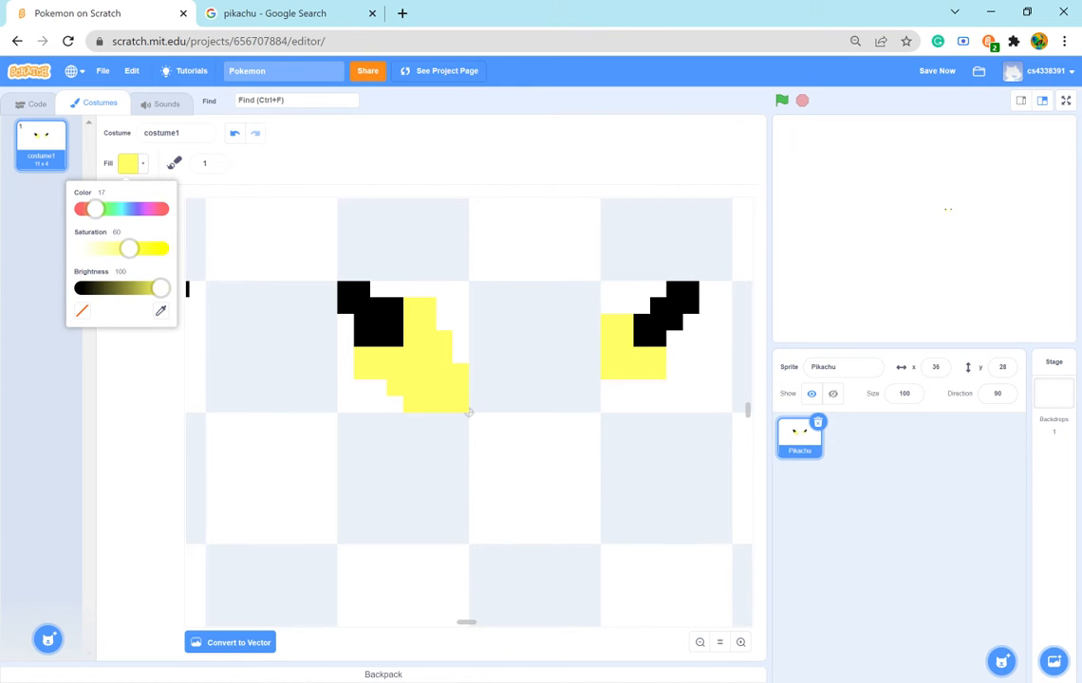
pyautogui.click(158, 421)
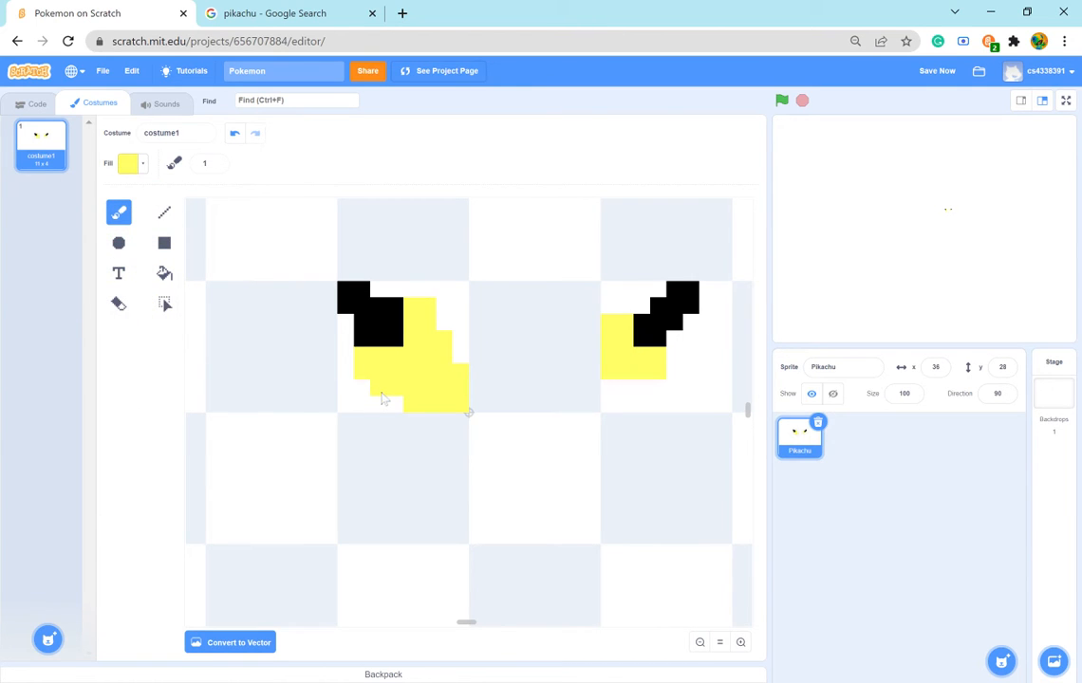
# - Extend the left ear's yellow area along its inner edge and lower end pixel by pixel, and trim its surplus yellow with the Eraser
pyautogui.click(443, 321)
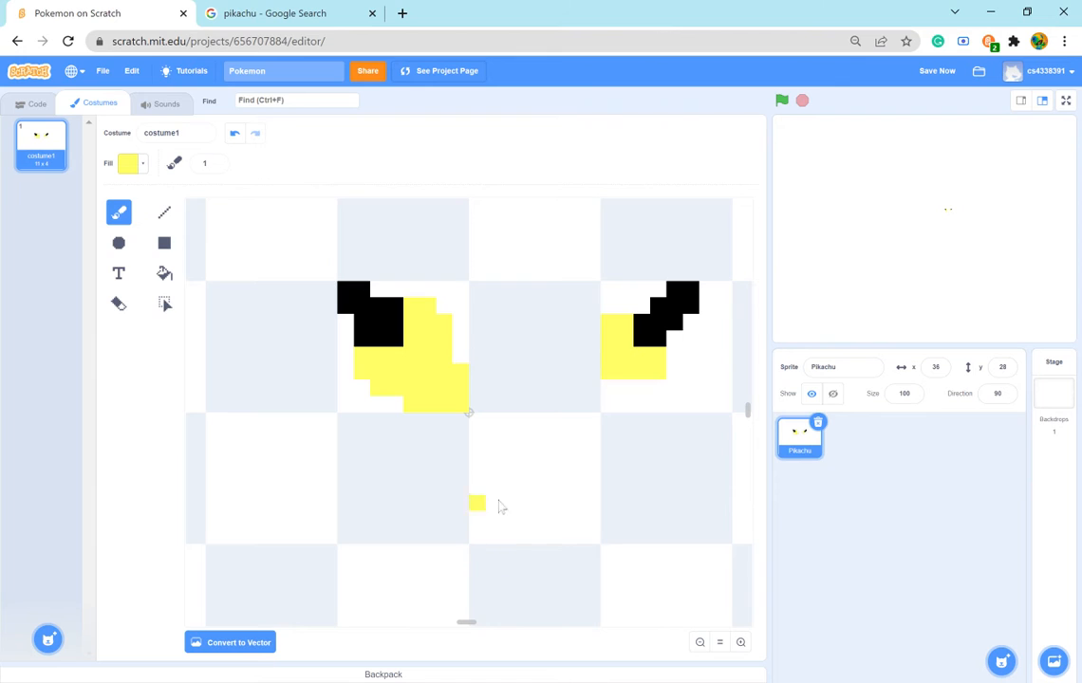
pyautogui.click(461, 356)
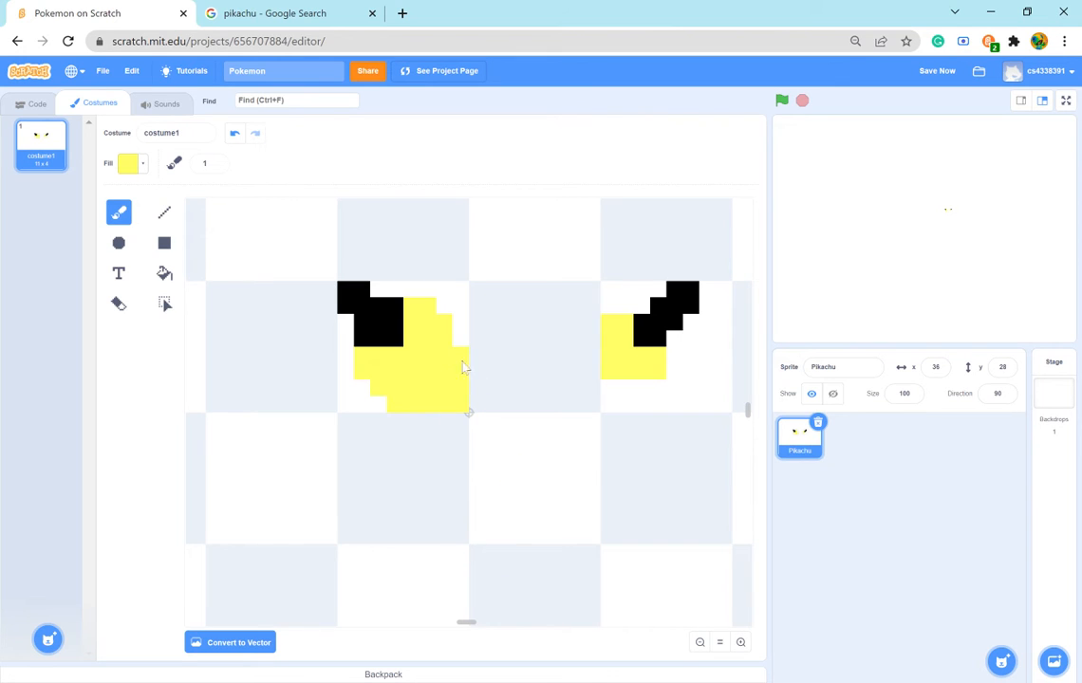
pyautogui.click(462, 338)
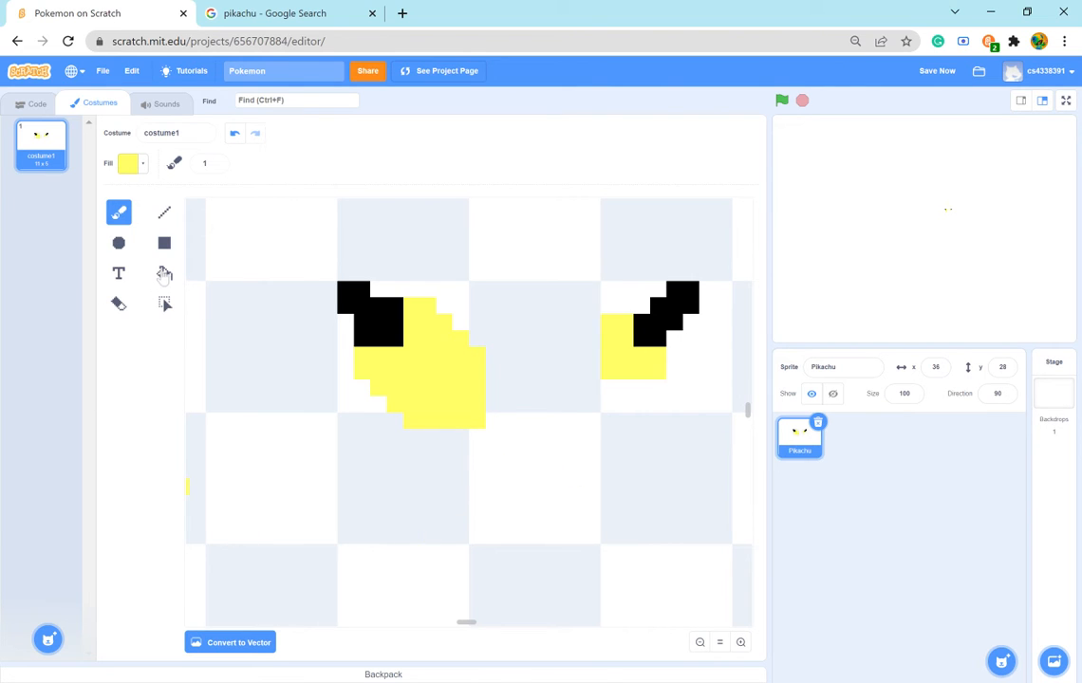
pyautogui.click(117, 302)
pyautogui.click(391, 375)
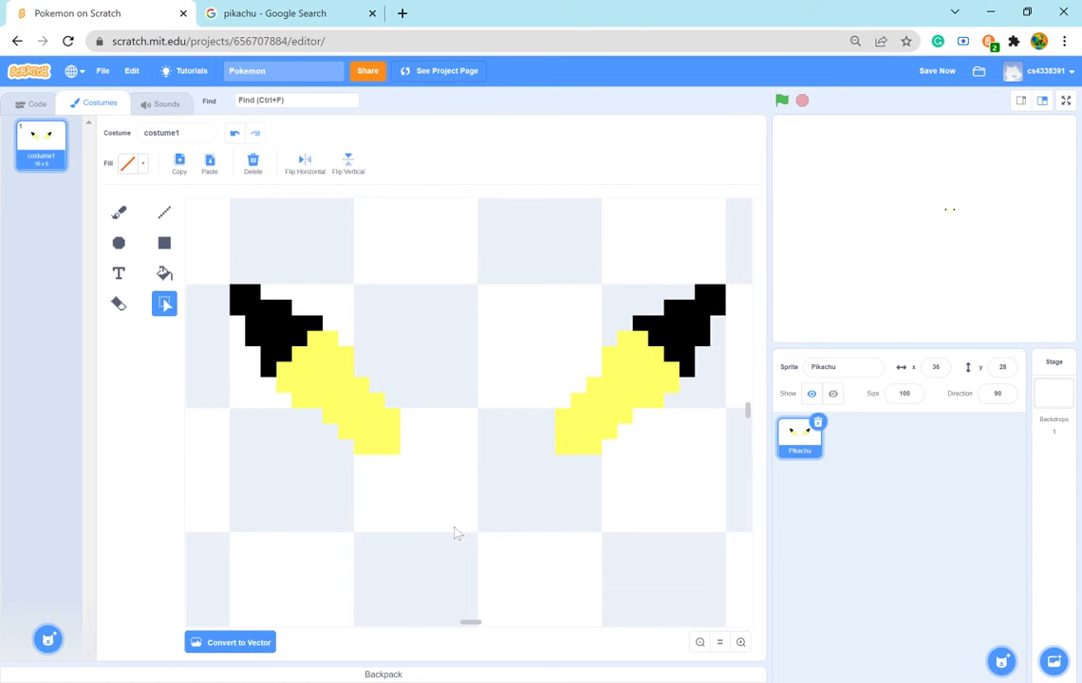
# - Compare the two drawn ears with the Pikachu reference, examining how the head joins them
pyautogui.click(260, 17)
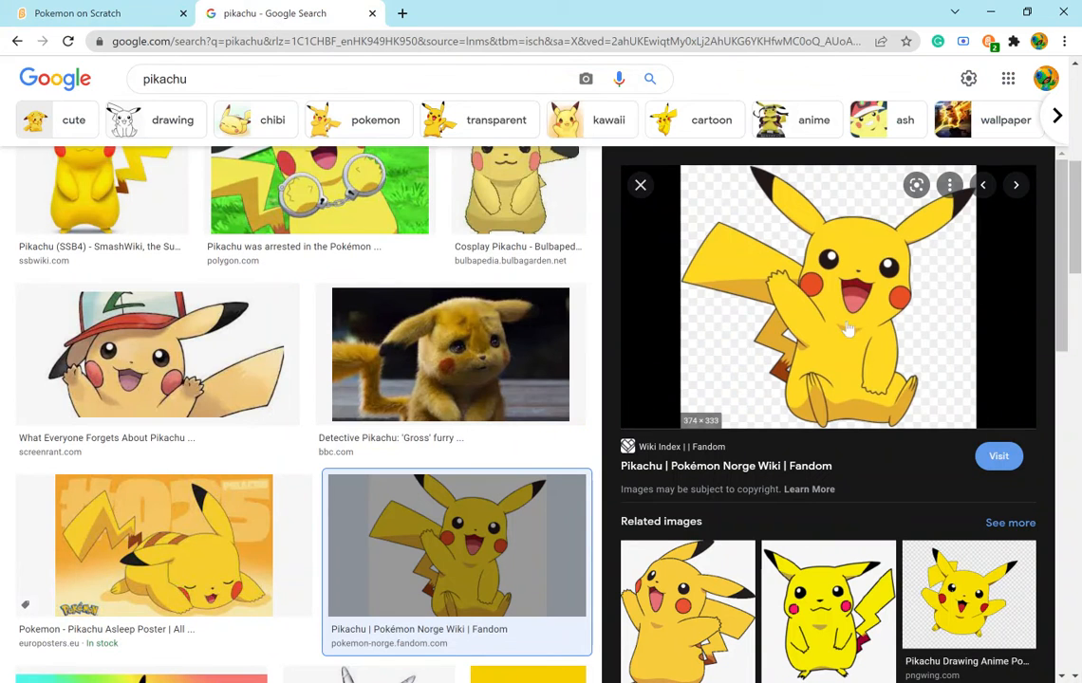
pyautogui.click(95, 14)
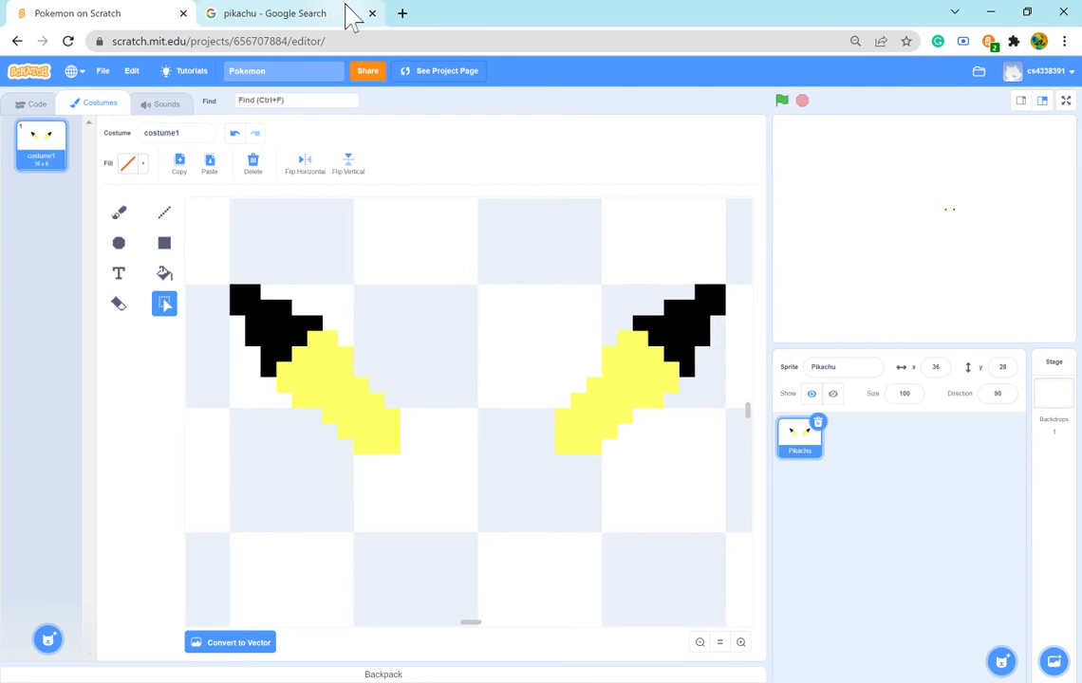
pyautogui.click(353, 16)
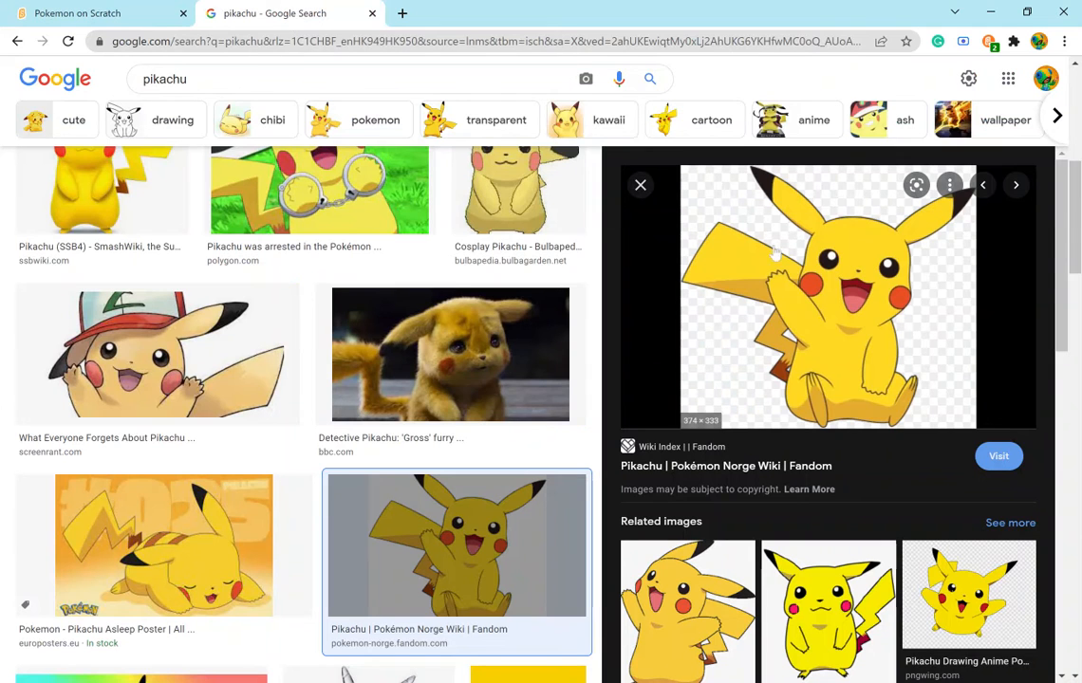
pyautogui.click(80, 13)
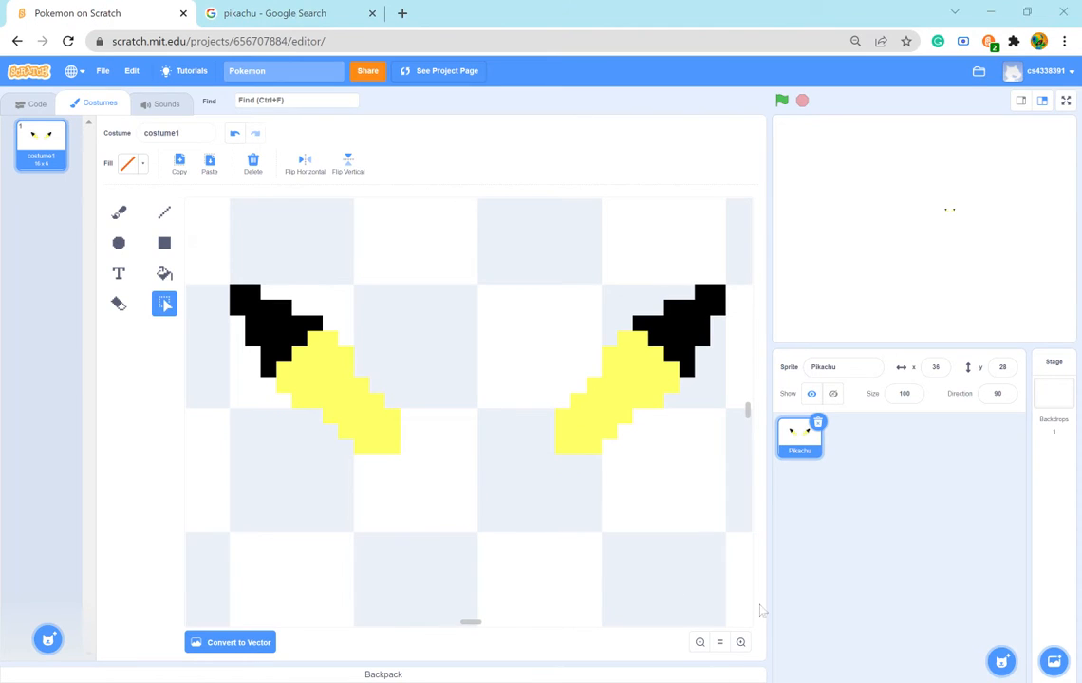
pyautogui.click(307, 15)
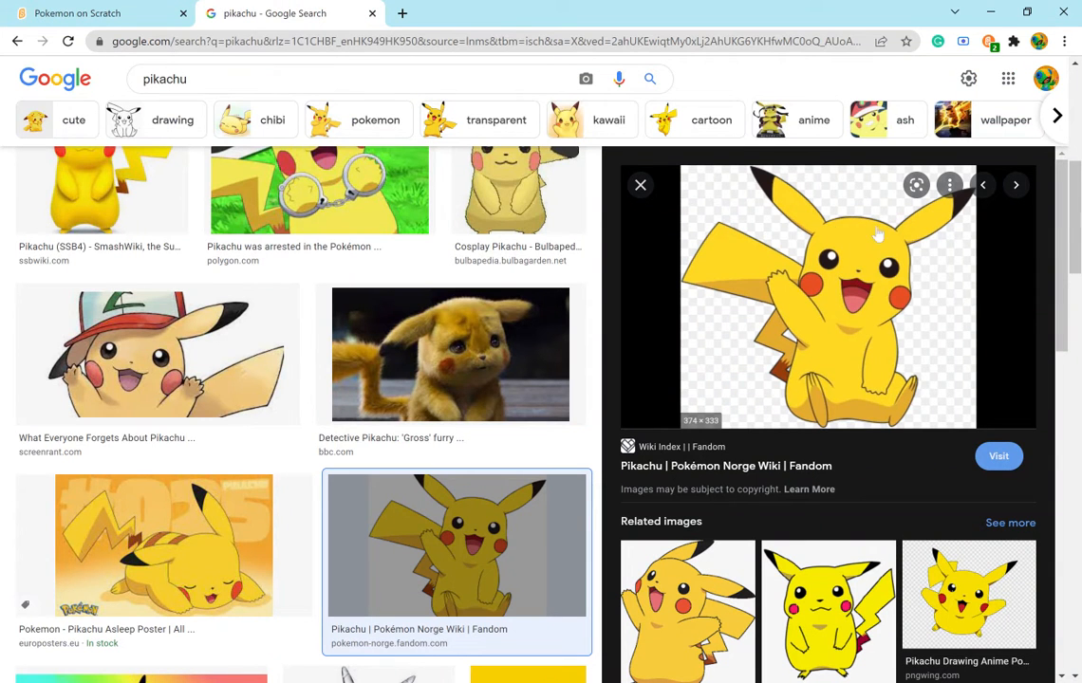
pyautogui.click(95, 14)
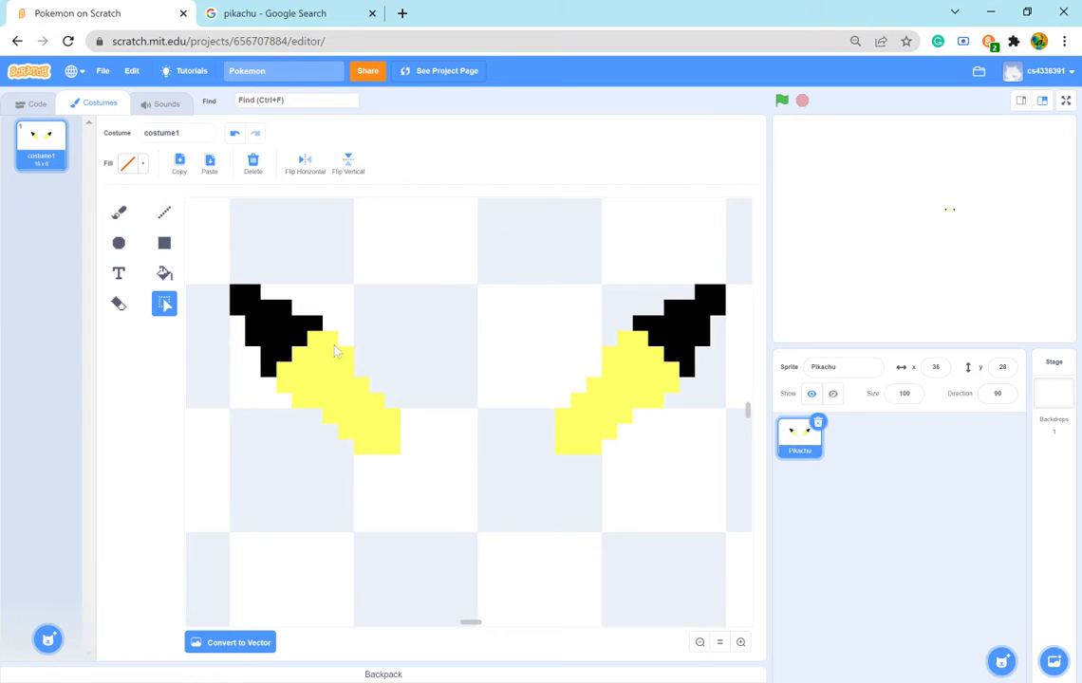
# - Recheck the reference and set the Brush fill to the ears' yellow by sampling it from the left ear
pyautogui.scroll(-3, 365, 500)
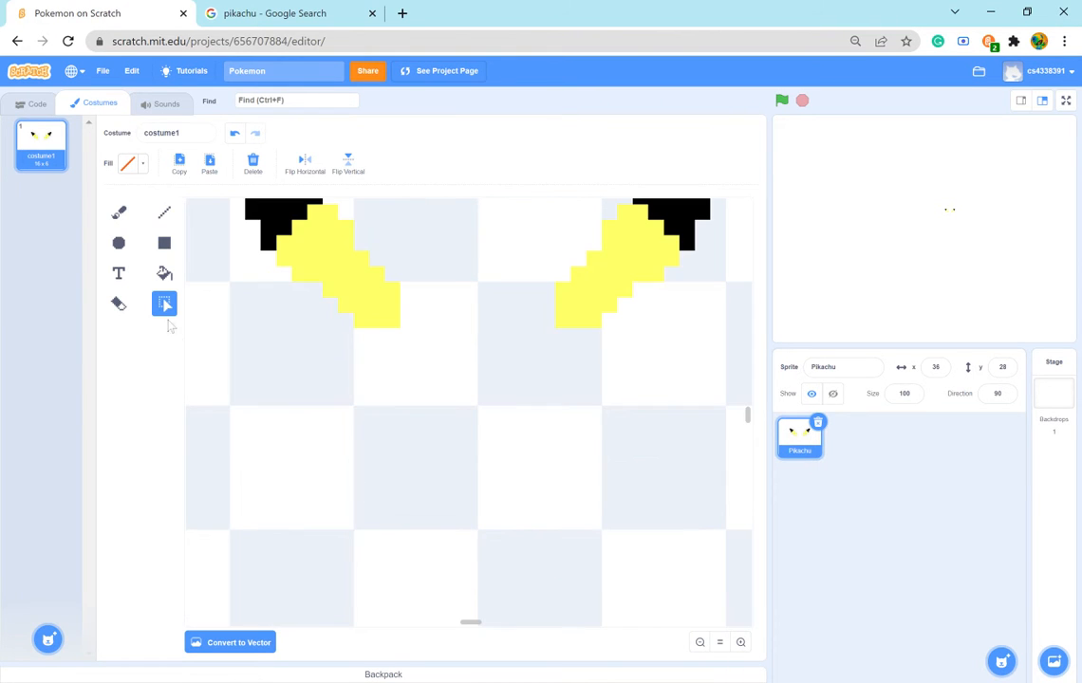
pyautogui.click(118, 212)
pyautogui.click(252, 12)
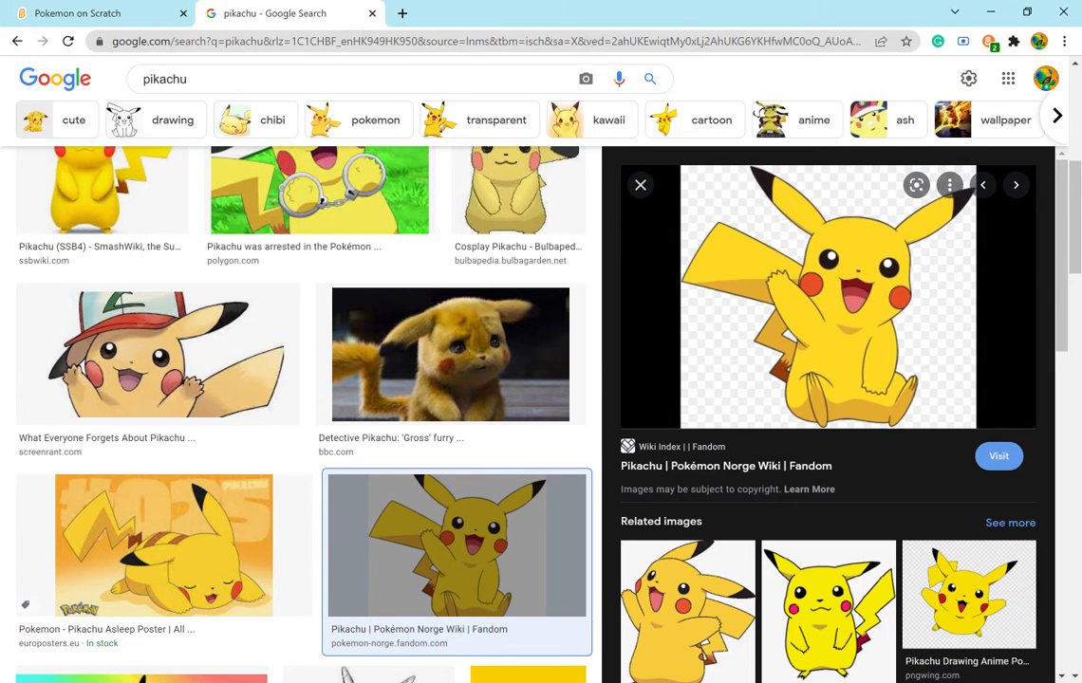
pyautogui.click(76, 14)
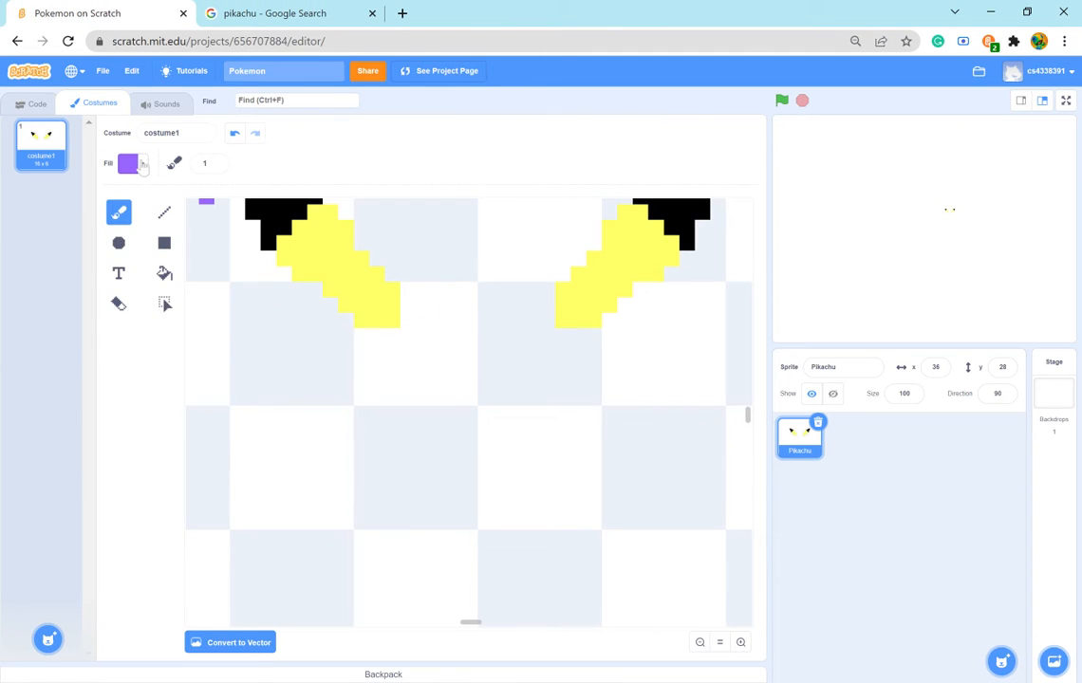
pyautogui.click(129, 163)
pyautogui.click(161, 312)
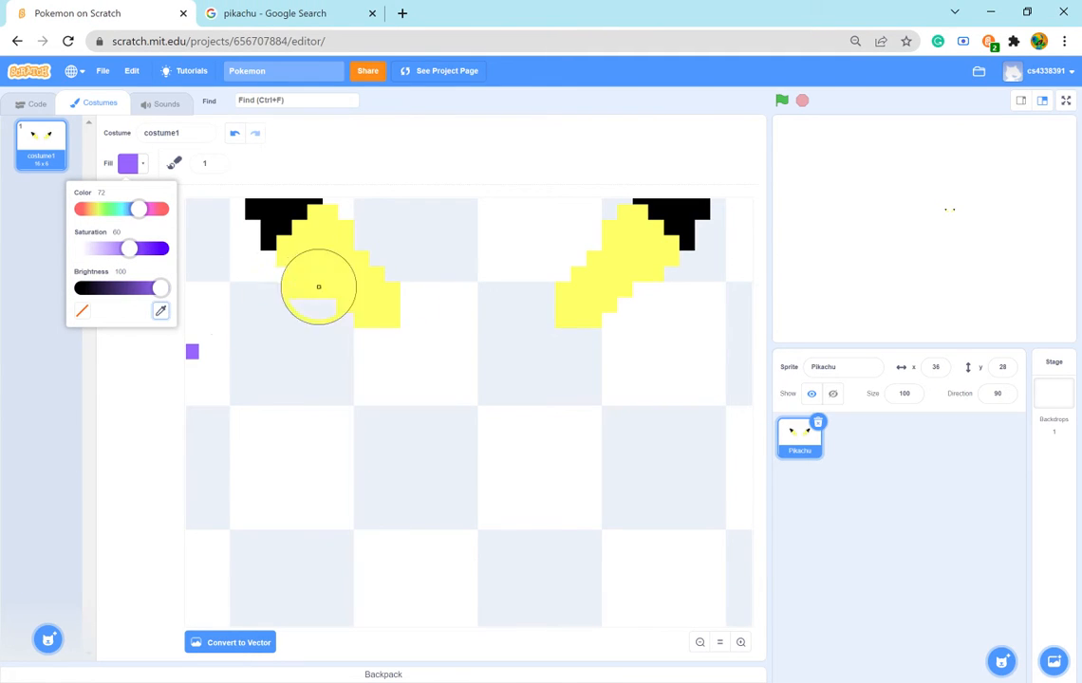
pyautogui.click(316, 280)
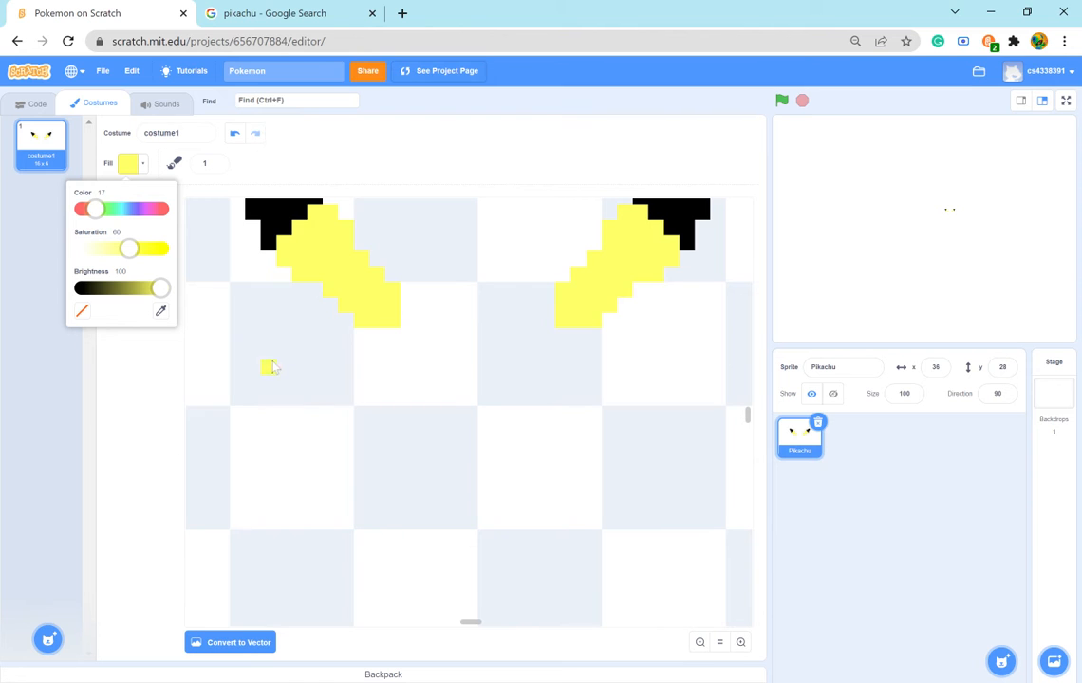
pyautogui.click(179, 175)
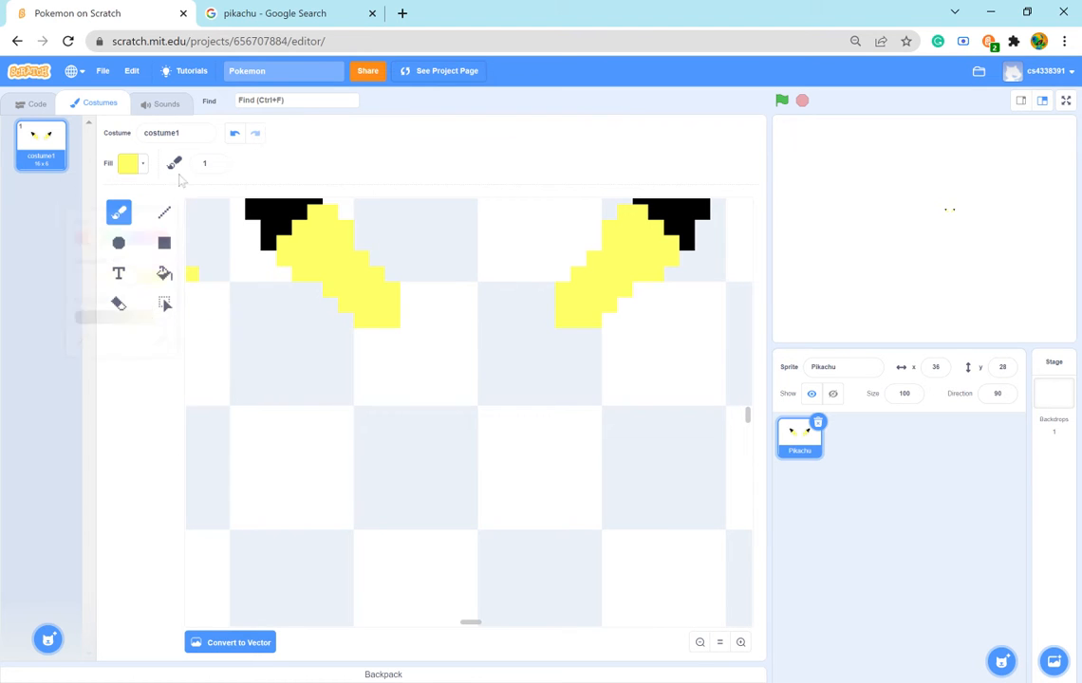
# - Consult the reference and draw a one-pixel yellow head outline rising from the left ear's base to a central peak and down to the right ear
pyautogui.click(365, 341)
pyautogui.click(310, 14)
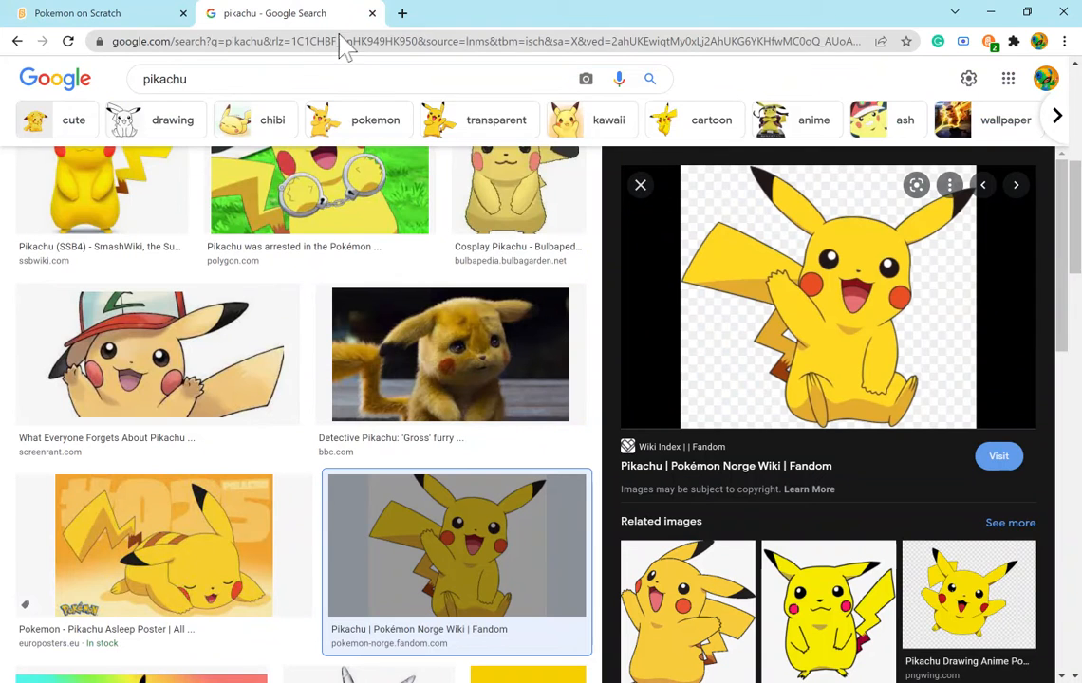
pyautogui.click(21, 17)
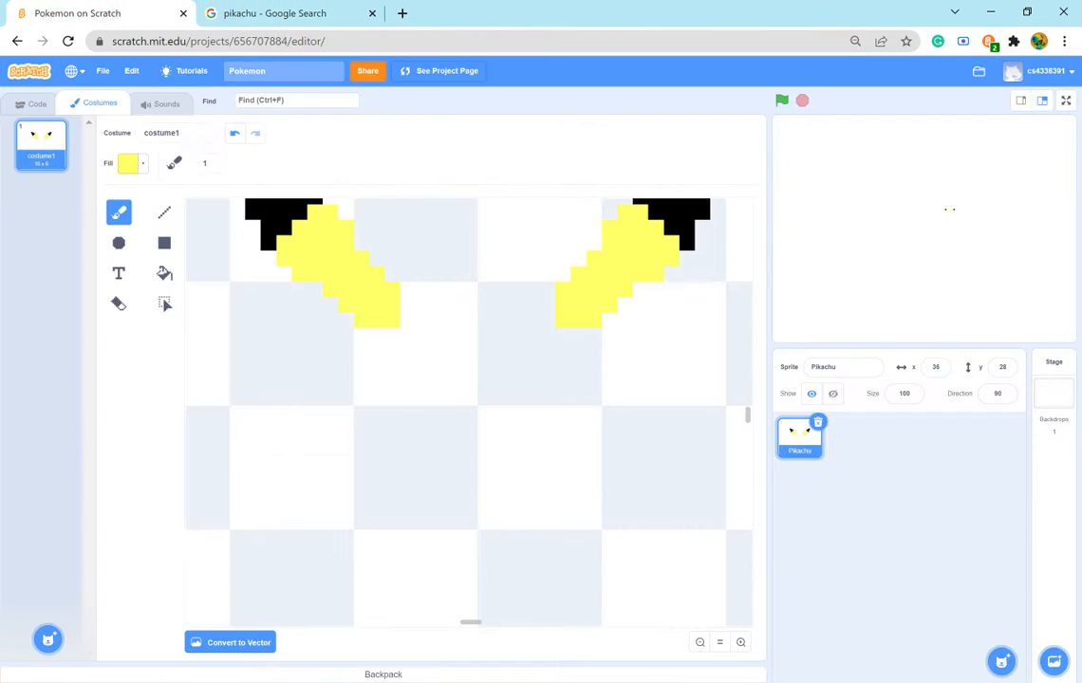
pyautogui.click(423, 305)
pyautogui.moveTo(443, 298); pyautogui.dragTo(472, 296)
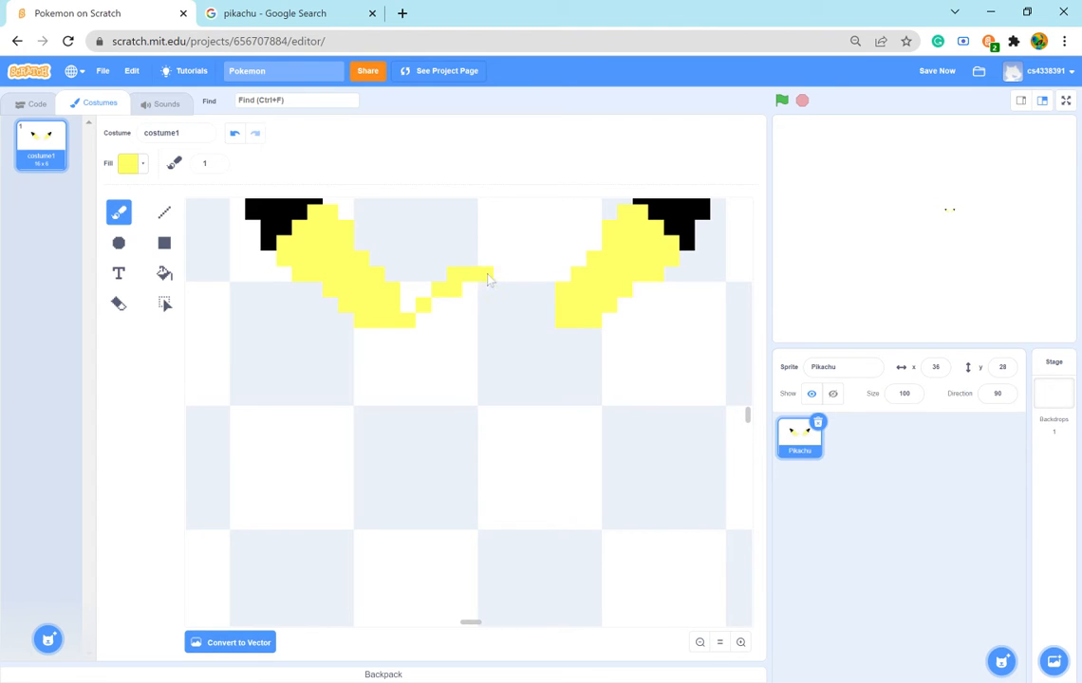
pyautogui.click(485, 271)
pyautogui.moveTo(493, 274); pyautogui.dragTo(513, 278)
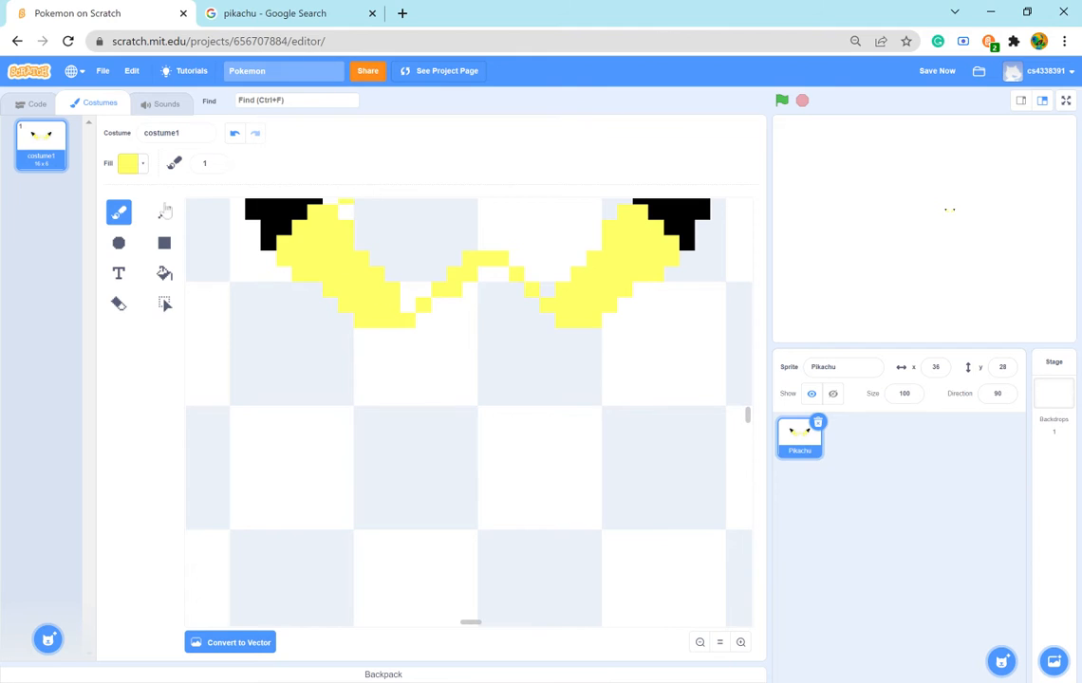
# - Erase the right slope of the head outline and redraw it as a steeper one-pixel yellow diagonal to the right ear's base
pyautogui.click(119, 303)
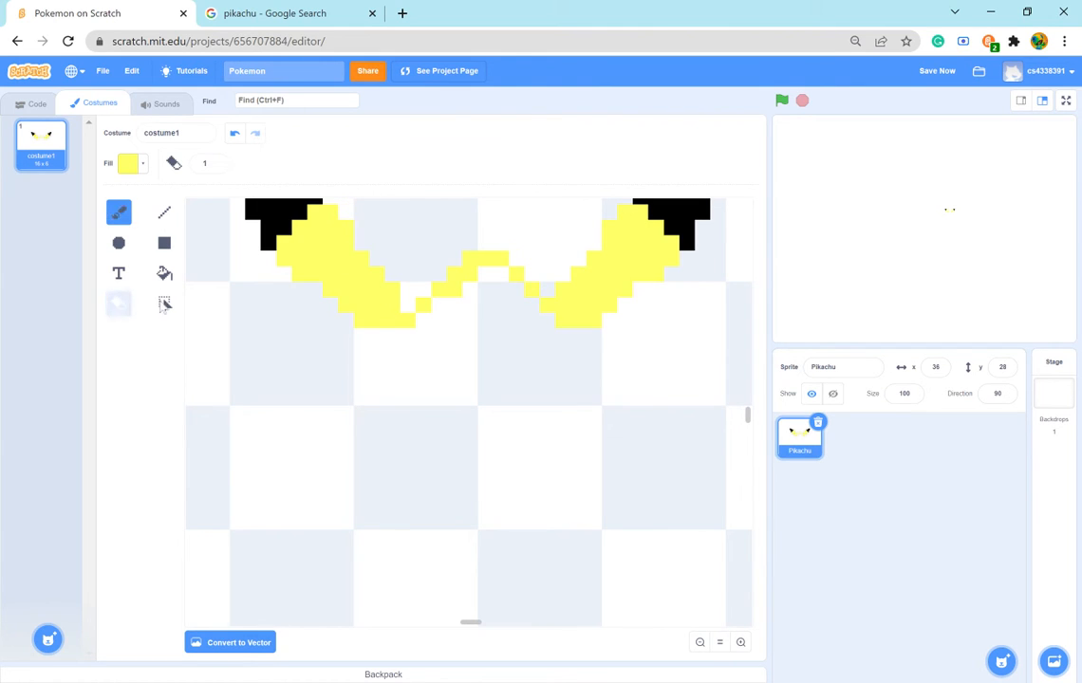
pyautogui.moveTo(501, 261); pyautogui.dragTo(529, 294)
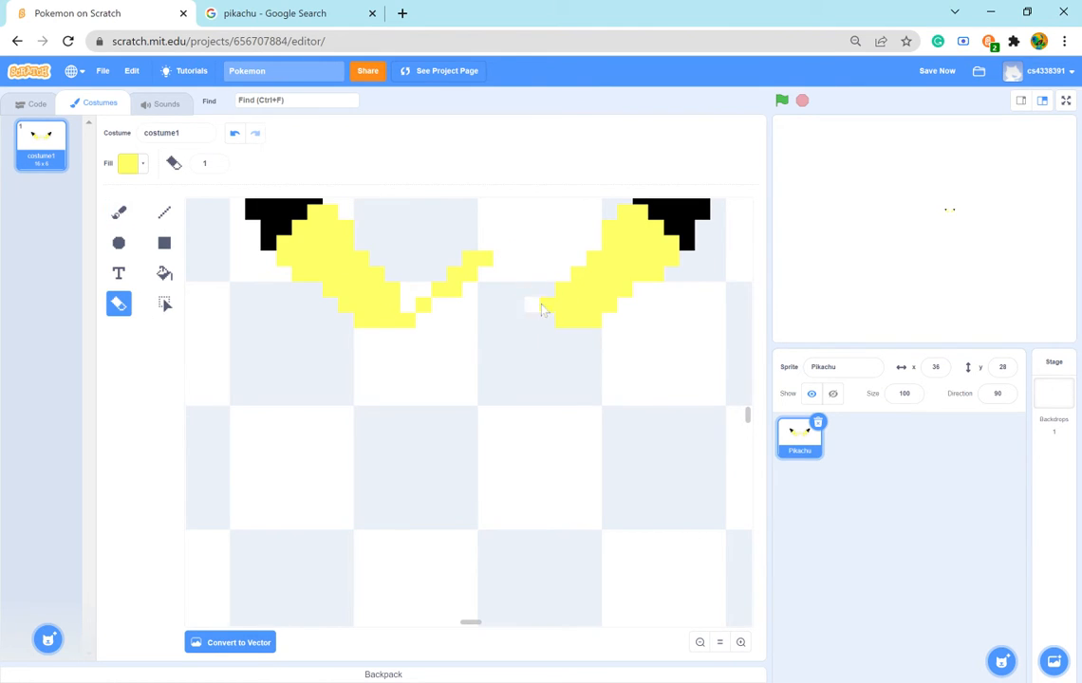
pyautogui.click(118, 212)
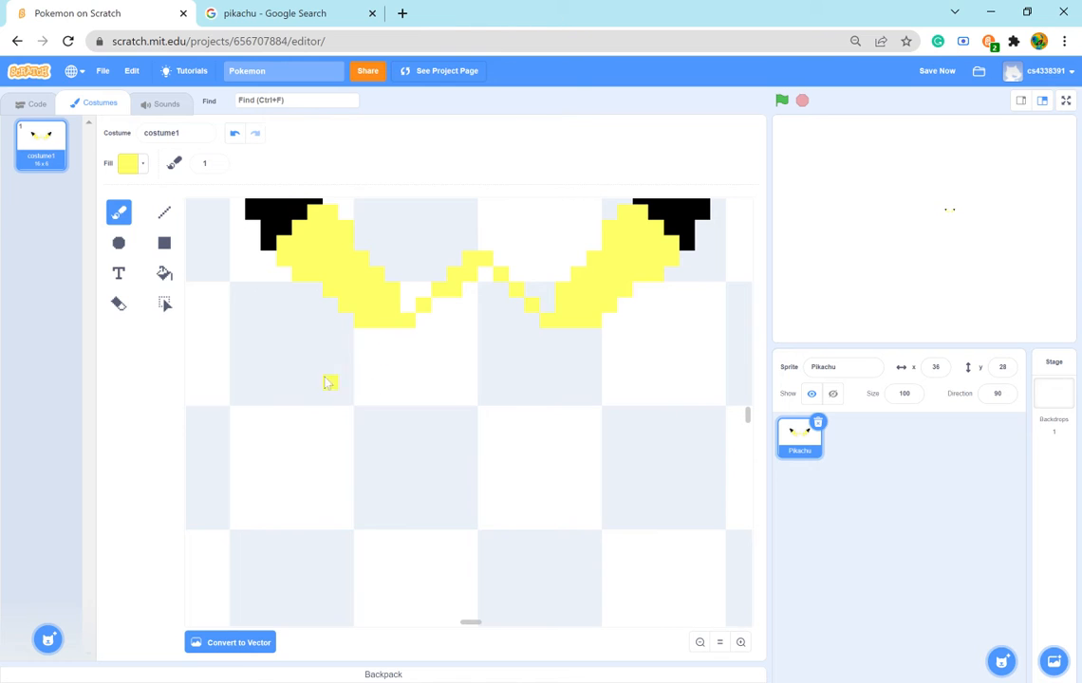
# - Consult the Pikachu reference and fill the area beneath the head's central peak with yellow down to the ears' bases
pyautogui.click(261, 15)
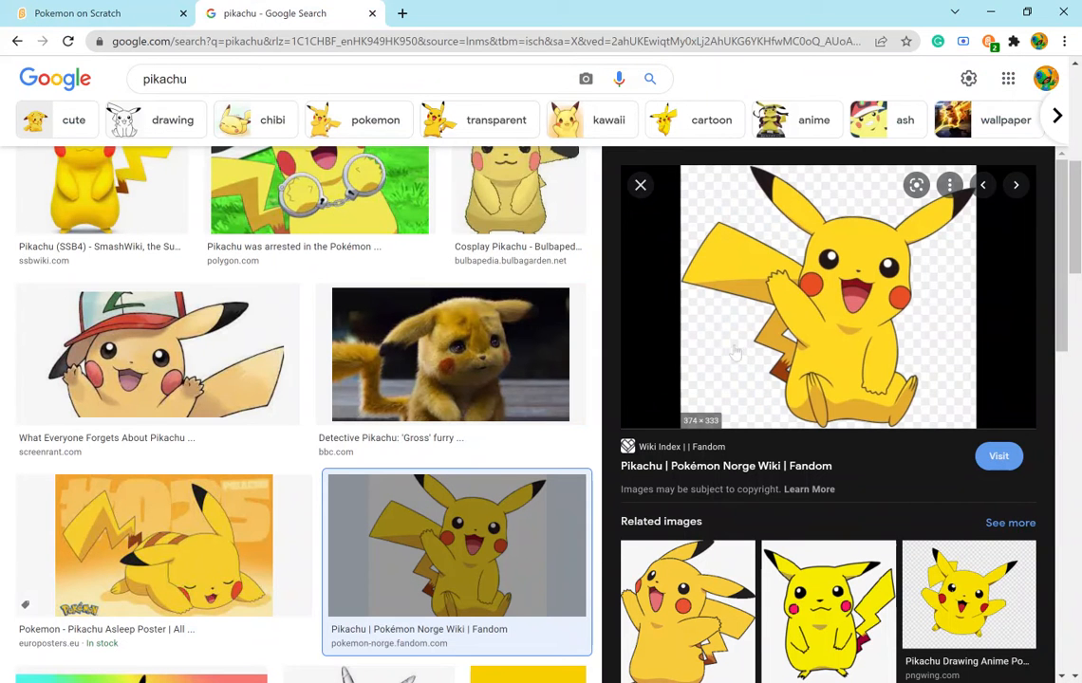
pyautogui.click(106, 13)
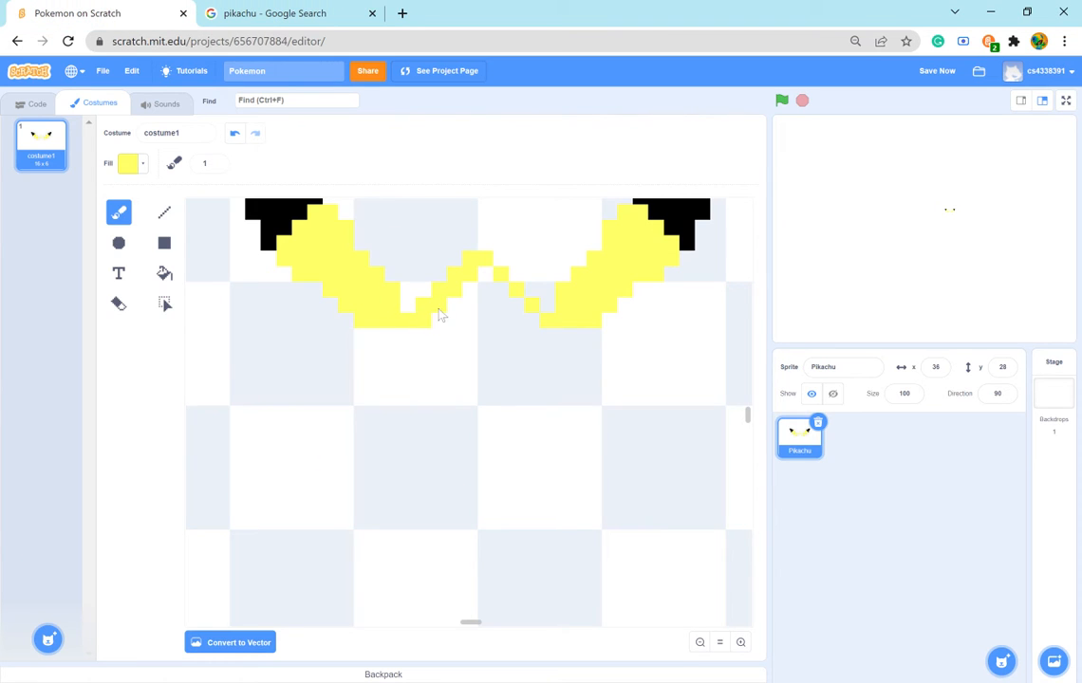
pyautogui.moveTo(440, 315)
pyautogui.mouseDown()
pyautogui.moveTo(453, 322)
pyautogui.moveTo(482, 278)
pyautogui.mouseUp()
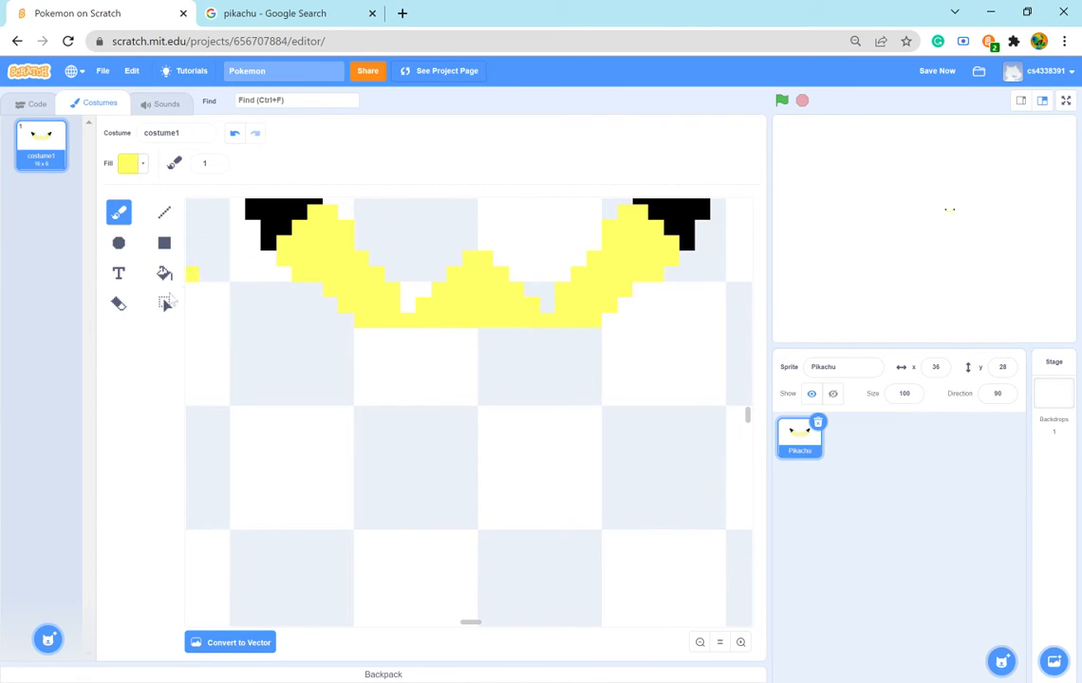
# - Recheck the reference and trim the head's peak with the Eraser into a low bump, two pixels wide above a six-pixel row
pyautogui.click(271, 14)
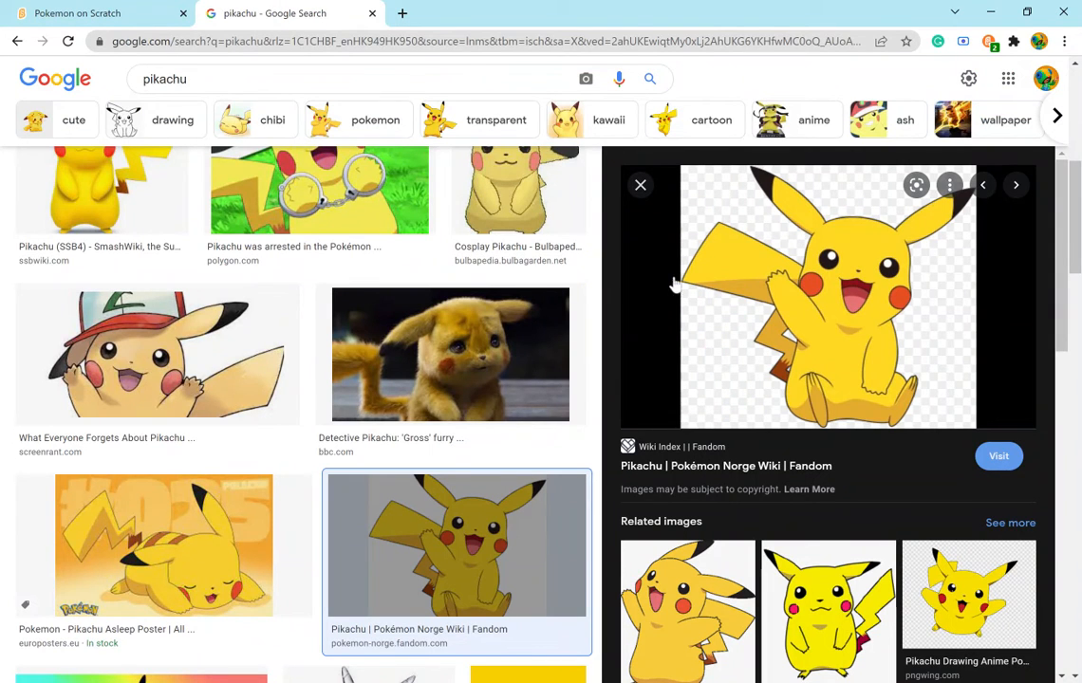
pyautogui.click(117, 14)
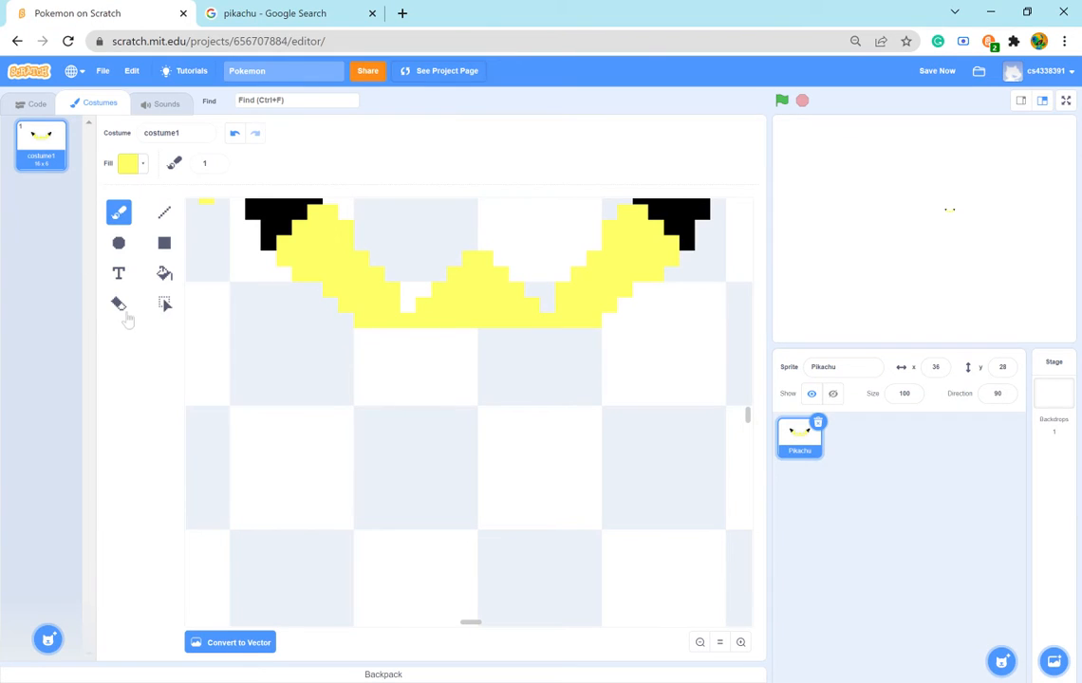
pyautogui.click(119, 304)
pyautogui.click(470, 264)
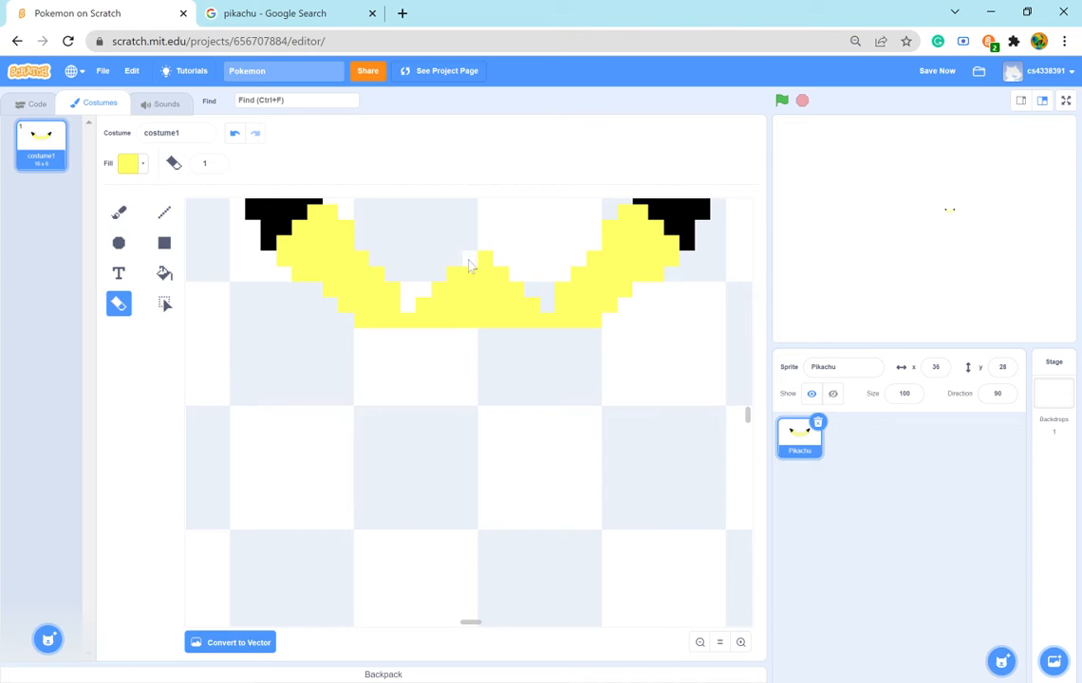
pyautogui.click(497, 273)
pyautogui.click(457, 277)
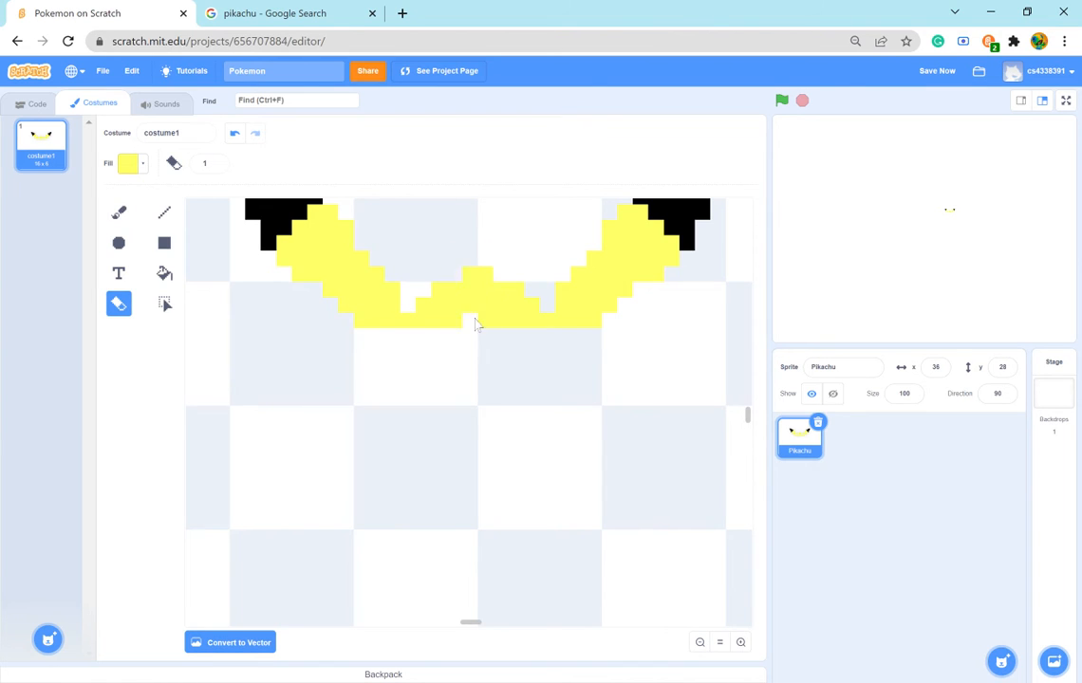
pyautogui.click(444, 292)
pyautogui.click(469, 275)
pyautogui.click(485, 277)
pyautogui.click(453, 292)
pyautogui.click(518, 293)
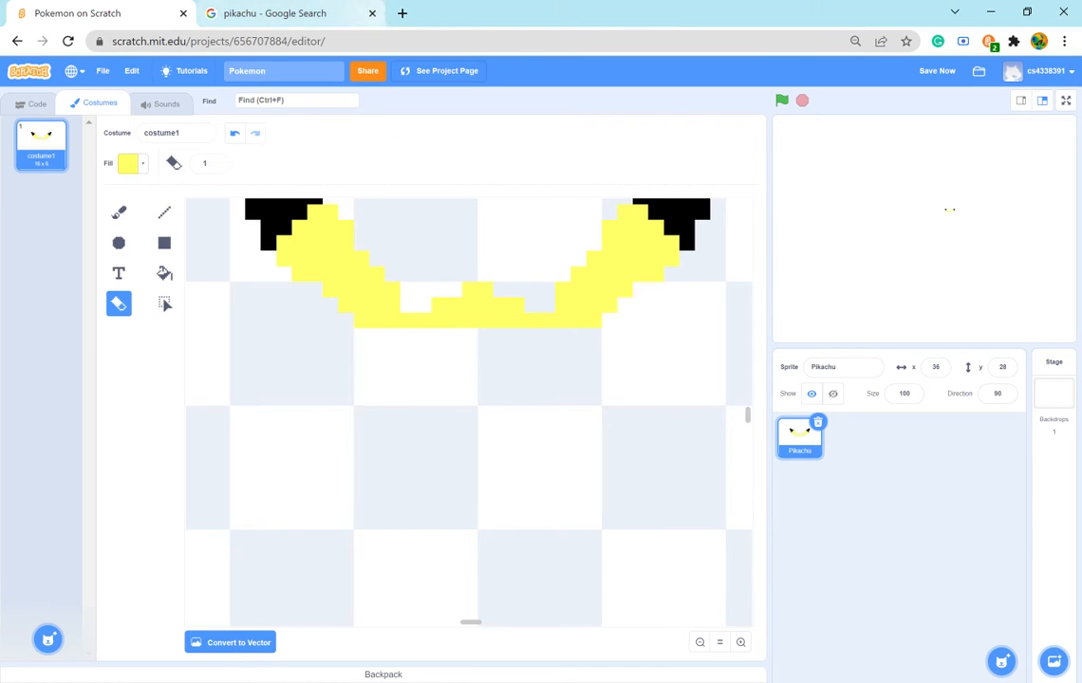
# - Compare the lowered head top with the Pikachu reference and inspect the current fill colour's settings
pyautogui.click(296, 16)
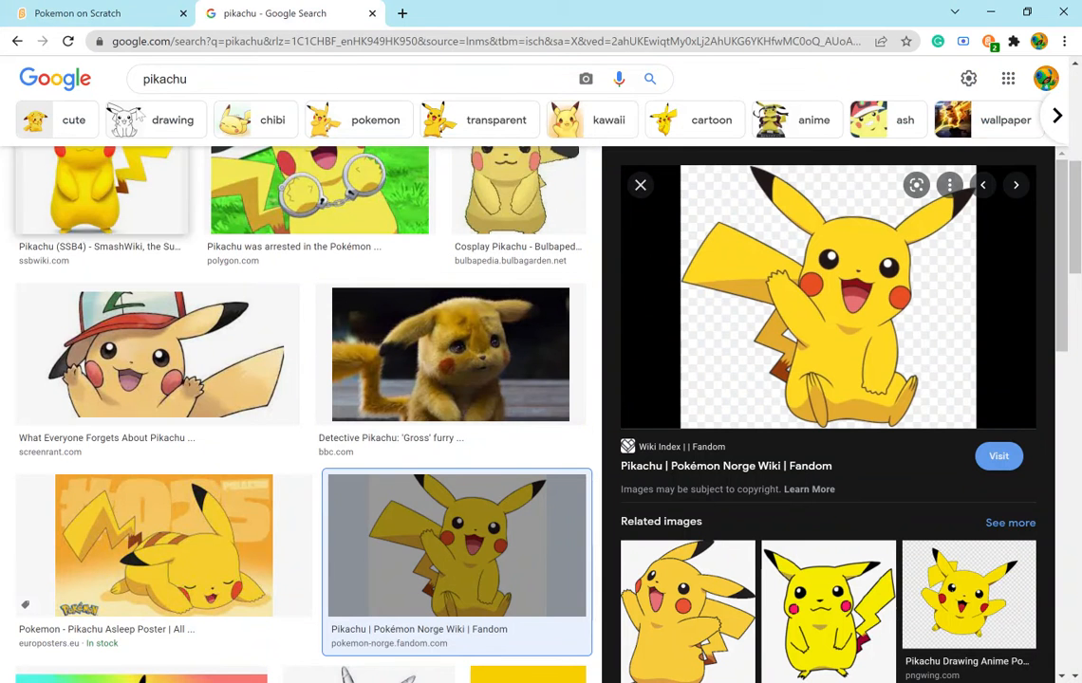
pyautogui.click(121, 17)
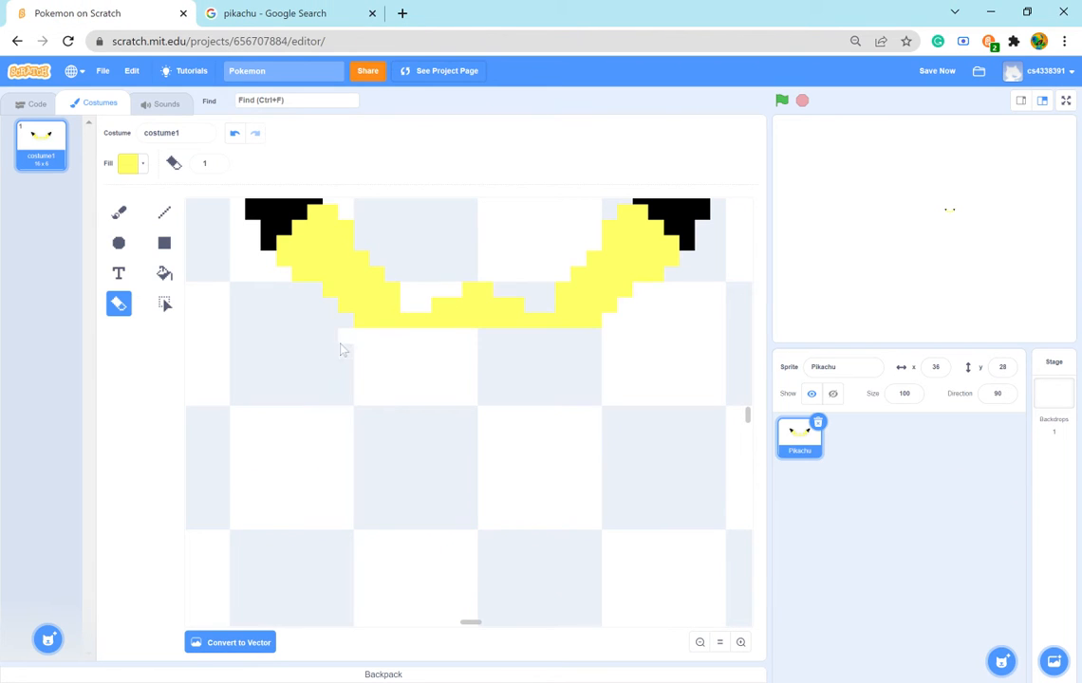
pyautogui.click(284, 13)
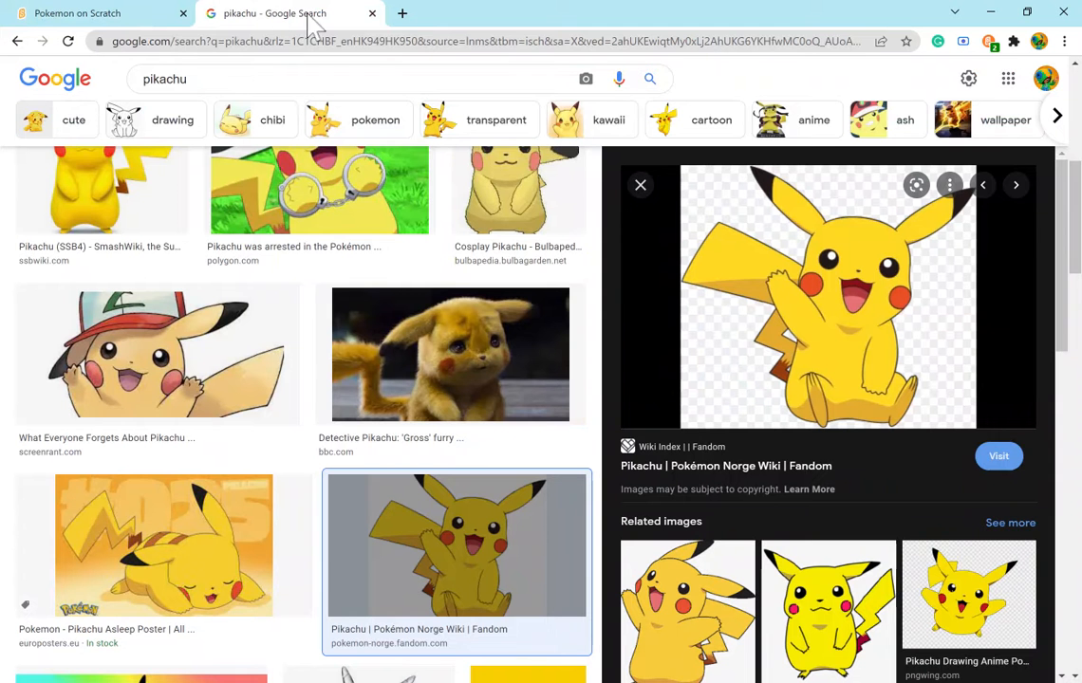
pyautogui.click(79, 19)
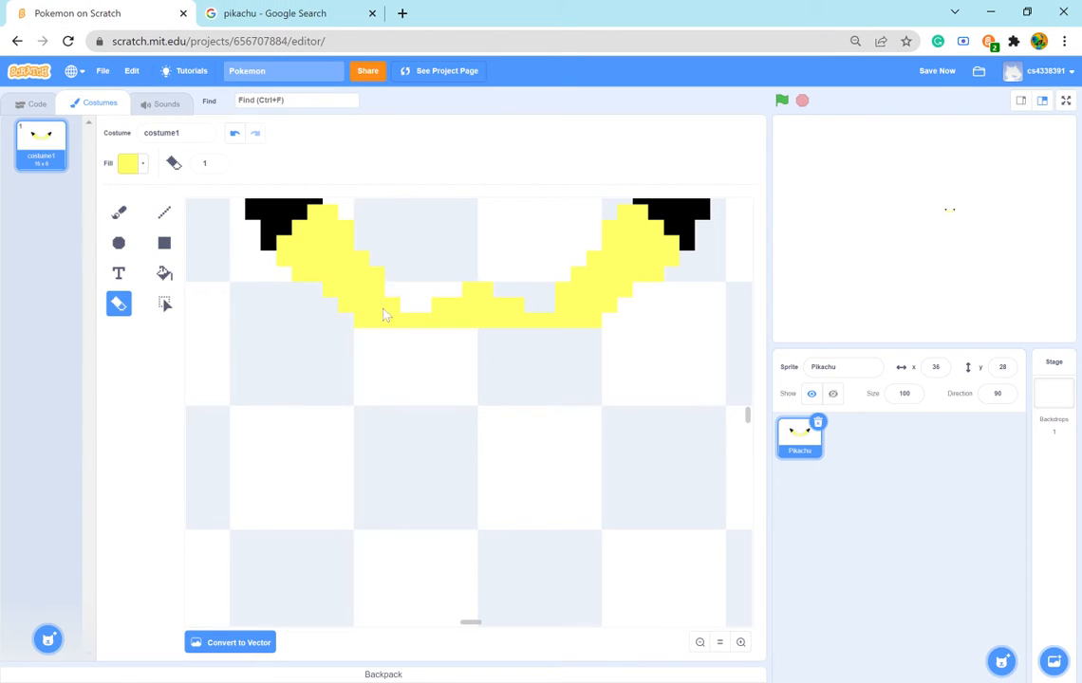
pyautogui.click(133, 163)
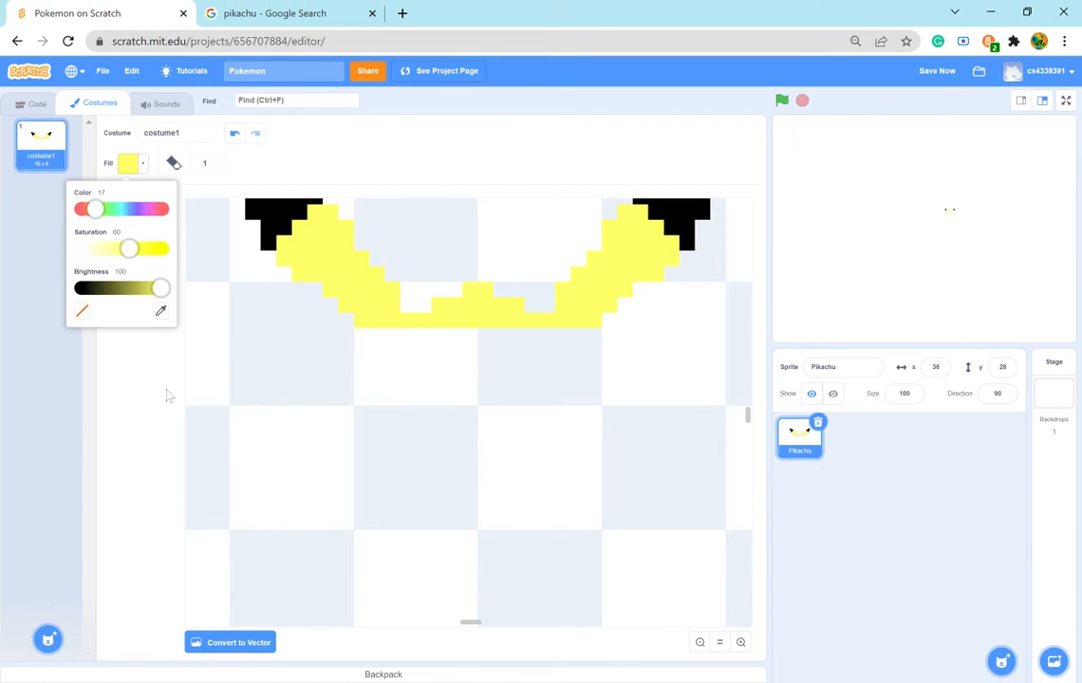
pyautogui.click(172, 372)
# - Following the reference, brush the head's left side in yellow as a diagonal from the left ear's base that continues straight down
pyautogui.click(118, 212)
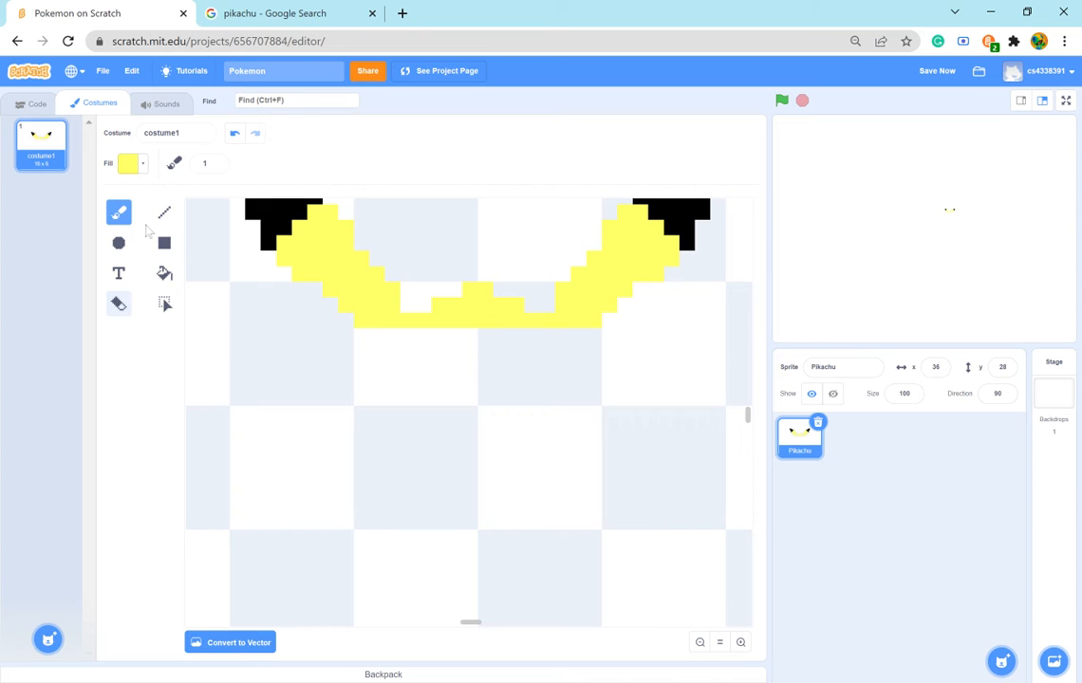
pyautogui.click(360, 335)
pyautogui.click(261, 14)
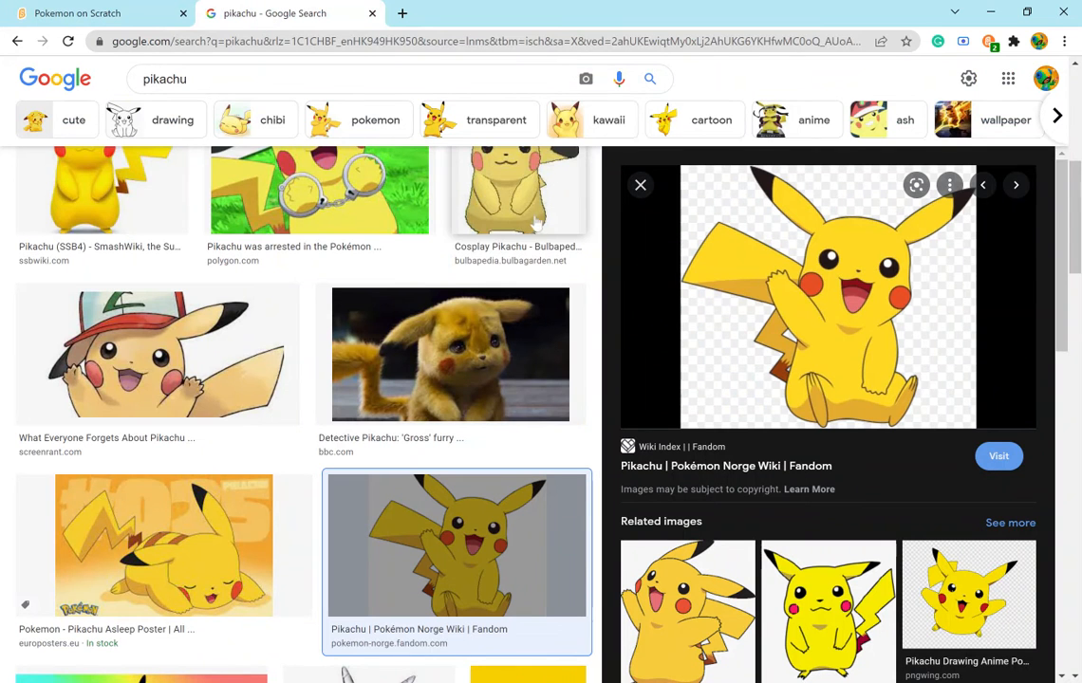
pyautogui.click(166, 13)
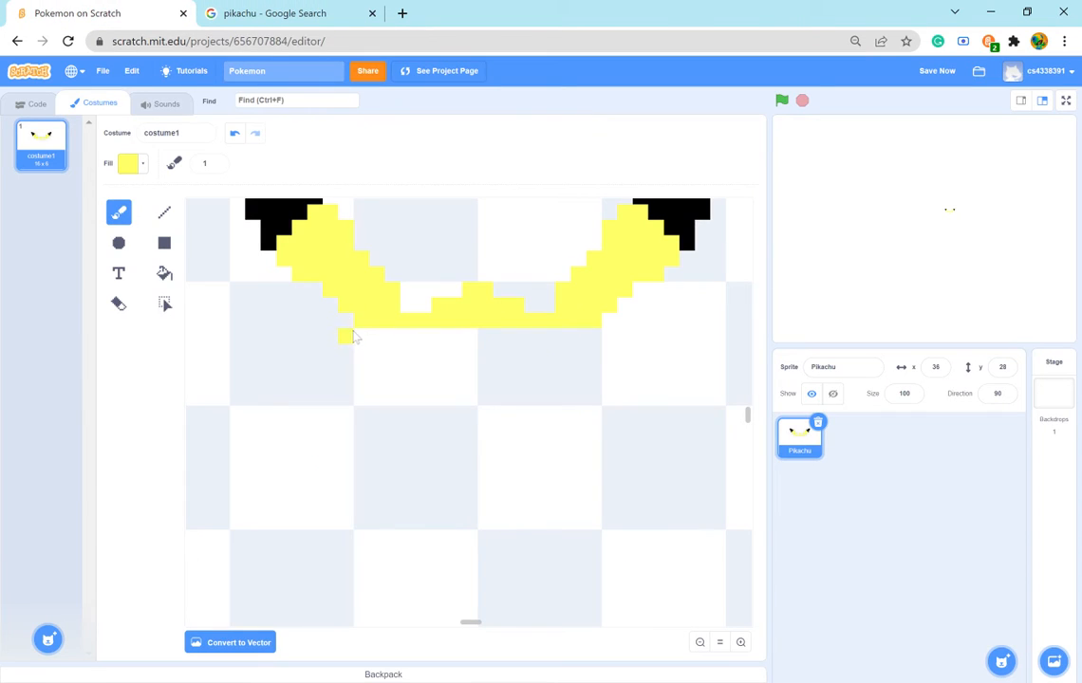
pyautogui.click(211, 16)
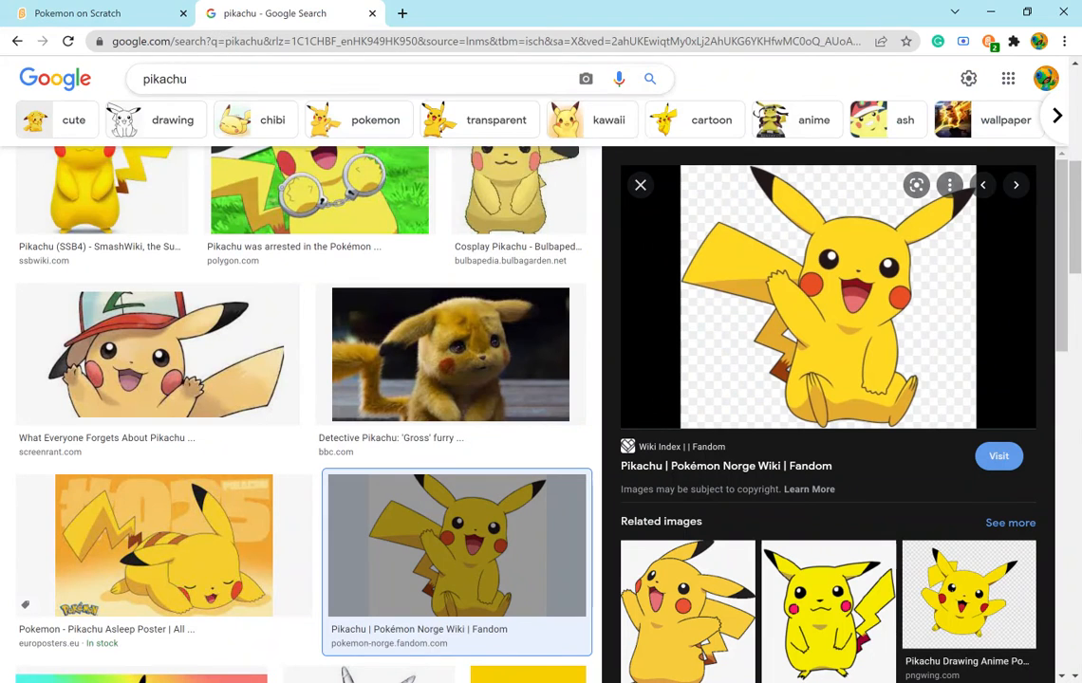
pyautogui.click(43, 16)
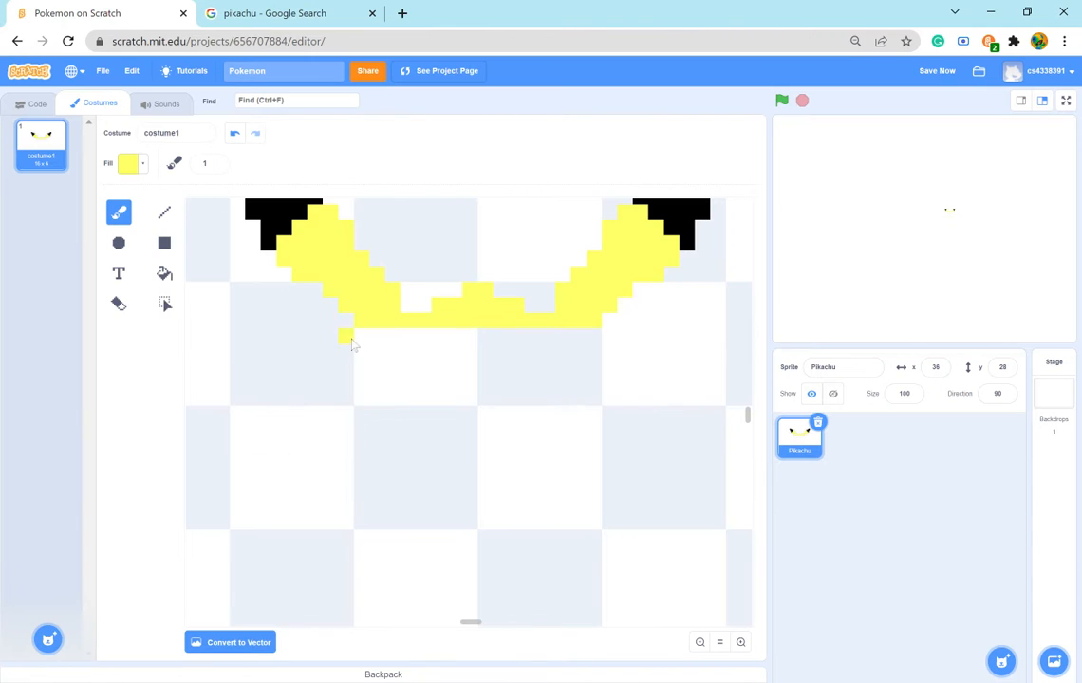
pyautogui.moveTo(362, 334); pyautogui.dragTo(350, 354)
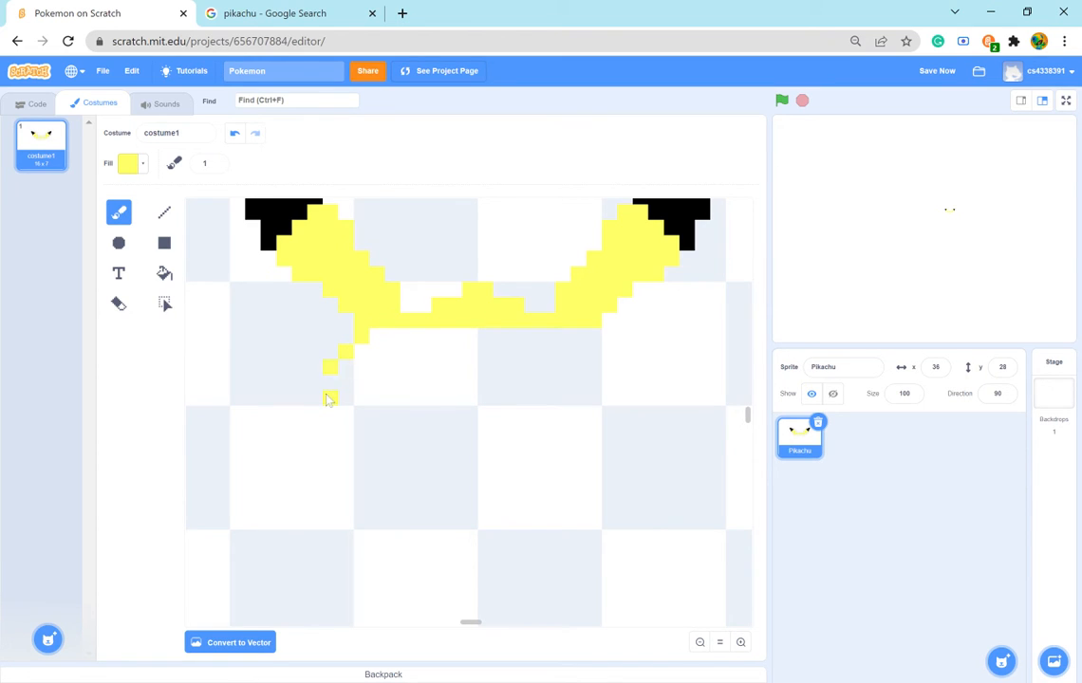
pyautogui.click(344, 12)
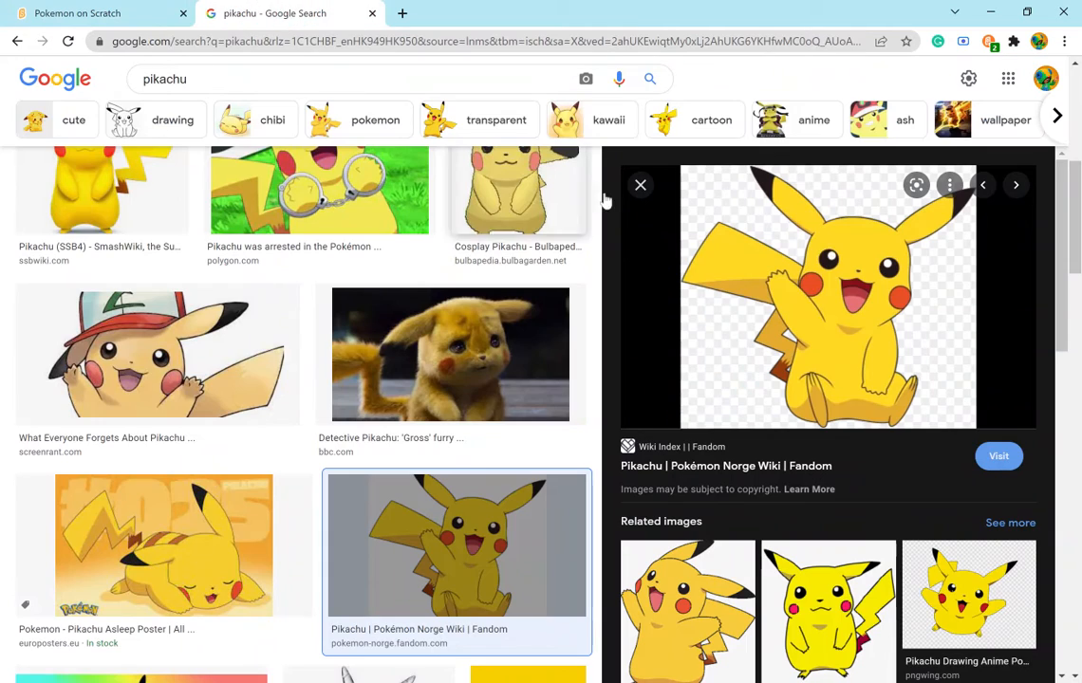
pyautogui.click(78, 12)
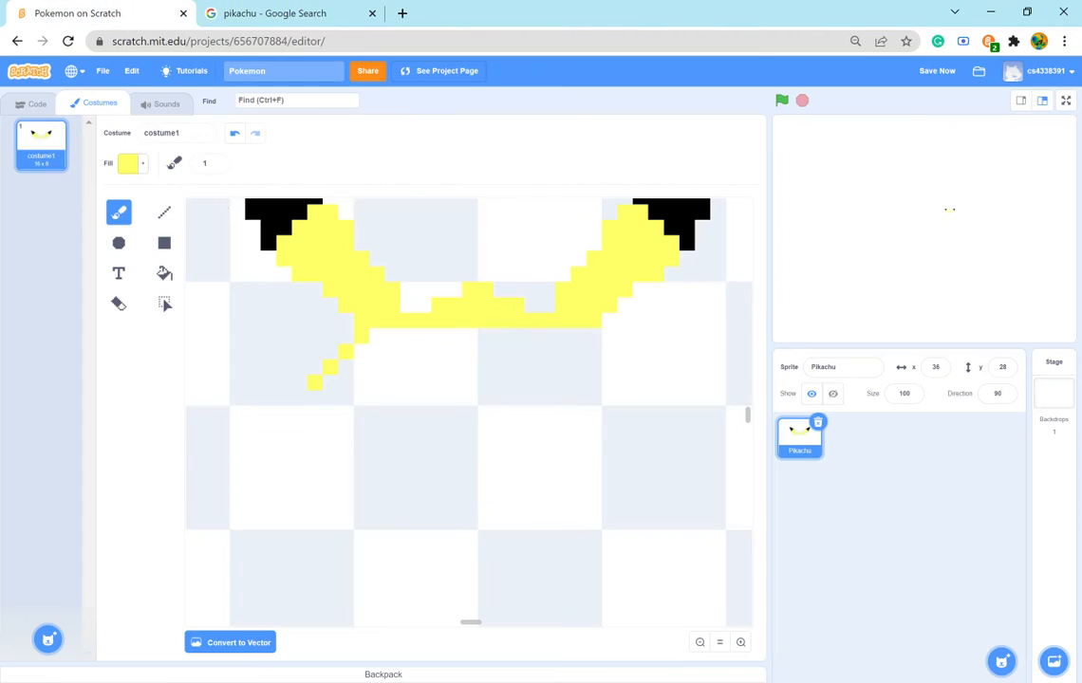
pyautogui.click(315, 417)
# - Recheck the reference and extend the head's left side downward, bulging outward into the cheek and curving back in
pyautogui.click(283, 15)
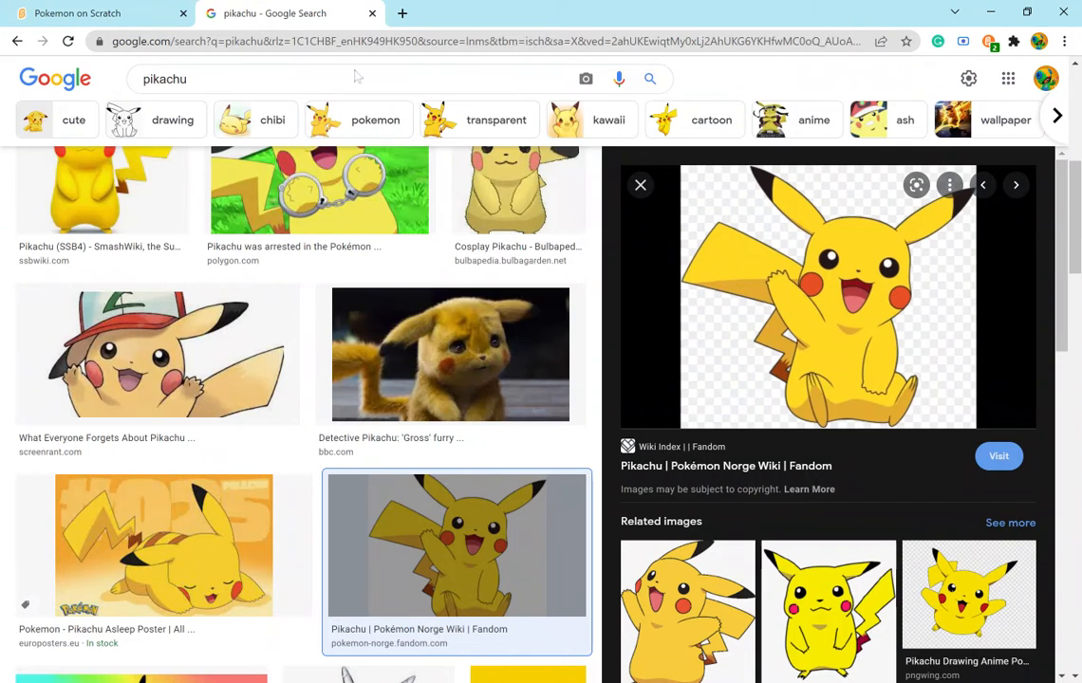
pyautogui.click(74, 13)
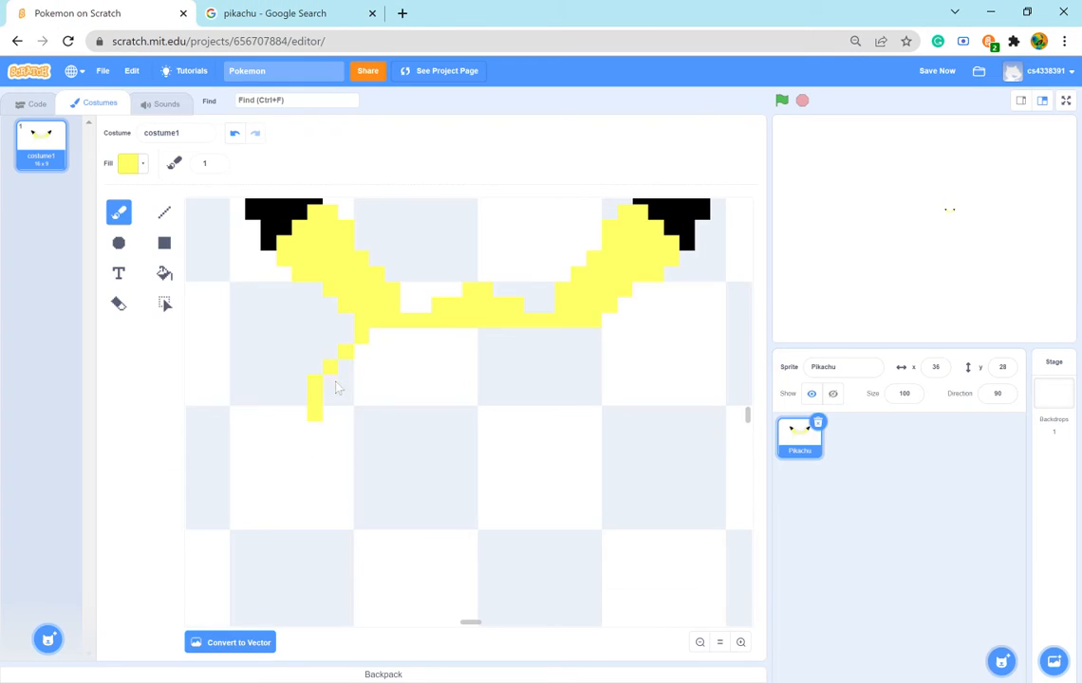
pyautogui.click(313, 433)
pyautogui.click(303, 447)
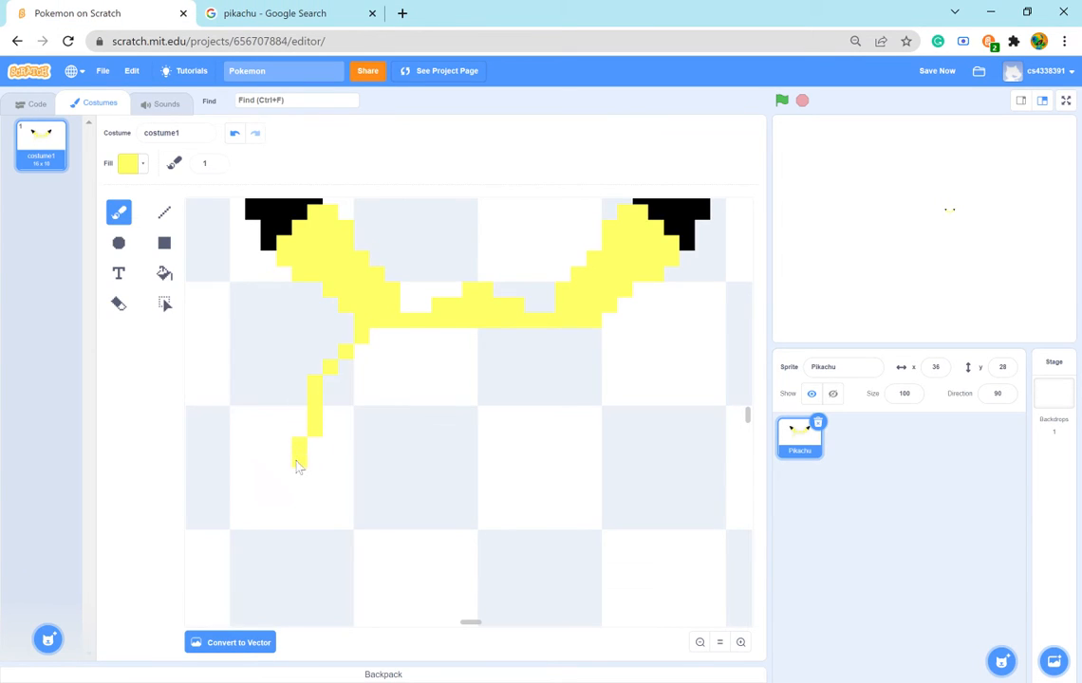
pyautogui.click(290, 465)
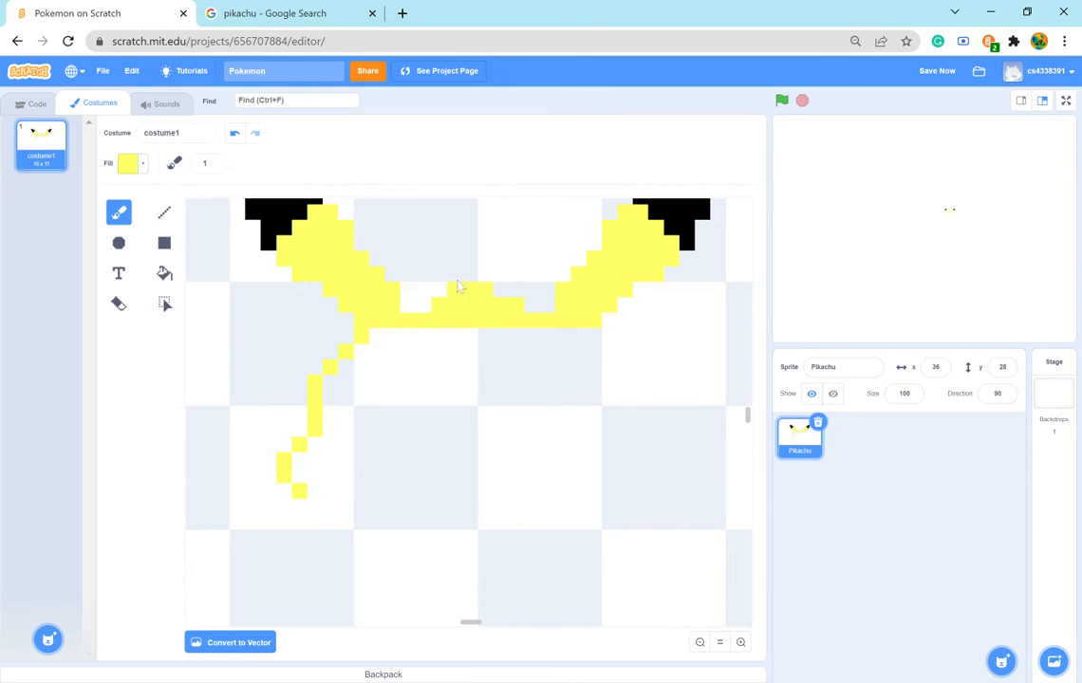
# - Consult the reference and continue the left cheek's lower edge one yellow pixel diagonally inward
pyautogui.click(300, 17)
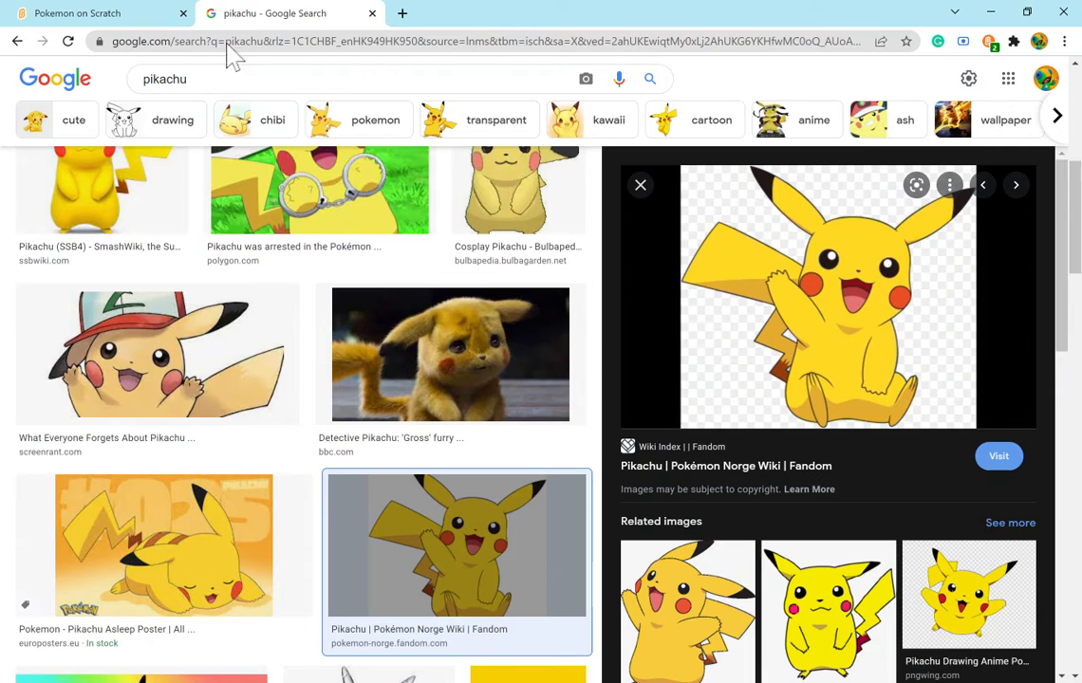
pyautogui.click(105, 13)
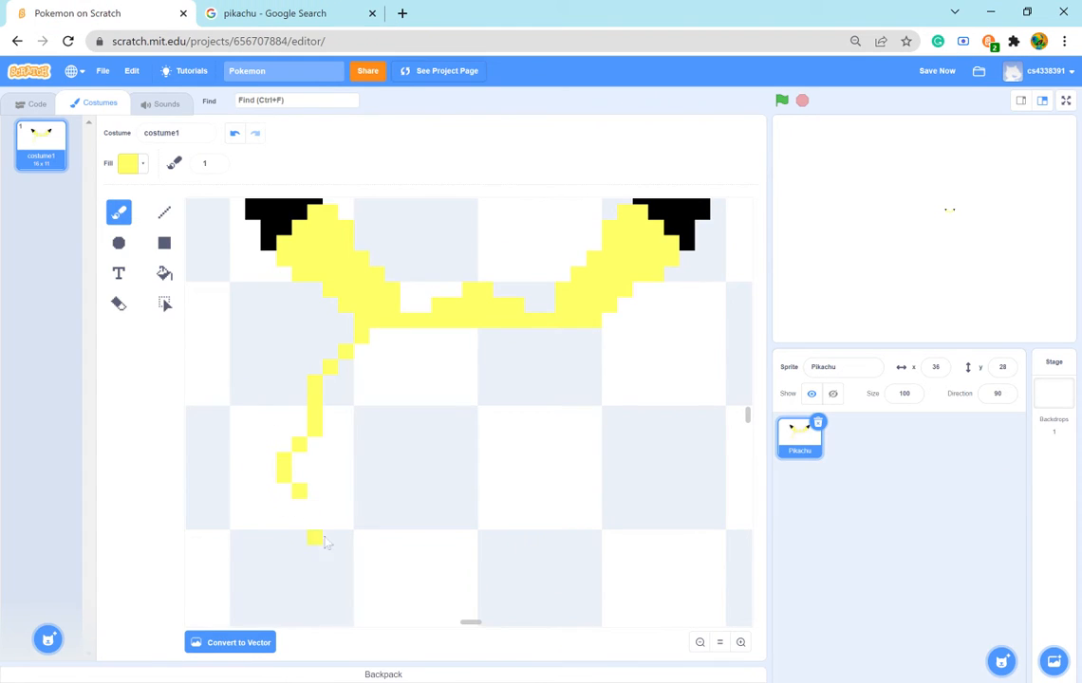
pyautogui.scroll(-3, 314, 494)
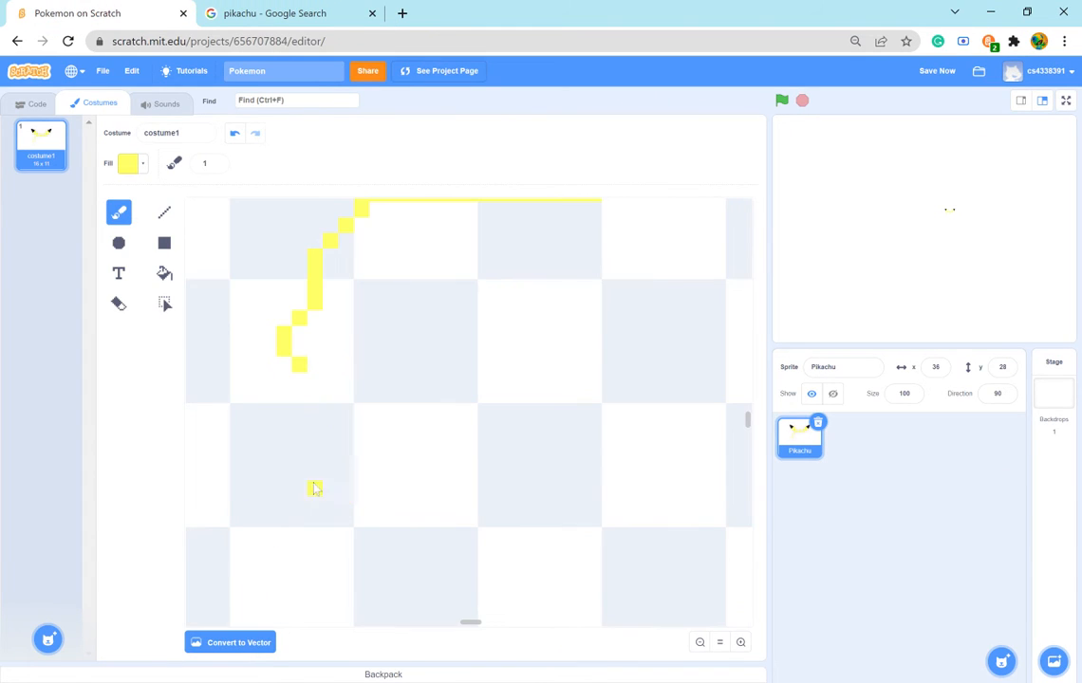
pyautogui.click(314, 380)
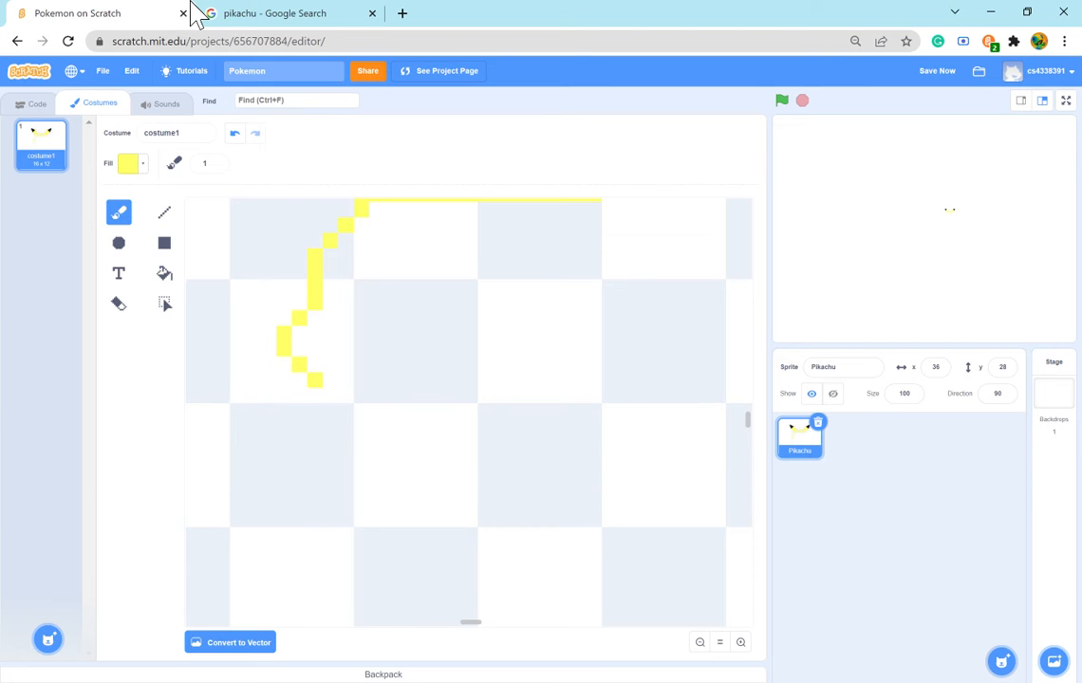
pyautogui.click(220, 13)
pyautogui.click(47, 15)
pyautogui.click(592, 681)
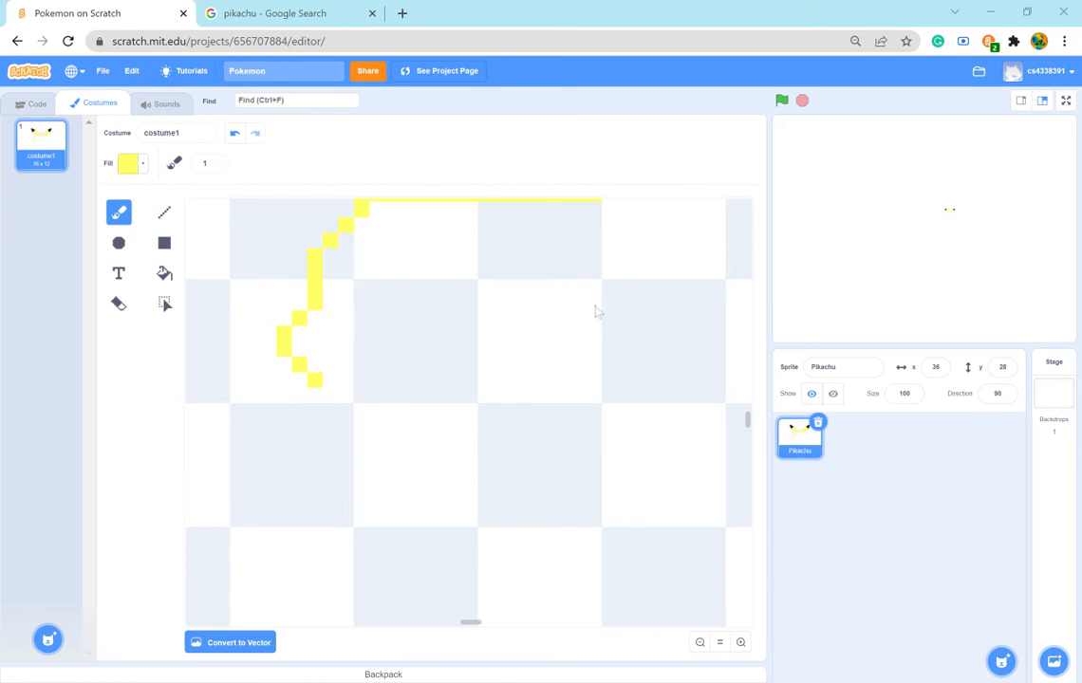
pyautogui.click(278, 14)
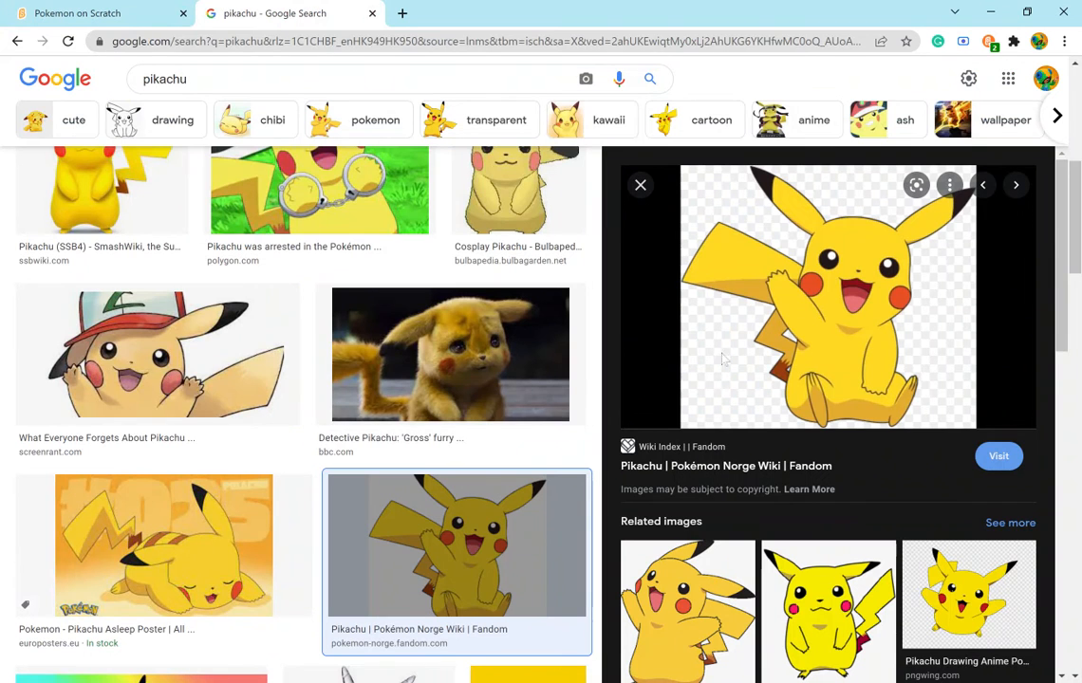
pyautogui.click(103, 15)
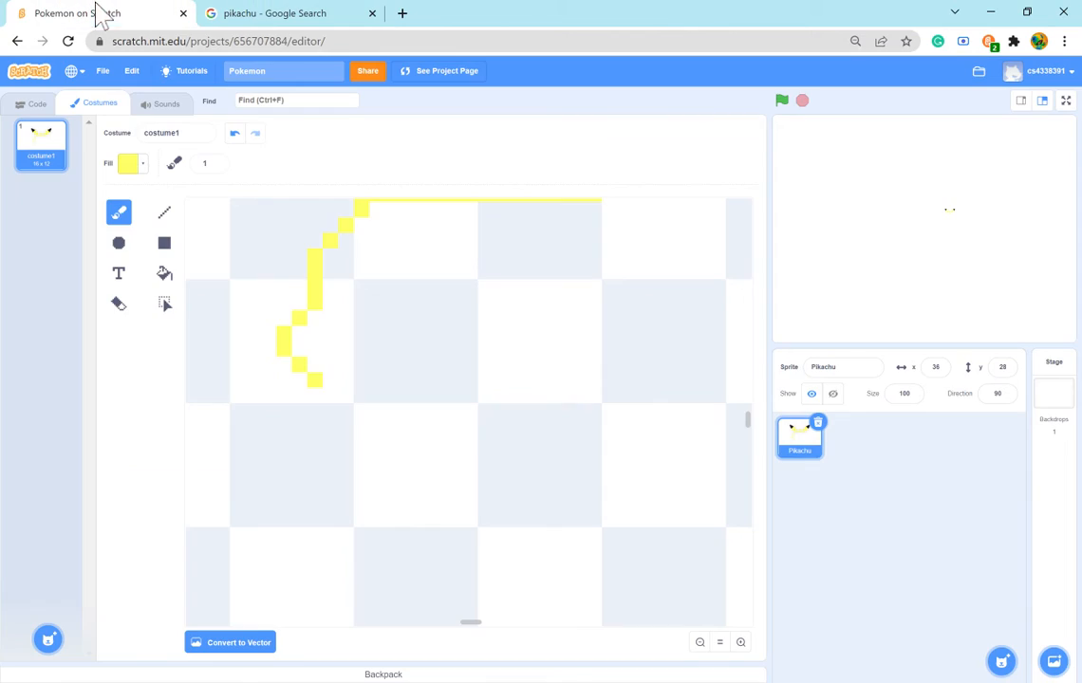
pyautogui.click(318, 394)
pyautogui.hotkey('ctrl', 'z')
pyautogui.click(319, 399)
pyautogui.hotkey('ctrl', 'z')
# - Thicken the left cheek's lower curve on its outer side and continue the yellow outline diagonally inward toward the chin
pyautogui.click(286, 364)
pyautogui.click(298, 378)
pyautogui.click(303, 396)
pyautogui.hotkey('ctrl', 'z')
pyautogui.click(311, 397)
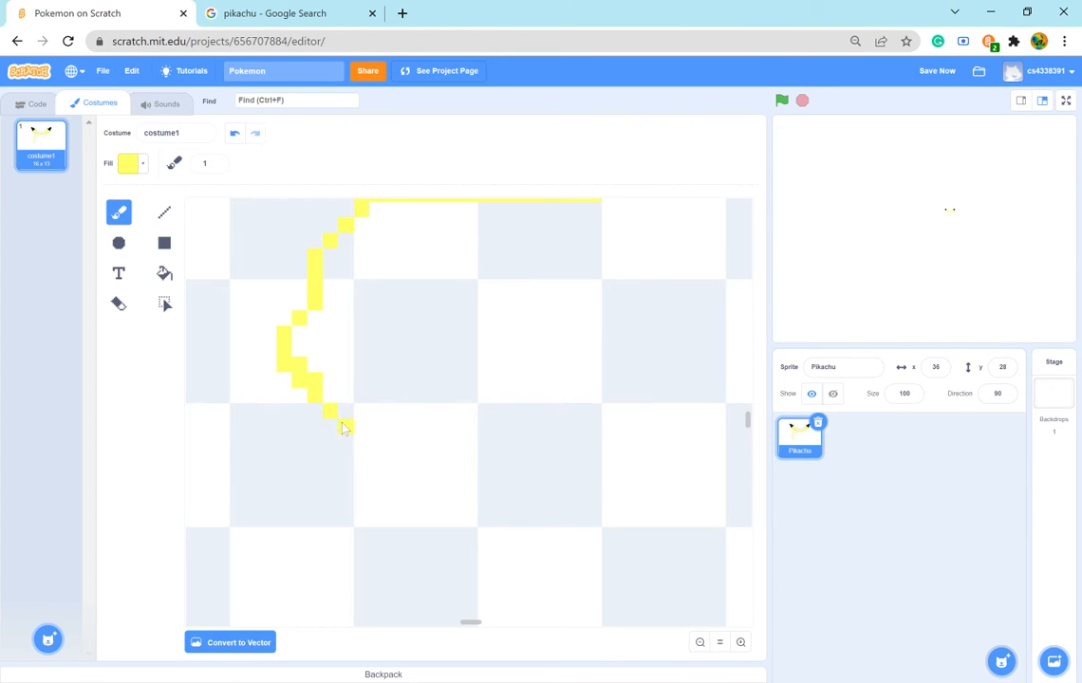
pyautogui.click(438, 288)
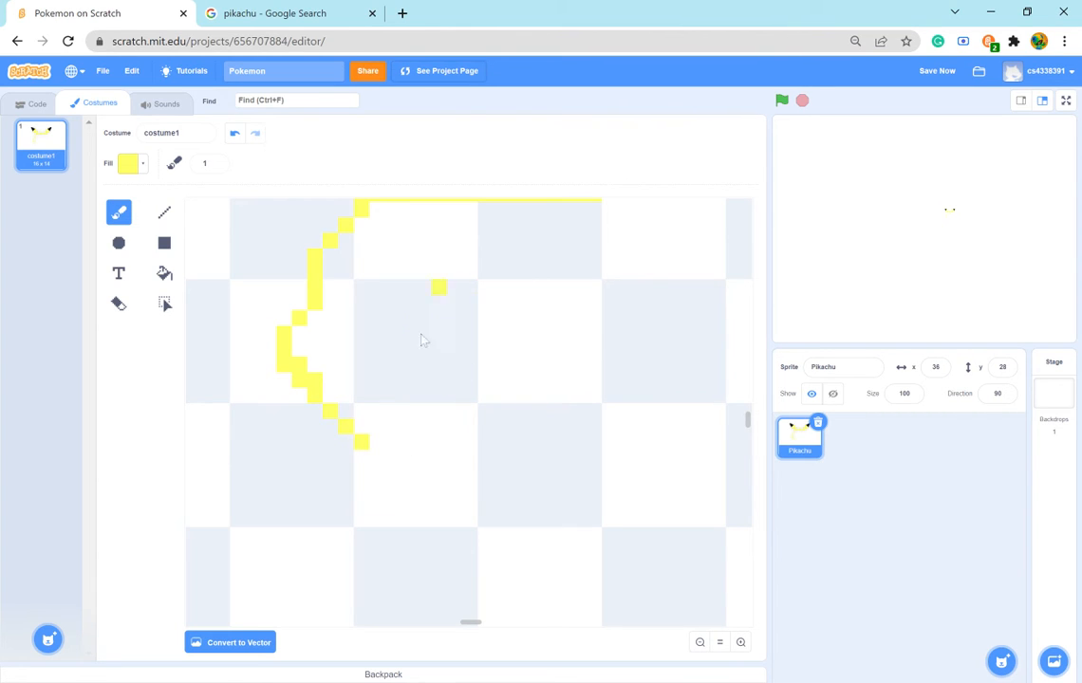
# - Compare the left cheek and chin outline with the Pikachu reference picture
pyautogui.click(285, 13)
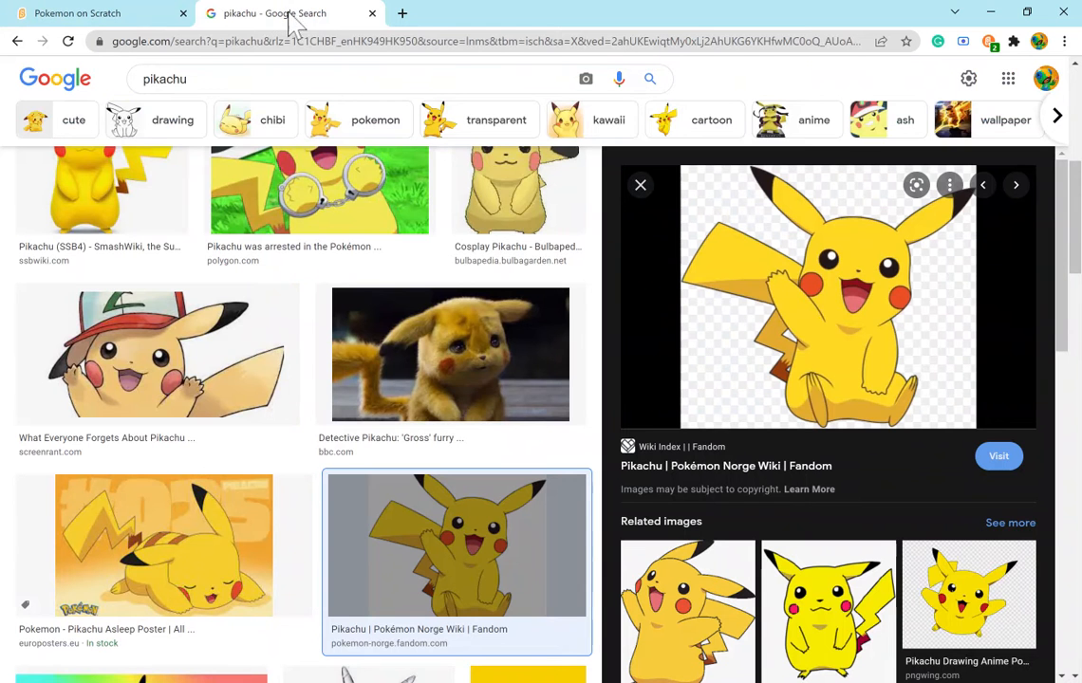
pyautogui.click(106, 13)
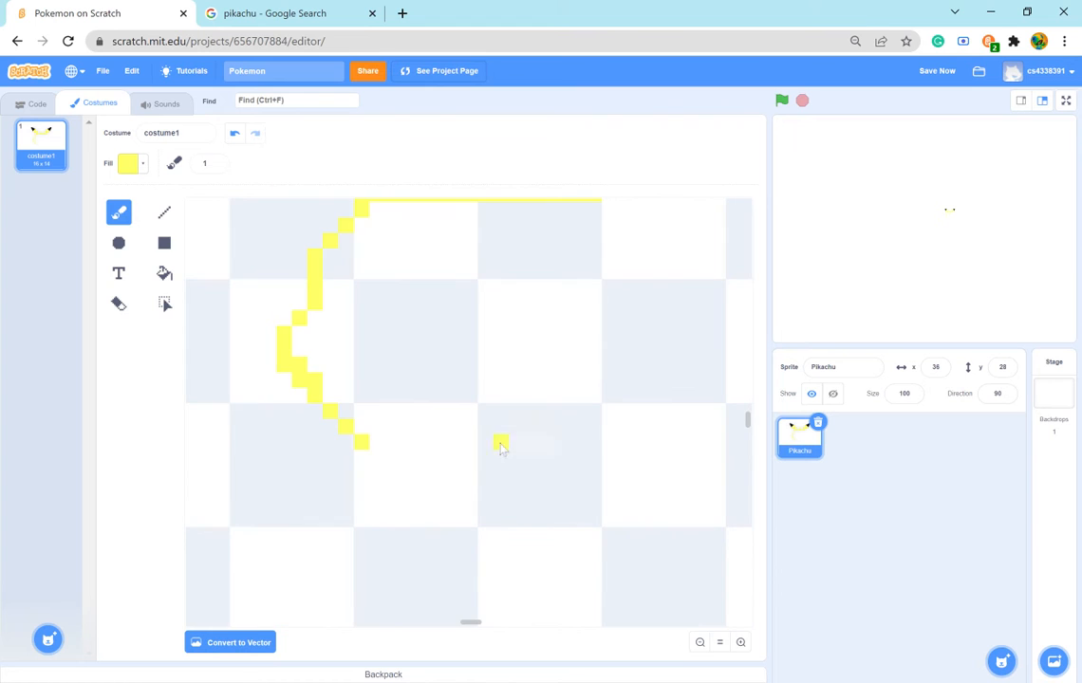
pyautogui.click(285, 14)
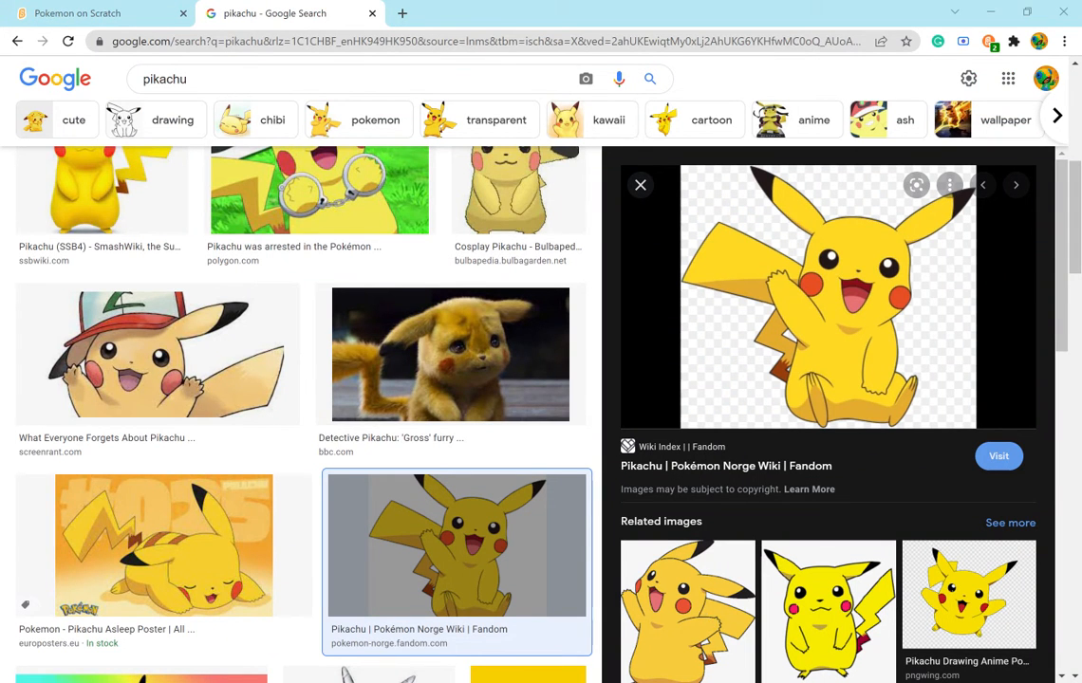
pyautogui.click(150, 17)
pyautogui.scroll(2, 377, 412)
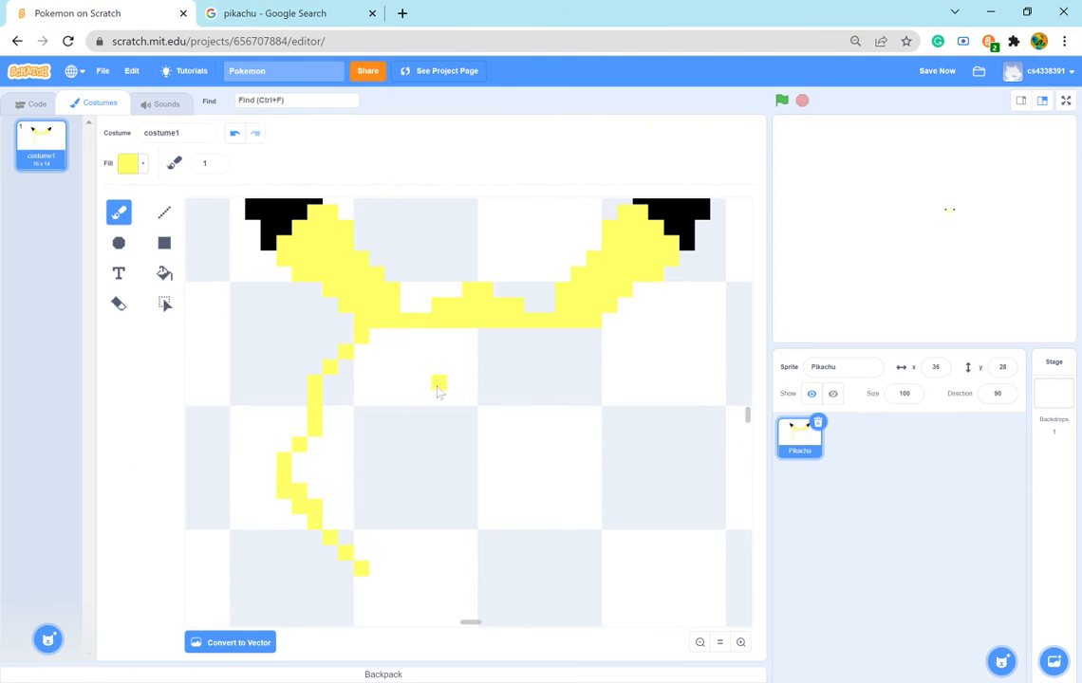
pyautogui.click(242, 13)
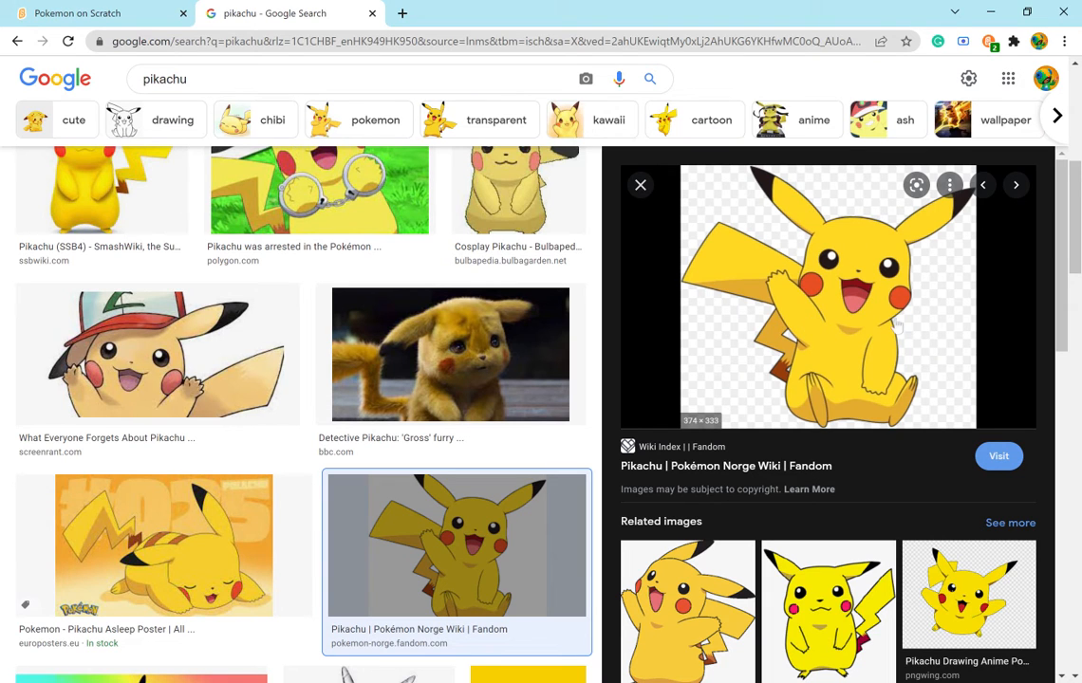
pyautogui.click(48, 13)
pyautogui.scroll(-2, 379, 485)
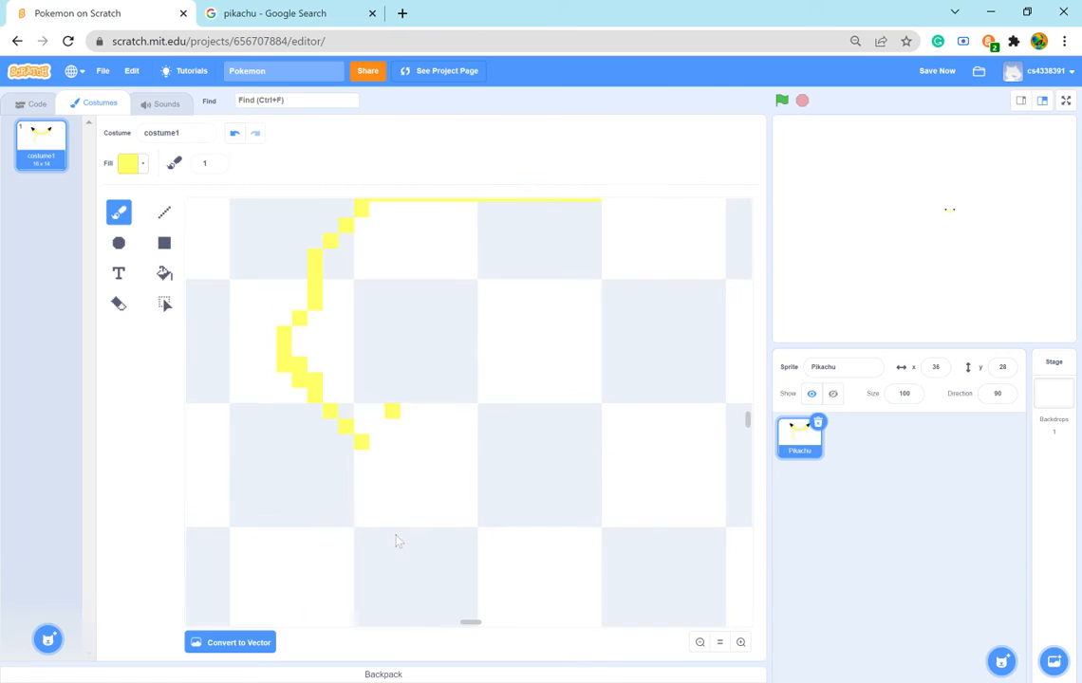
# - Erase the three diagonal pixels below the left cheek and repaint the yellow diagonal toward the chin, shifted one pixel inward
pyautogui.click(118, 303)
pyautogui.moveTo(347, 427); pyautogui.dragTo(368, 452)
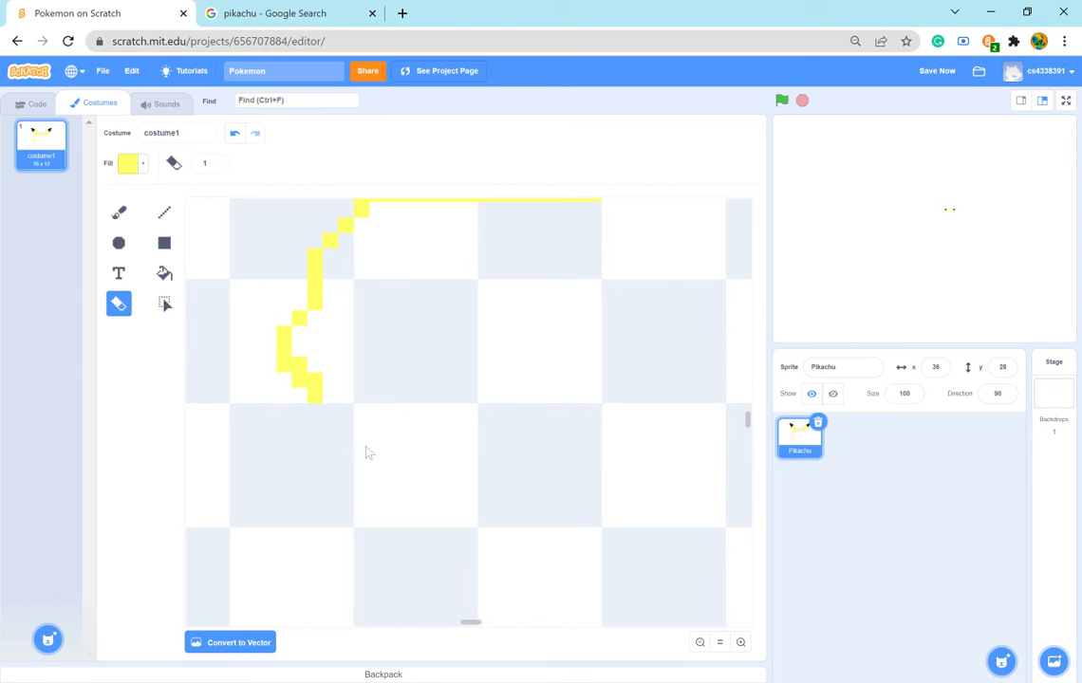
pyautogui.click(118, 211)
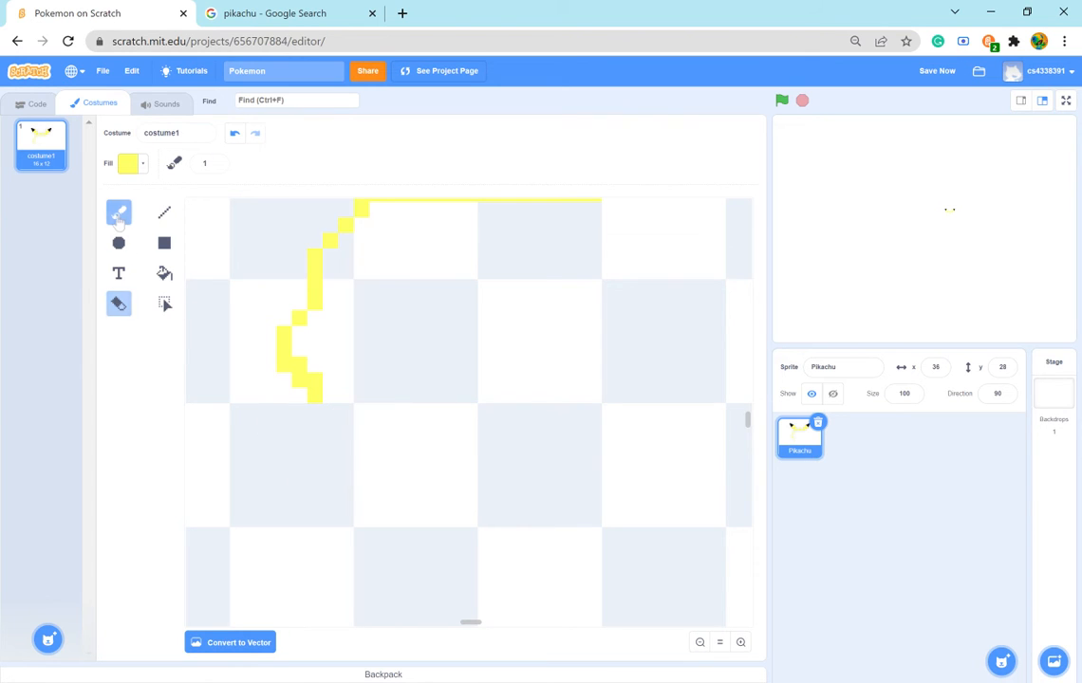
pyautogui.click(345, 411)
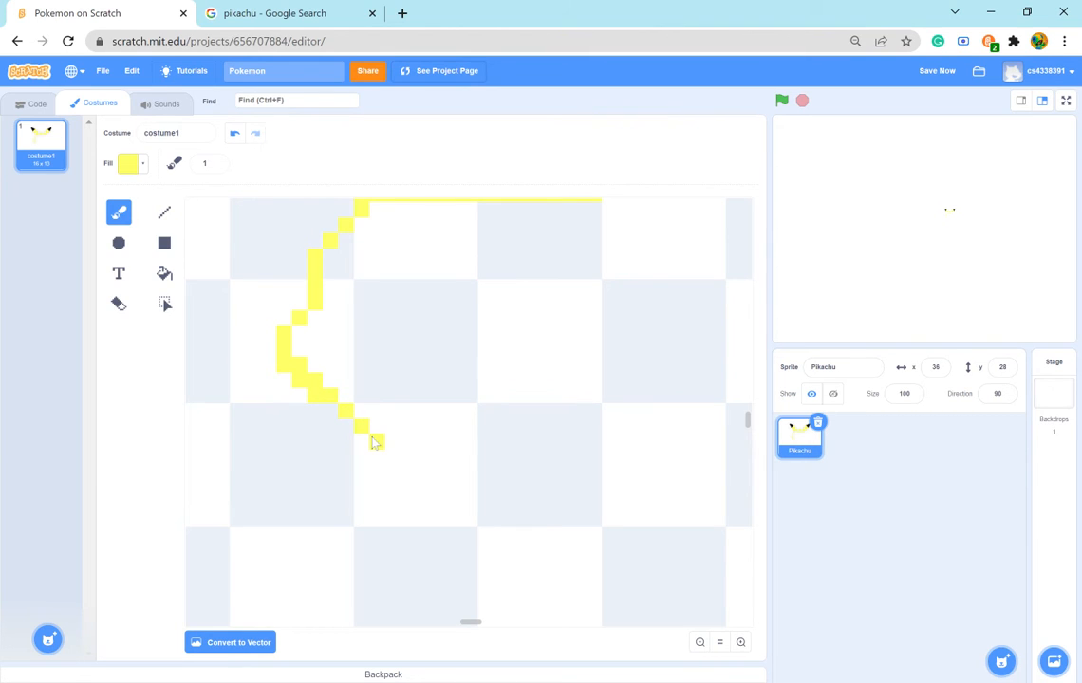
pyautogui.click(375, 442)
pyautogui.scroll(2, 485, 365)
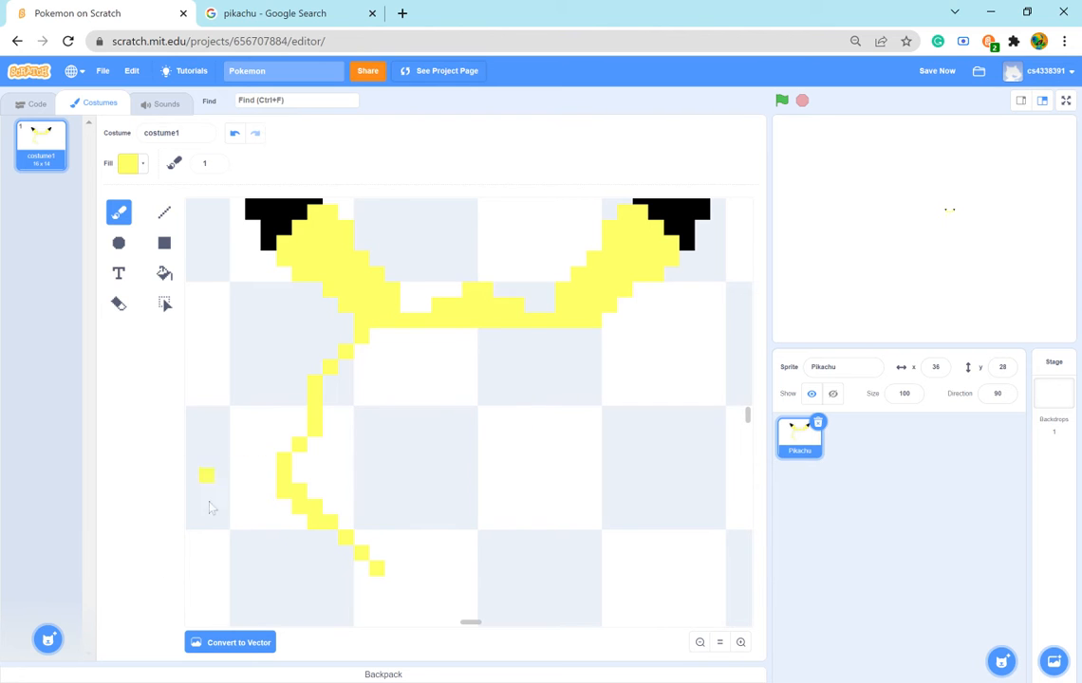
# - Following the reference, brush the head's right side in yellow, mirroring the left: a three-pixel diagonal from the ear's base, then four pixels straight down
pyautogui.click(277, 14)
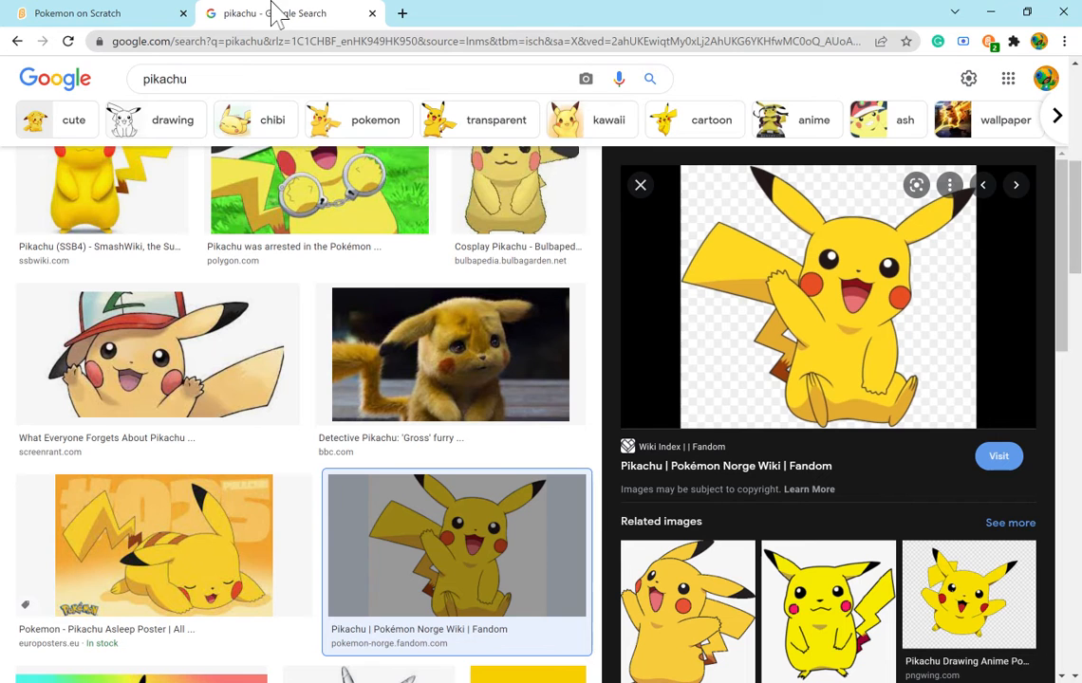
pyautogui.click(38, 15)
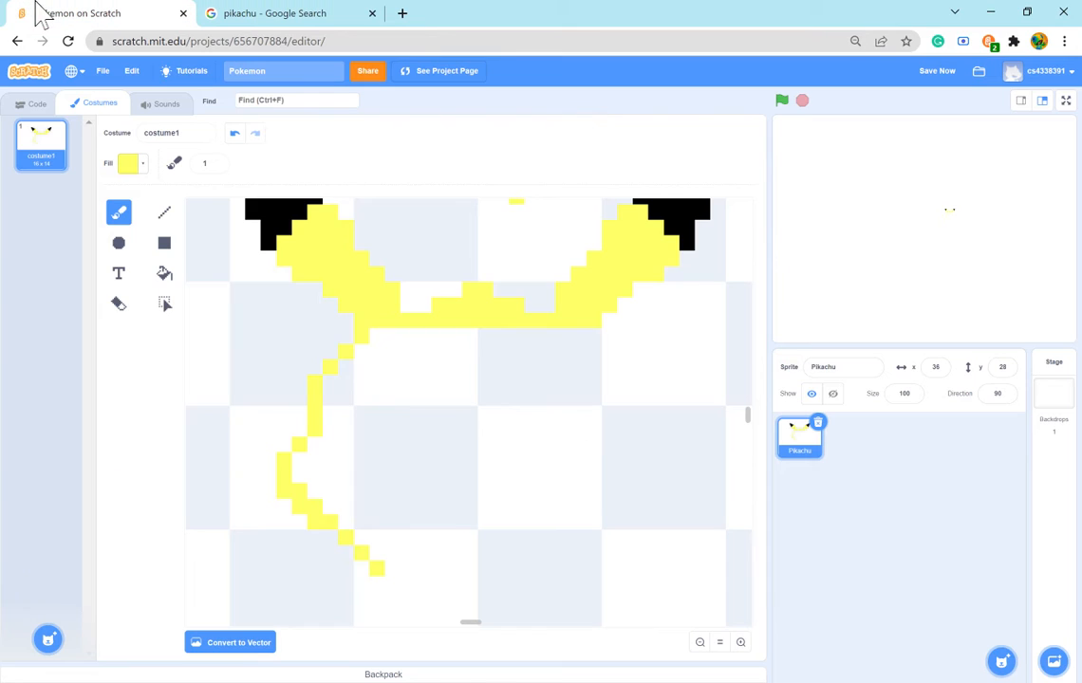
pyautogui.click(597, 339)
pyautogui.click(609, 352)
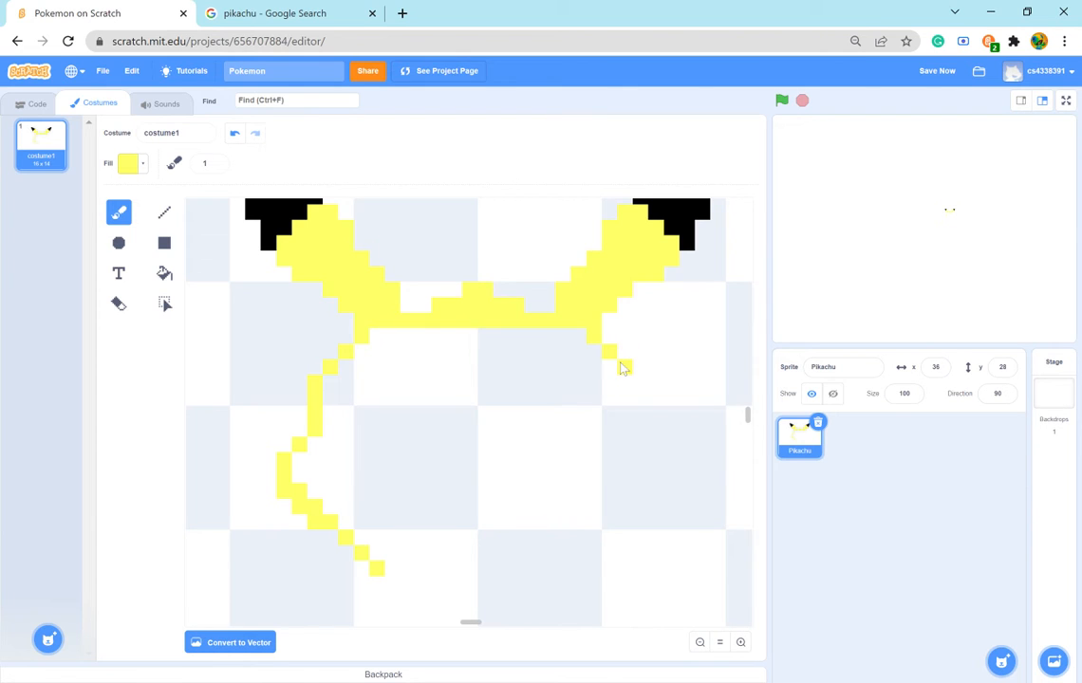
pyautogui.click(623, 368)
pyautogui.click(627, 369)
pyautogui.click(642, 385)
pyautogui.click(638, 431)
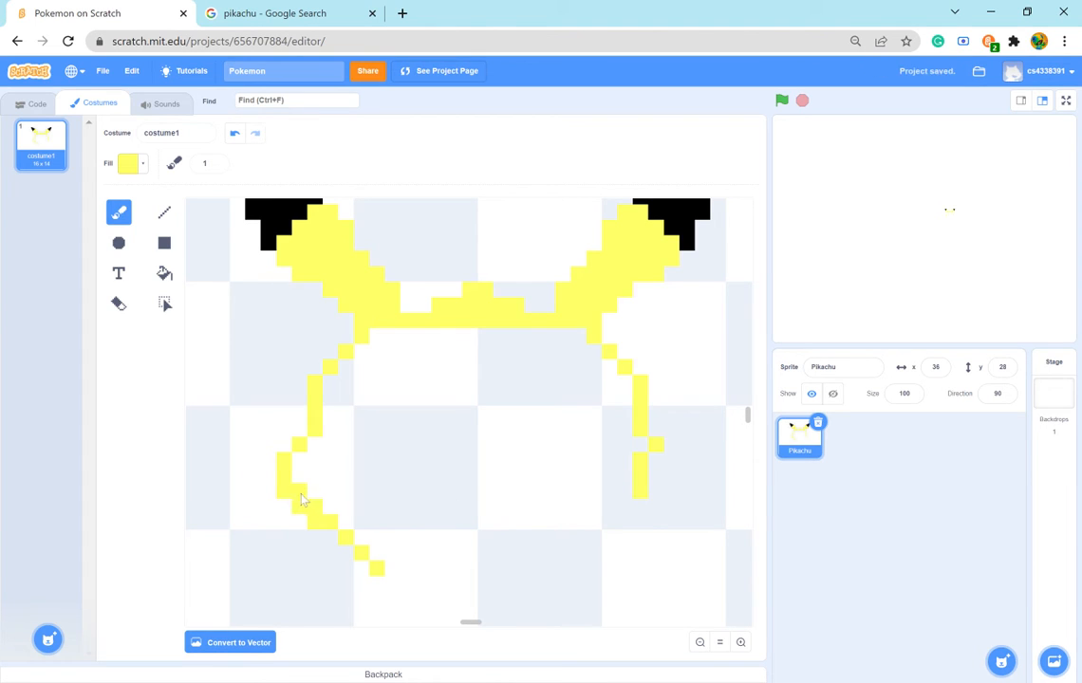
# - Try curving the right cheek's lower yellow outline inward toward the chin, erasing and repainting single pixels below the head's side
pyautogui.click(626, 509)
pyautogui.click(116, 303)
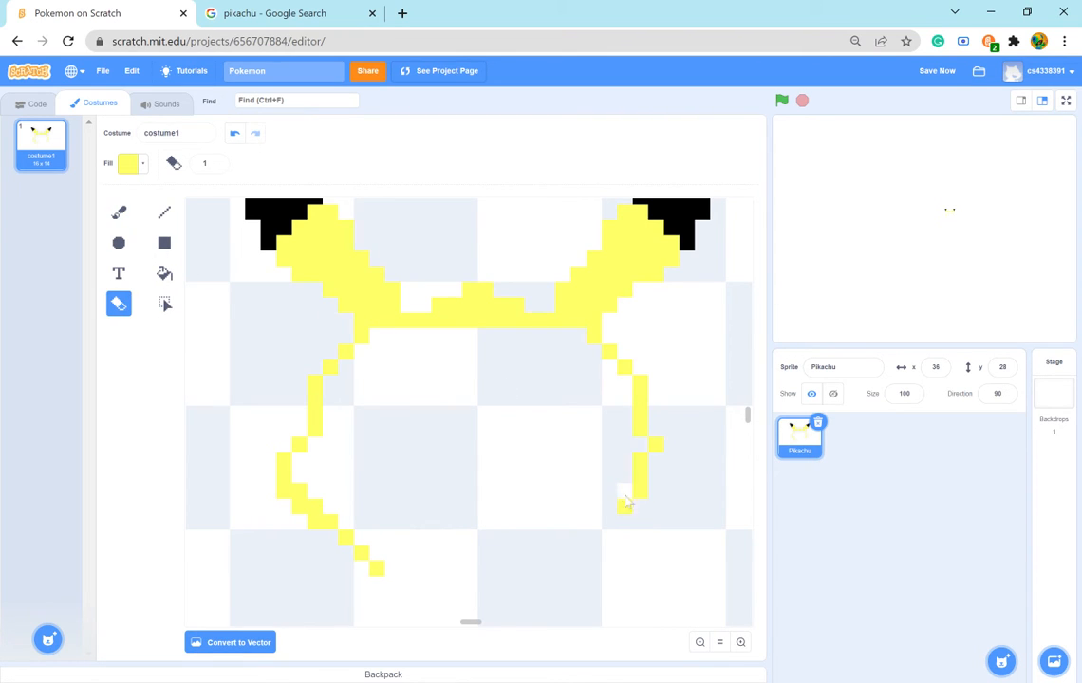
pyautogui.click(119, 212)
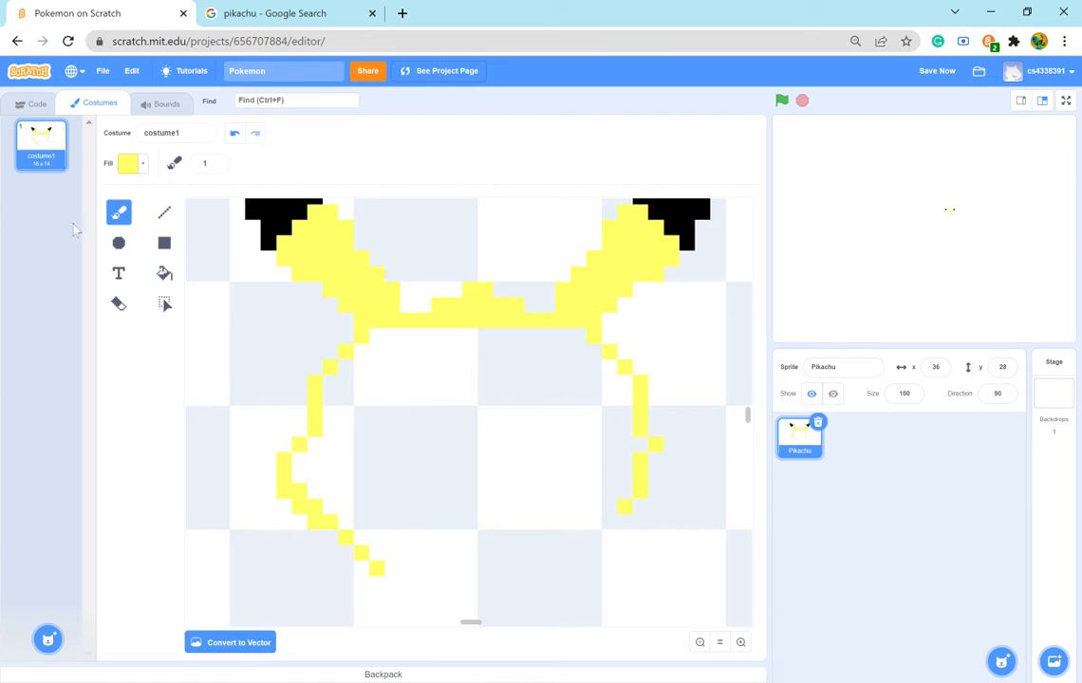
pyautogui.click(118, 304)
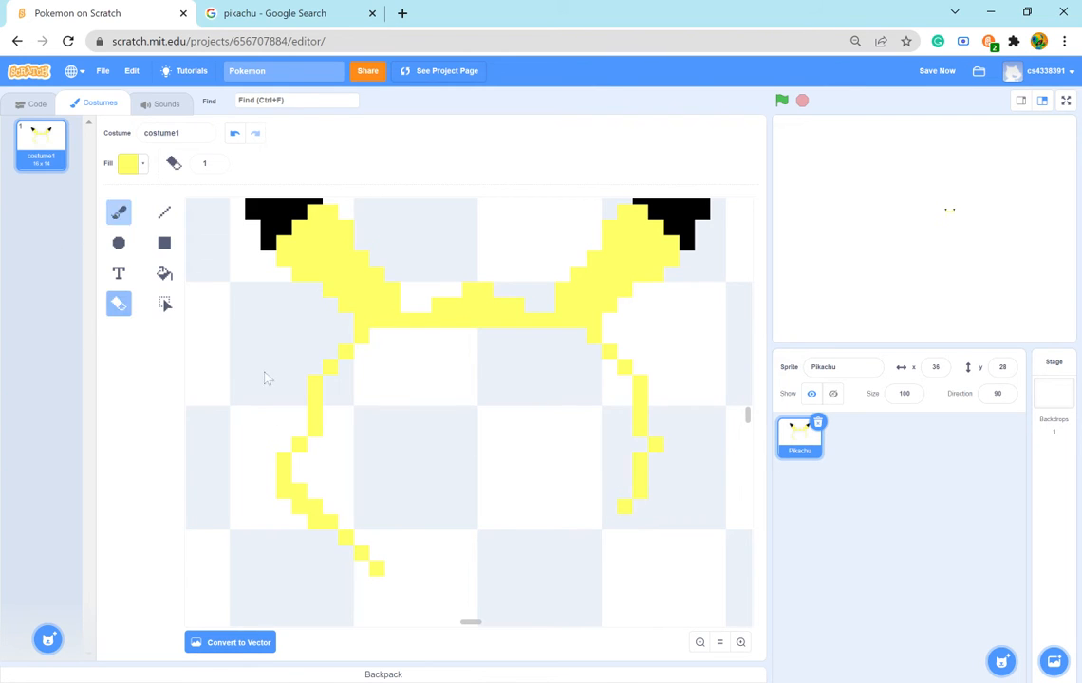
pyautogui.click(626, 505)
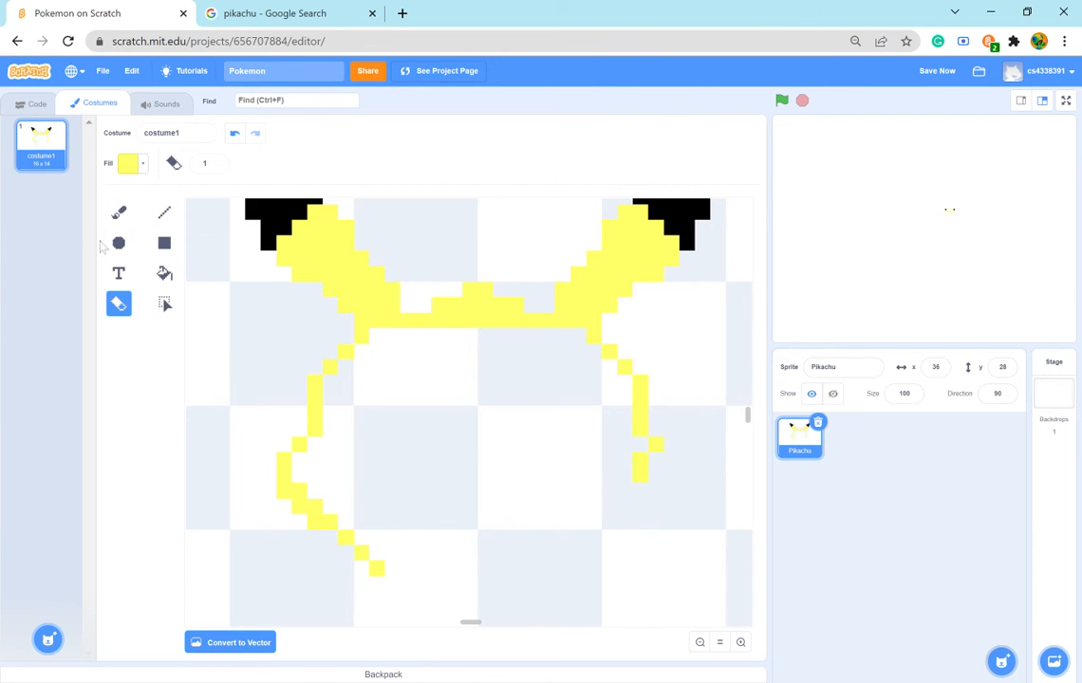
pyautogui.click(119, 211)
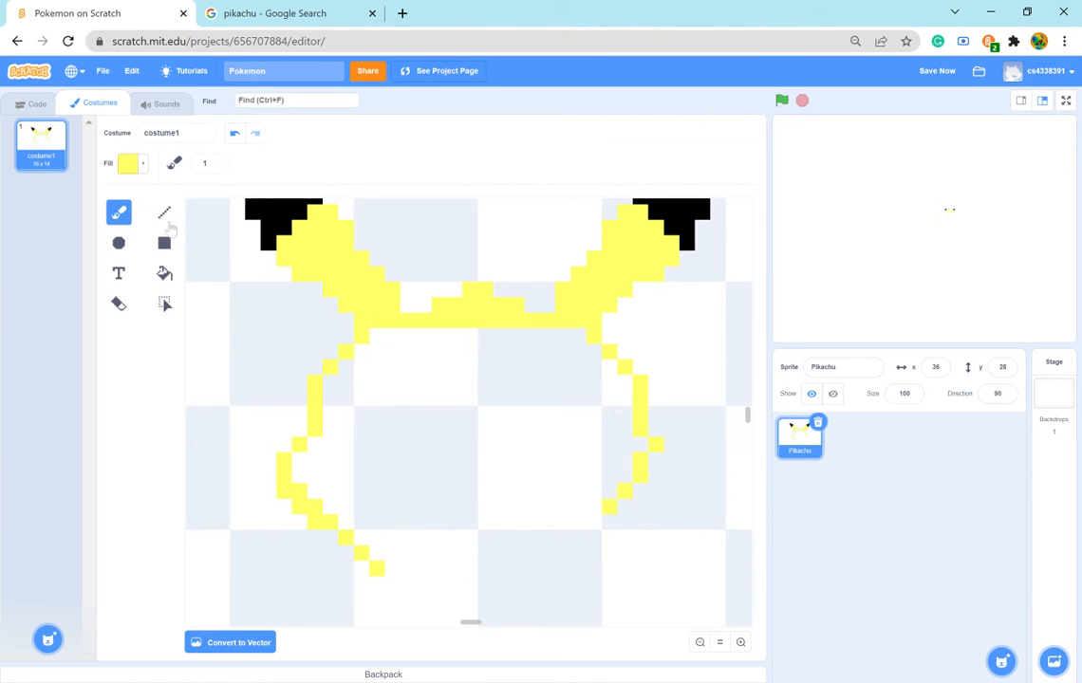
pyautogui.click(118, 302)
pyautogui.click(610, 508)
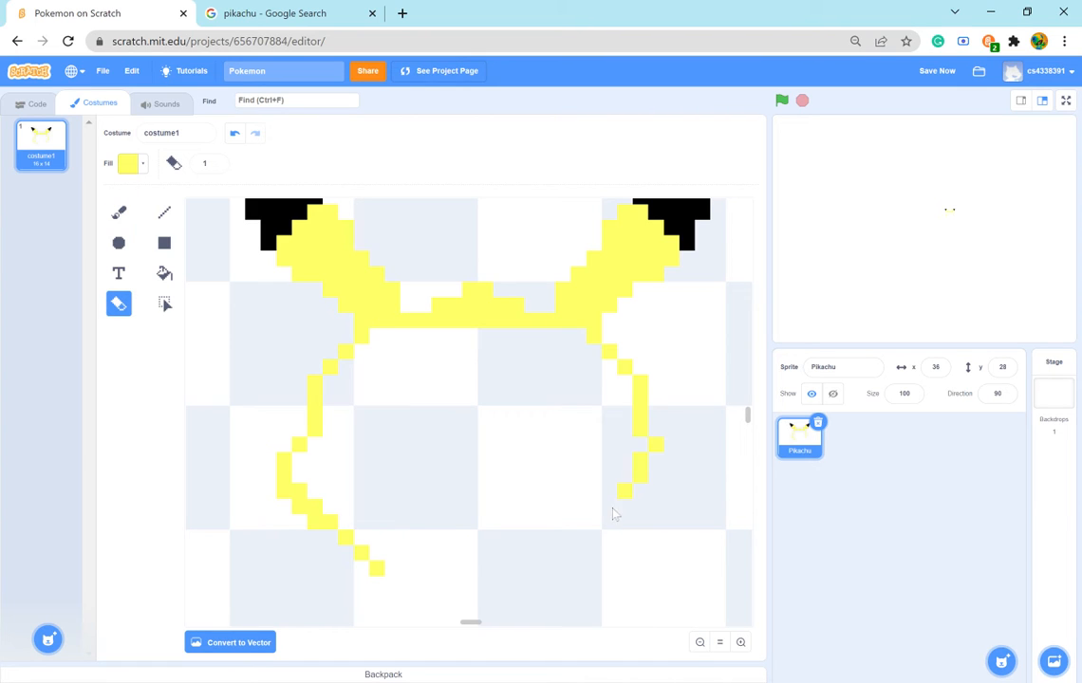
pyautogui.click(624, 491)
pyautogui.click(119, 211)
pyautogui.click(639, 491)
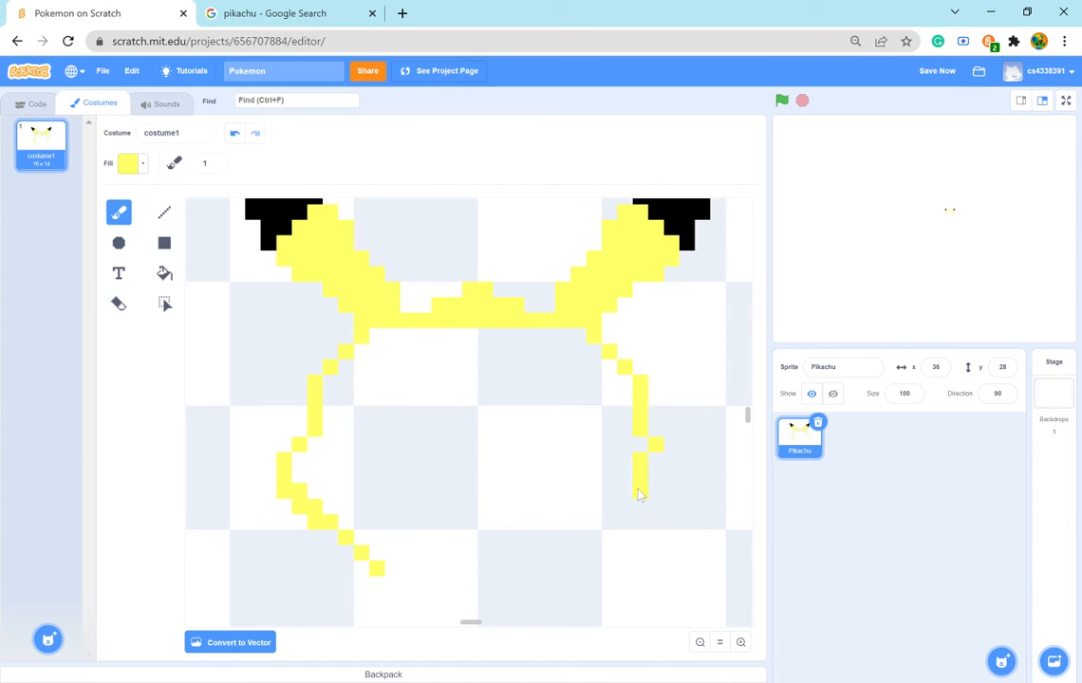
pyautogui.click(631, 524)
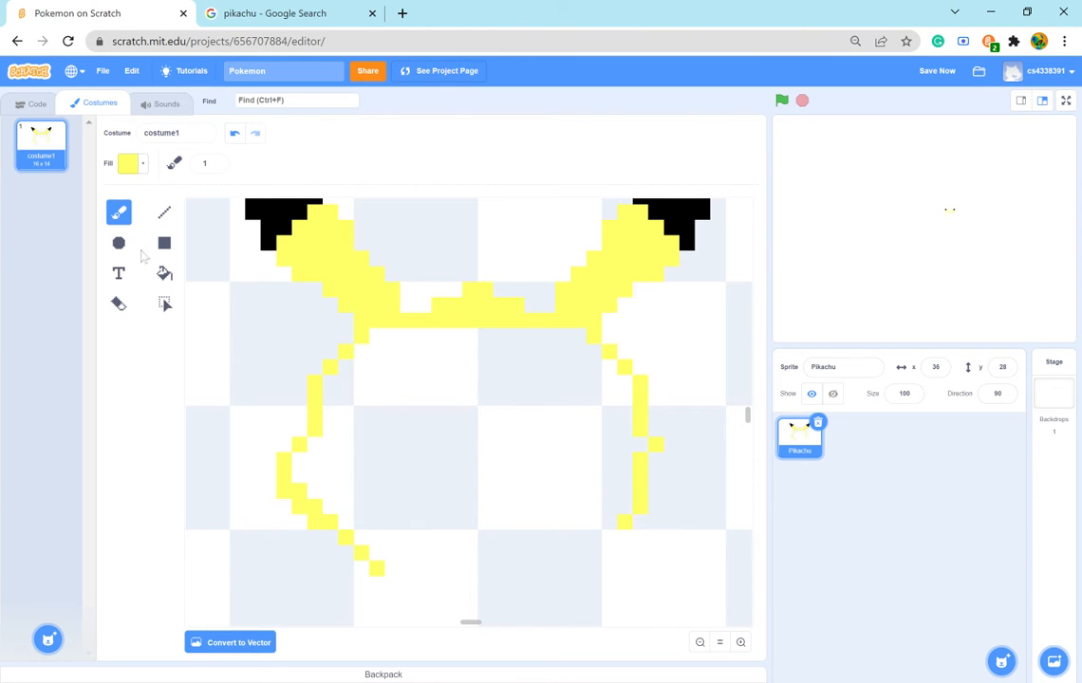
# - Erase the straight pixels below the head's right side and brush the right cheek in yellow, bulging outward like the left one
pyautogui.click(118, 303)
pyautogui.moveTo(640, 459)
pyautogui.mouseDown()
pyautogui.moveTo(640, 509)
pyautogui.moveTo(625, 522)
pyautogui.moveTo(664, 442)
pyautogui.moveTo(655, 457)
pyautogui.mouseUp()
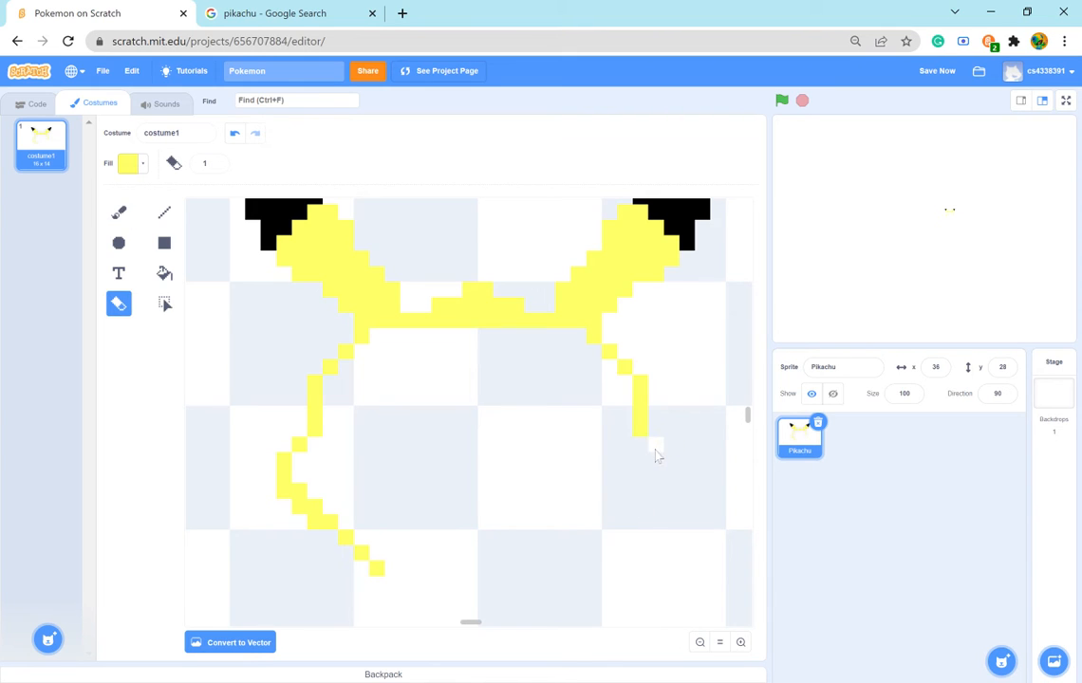
pyautogui.hotkey('ctrl', 'z')
pyautogui.click(118, 210)
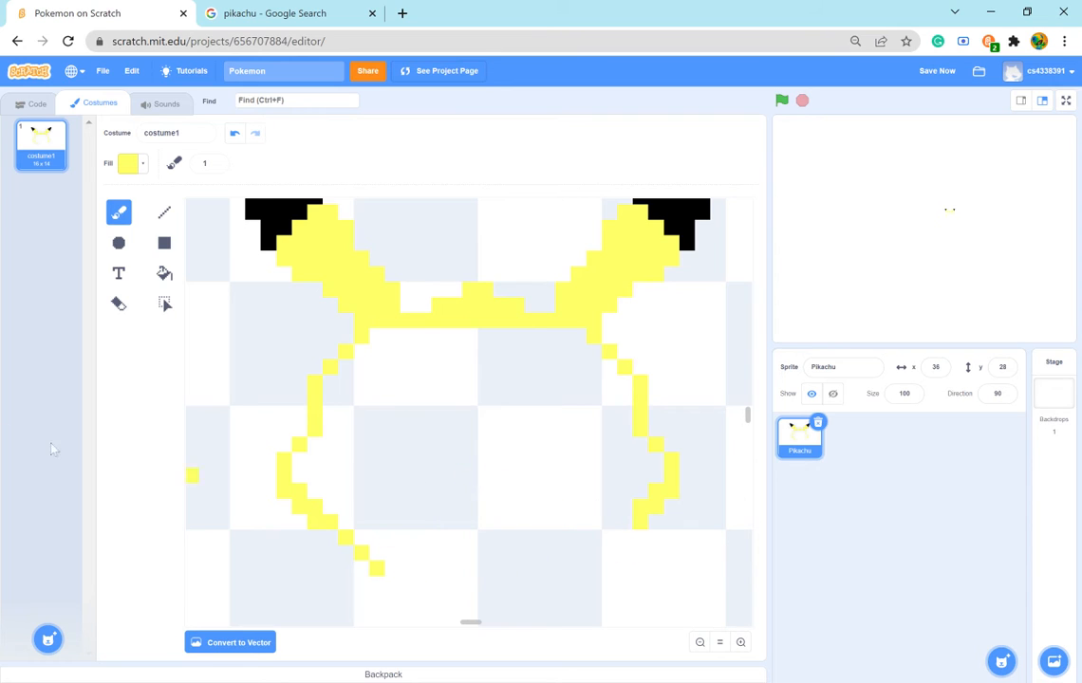
# - Erase the right cheek's lower curve and repaint it in yellow with the outer column extended one pixel lower
pyautogui.click(118, 303)
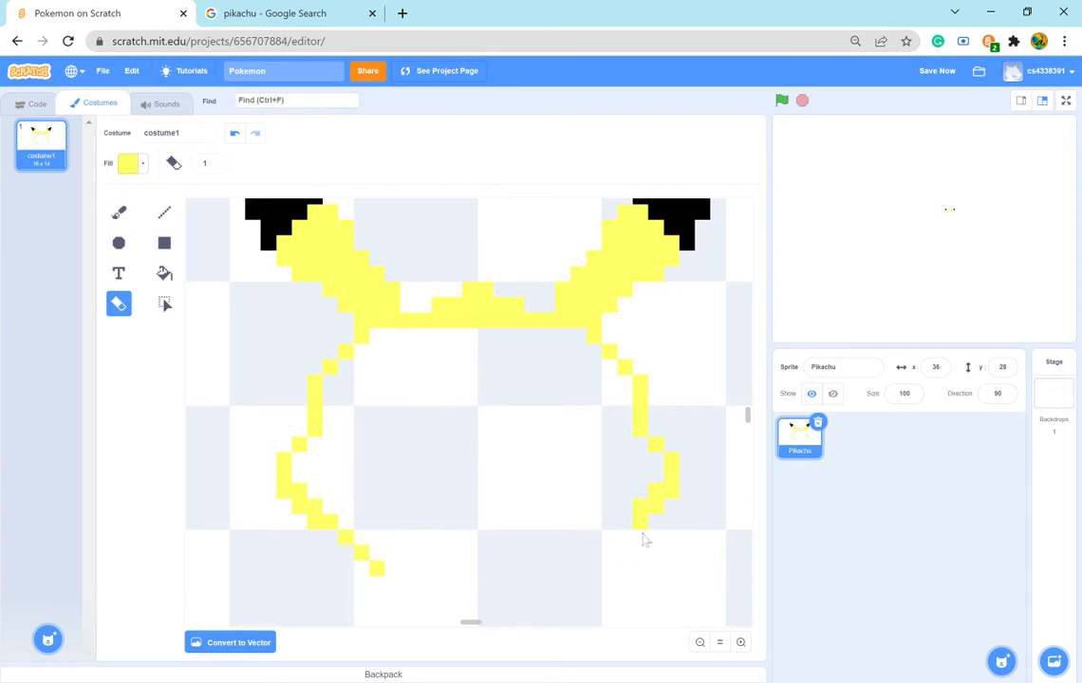
pyautogui.moveTo(645, 536)
pyautogui.mouseDown()
pyautogui.moveTo(641, 519)
pyautogui.moveTo(661, 513)
pyautogui.moveTo(656, 490)
pyautogui.mouseUp()
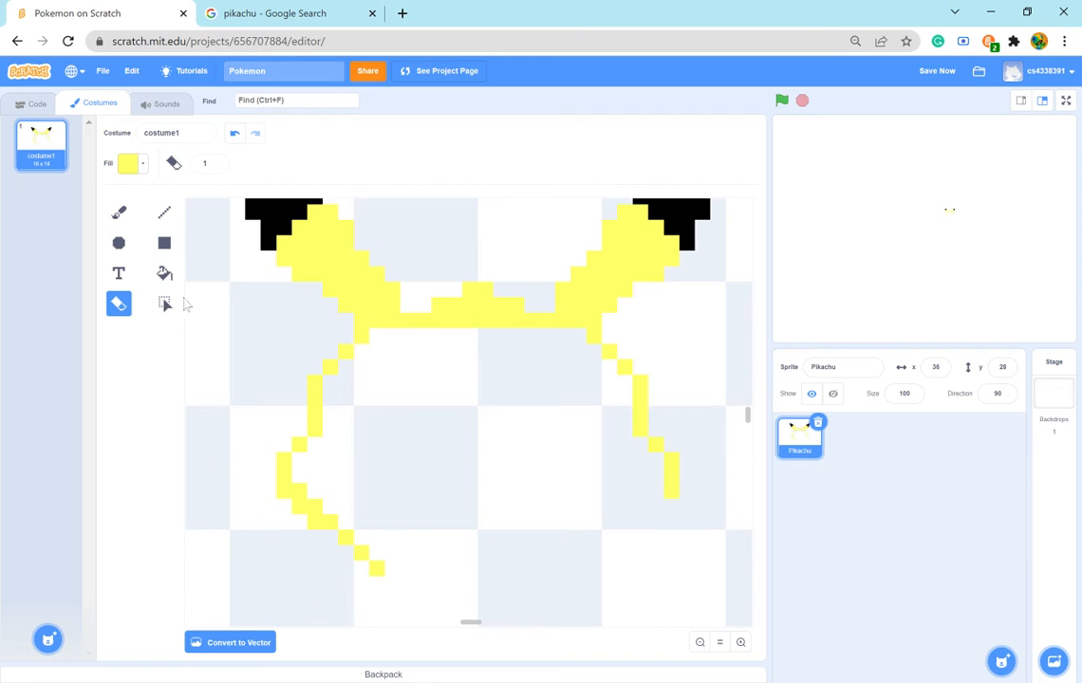
pyautogui.click(118, 213)
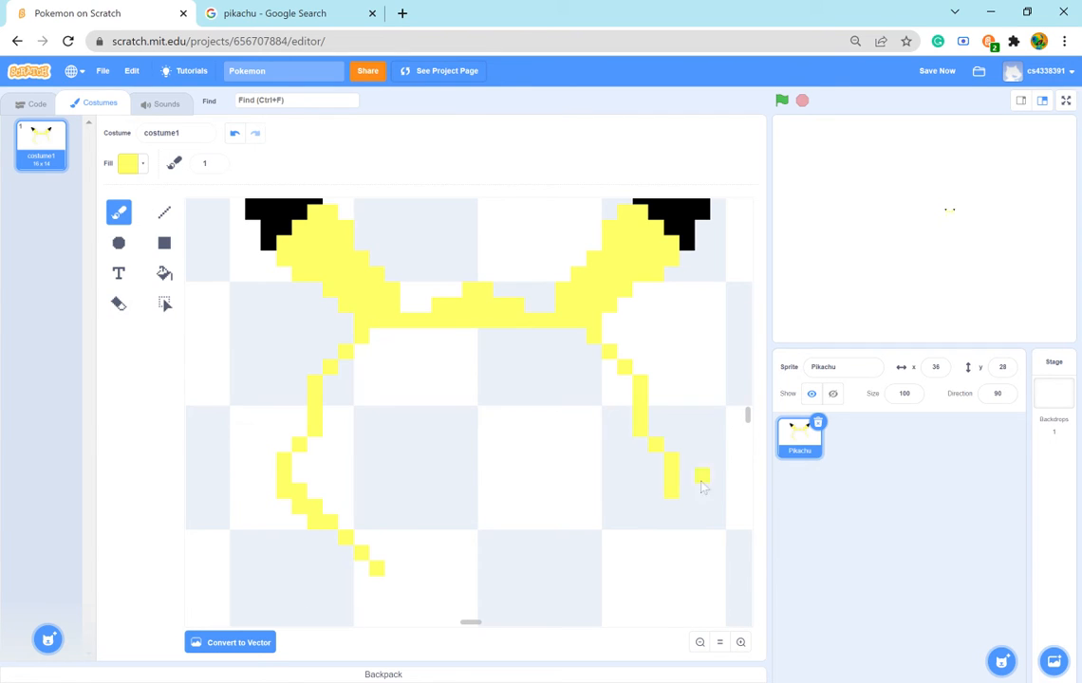
pyautogui.click(655, 510)
pyautogui.click(644, 528)
# - Continue the right cheek's yellow outline as a thick stair-stepped diagonal inward toward the chin
pyautogui.click(642, 539)
pyautogui.click(626, 541)
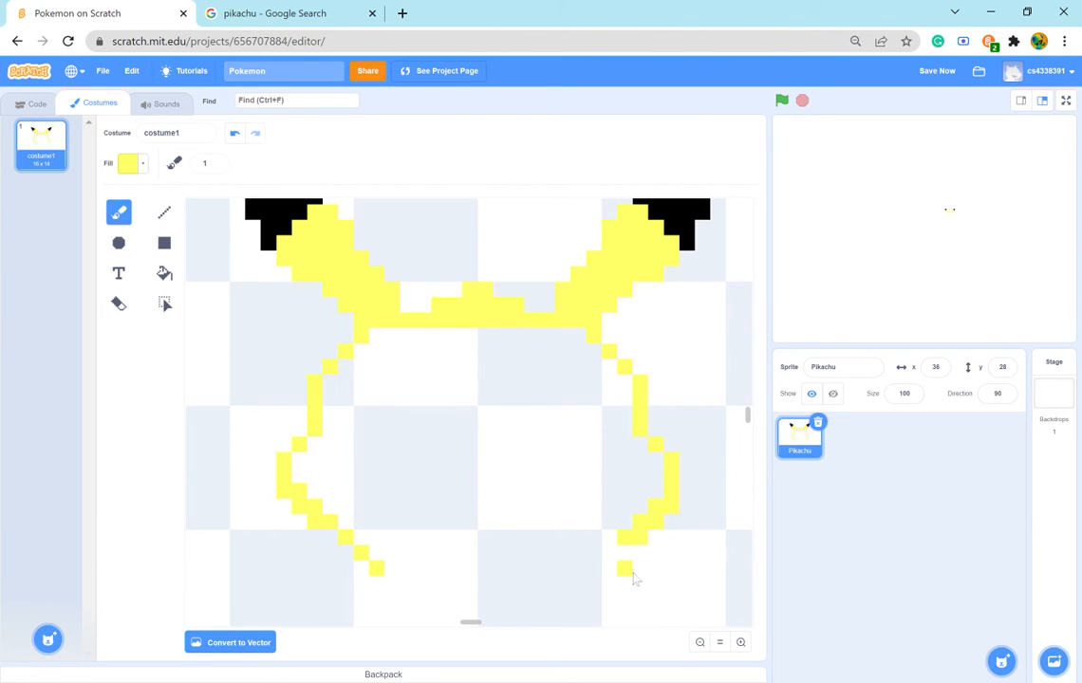
pyautogui.click(630, 554)
pyautogui.click(615, 556)
pyautogui.click(609, 569)
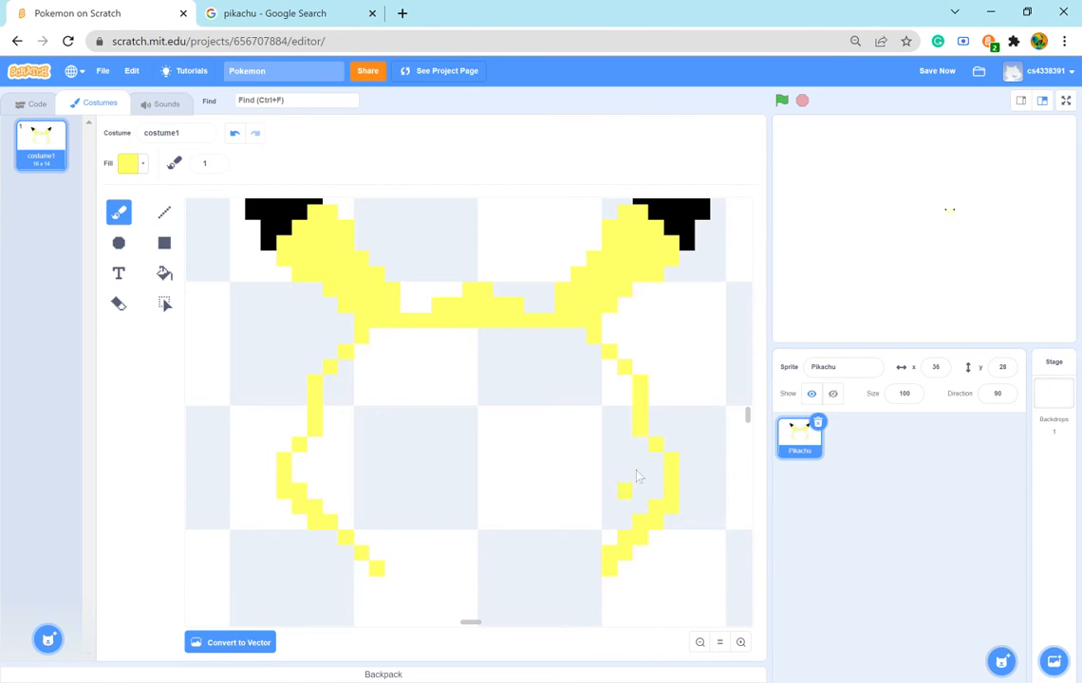
# - Compare the chin with the Pikachu reference picture and extend the right diagonal by a two-pixel yellow column, one pixel further inward
pyautogui.scroll(-3, 483, 543)
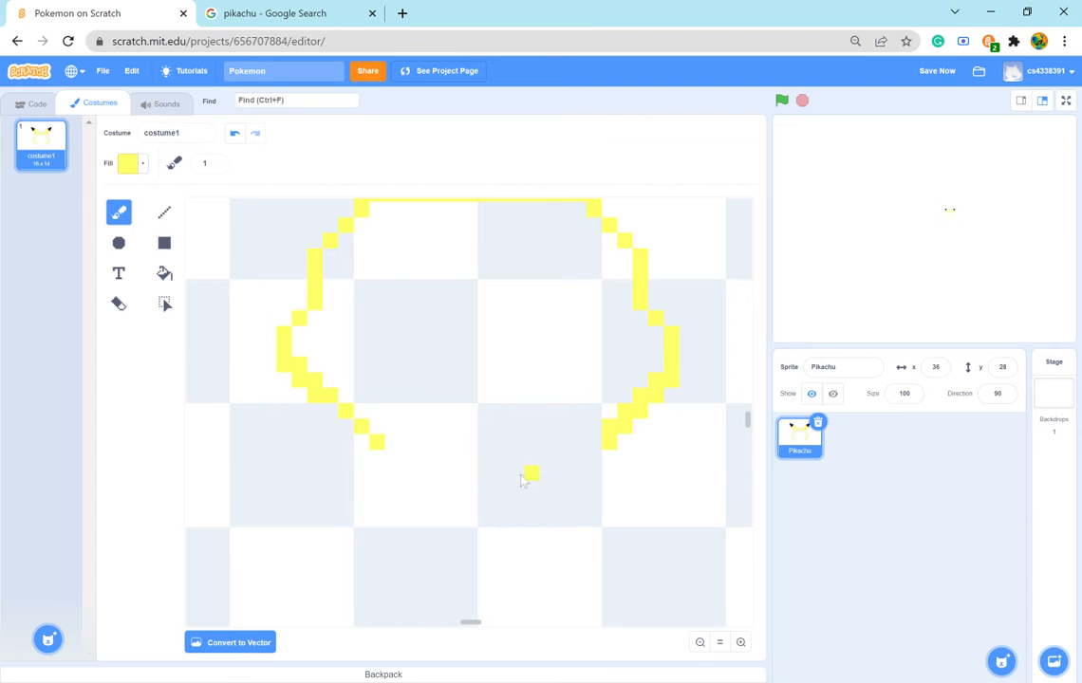
pyautogui.scroll(3, 427, 408)
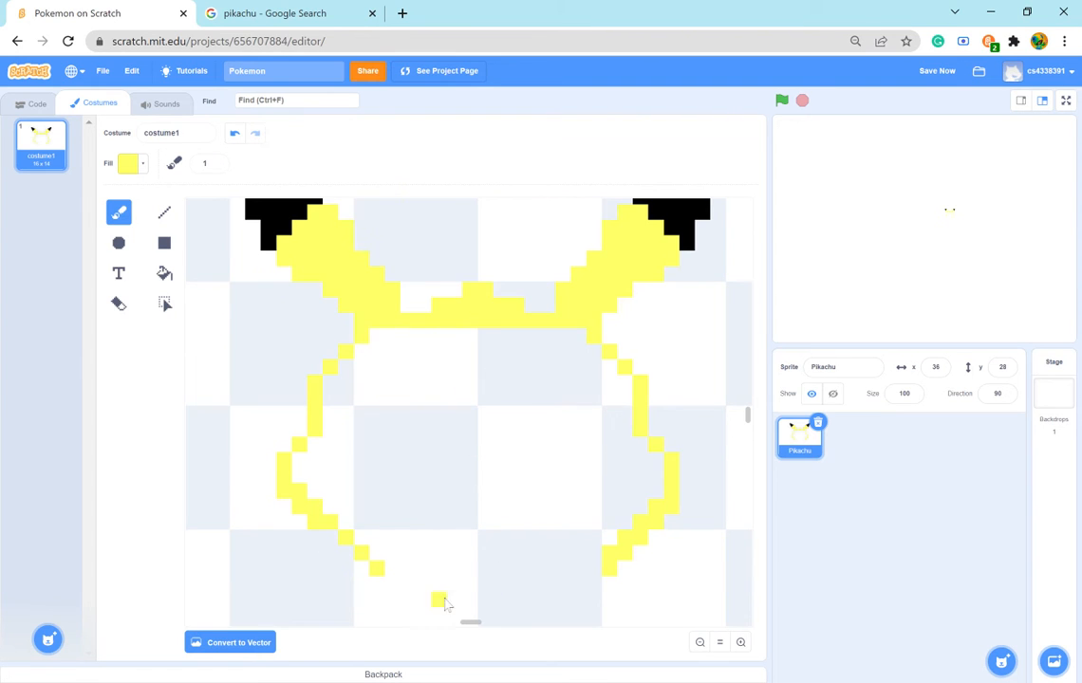
pyautogui.scroll(-3, 570, 513)
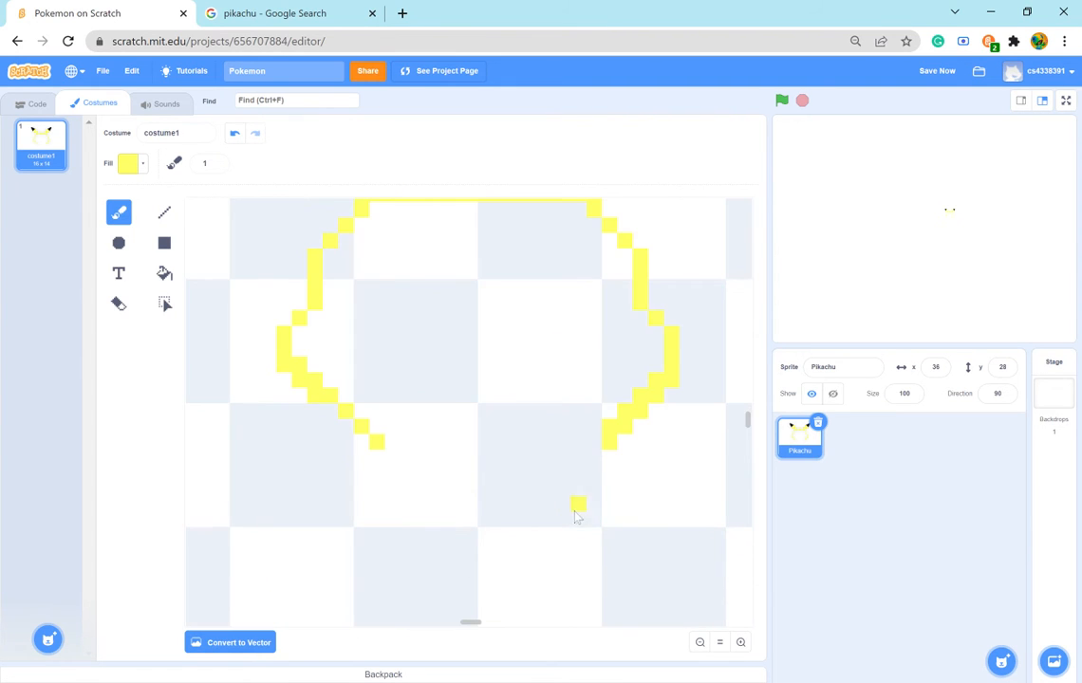
pyautogui.click(284, 12)
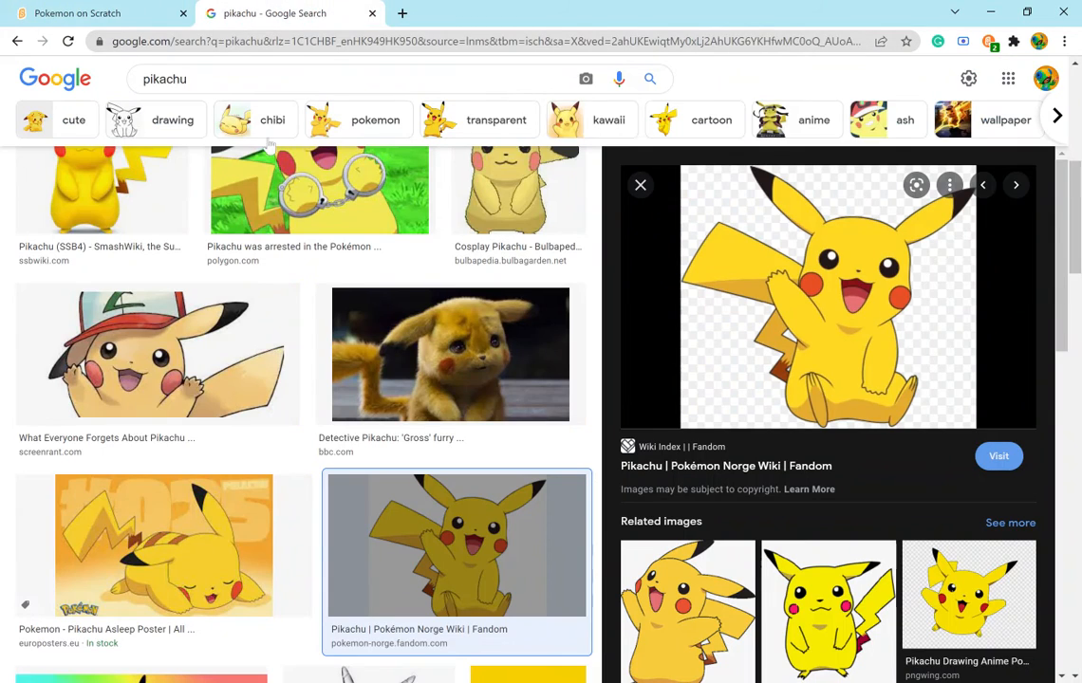
pyautogui.click(74, 12)
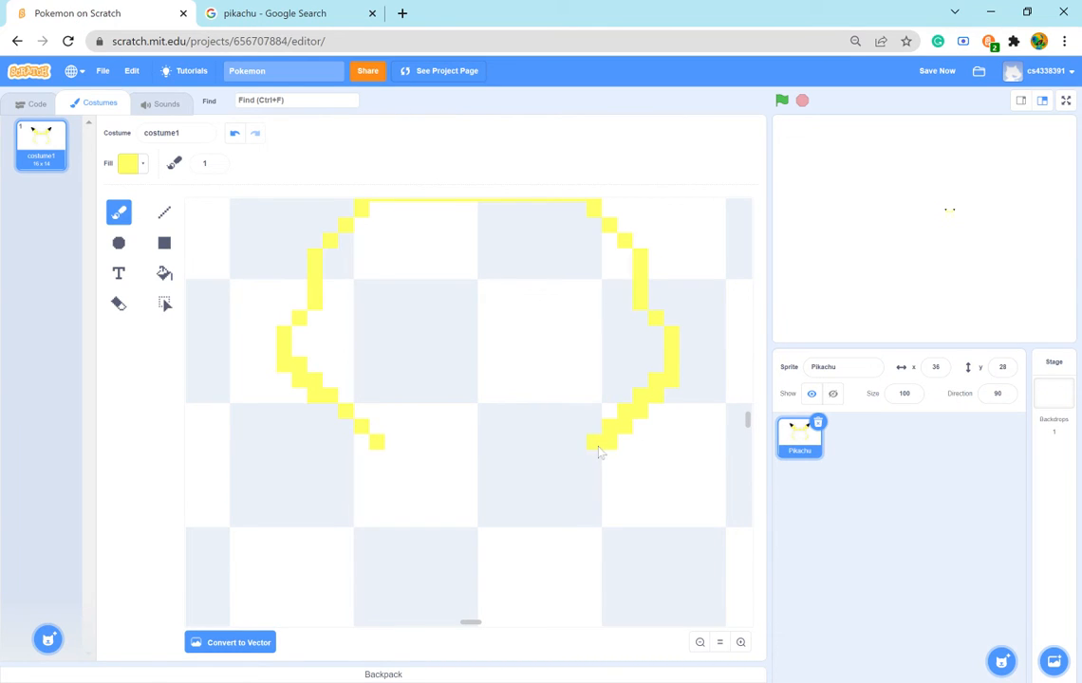
pyautogui.click(438, 535)
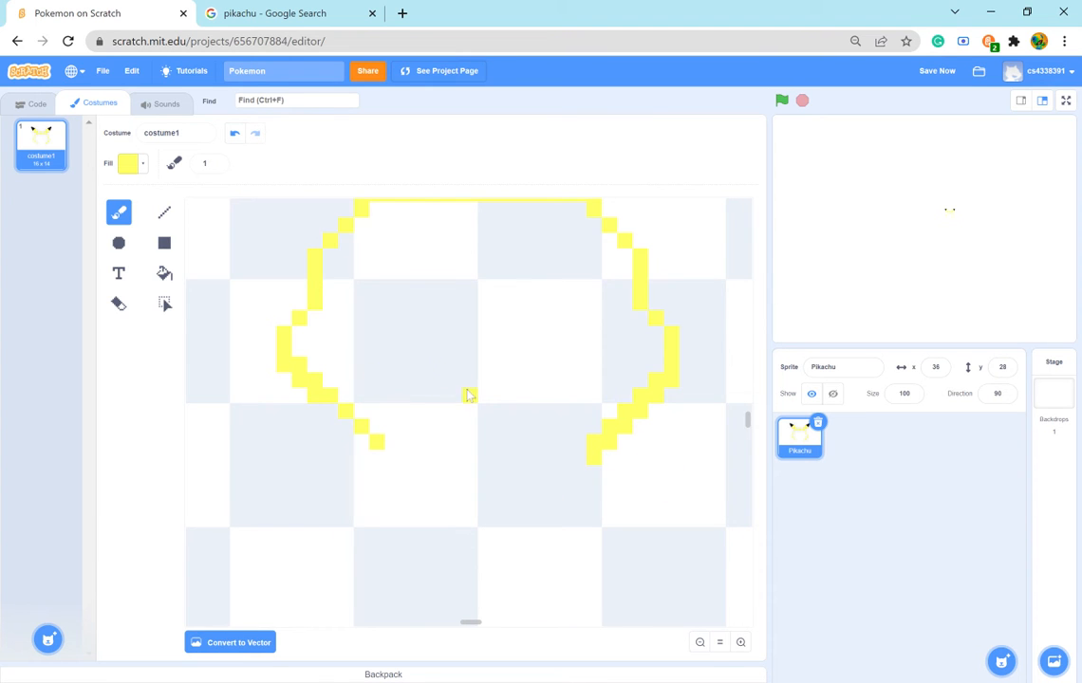
pyautogui.scroll(2, 468, 395)
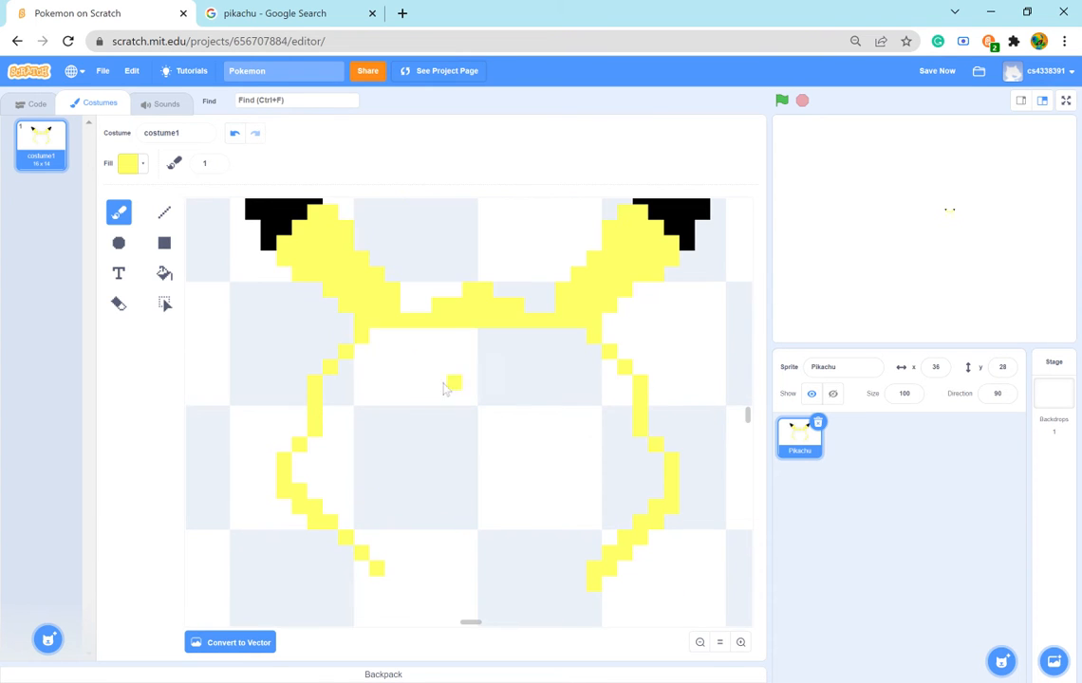
# - Study the cheeks in the Pikachu reference picture and set the fill to red with color 0 and saturation 79
pyautogui.click(304, 17)
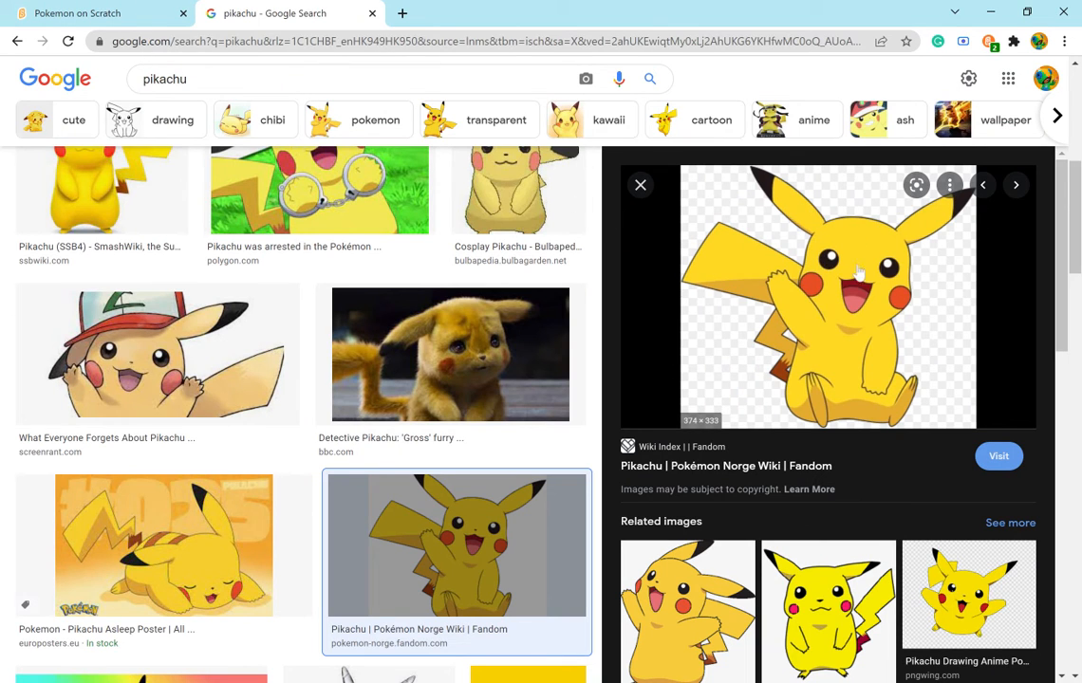
pyautogui.click(95, 14)
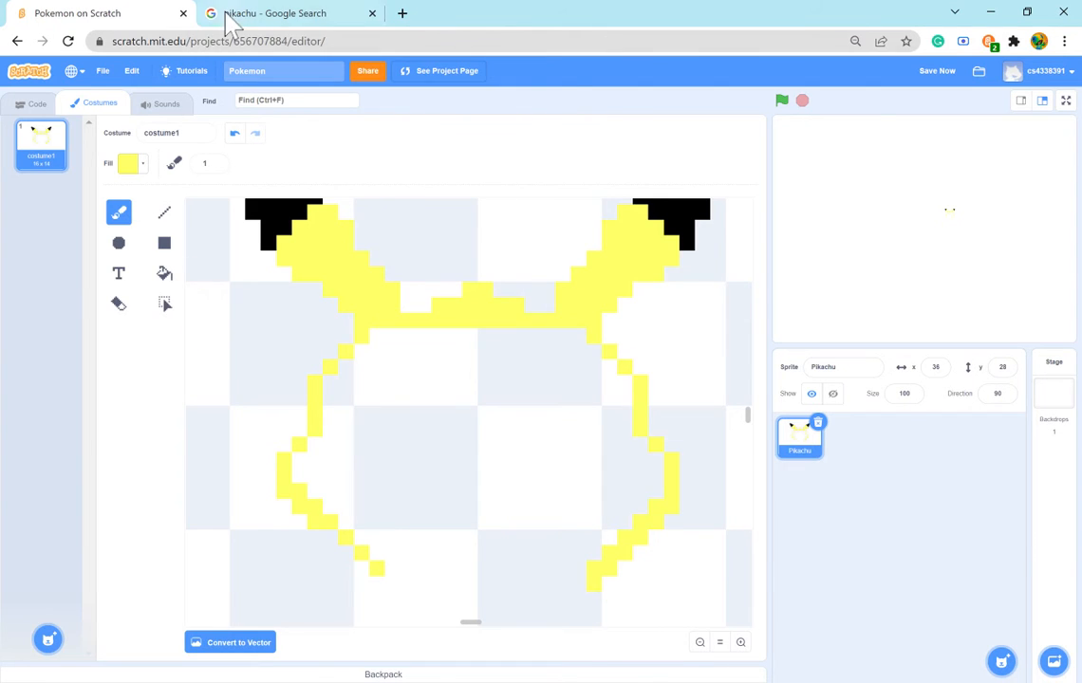
pyautogui.click(228, 21)
pyautogui.click(92, 13)
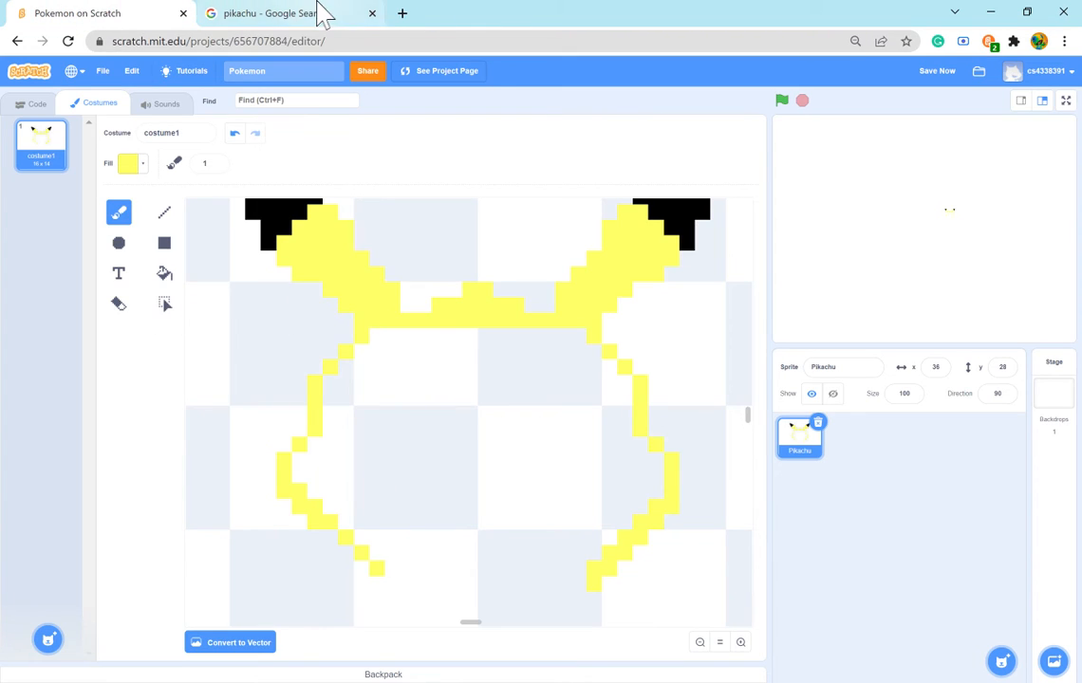
pyautogui.click(353, 14)
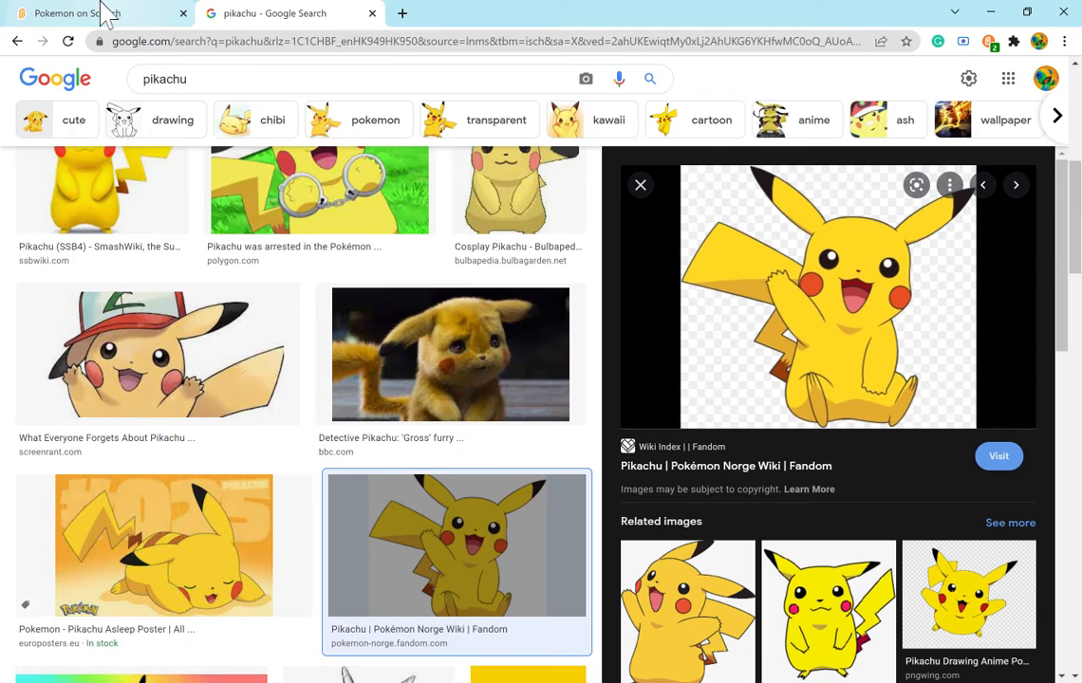
pyautogui.click(100, 13)
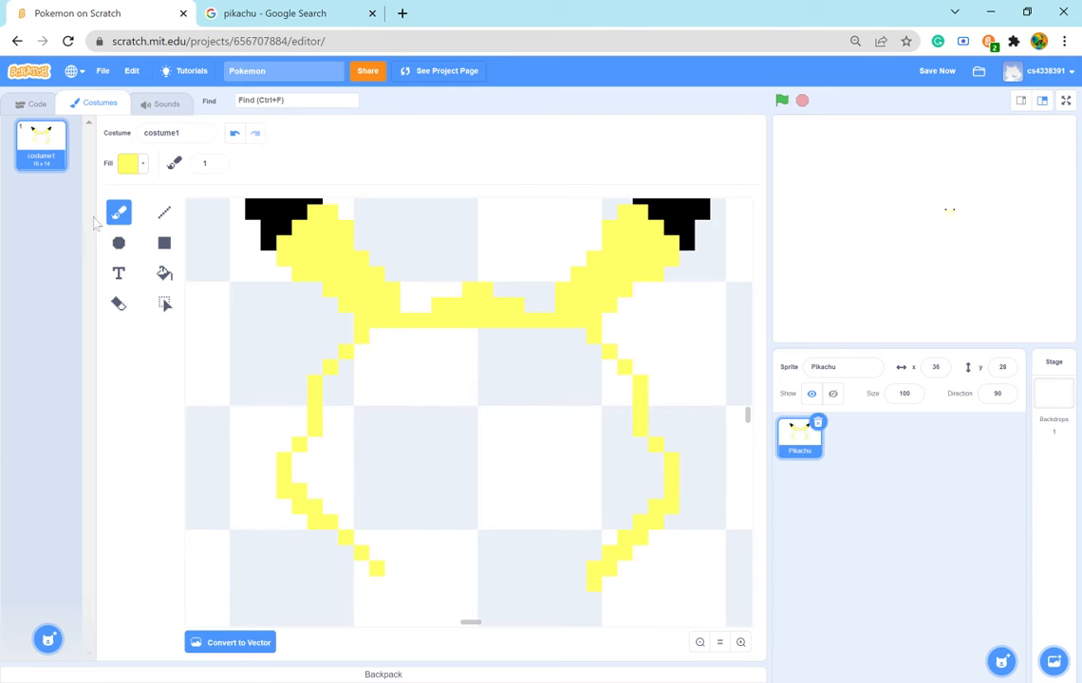
pyautogui.click(140, 165)
pyautogui.click(81, 209)
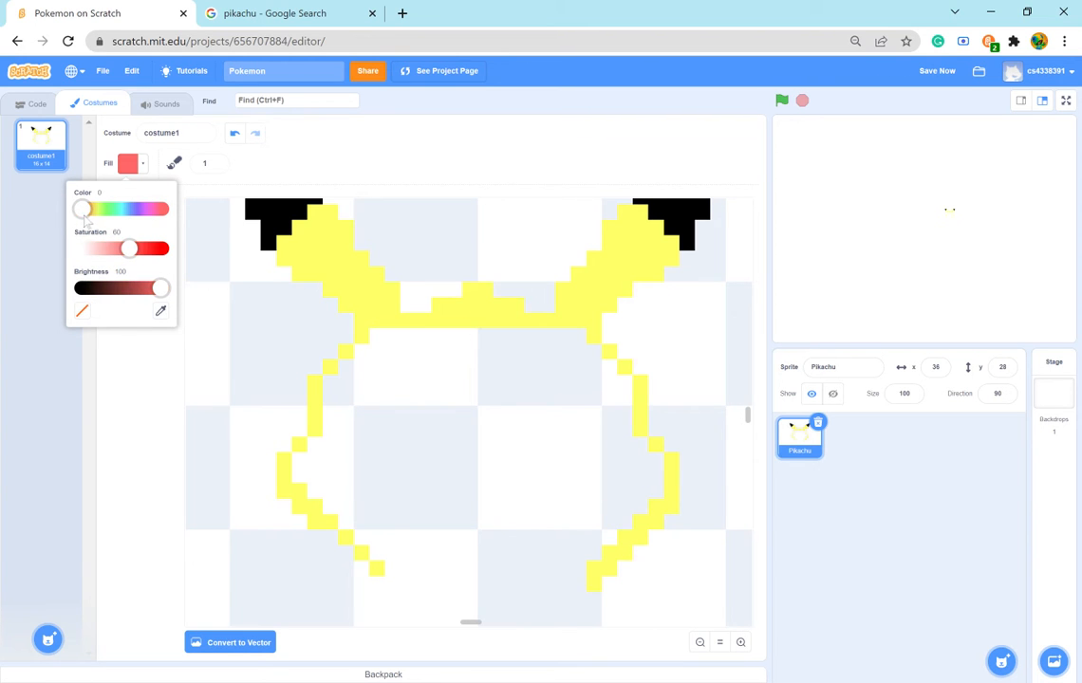
pyautogui.click(237, 13)
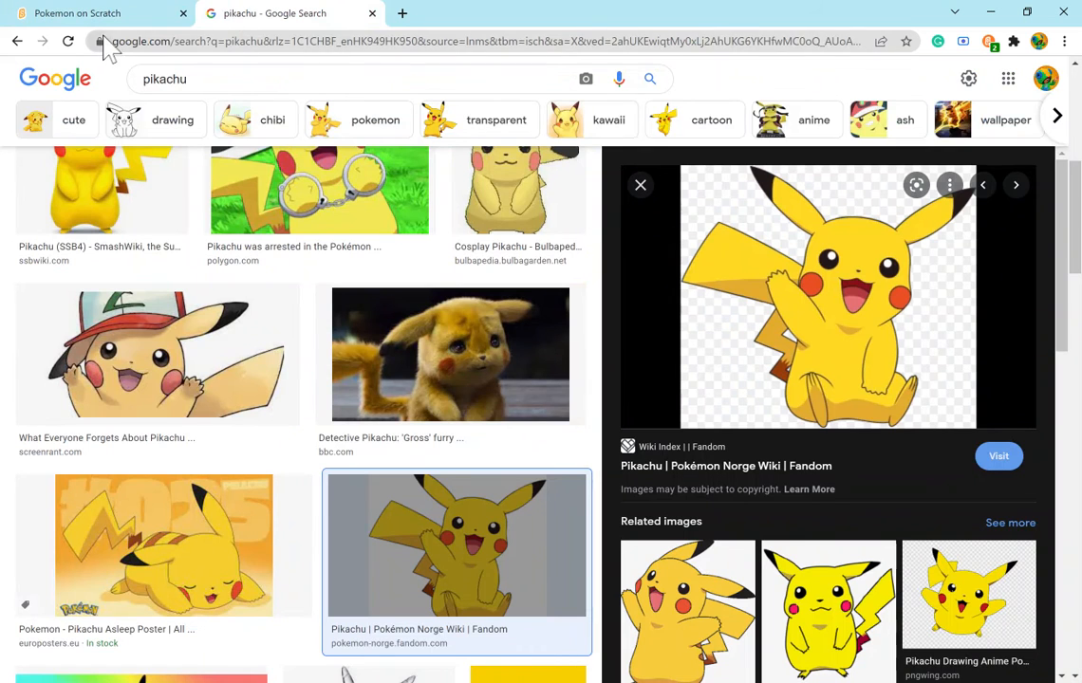
pyautogui.click(77, 13)
pyautogui.moveTo(130, 252); pyautogui.dragTo(145, 262)
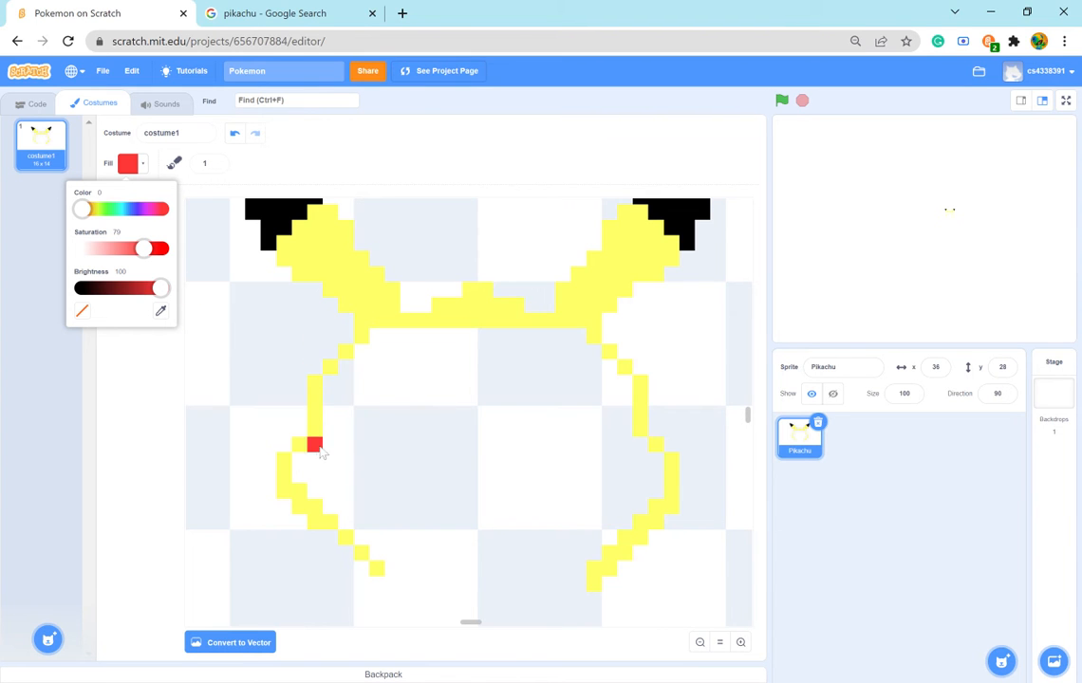
# - Following the reference, brush the outer half of the left cheek's red spot along the inside of the yellow cheek outline
pyautogui.click(288, 13)
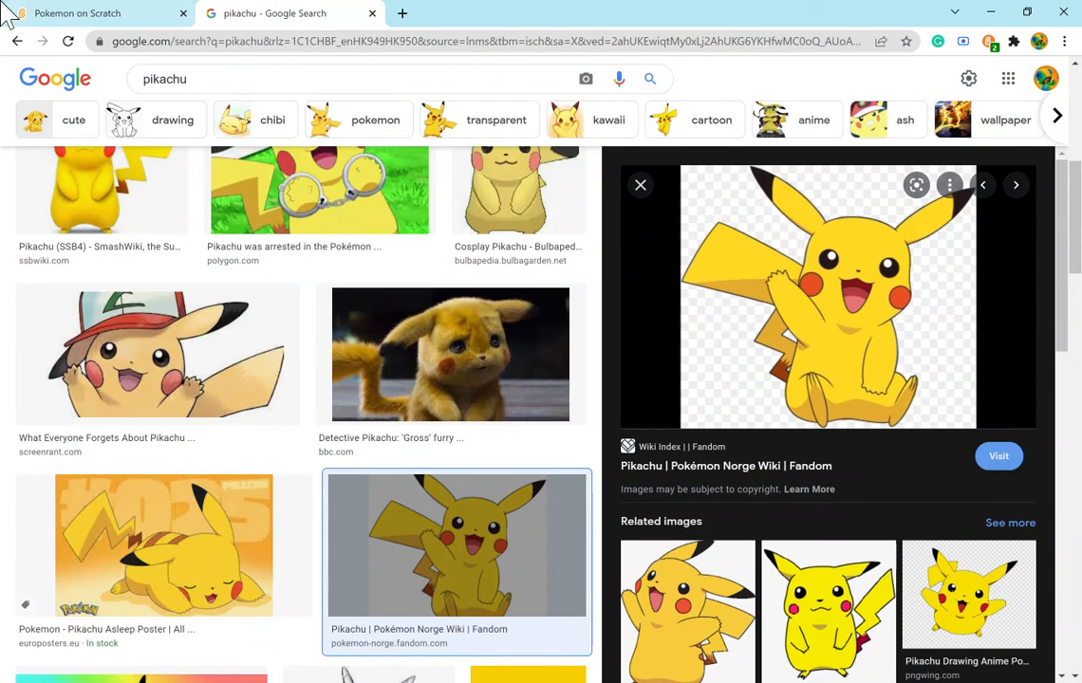
pyautogui.click(91, 12)
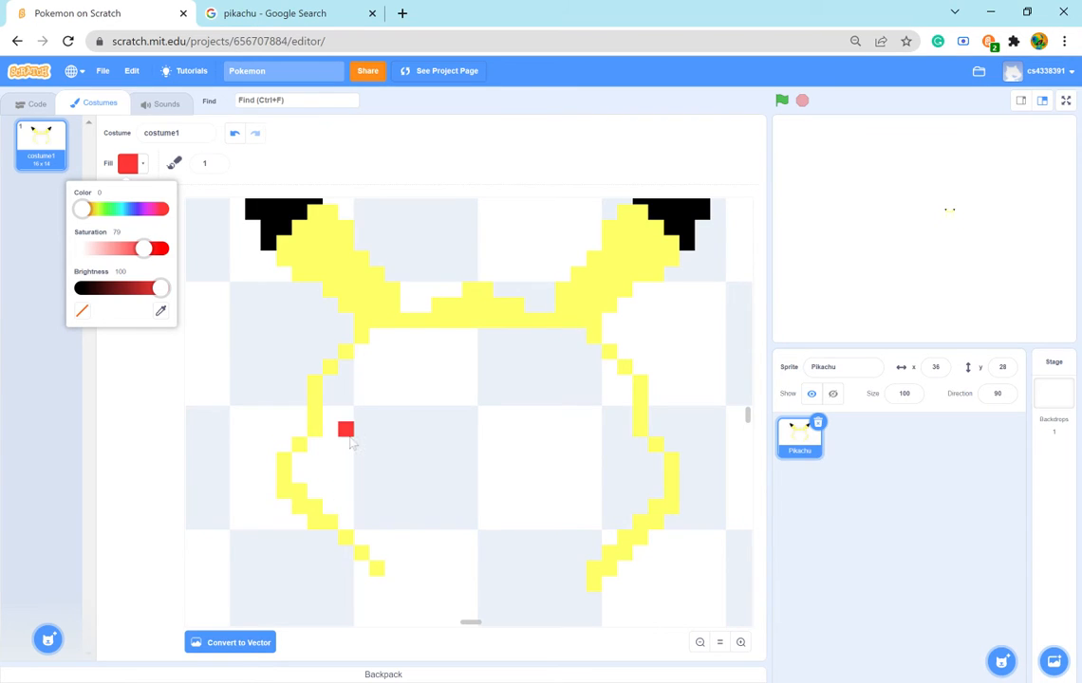
pyautogui.moveTo(348, 439)
pyautogui.mouseDown()
pyautogui.moveTo(303, 474)
pyautogui.moveTo(315, 492)
pyautogui.mouseUp()
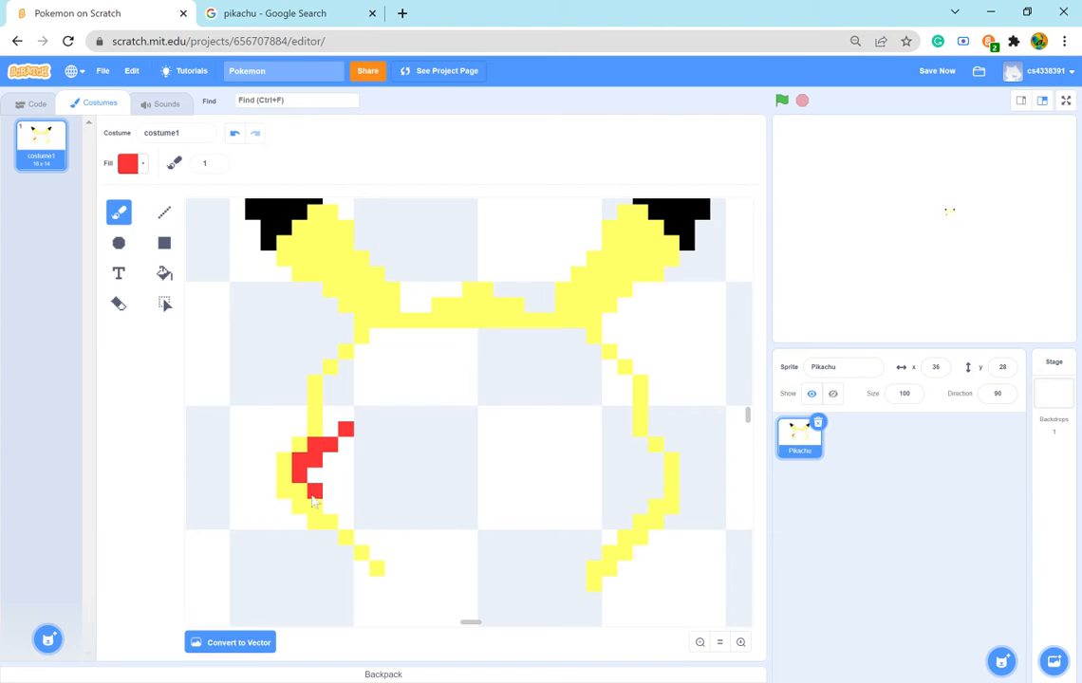
pyautogui.click(325, 505)
pyautogui.click(344, 520)
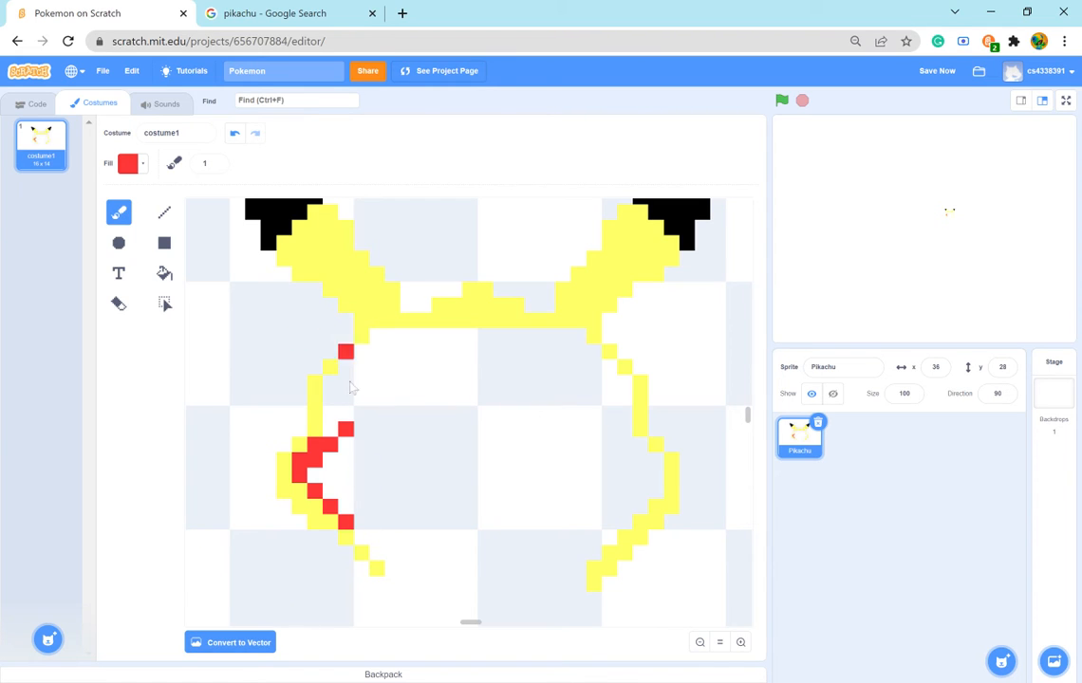
# - Paint the inner half of the left cheek's red outline, curving from its top pixel around to the bottom one
pyautogui.click(379, 458)
pyautogui.click(377, 444)
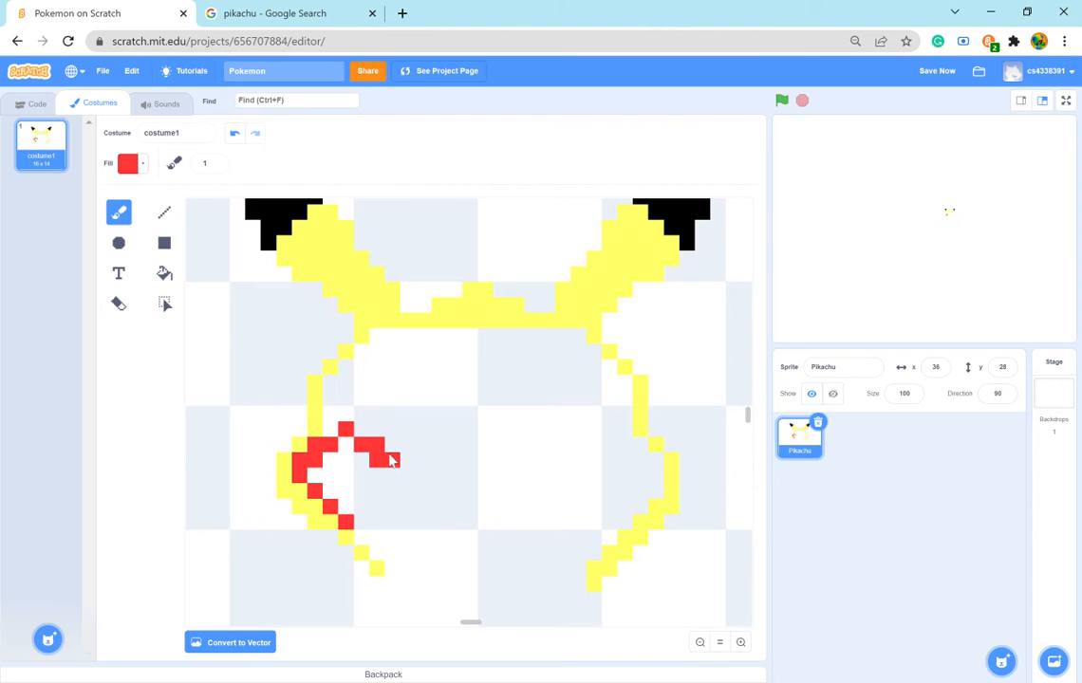
pyautogui.click(392, 474)
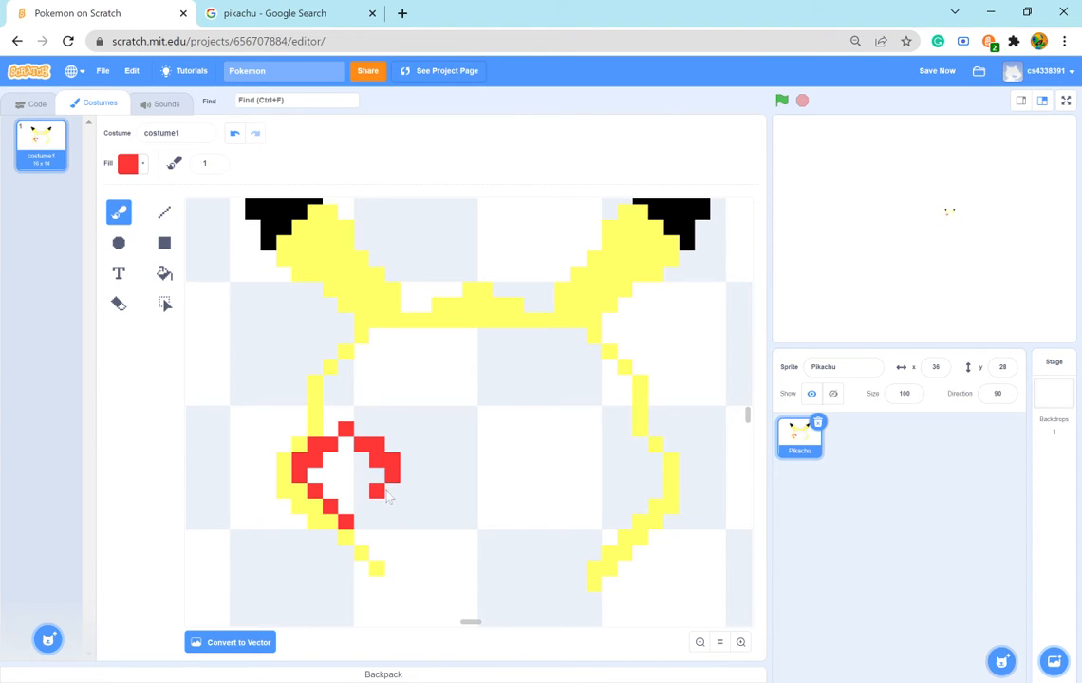
pyautogui.click(391, 491)
pyautogui.click(362, 506)
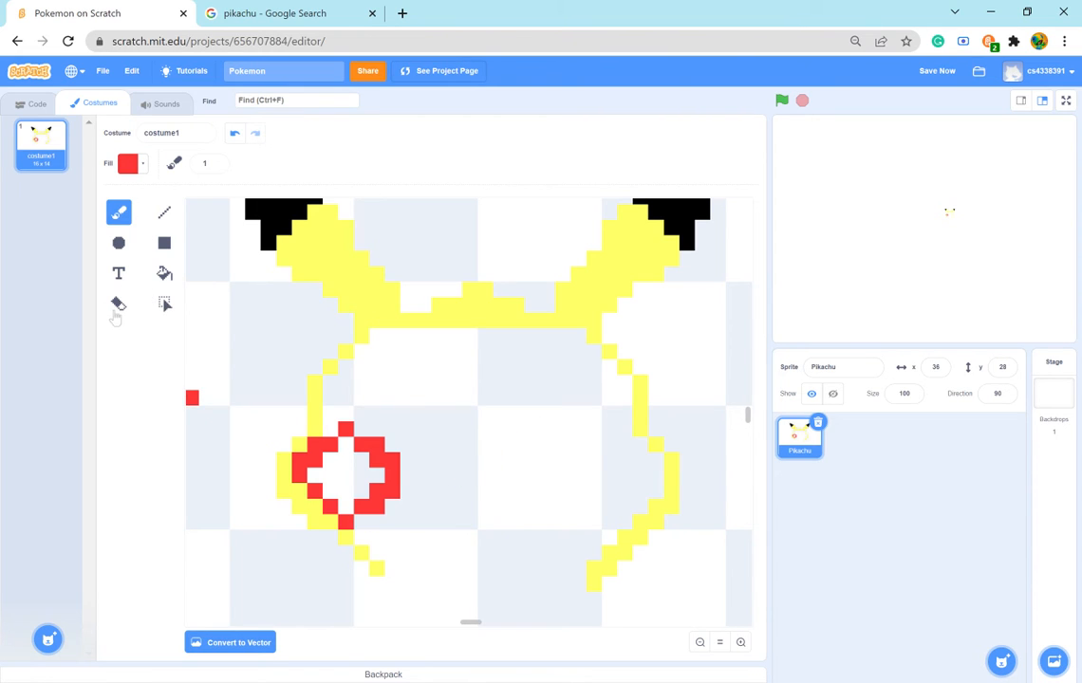
# - Erase the surplus outer red pixels on the inner side of the left cheek spot, leaving single-pixel diagonals
pyautogui.click(117, 302)
pyautogui.click(379, 508)
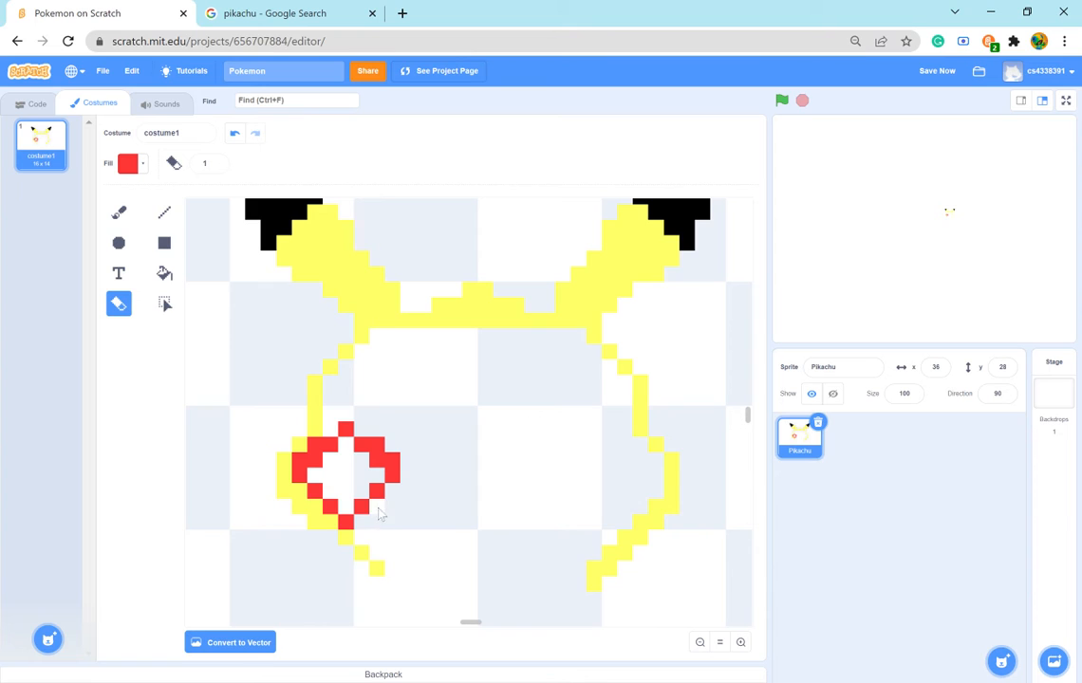
pyautogui.click(394, 461)
pyautogui.click(381, 443)
pyautogui.click(396, 477)
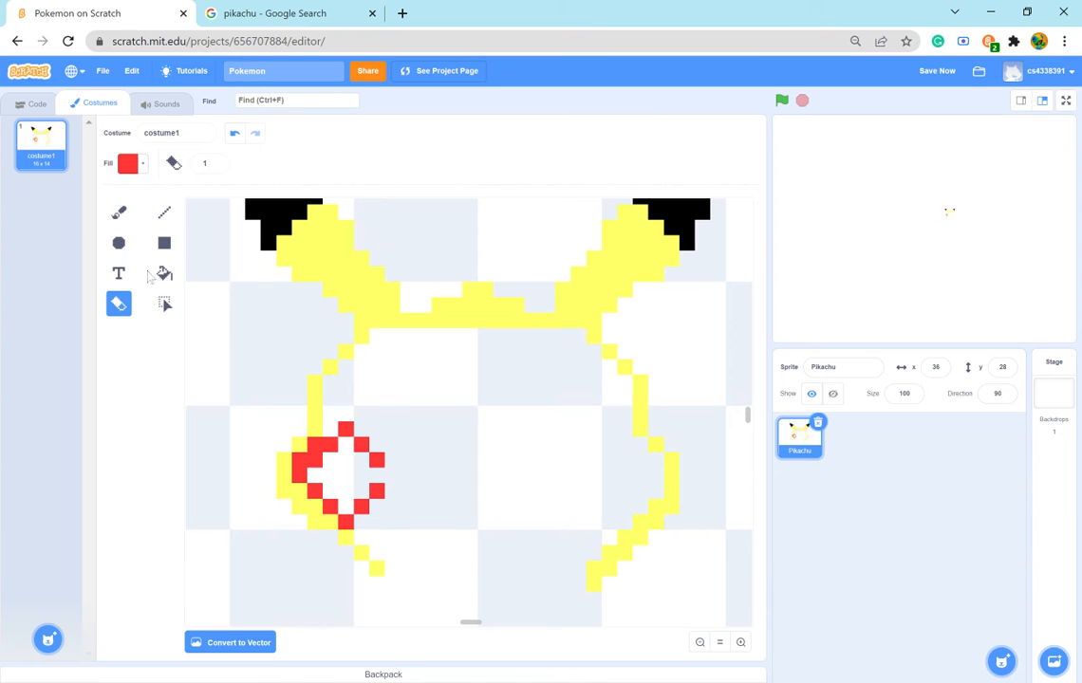
# - Extend the left cheek spot's red top edge and straighten its inner side, erasing the surplus pixel at the lower inner corner
pyautogui.click(118, 212)
pyautogui.click(330, 415)
pyautogui.click(332, 433)
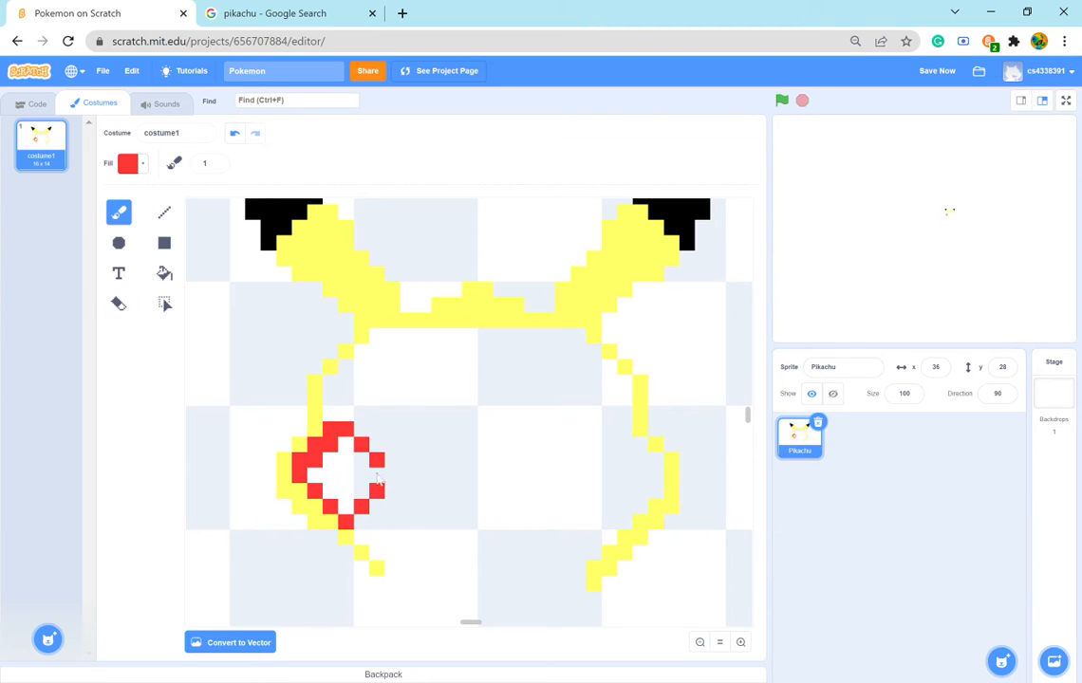
pyautogui.click(377, 480)
pyautogui.click(119, 303)
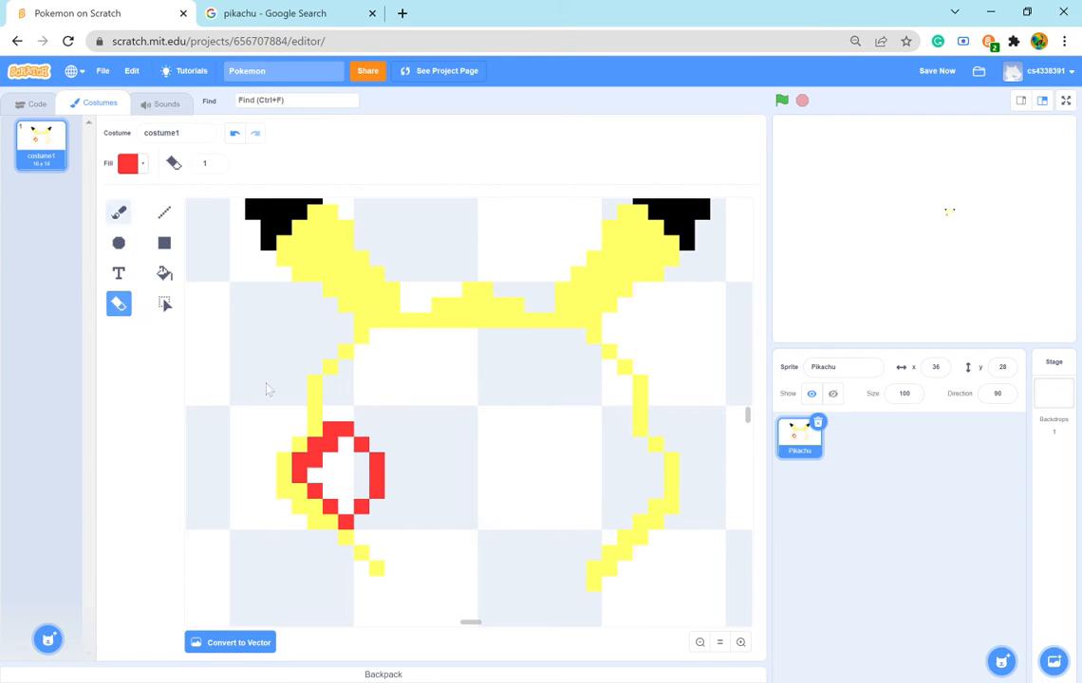
# - Fill the left cheek spot solid red with the brush and erase the single pixel sticking out at its bottom
pyautogui.click(119, 212)
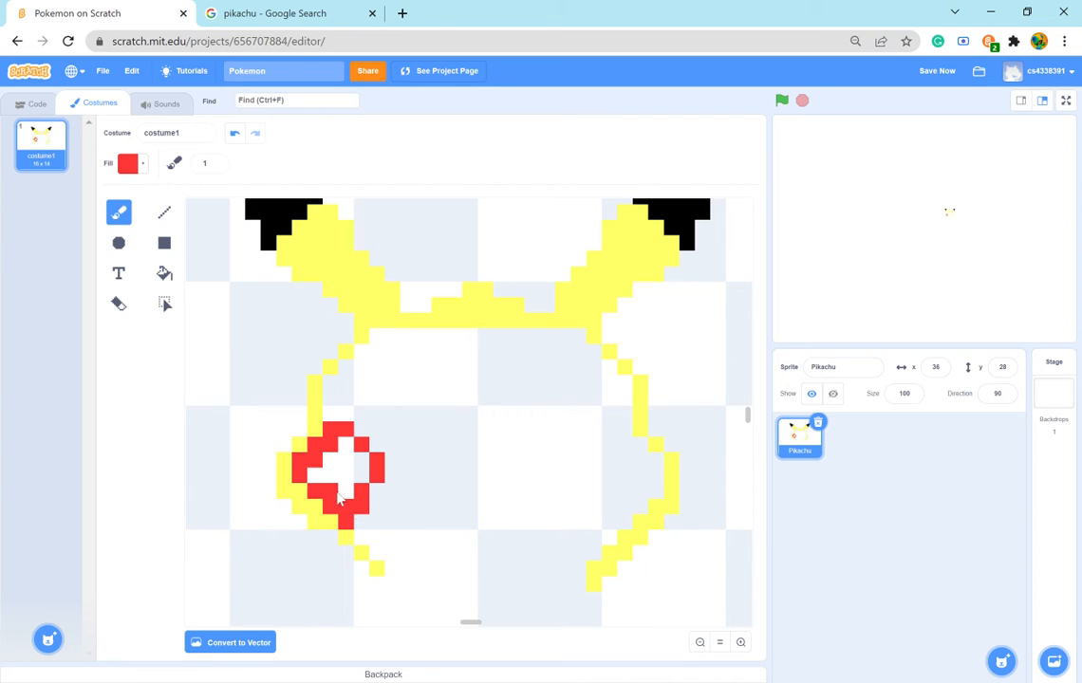
pyautogui.moveTo(347, 485)
pyautogui.mouseDown()
pyautogui.moveTo(351, 451)
pyautogui.moveTo(353, 465)
pyautogui.mouseUp()
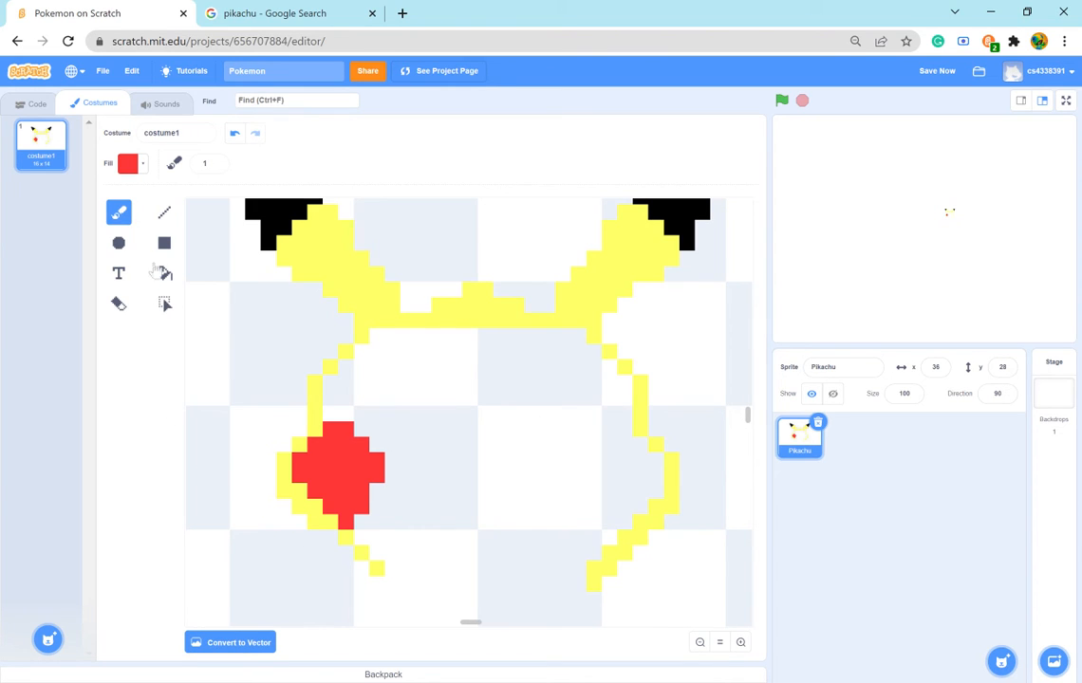
pyautogui.click(118, 304)
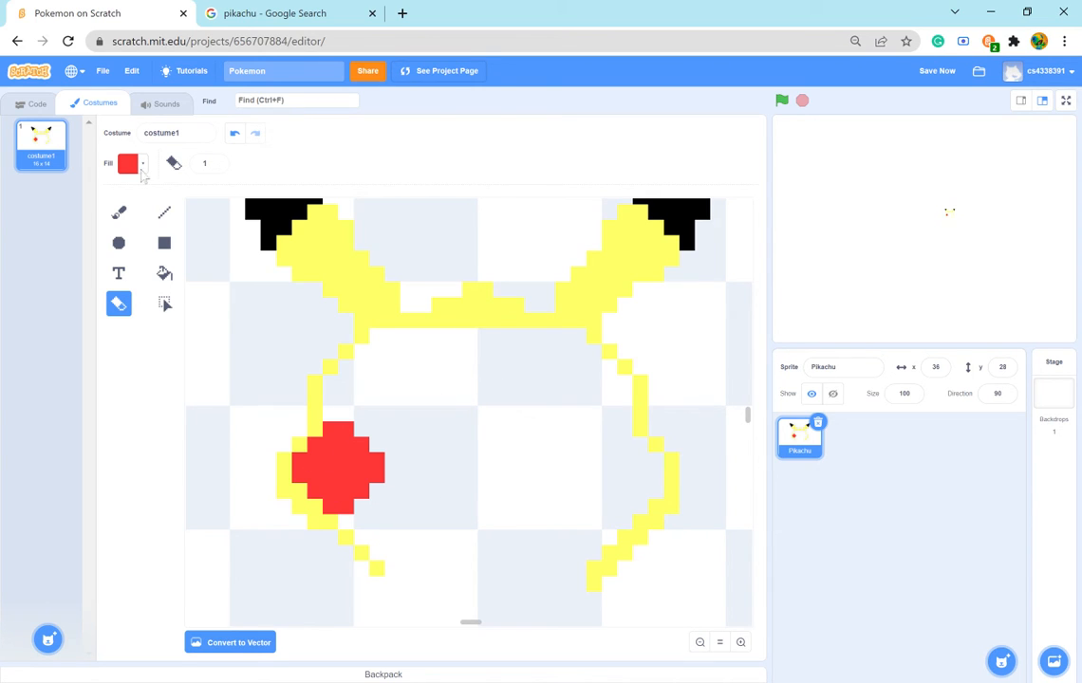
# - Brush the red top edge and inner side of the right cheek's spot, mirroring the left cheek
pyautogui.click(118, 214)
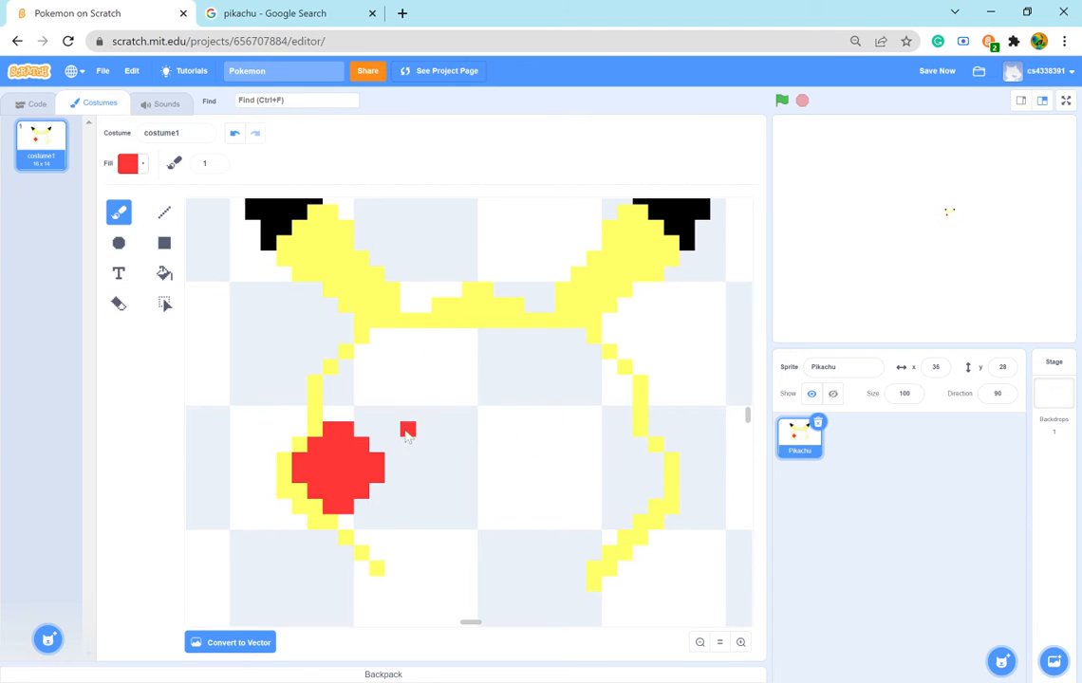
pyautogui.click(639, 446)
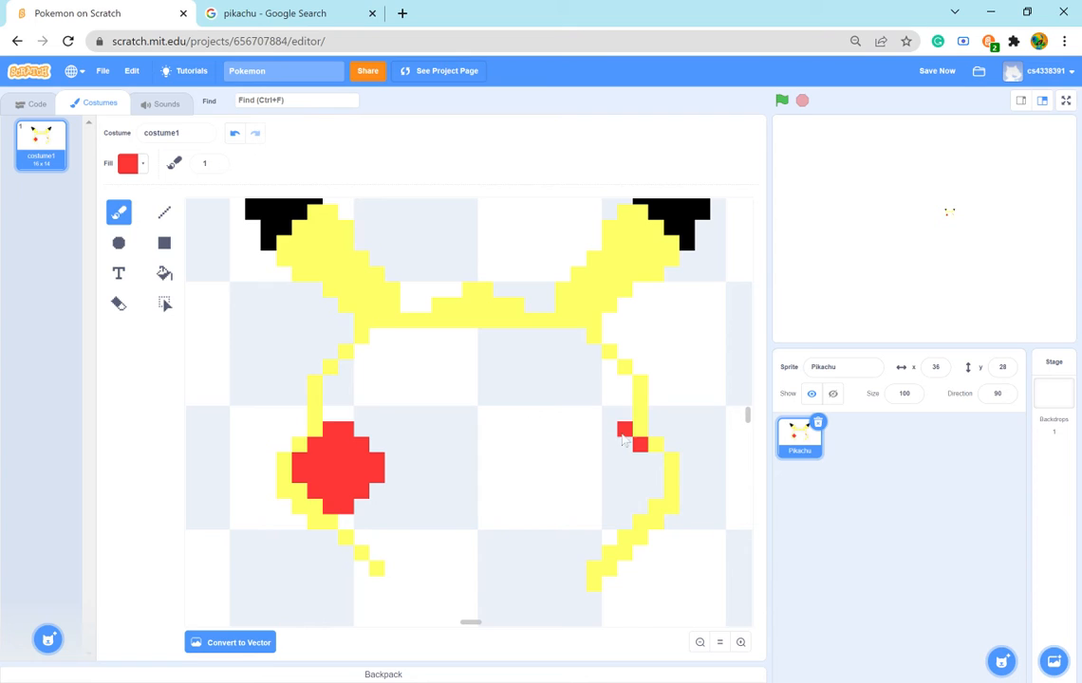
pyautogui.click(619, 433)
pyautogui.click(612, 433)
pyautogui.click(597, 454)
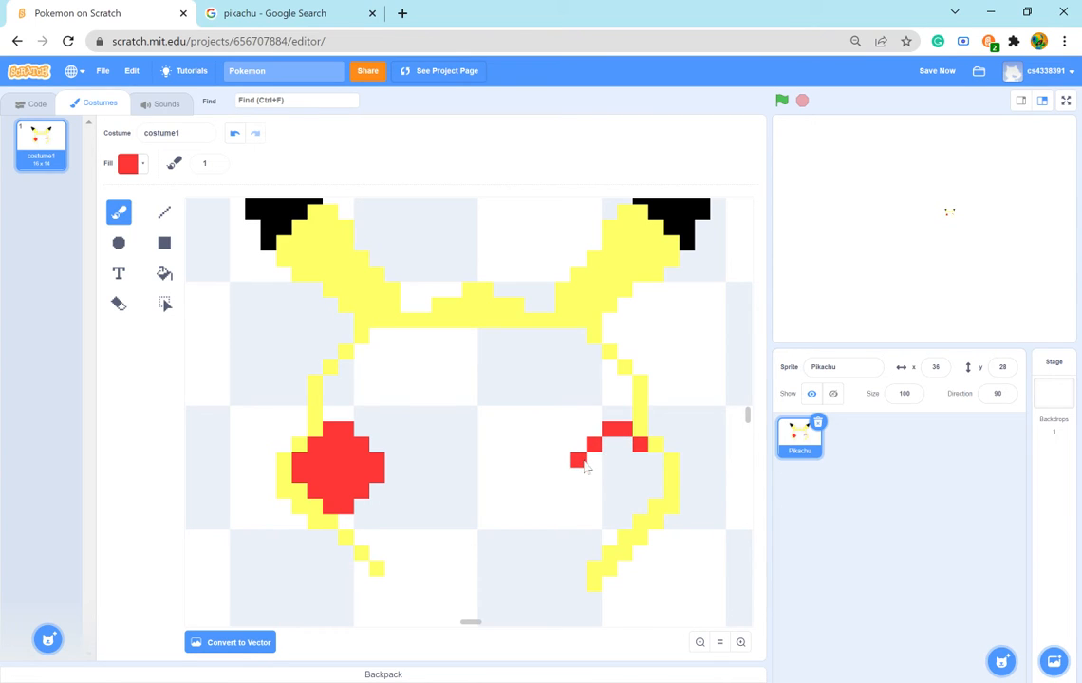
pyautogui.click(585, 467)
# - Close the right cheek spot along its bottom and outer side, and brush its interior solid red
pyautogui.click(593, 490)
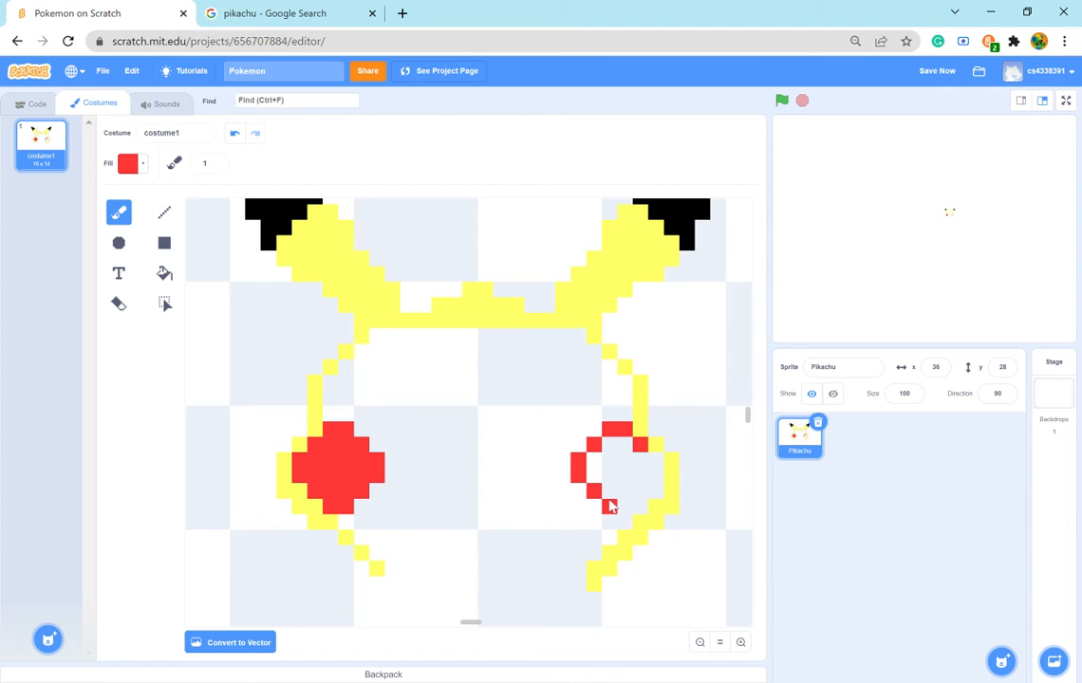
pyautogui.click(609, 506)
pyautogui.click(631, 506)
pyautogui.click(655, 463)
pyautogui.click(656, 474)
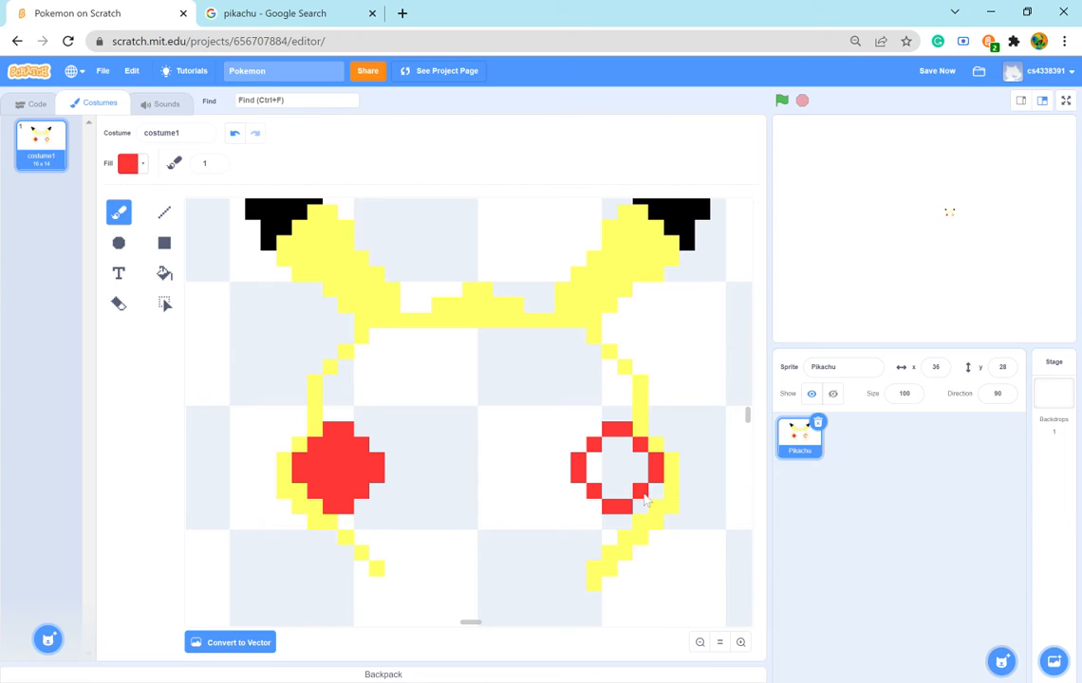
pyautogui.click(645, 495)
pyautogui.moveTo(596, 474)
pyautogui.mouseDown()
pyautogui.moveTo(611, 456)
pyautogui.moveTo(624, 460)
pyautogui.moveTo(630, 499)
pyautogui.mouseUp()
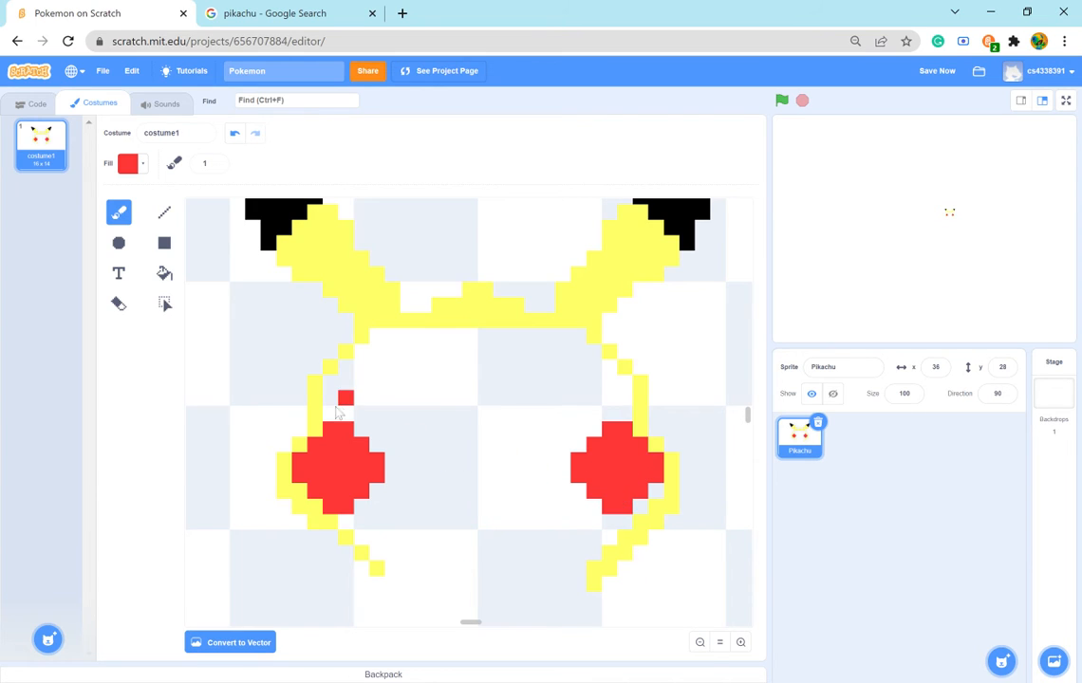
# - Sample the head's yellow and paint the gap between the right cheek's red spot and the face outline
pyautogui.click(129, 164)
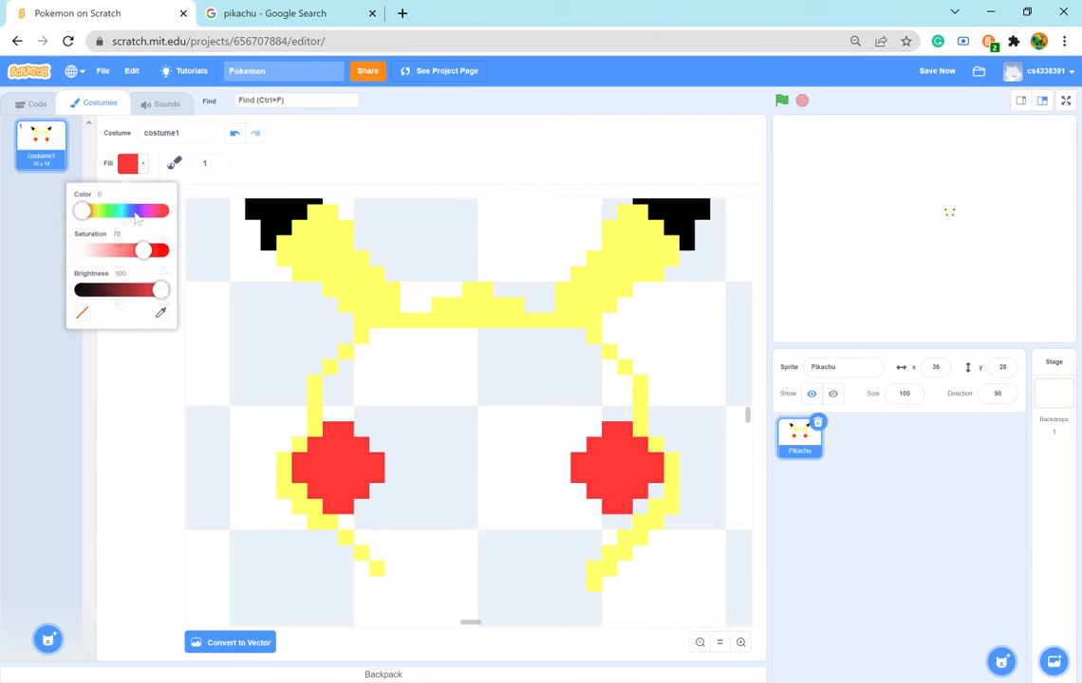
pyautogui.click(161, 313)
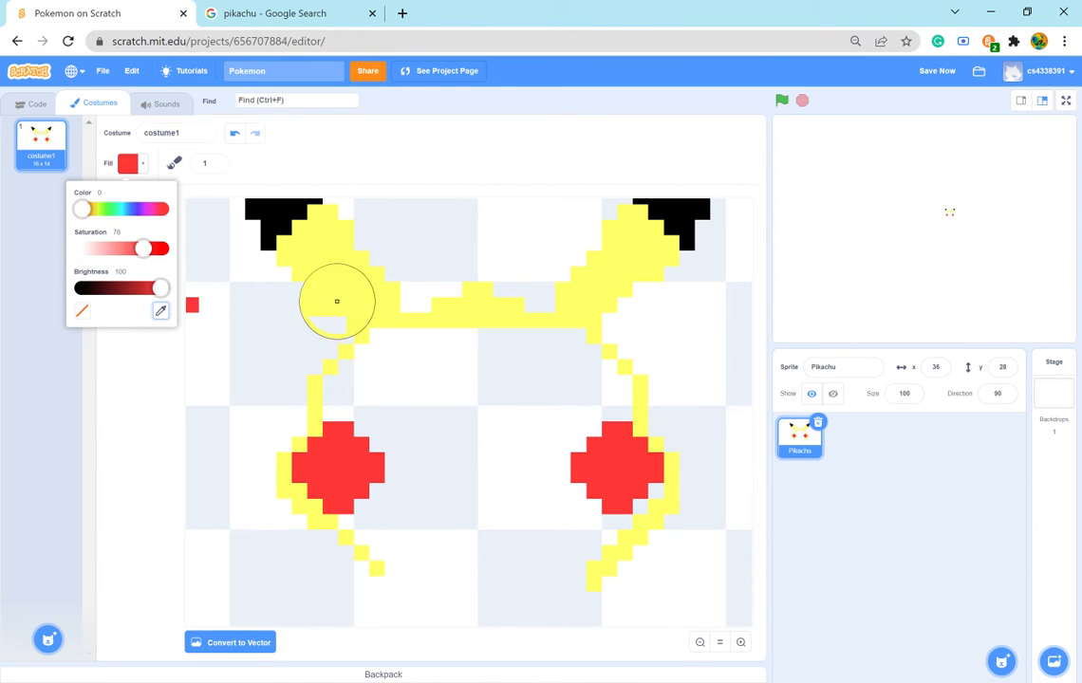
pyautogui.click(336, 302)
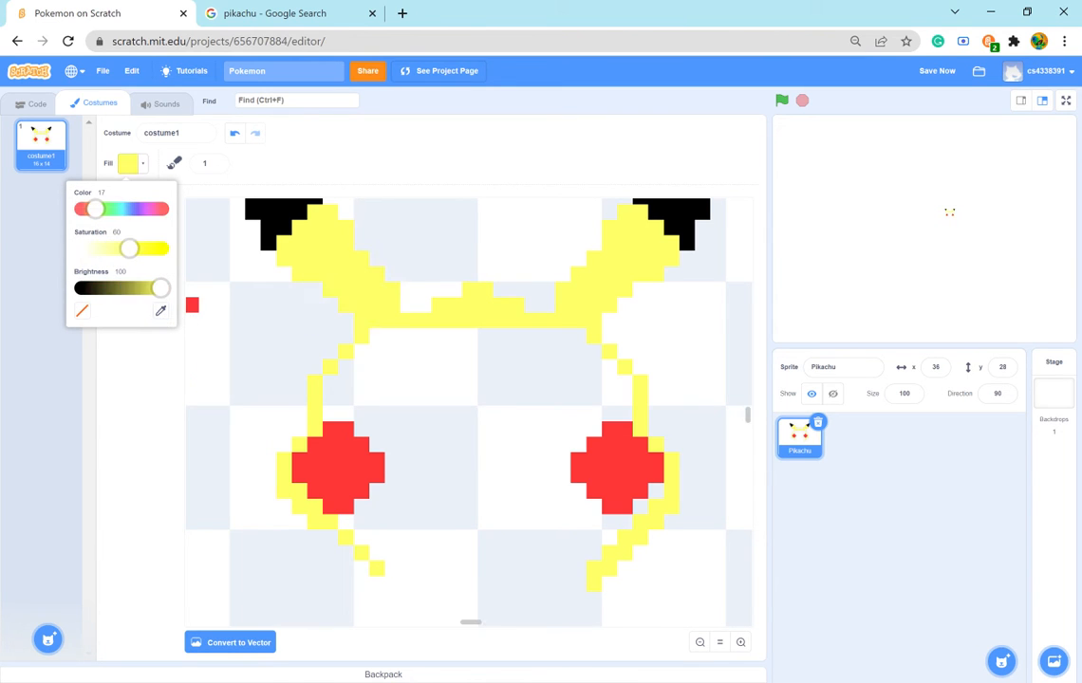
pyautogui.click(649, 513)
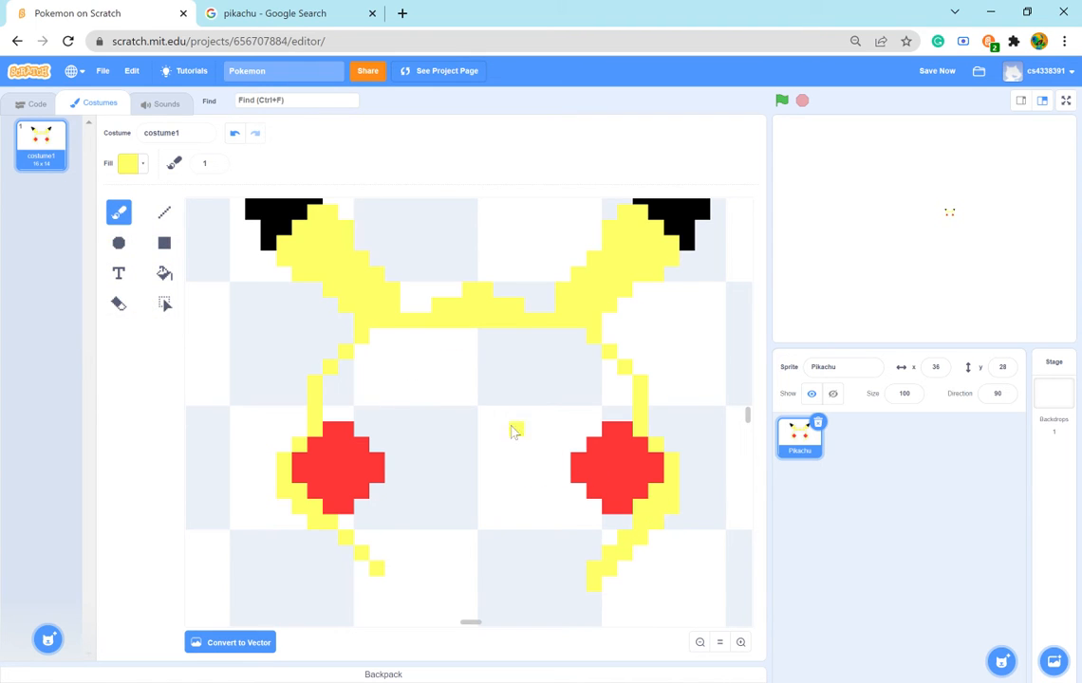
# - Study the eyes in the Pikachu reference picture and set the fill to black with brightness 0
pyautogui.click(278, 12)
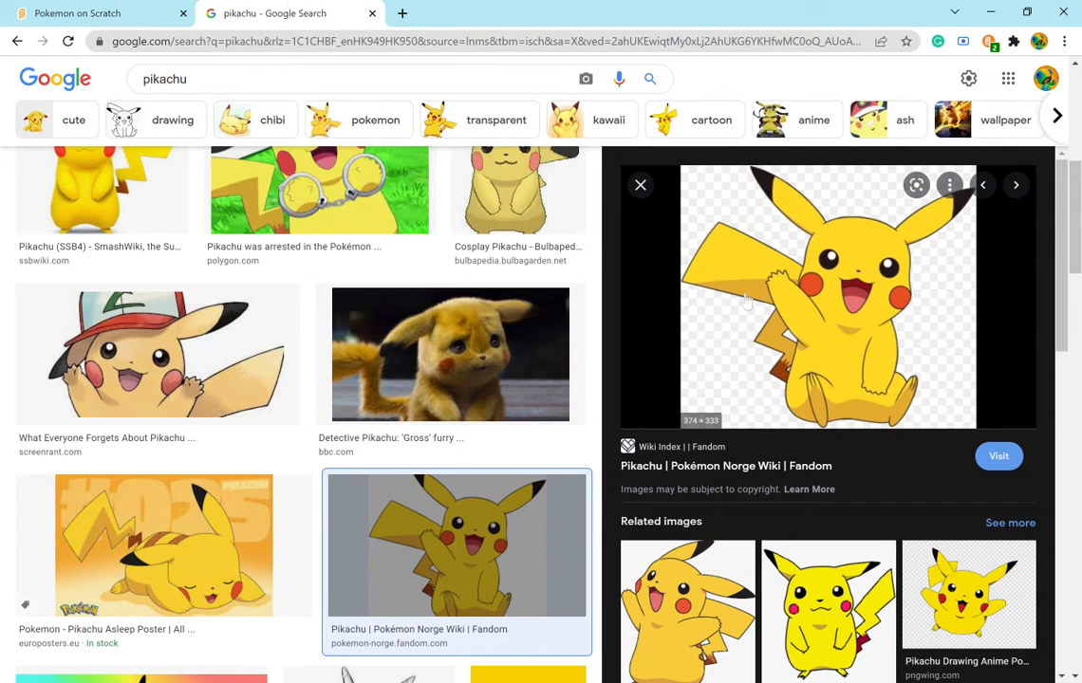
pyautogui.click(47, 12)
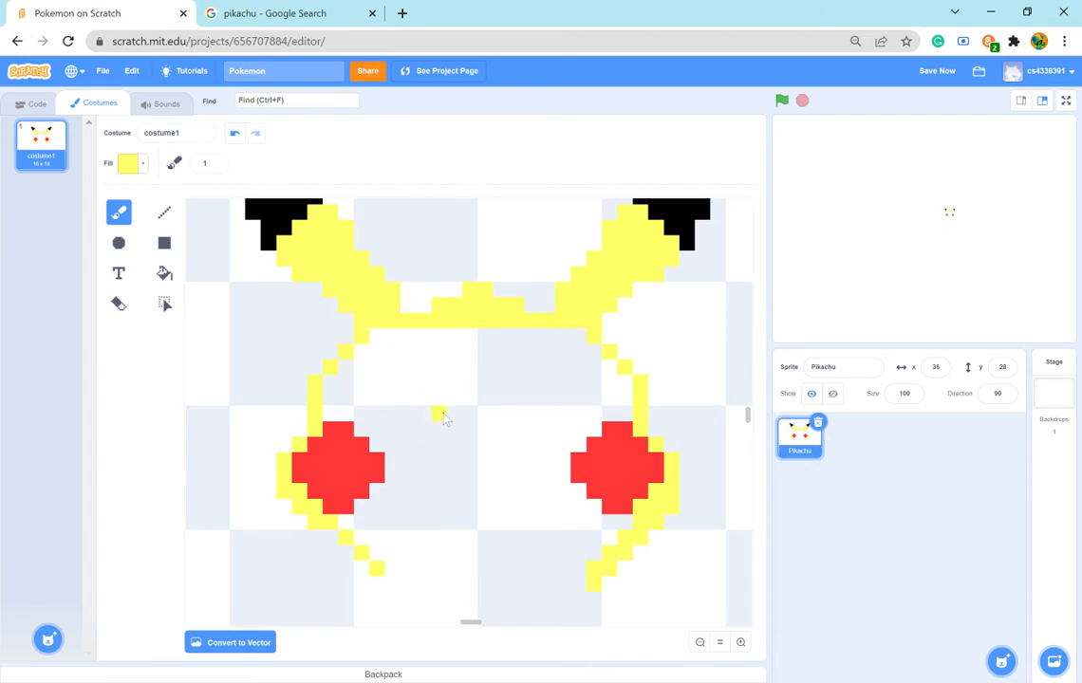
pyautogui.click(143, 165)
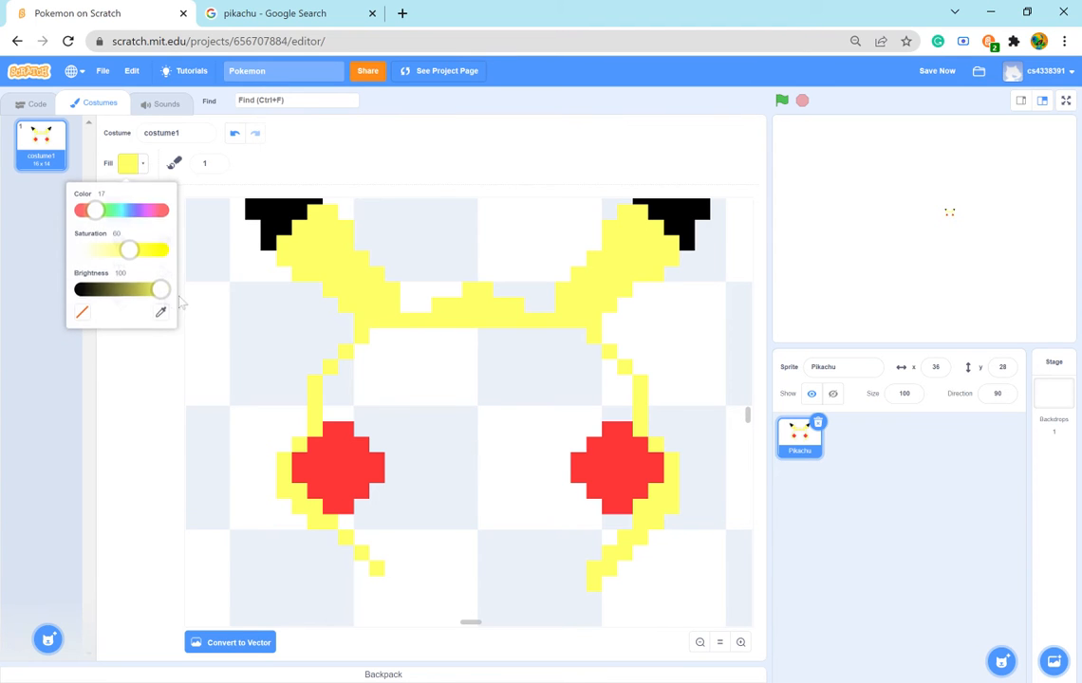
pyautogui.moveTo(159, 287); pyautogui.dragTo(54, 310)
pyautogui.click(275, 13)
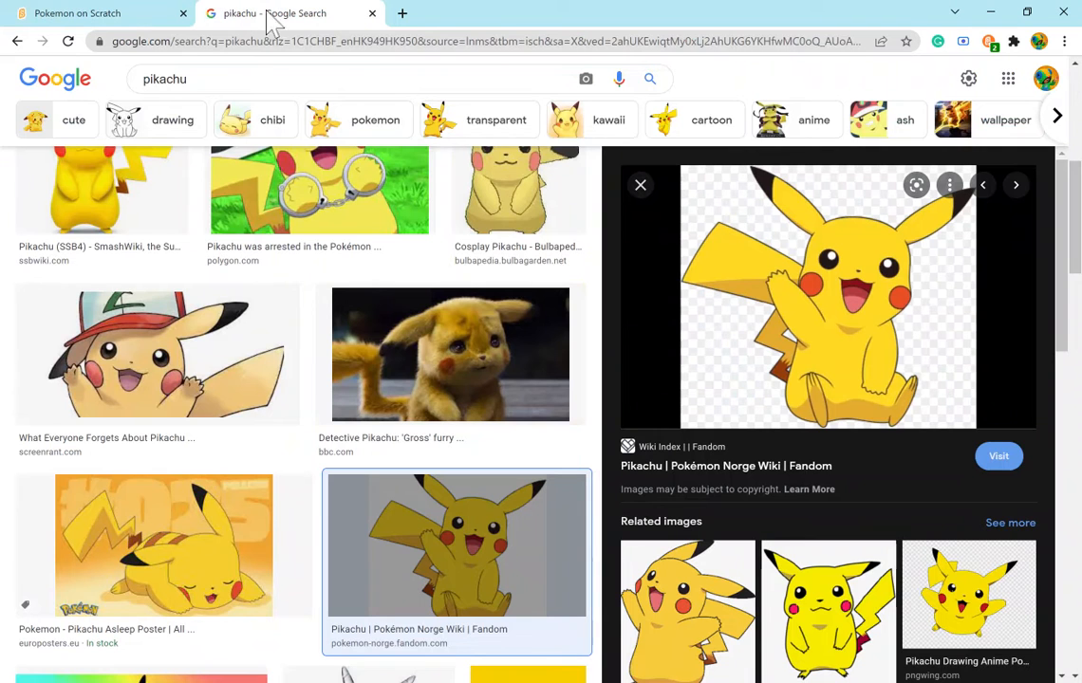
pyautogui.click(83, 12)
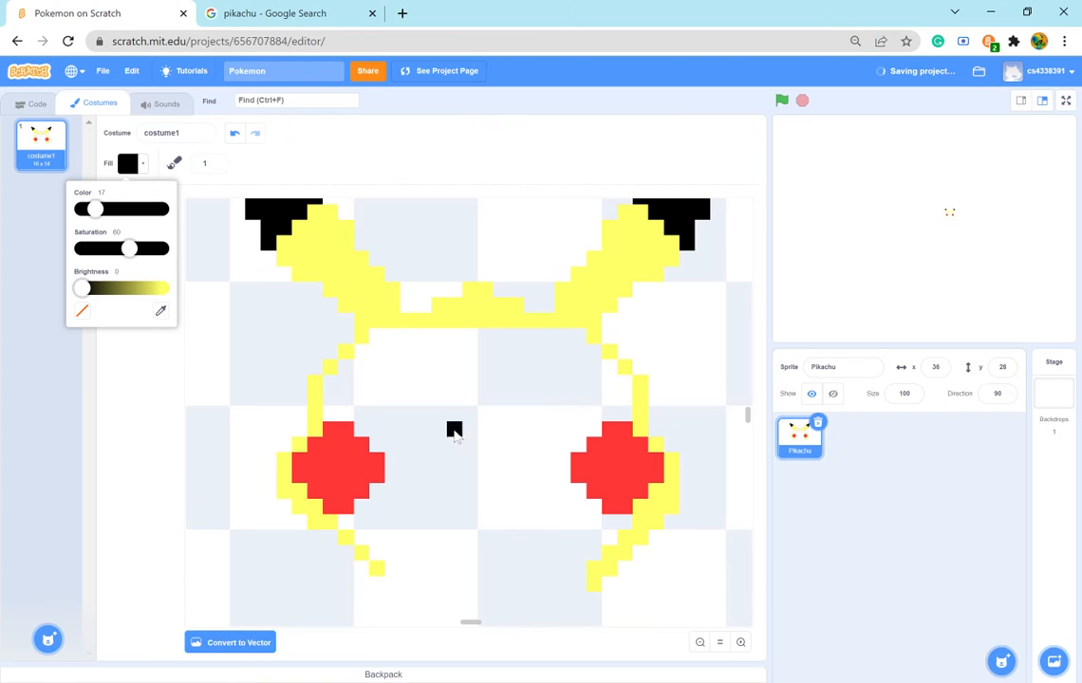
pyautogui.click(341, 12)
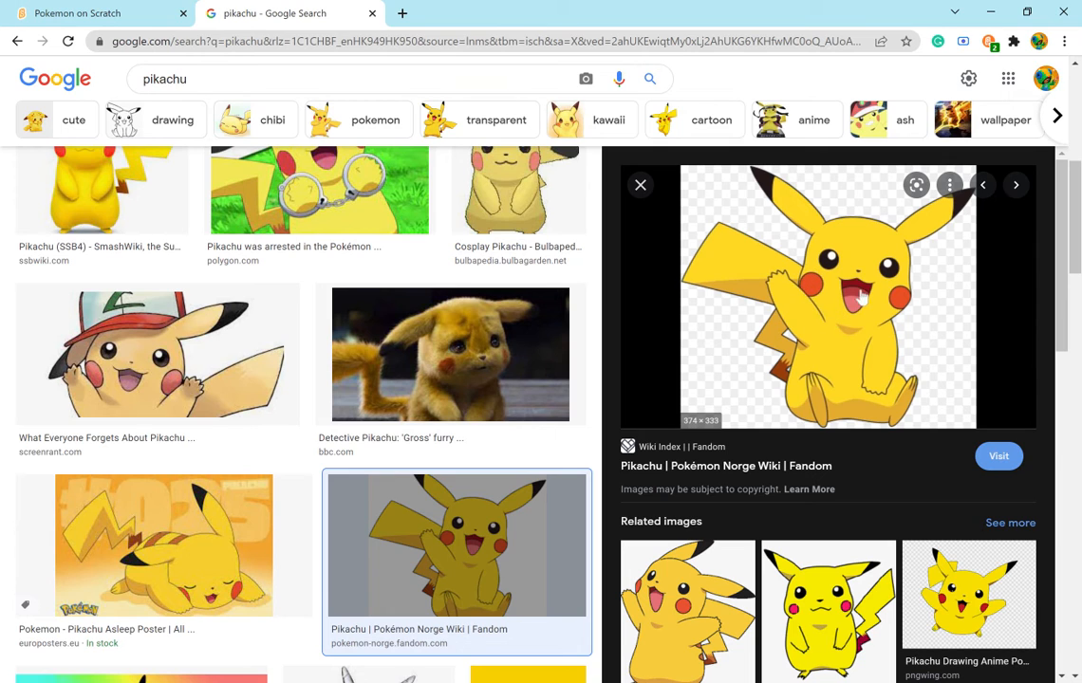
pyautogui.click(133, 17)
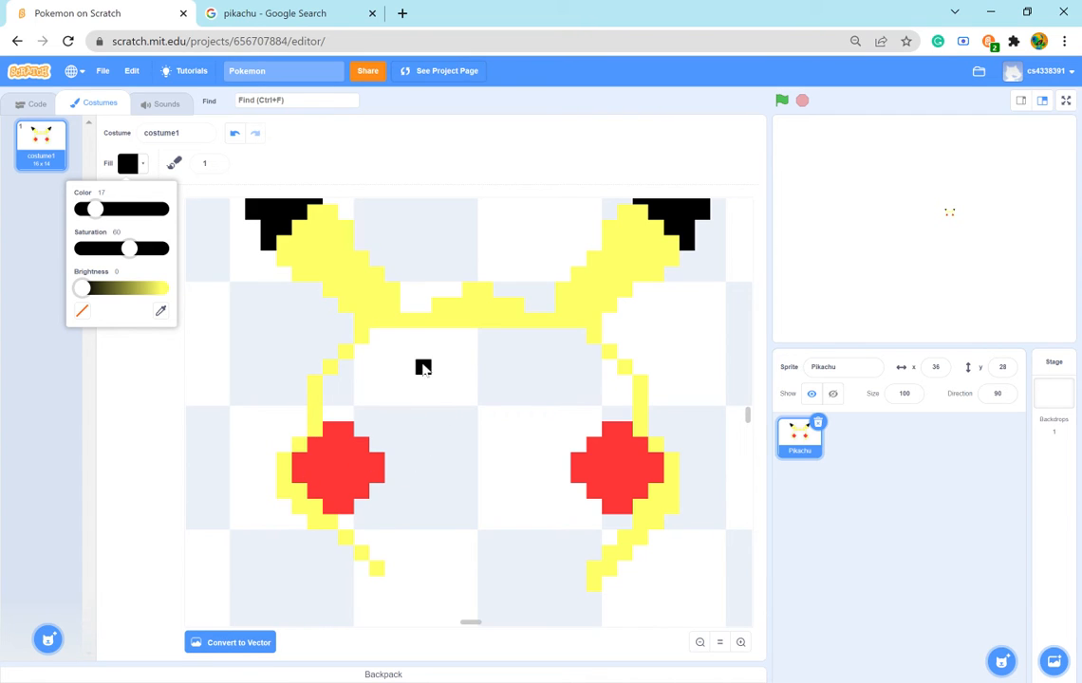
# - Brush the top and outer side of the left eye's round black outline, above the left cheek spot
pyautogui.moveTo(411, 369); pyautogui.dragTo(423, 369)
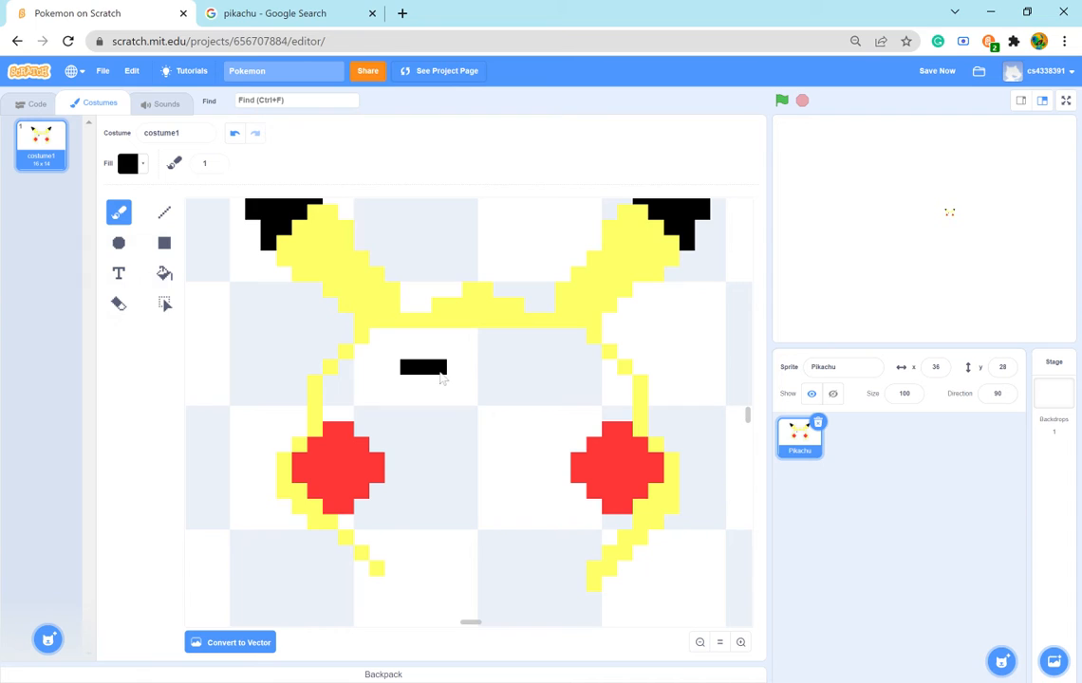
pyautogui.click(439, 382)
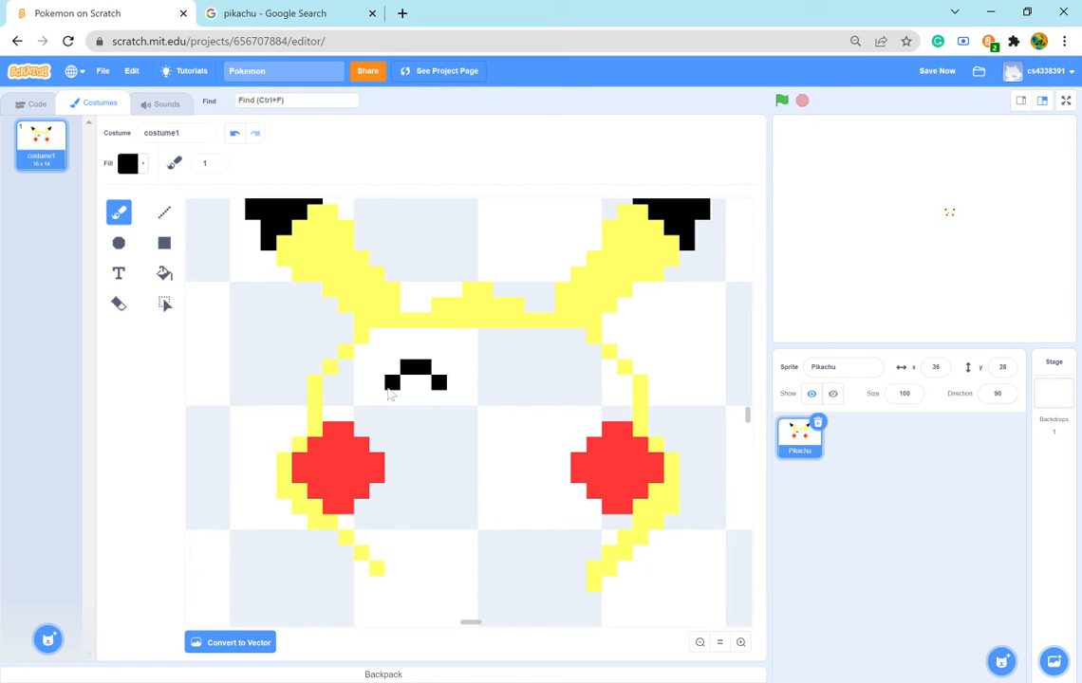
pyautogui.click(389, 395)
pyautogui.click(378, 402)
pyautogui.click(378, 415)
pyautogui.click(392, 429)
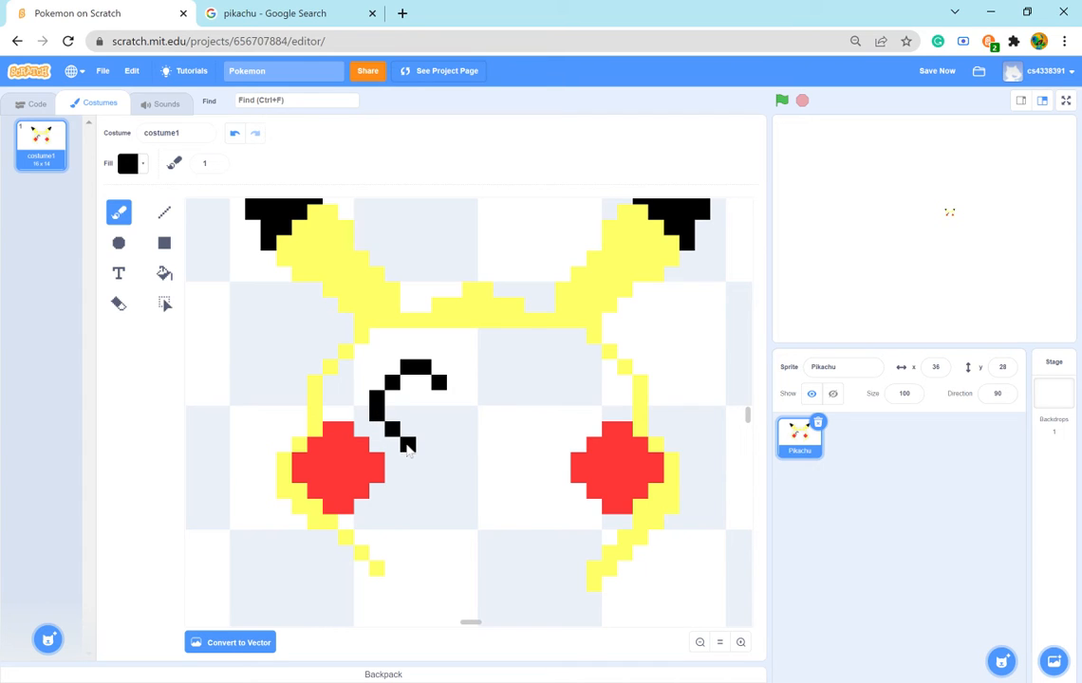
# - Close the left eye's black outline with a two-pixel bottom edge and a two-pixel inner side
pyautogui.click(408, 443)
pyautogui.click(429, 446)
pyautogui.click(440, 430)
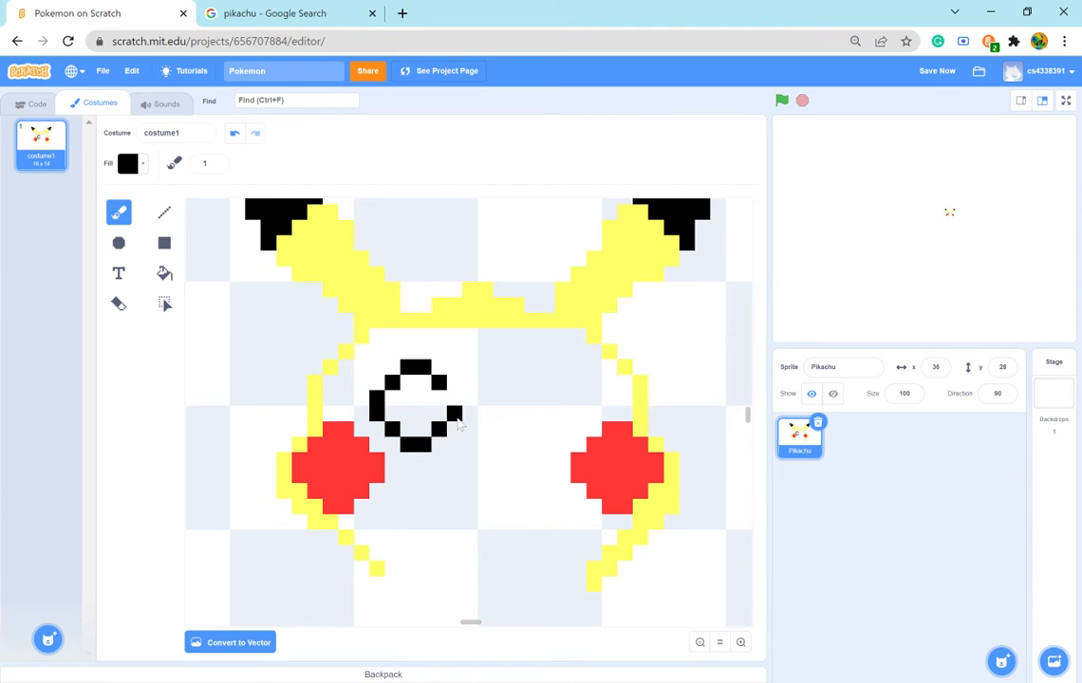
pyautogui.click(456, 414)
pyautogui.click(455, 399)
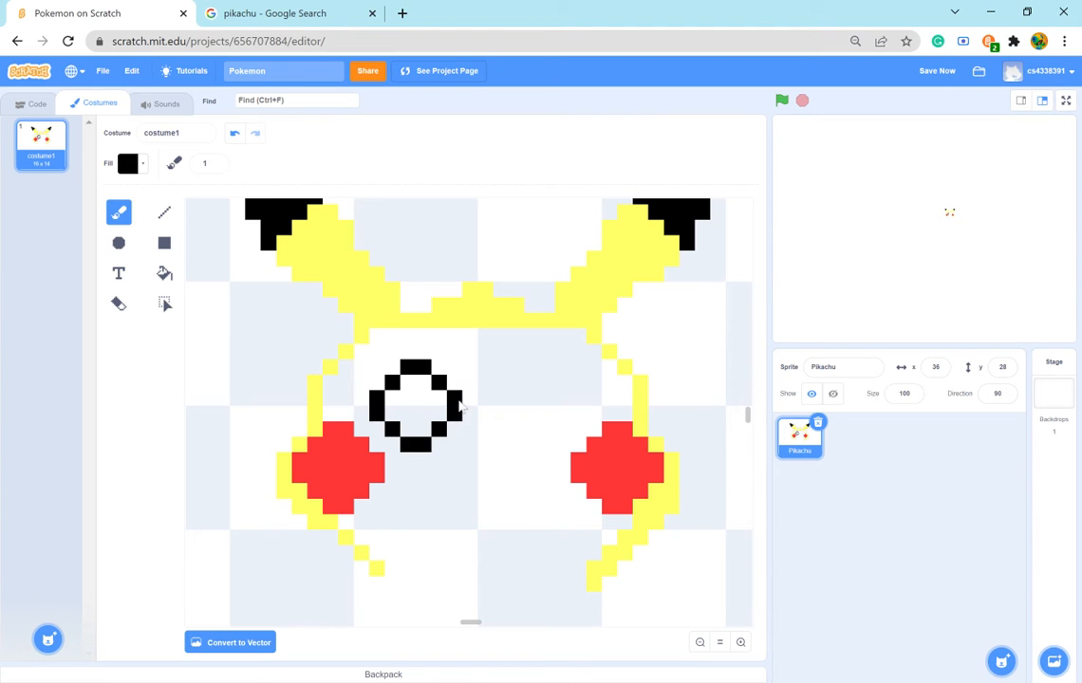
# - Brush the inner side and top of the right eye's black outline, level with the left eye
pyautogui.click(519, 402)
pyautogui.click(519, 415)
pyautogui.click(533, 383)
pyautogui.click(553, 373)
pyautogui.click(567, 372)
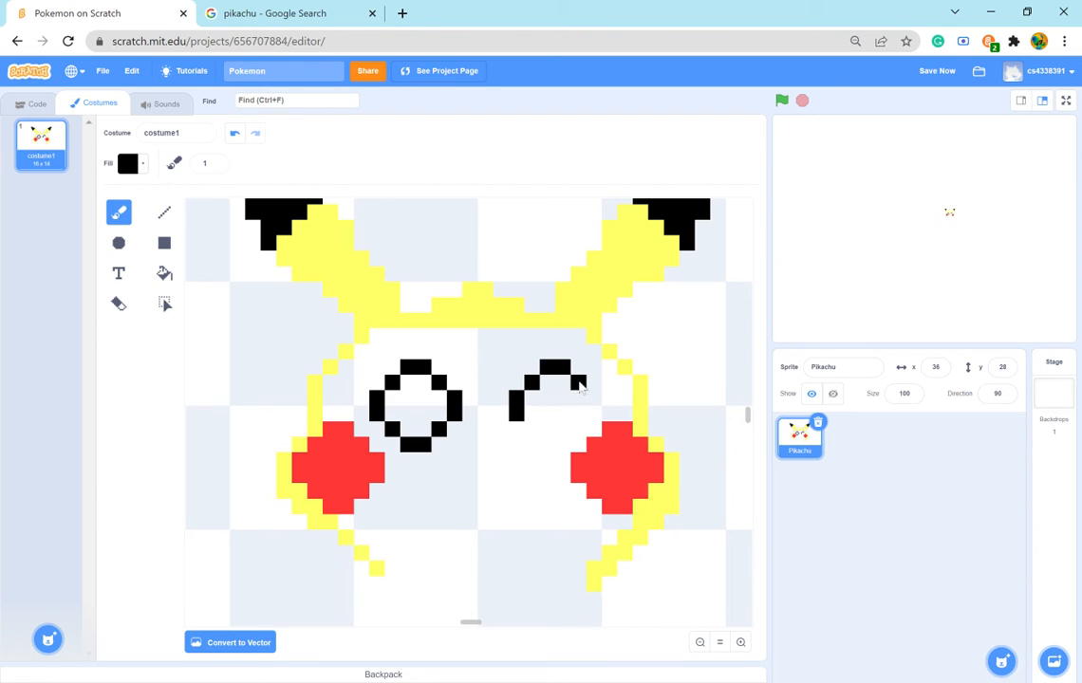
pyautogui.click(580, 386)
pyautogui.click(580, 401)
# - Try to complete the right eye's outline around its outer side and bottom, erasing the misplaced pixel on the outer side
pyautogui.click(118, 302)
pyautogui.click(576, 398)
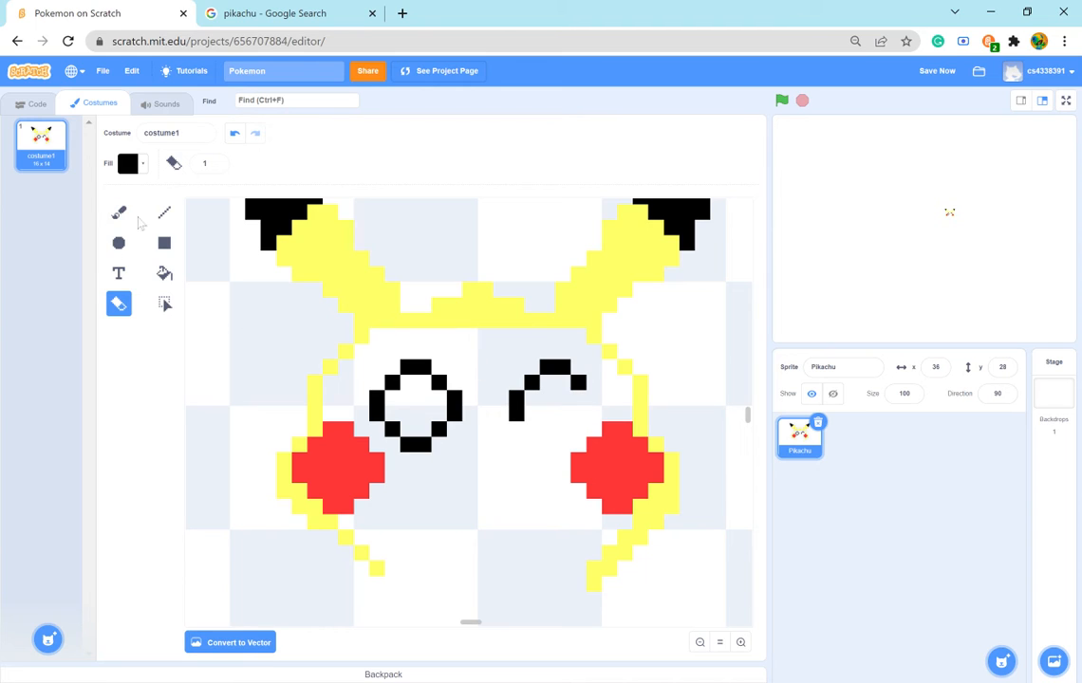
pyautogui.click(119, 212)
pyautogui.click(592, 399)
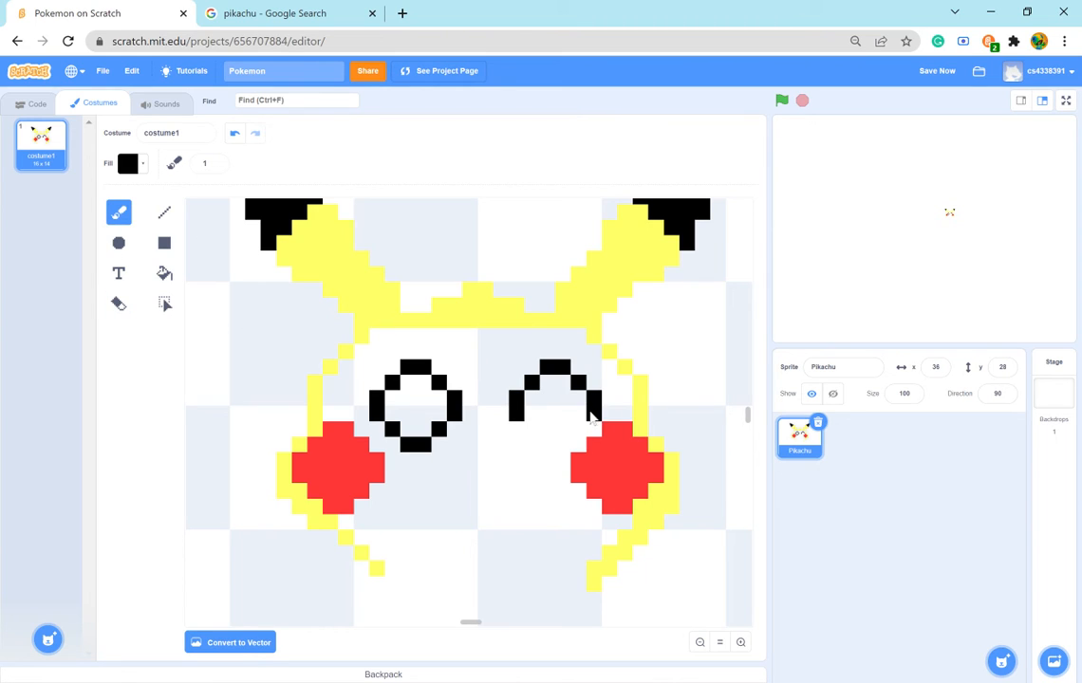
pyautogui.click(579, 428)
pyautogui.click(564, 443)
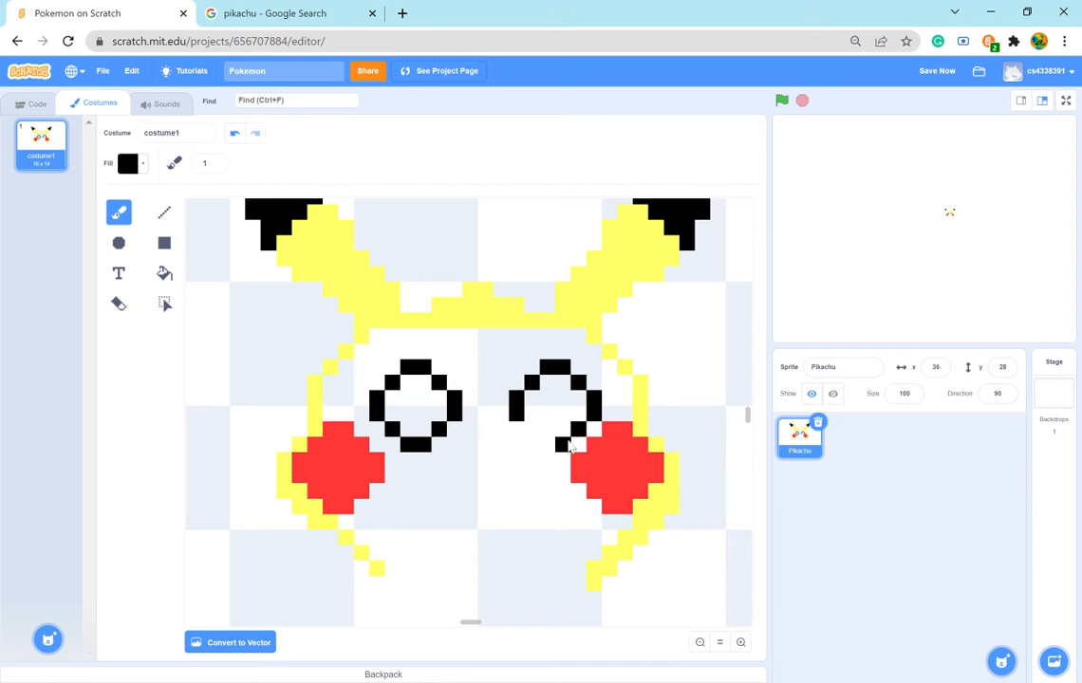
pyautogui.click(548, 444)
pyautogui.click(532, 429)
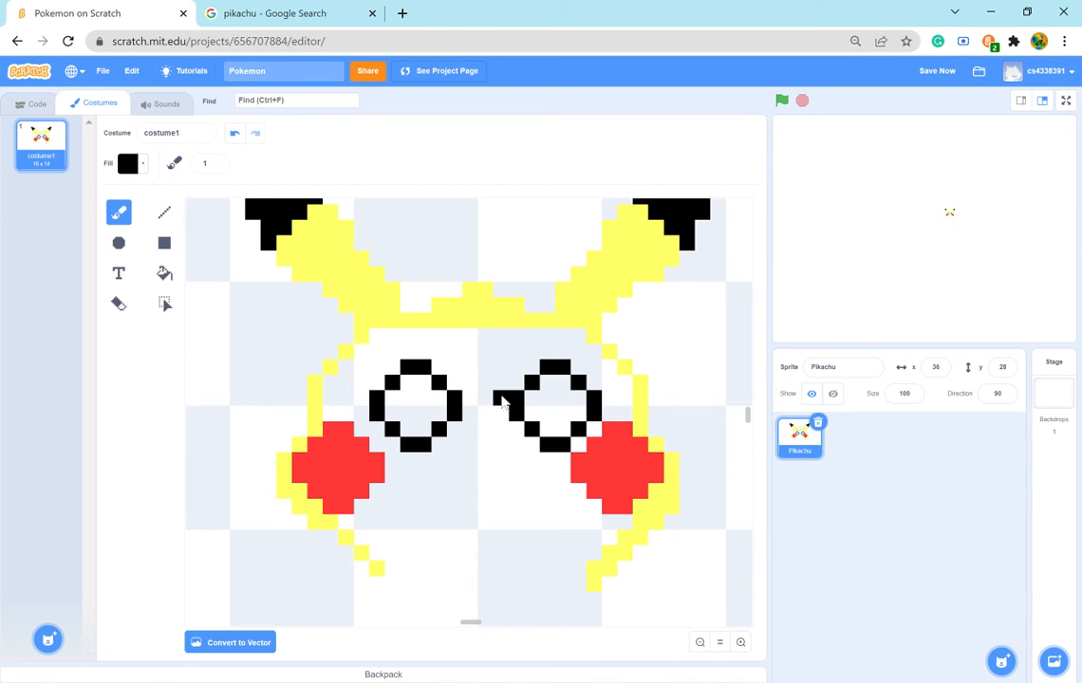
# - Move the inner side and top of the right eye's outline one pixel toward the nose, erasing the old outline pixels
pyautogui.moveTo(503, 398); pyautogui.dragTo(503, 413)
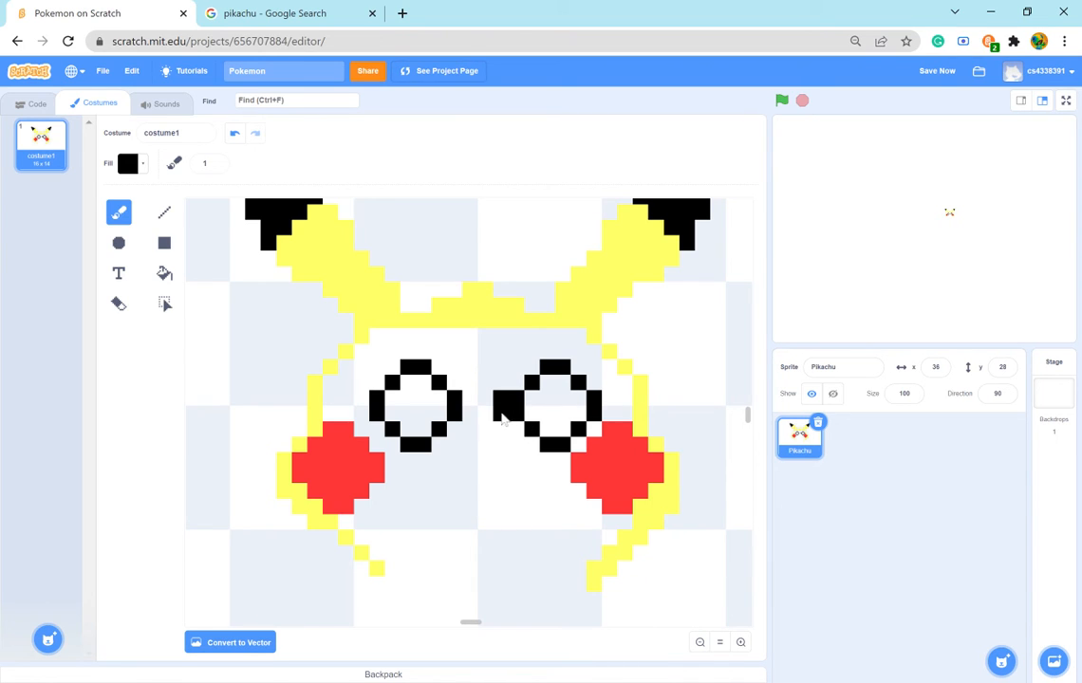
pyautogui.click(525, 377)
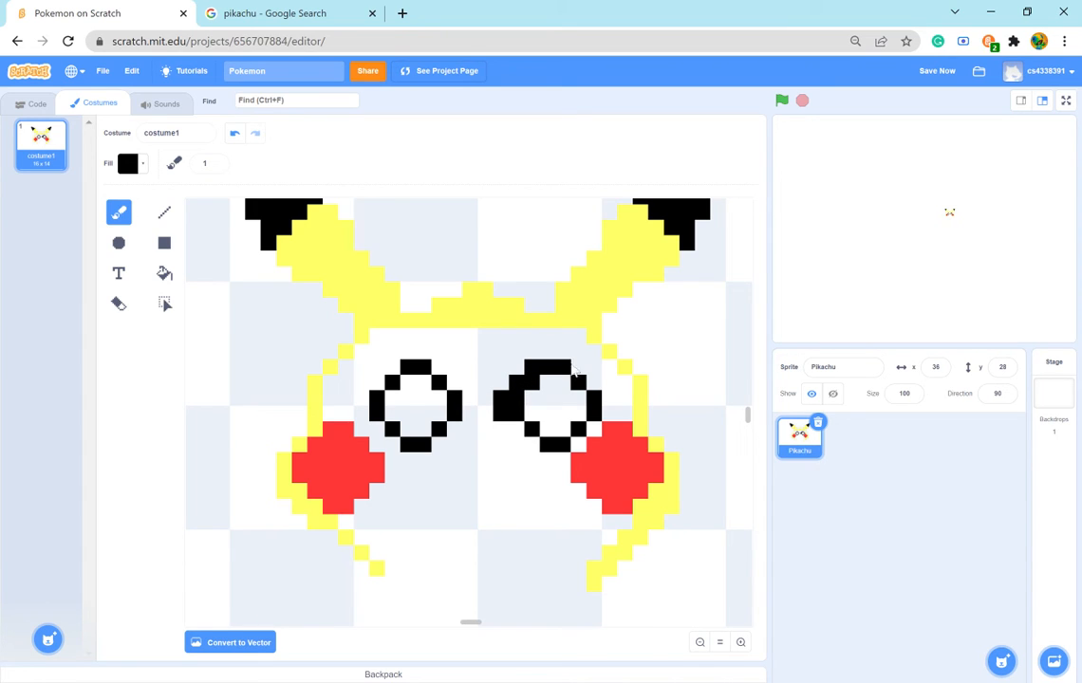
pyautogui.click(118, 302)
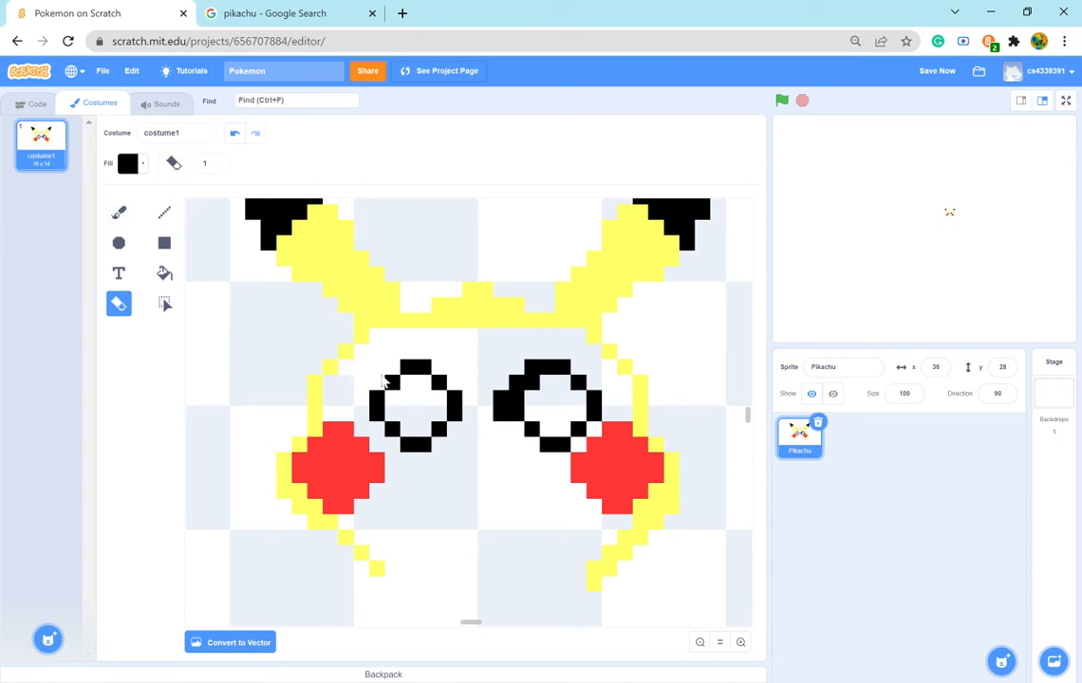
pyautogui.click(534, 387)
pyautogui.moveTo(560, 370)
pyautogui.mouseDown()
pyautogui.moveTo(598, 413)
pyautogui.moveTo(565, 451)
pyautogui.moveTo(531, 430)
pyautogui.mouseUp()
# - Brush the bottom and outer side of the right eye in black, closing a round outline that matches the left eye
pyautogui.click(119, 211)
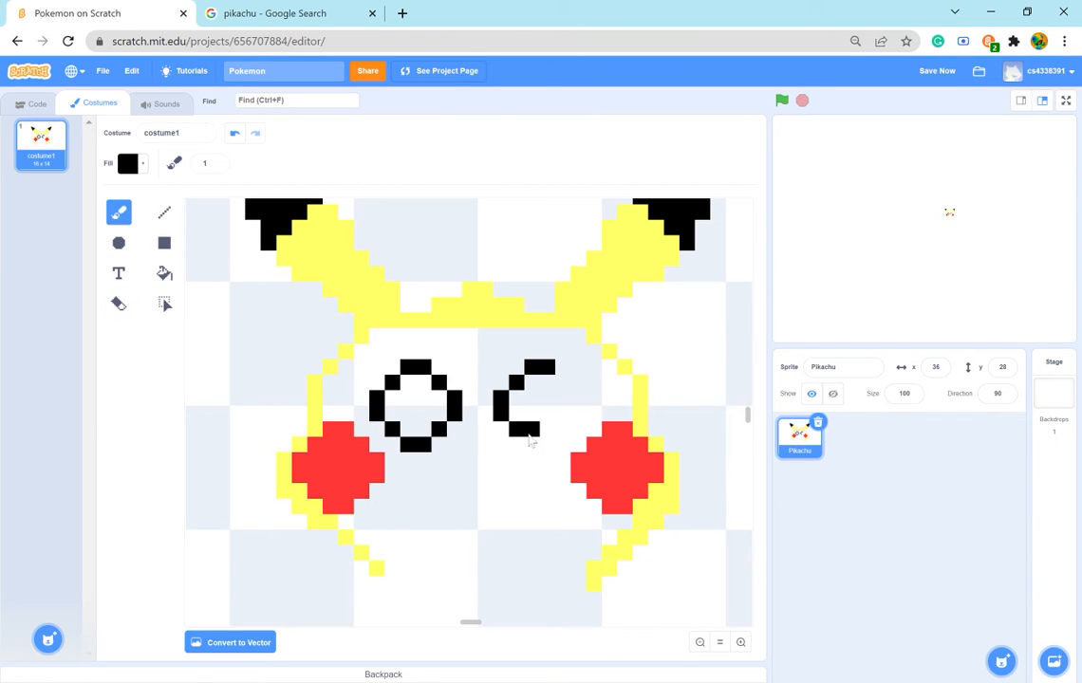
pyautogui.moveTo(530, 436)
pyautogui.mouseDown()
pyautogui.moveTo(548, 457)
pyautogui.moveTo(579, 409)
pyautogui.mouseUp()
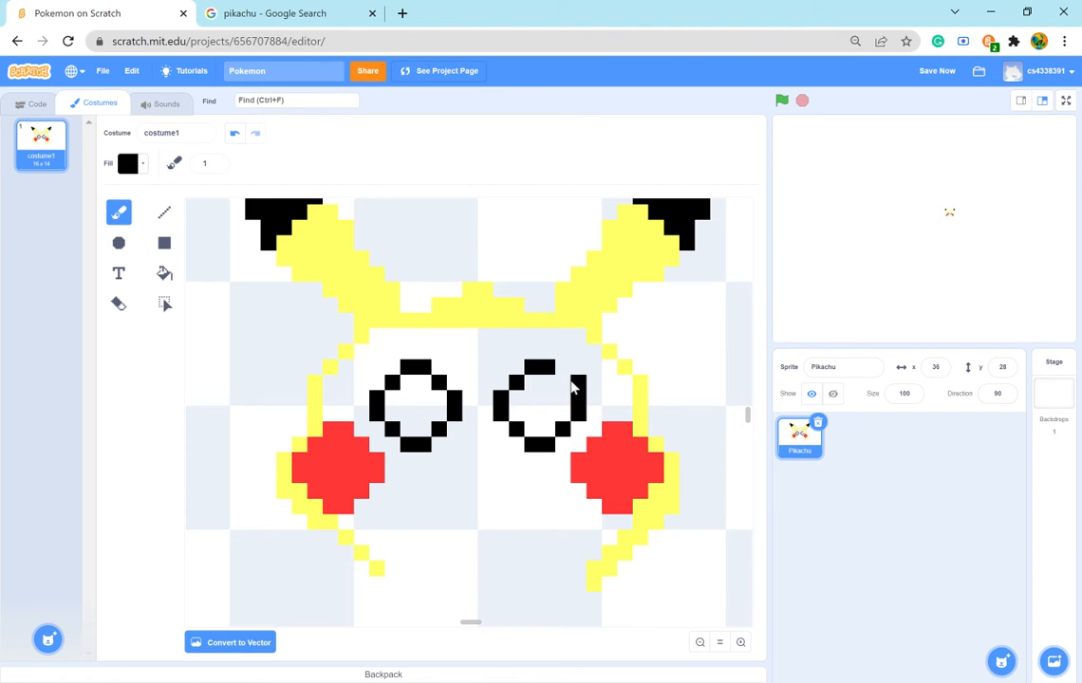
pyautogui.click(571, 379)
# - Check the eyes in the Pikachu reference picture and try painting white inside both outlines, using saturation 0 and brightness 100
pyautogui.click(328, 13)
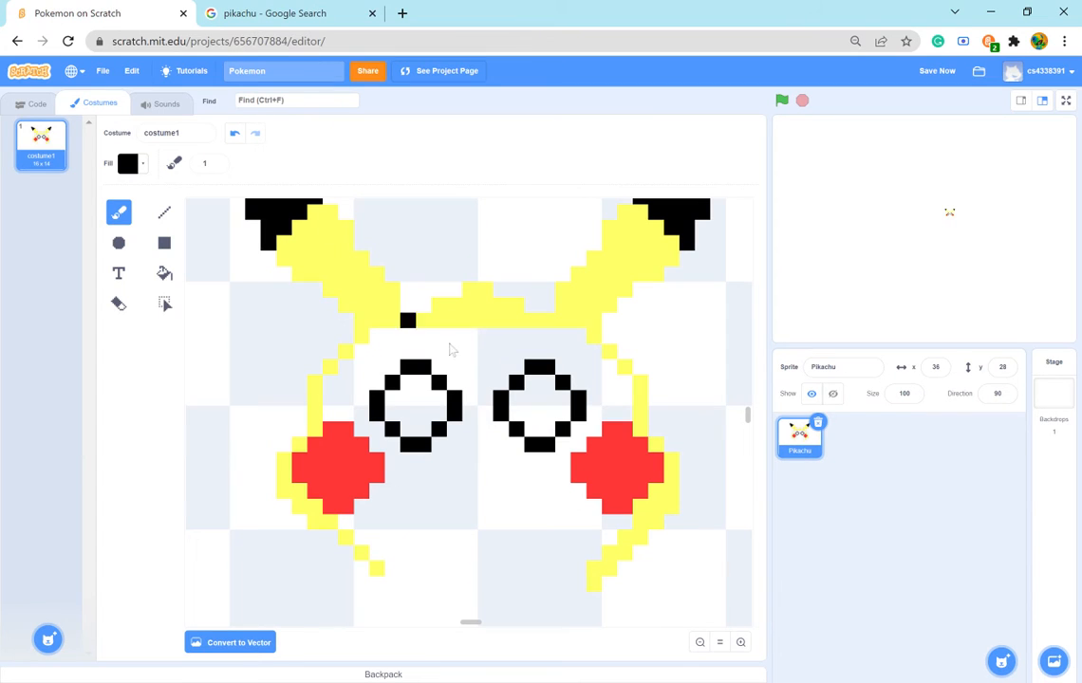
pyautogui.click(156, 13)
pyautogui.click(309, 12)
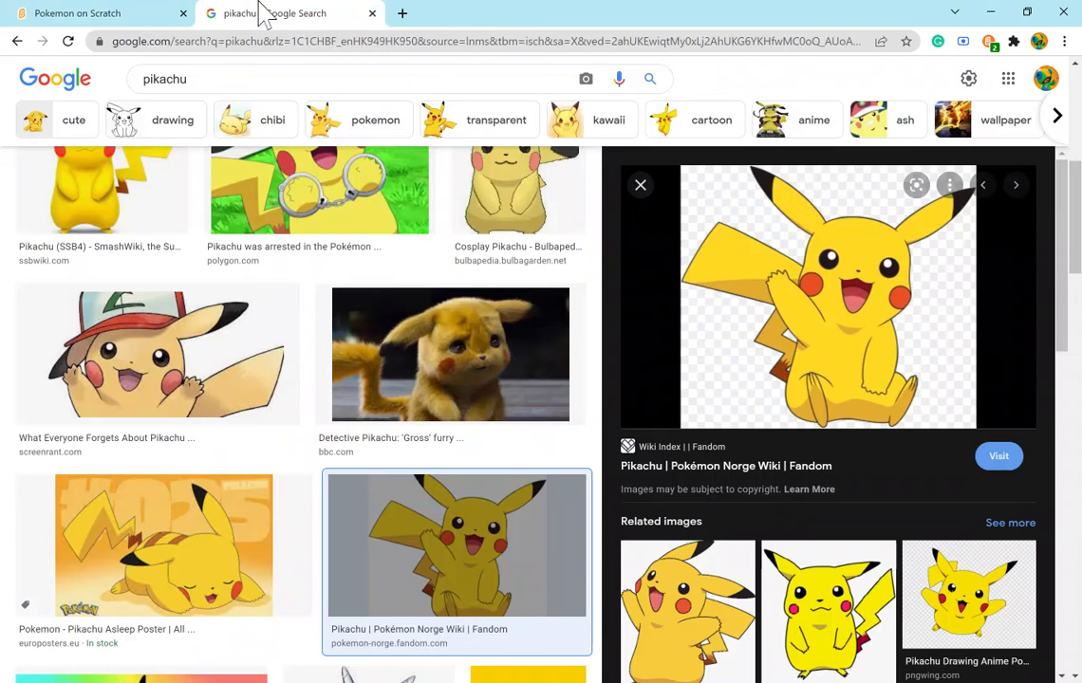
pyautogui.click(41, 14)
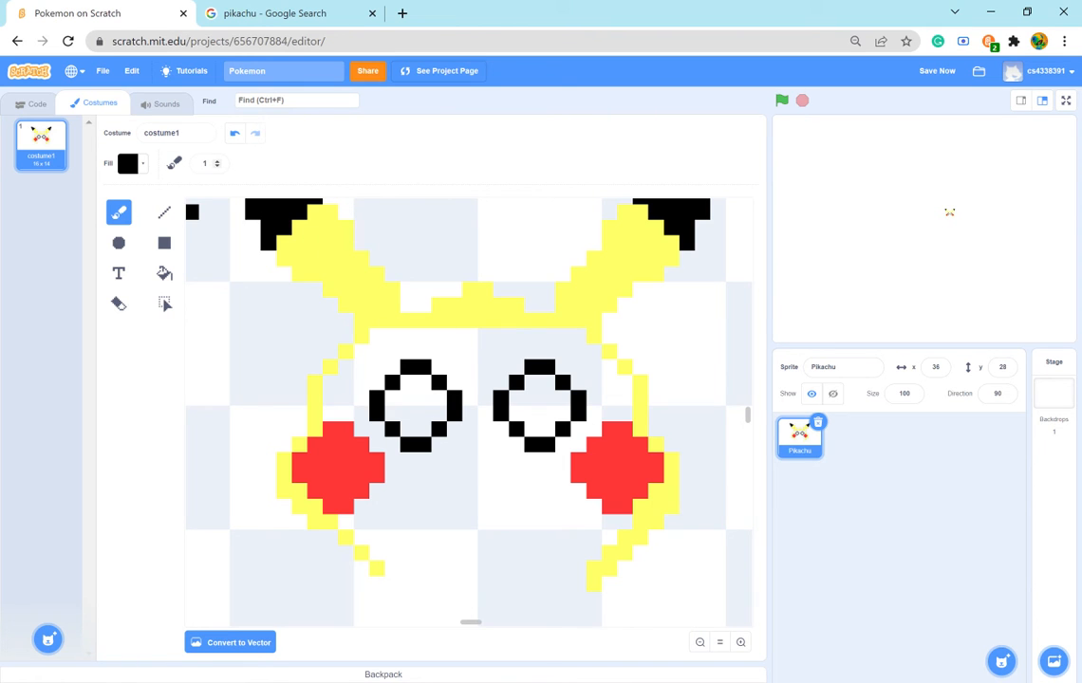
pyautogui.click(202, 163)
pyautogui.press('Return')
pyautogui.click(144, 165)
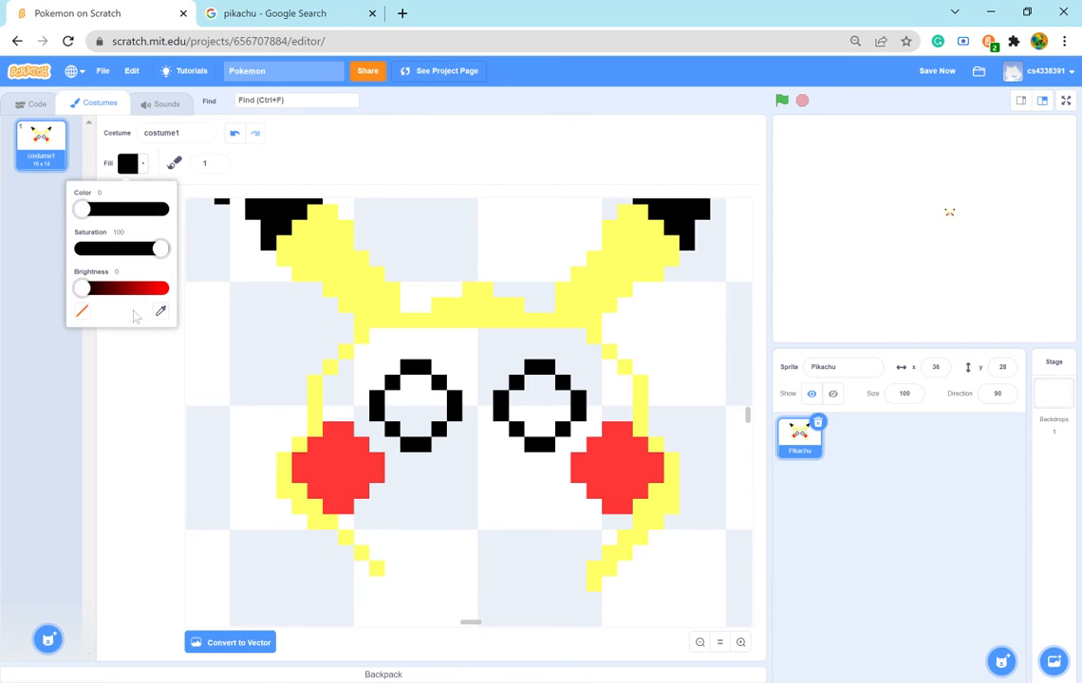
pyautogui.moveTo(82, 288); pyautogui.dragTo(43, 263)
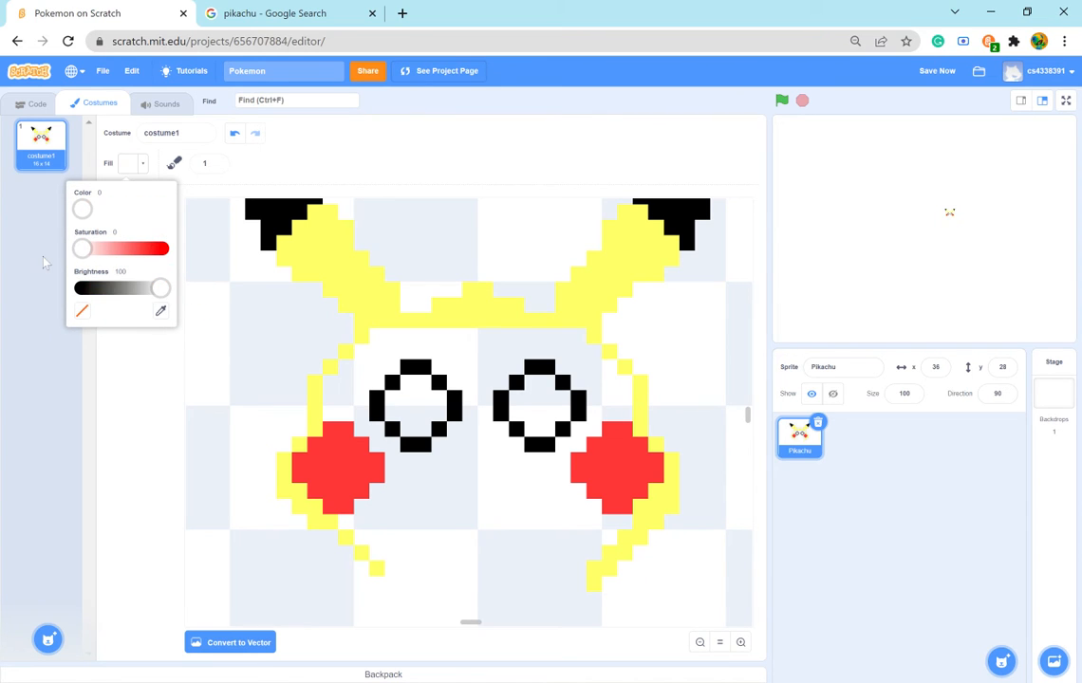
pyautogui.click(426, 413)
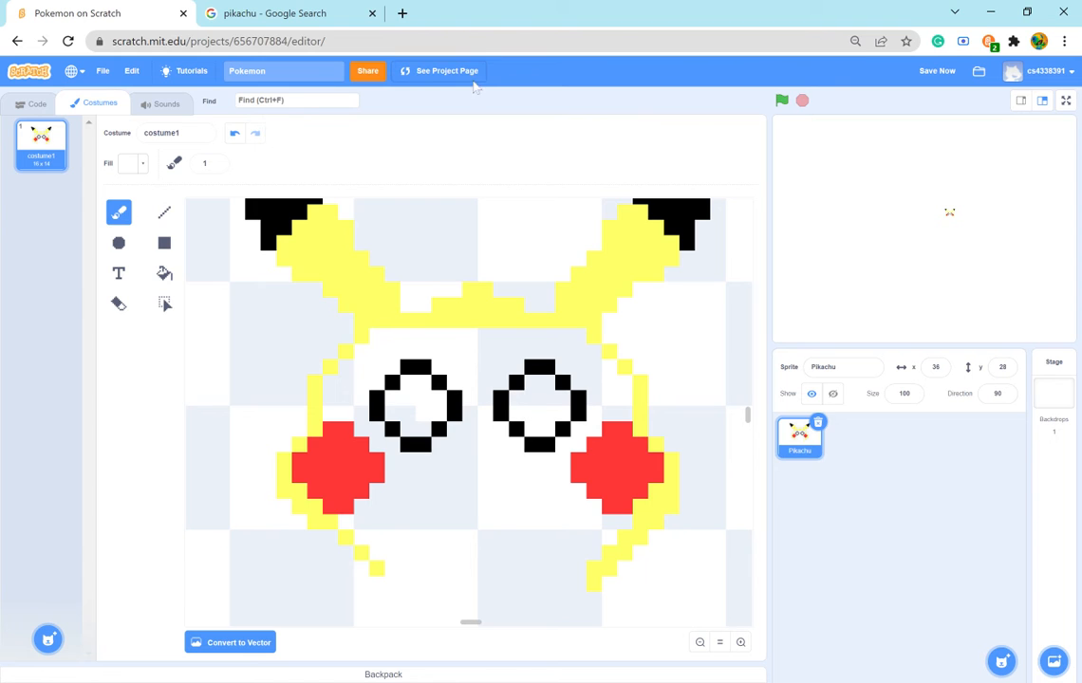
pyautogui.click(285, 13)
pyautogui.click(171, 13)
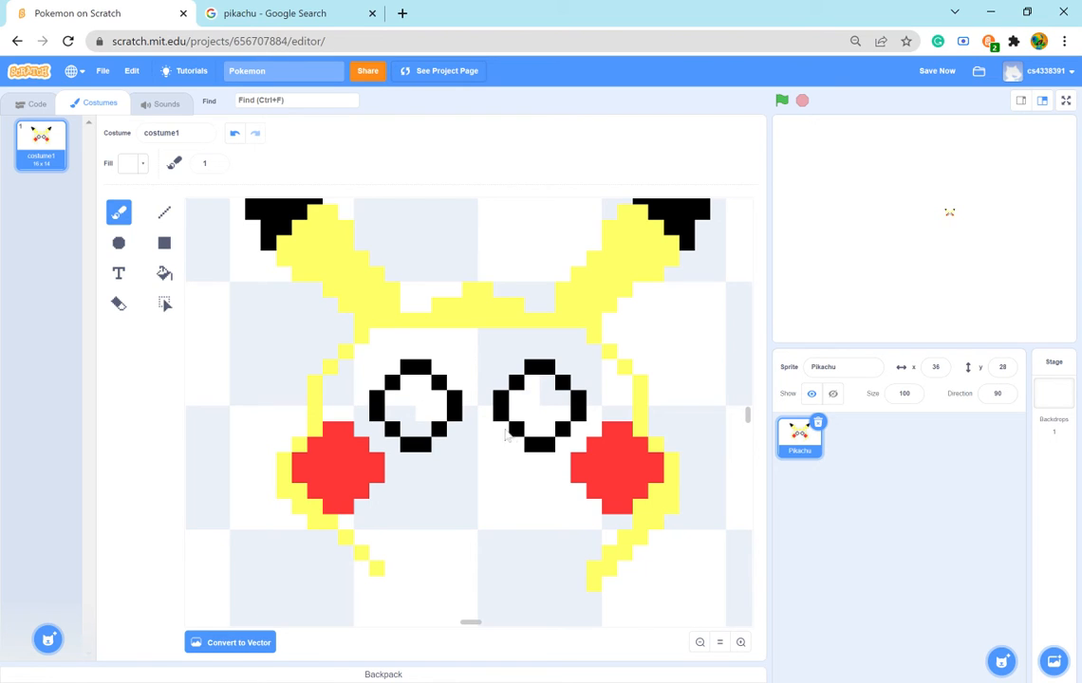
# - Set the fill to black with saturation 100 and brightness 0, and brush the insides of both eyes solid black
pyautogui.click(130, 163)
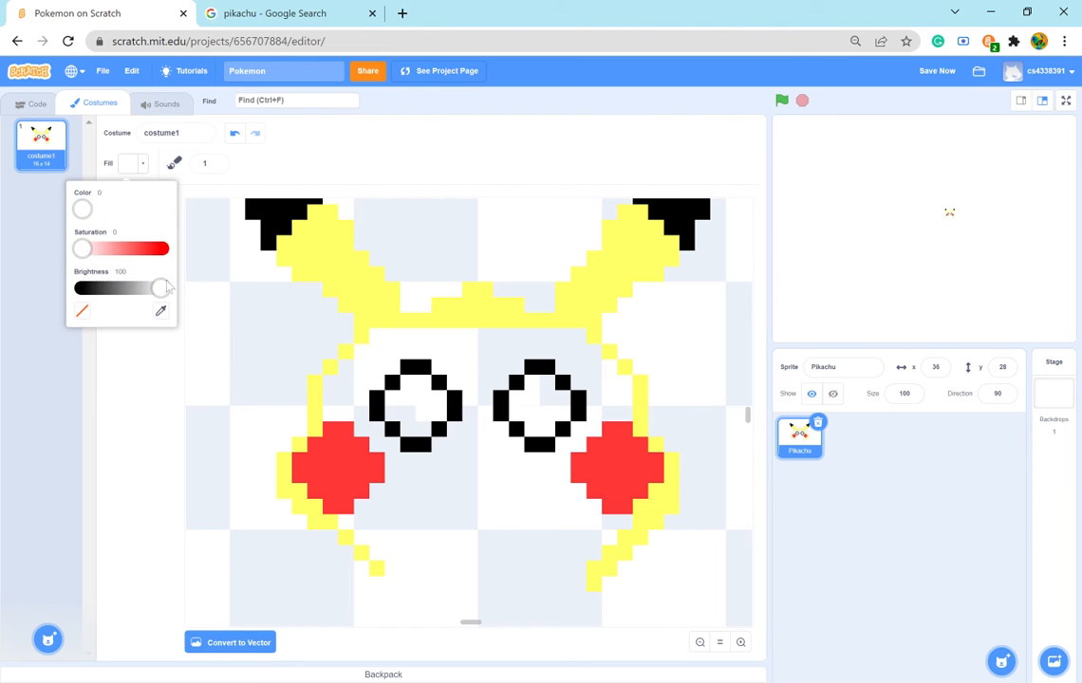
pyautogui.moveTo(160, 287); pyautogui.dragTo(51, 312)
pyautogui.moveTo(83, 250); pyautogui.dragTo(167, 249)
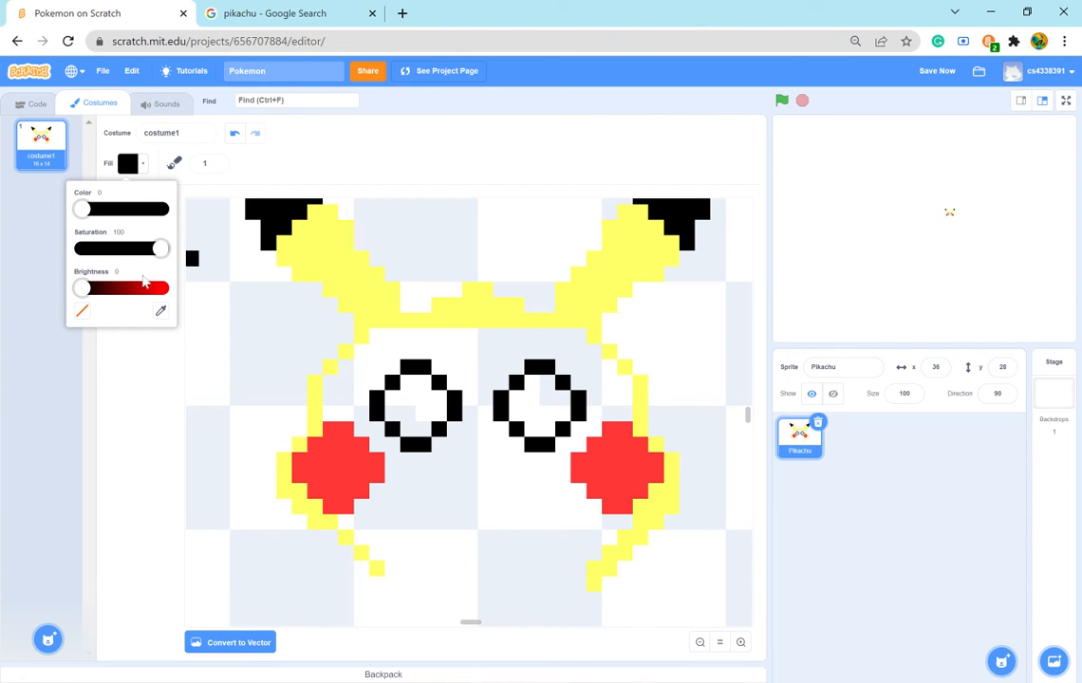
pyautogui.click(274, 155)
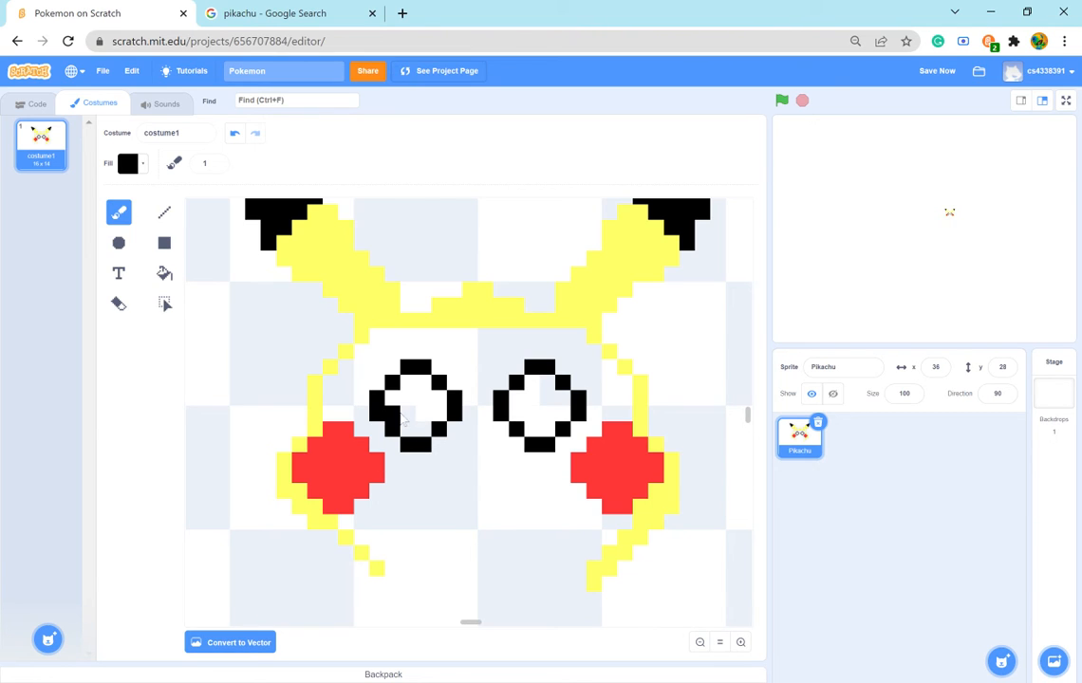
pyautogui.moveTo(397, 413)
pyautogui.mouseDown()
pyautogui.moveTo(396, 404)
pyautogui.moveTo(415, 433)
pyautogui.moveTo(439, 413)
pyautogui.moveTo(416, 386)
pyautogui.mouseUp()
pyautogui.moveTo(541, 433)
pyautogui.mouseDown()
pyautogui.moveTo(553, 403)
pyautogui.moveTo(534, 411)
pyautogui.mouseUp()
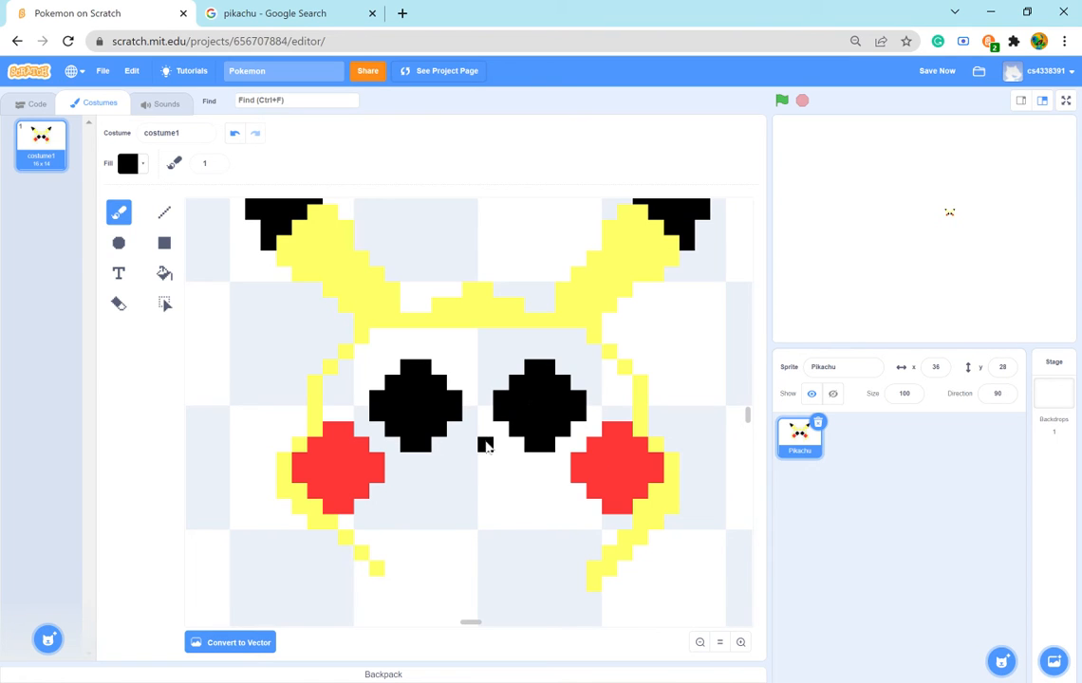
# - Following the reference picture, set the fill to white with saturation 0 and brightness 100, and brush a plus-shaped highlight into each black eye
pyautogui.click(699, 642)
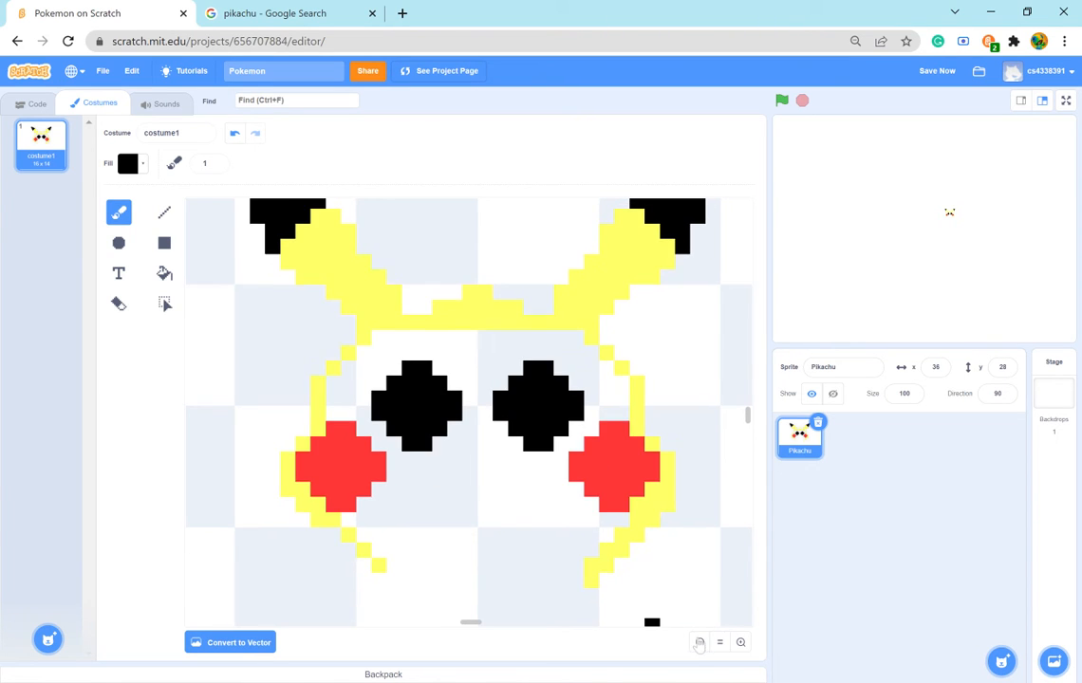
pyautogui.click(699, 642)
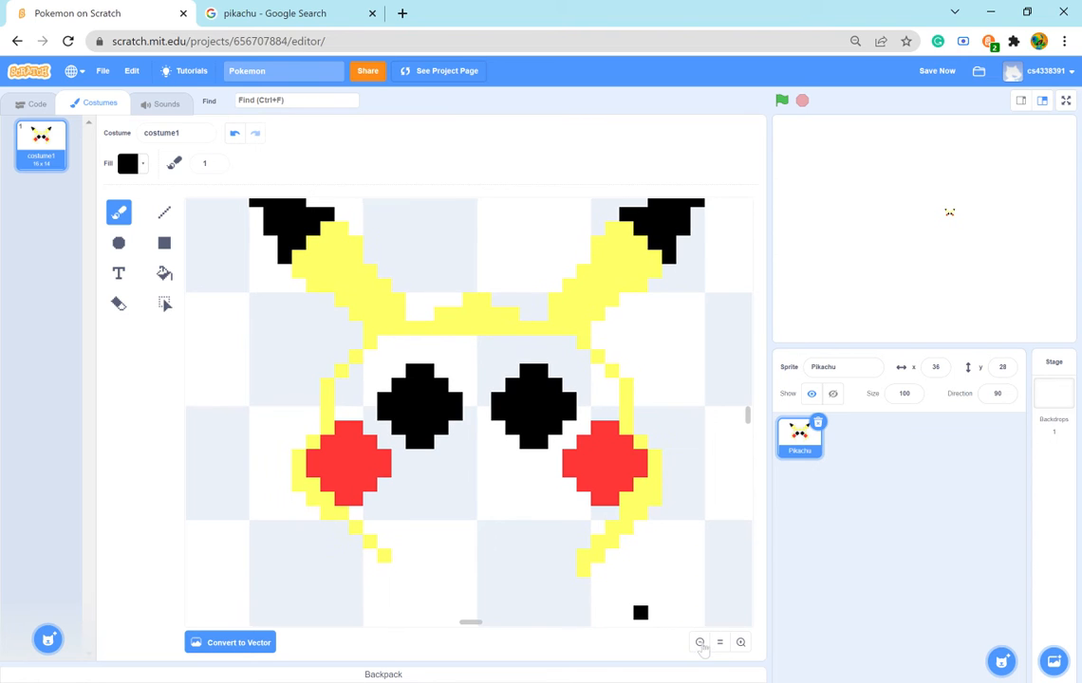
pyautogui.click(740, 642)
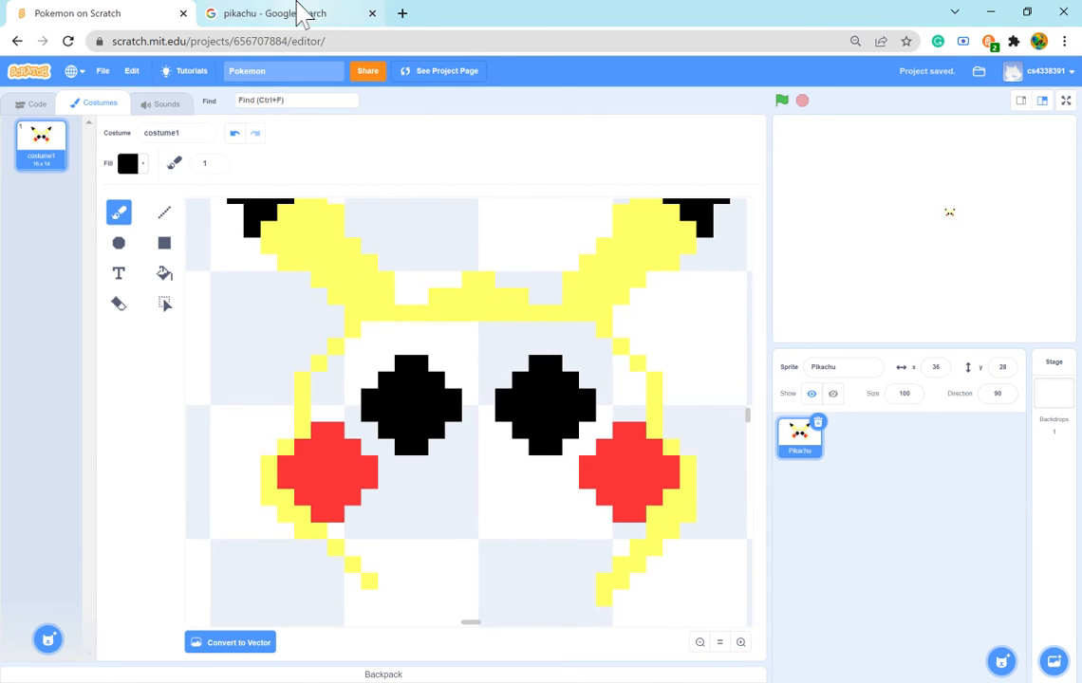
pyautogui.click(323, 14)
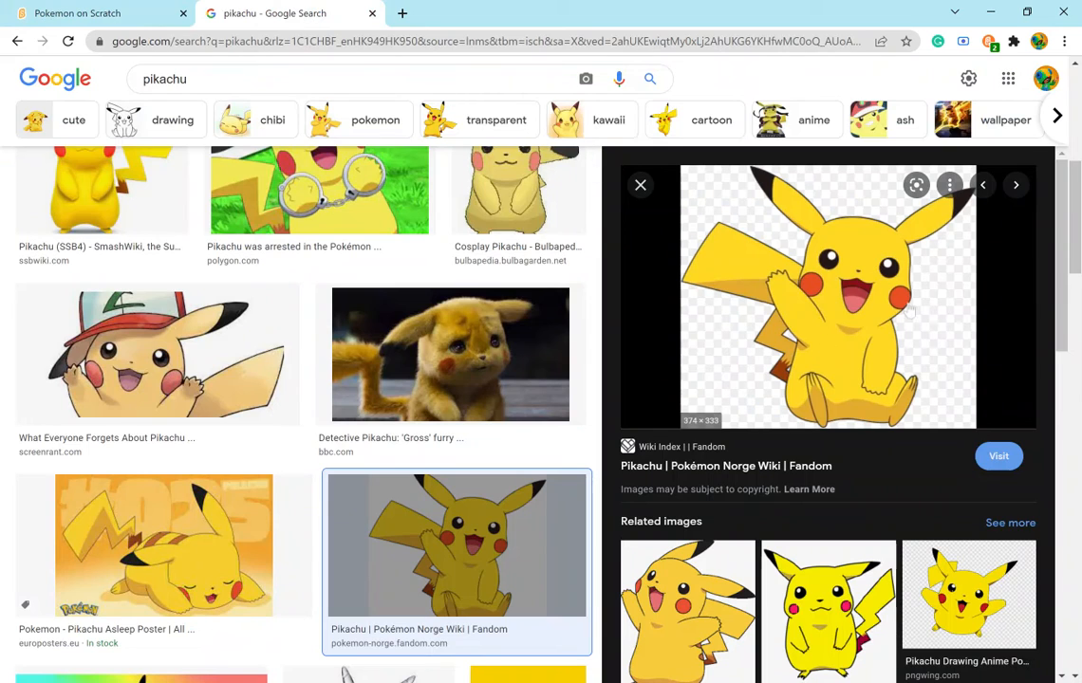
pyautogui.click(72, 14)
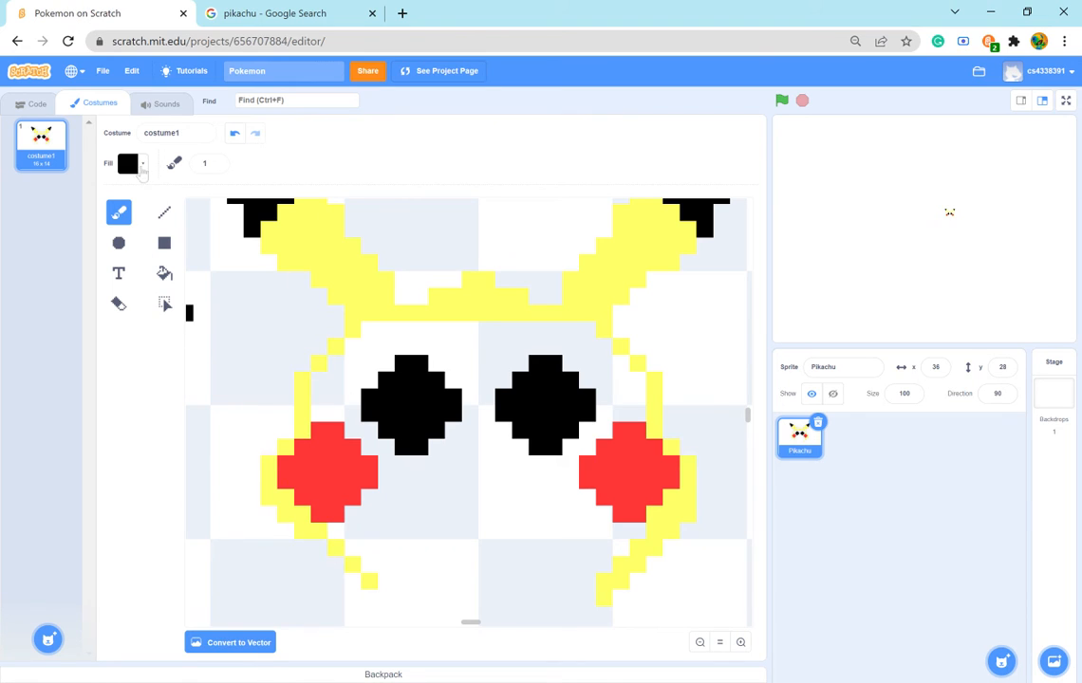
pyautogui.click(141, 167)
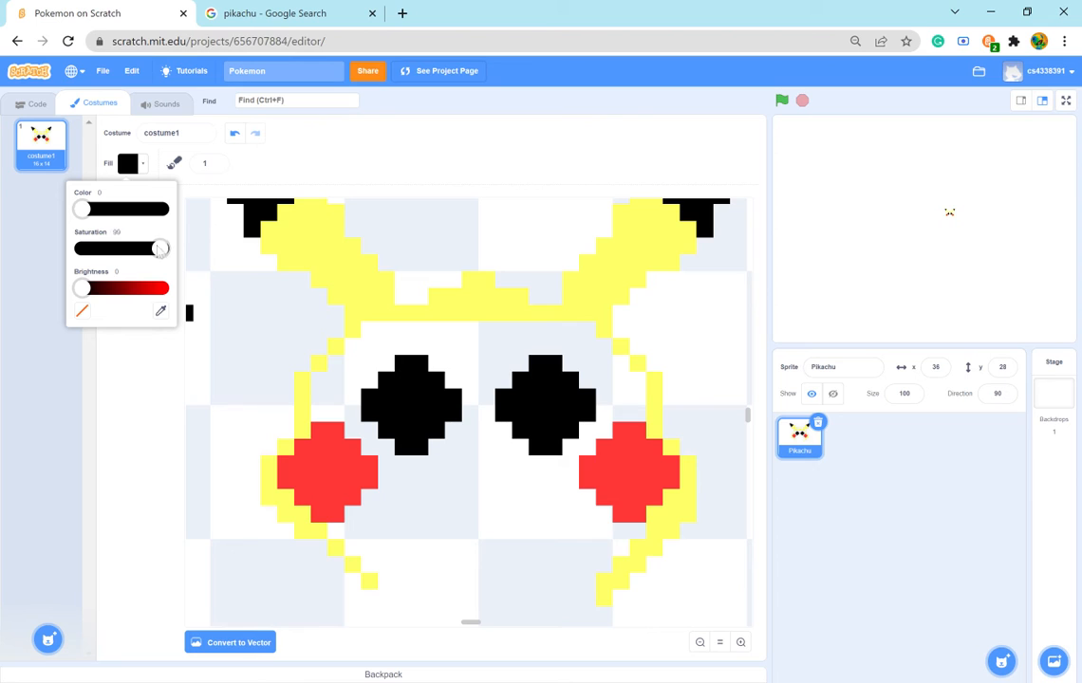
pyautogui.moveTo(160, 248); pyautogui.dragTo(59, 243)
pyautogui.click(165, 289)
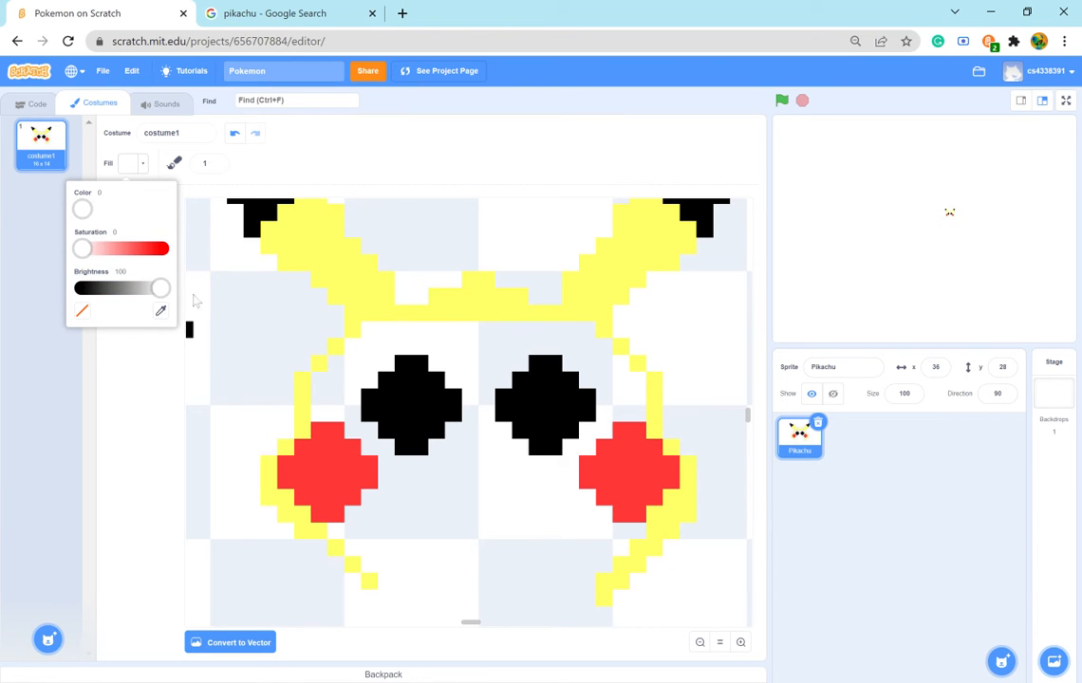
pyautogui.click(417, 382)
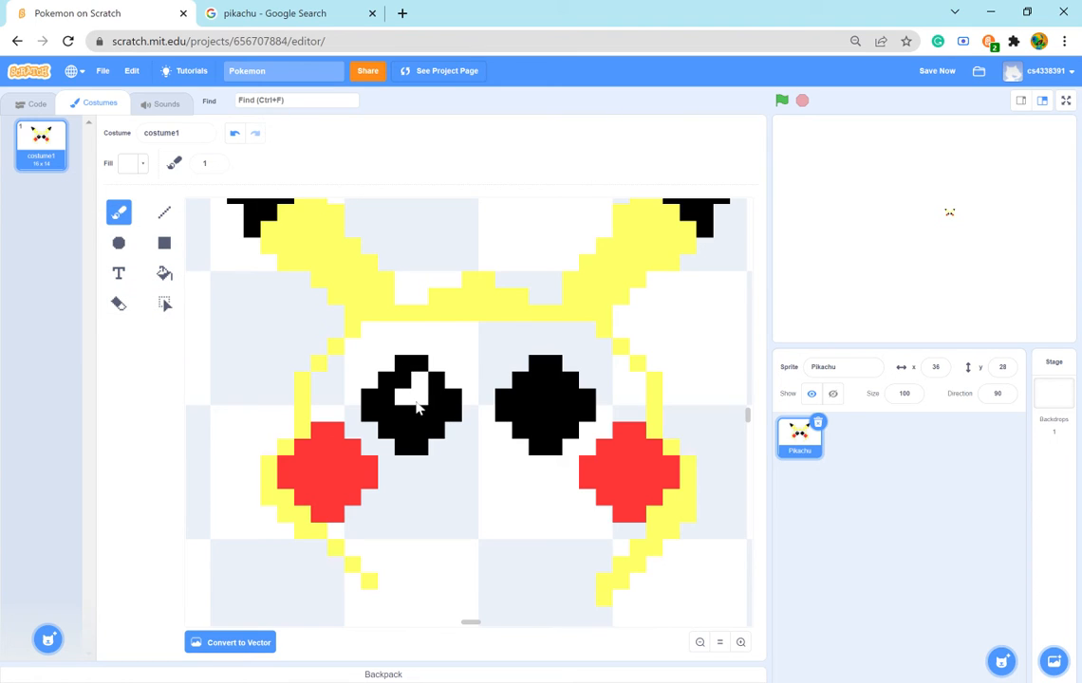
pyautogui.click(416, 402)
pyautogui.moveTo(416, 414); pyautogui.dragTo(435, 406)
pyautogui.moveTo(524, 399)
pyautogui.mouseDown()
pyautogui.moveTo(534, 381)
pyautogui.moveTo(543, 399)
pyautogui.mouseUp()
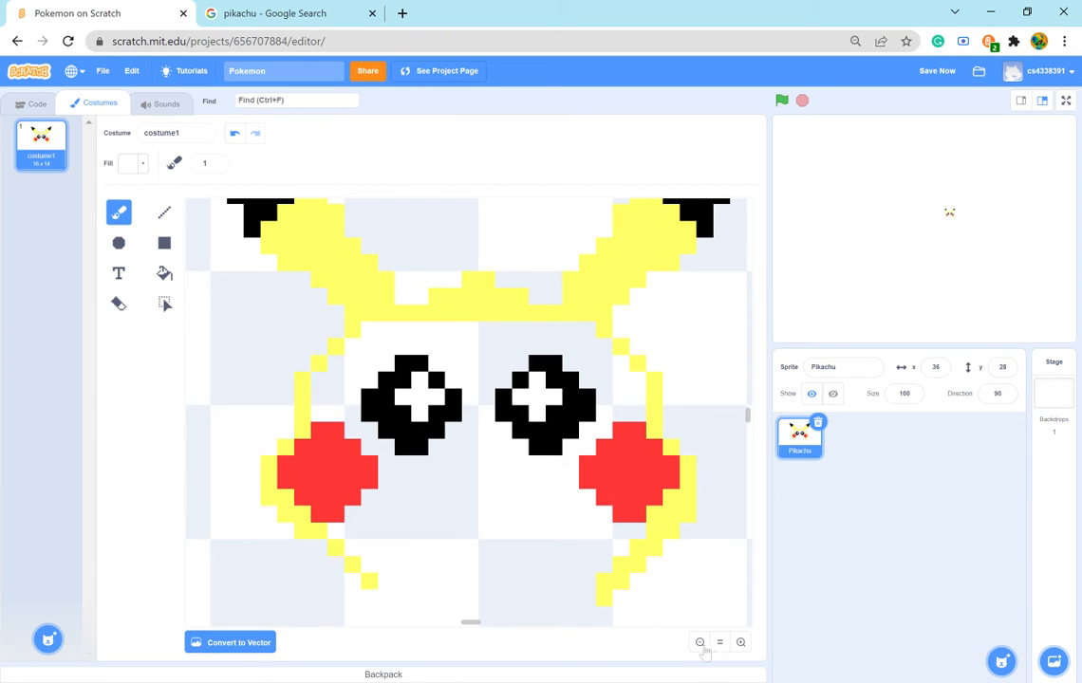
# - Try to enlarge the right eye's white highlight into a three-by-three pixel block
pyautogui.click(525, 413)
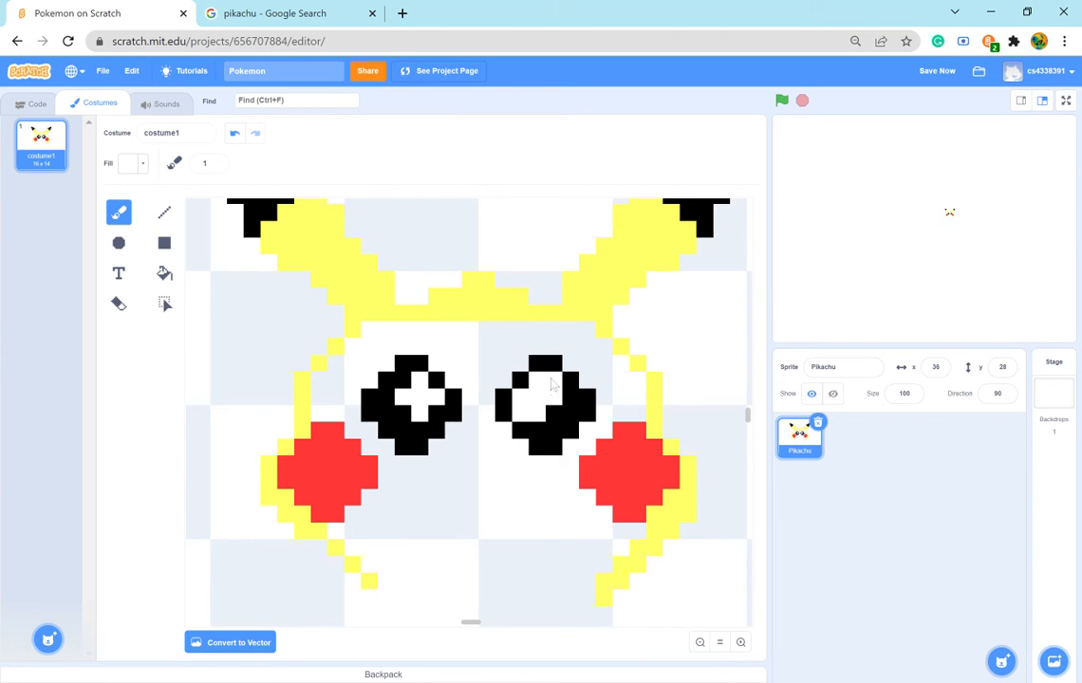
pyautogui.click(527, 384)
pyautogui.click(555, 413)
# - Set the fill's brightness to 0 and repaint the corners around the right eye's highlight black, leaving a white plus shape
pyautogui.click(121, 305)
pyautogui.click(118, 212)
pyautogui.click(133, 163)
pyautogui.moveTo(160, 288); pyautogui.dragTo(82, 288)
pyautogui.click(521, 381)
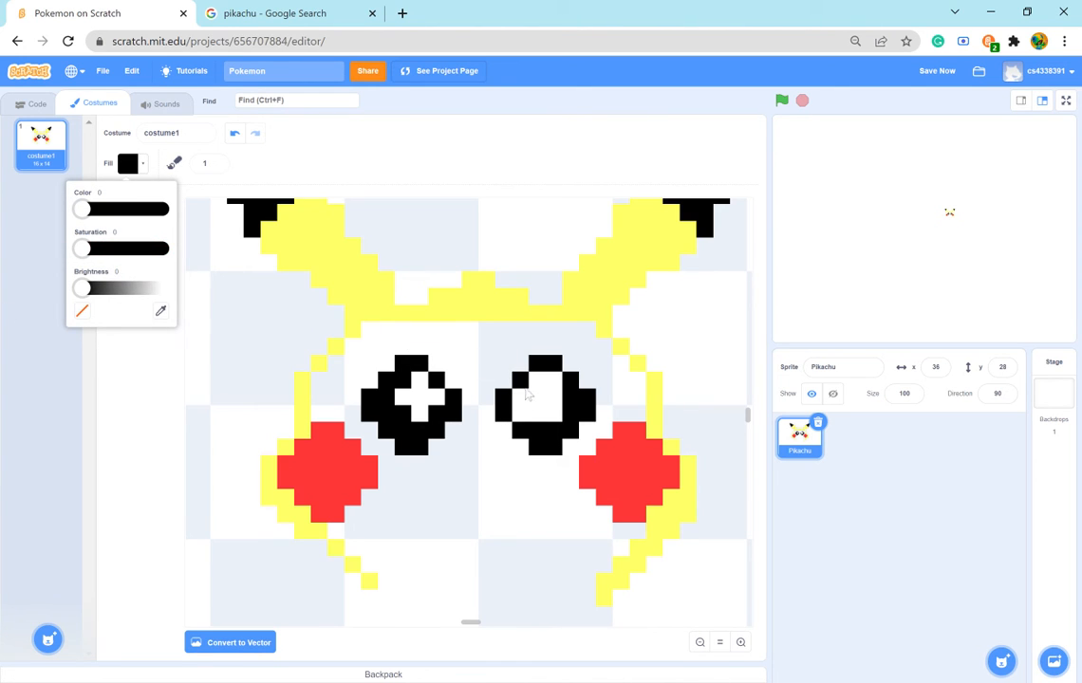
pyautogui.click(525, 388)
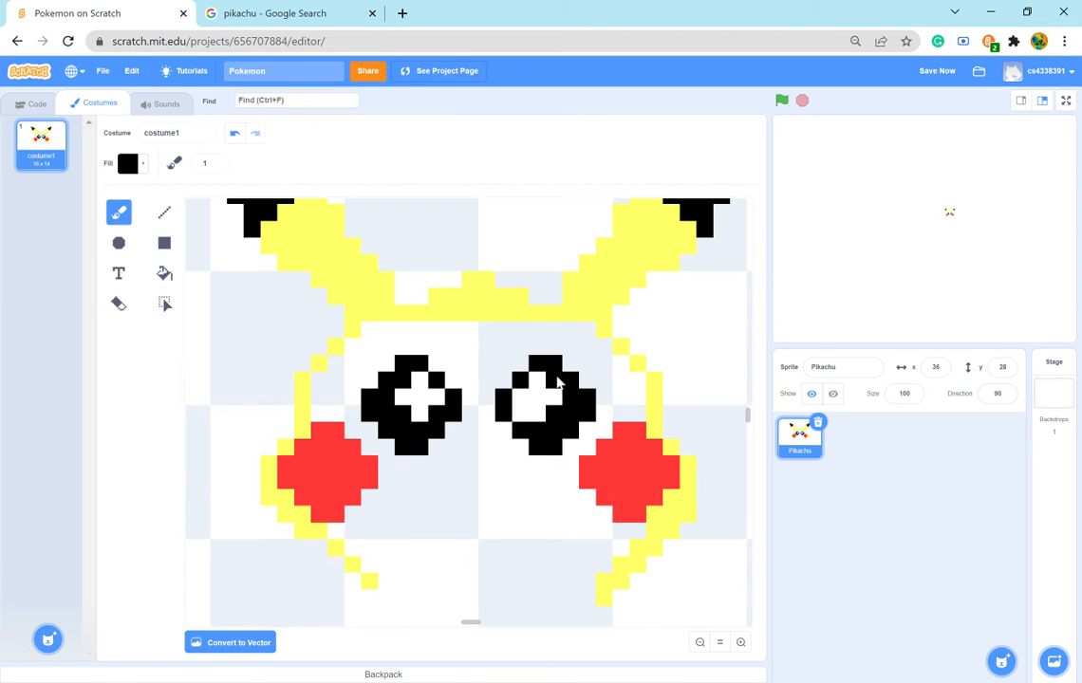
pyautogui.click(524, 413)
pyautogui.click(418, 347)
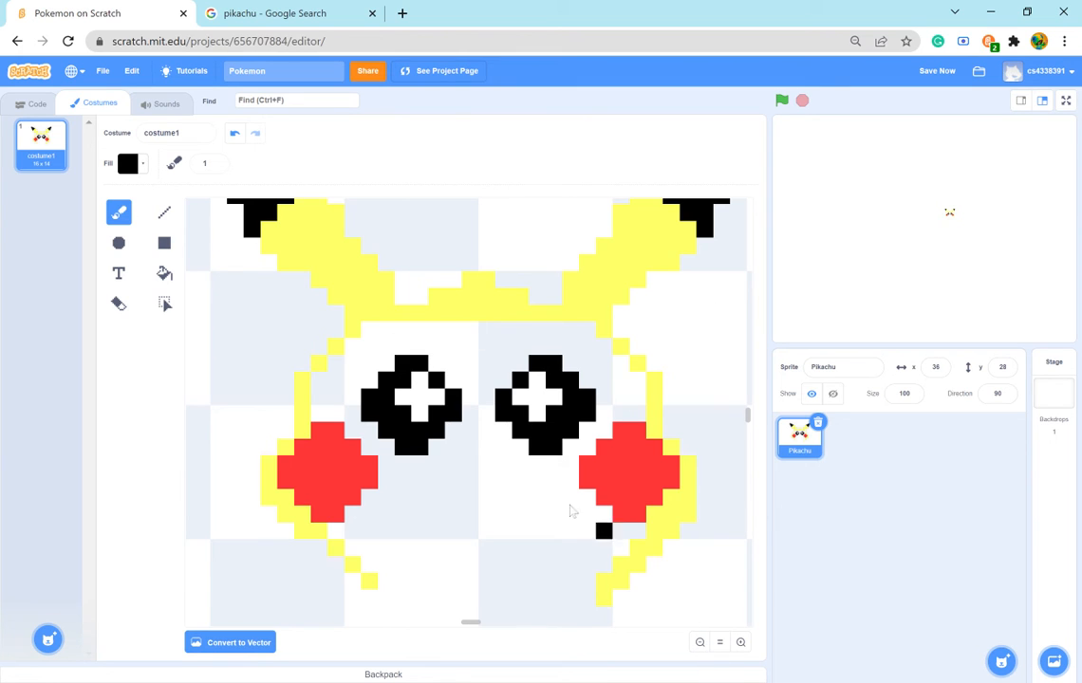
# - Try blackening the centre of the left eye's white highlight while comparing the eyes with the Pikachu reference picture, and undo it
pyautogui.scroll(3, 474, 251)
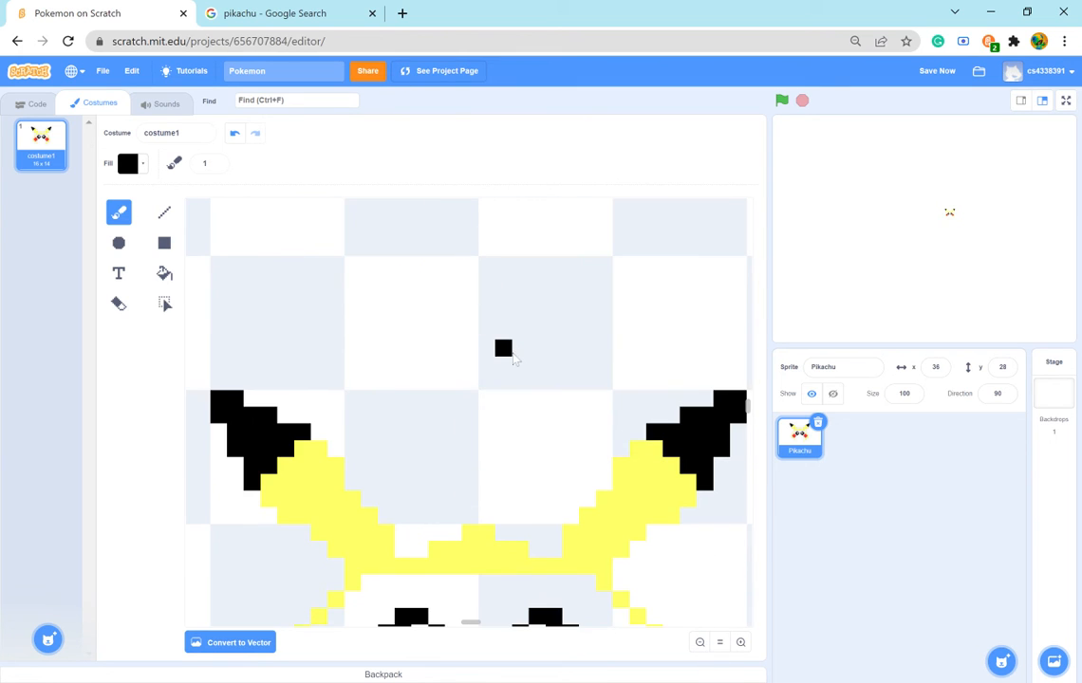
pyautogui.scroll(-4, 513, 358)
pyautogui.scroll(2, 512, 357)
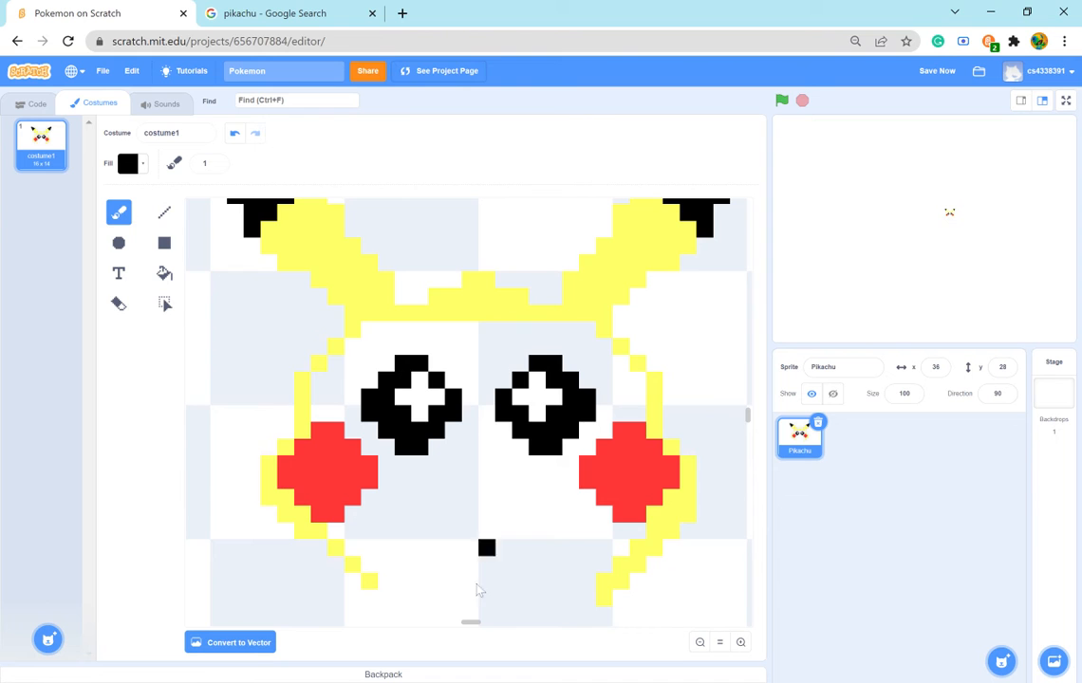
pyautogui.click(284, 13)
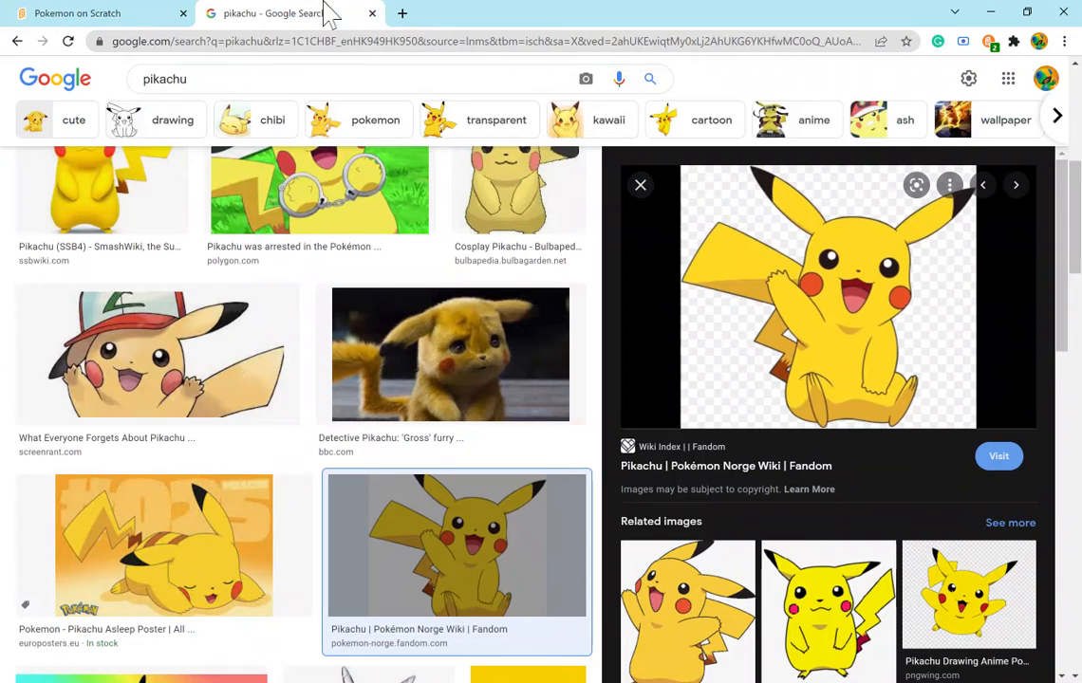
pyautogui.click(114, 13)
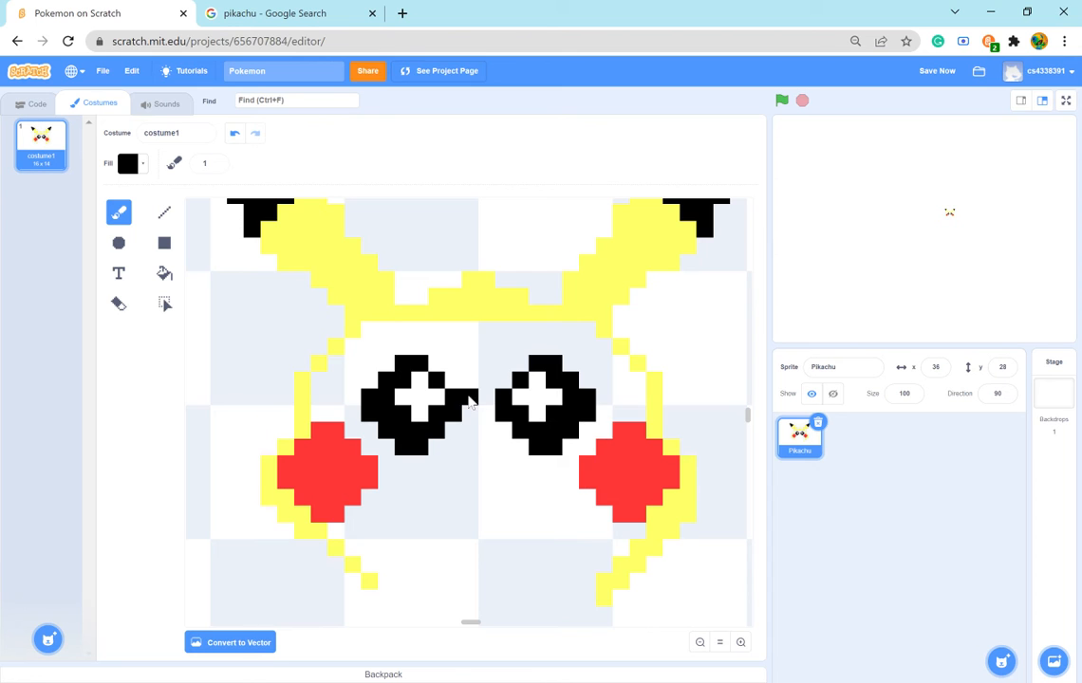
pyautogui.click(419, 412)
pyautogui.click(423, 403)
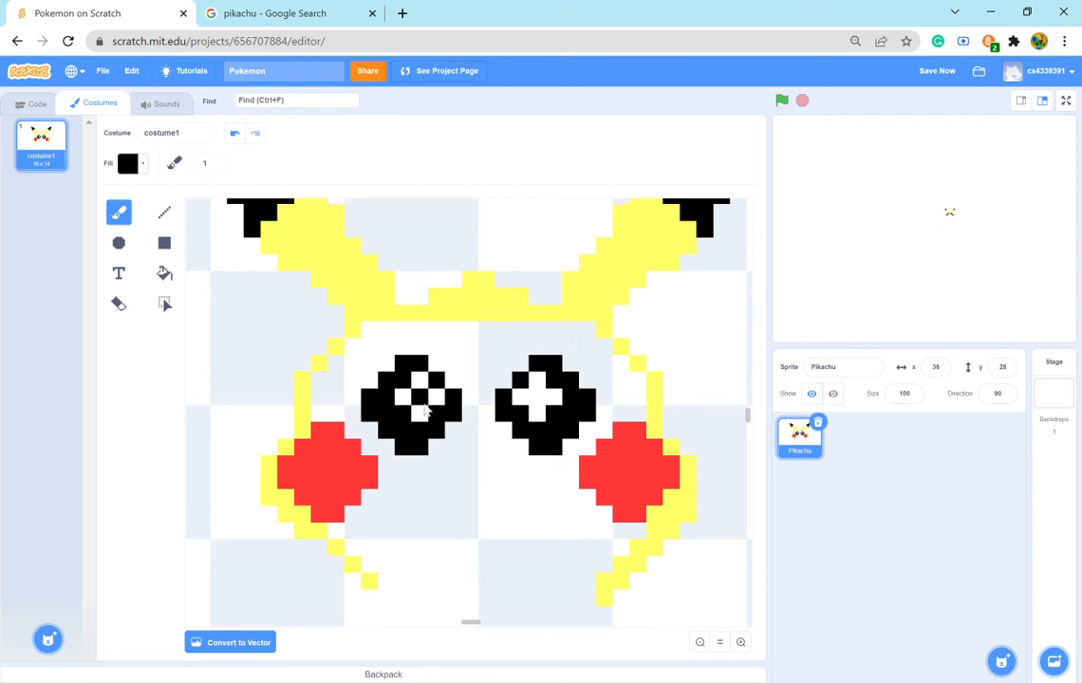
pyautogui.click(279, 13)
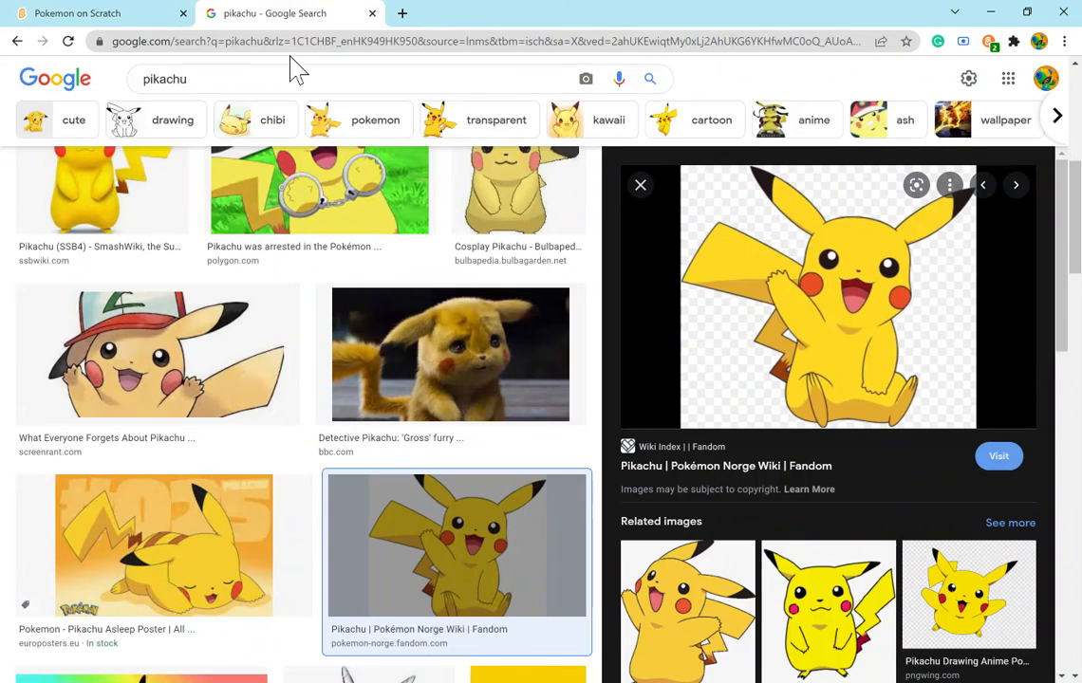
pyautogui.click(68, 13)
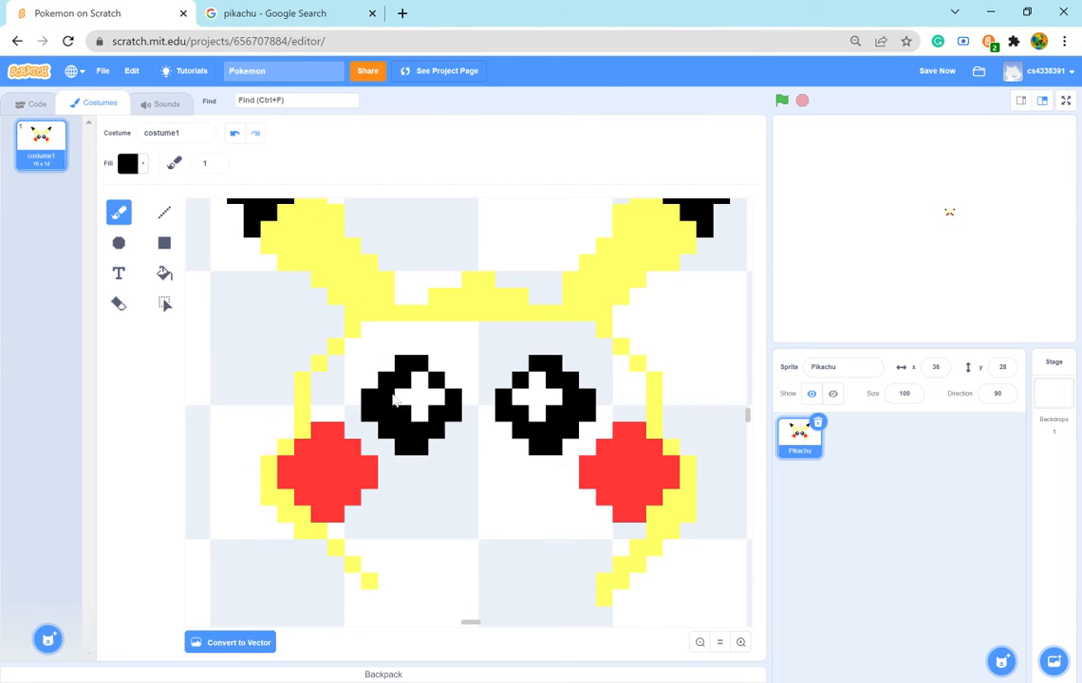
pyautogui.hotkey('ctrl', 'z')
pyautogui.click(285, 13)
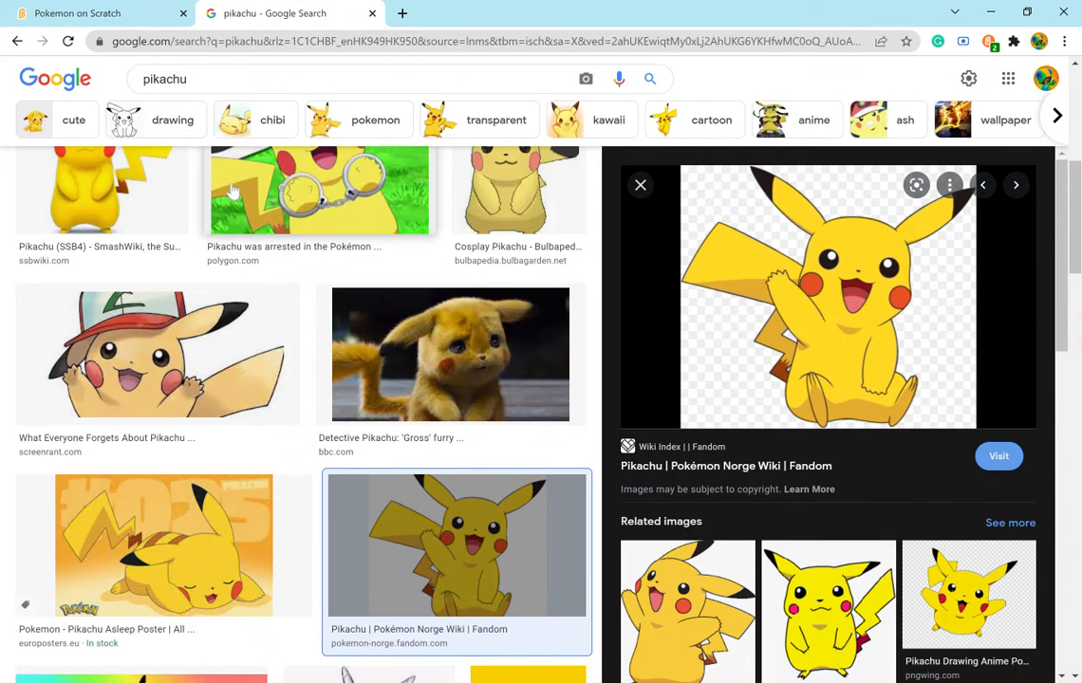
pyautogui.click(105, 17)
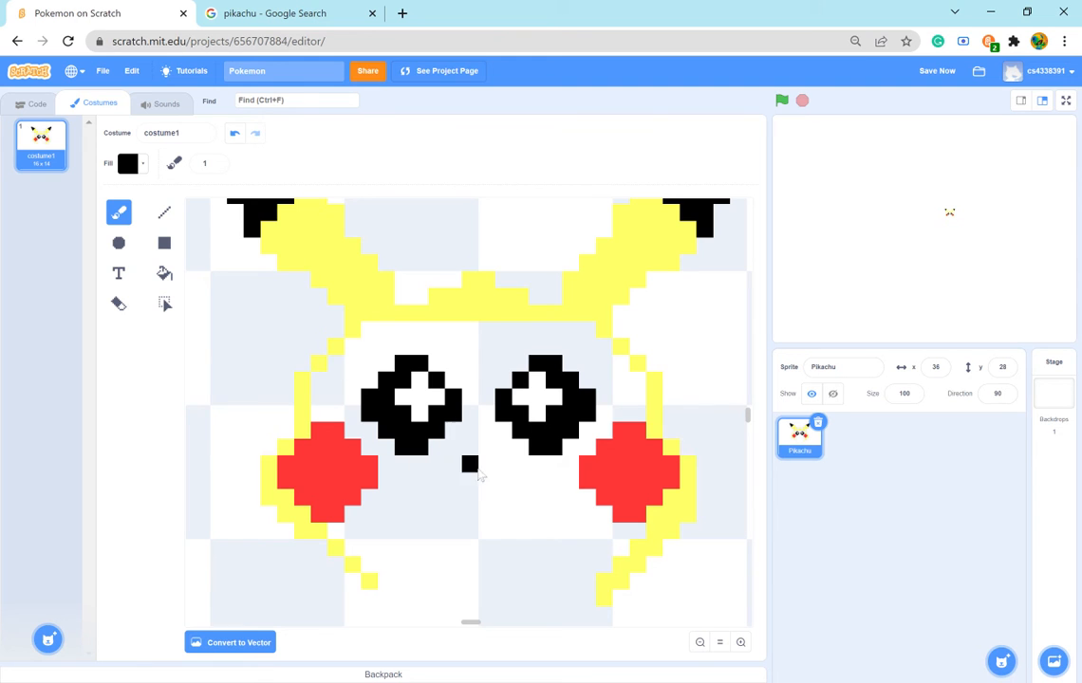
# - Set the brush size to 5 and paint the upper arch of a large black eye outline in the empty canvas left of Pikachu's head
pyautogui.click(699, 642)
pyautogui.click(703, 648)
pyautogui.click(703, 648)
pyautogui.click(703, 647)
pyautogui.click(703, 647)
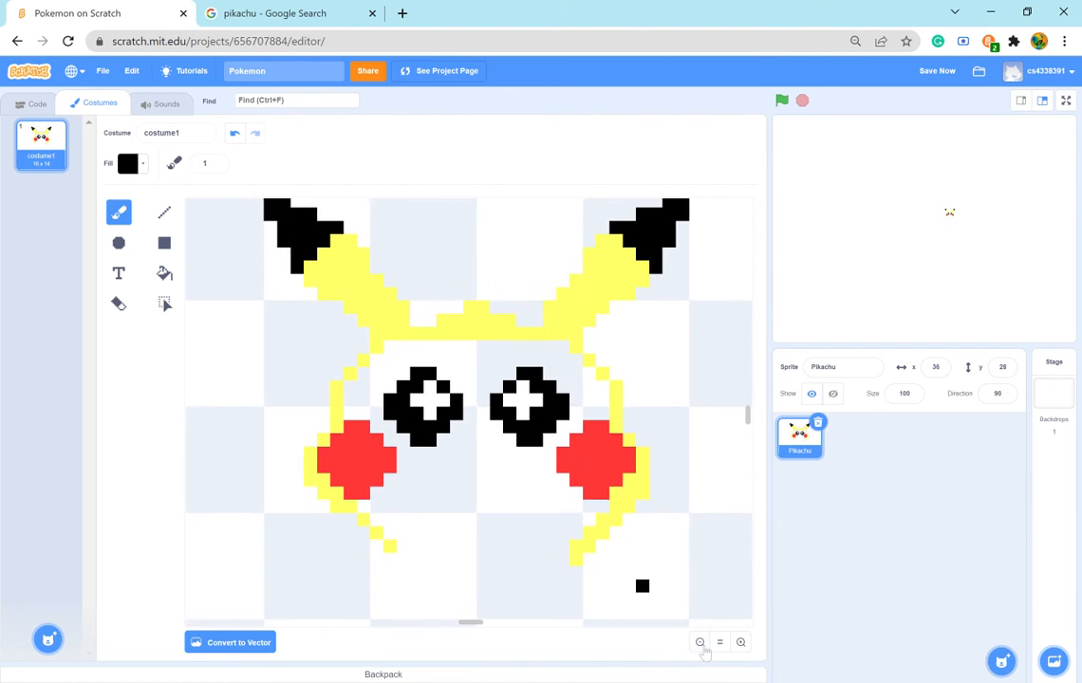
pyautogui.click(704, 647)
pyautogui.click(704, 647)
pyautogui.click(704, 646)
pyautogui.click(704, 646)
pyautogui.click(702, 644)
pyautogui.click(702, 645)
pyautogui.click(702, 643)
pyautogui.click(702, 643)
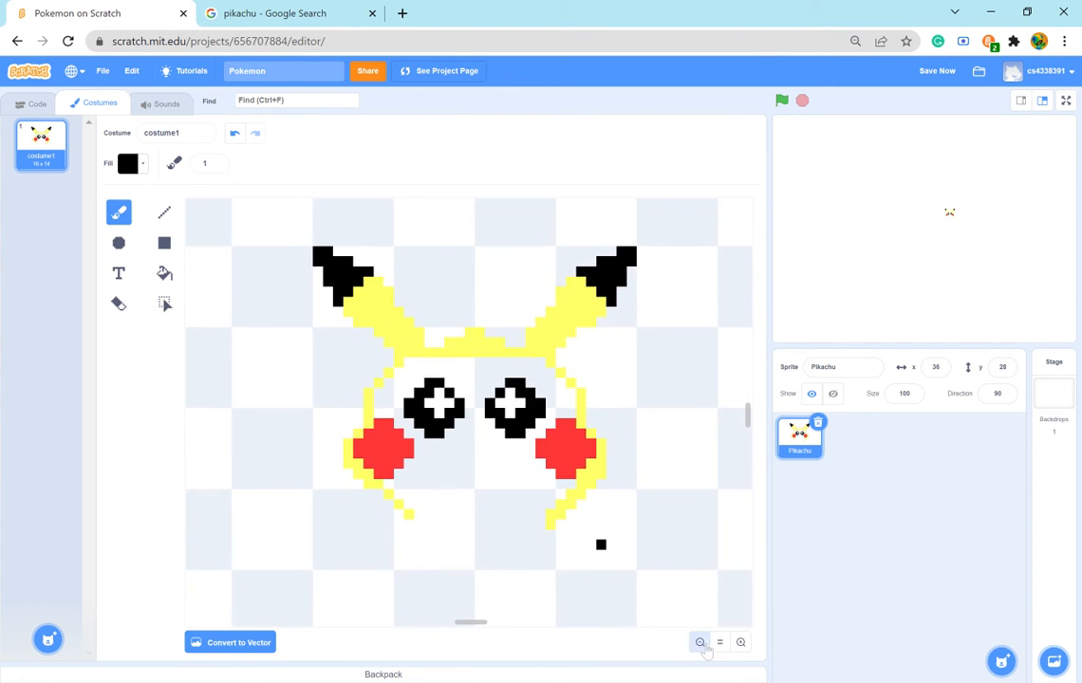
pyautogui.click(701, 642)
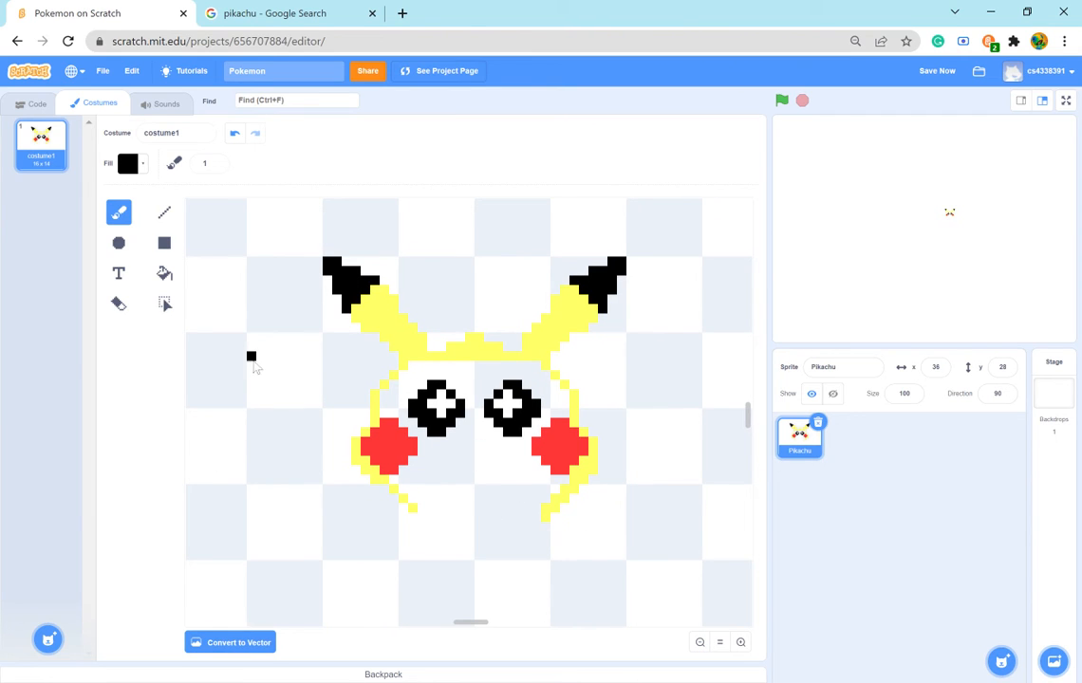
pyautogui.click(216, 163)
pyautogui.click(216, 164)
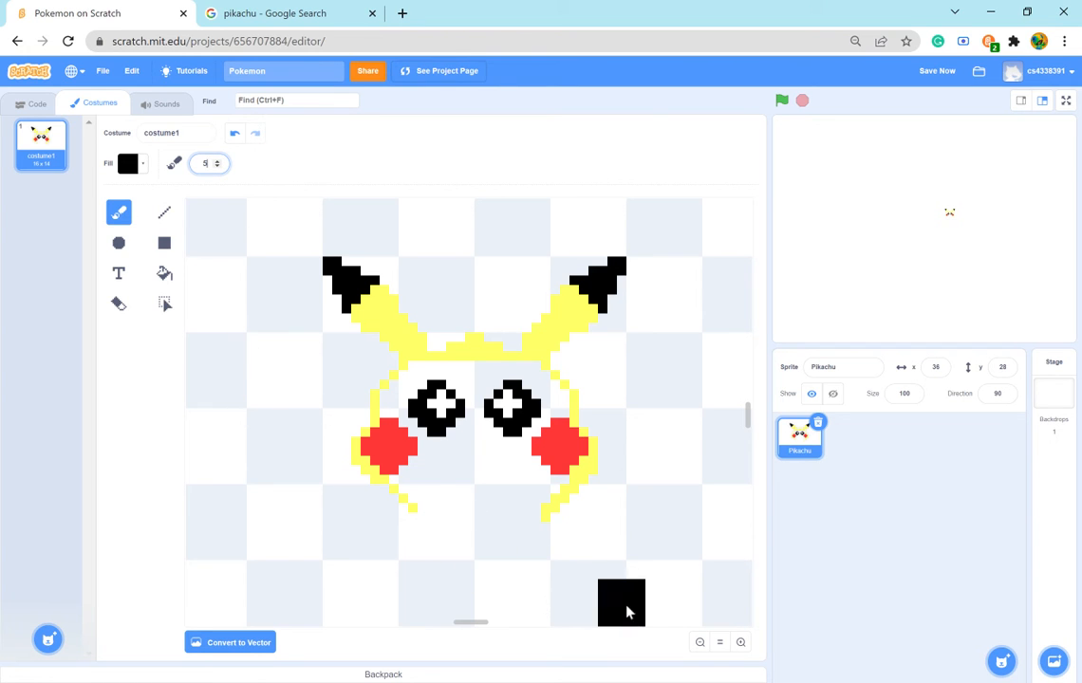
pyautogui.moveTo(485, 623)
pyautogui.mouseDown()
pyautogui.moveTo(450, 622)
pyautogui.moveTo(471, 623)
pyautogui.mouseUp()
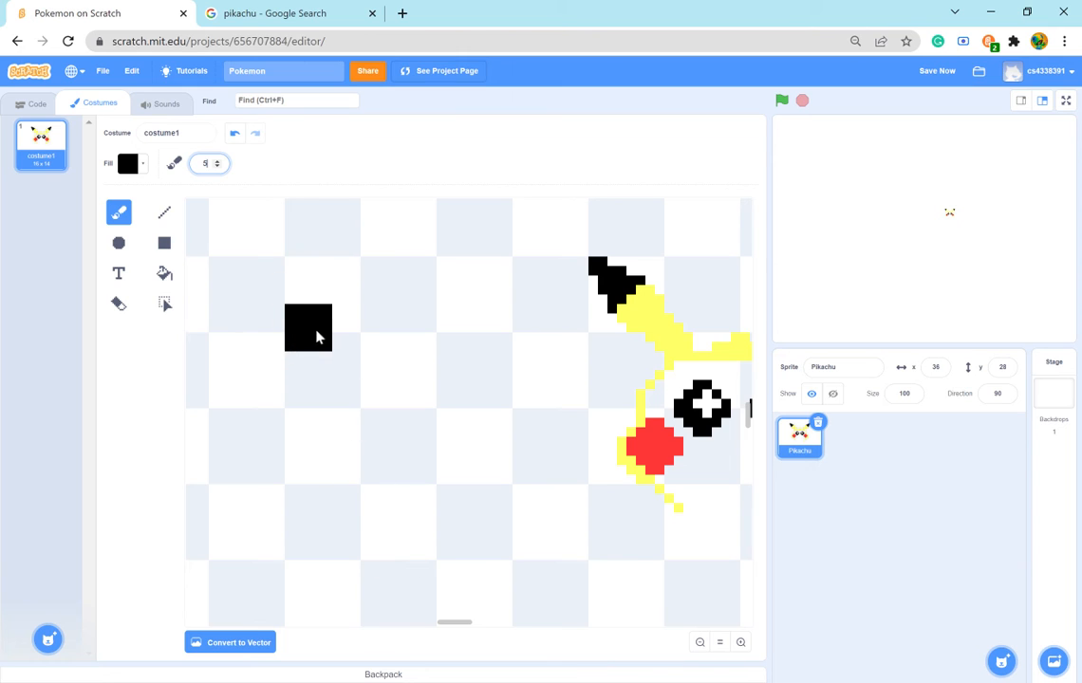
pyautogui.click(294, 318)
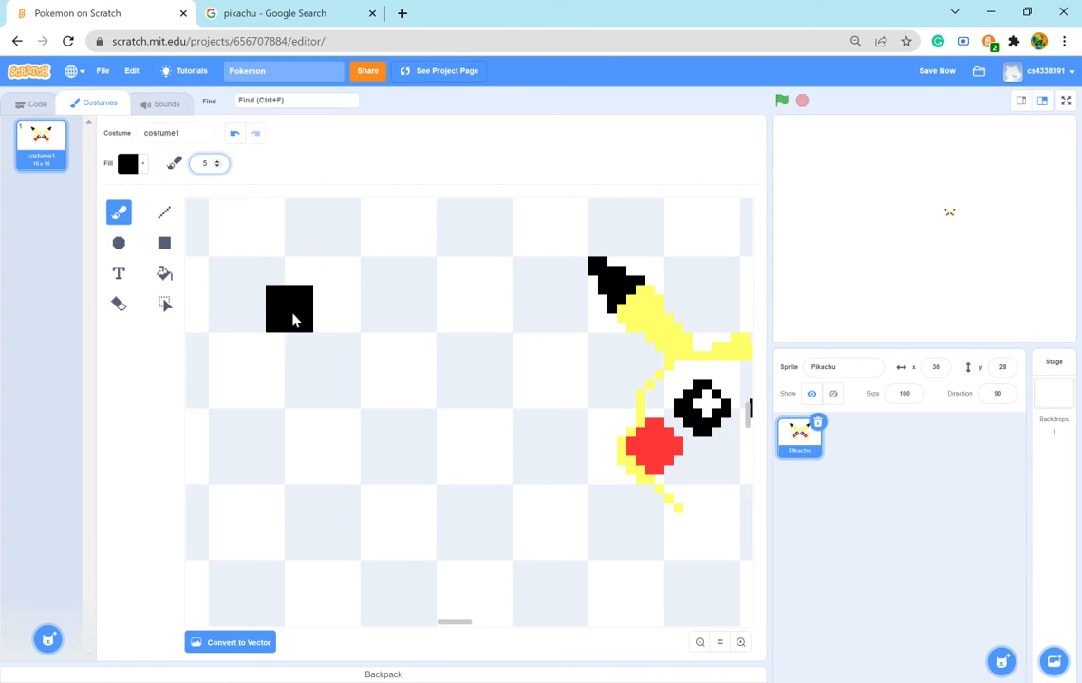
pyautogui.click(342, 308)
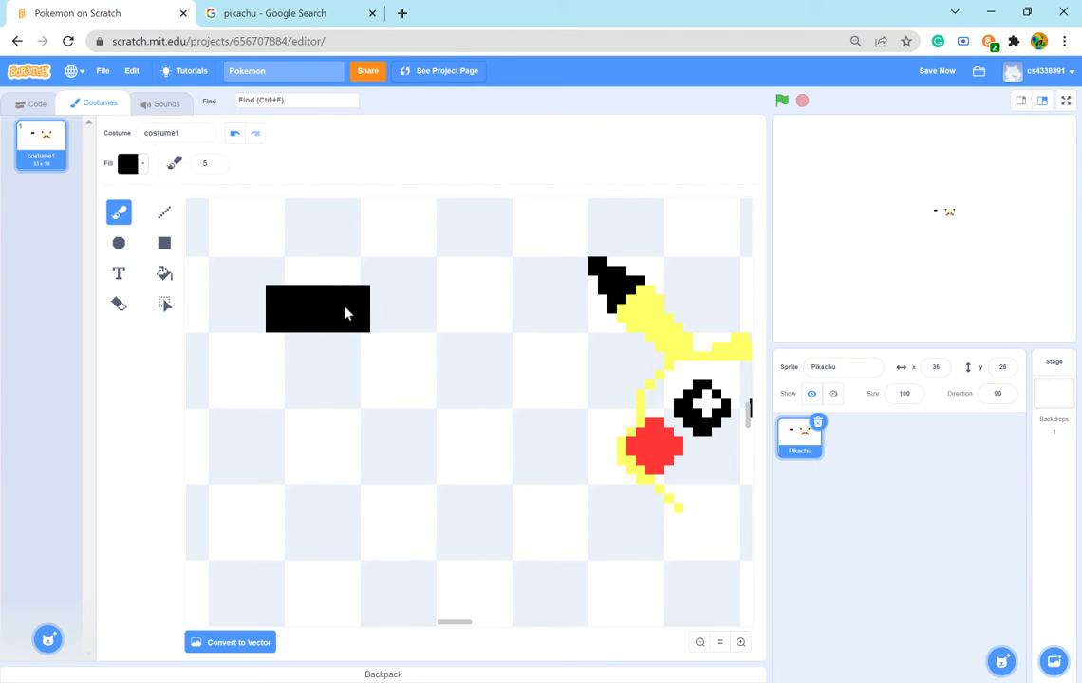
pyautogui.click(422, 394)
pyautogui.click(432, 442)
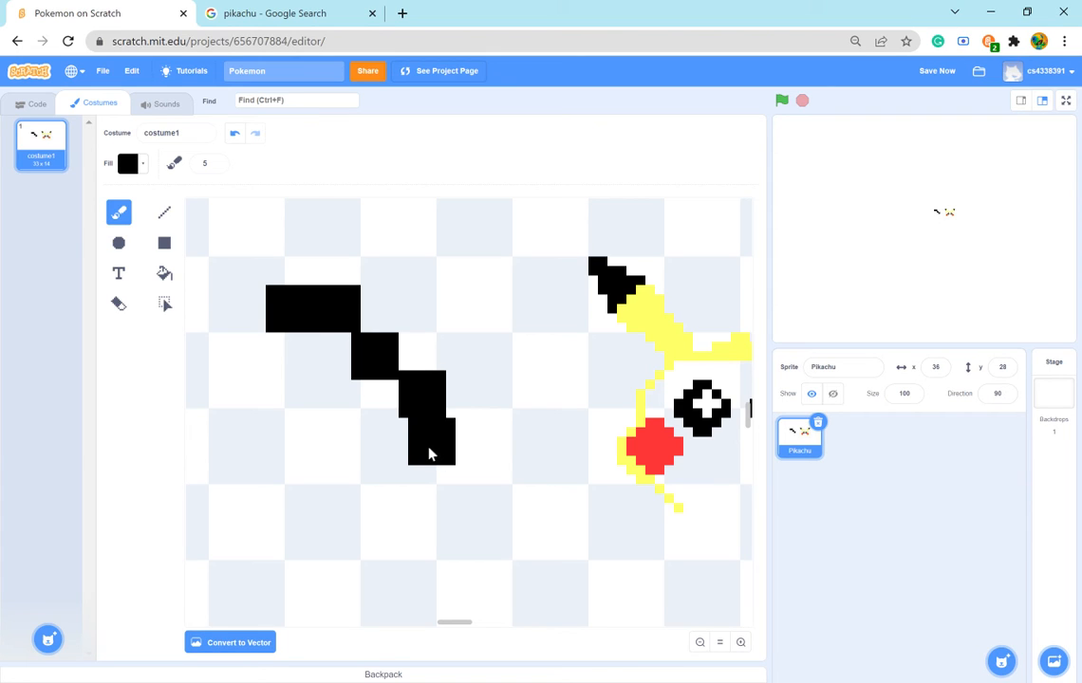
pyautogui.click(245, 363)
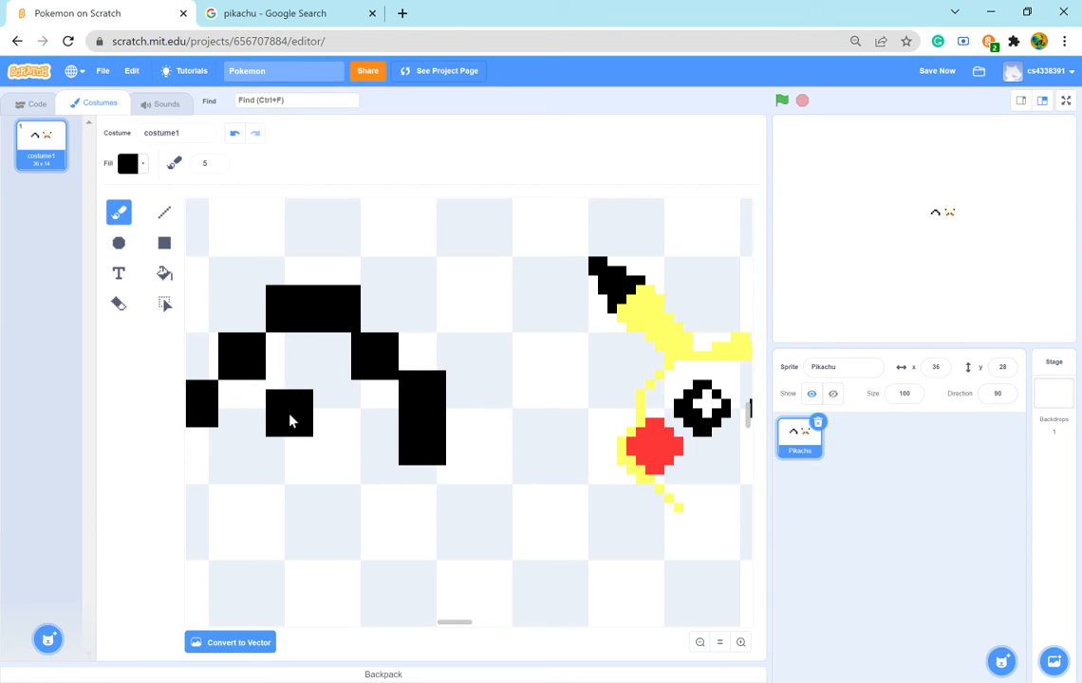
# - Extend the large eye outline's left side downward and close its lower half with black blocks
pyautogui.moveTo(456, 623); pyautogui.dragTo(448, 625)
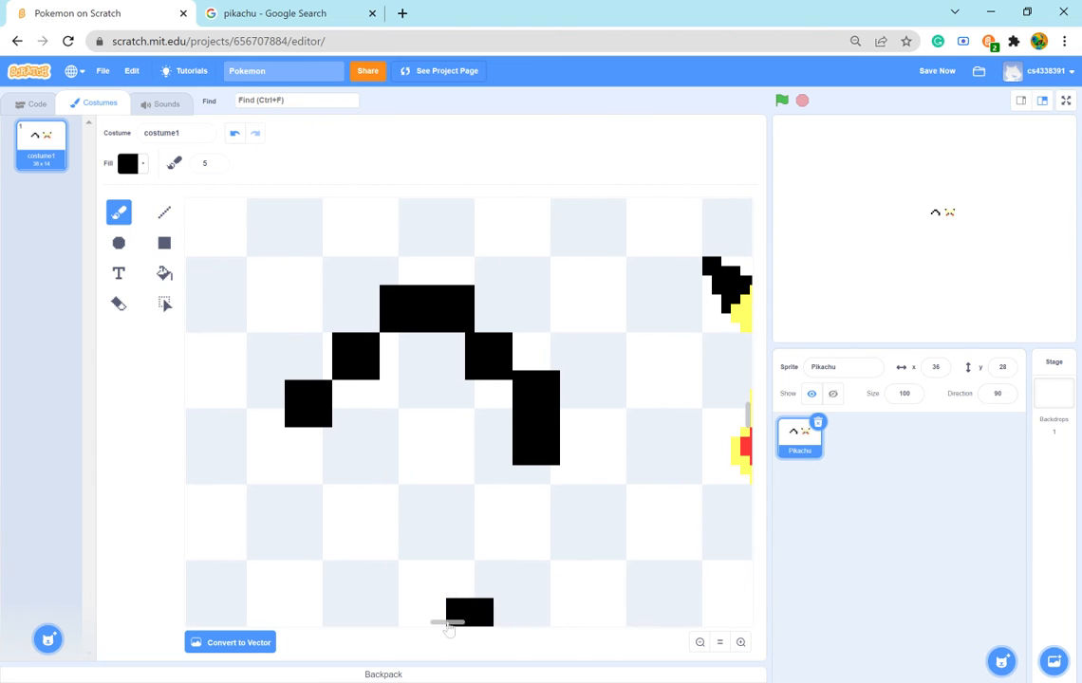
pyautogui.click(314, 448)
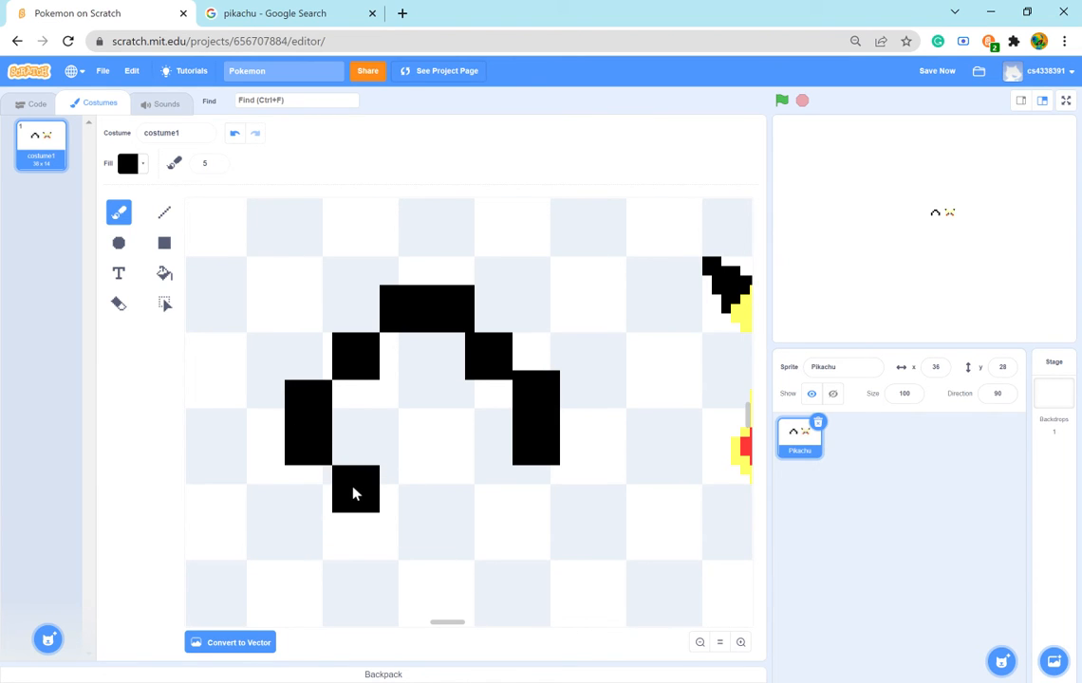
pyautogui.click(353, 493)
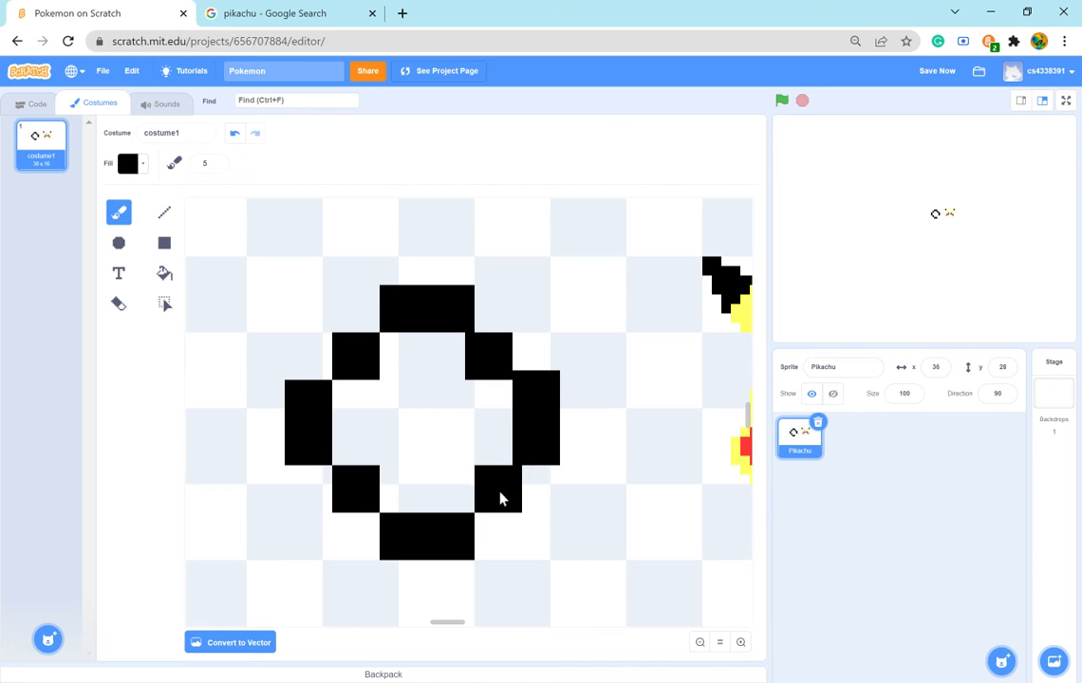
pyautogui.click(497, 493)
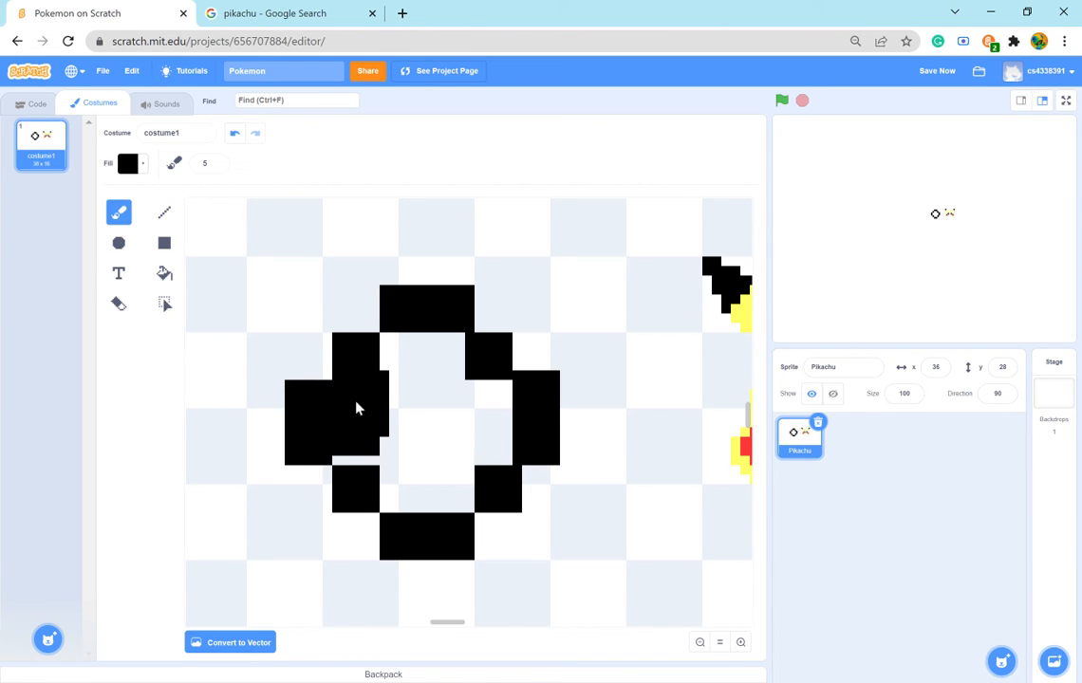
# - Brush the inside of the large eye outline solid black, leaving no gaps
pyautogui.moveTo(357, 410); pyautogui.dragTo(384, 458)
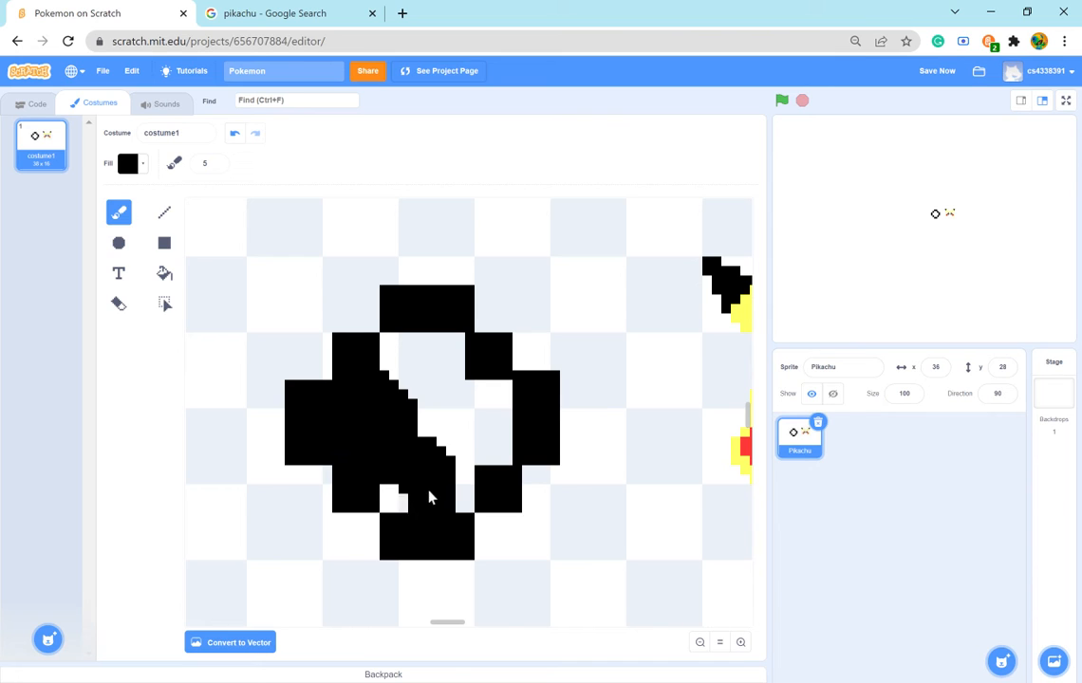
pyautogui.moveTo(440, 444)
pyautogui.mouseDown()
pyautogui.moveTo(423, 387)
pyautogui.moveTo(454, 367)
pyautogui.moveTo(490, 393)
pyautogui.mouseUp()
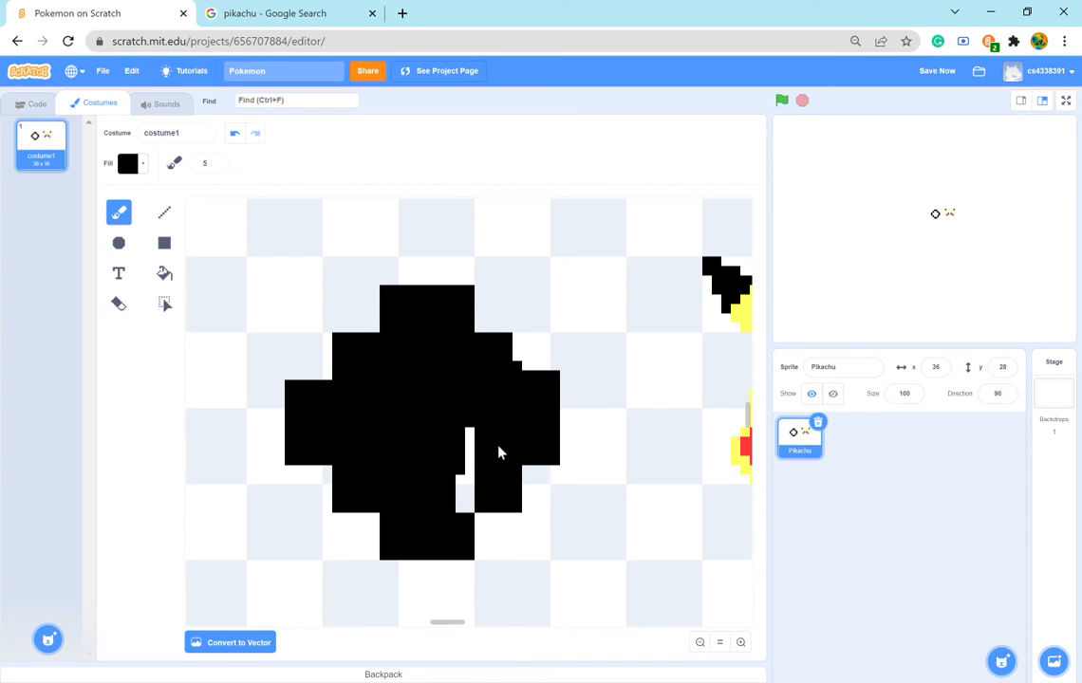
pyautogui.moveTo(353, 318); pyautogui.dragTo(357, 338)
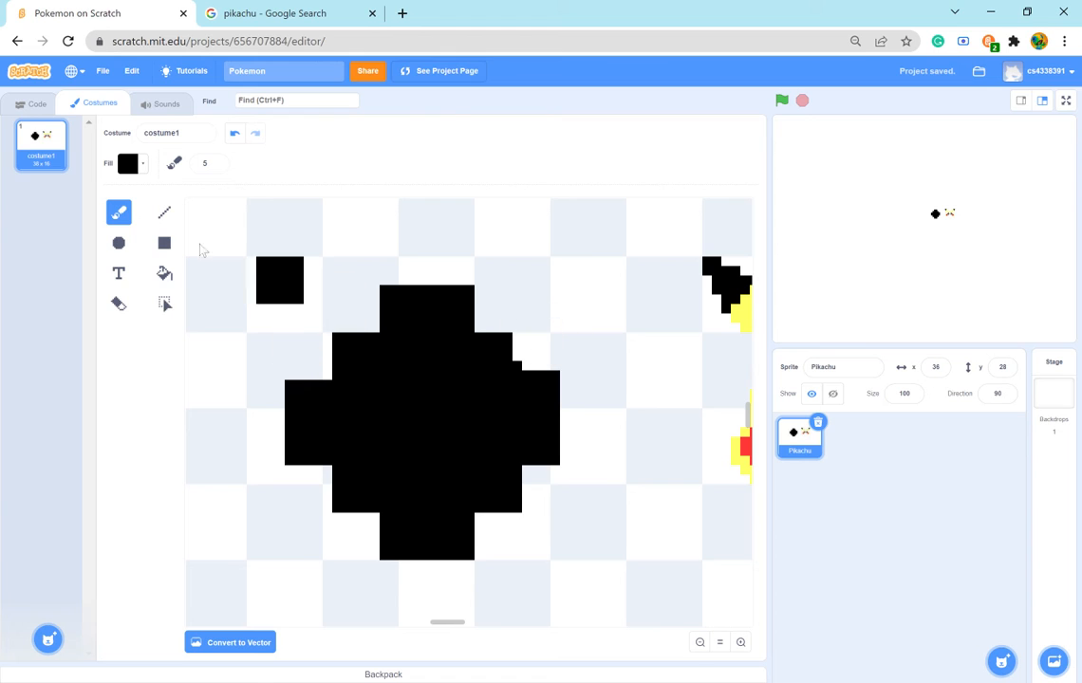
# - Set the fill to white with saturation 0 and brightness 100, and cover the stray black pixels on the large eye's upper-right edge
pyautogui.click(127, 163)
pyautogui.moveTo(86, 289); pyautogui.dragTo(217, 302)
pyautogui.moveTo(163, 250); pyautogui.dragTo(72, 254)
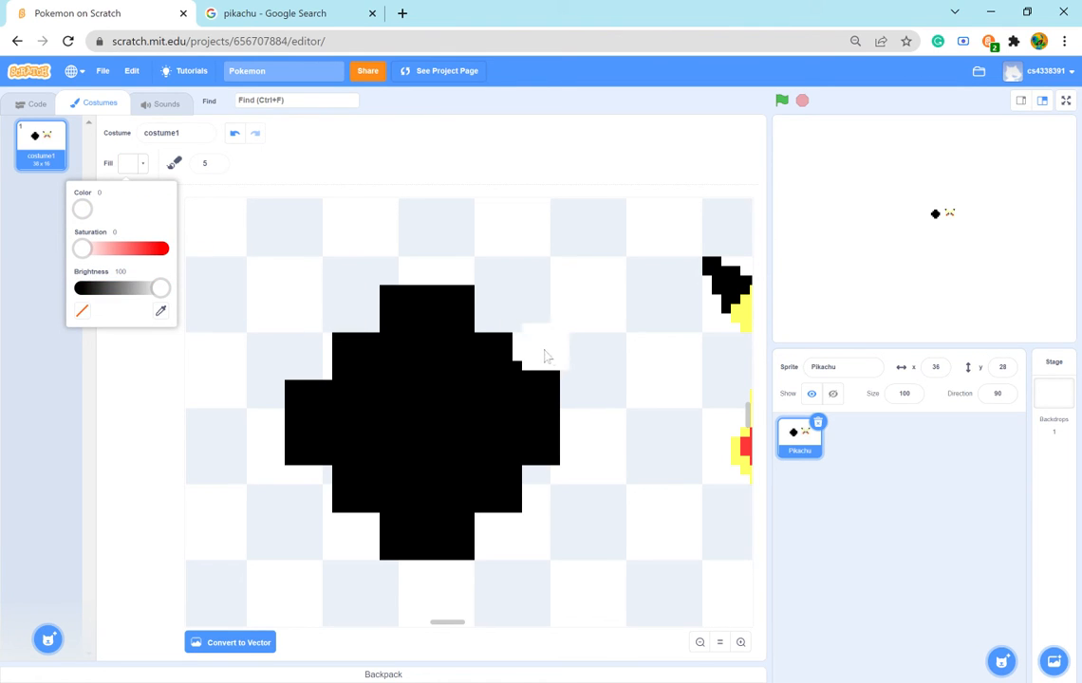
pyautogui.click(536, 348)
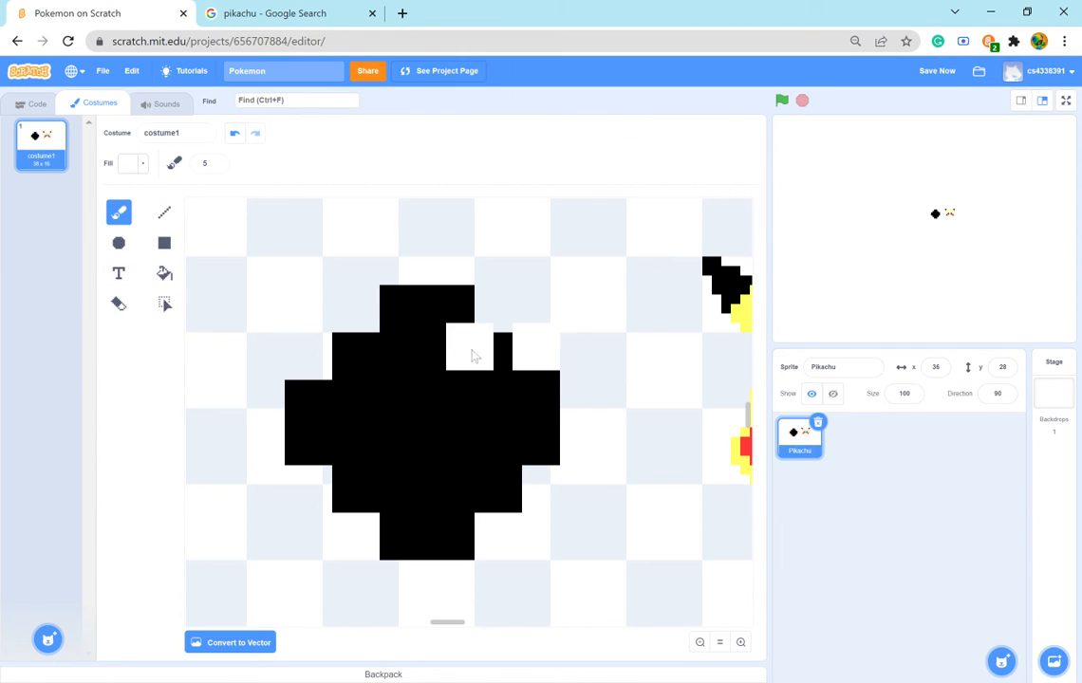
# - Set the brush size to 3 and paint a white ring segment inside the large black eye, running from its top around the right side to the lower left
pyautogui.click(216, 162)
pyautogui.click(217, 166)
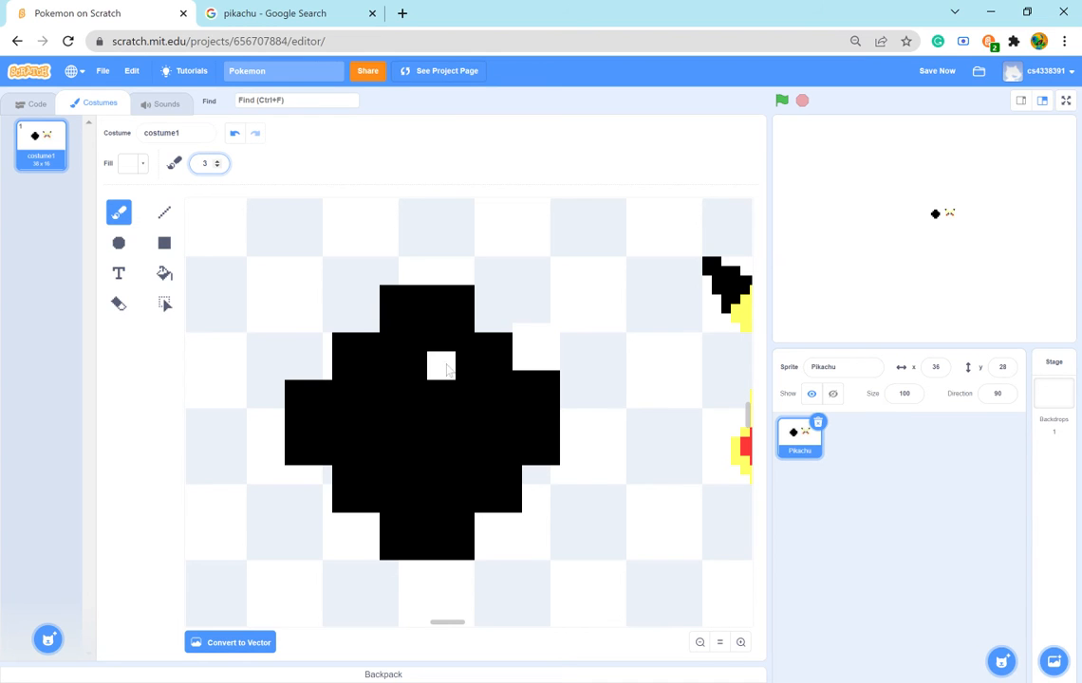
pyautogui.moveTo(436, 368)
pyautogui.mouseDown()
pyautogui.moveTo(479, 391)
pyautogui.moveTo(509, 443)
pyautogui.mouseUp()
pyautogui.click(480, 388)
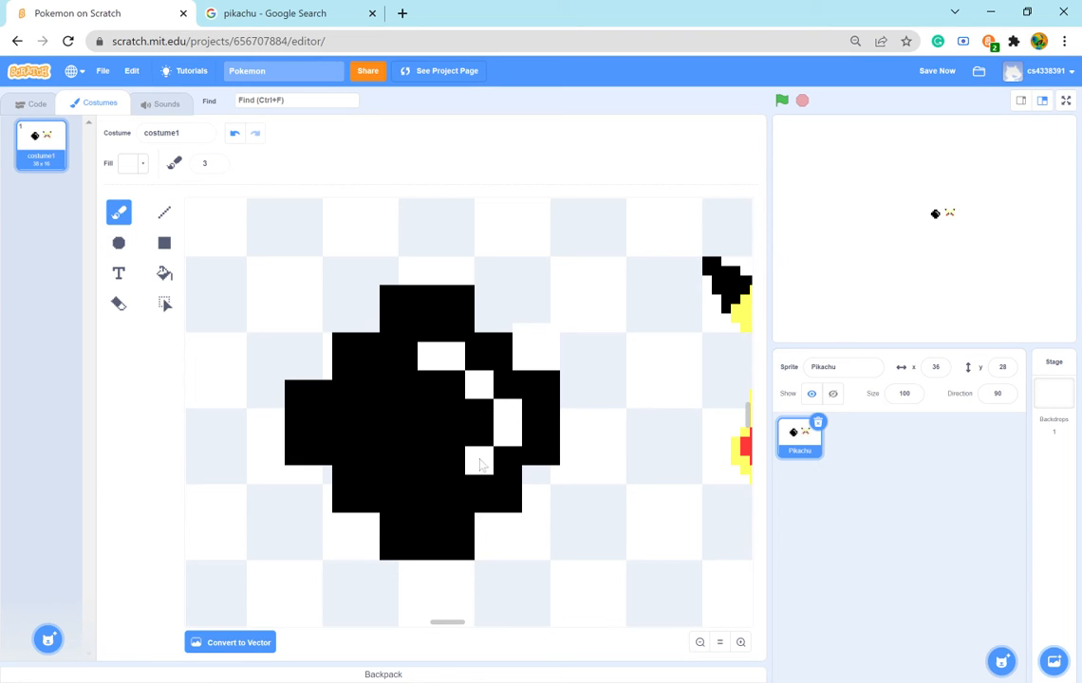
pyautogui.click(480, 465)
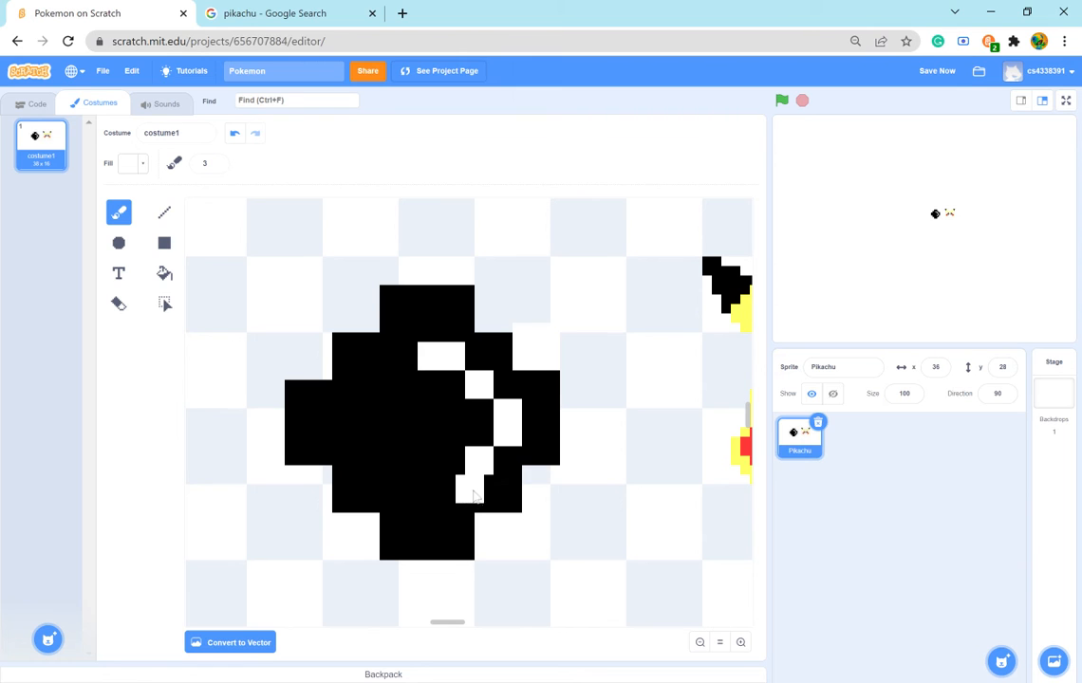
pyautogui.click(456, 496)
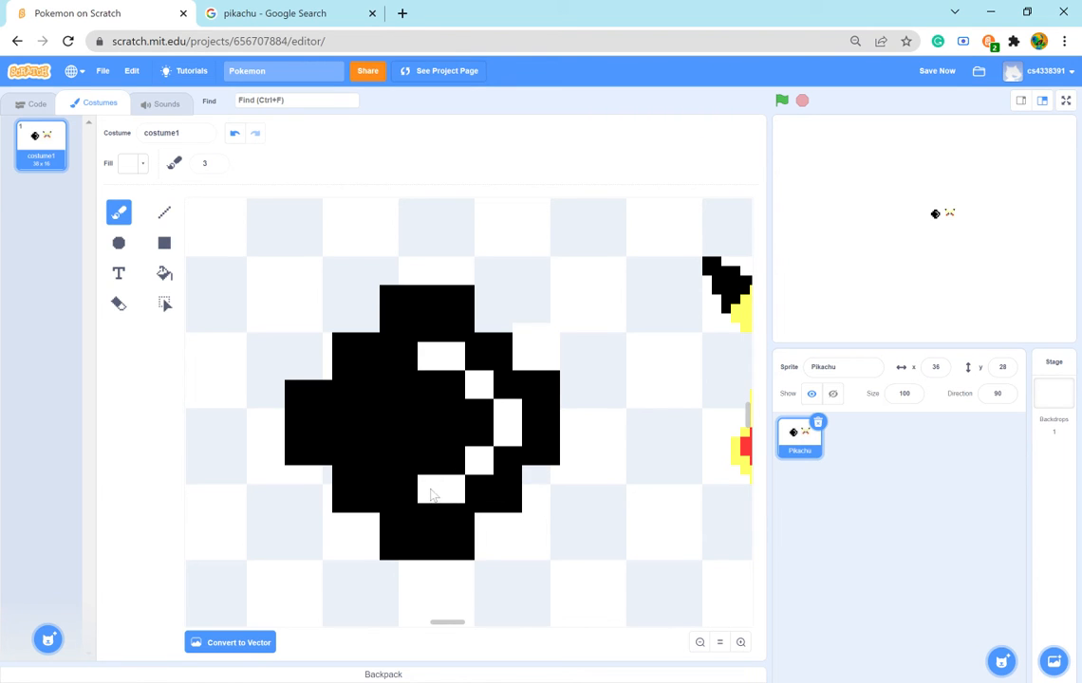
pyautogui.click(422, 489)
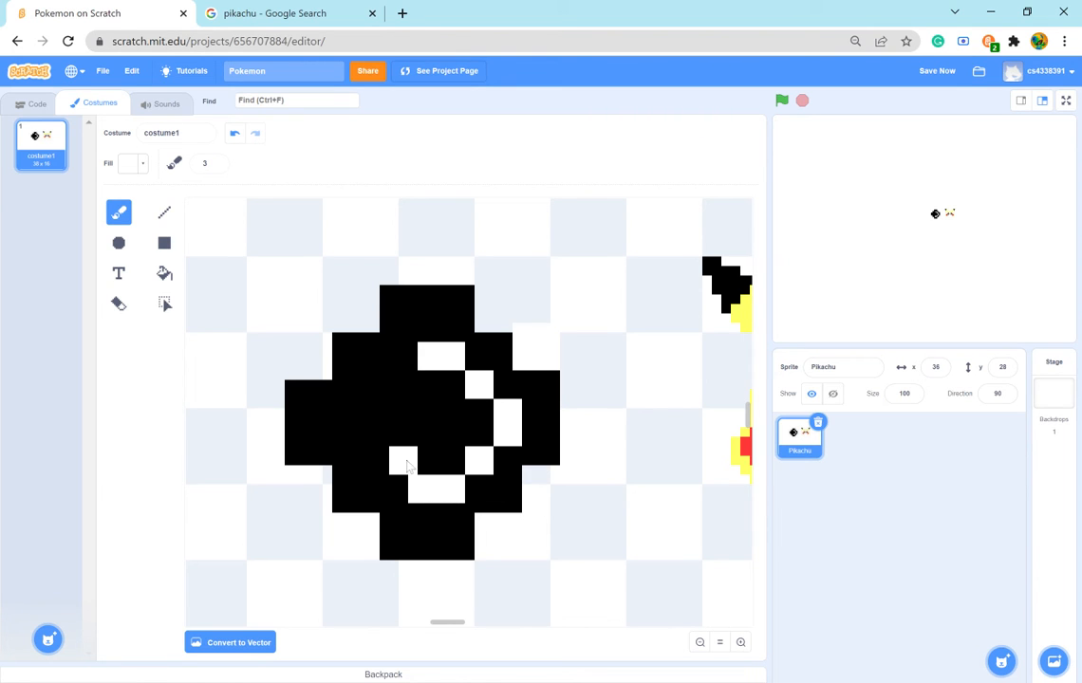
pyautogui.click(399, 469)
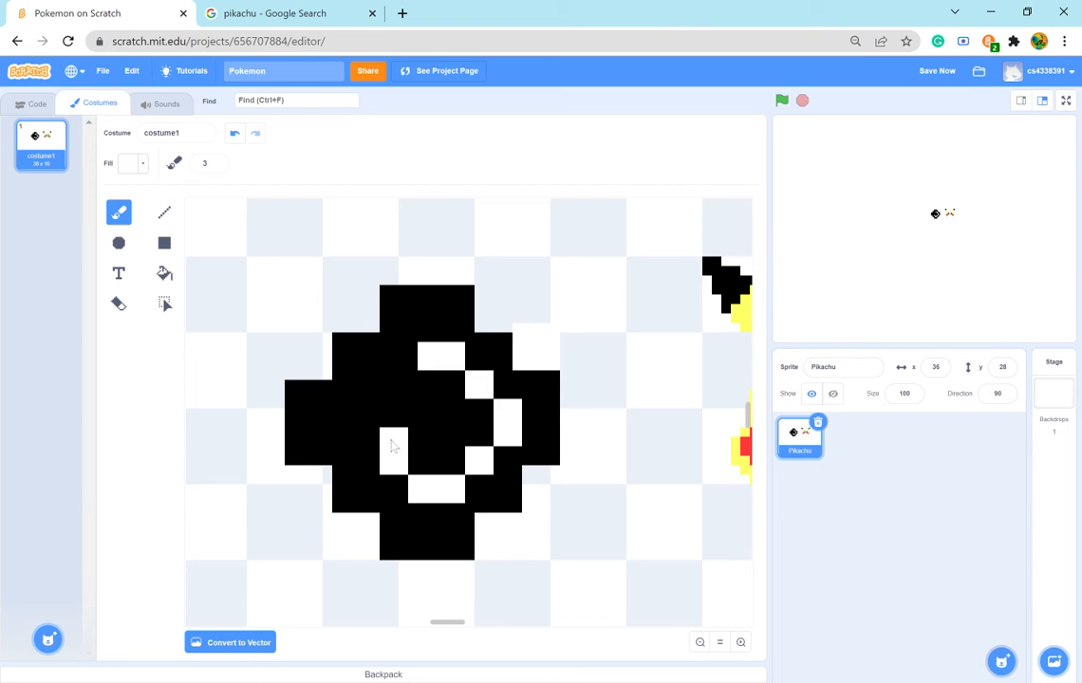
# - Try continuing the white ring up the left side of the large eye, and undo those strokes
pyautogui.click(368, 434)
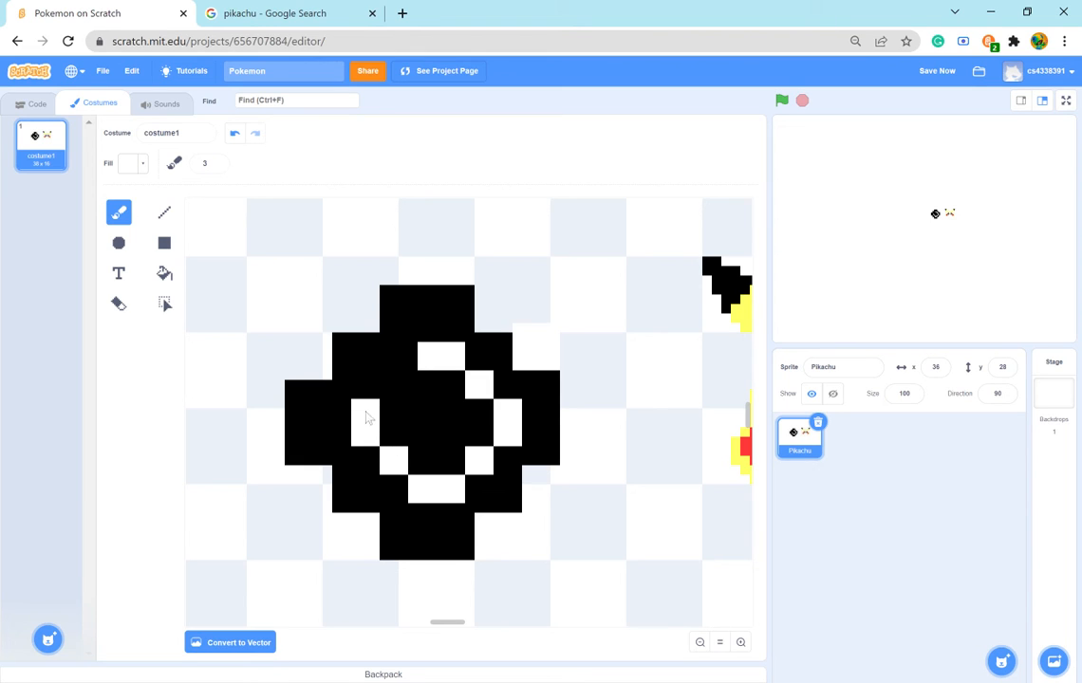
pyautogui.click(364, 407)
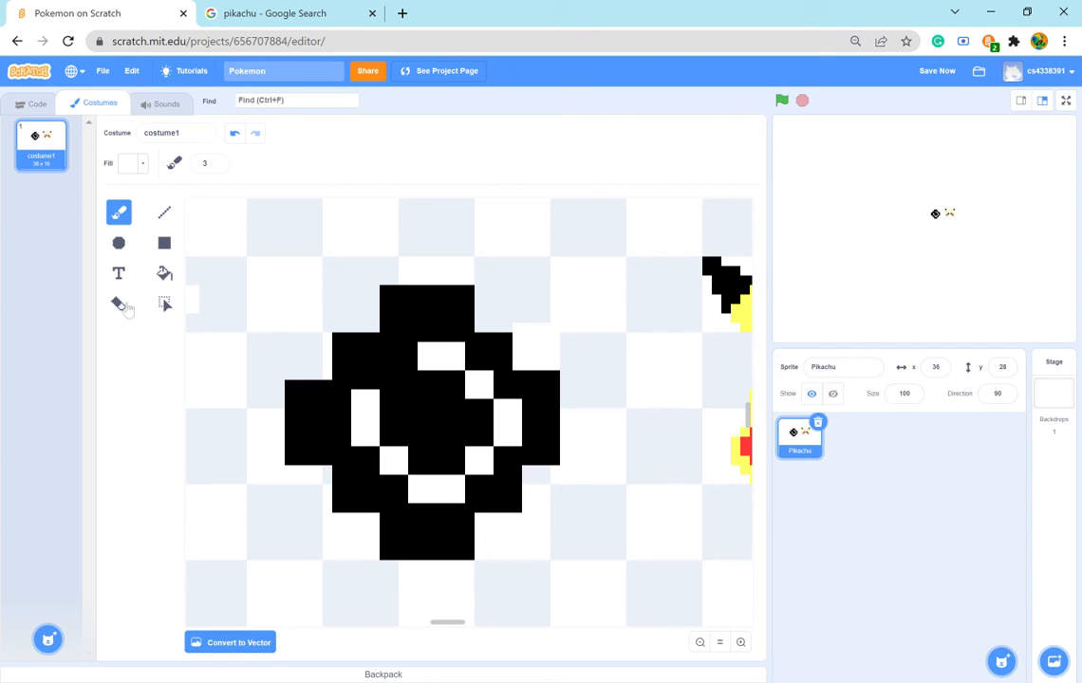
pyautogui.click(234, 133)
# - Undo the white ring strokes inside the large eye until it is solid black again
pyautogui.click(234, 134)
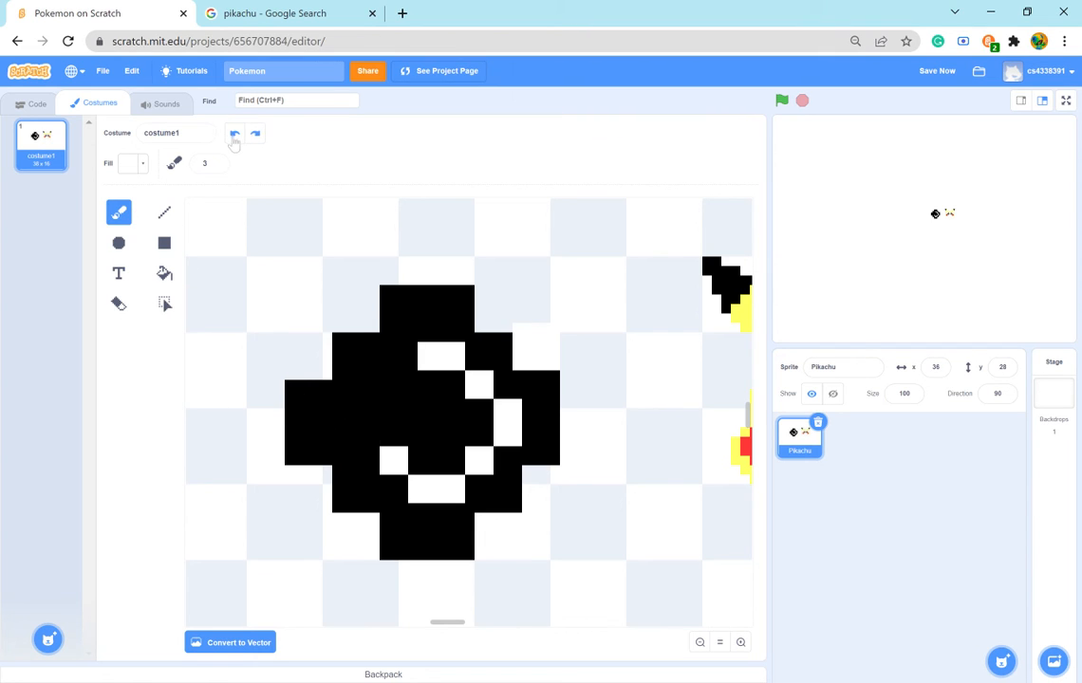
pyautogui.click(234, 134)
pyautogui.click(234, 134)
pyautogui.click(234, 134)
pyautogui.click(234, 134)
pyautogui.click(234, 135)
pyautogui.click(234, 135)
pyautogui.click(234, 135)
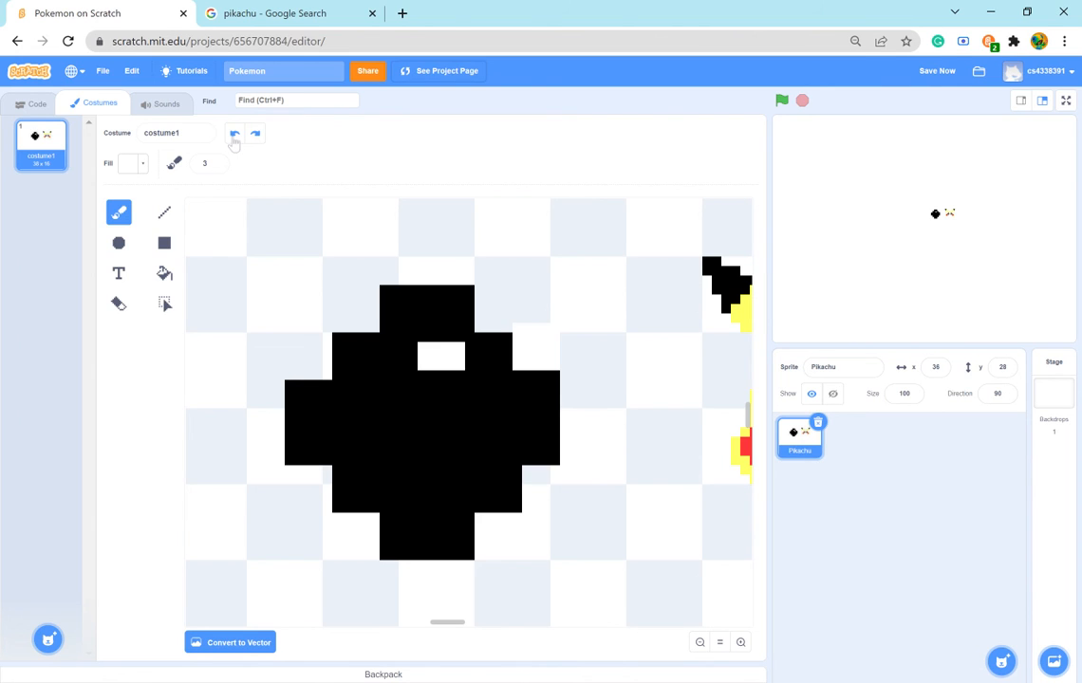
pyautogui.click(234, 135)
pyautogui.click(234, 135)
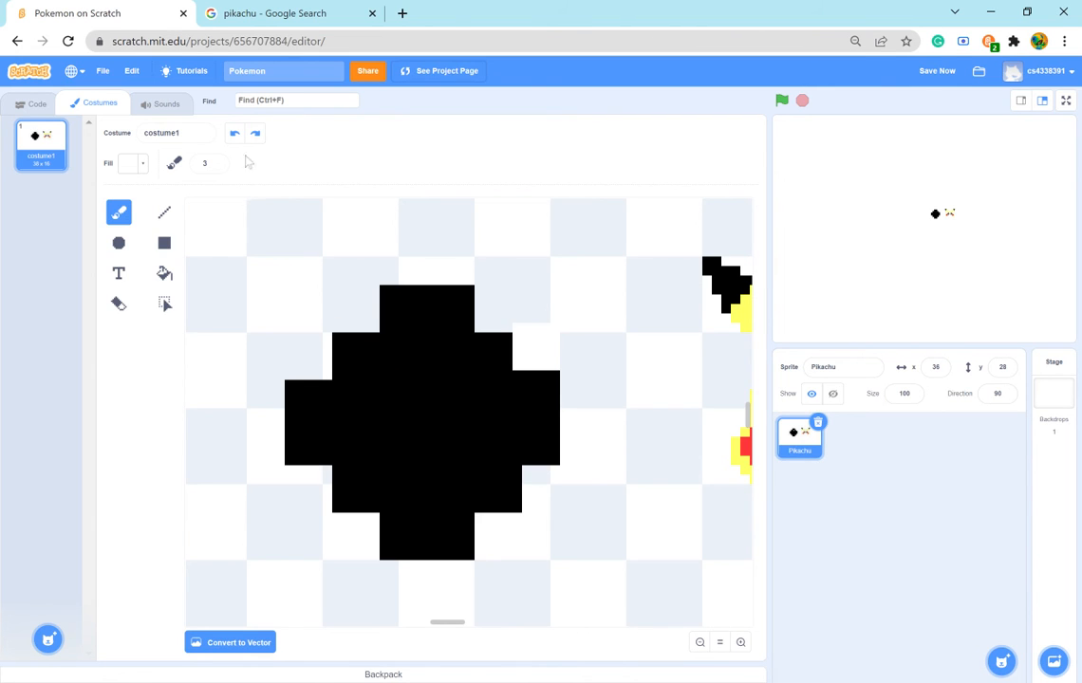
# - Set the brush size to 1 and paint a filled round white highlight in the upper-right part of the large eye
pyautogui.click(217, 166)
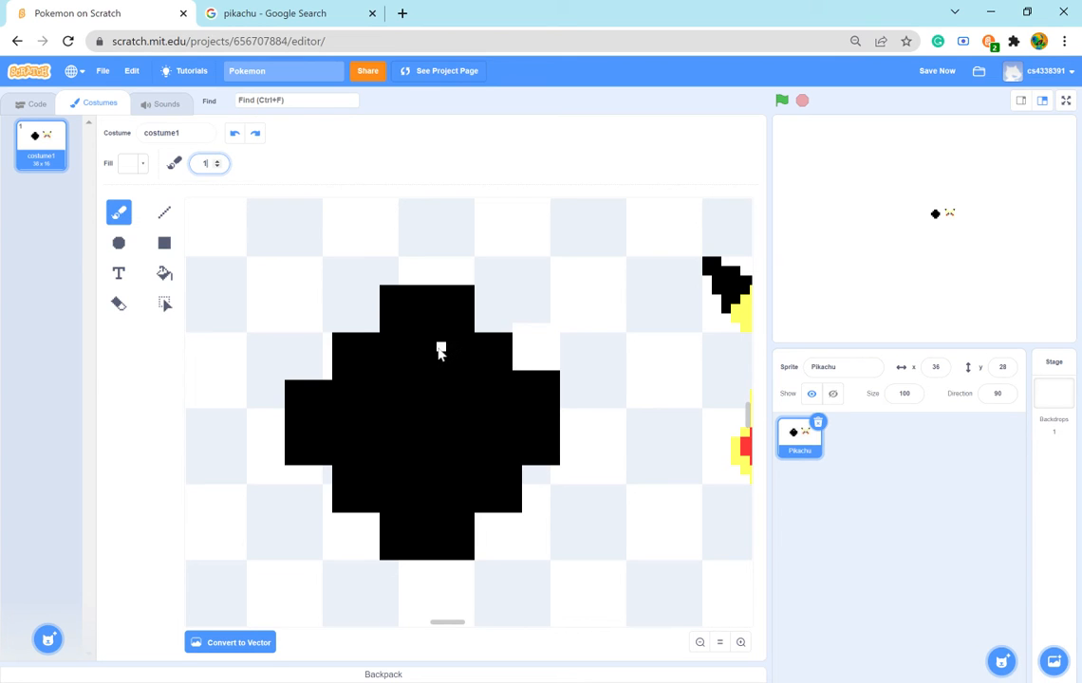
pyautogui.moveTo(439, 350); pyautogui.dragTo(468, 361)
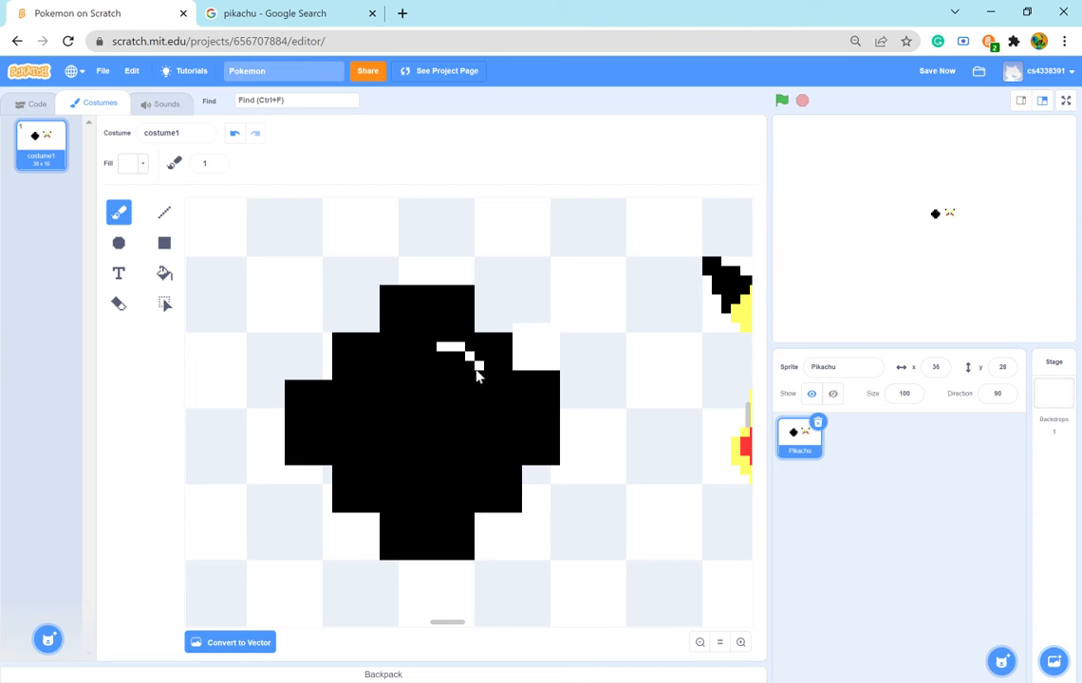
pyautogui.moveTo(478, 384)
pyautogui.mouseDown()
pyautogui.moveTo(462, 404)
pyautogui.moveTo(434, 404)
pyautogui.moveTo(422, 365)
pyautogui.moveTo(435, 360)
pyautogui.moveTo(432, 382)
pyautogui.moveTo(449, 394)
pyautogui.moveTo(472, 376)
pyautogui.moveTo(441, 365)
pyautogui.moveTo(461, 362)
pyautogui.mouseUp()
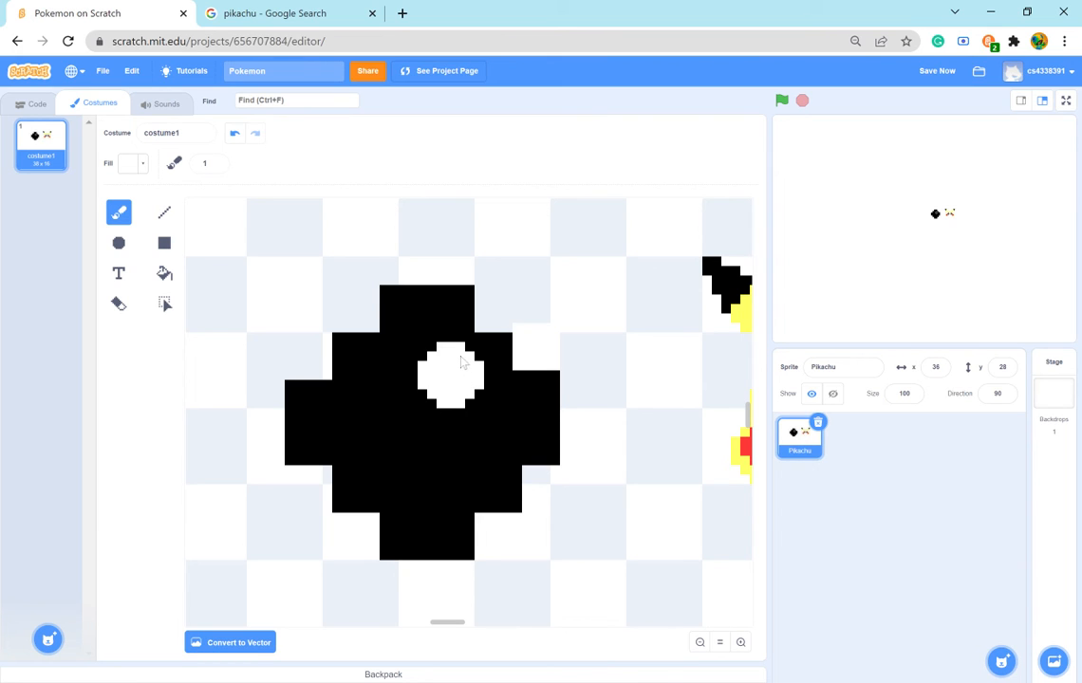
# - Set the brush size to 3 and the fill brightness to 0, and soften the large eye's stepped corners with black pixels
pyautogui.click(700, 642)
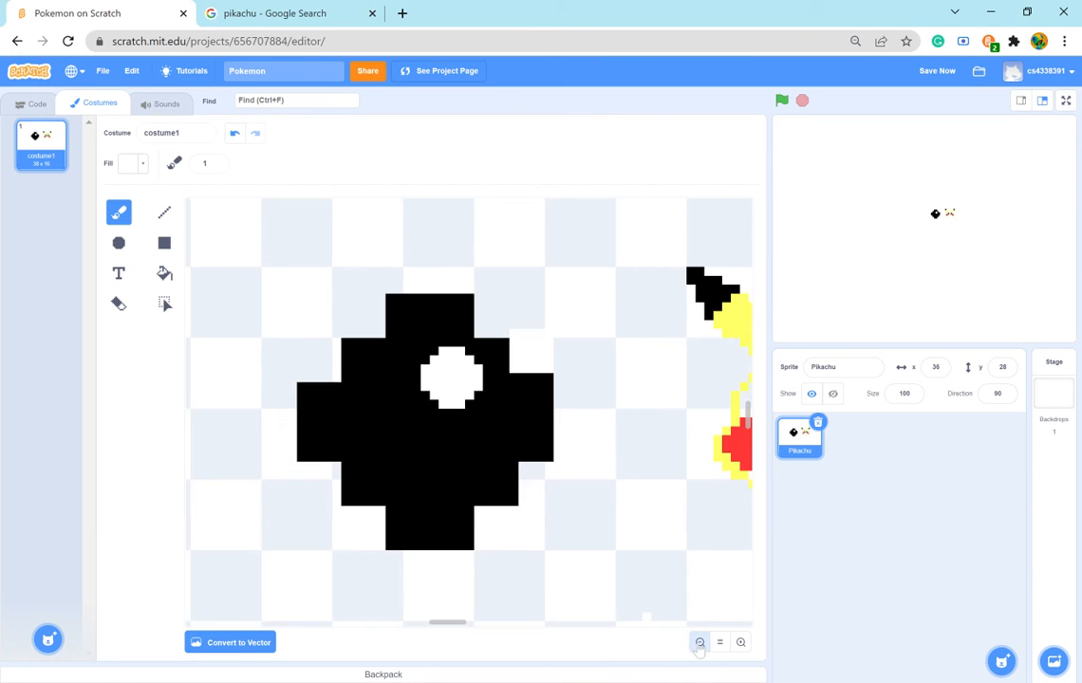
pyautogui.click(699, 642)
pyautogui.click(699, 643)
pyautogui.click(699, 643)
pyautogui.click(700, 642)
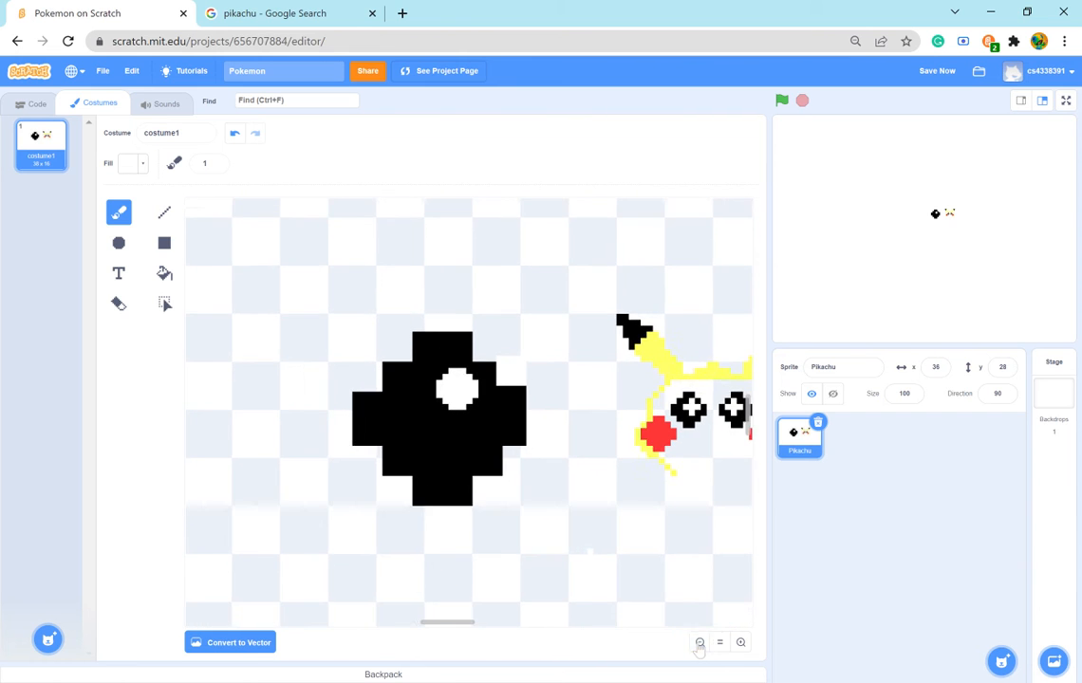
pyautogui.click(700, 642)
pyautogui.click(700, 642)
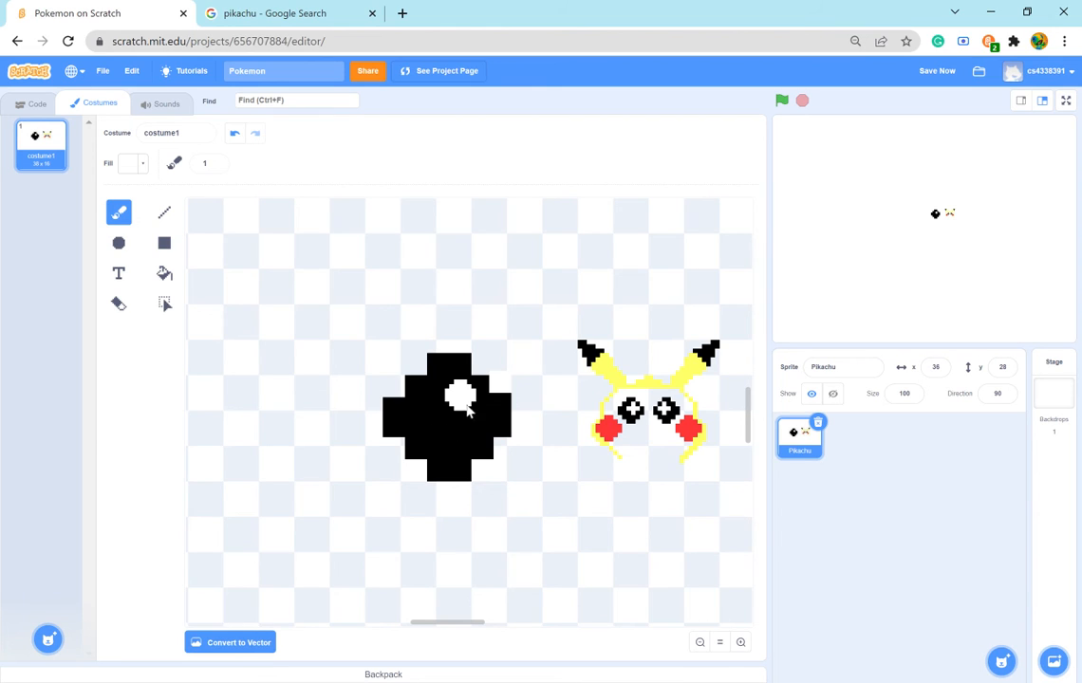
pyautogui.click(218, 161)
pyautogui.click(218, 161)
pyautogui.click(130, 163)
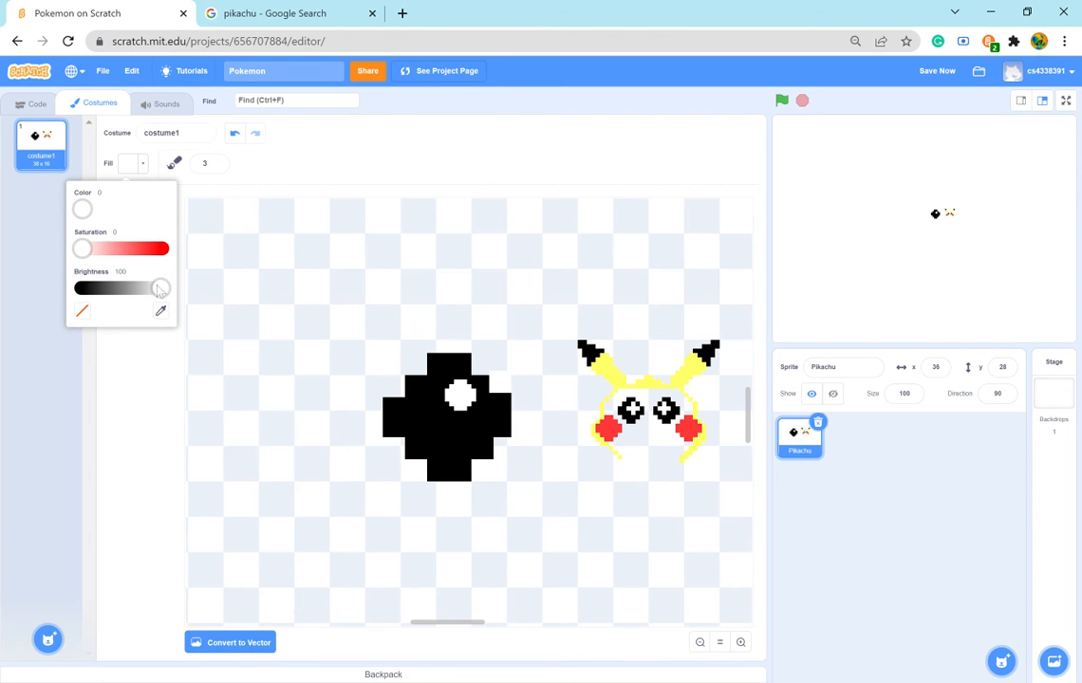
pyautogui.moveTo(158, 288); pyautogui.dragTo(46, 309)
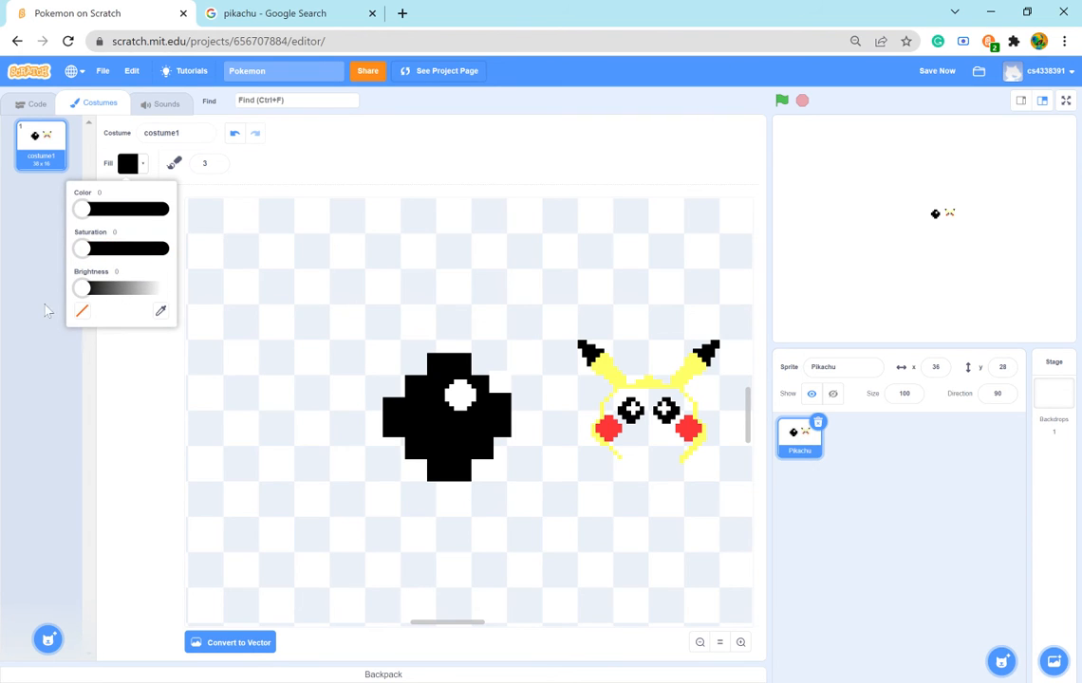
pyautogui.click(424, 373)
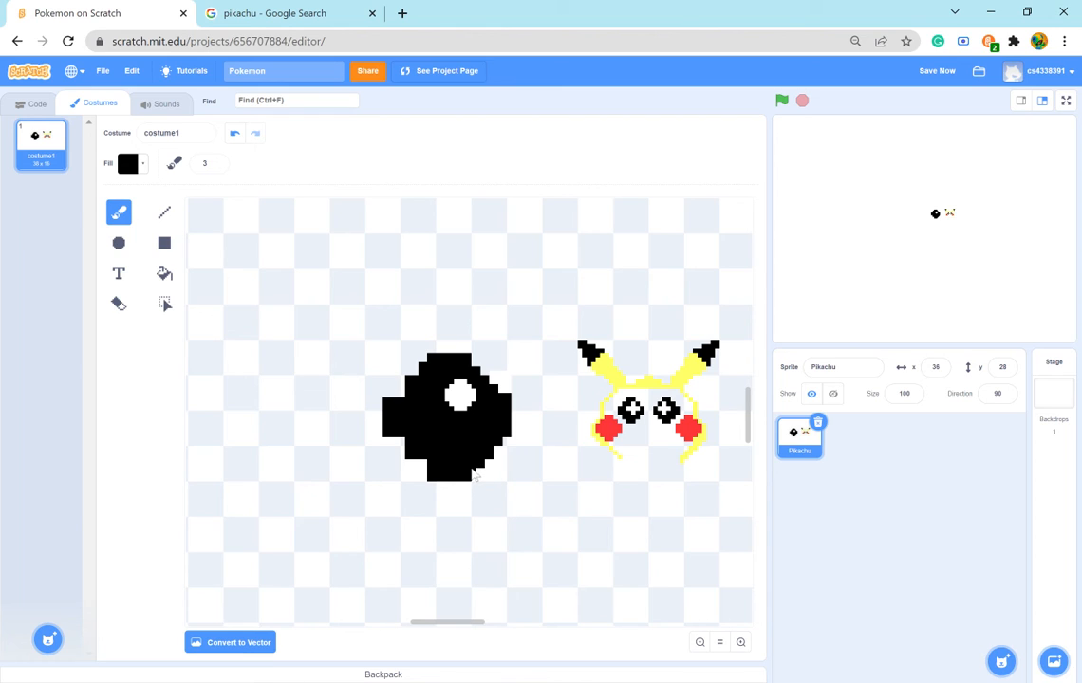
pyautogui.click(235, 134)
pyautogui.click(254, 134)
pyautogui.click(475, 463)
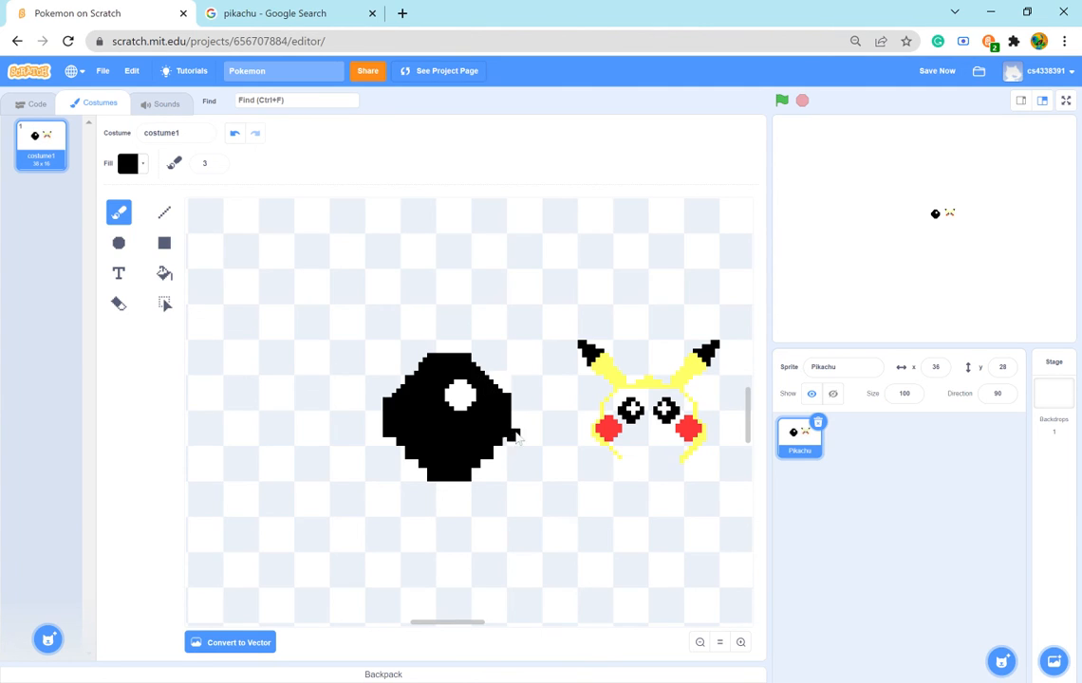
# - Undo the most recent black strokes along the large eye's outer edge
pyautogui.click(236, 136)
pyautogui.click(236, 136)
pyautogui.click(236, 136)
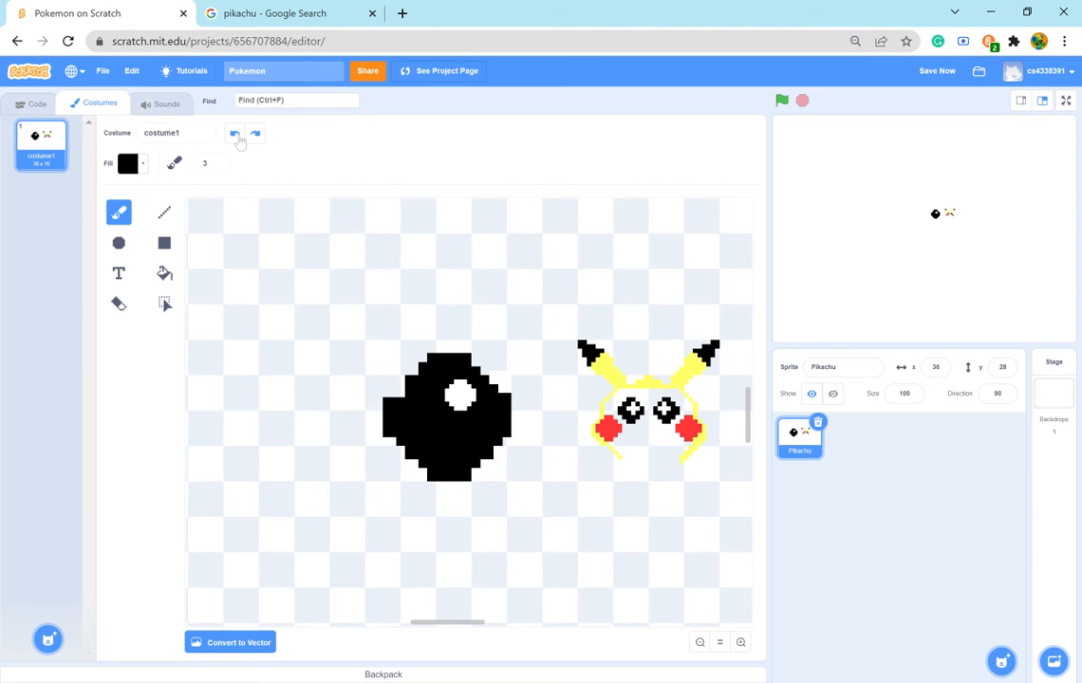
pyautogui.click(482, 488)
# - Select the whole large eye and scale it down proportionally to the size of a small face detail
pyautogui.click(164, 303)
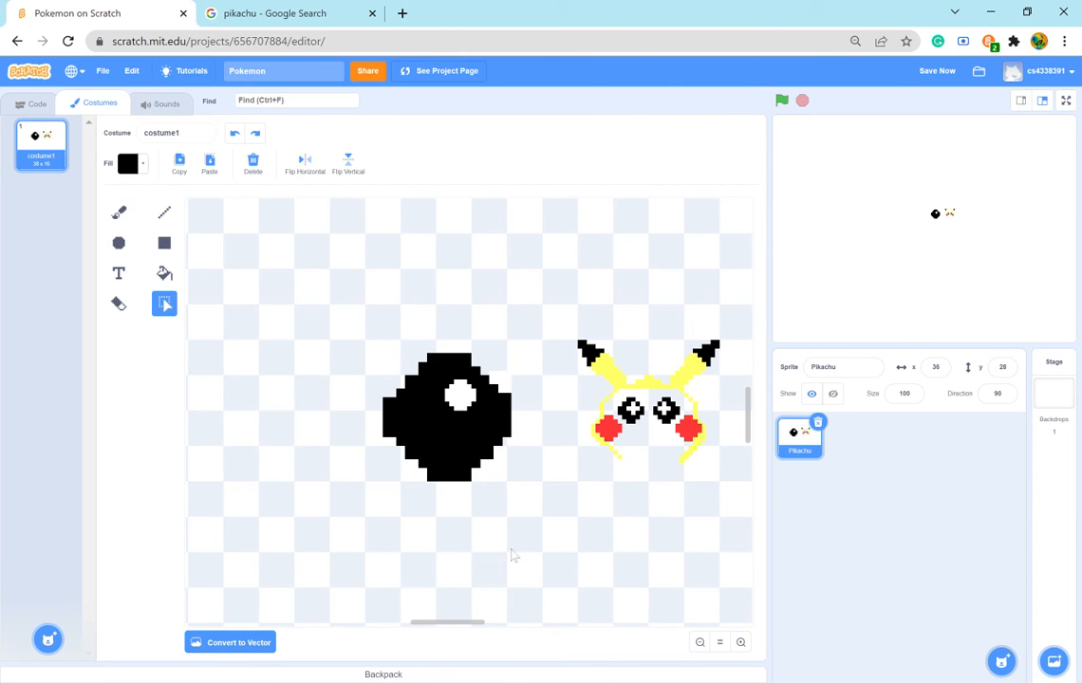
pyautogui.moveTo(516, 544); pyautogui.dragTo(363, 301)
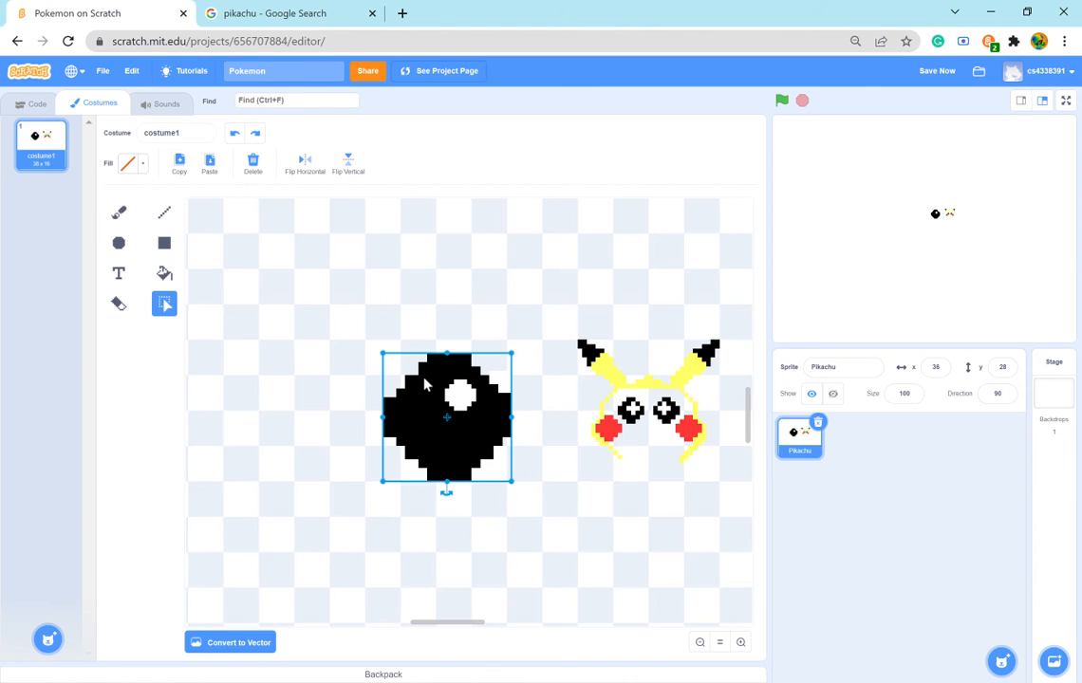
pyautogui.moveTo(382, 353); pyautogui.dragTo(498, 470)
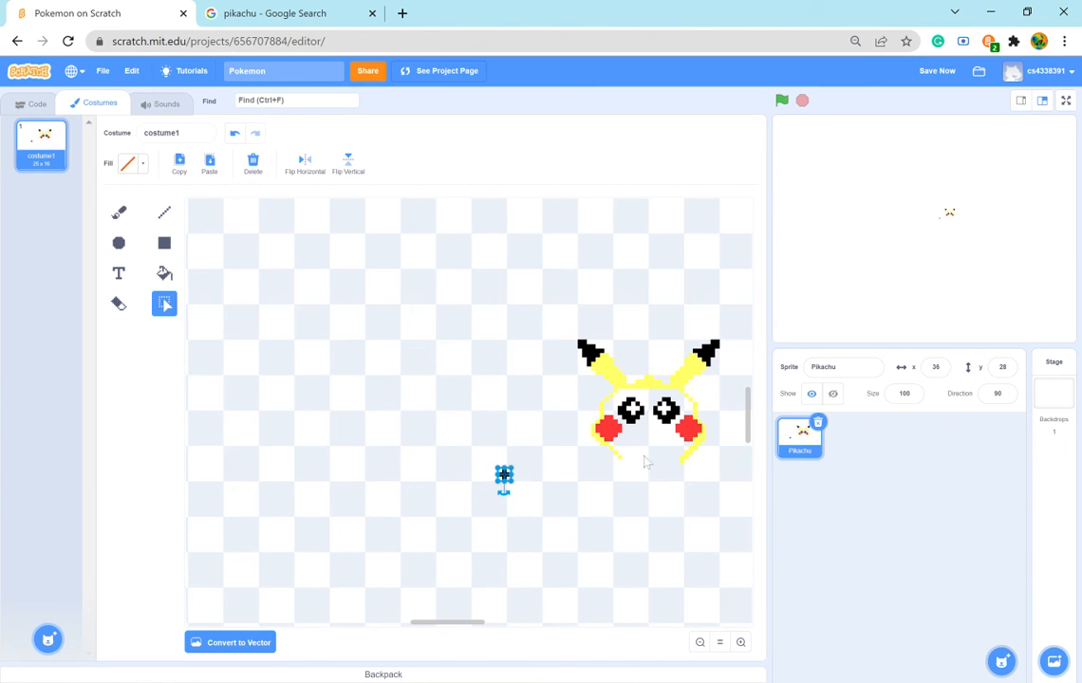
# - Bring the shrunken eye below Pikachu's face at a larger size and delete it
pyautogui.click(741, 645)
pyautogui.tripleClick(741, 646)
pyautogui.tripleClick(741, 645)
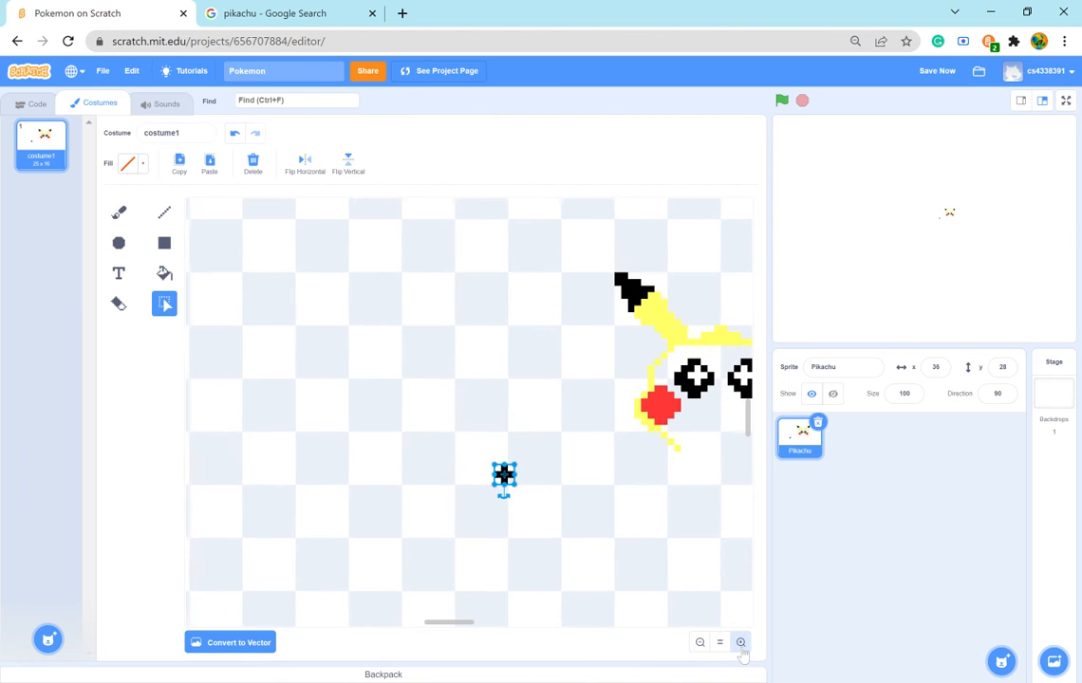
pyautogui.tripleClick(741, 646)
pyautogui.click(741, 644)
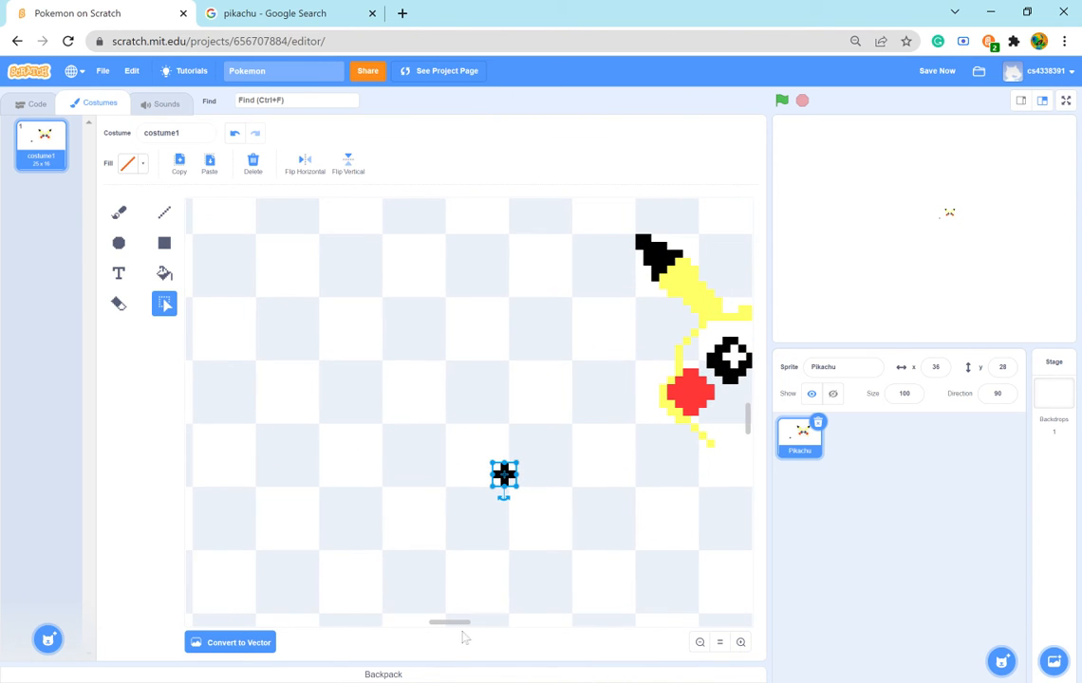
pyautogui.moveTo(455, 626); pyautogui.dragTo(471, 624)
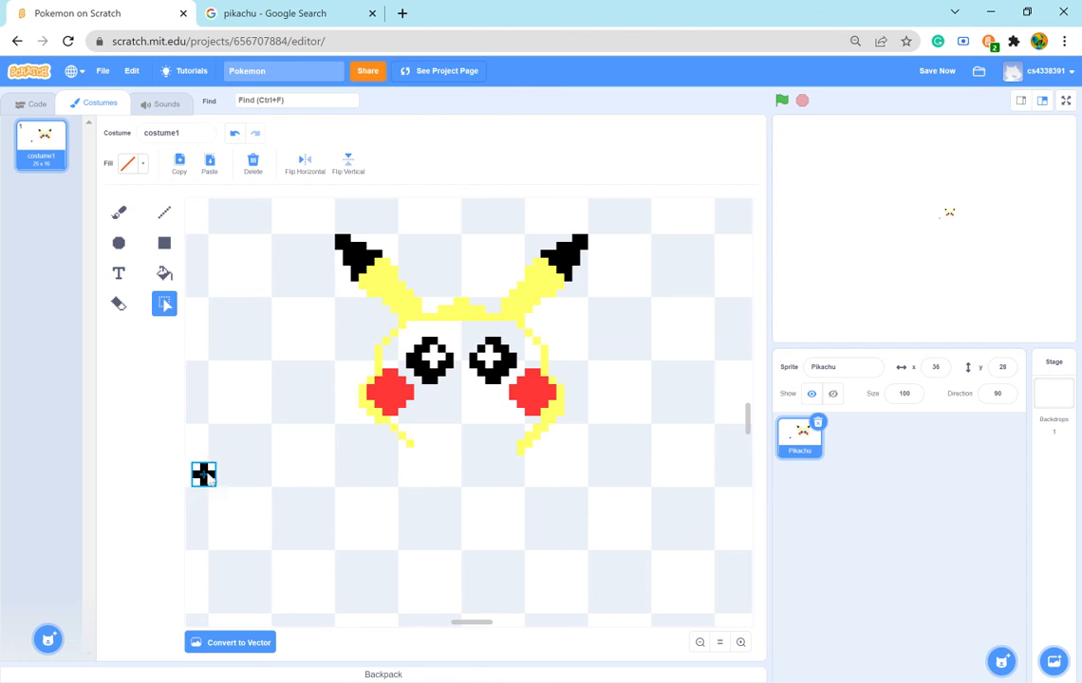
pyautogui.moveTo(211, 465); pyautogui.dragTo(575, 549)
pyautogui.scroll(-3, 575, 546)
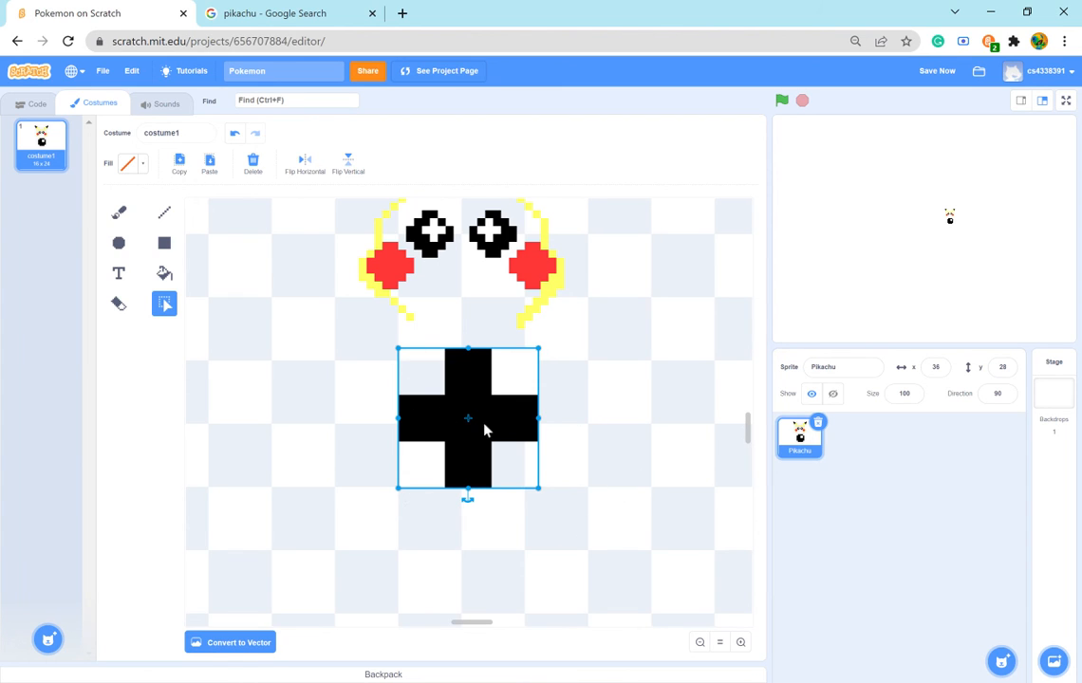
pyautogui.press('Delete')
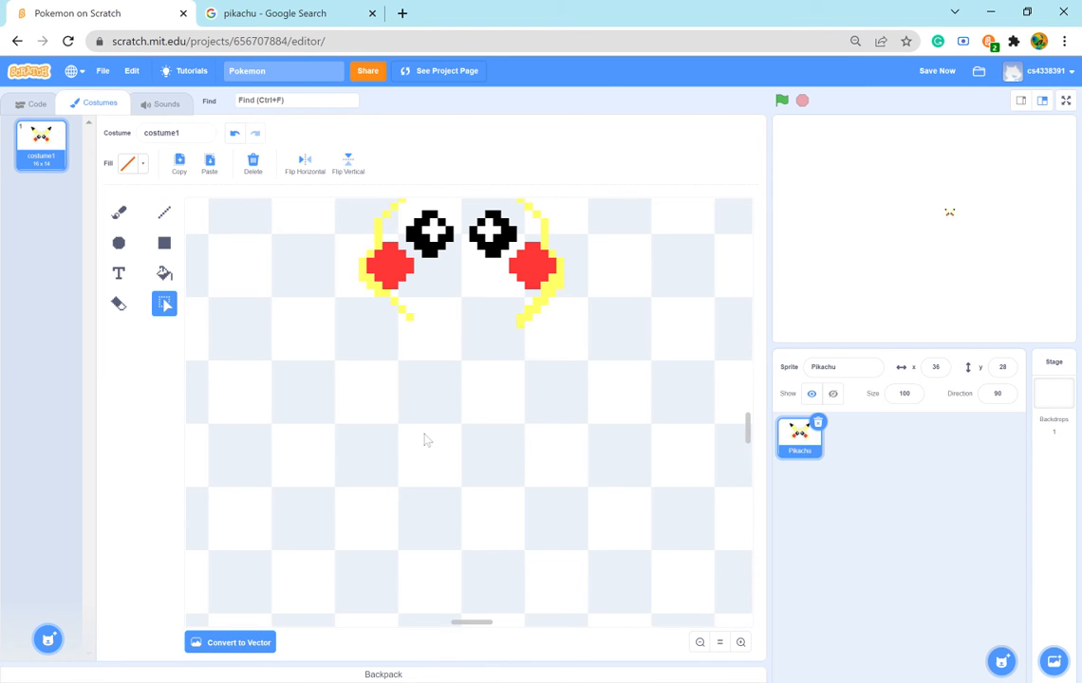
# - Check the Pikachu reference image and set the brush to black with brightness 0 and size 1
pyautogui.scroll(3, 425, 440)
pyautogui.scroll(-2, 451, 413)
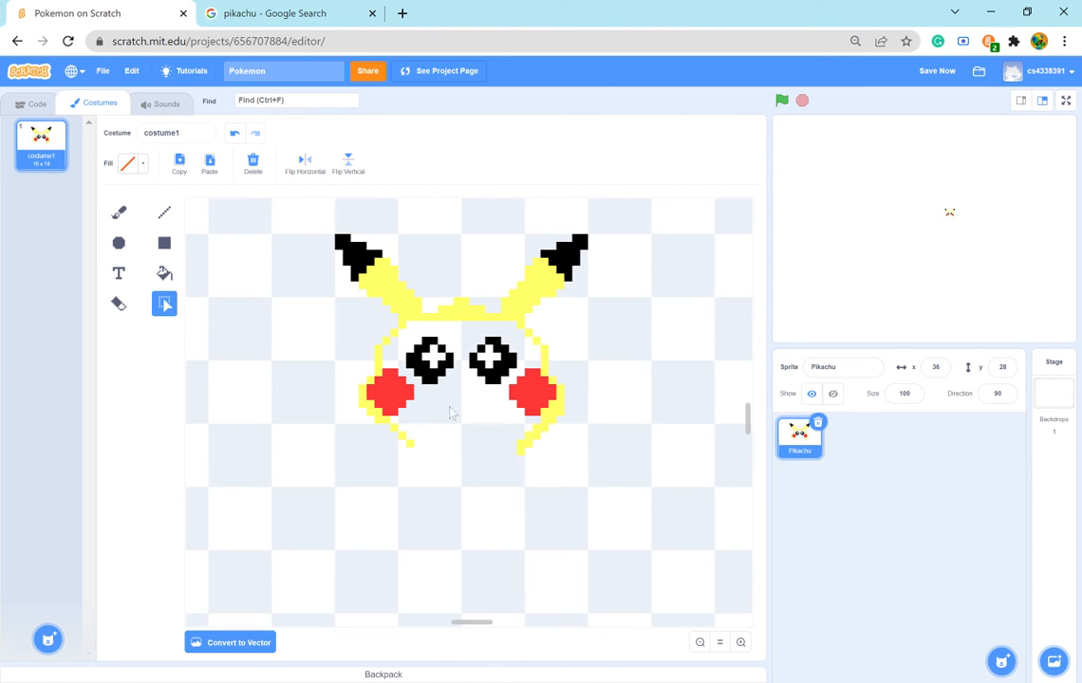
pyautogui.click(740, 643)
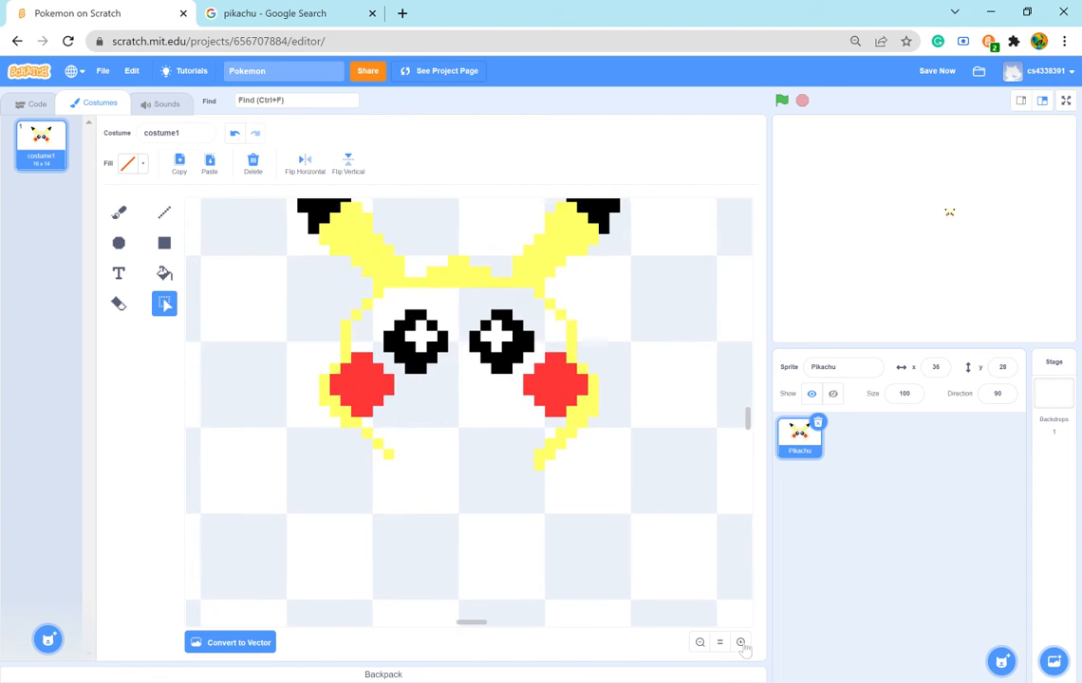
pyautogui.click(741, 643)
pyautogui.click(741, 644)
pyautogui.click(741, 643)
pyautogui.click(741, 644)
pyautogui.click(742, 643)
pyautogui.scroll(2, 577, 576)
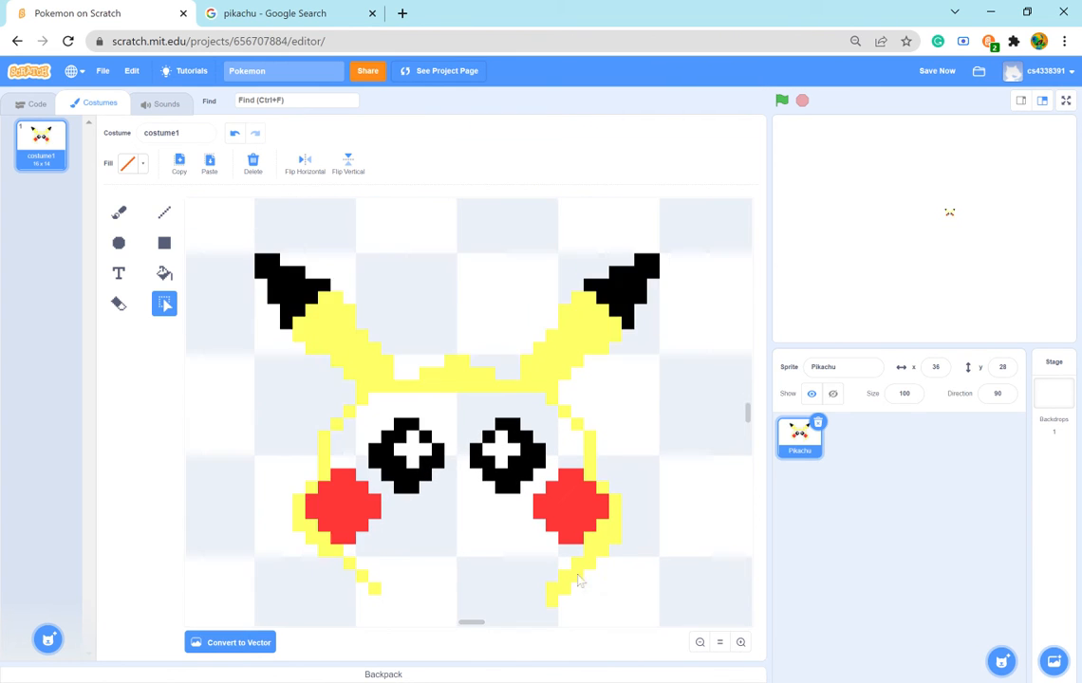
pyautogui.scroll(-2, 580, 576)
pyautogui.scroll(2, 579, 575)
pyautogui.scroll(-2, 586, 575)
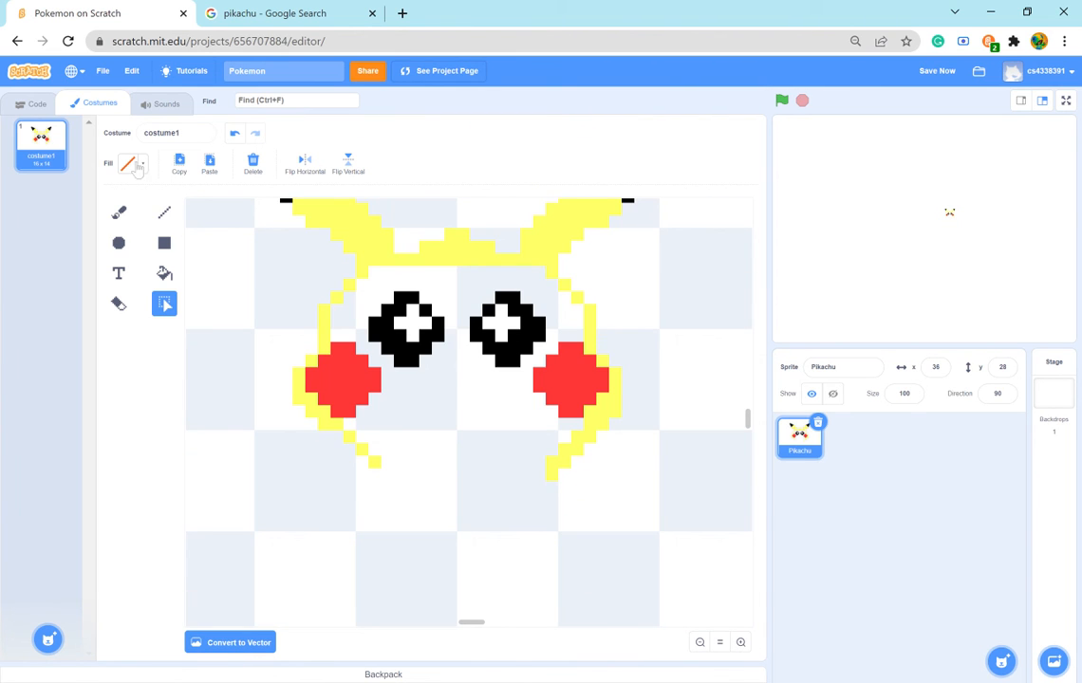
pyautogui.click(118, 212)
pyautogui.click(131, 164)
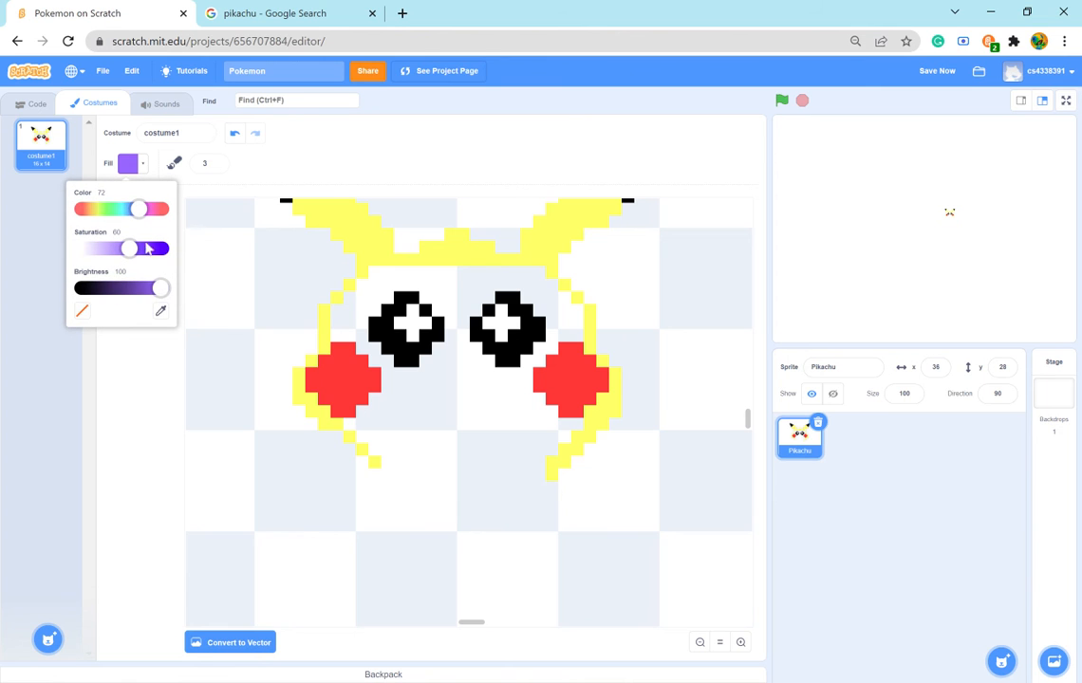
pyautogui.click(275, 14)
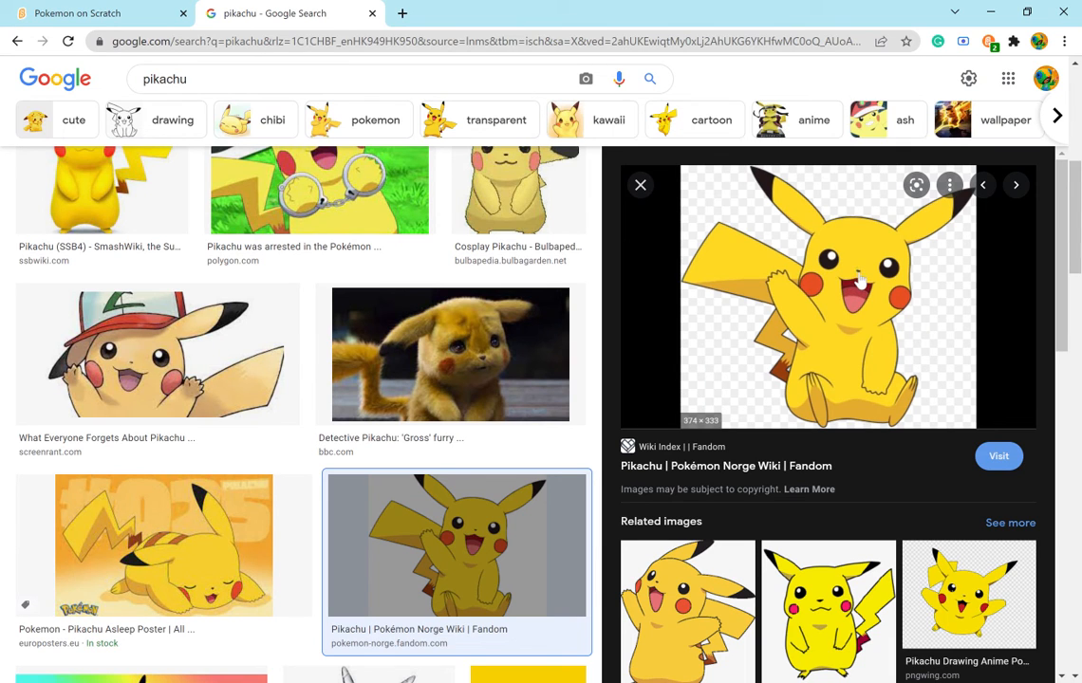
pyautogui.click(112, 13)
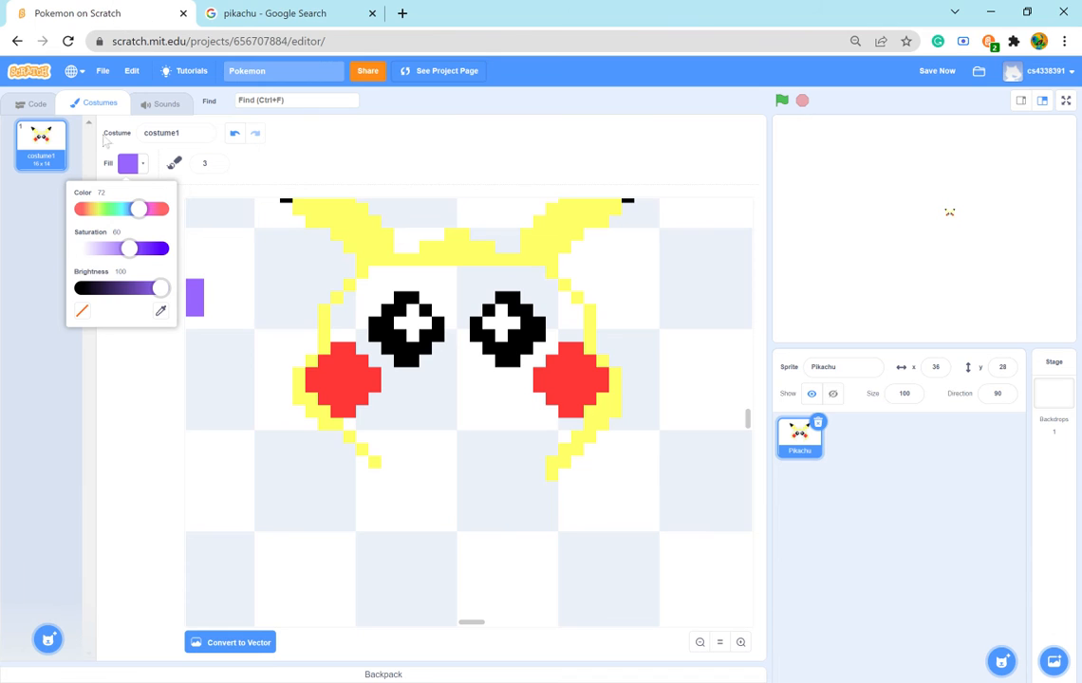
pyautogui.moveTo(161, 288); pyautogui.dragTo(3, 293)
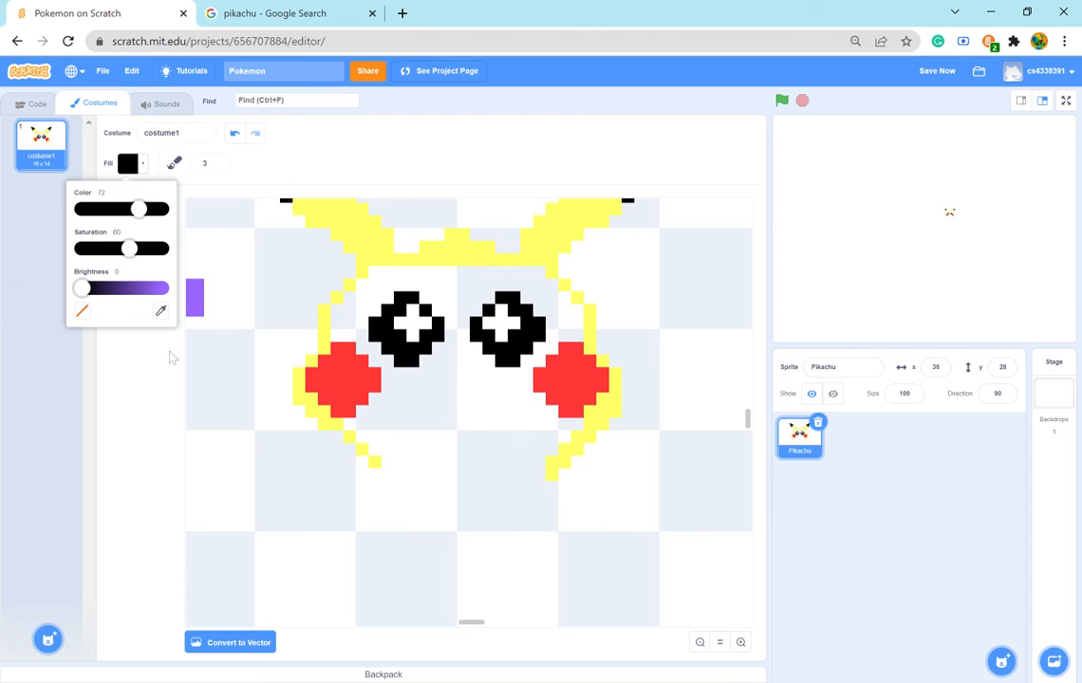
pyautogui.click(122, 360)
pyautogui.click(218, 166)
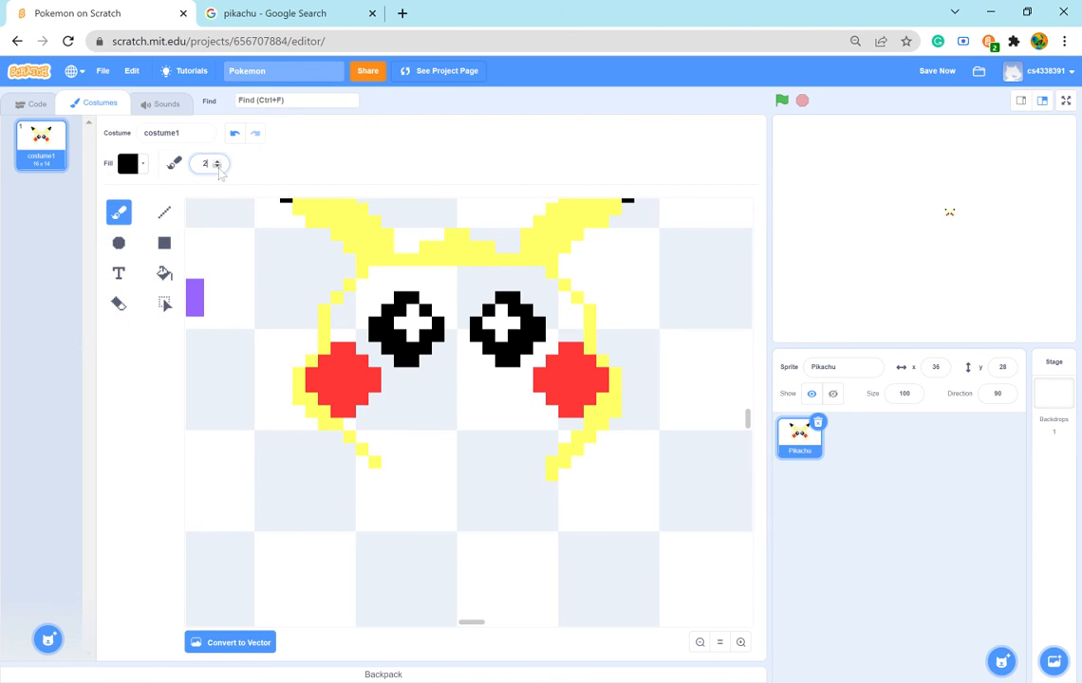
# - Paint a black nose below and between the eyes, one pixel above a row of three, and compare it with the reference image
pyautogui.click(466, 381)
pyautogui.click(459, 385)
pyautogui.click(465, 386)
pyautogui.click(472, 388)
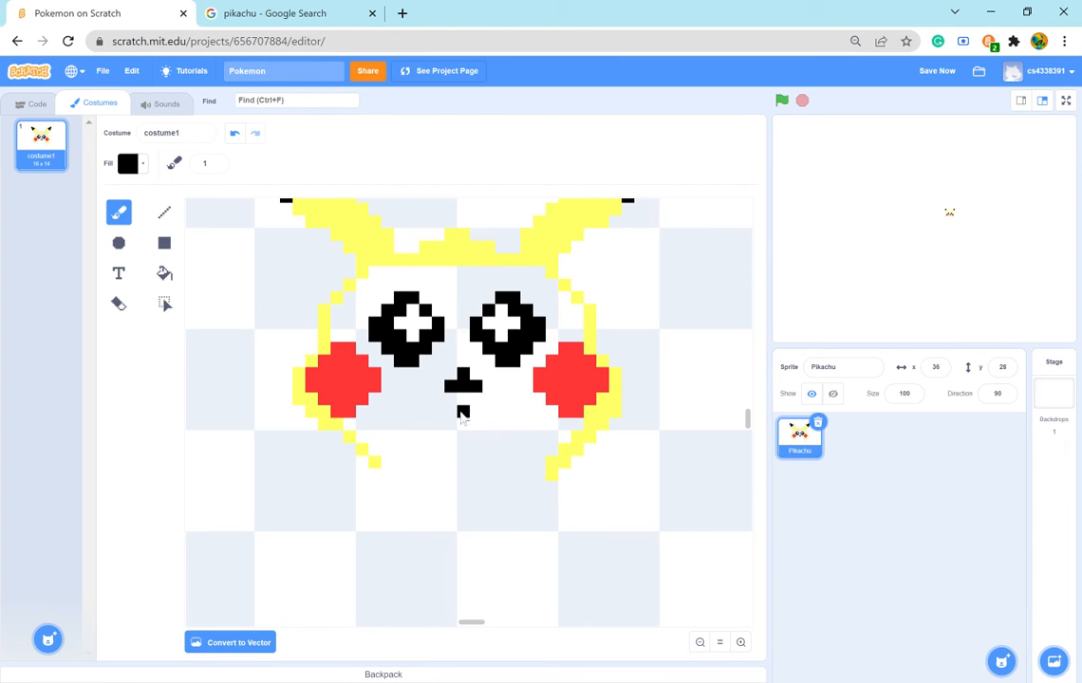
pyautogui.click(272, 13)
pyautogui.click(138, 17)
# - Erase the black nose pixels with the size 1 eraser and recheck the Pikachu reference image
pyautogui.click(465, 399)
pyautogui.click(118, 304)
pyautogui.click(465, 398)
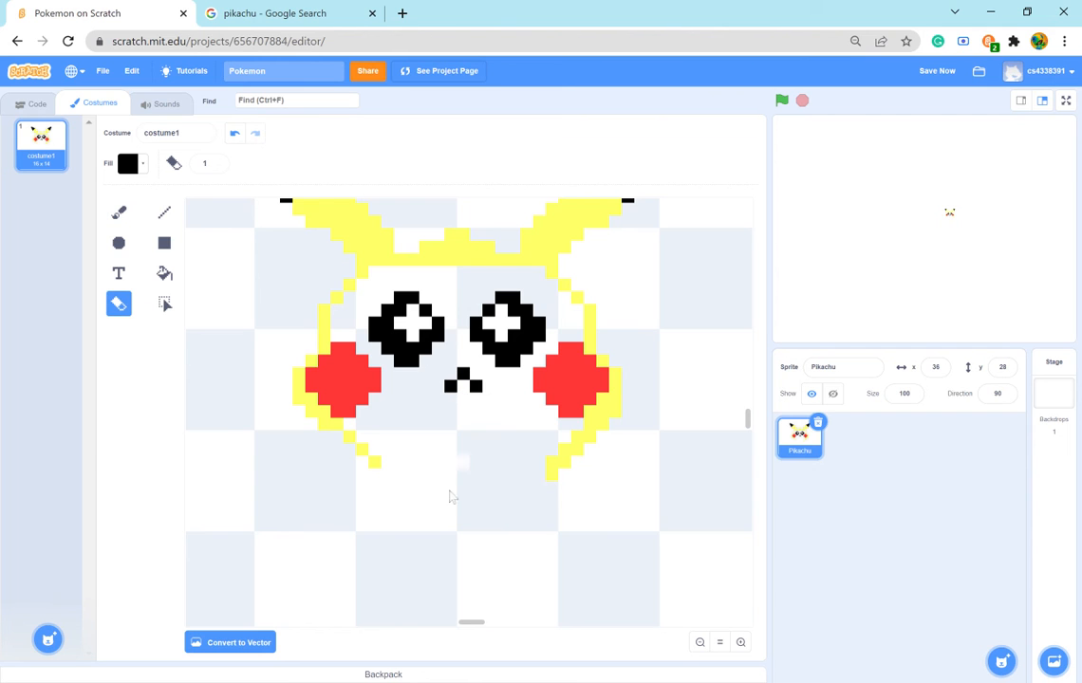
pyautogui.click(331, 13)
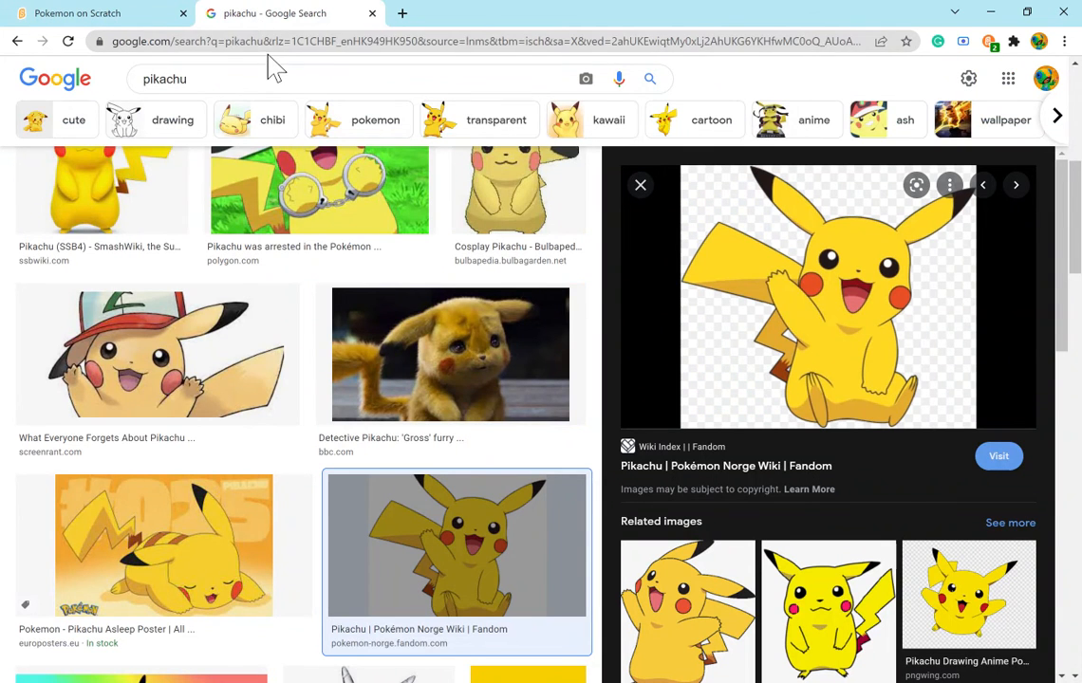
pyautogui.click(95, 12)
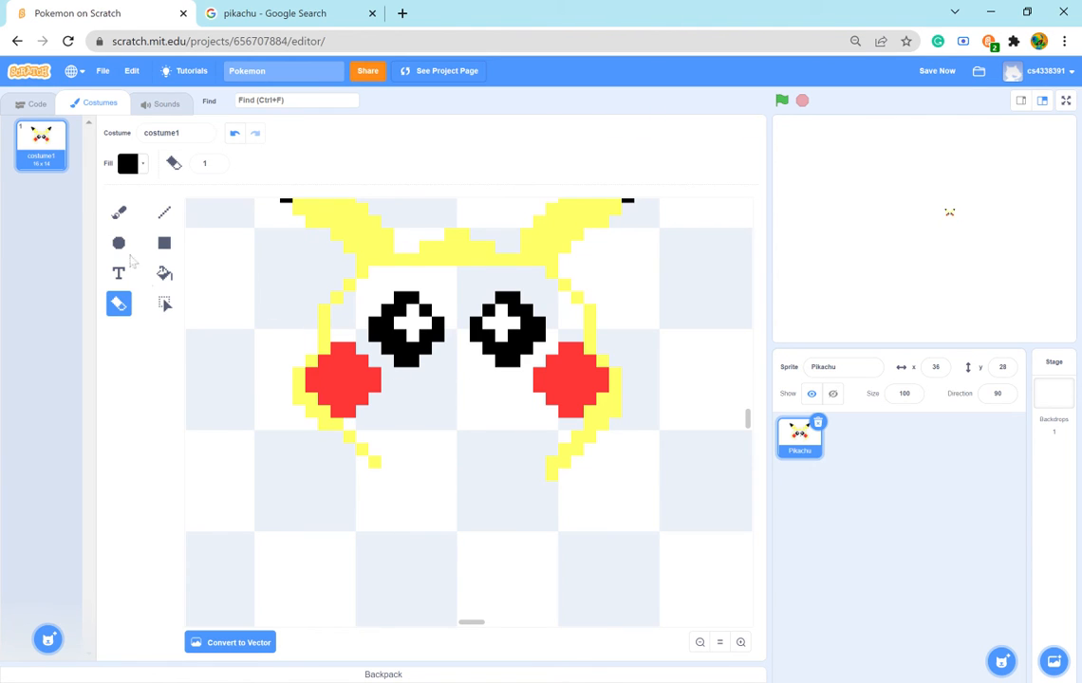
# - Paint a black nose between the eyes, a row of three pixels above a single centred pixel, and compare it with the Pikachu reference image
pyautogui.click(119, 212)
pyautogui.click(450, 375)
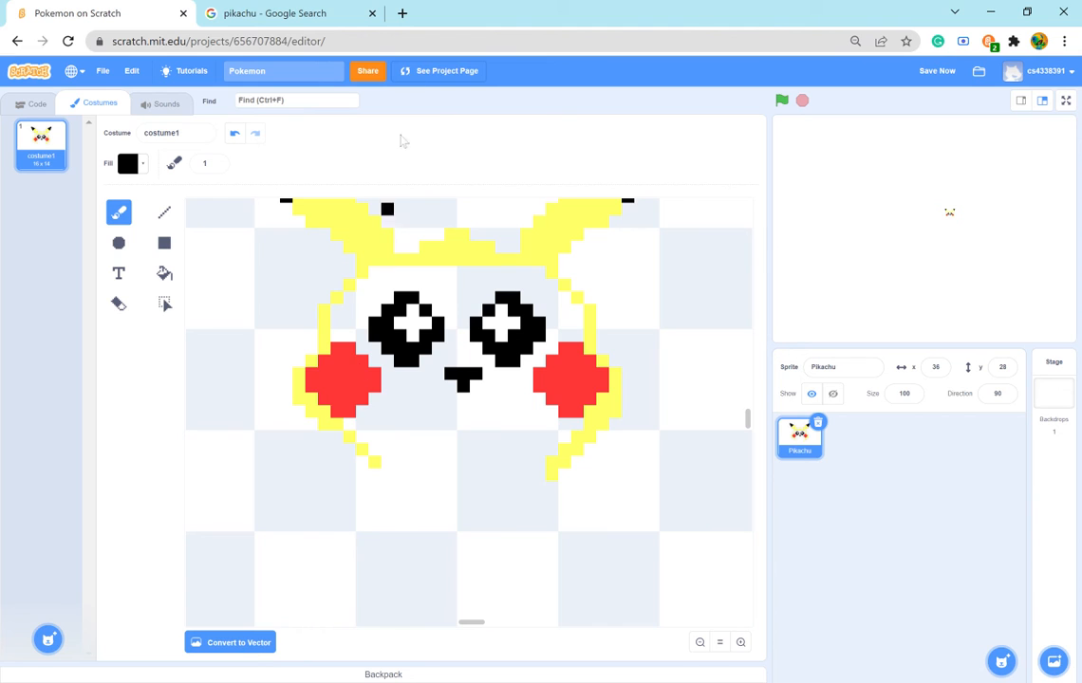
pyautogui.click(278, 14)
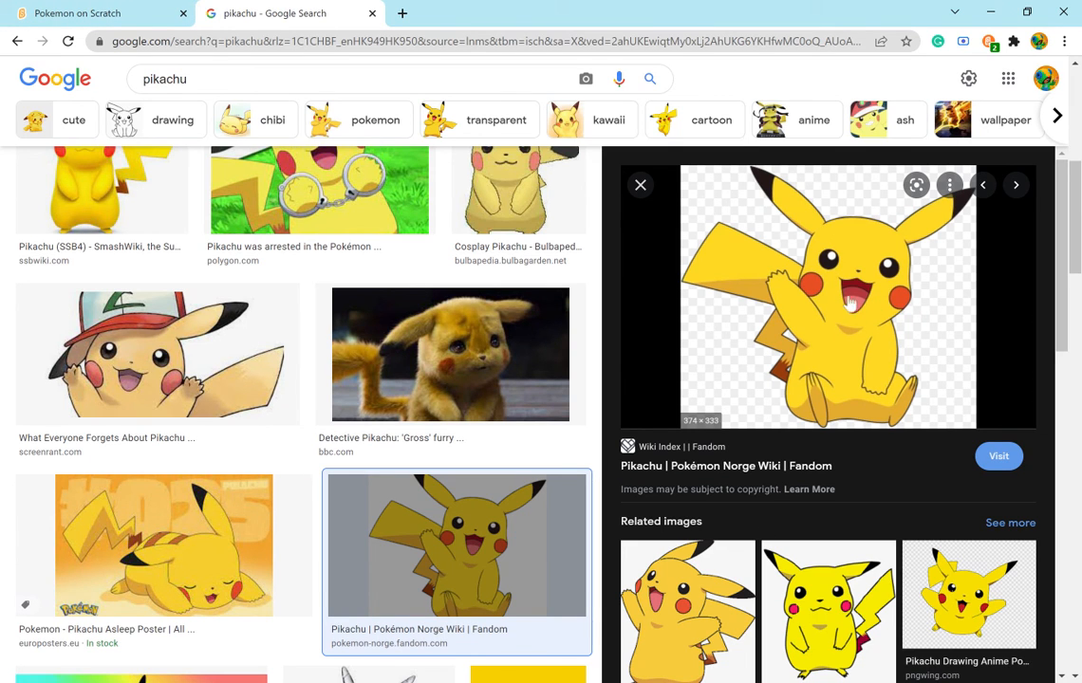
pyautogui.click(68, 11)
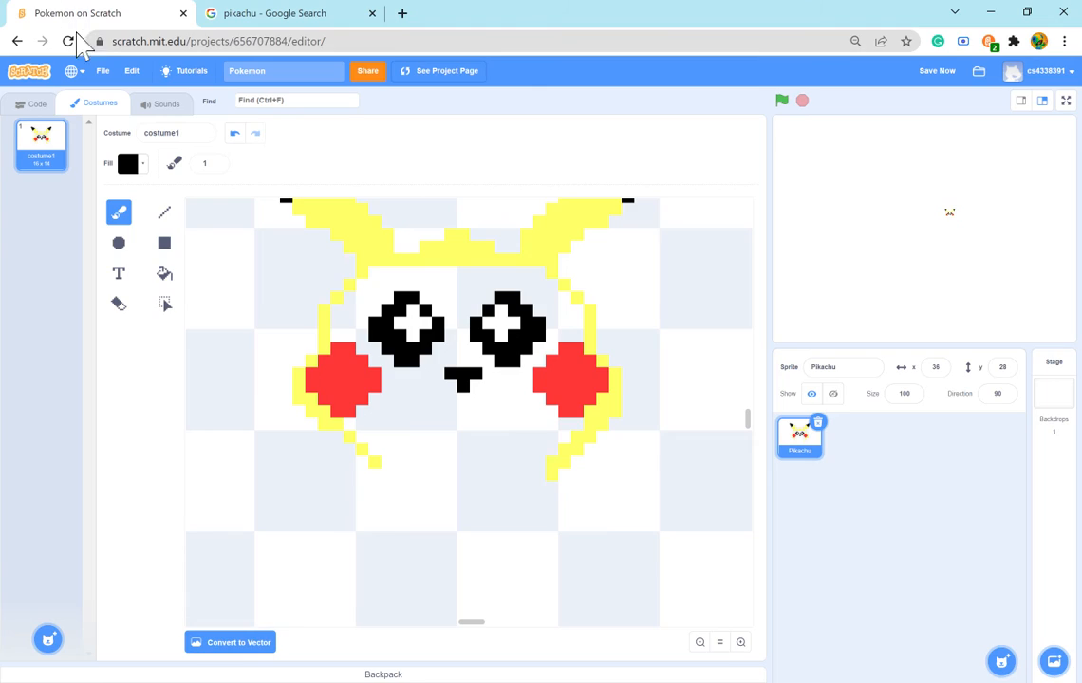
pyautogui.click(309, 12)
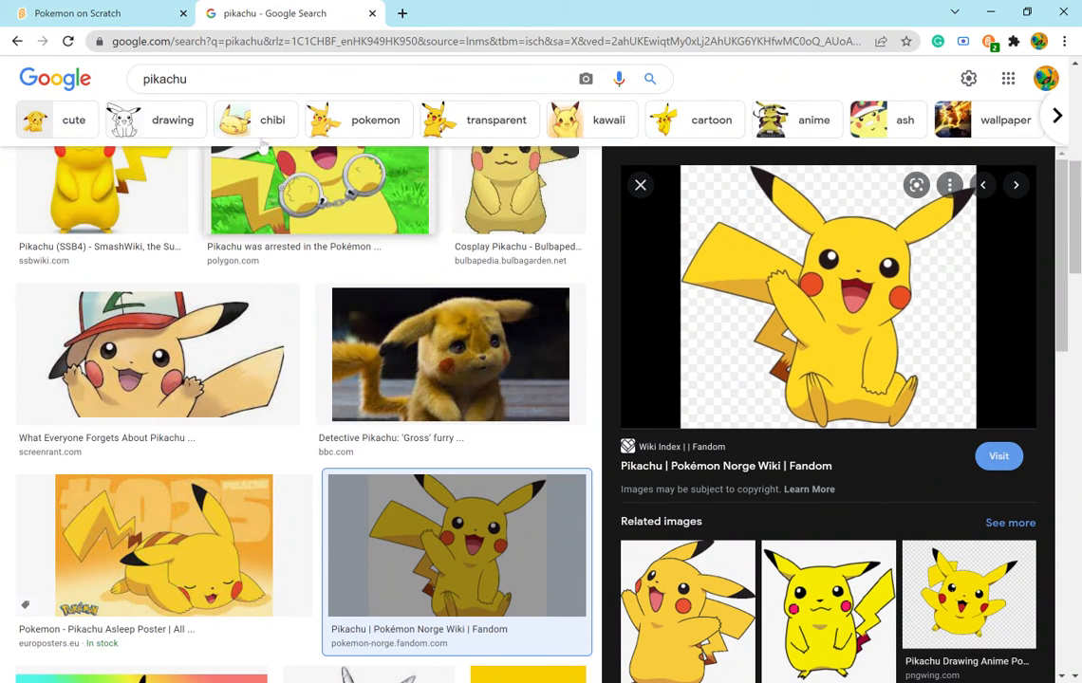
pyautogui.click(84, 13)
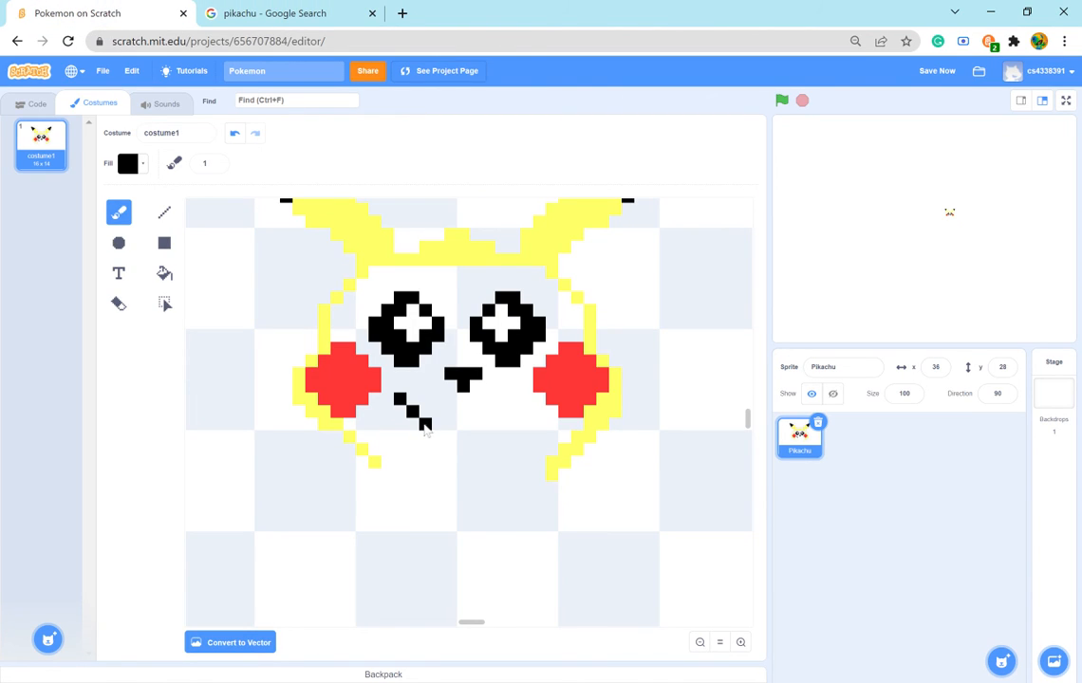
# - Try a black mouth stroke below the left eye that turns up toward the nose, compare it with the reference image, and erase it
pyautogui.click(437, 411)
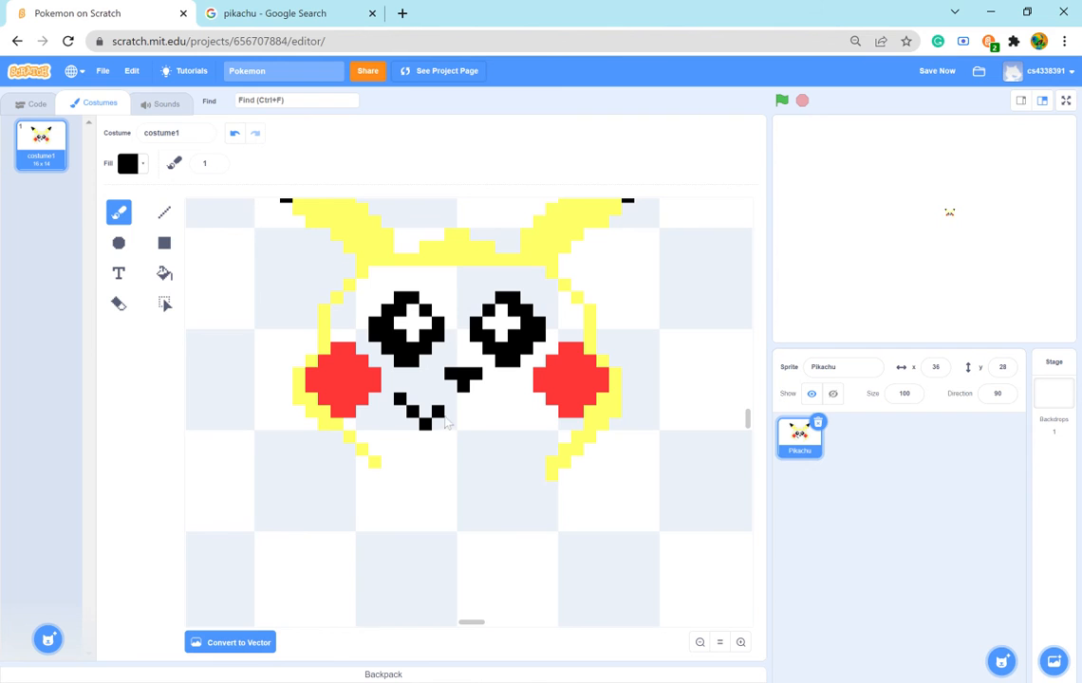
pyautogui.click(314, 12)
pyautogui.click(138, 17)
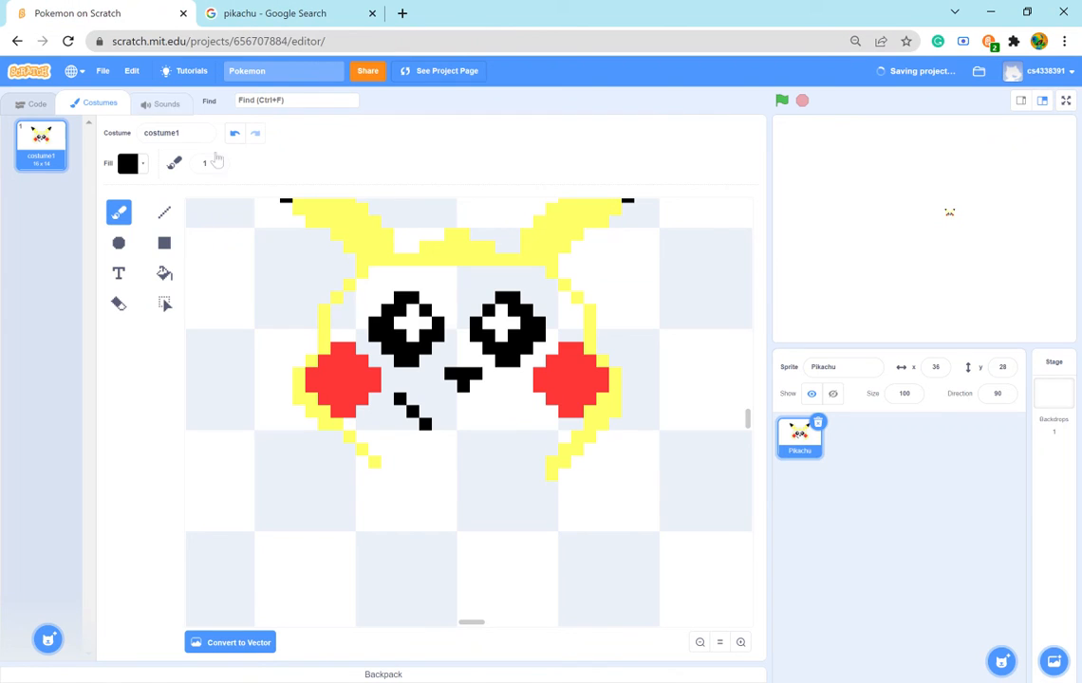
pyautogui.click(440, 412)
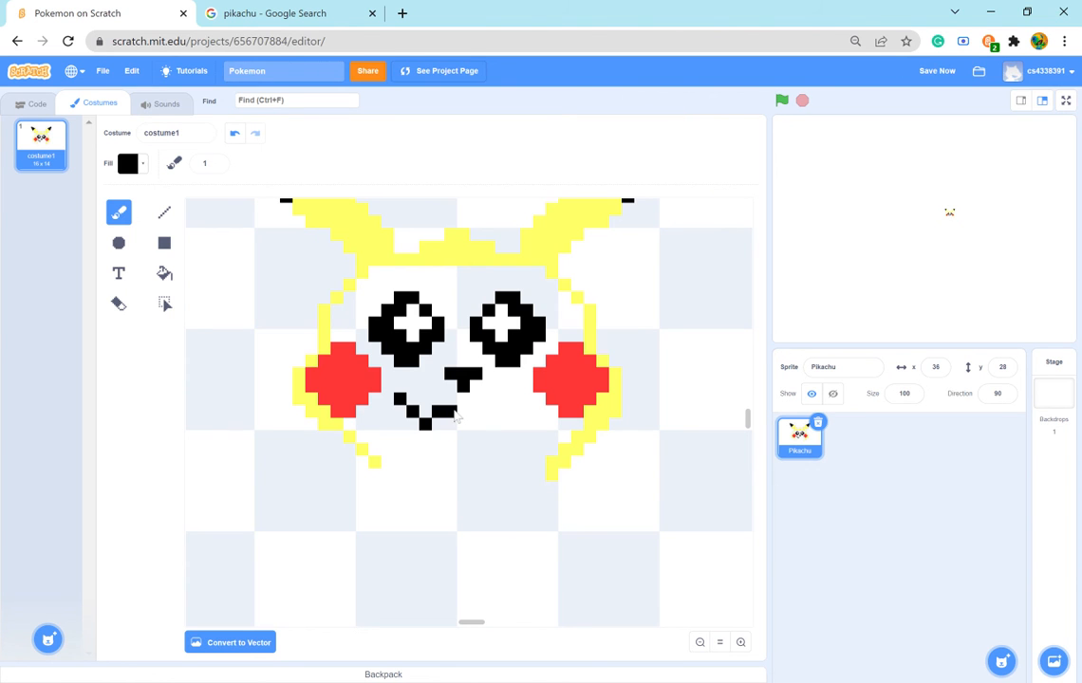
pyautogui.click(223, 13)
pyautogui.click(107, 17)
pyautogui.click(118, 304)
pyautogui.moveTo(399, 397); pyautogui.dragTo(429, 429)
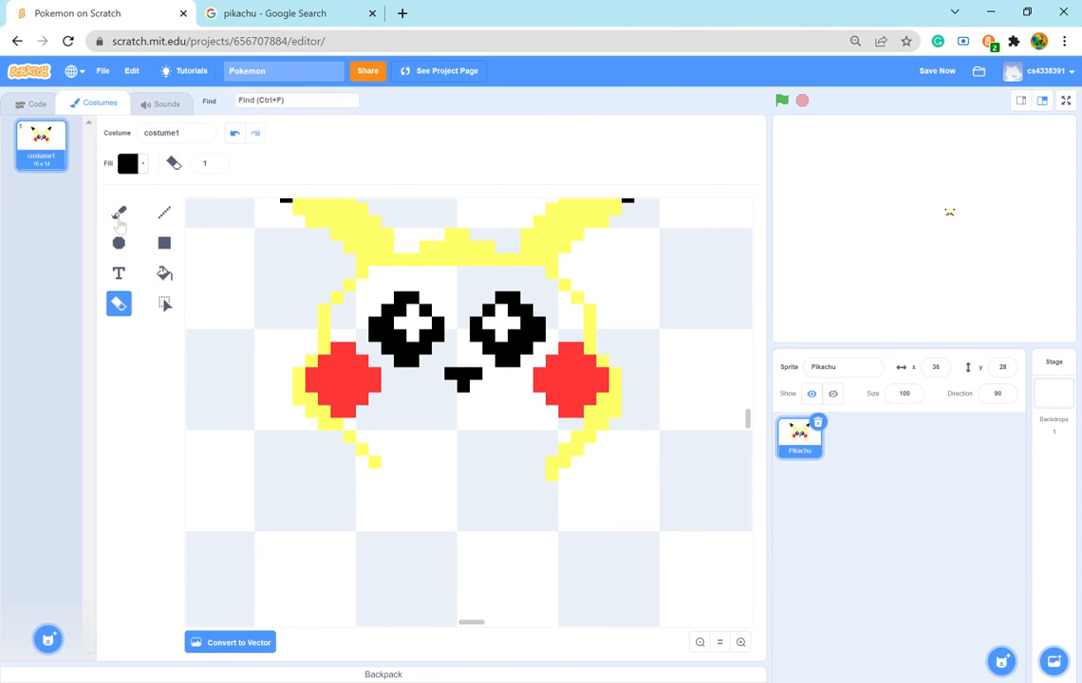
# - Try a nine-pixel-wide black W-shaped mouth, with its centre peak one blank pixel below the nose
pyautogui.click(119, 216)
pyautogui.click(466, 414)
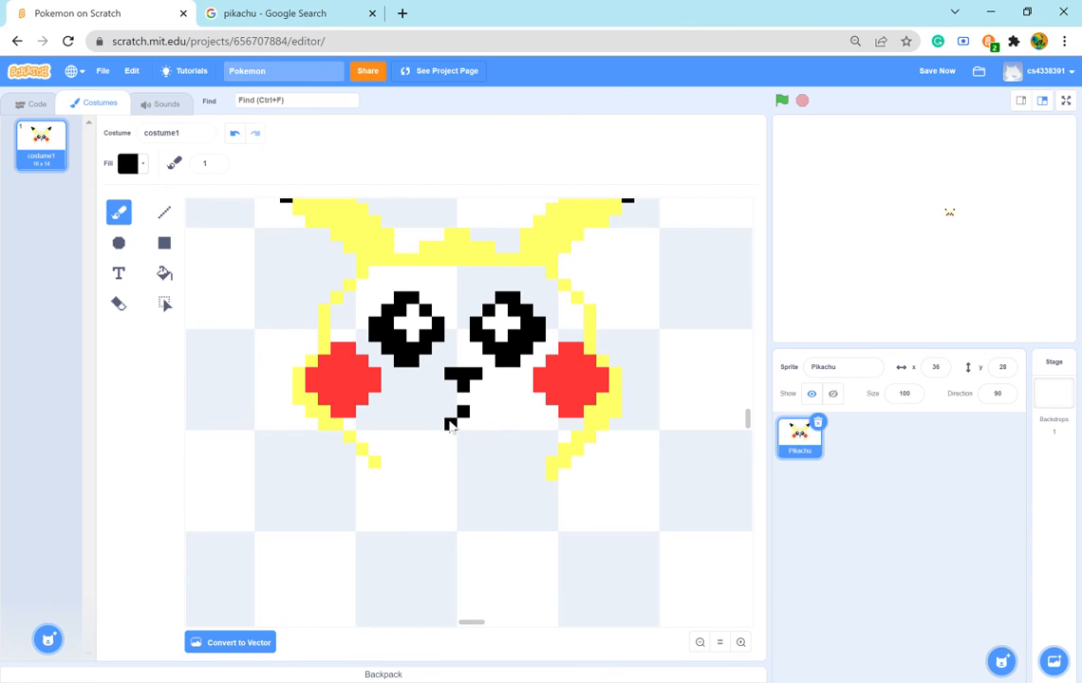
pyautogui.click(448, 425)
pyautogui.click(436, 438)
pyautogui.click(477, 429)
pyautogui.click(489, 438)
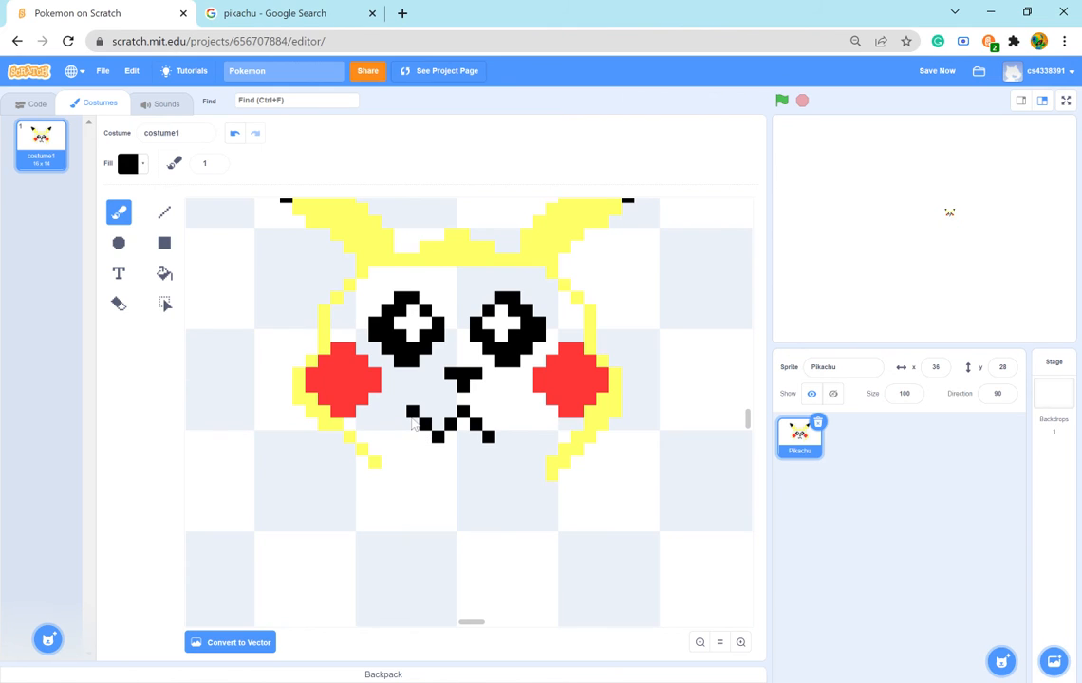
pyautogui.click(412, 419)
pyautogui.click(502, 430)
# - Compare the drawn mouth with the mouth in the Pikachu reference image
pyautogui.click(277, 14)
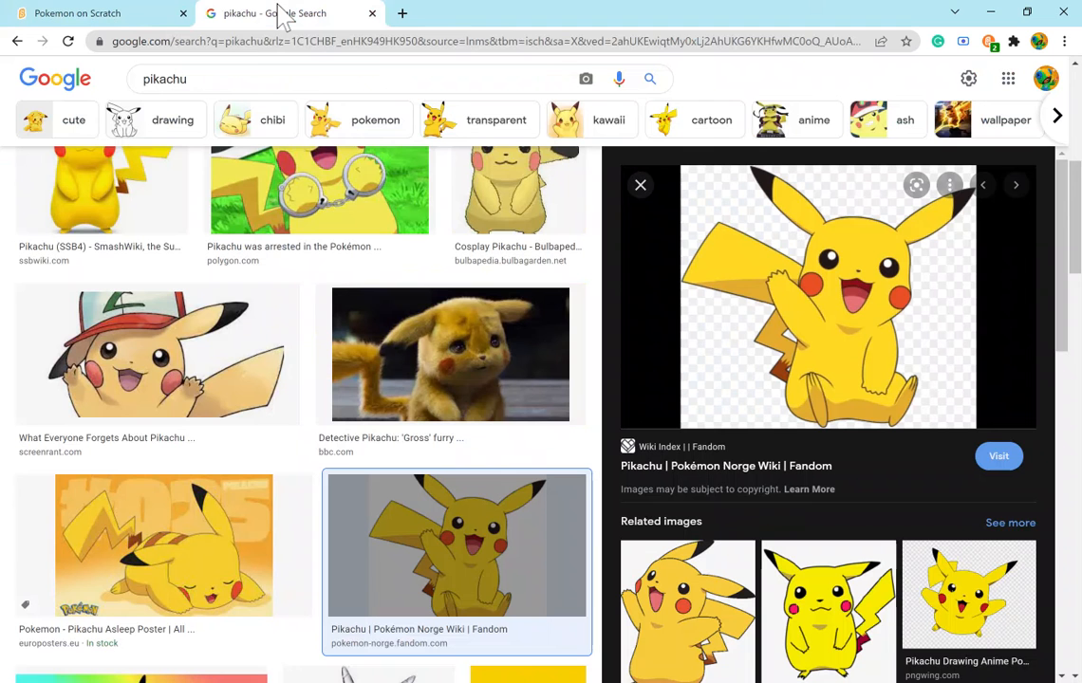
pyautogui.click(114, 16)
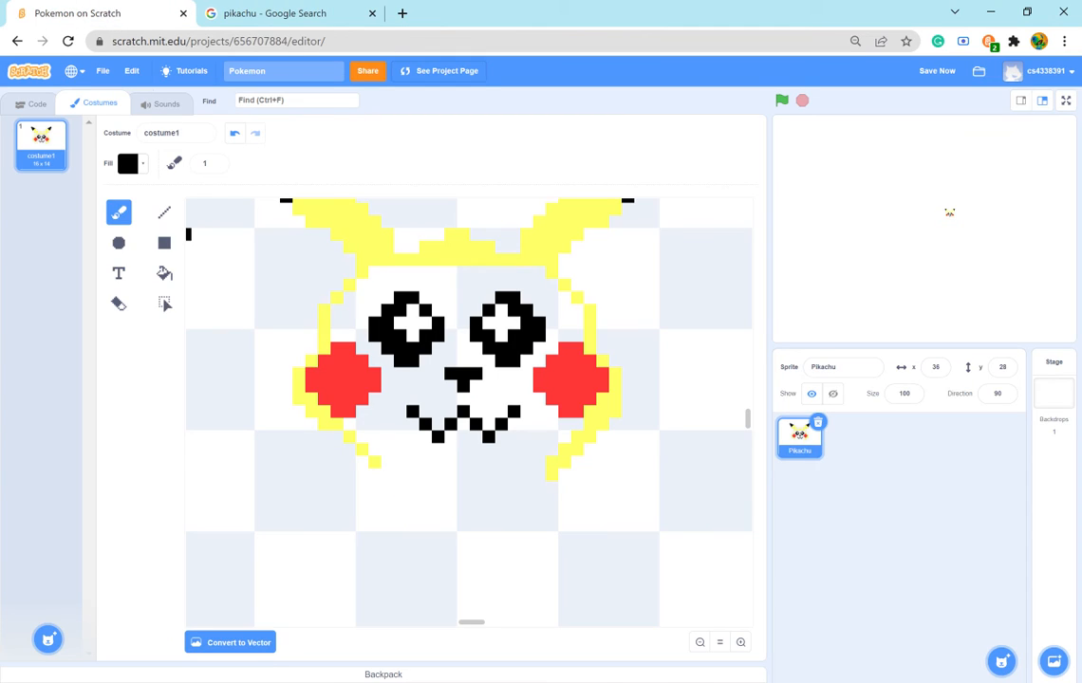
pyautogui.click(258, 13)
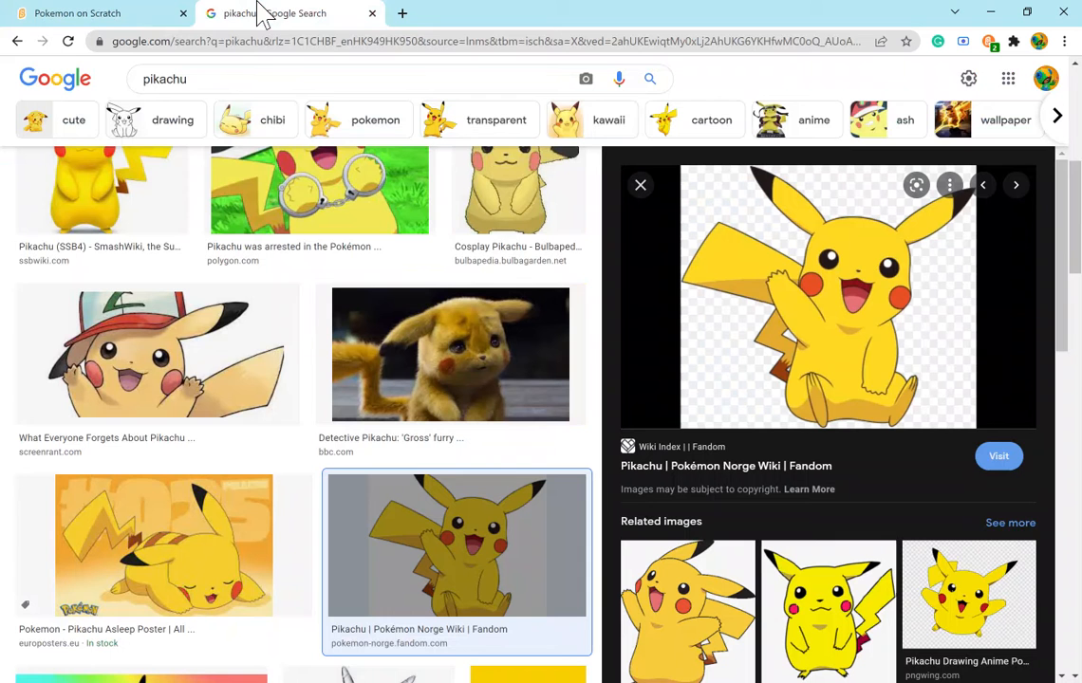
pyautogui.click(85, 14)
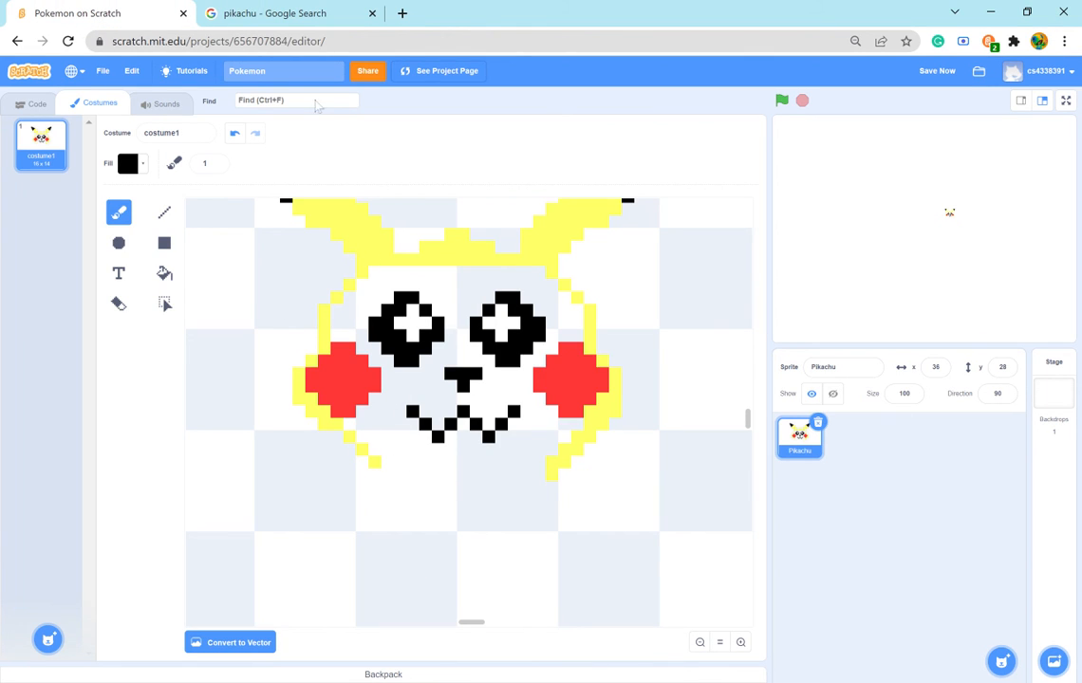
pyautogui.click(245, 15)
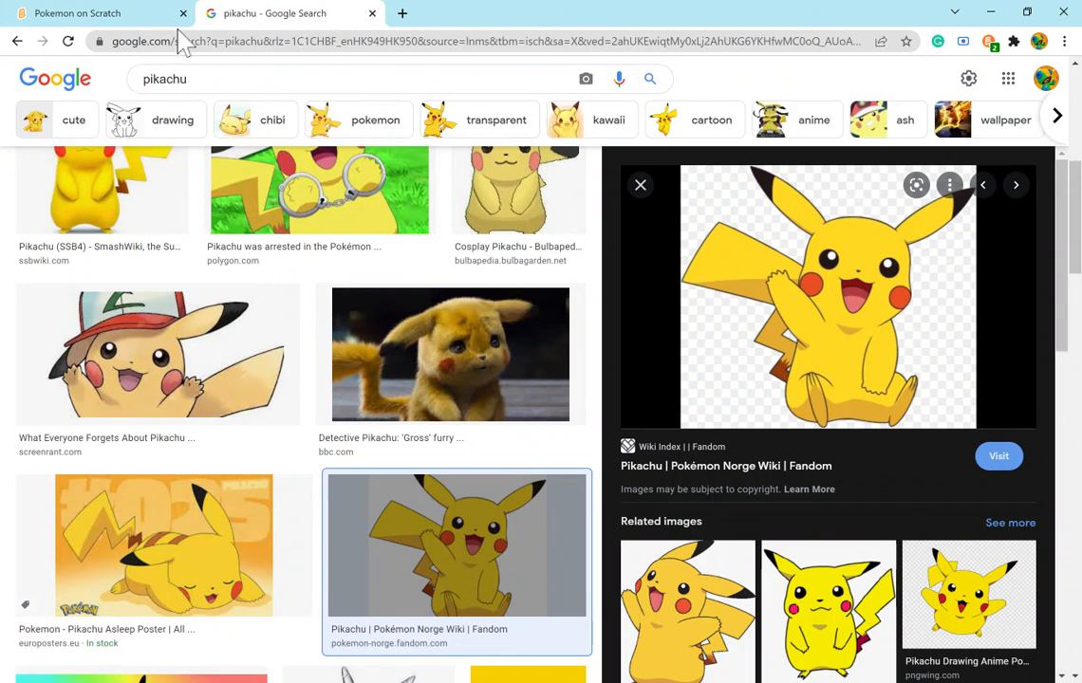
pyautogui.click(76, 15)
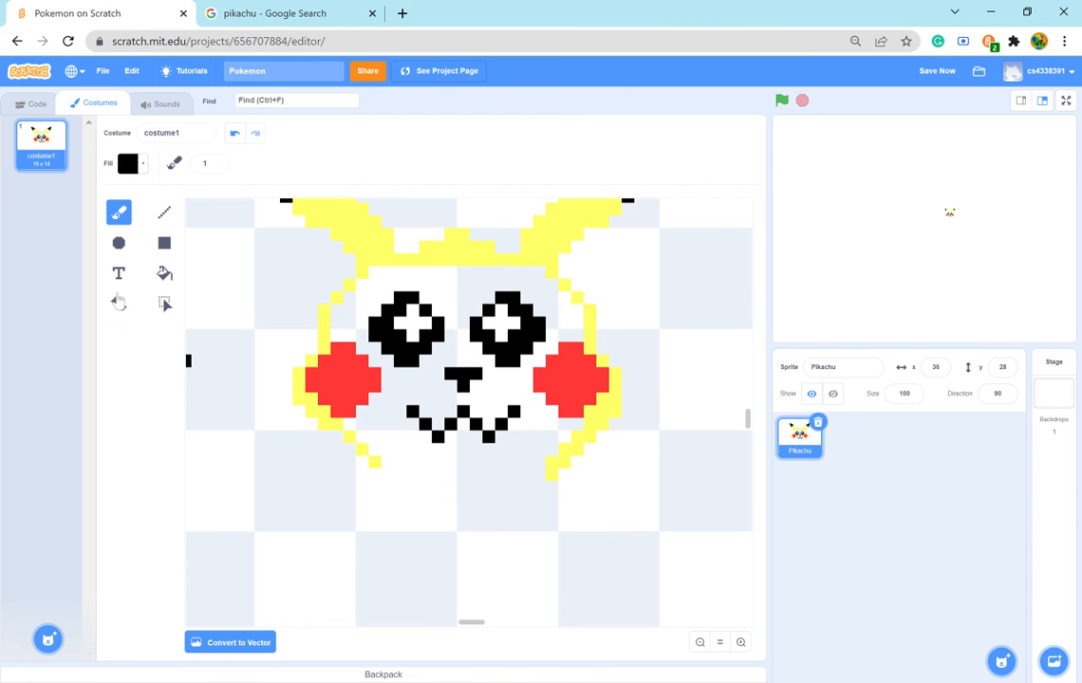
# - Erase the wide W-shaped mouth with the size 1 eraser, leaving the nose in place
pyautogui.click(140, 164)
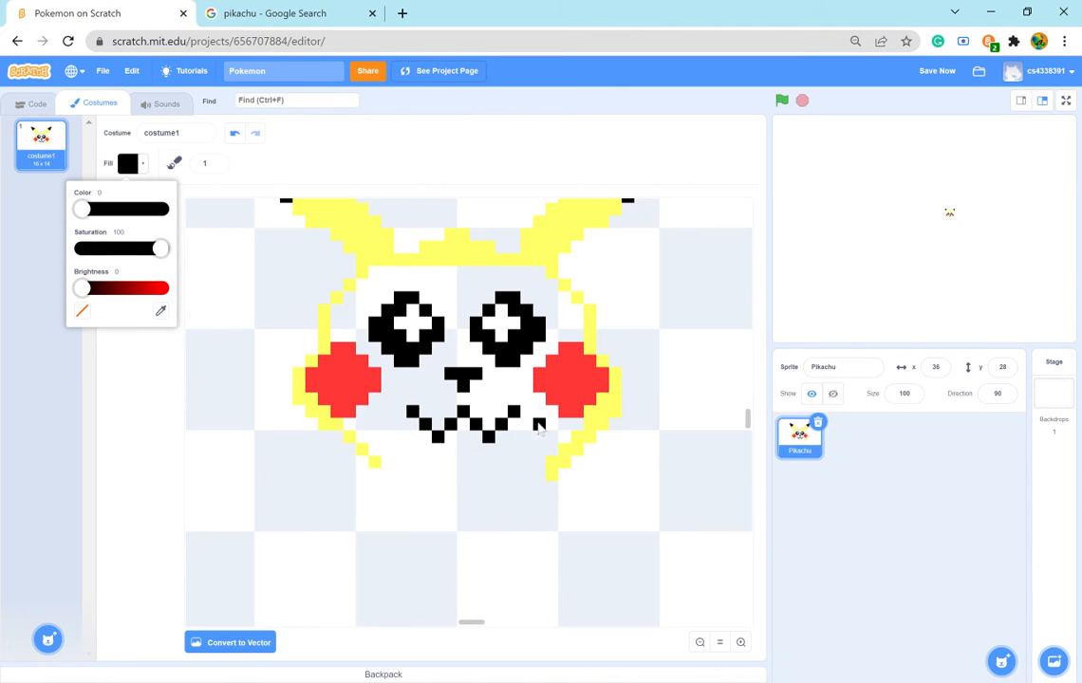
pyautogui.click(122, 387)
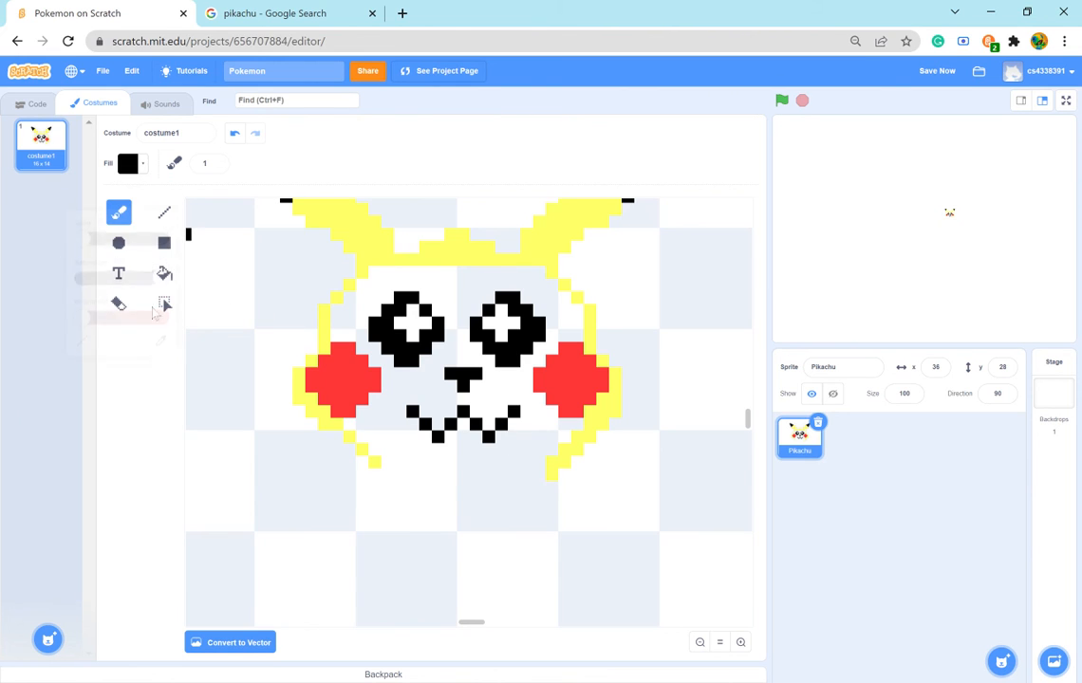
pyautogui.click(118, 302)
pyautogui.click(413, 412)
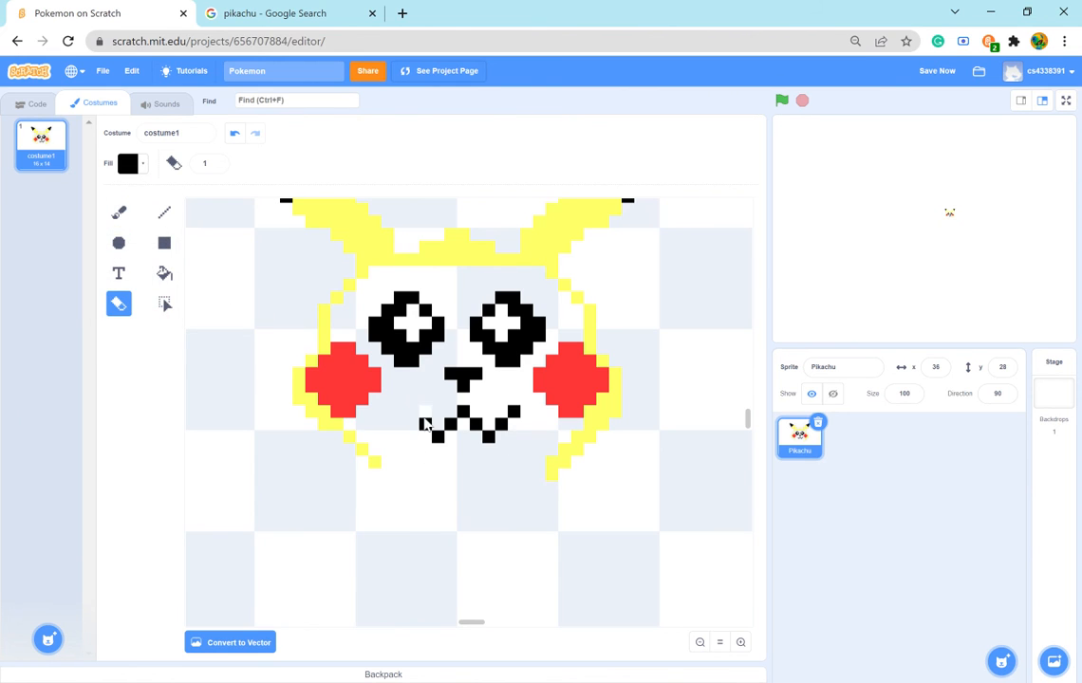
pyautogui.moveTo(432, 431); pyautogui.dragTo(521, 414)
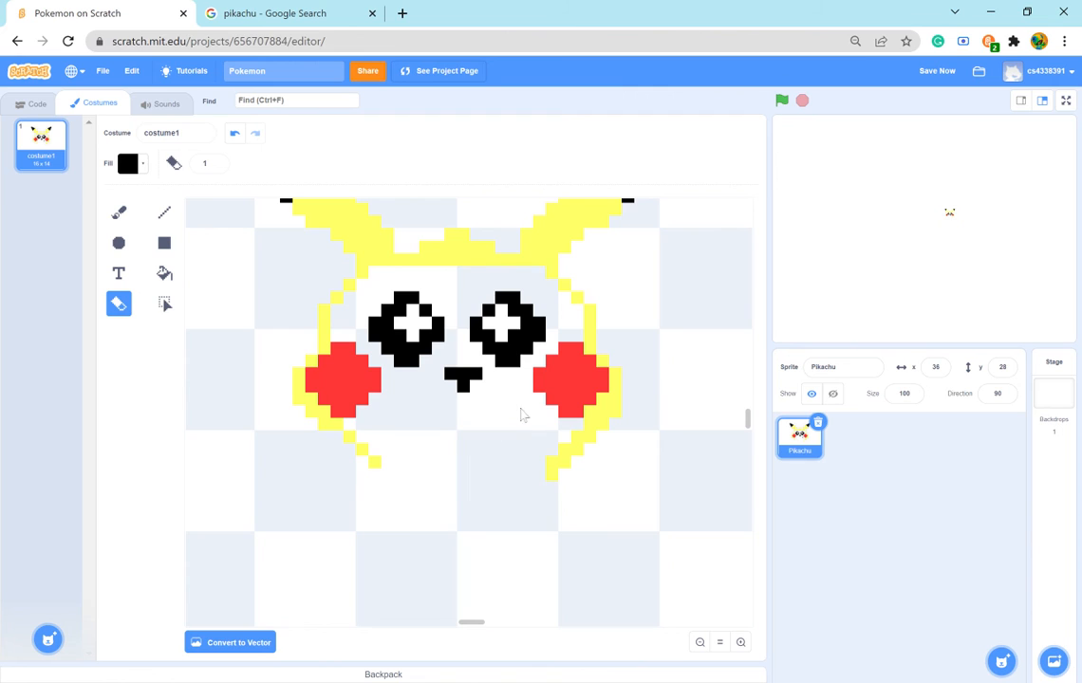
# - Paint a smaller black W-shaped mouth seven pixels wide, with its centre peak one blank pixel below the nose
pyautogui.click(120, 217)
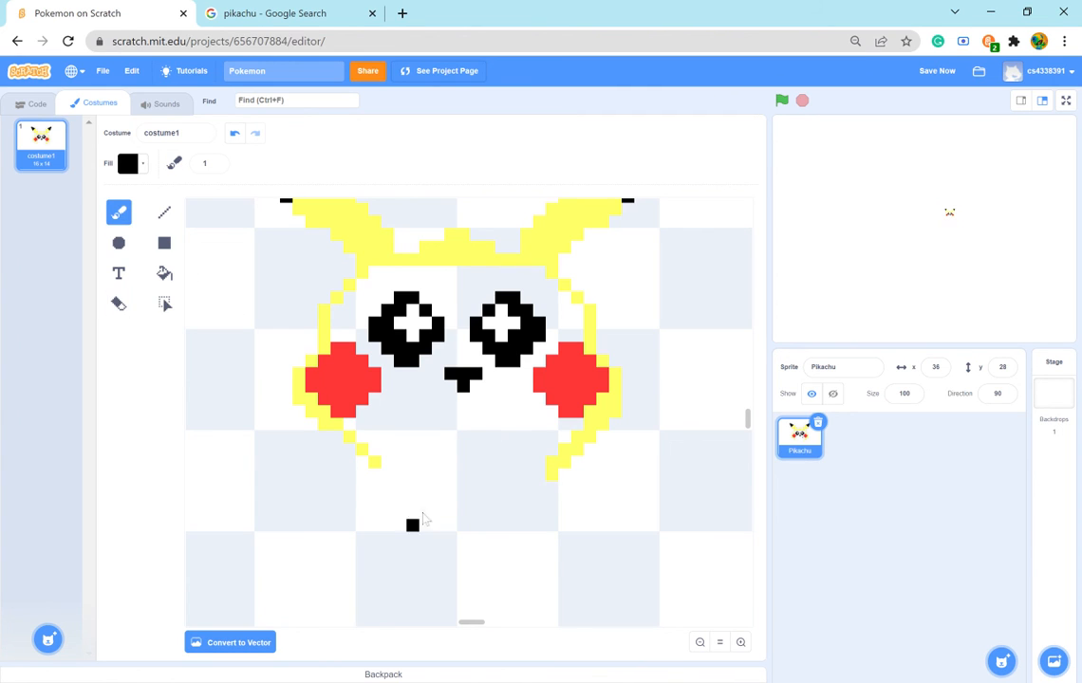
pyautogui.click(454, 425)
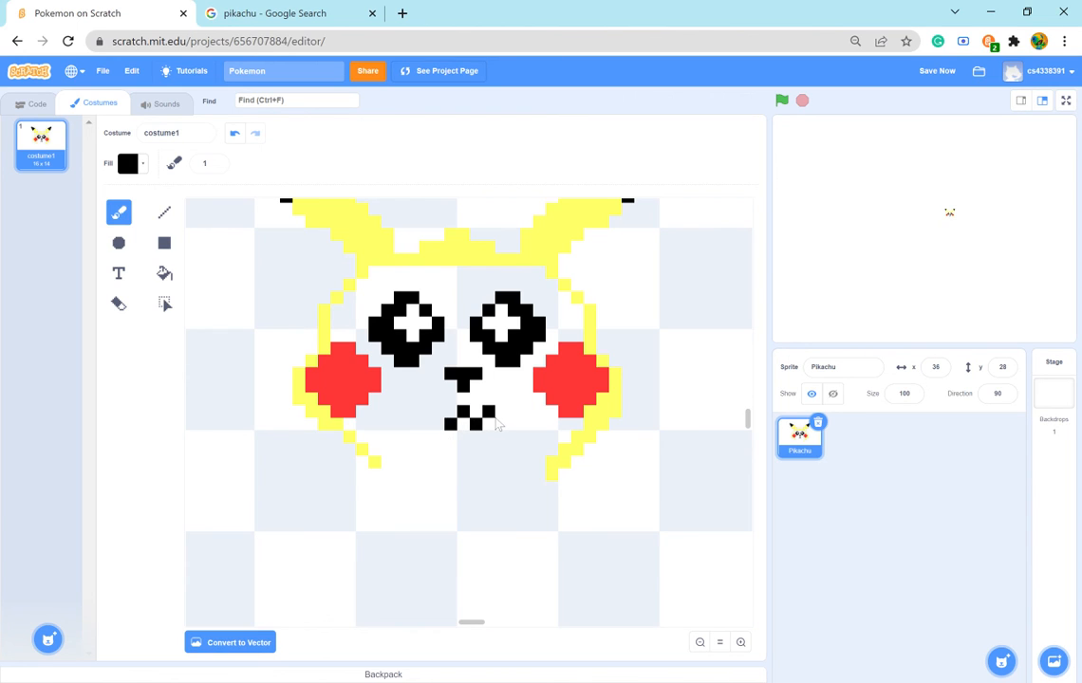
pyautogui.click(494, 417)
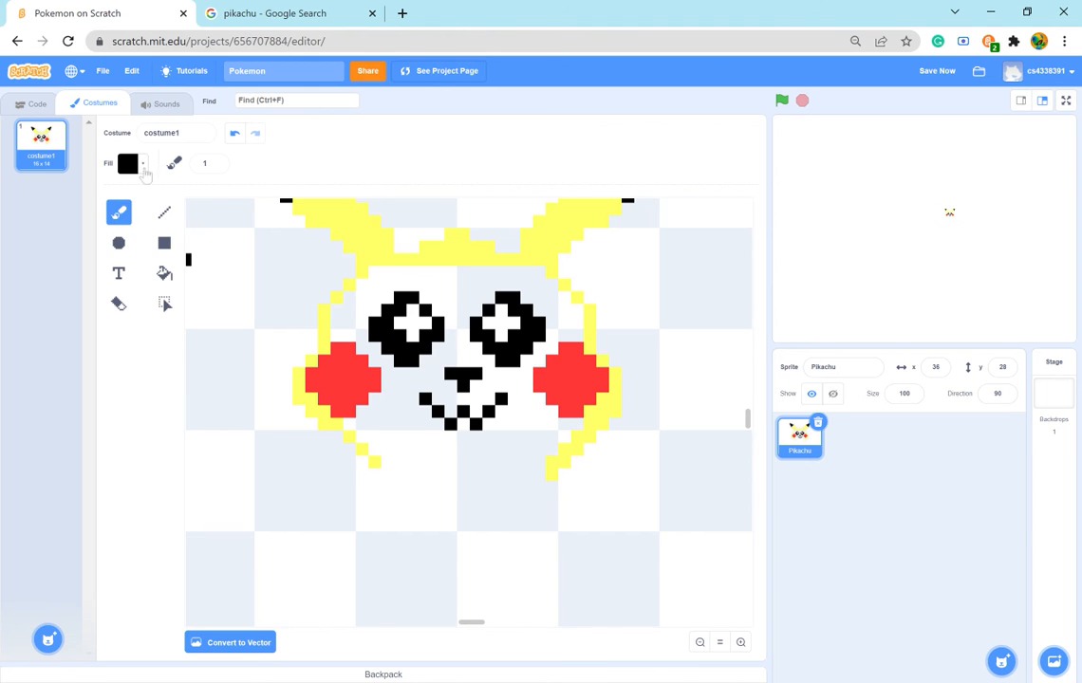
# - Sample the red of the cheek as the brush colour, lower its brightness to 72, and check it against the reference image
pyautogui.click(142, 167)
pyautogui.moveTo(82, 288); pyautogui.dragTo(162, 288)
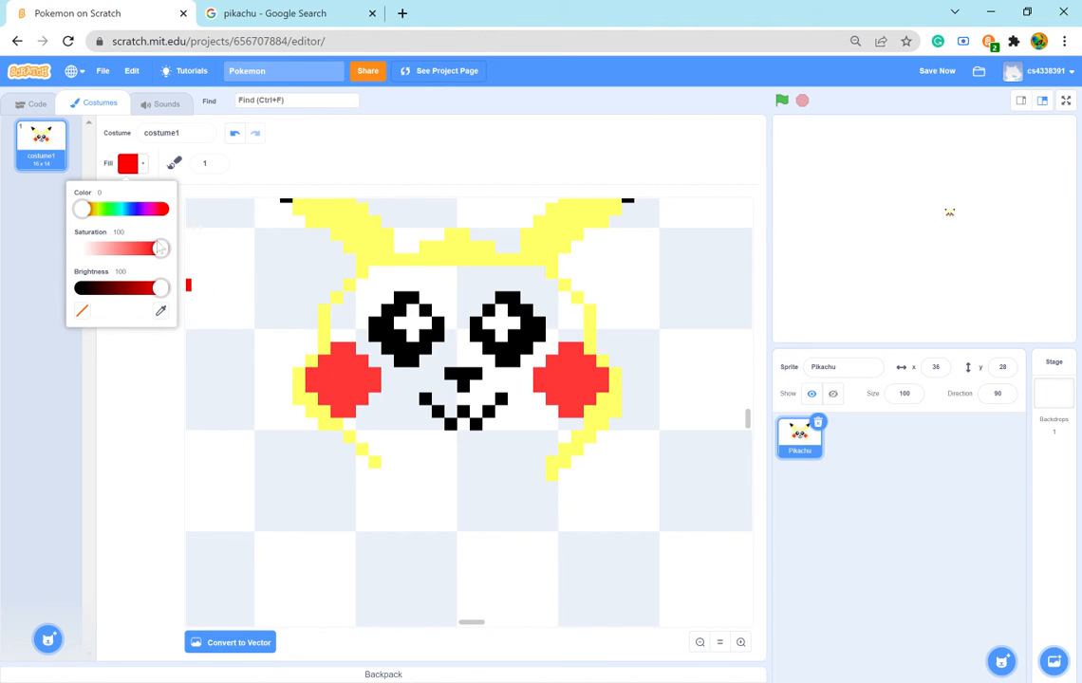
pyautogui.click(160, 311)
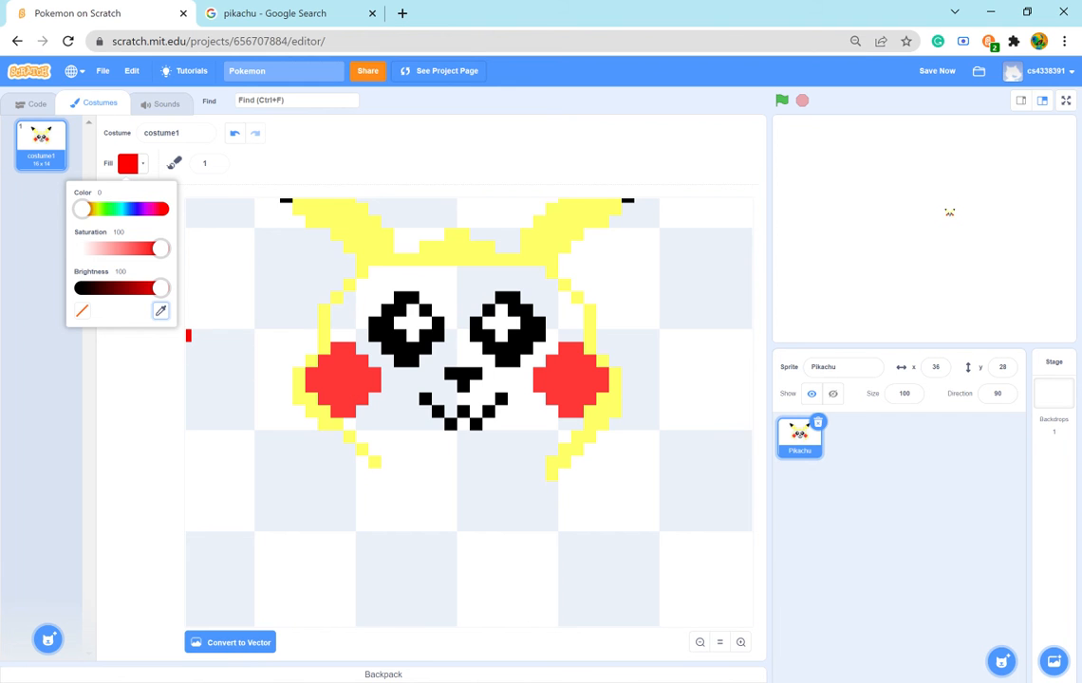
pyautogui.click(344, 345)
pyautogui.click(284, 13)
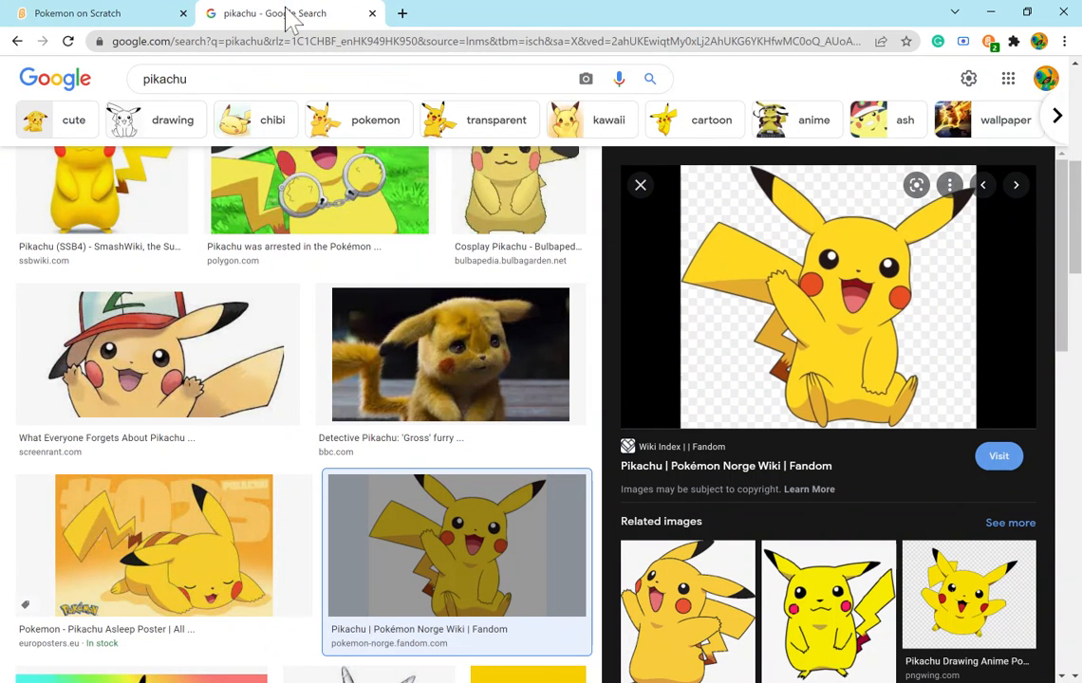
pyautogui.click(72, 16)
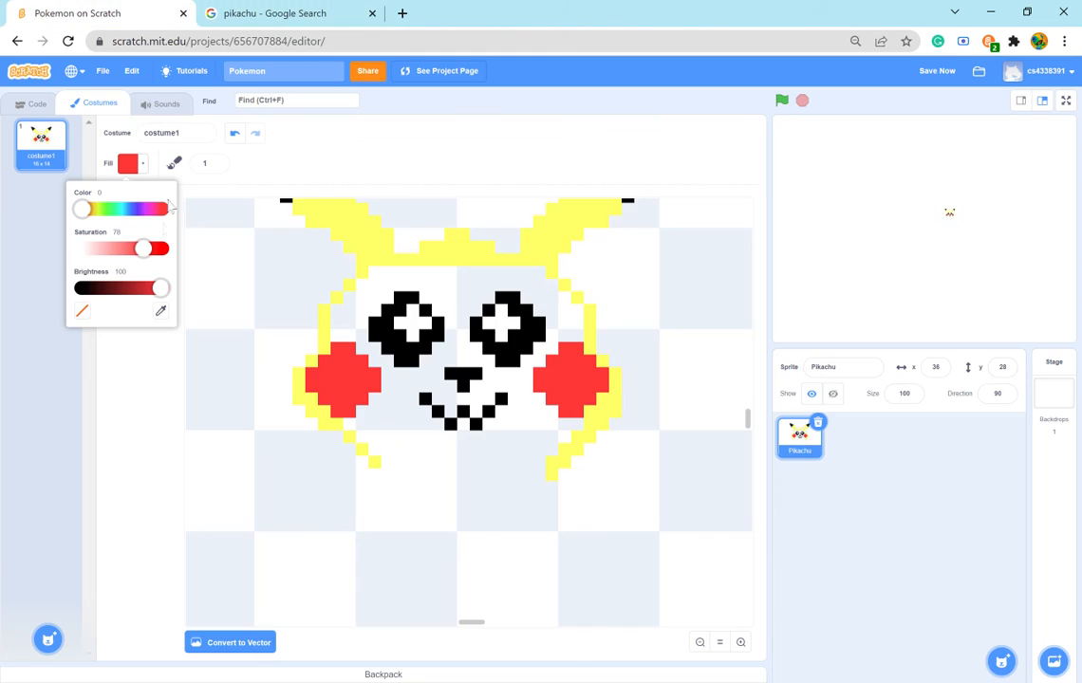
pyautogui.moveTo(160, 289); pyautogui.dragTo(138, 289)
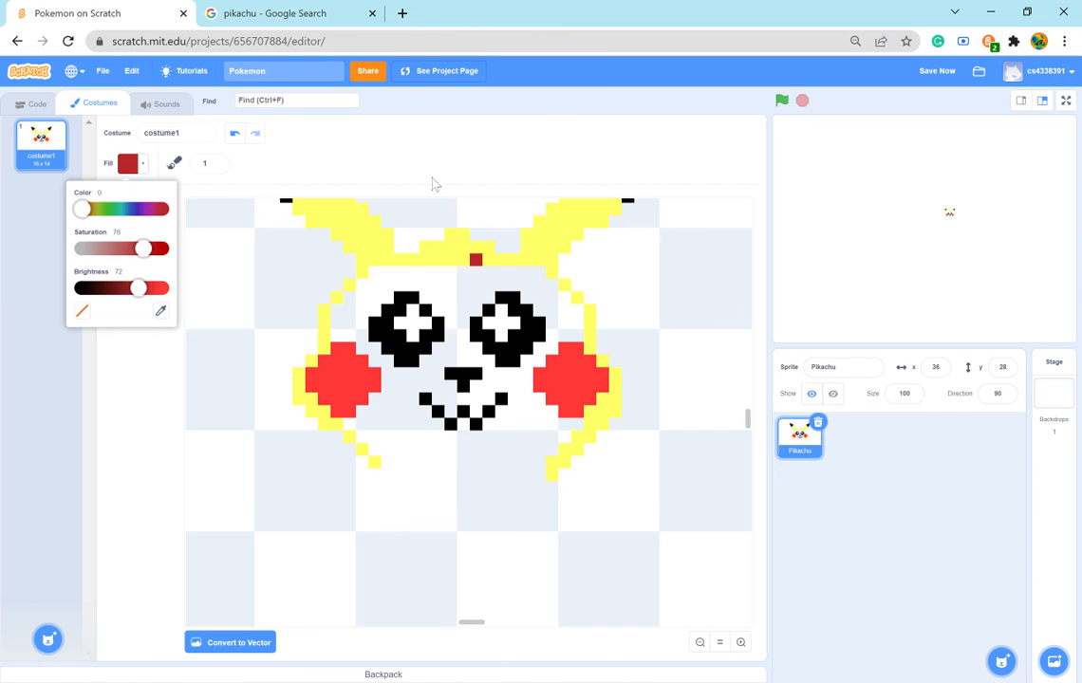
pyautogui.click(228, 13)
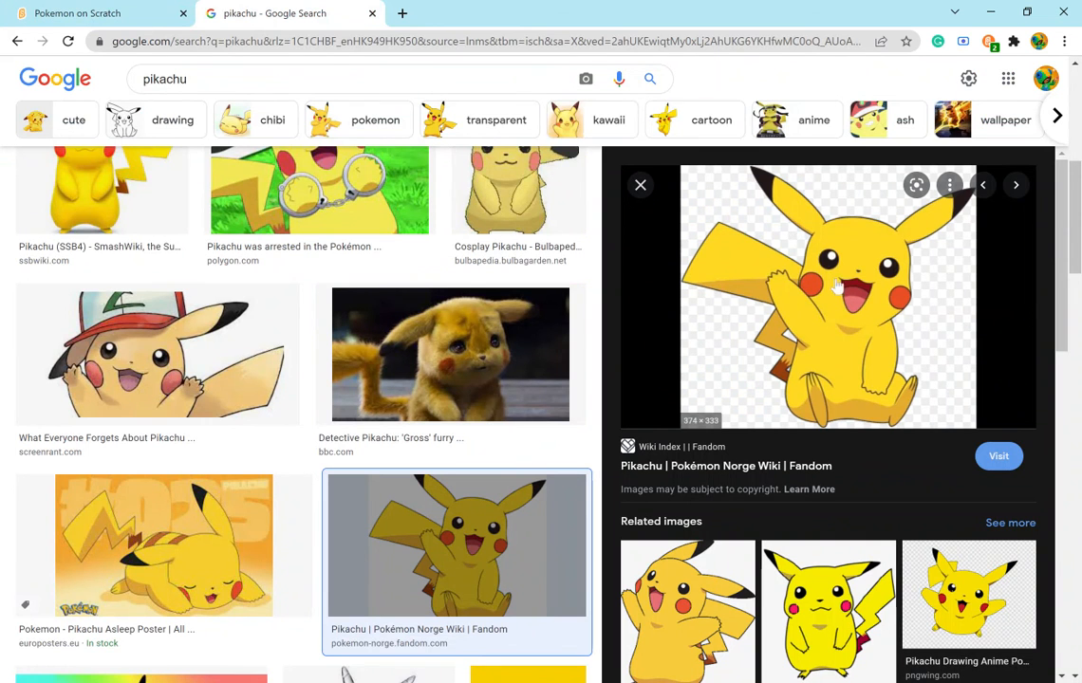
pyautogui.click(87, 13)
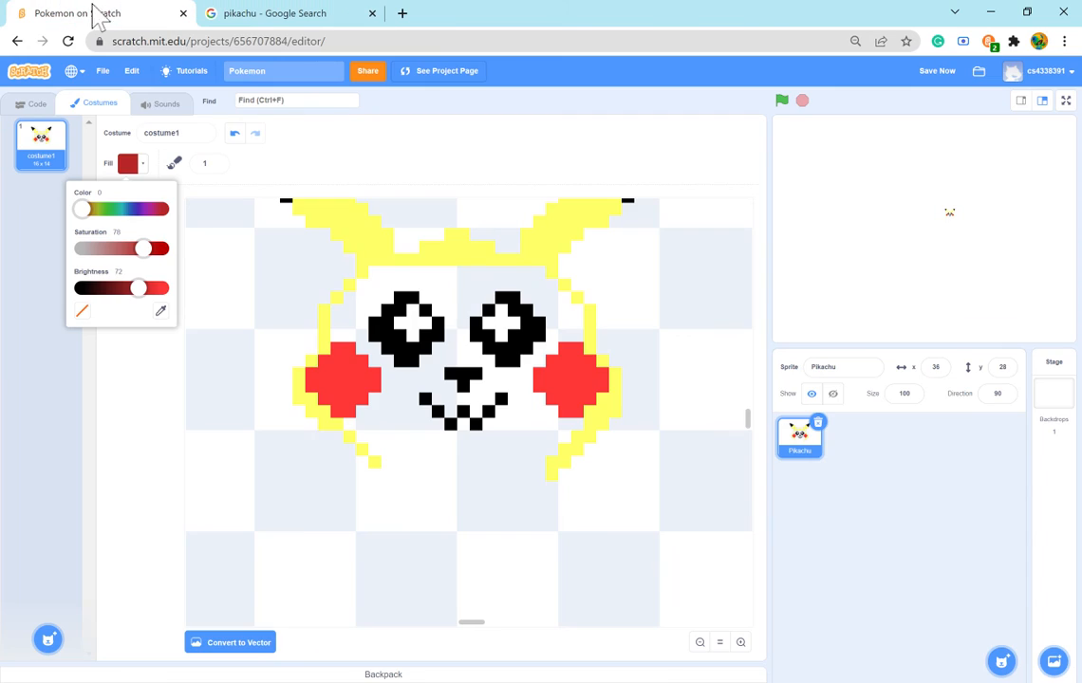
# - Paint the first dark red pixels directly under the black W-shaped mouth, checking the reference image, and erase the outermost red pixel
pyautogui.click(424, 410)
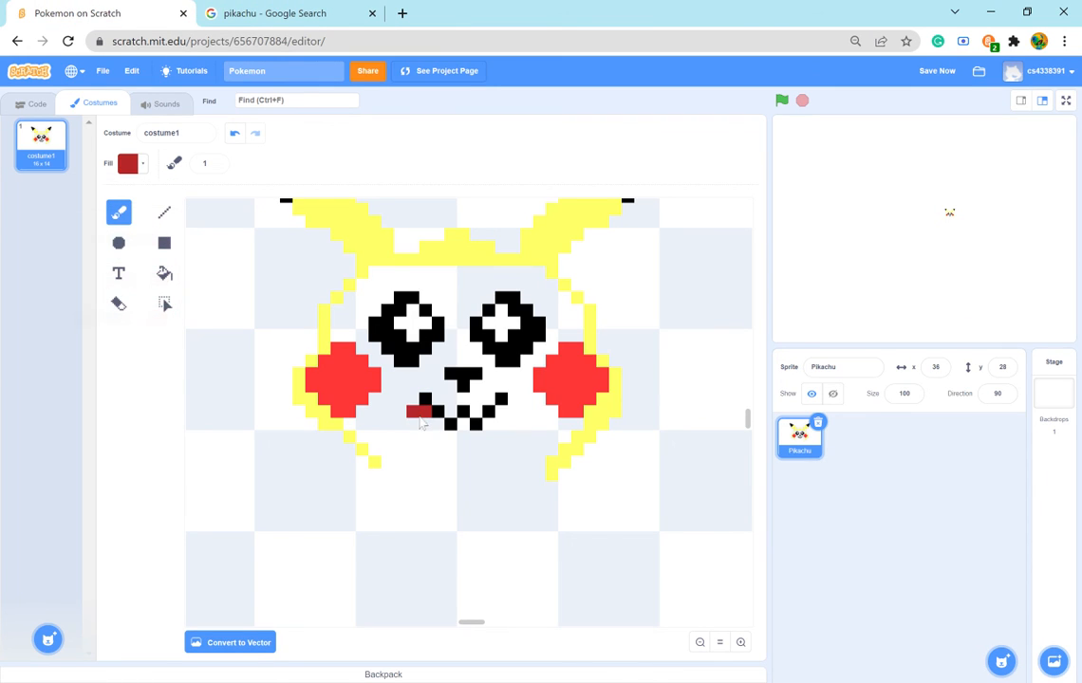
pyautogui.click(361, 247)
pyautogui.click(285, 14)
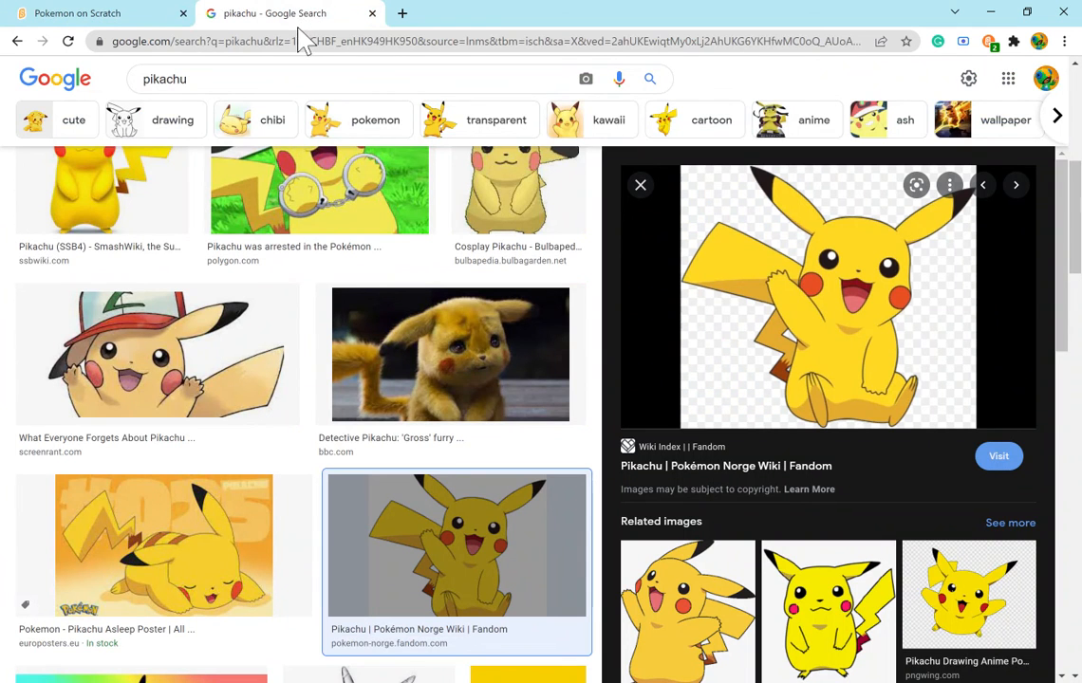
pyautogui.click(157, 14)
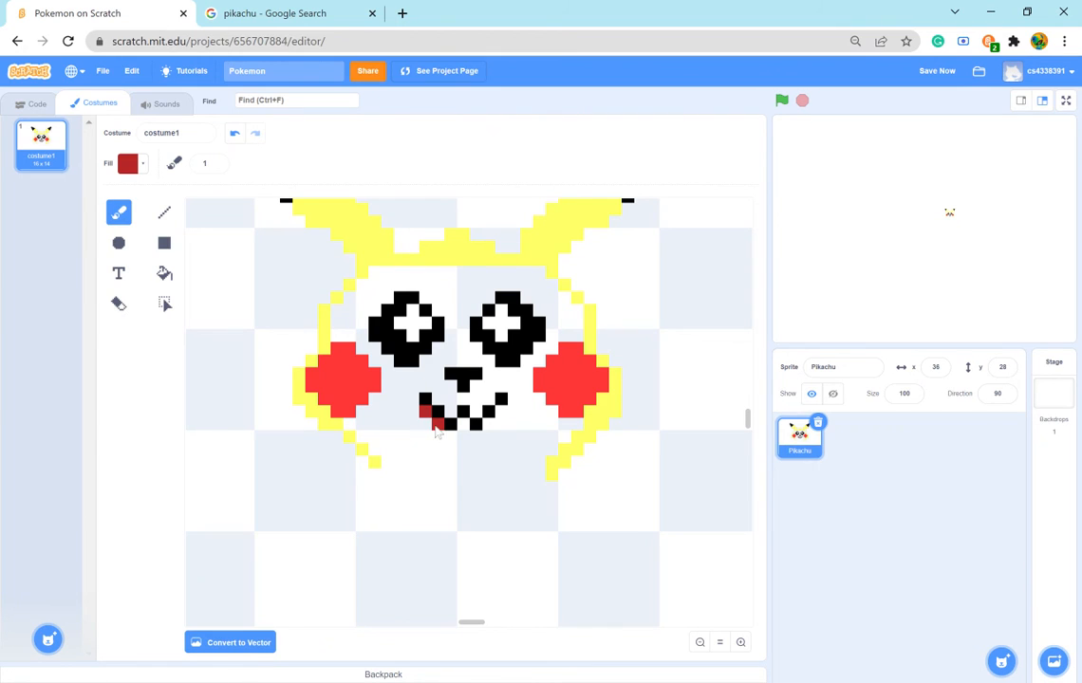
pyautogui.click(463, 423)
pyautogui.click(123, 311)
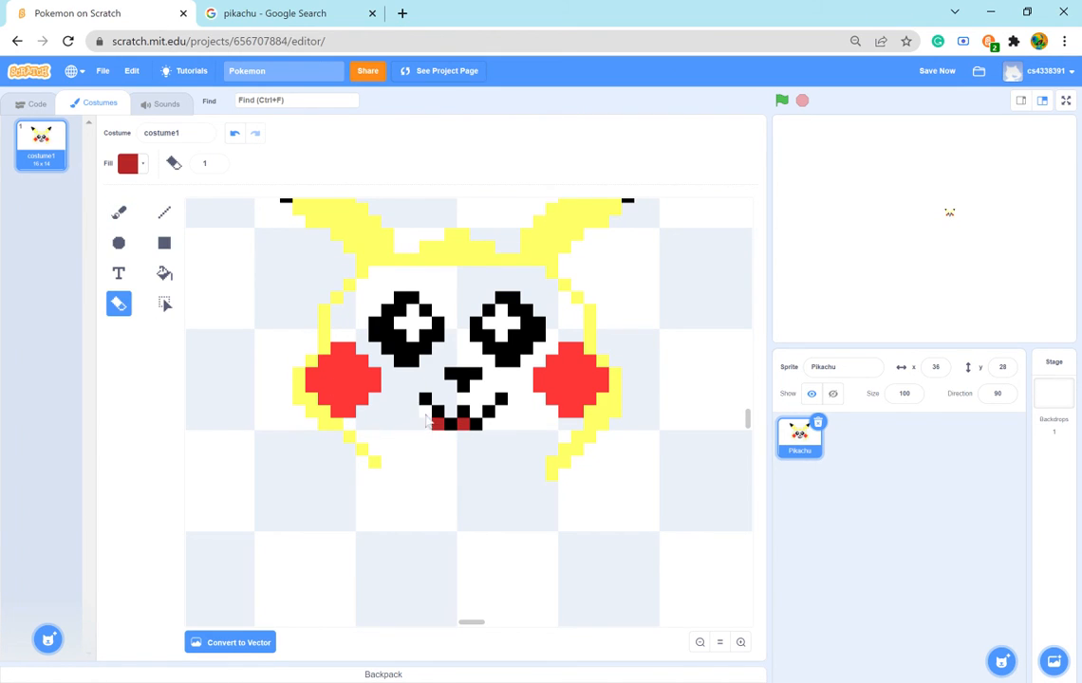
# - Fill a dark red block five pixels wide under the mouth's black W, extending it down over three rows with two tips below
pyautogui.click(119, 209)
pyautogui.click(425, 423)
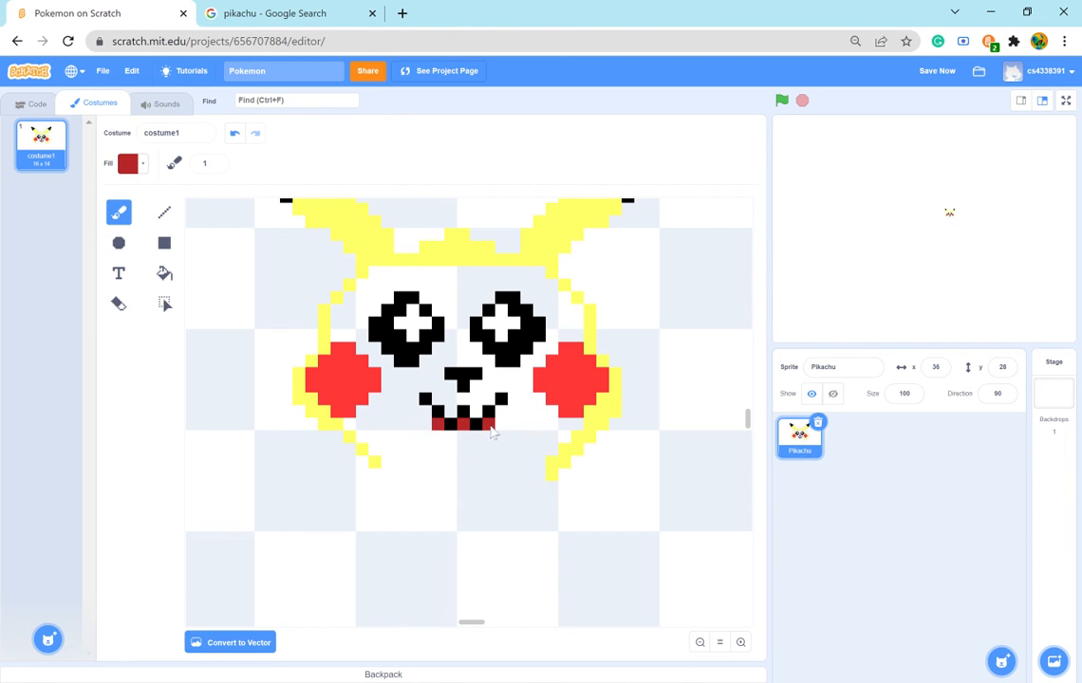
pyautogui.click(438, 450)
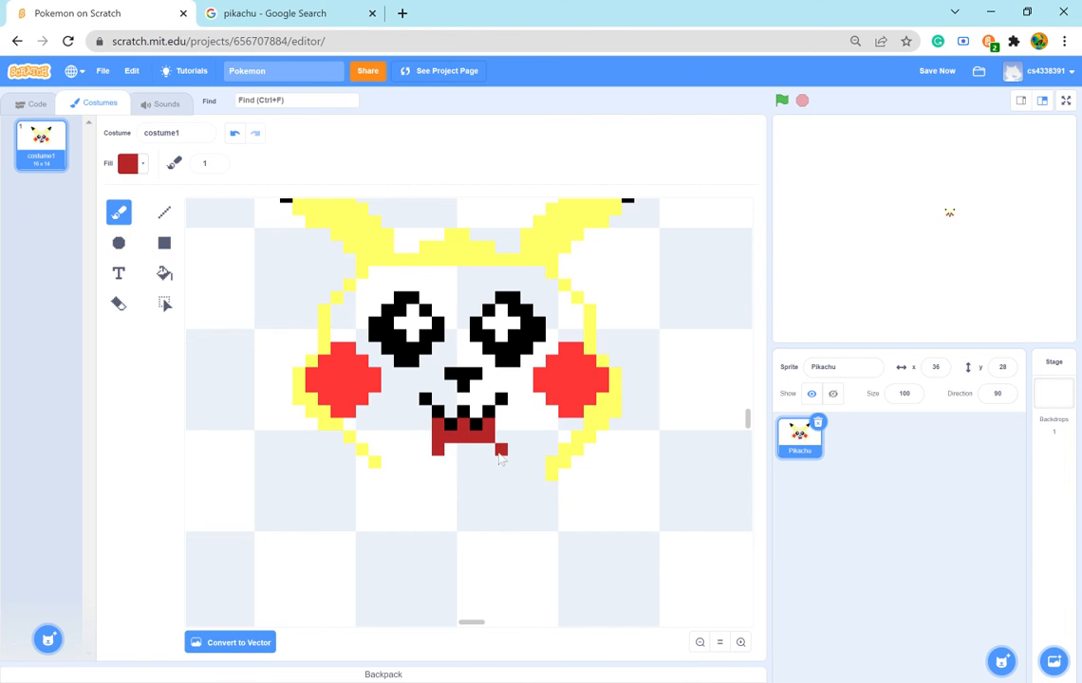
pyautogui.click(488, 451)
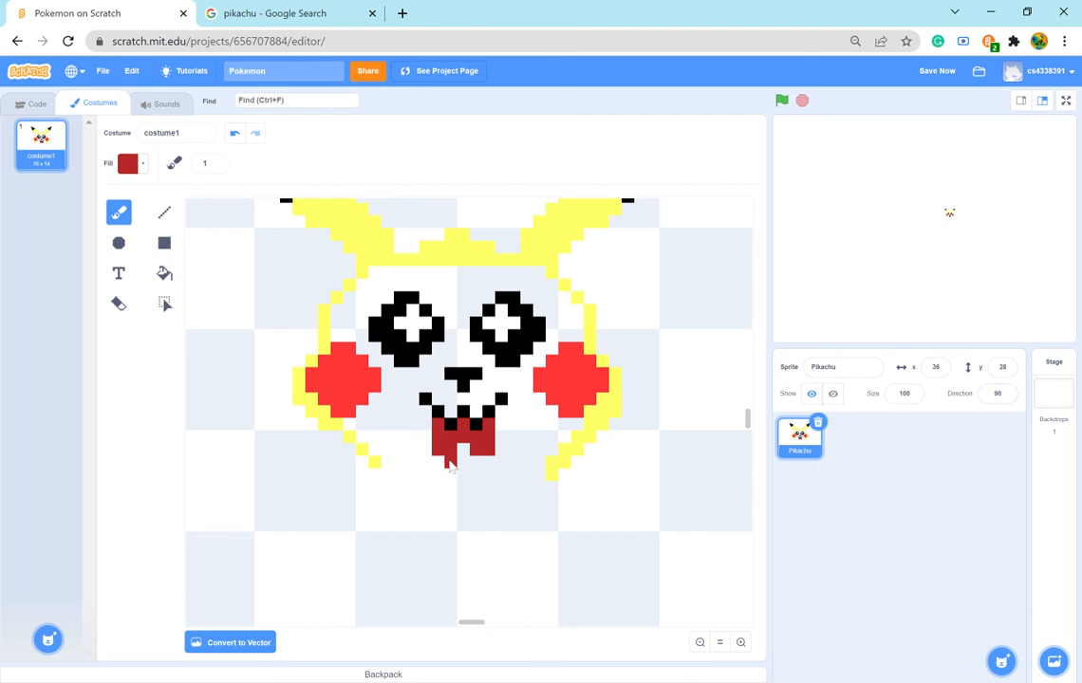
pyautogui.click(449, 463)
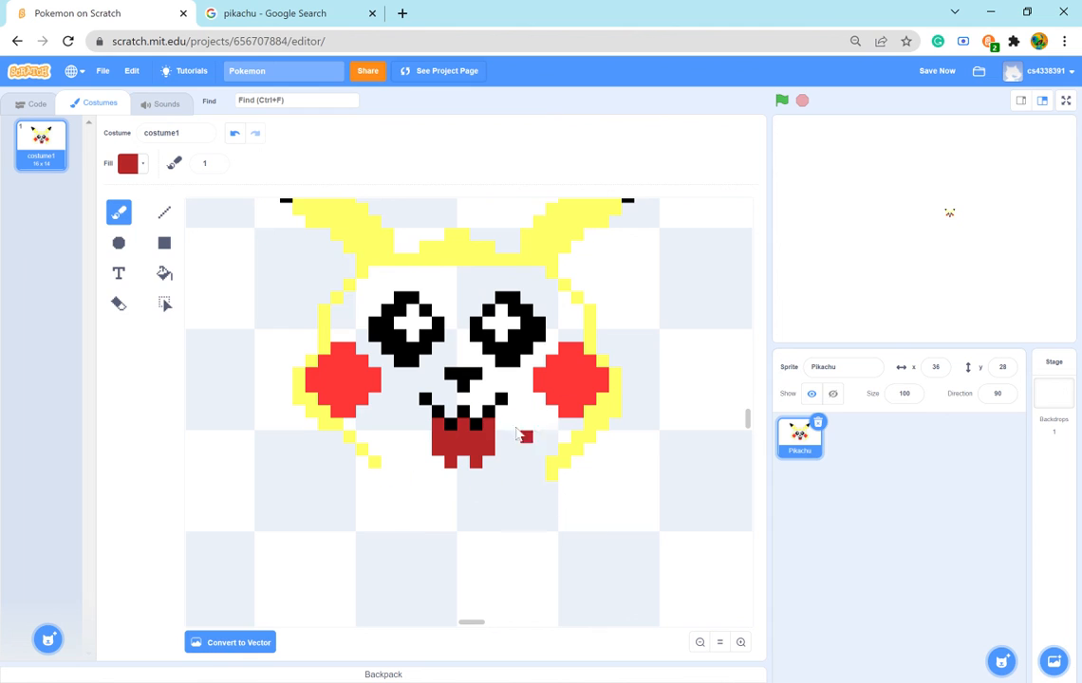
# - Erase the lower part of the dark red block down to a three-pixel bottom row, comparing the mouth shape with the reference image
pyautogui.click(119, 303)
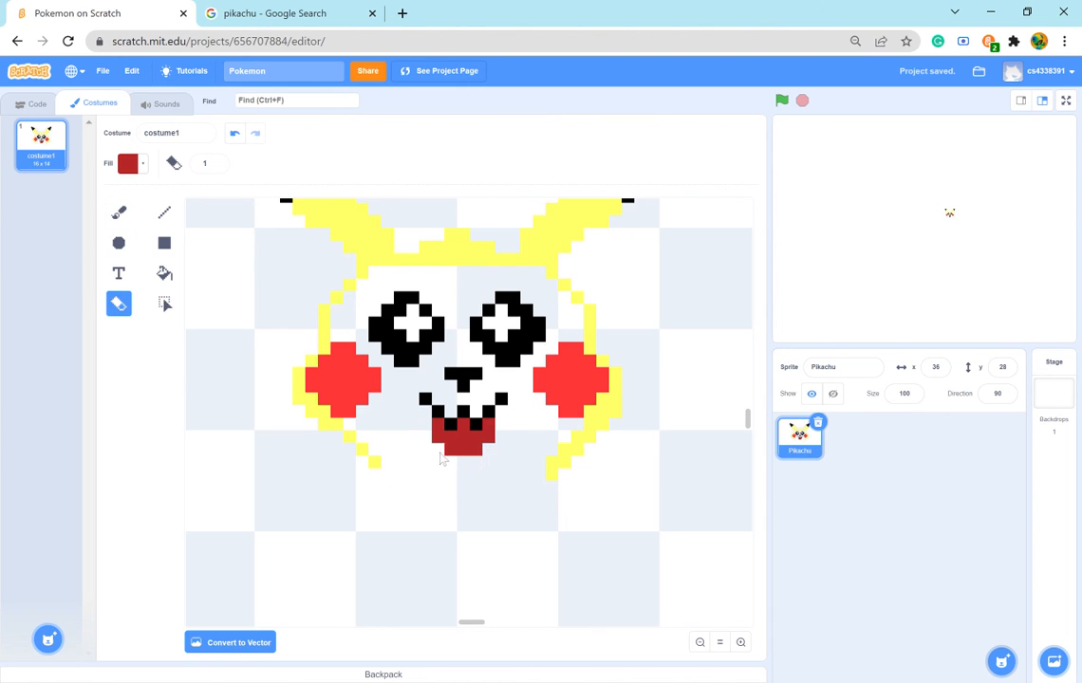
pyautogui.click(490, 448)
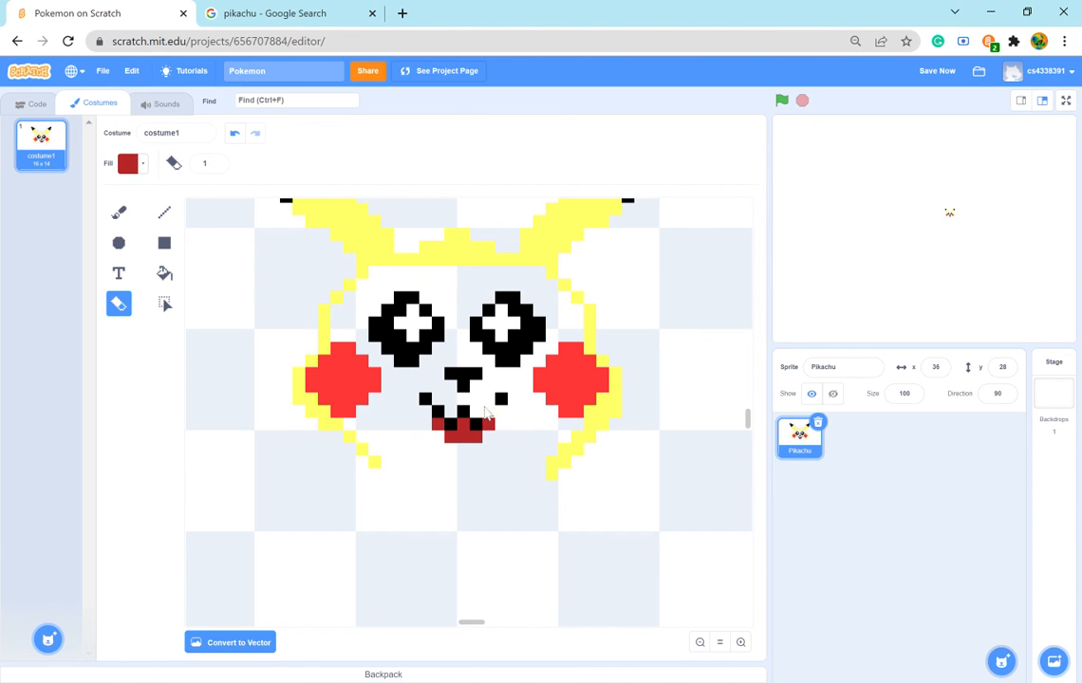
pyautogui.click(285, 13)
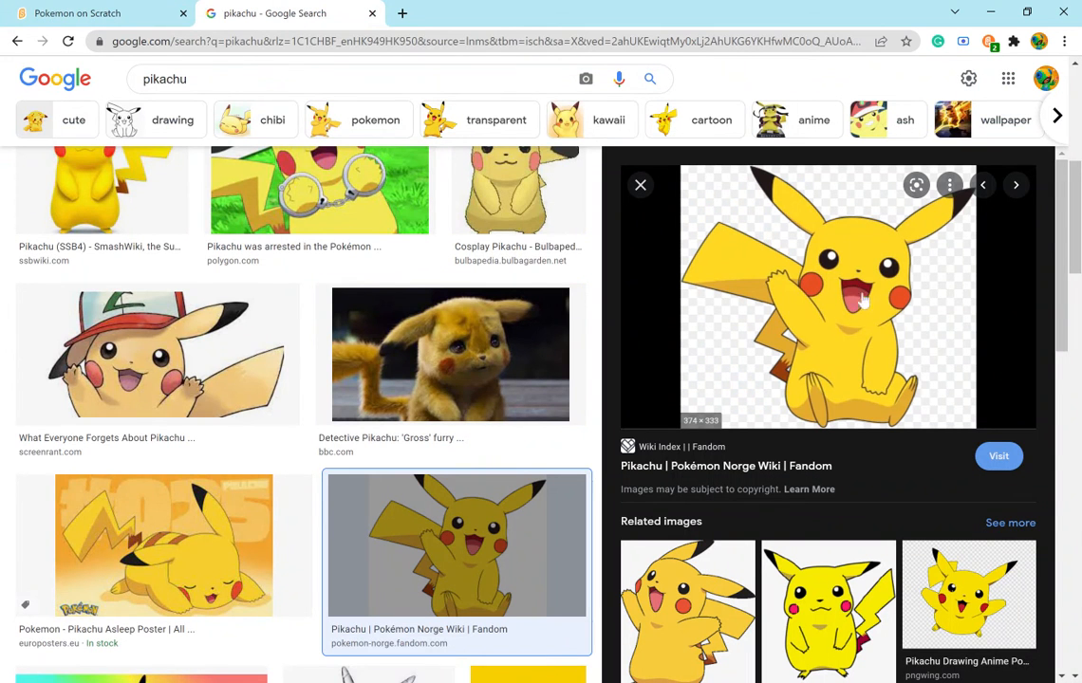
pyautogui.click(128, 13)
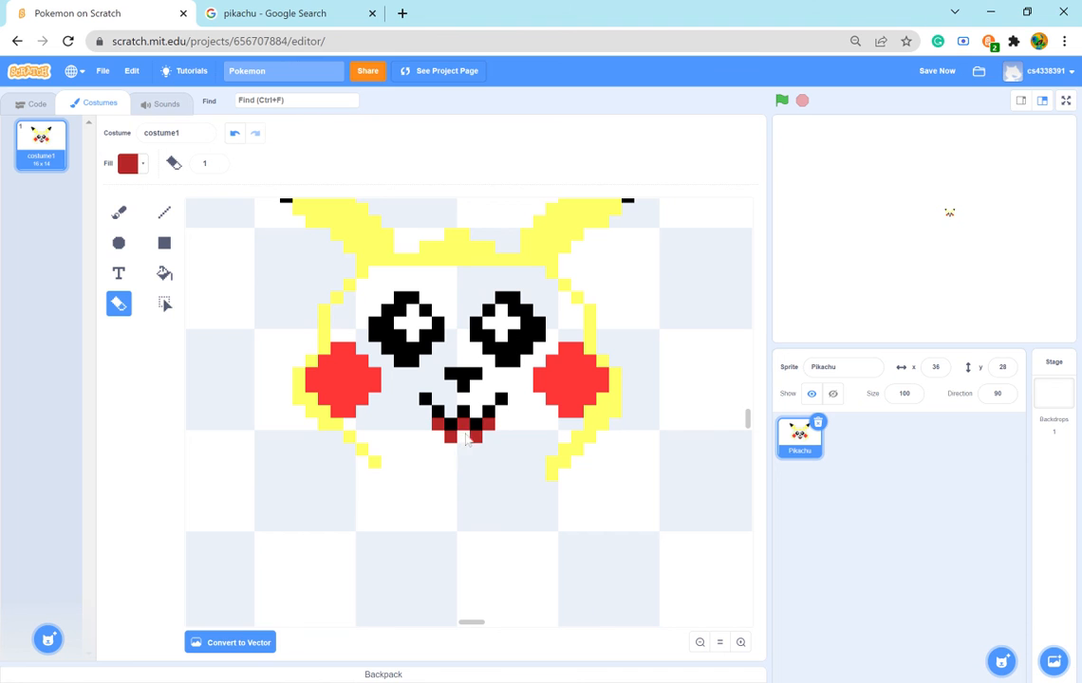
pyautogui.click(285, 12)
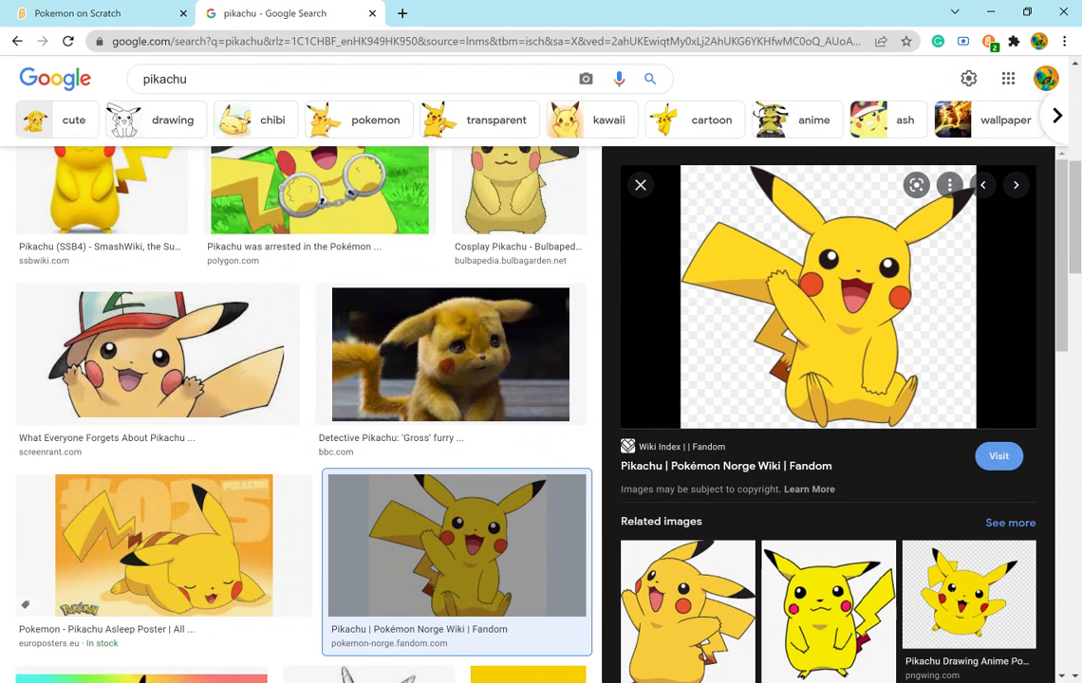
pyautogui.click(92, 14)
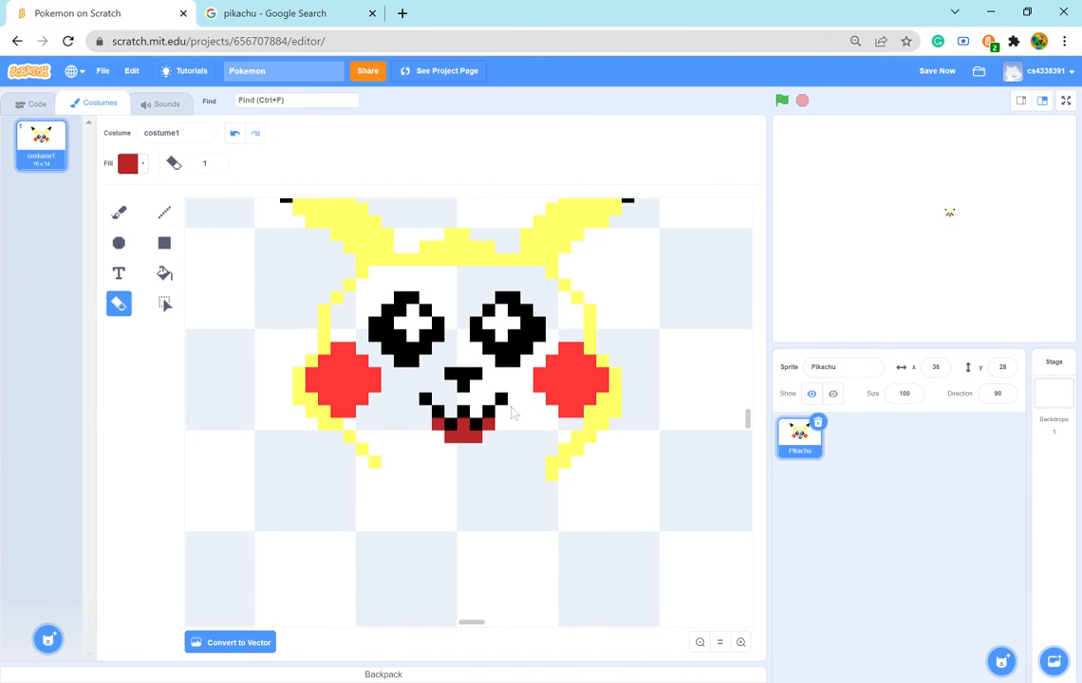
pyautogui.click(283, 13)
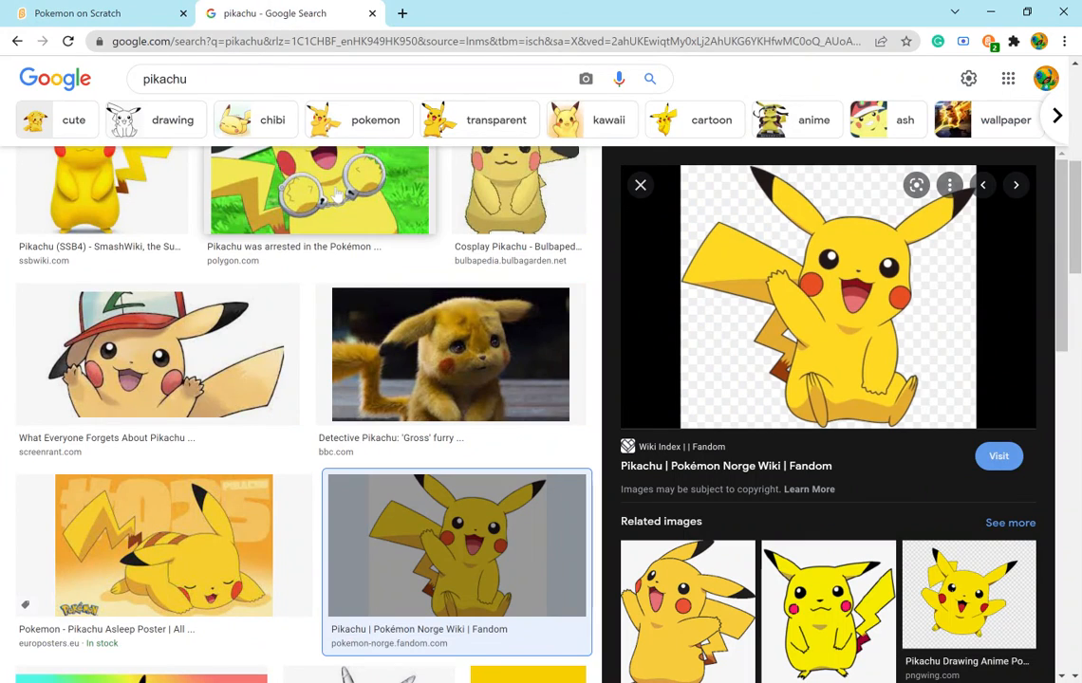
pyautogui.click(100, 14)
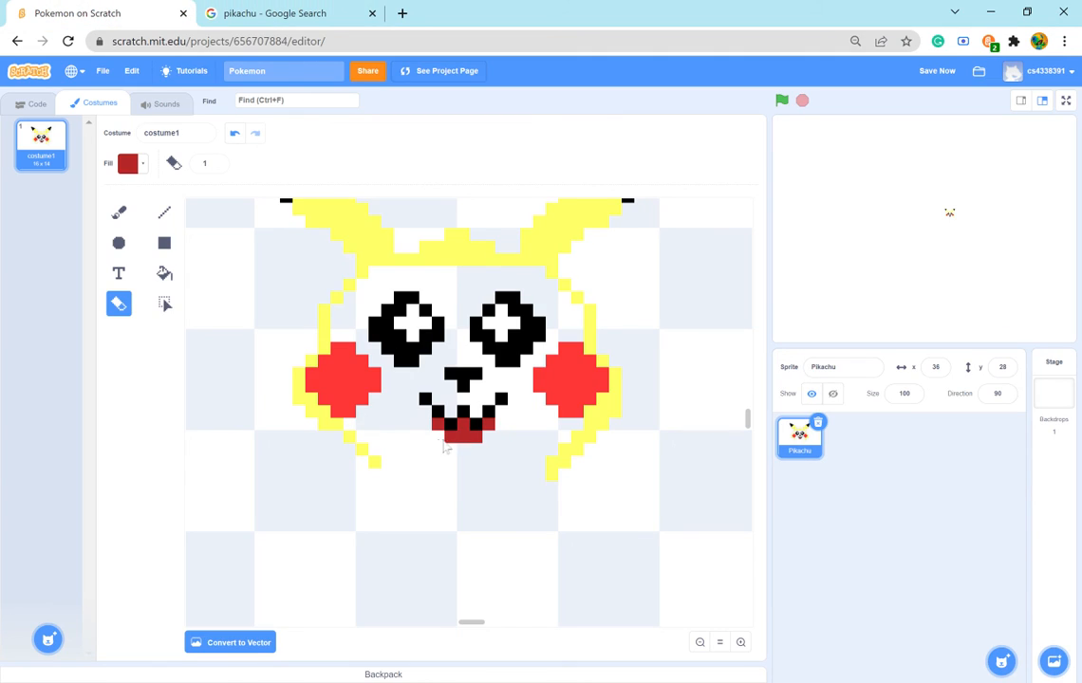
# - Paint one dark red pixel beneath each outer end of the black mouth line and check the shape against the reference image
pyautogui.click(118, 212)
pyautogui.click(424, 411)
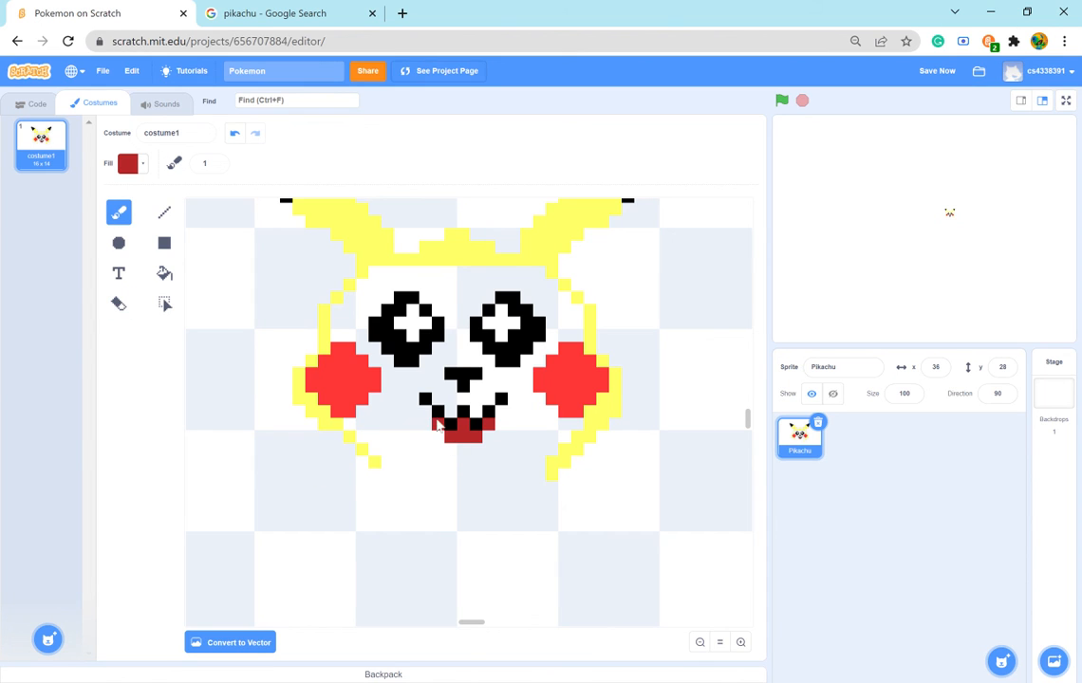
pyautogui.click(502, 417)
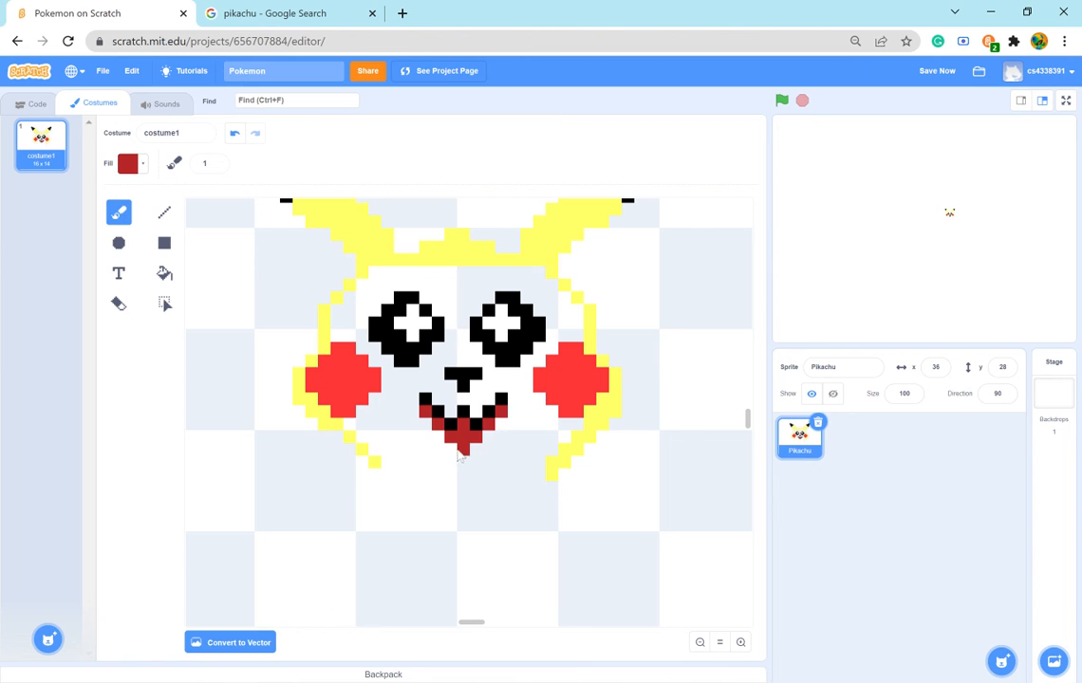
pyautogui.click(274, 18)
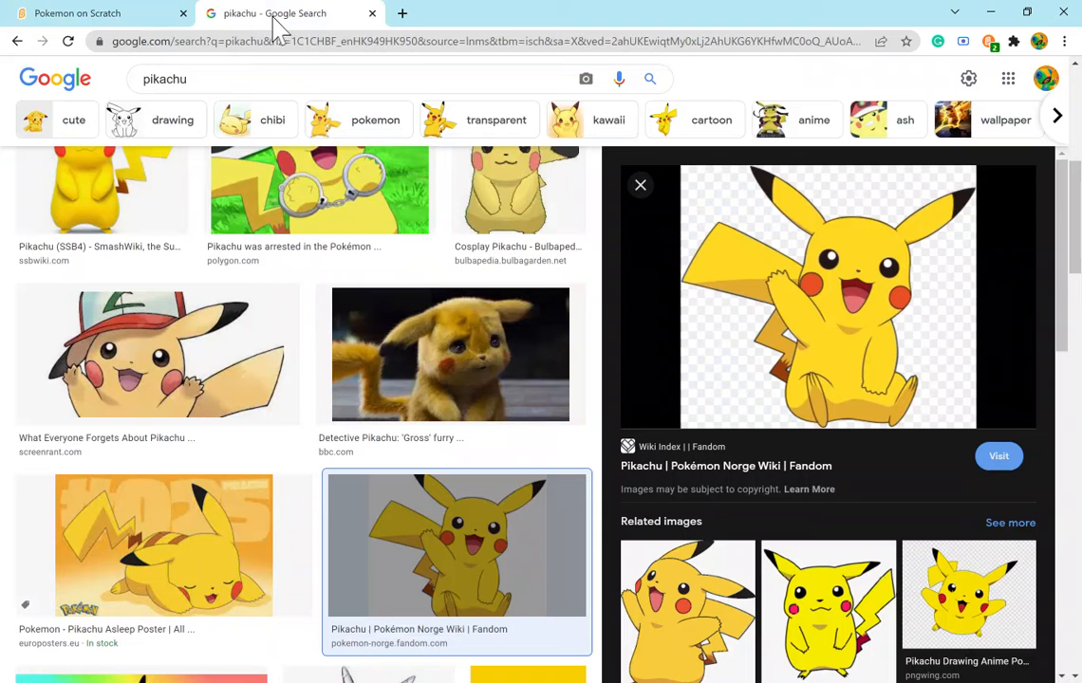
pyautogui.click(90, 12)
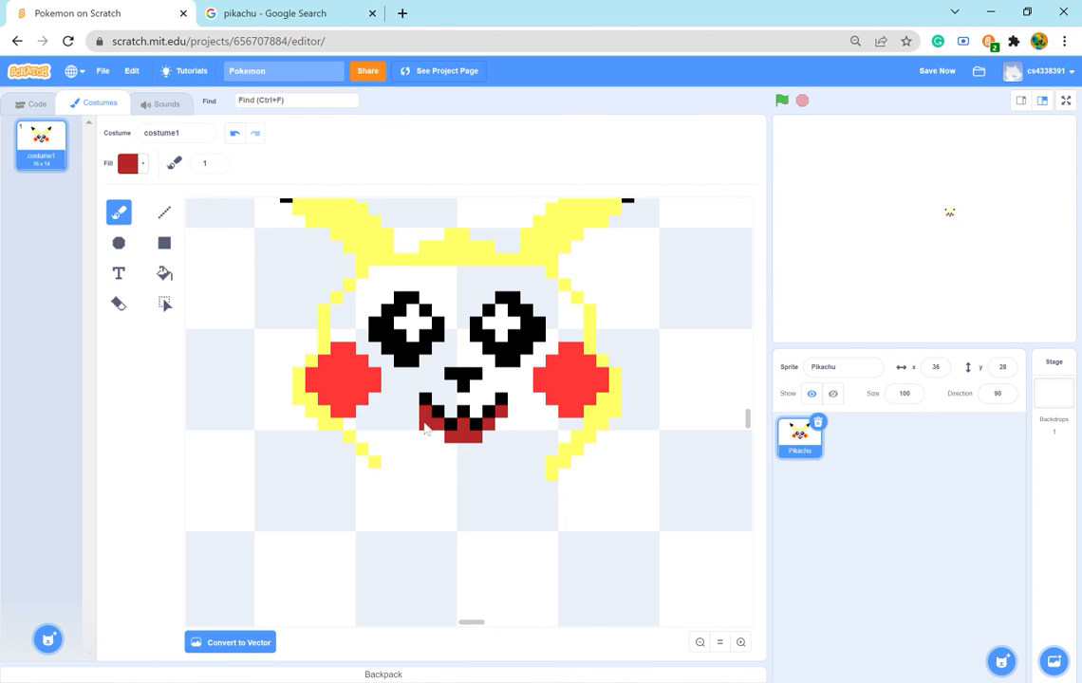
pyautogui.moveTo(418, 440); pyautogui.dragTo(416, 423)
pyautogui.click(119, 304)
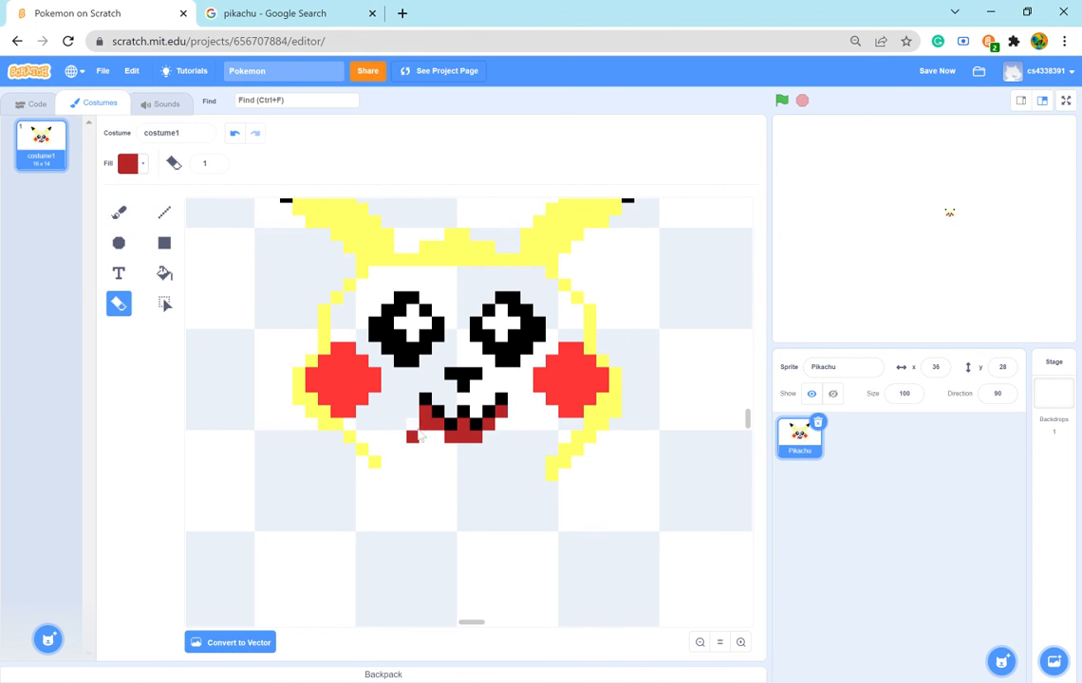
pyautogui.moveTo(412, 424); pyautogui.dragTo(411, 439)
# - Change the brush colour to a light pinkish red with saturation 54 and brightness 100
pyautogui.click(120, 213)
pyautogui.click(127, 164)
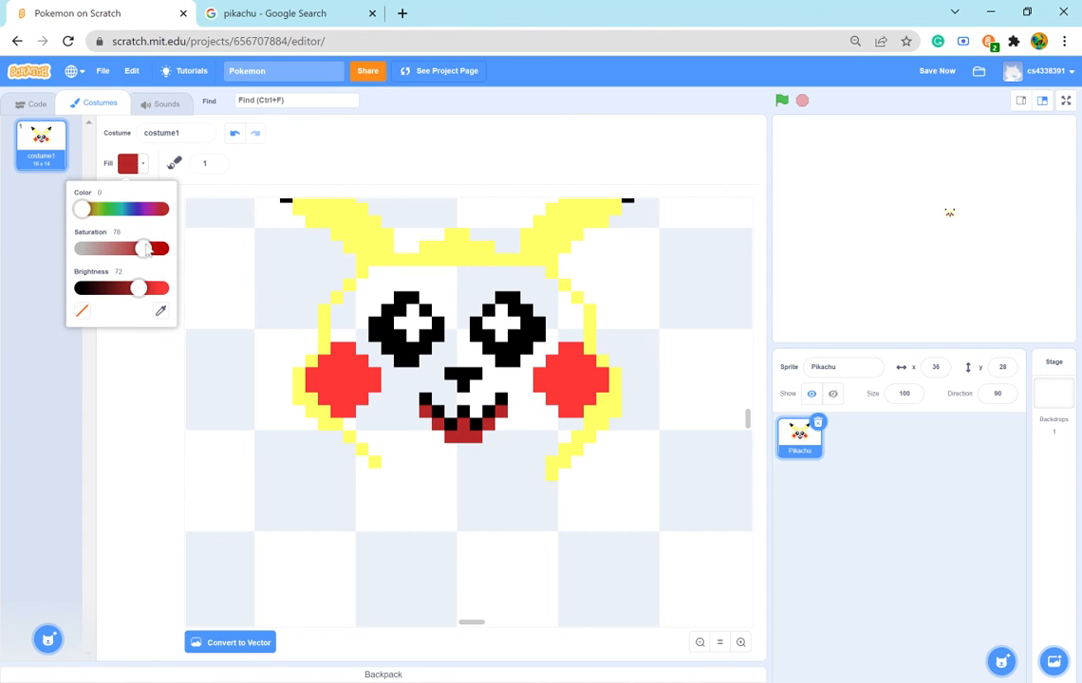
pyautogui.moveTo(149, 295); pyautogui.dragTo(171, 294)
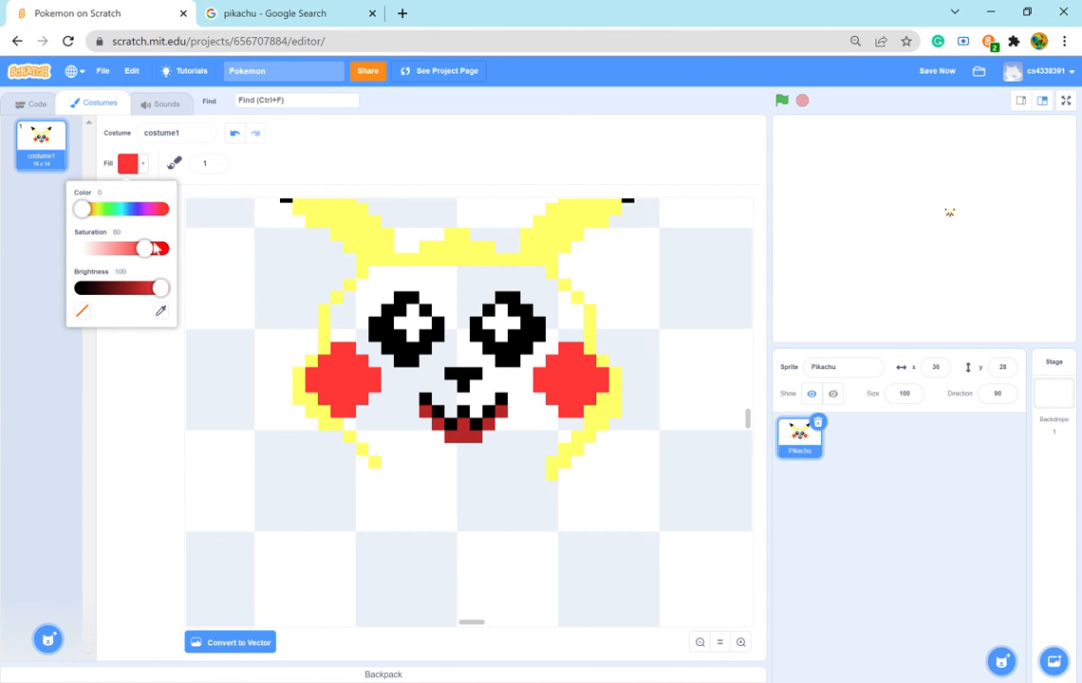
pyautogui.moveTo(156, 248); pyautogui.dragTo(127, 264)
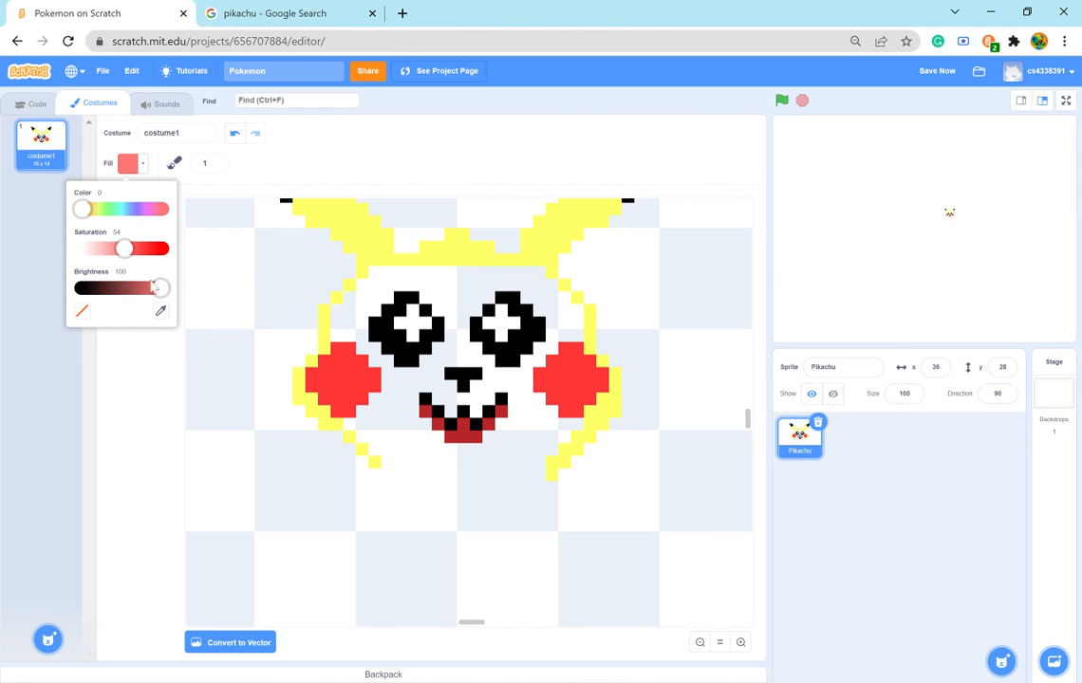
# - Paint a one-pixel-thick pink edge along the underside of the dark red mouth, stepping down to a three-pixel bottom row
pyautogui.click(426, 424)
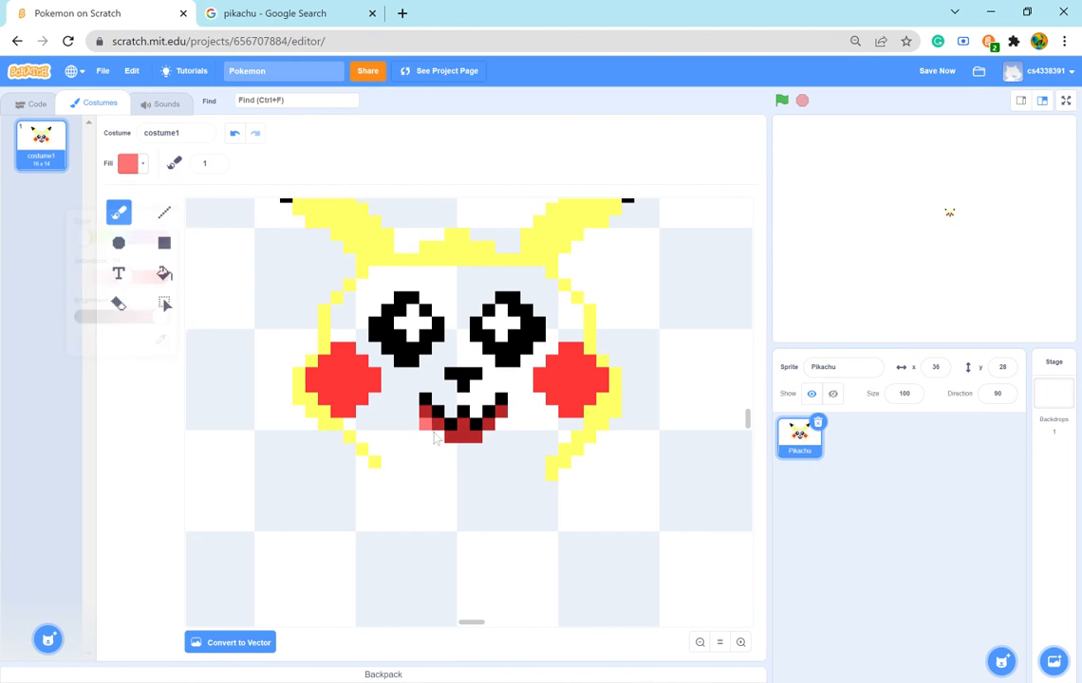
pyautogui.click(439, 443)
pyautogui.click(493, 436)
pyautogui.click(501, 425)
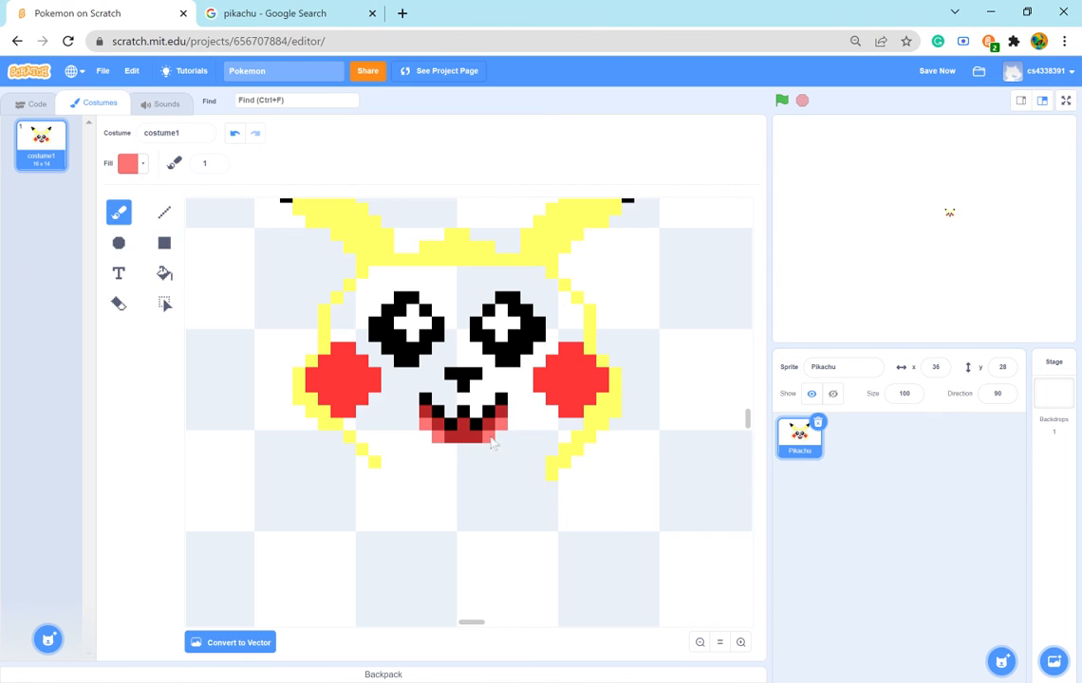
pyautogui.click(477, 450)
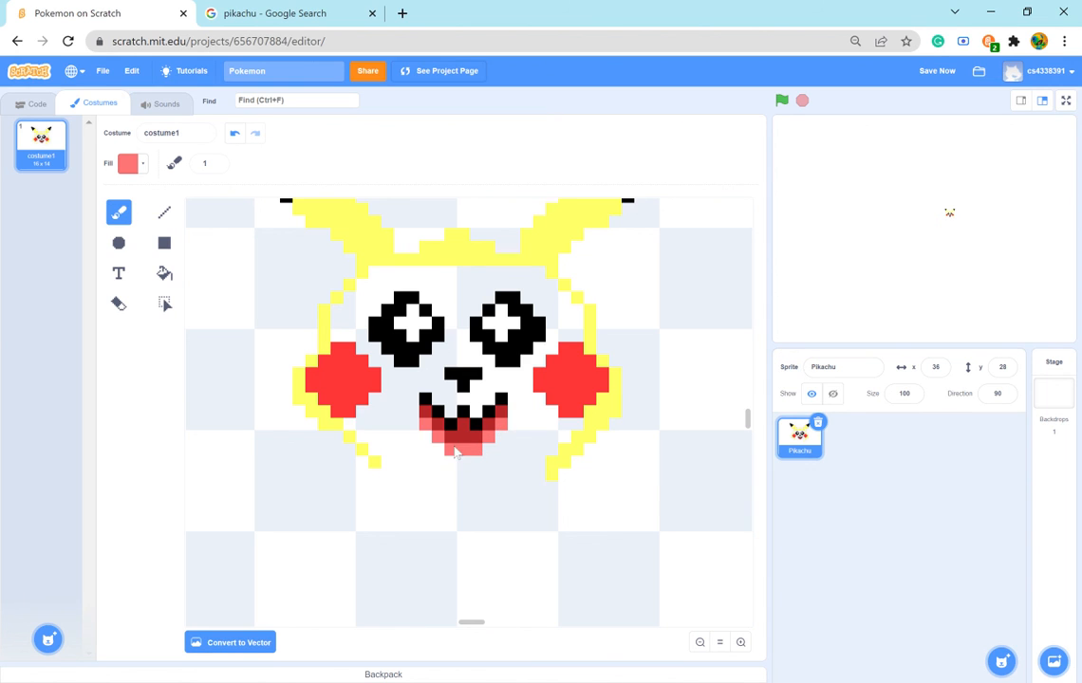
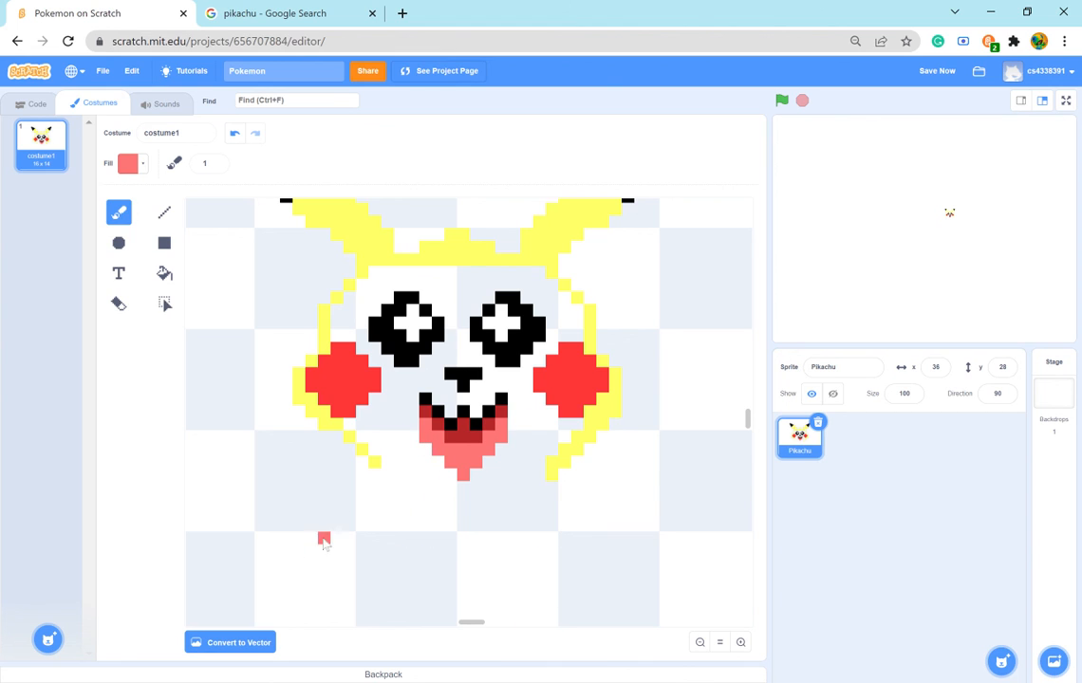
# - Recolour the inside of the open mouth fully pink and outline the mouth in black, checking the shape against the reference image
pyautogui.click(281, 13)
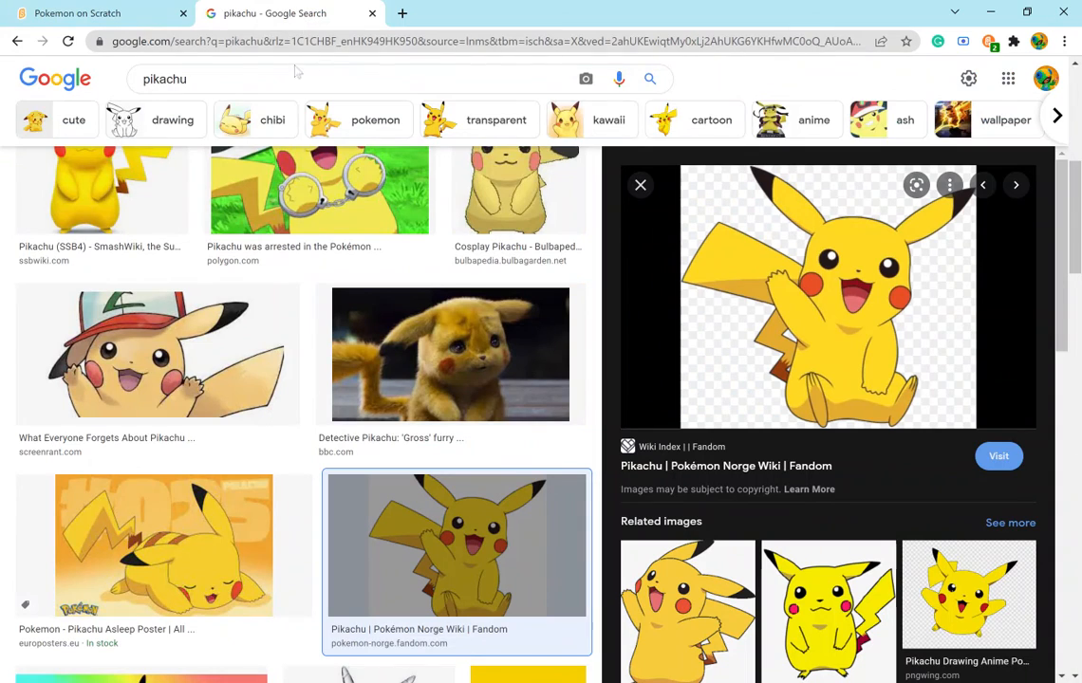
pyautogui.click(61, 10)
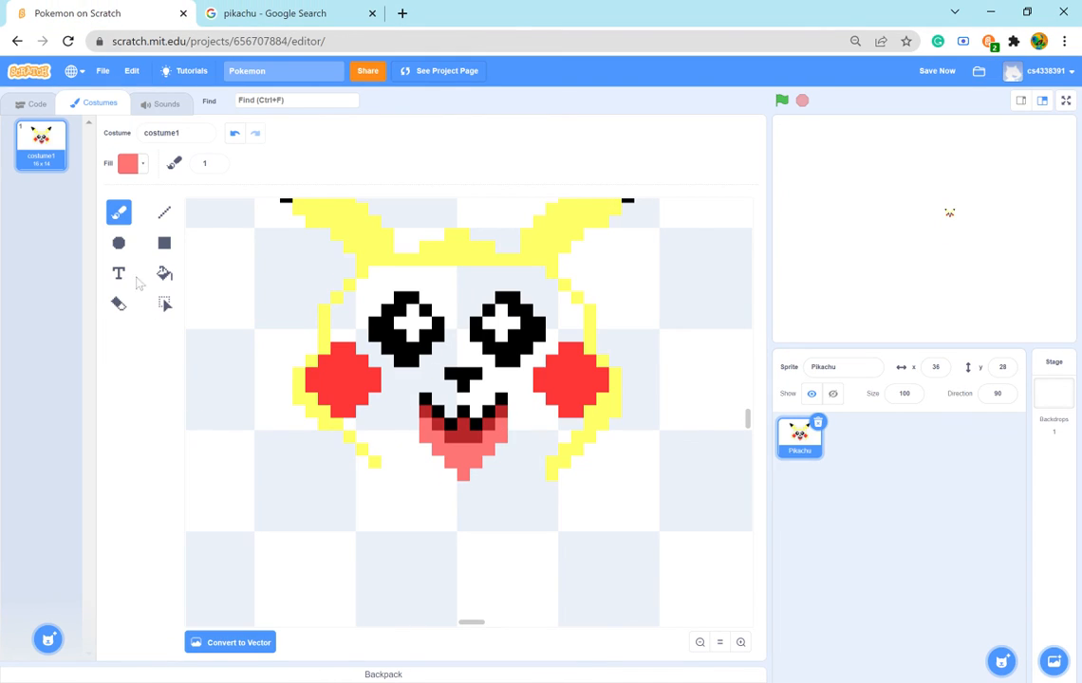
pyautogui.click(119, 301)
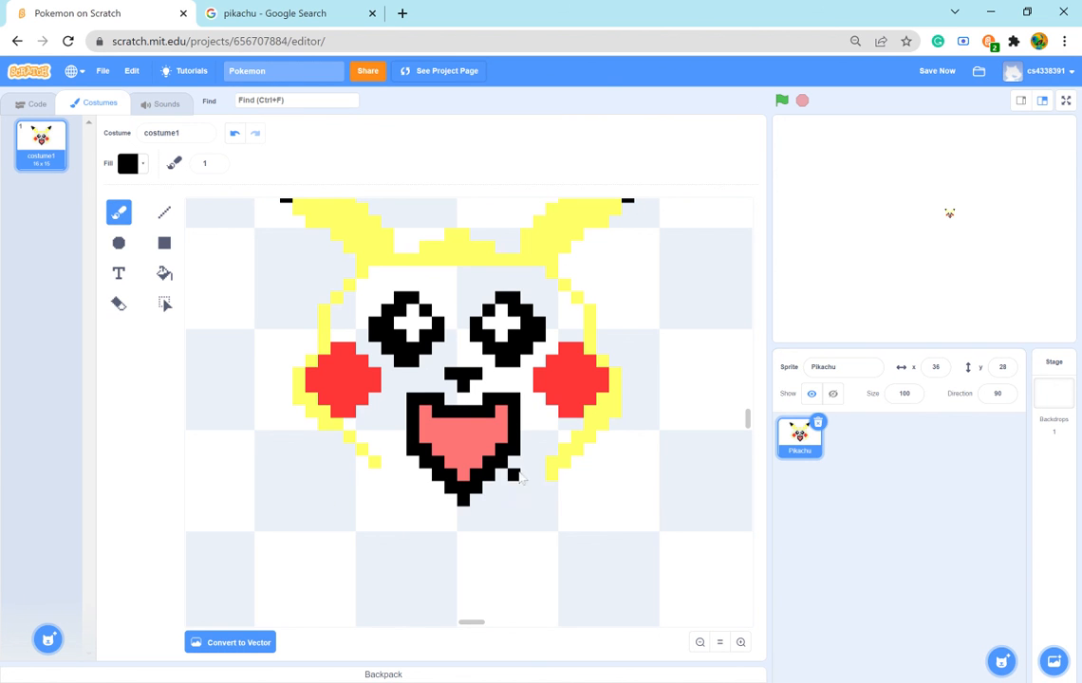
pyautogui.click(284, 13)
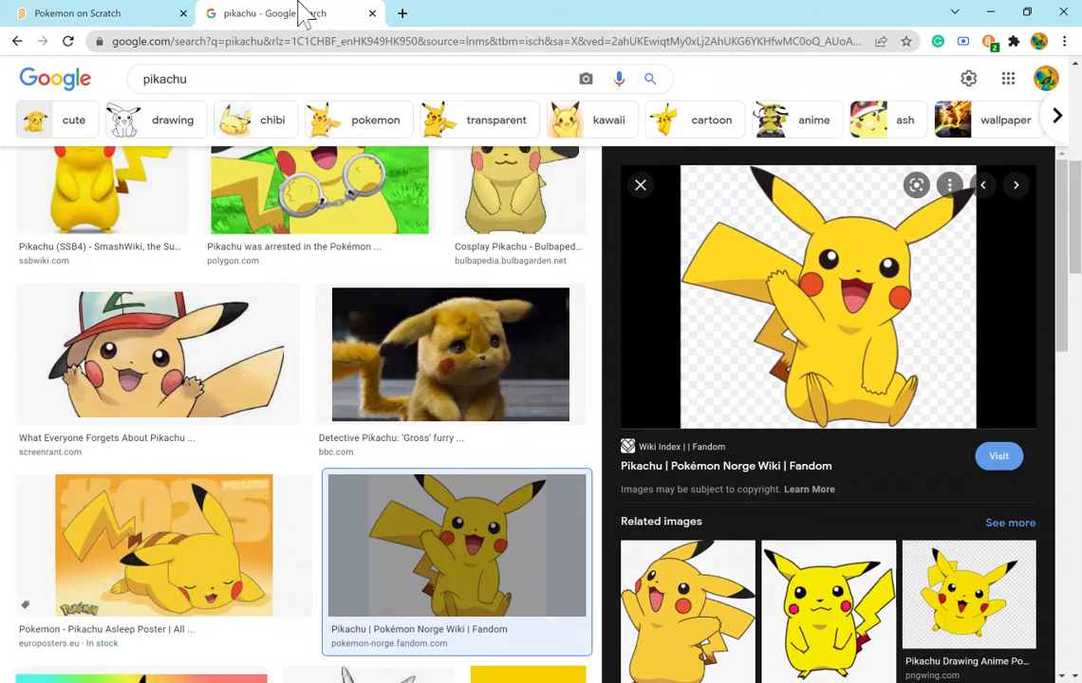
pyautogui.click(90, 13)
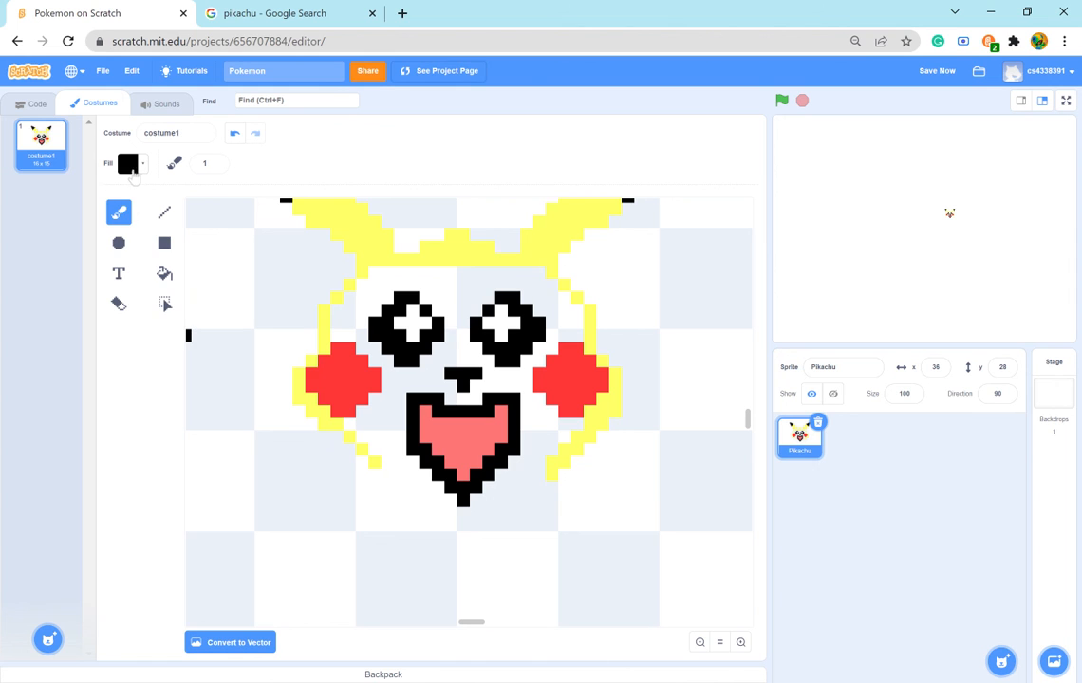
# - Sample the mouth's pink, thin the black outline's lower diagonals to one pixel, and erase the outline's two upper outer corner pixels
pyautogui.click(130, 168)
pyautogui.click(160, 311)
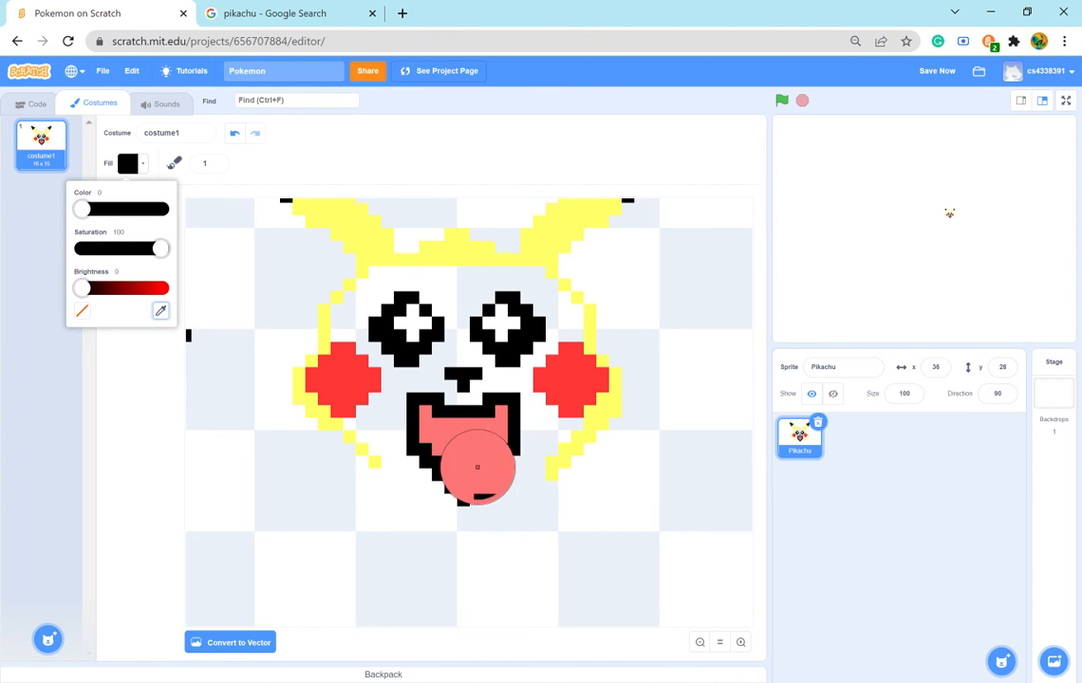
pyautogui.click(478, 467)
pyautogui.click(145, 368)
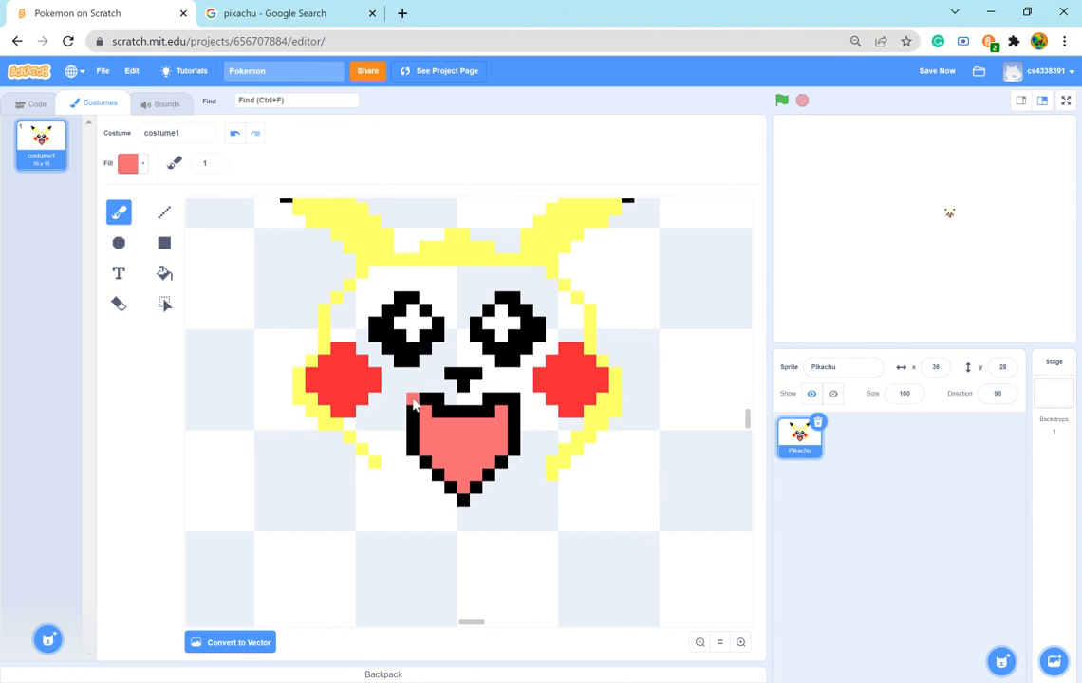
pyautogui.click(412, 398)
pyautogui.click(119, 304)
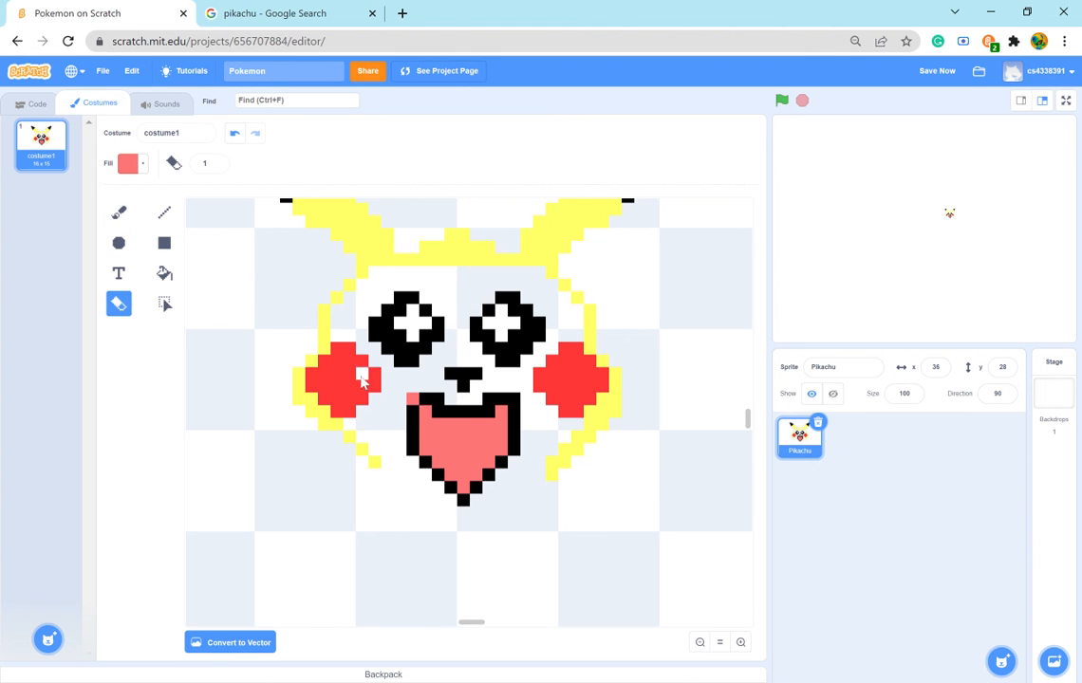
pyautogui.click(413, 399)
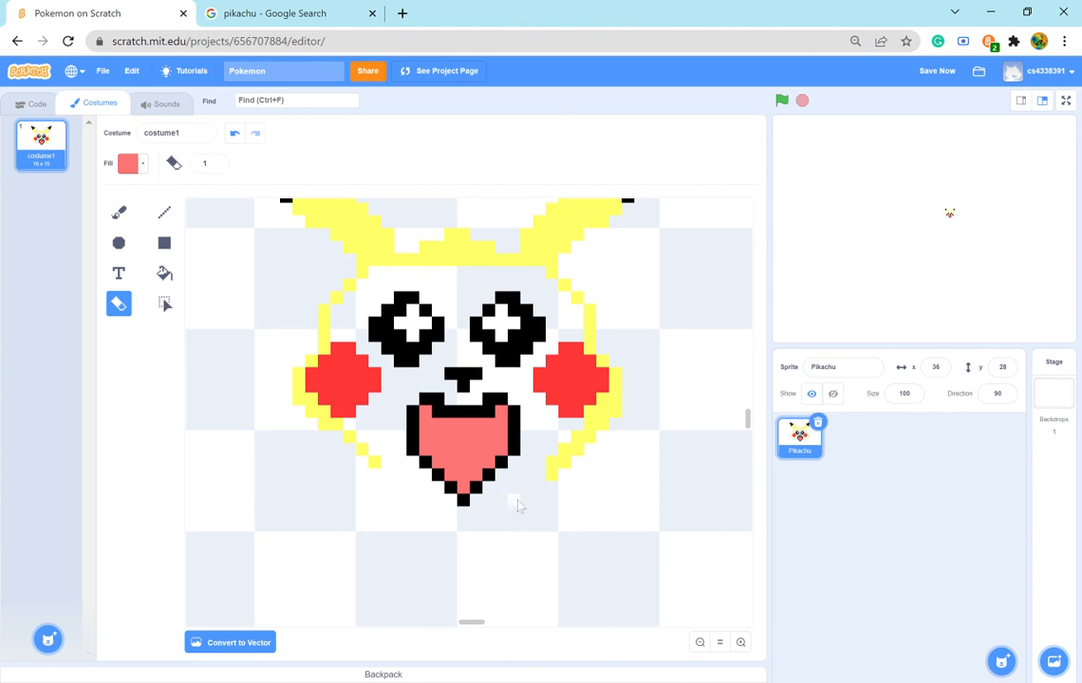
# - Sample the head's yellow and extend the face outline diagonally down toward the chin on both sides, using the reference image
pyautogui.click(241, 12)
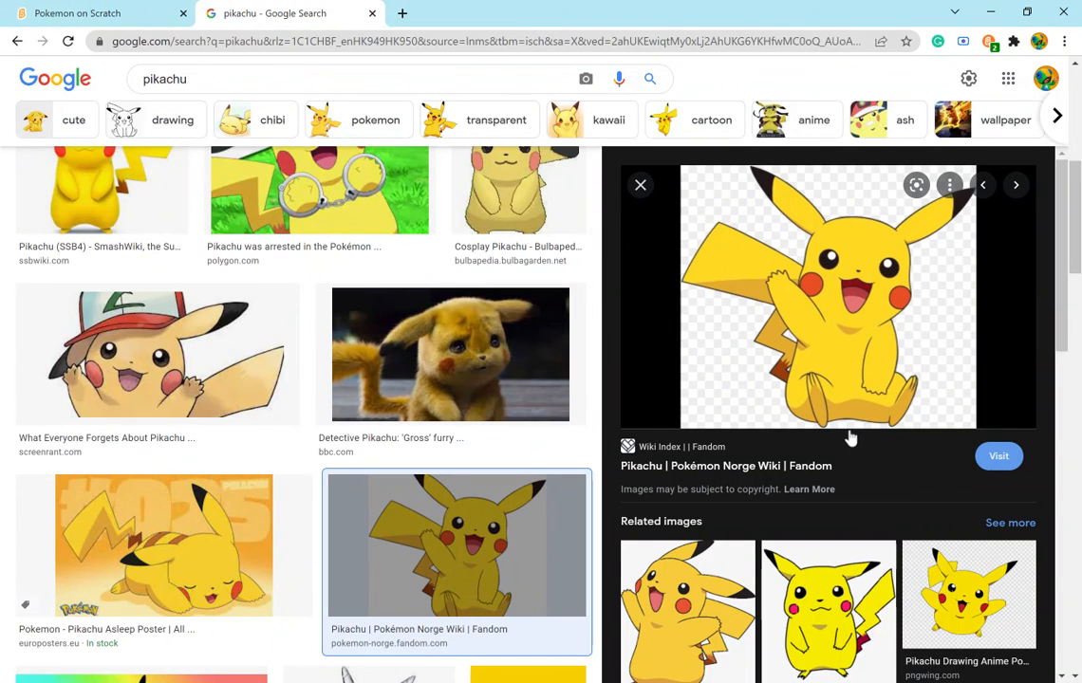
pyautogui.click(85, 13)
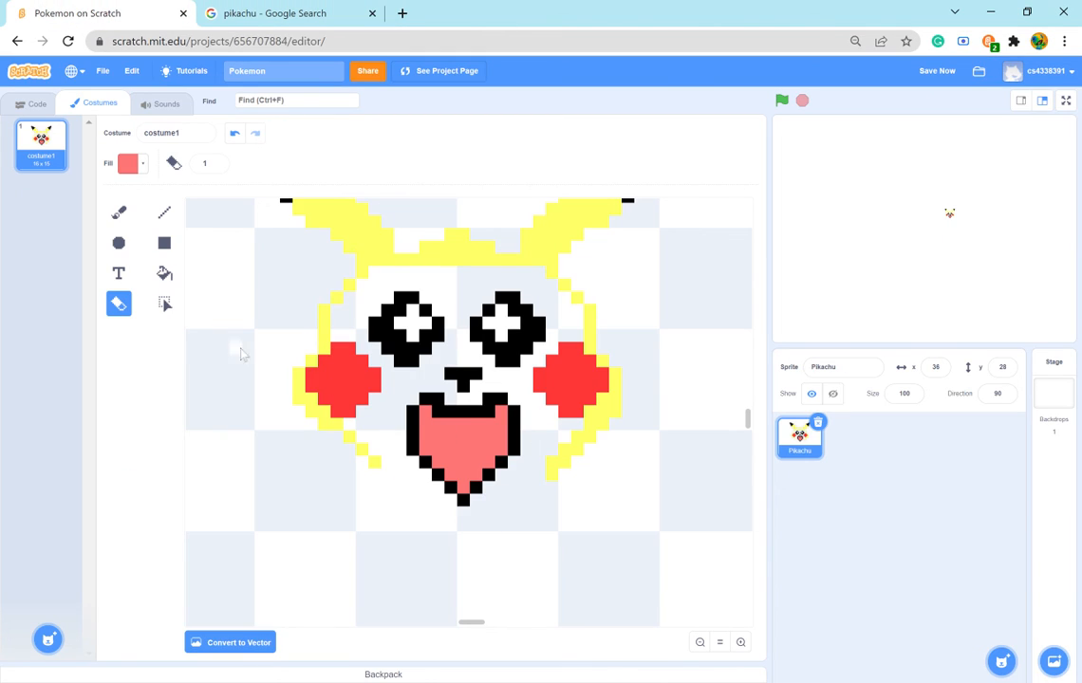
pyautogui.click(118, 212)
pyautogui.click(128, 163)
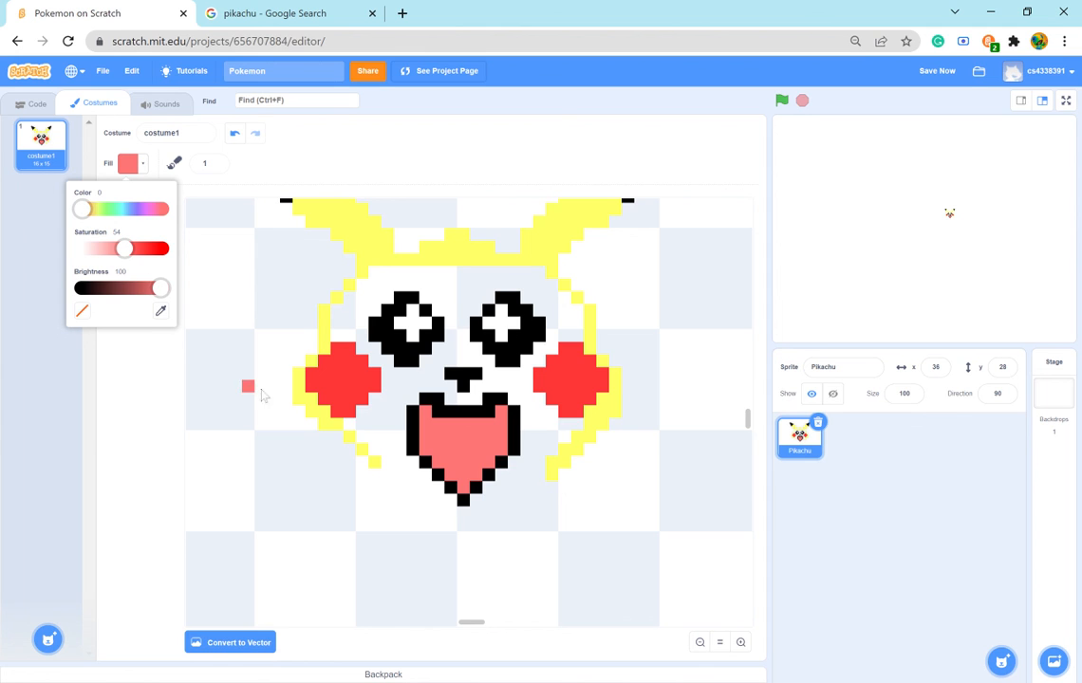
pyautogui.click(160, 310)
pyautogui.click(404, 258)
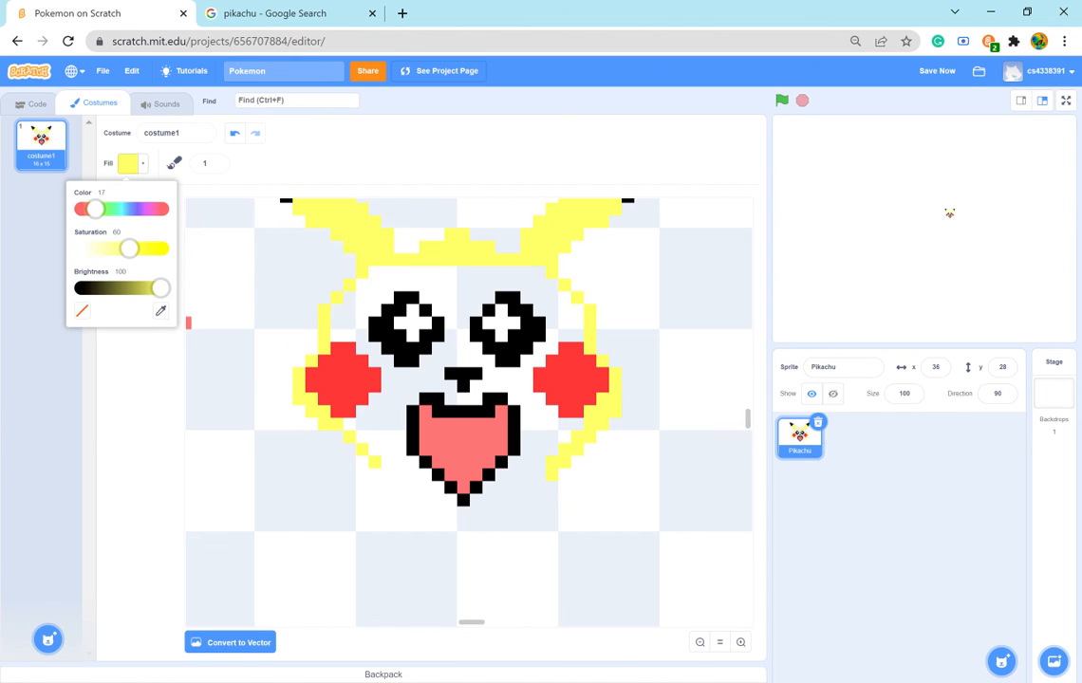
pyautogui.click(399, 487)
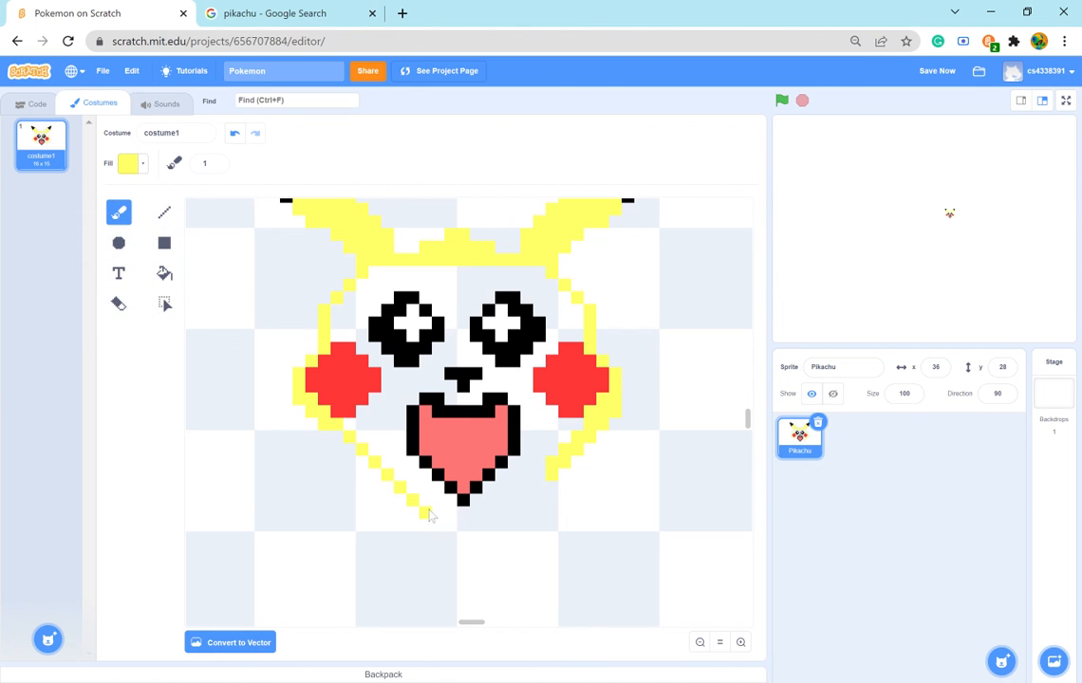
pyautogui.click(427, 513)
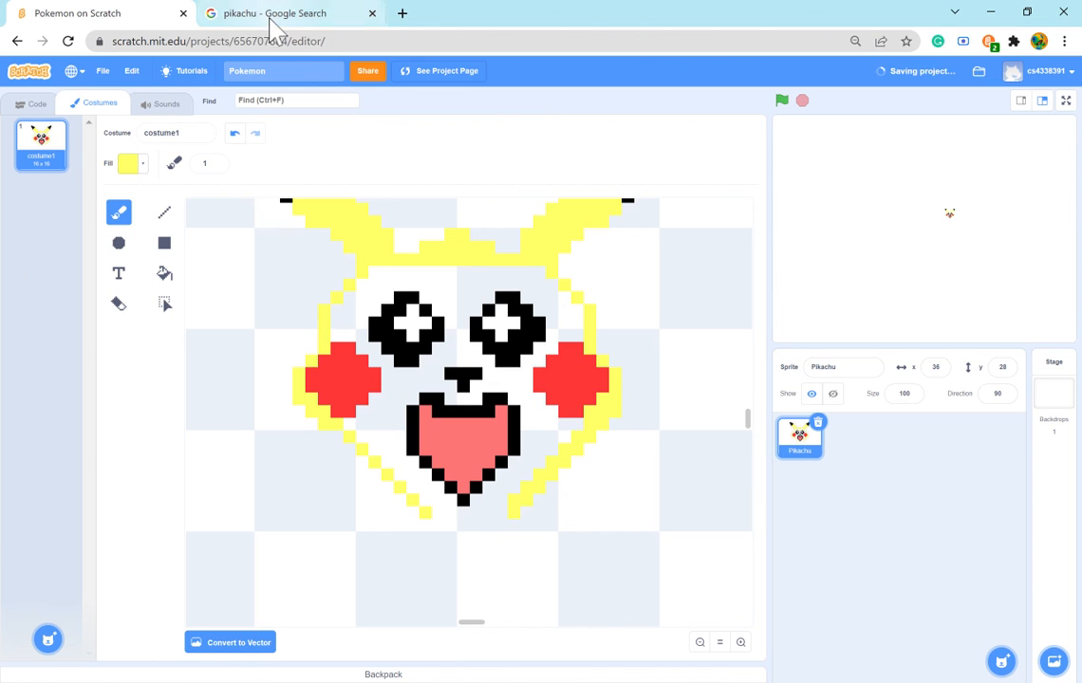
# - Erase the lower ends of the yellow face outline on both sides of the mouth, comparing the face shape with the reference image
pyautogui.click(273, 19)
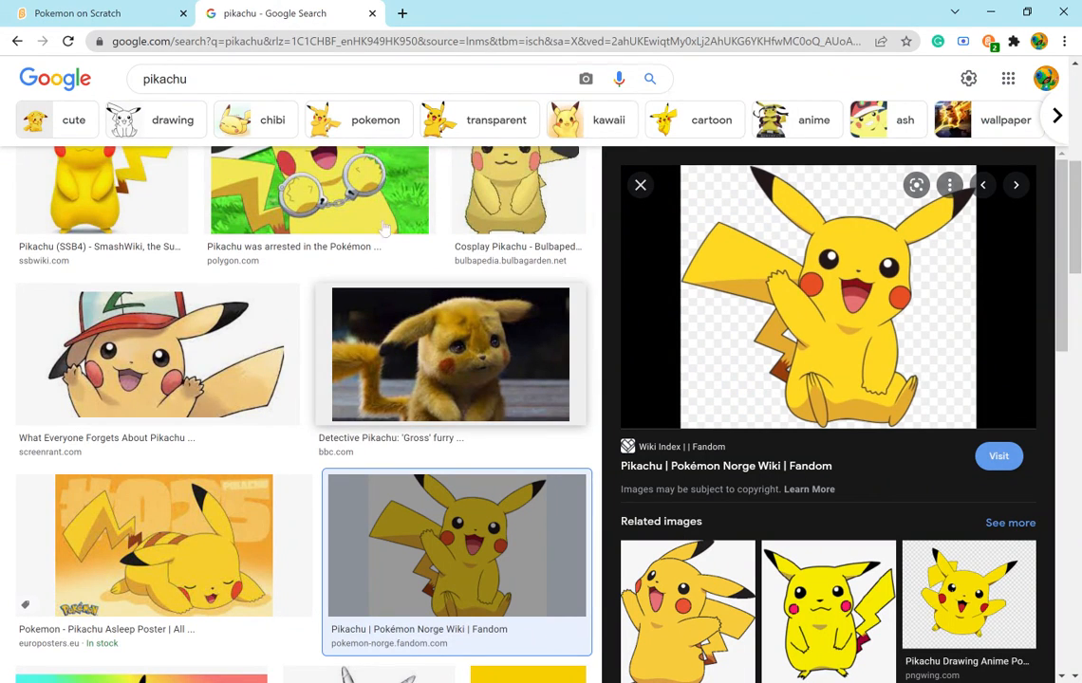
pyautogui.click(139, 13)
pyautogui.click(126, 303)
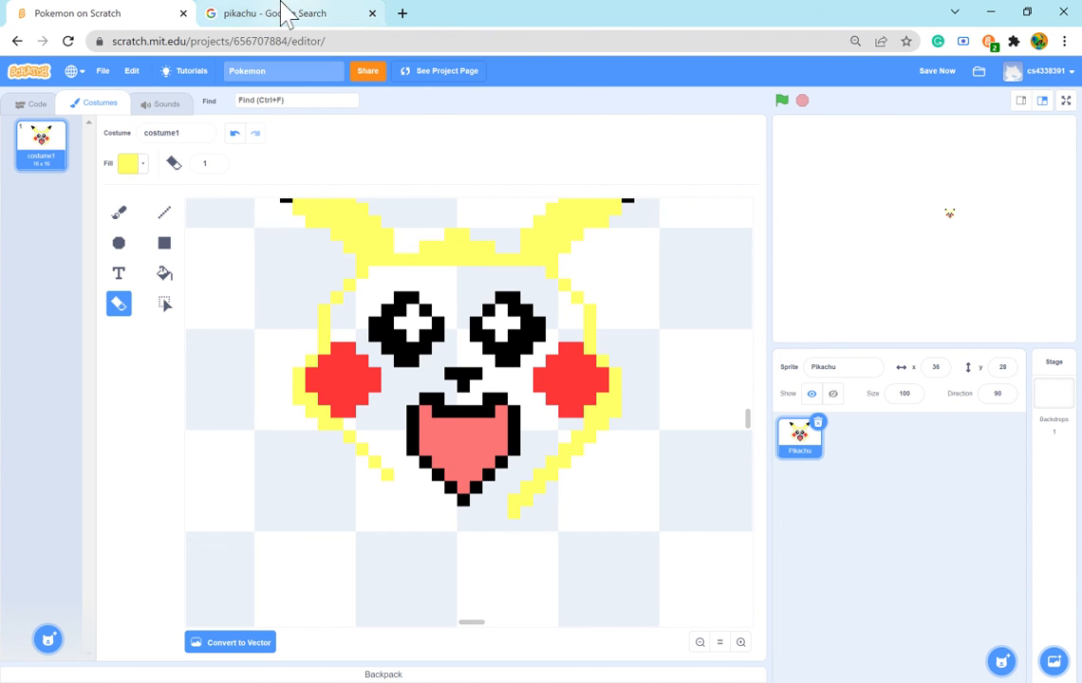
pyautogui.click(283, 12)
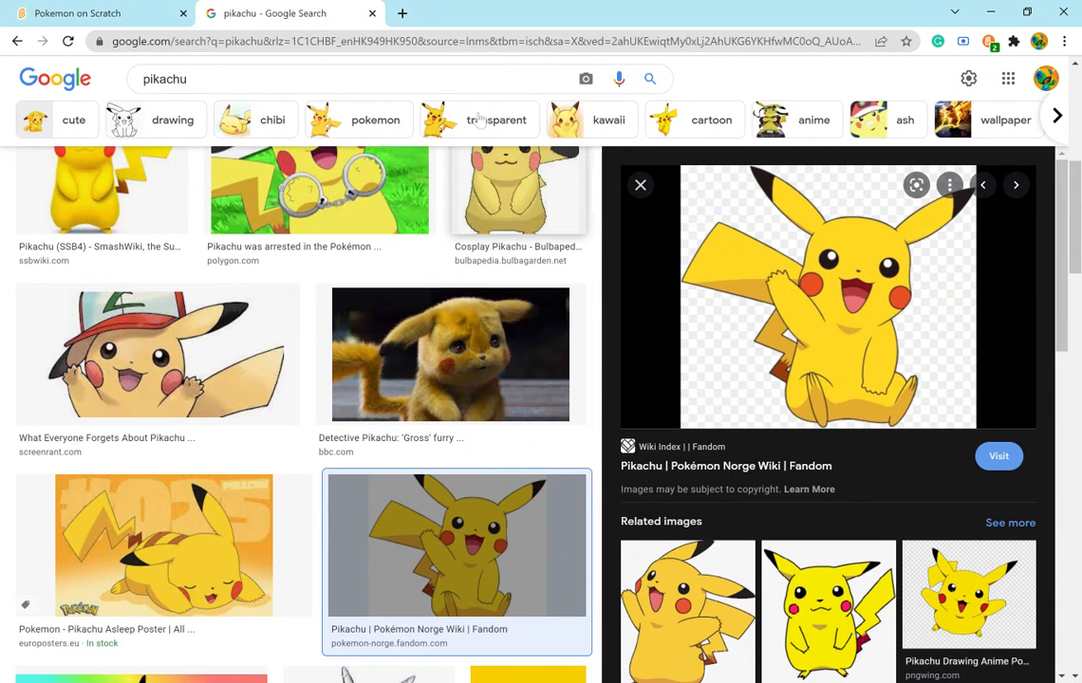
pyautogui.click(138, 13)
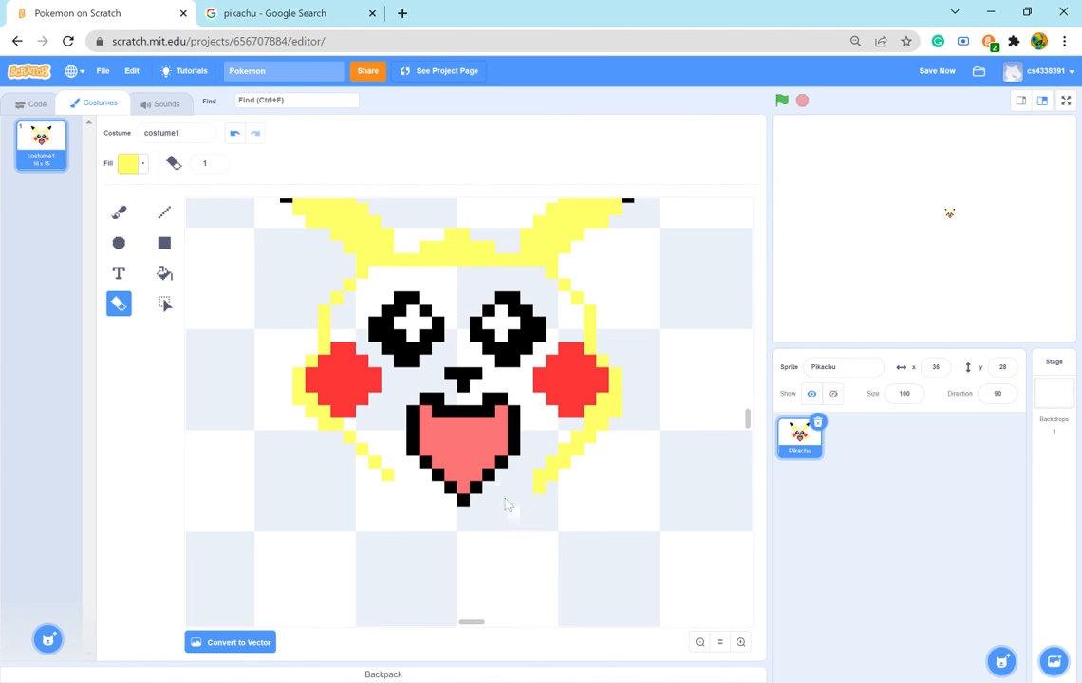
pyautogui.click(550, 472)
pyautogui.click(273, 15)
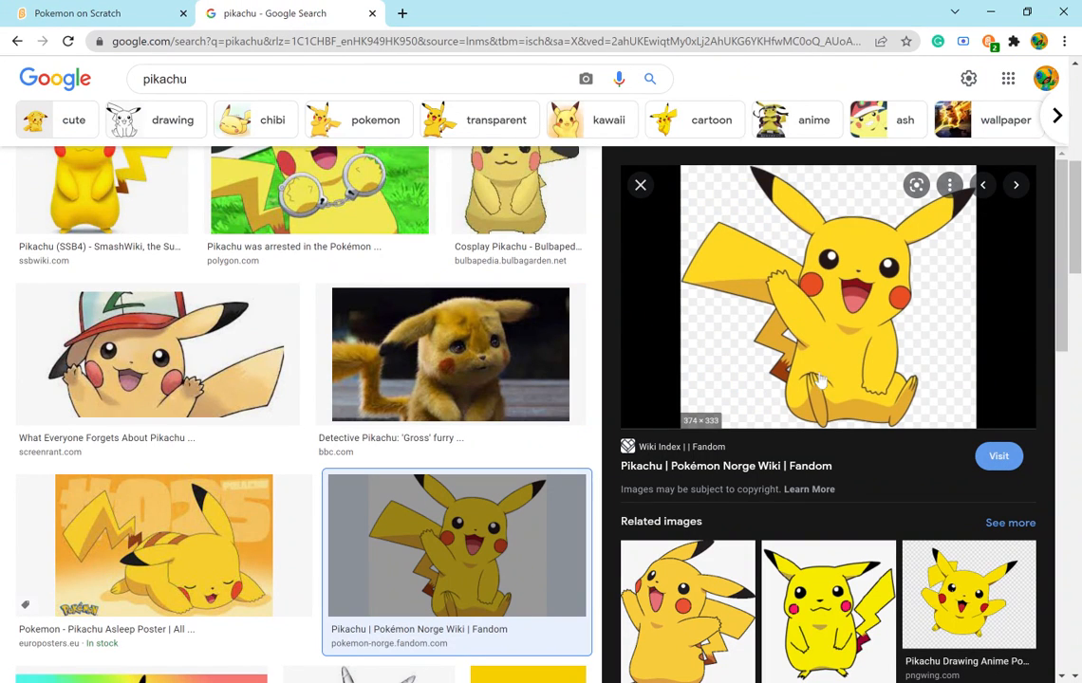
pyautogui.click(80, 12)
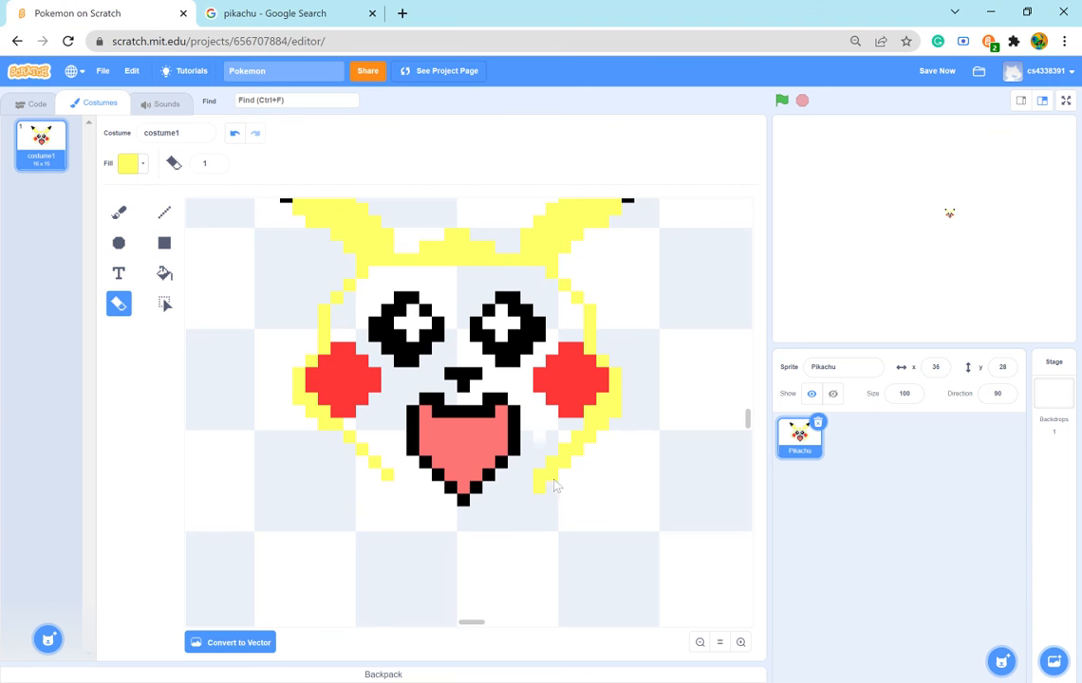
pyautogui.click(284, 14)
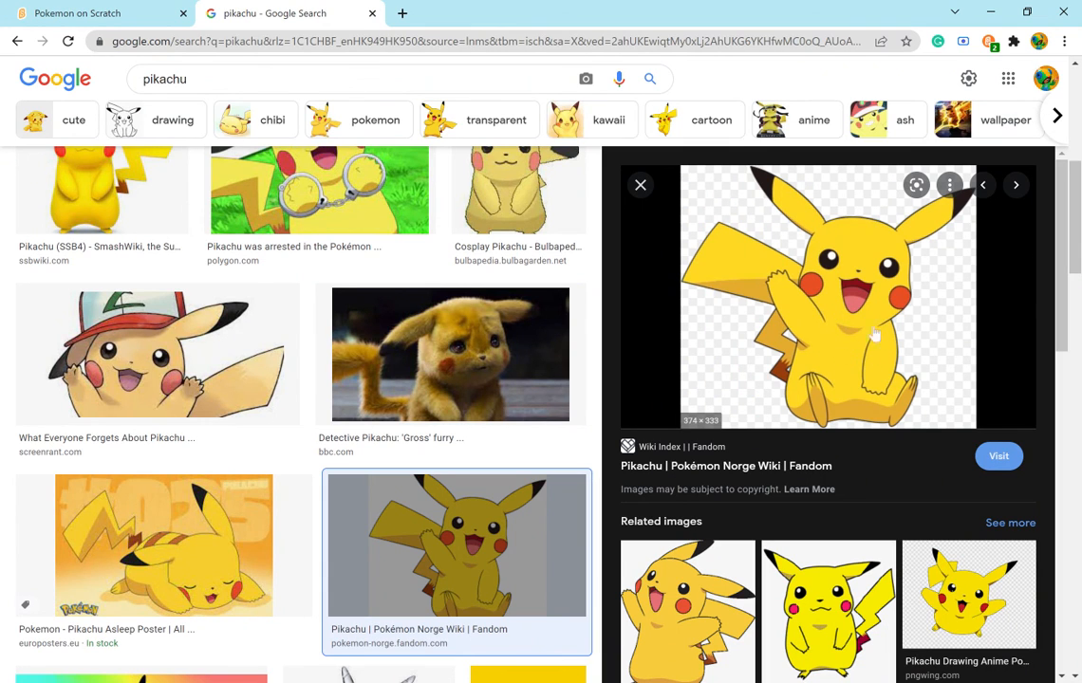
pyautogui.click(52, 13)
# - Sample the ear tip's black and paint a one-pixel stepped outline along the left ear's lower edge down to the head
pyautogui.scroll(2, 324, 336)
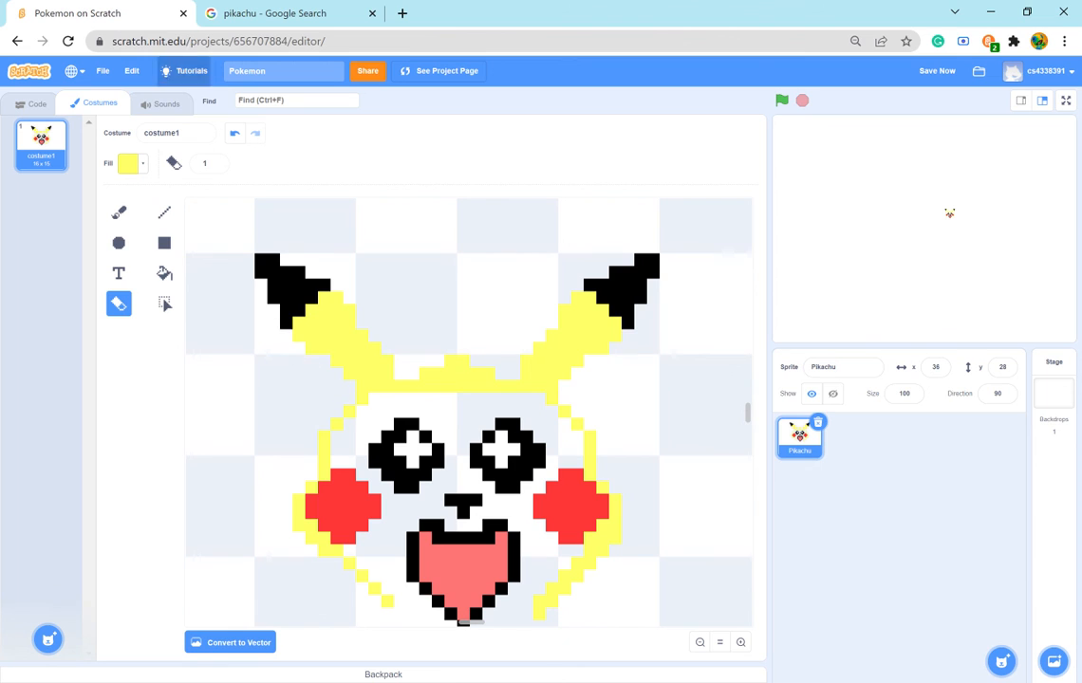
pyautogui.click(117, 215)
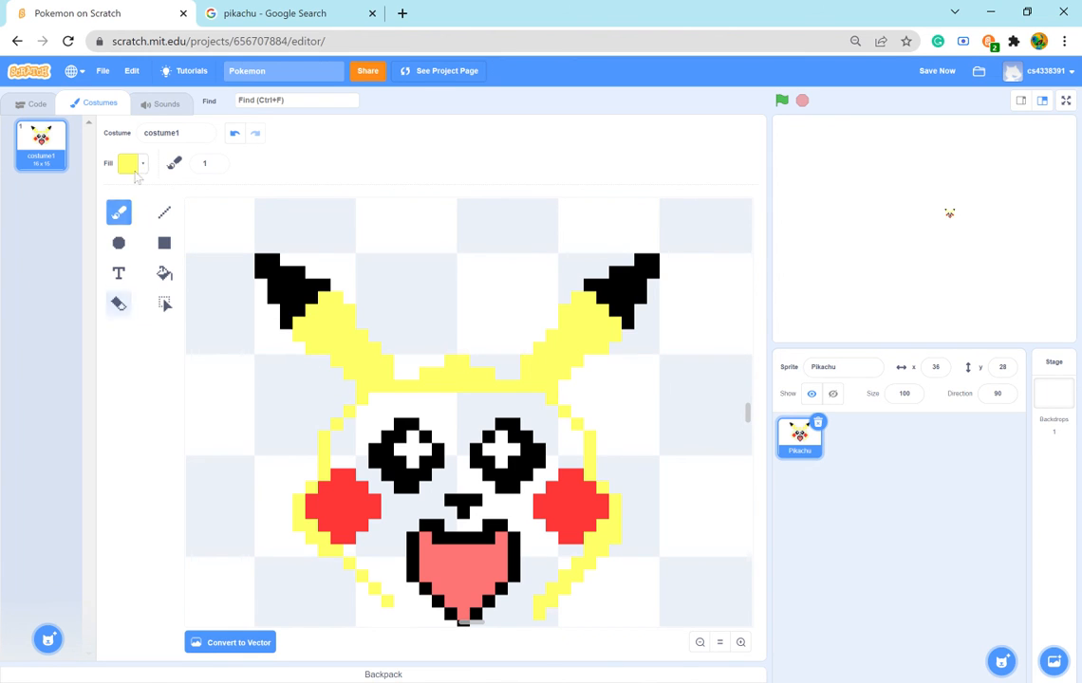
pyautogui.click(132, 164)
pyautogui.click(161, 312)
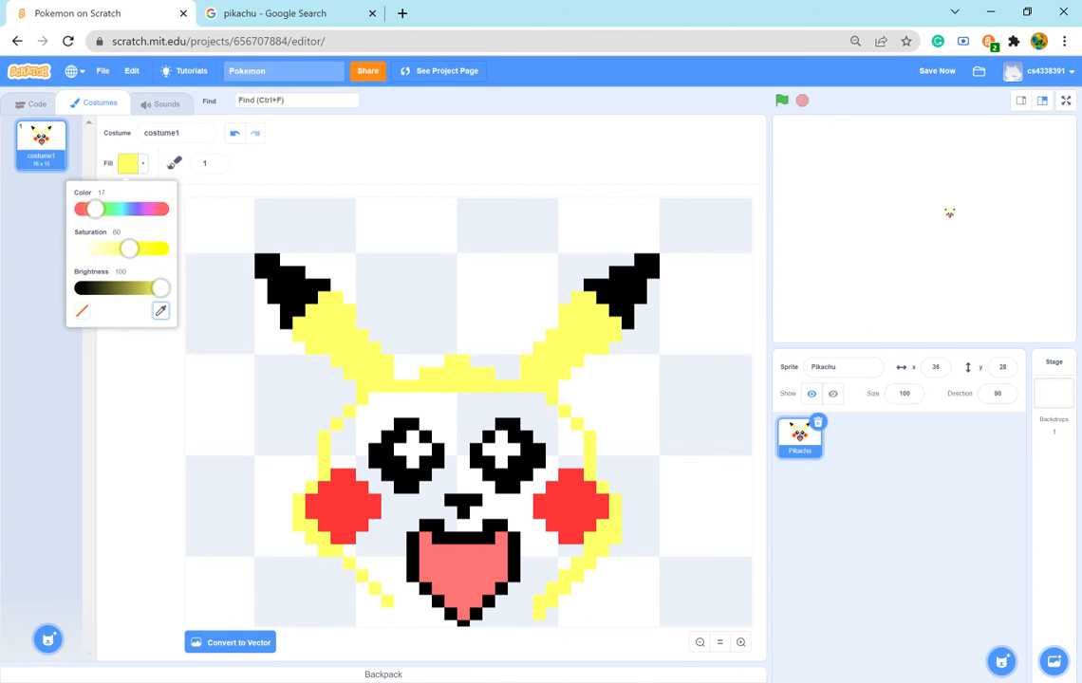
pyautogui.click(271, 278)
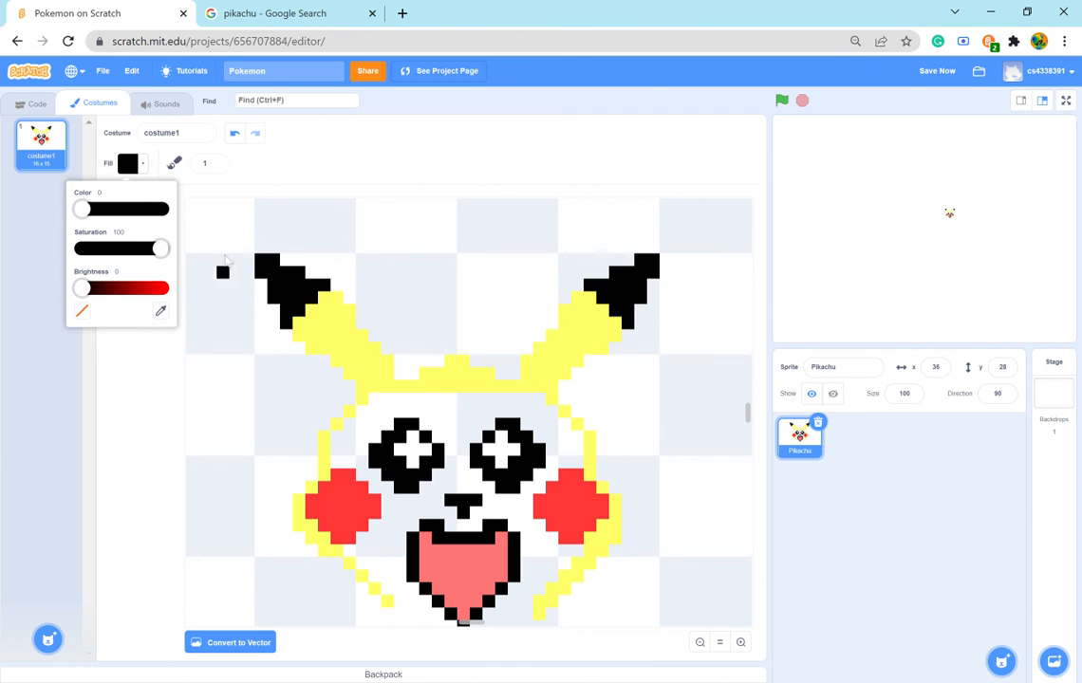
pyautogui.click(254, 155)
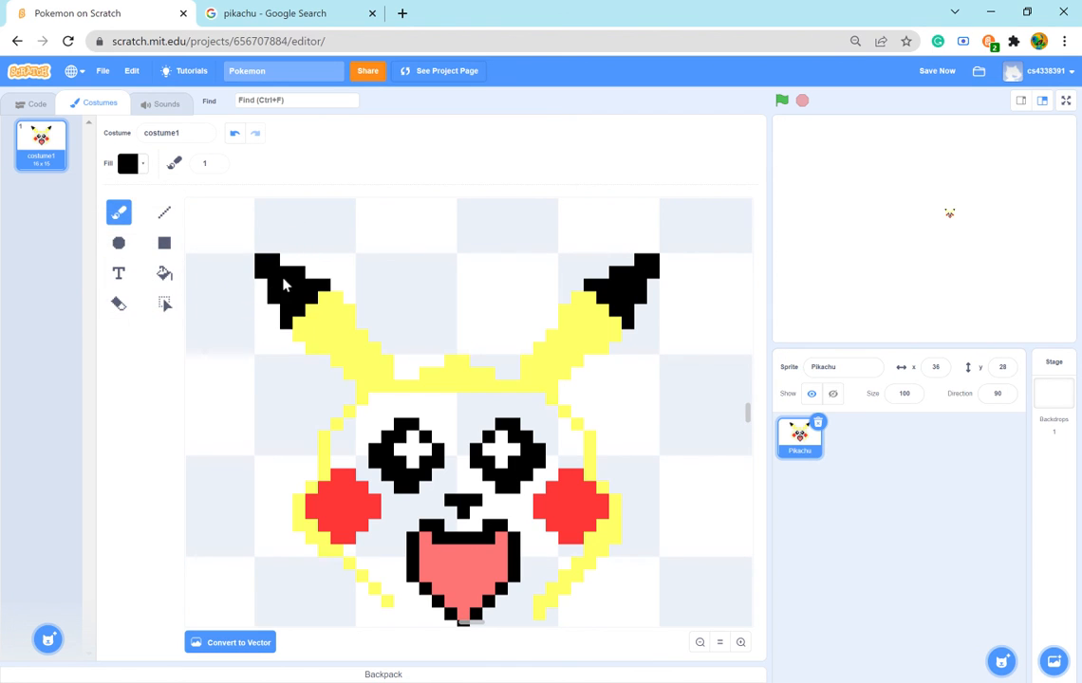
pyautogui.click(297, 336)
pyautogui.click(298, 349)
pyautogui.click(324, 362)
pyautogui.click(337, 373)
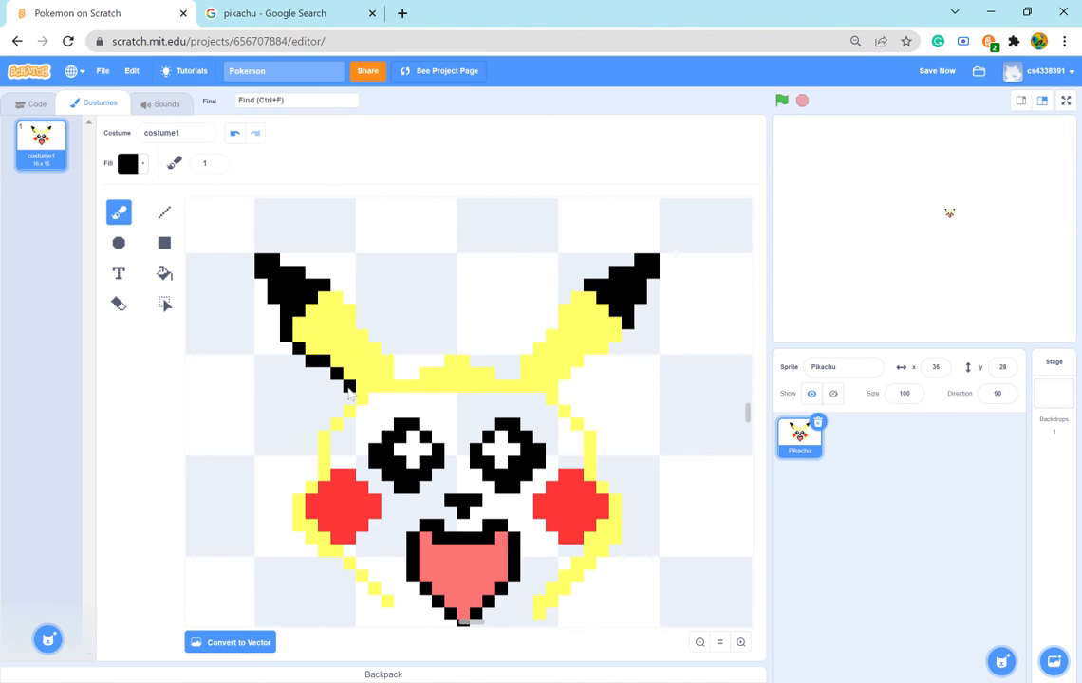
pyautogui.click(349, 386)
# - Paint a one-pixel black outline along the left ear's upper edge, from near the head up to the black tip
pyautogui.click(387, 349)
pyautogui.click(375, 336)
pyautogui.click(362, 322)
pyautogui.click(361, 310)
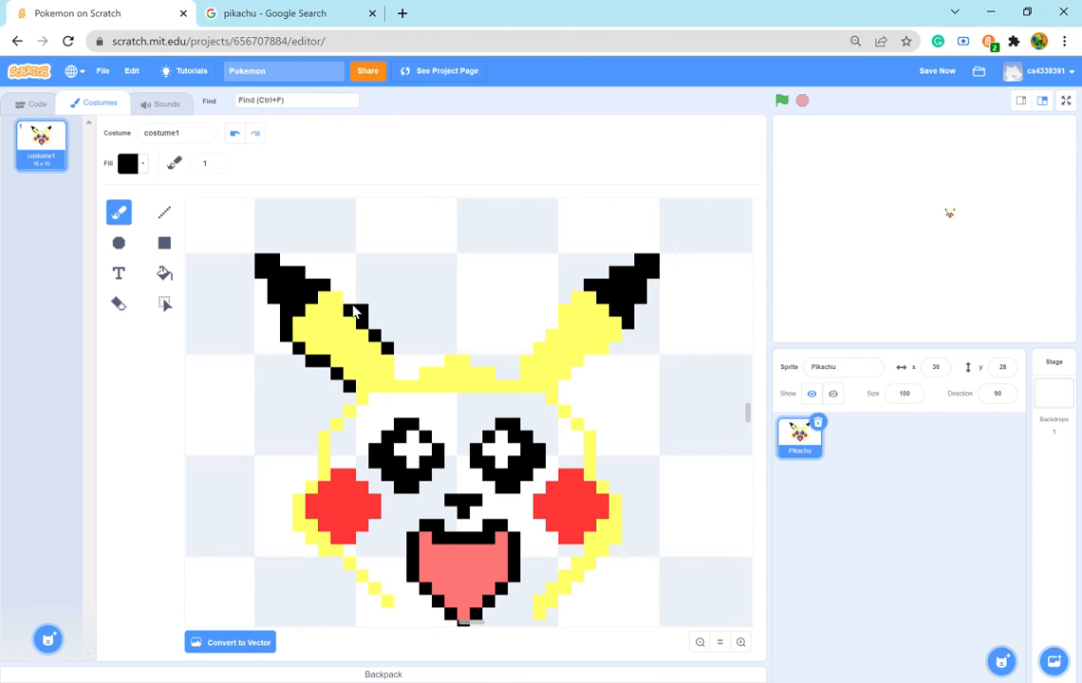
pyautogui.click(350, 298)
pyautogui.click(337, 285)
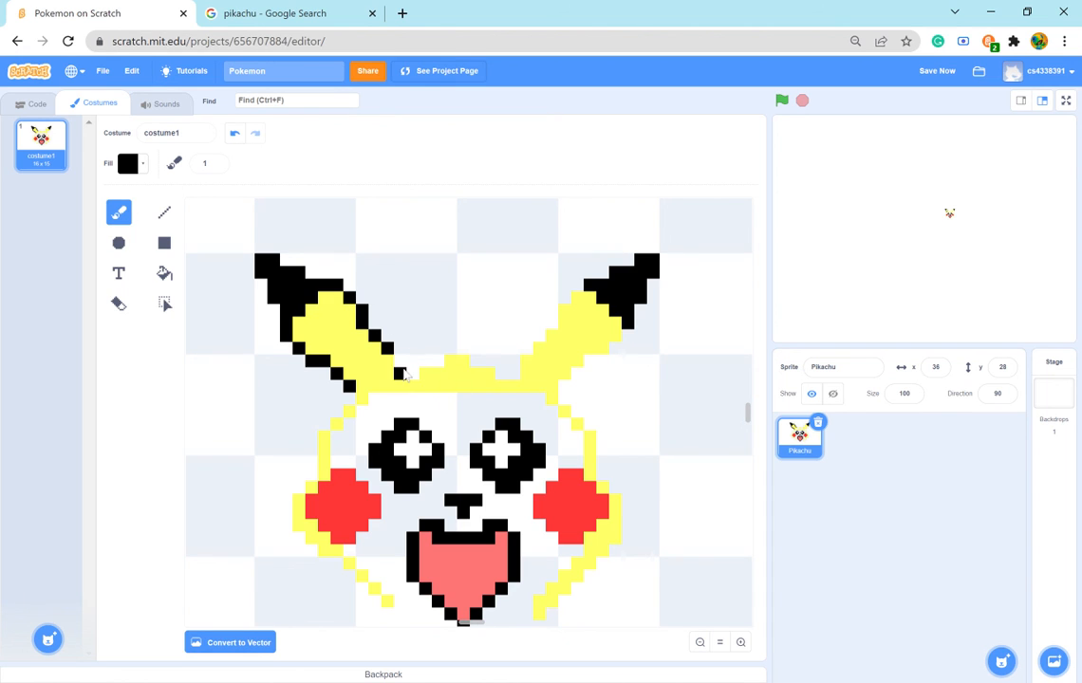
# - Paint the black outline along the top of the head between the ears, following the yellow bump in the middle
pyautogui.click(400, 362)
pyautogui.click(415, 377)
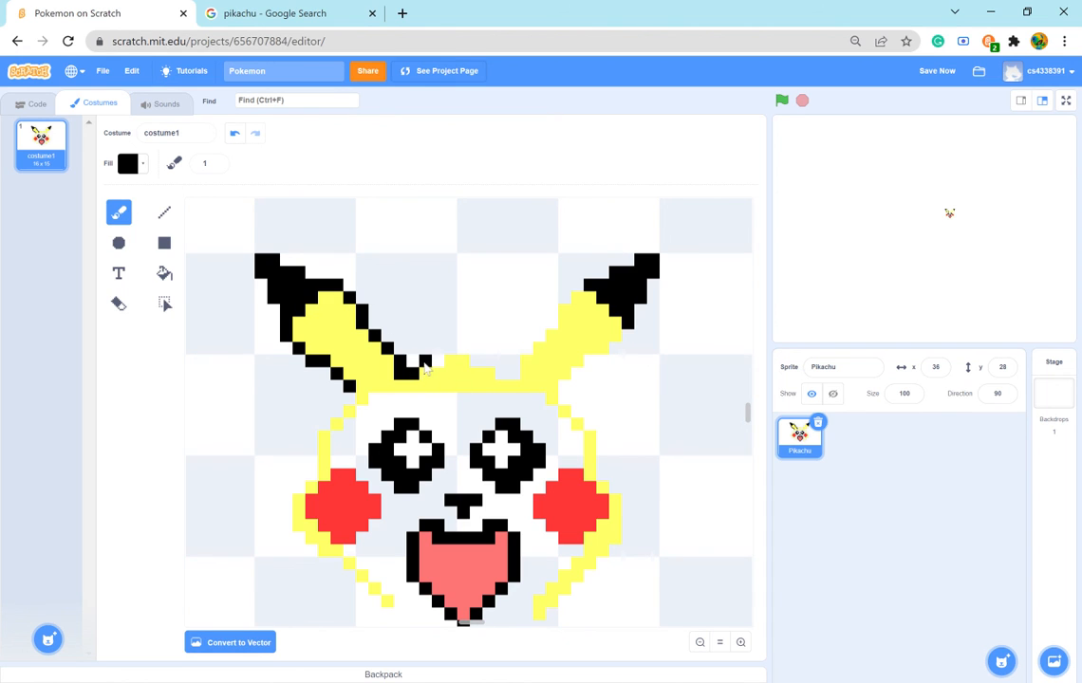
pyautogui.click(430, 367)
pyautogui.click(461, 350)
pyautogui.click(478, 364)
pyautogui.click(488, 366)
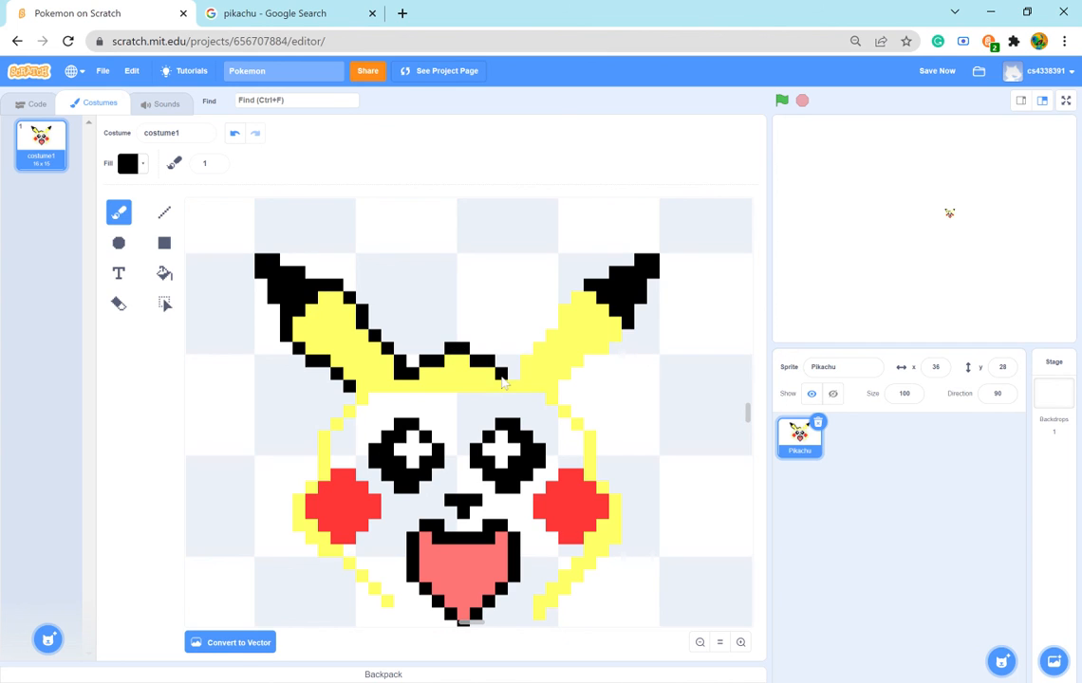
pyautogui.click(500, 376)
pyautogui.click(513, 375)
pyautogui.click(514, 364)
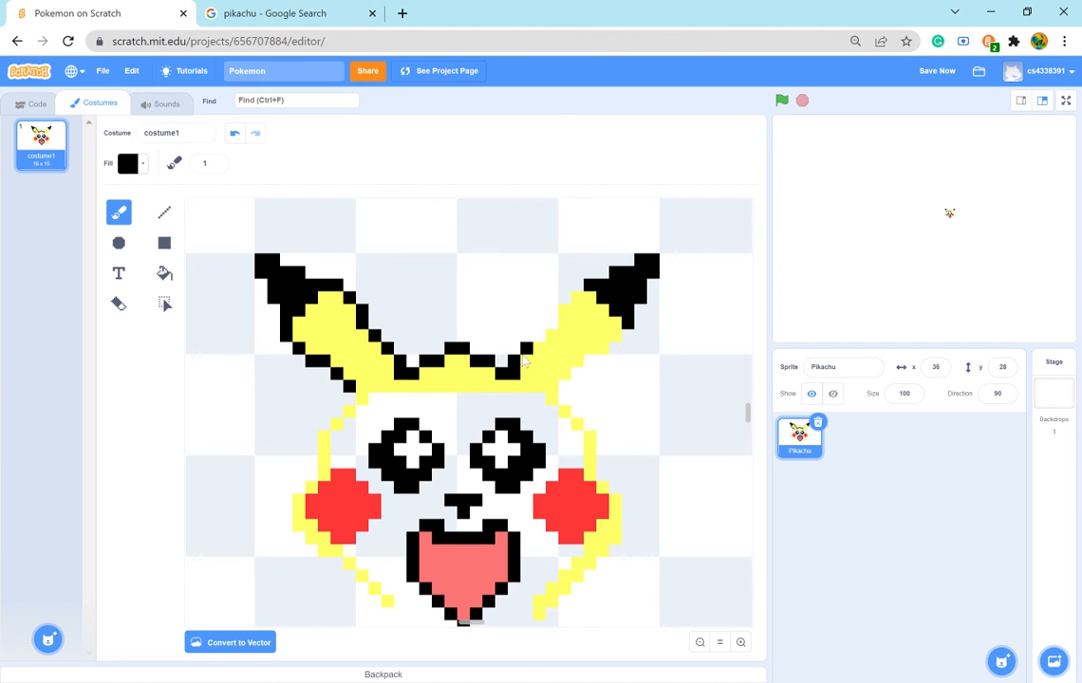
# - Paint a one-pixel stepped black outline along the right ear's upper edge up to the black tip, checking the reference image
pyautogui.click(526, 350)
pyautogui.click(539, 338)
pyautogui.click(280, 14)
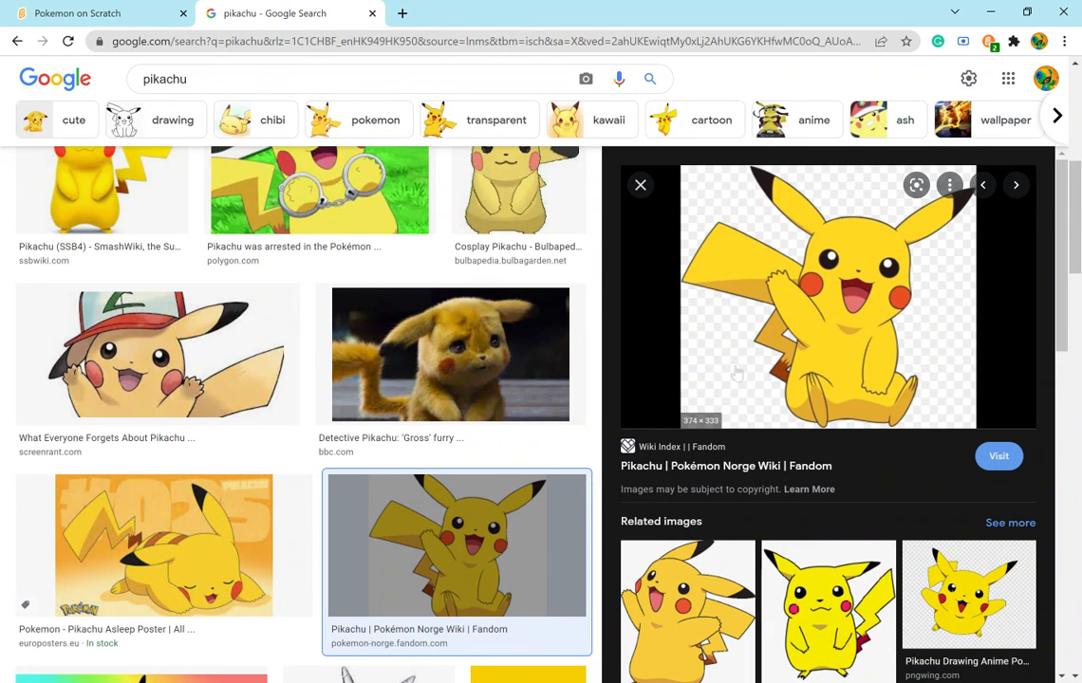
pyautogui.click(138, 12)
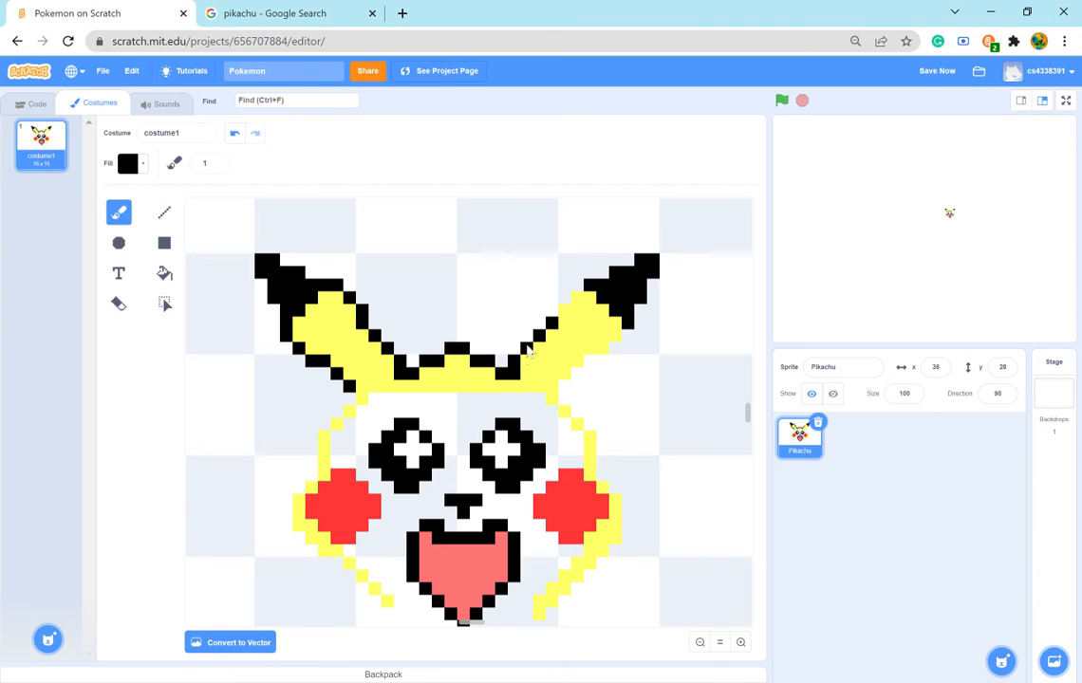
pyautogui.click(565, 312)
pyautogui.click(570, 299)
pyautogui.click(577, 286)
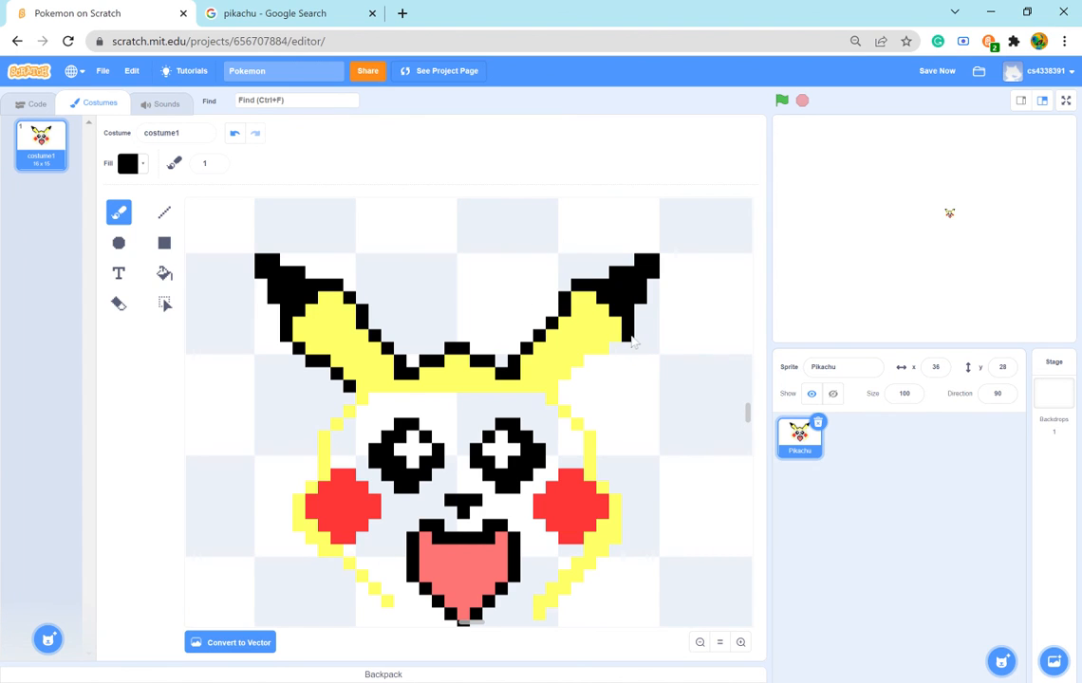
# - Paint the black outline along the right ear's lower edge to the head and down the upper right side of the face
pyautogui.click(629, 334)
pyautogui.click(619, 348)
pyautogui.click(606, 361)
pyautogui.click(593, 361)
pyautogui.click(580, 374)
pyautogui.click(568, 390)
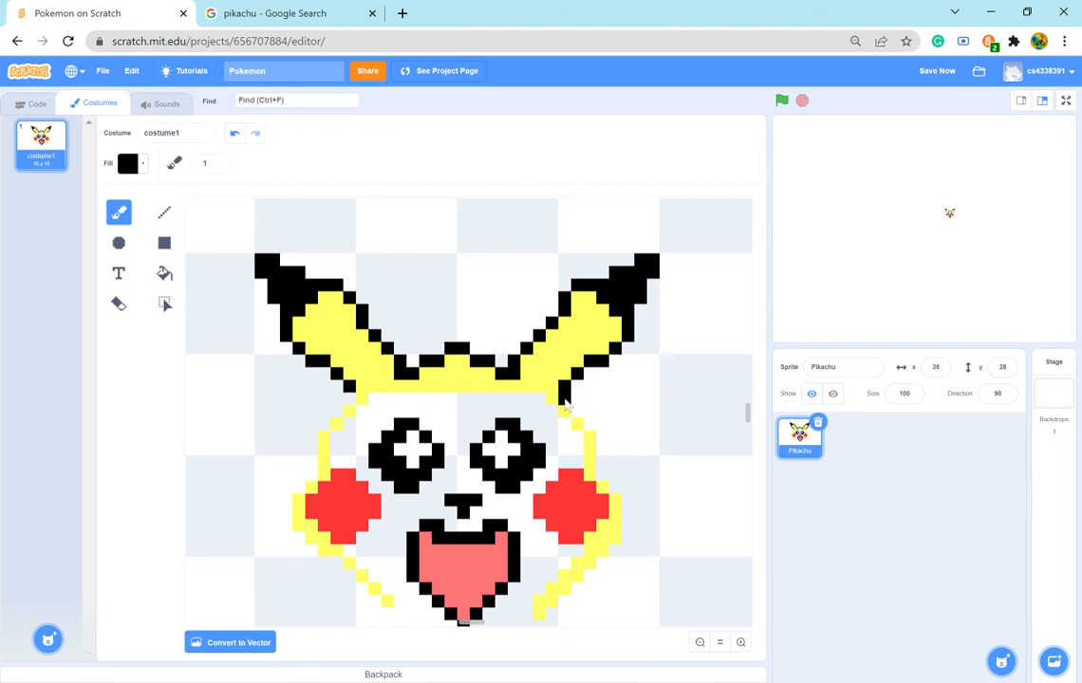
pyautogui.click(577, 412)
pyautogui.click(590, 424)
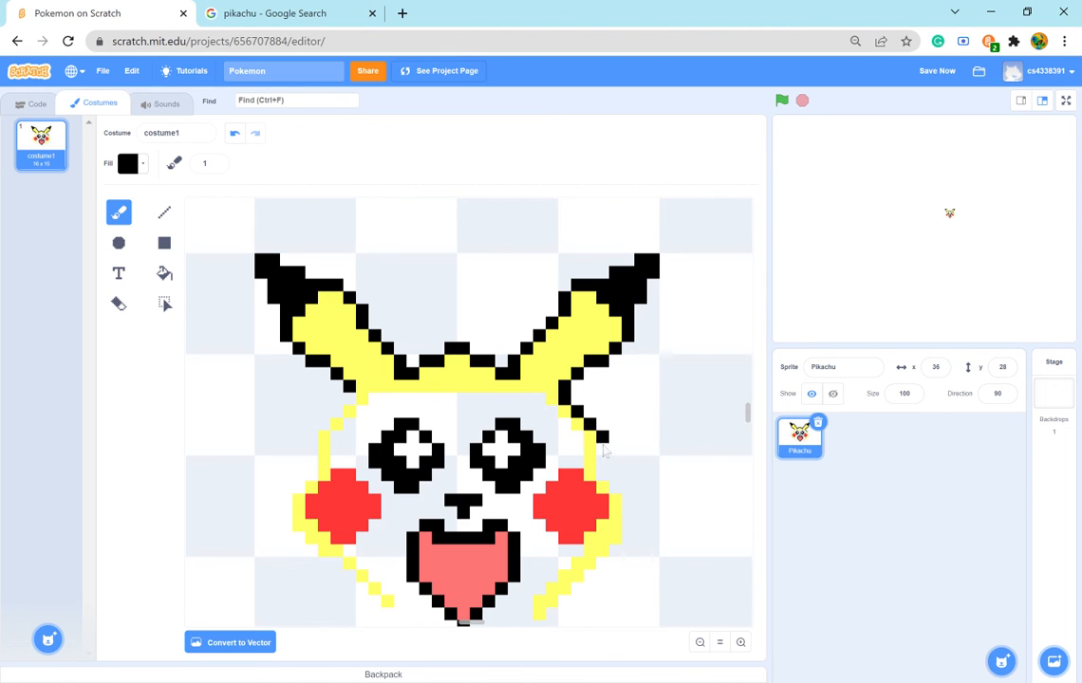
pyautogui.click(601, 455)
pyautogui.click(602, 475)
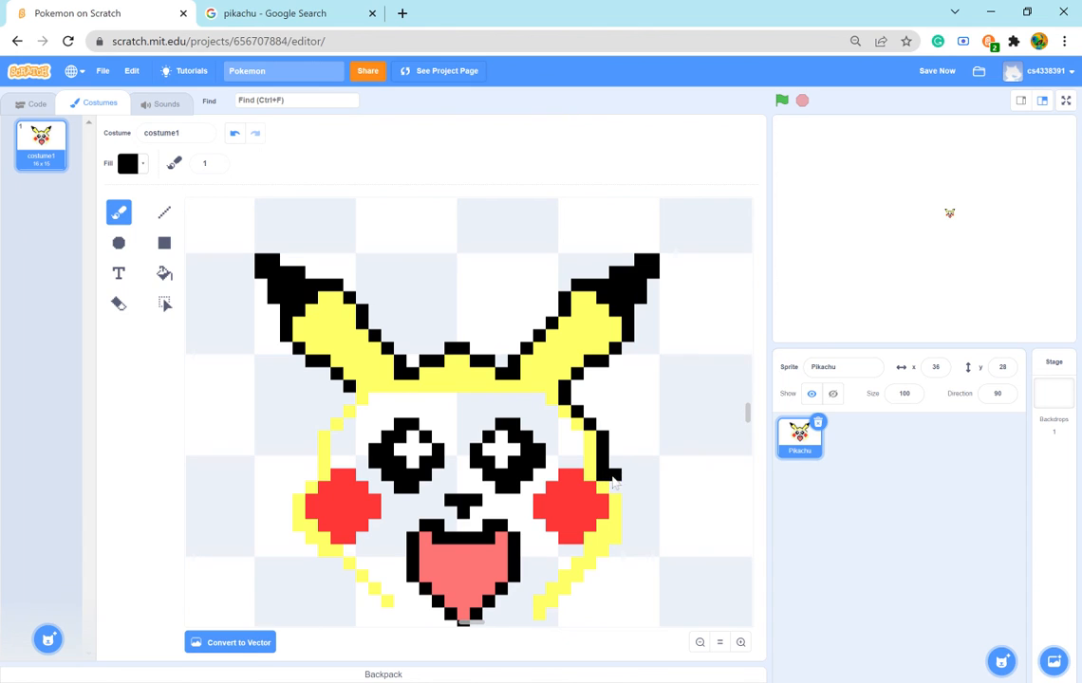
pyautogui.moveTo(626, 510); pyautogui.dragTo(616, 558)
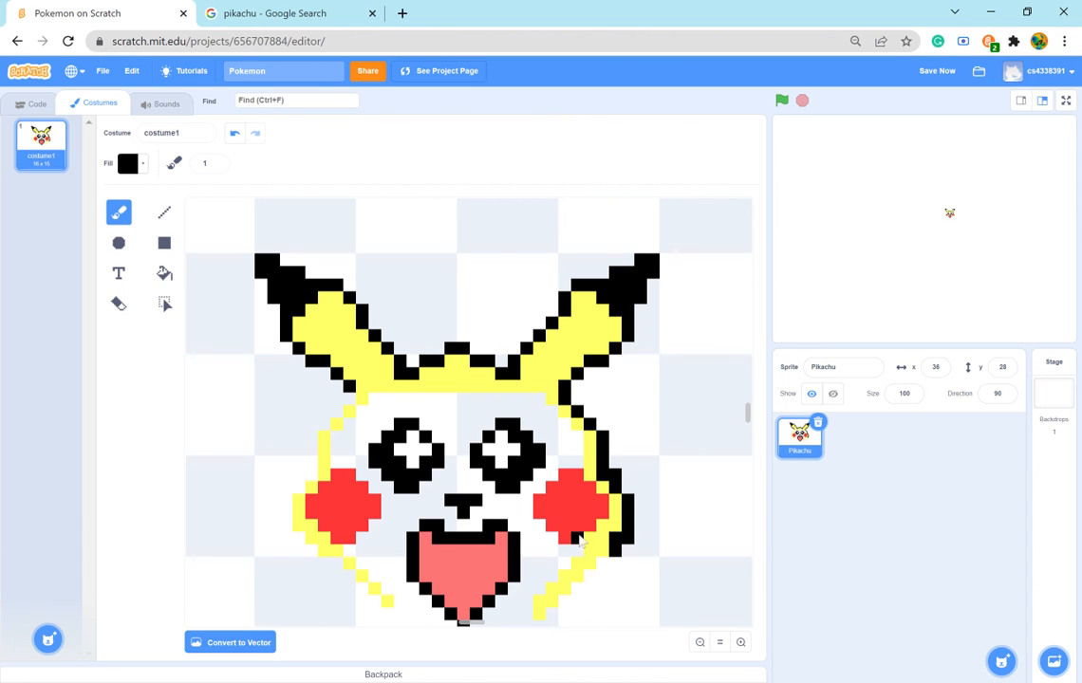
pyautogui.click(234, 134)
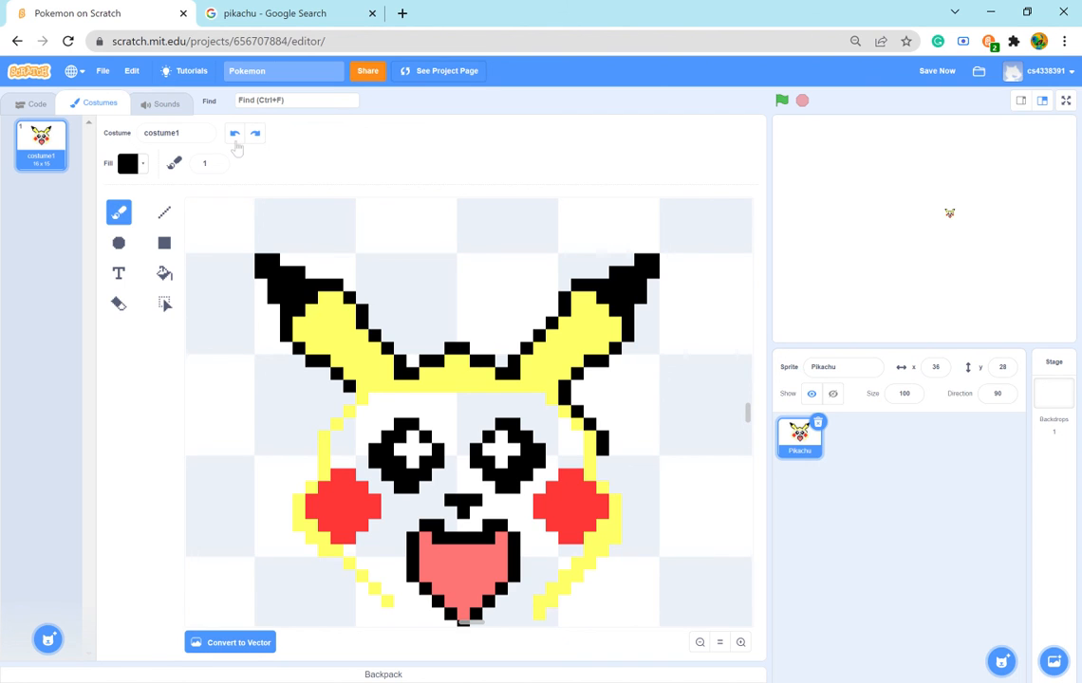
# - Paint the black outline around the right cheek to the lower end of the yellow edge, and along the whole left side of the face
pyautogui.moveTo(604, 465)
pyautogui.mouseDown()
pyautogui.moveTo(629, 517)
pyautogui.moveTo(612, 561)
pyautogui.mouseUp()
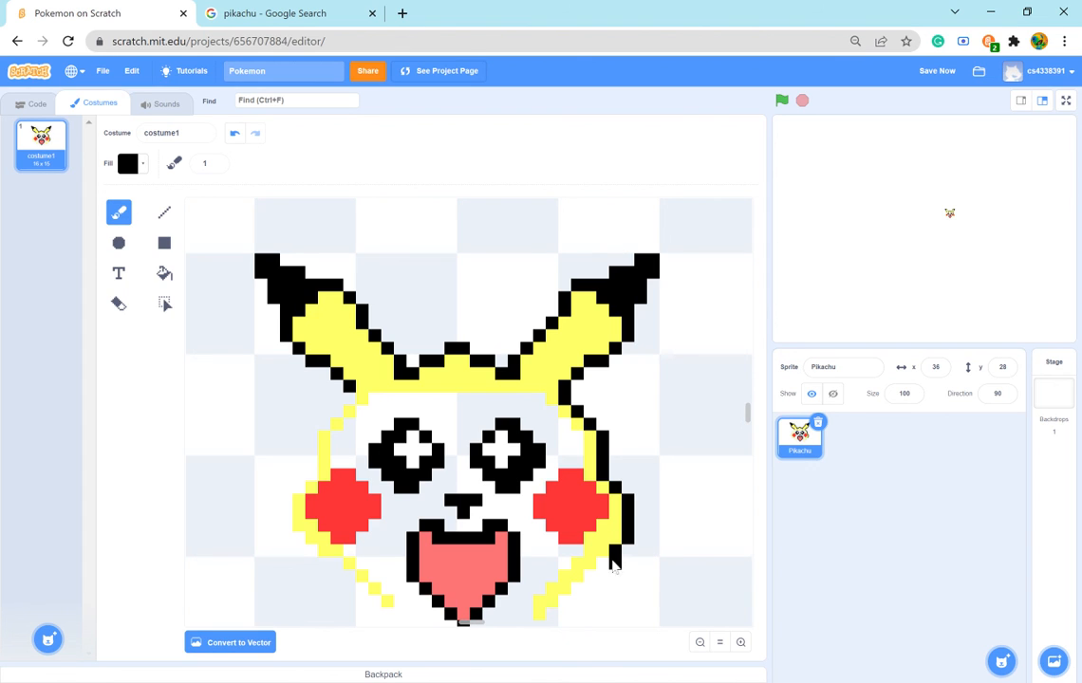
pyautogui.scroll(-2, 607, 560)
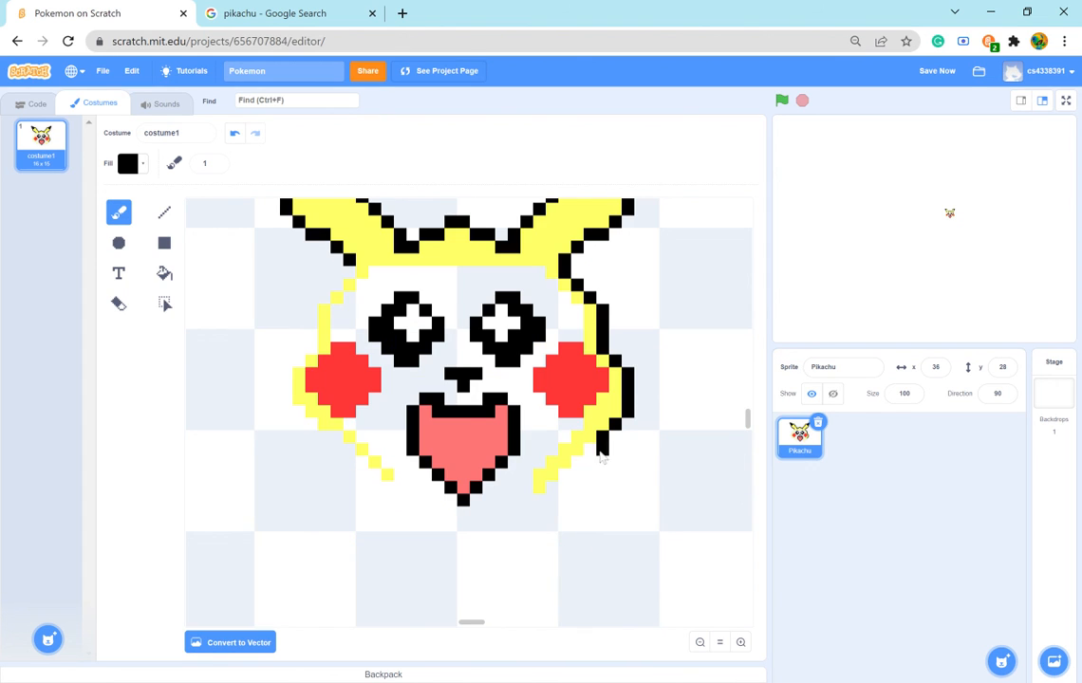
pyautogui.moveTo(600, 459); pyautogui.dragTo(552, 497)
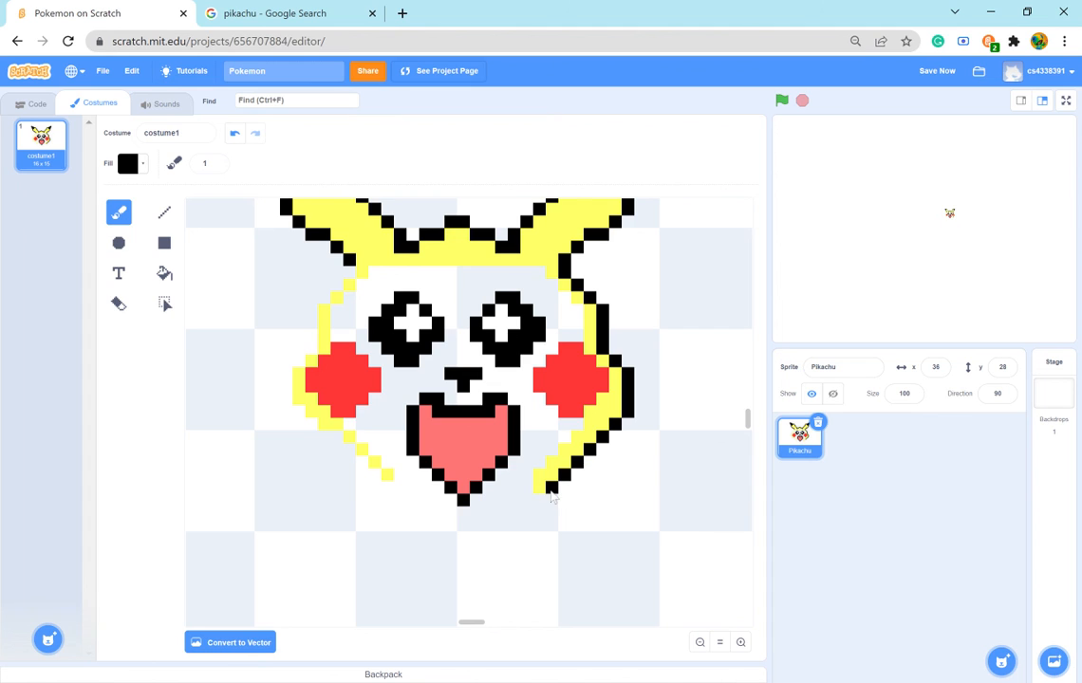
pyautogui.click(376, 477)
pyautogui.moveTo(376, 480)
pyautogui.mouseDown()
pyautogui.moveTo(285, 399)
pyautogui.moveTo(314, 311)
pyautogui.moveTo(341, 290)
pyautogui.mouseUp()
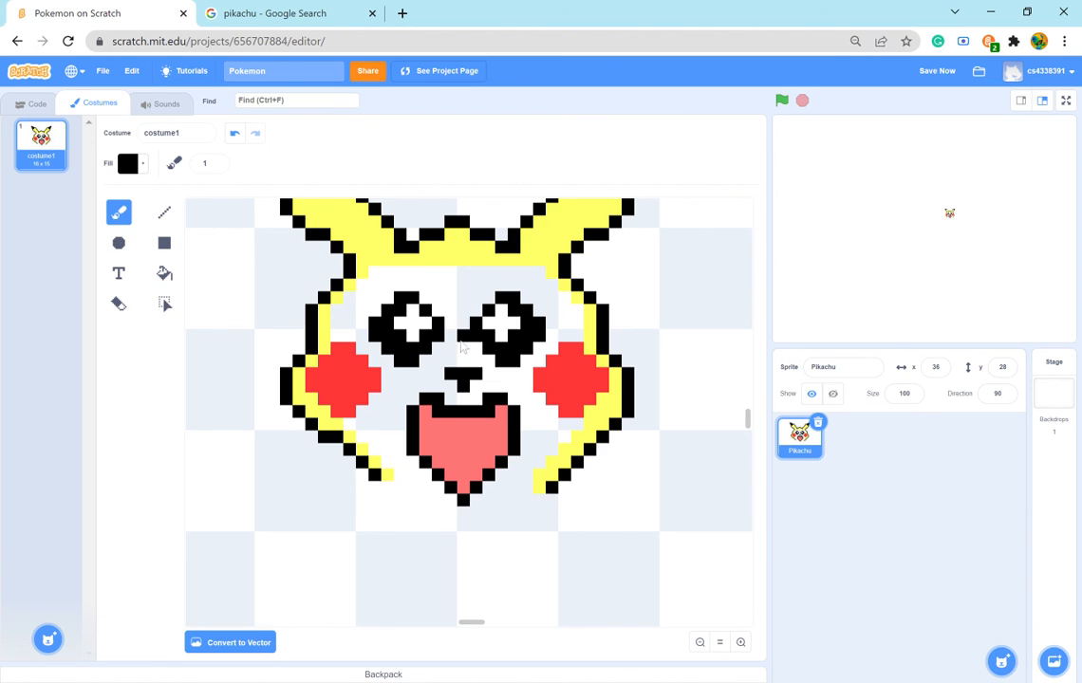
# - Sample the ear's yellow and paint one more row of it beneath the yellow forehead band
pyautogui.click(130, 161)
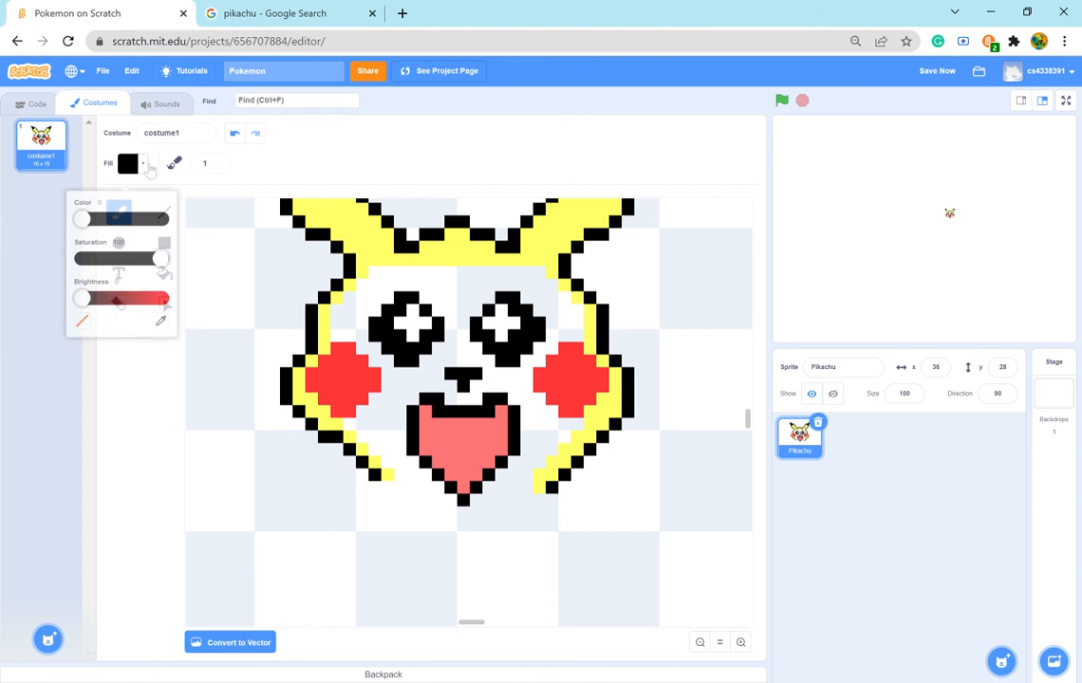
pyautogui.moveTo(81, 287); pyautogui.dragTo(180, 296)
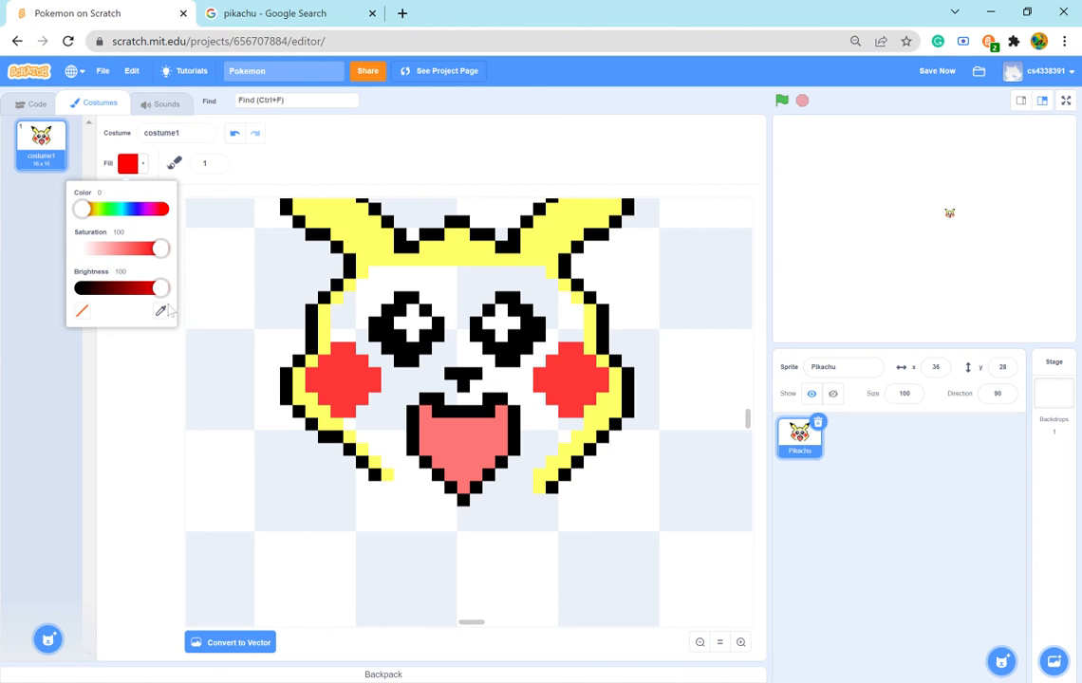
pyautogui.click(161, 310)
pyautogui.click(316, 216)
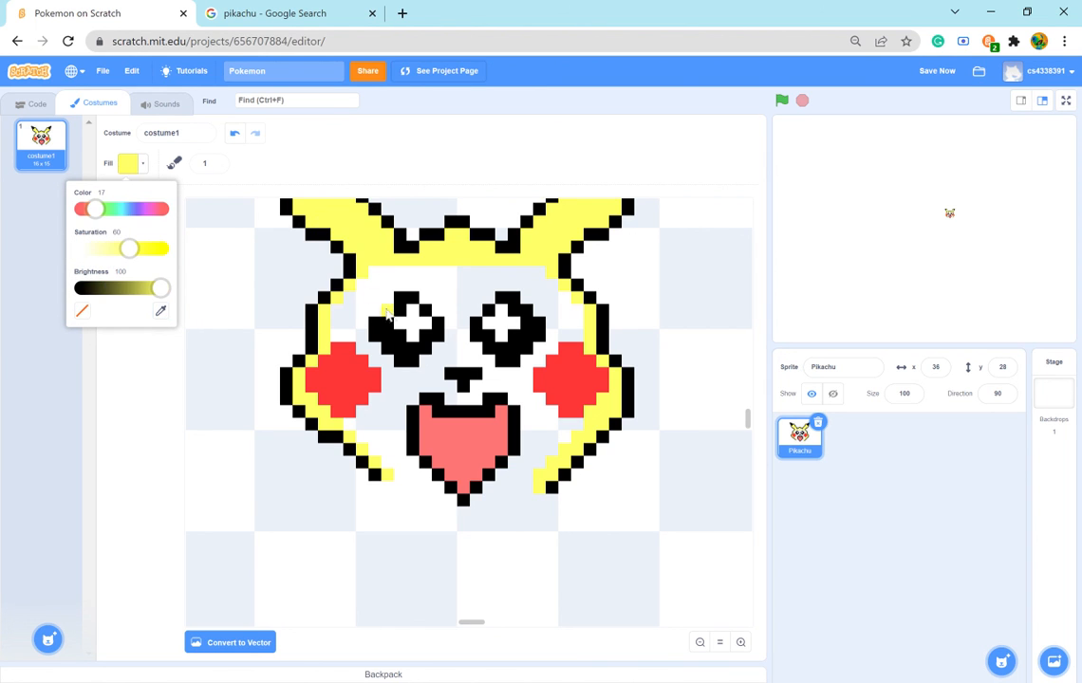
pyautogui.click(340, 249)
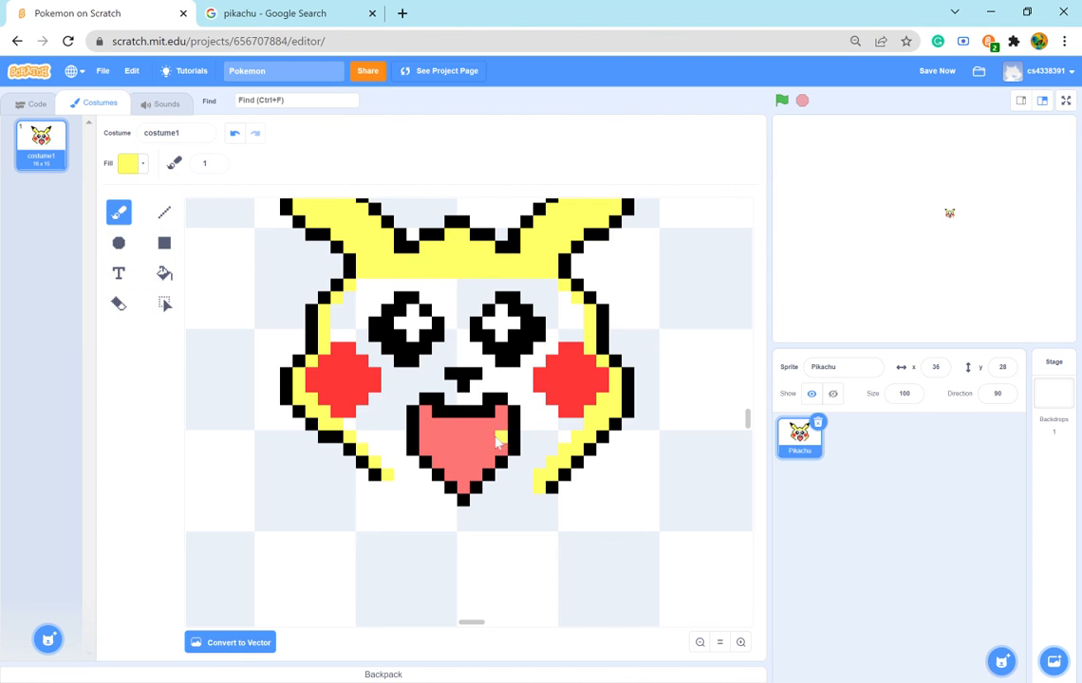
# - Paint a one-pixel yellow chin line below the mouth, joining the lower ends of the left and right face edges
pyautogui.click(361, 486)
pyautogui.hotkey('ctrl', 'z')
pyautogui.click(397, 487)
pyautogui.click(413, 501)
pyautogui.click(427, 512)
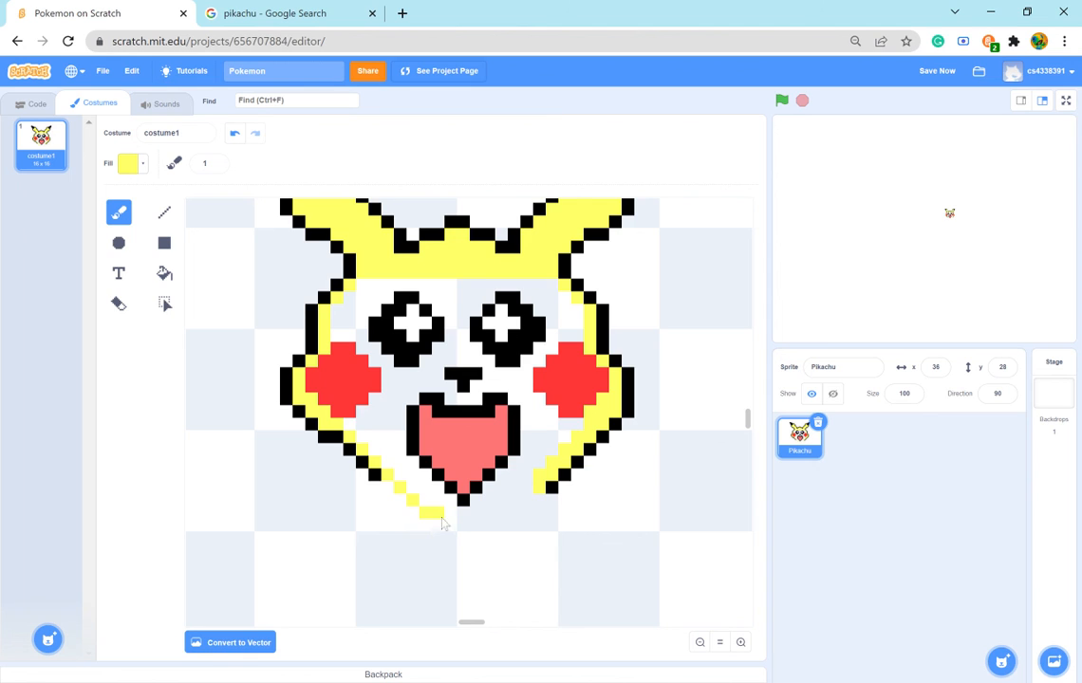
pyautogui.click(441, 516)
pyautogui.click(450, 517)
pyautogui.click(484, 513)
pyautogui.click(494, 513)
pyautogui.click(505, 512)
pyautogui.click(517, 504)
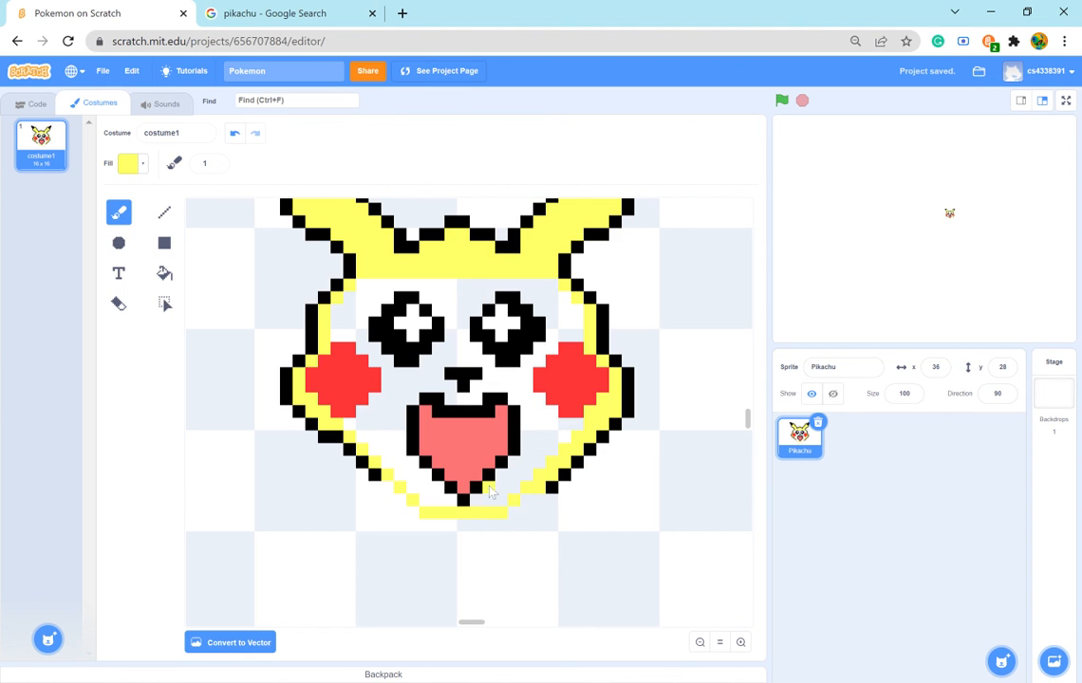
# - Fill the face's interior with yellow and trim the chin to a flat bottom edge level with the mouth's tip
pyautogui.click(164, 274)
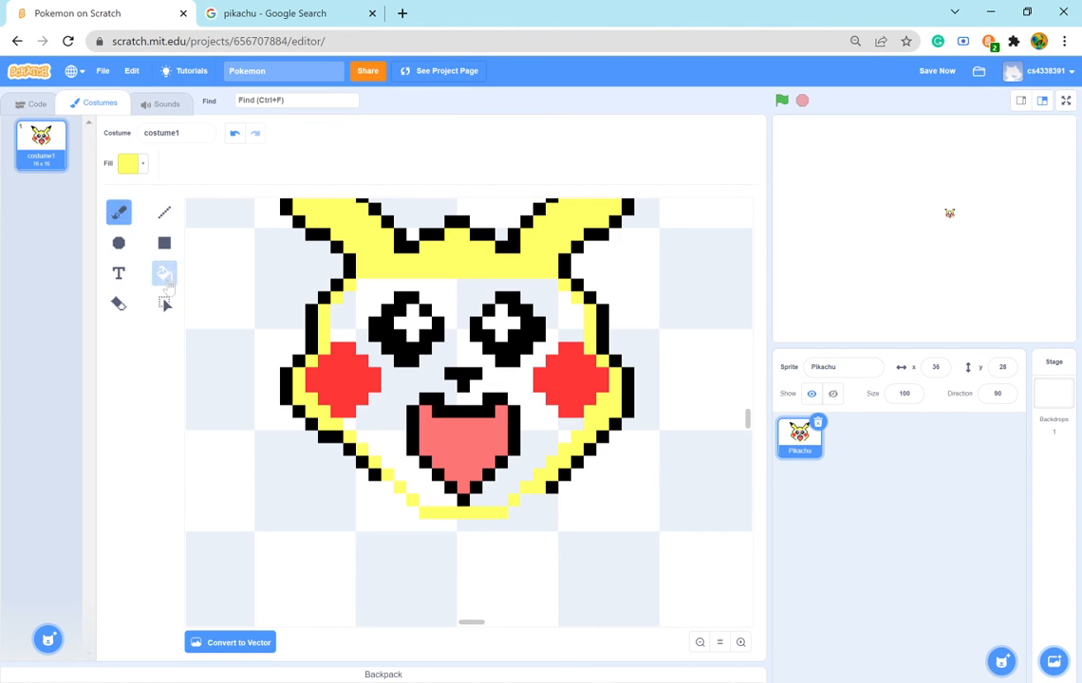
pyautogui.click(357, 324)
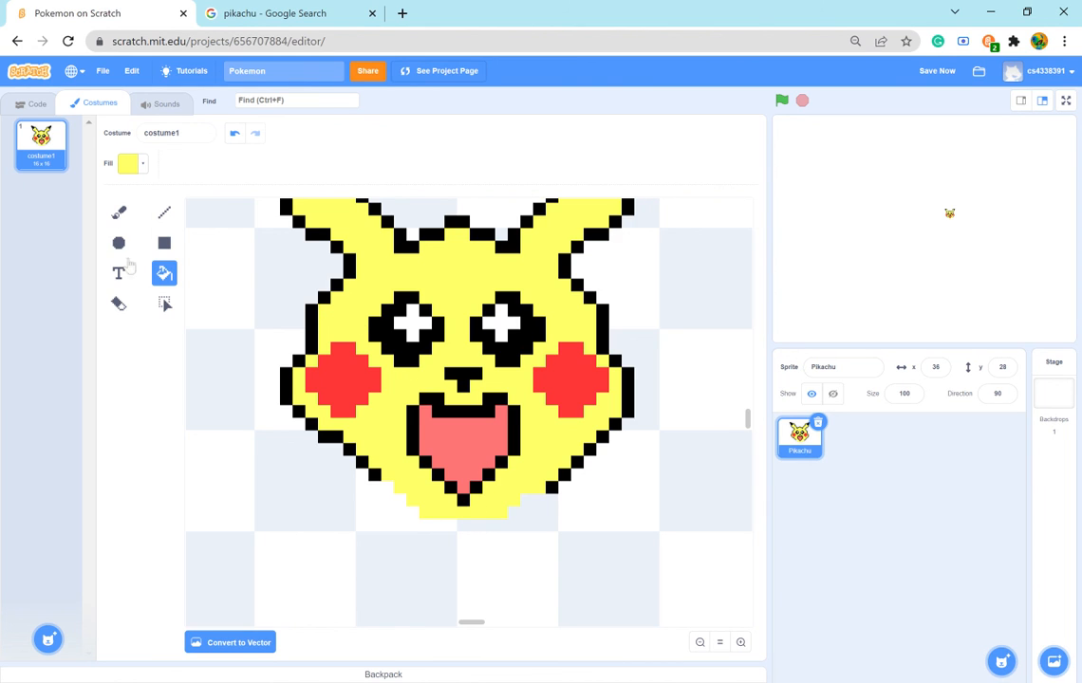
pyautogui.click(119, 304)
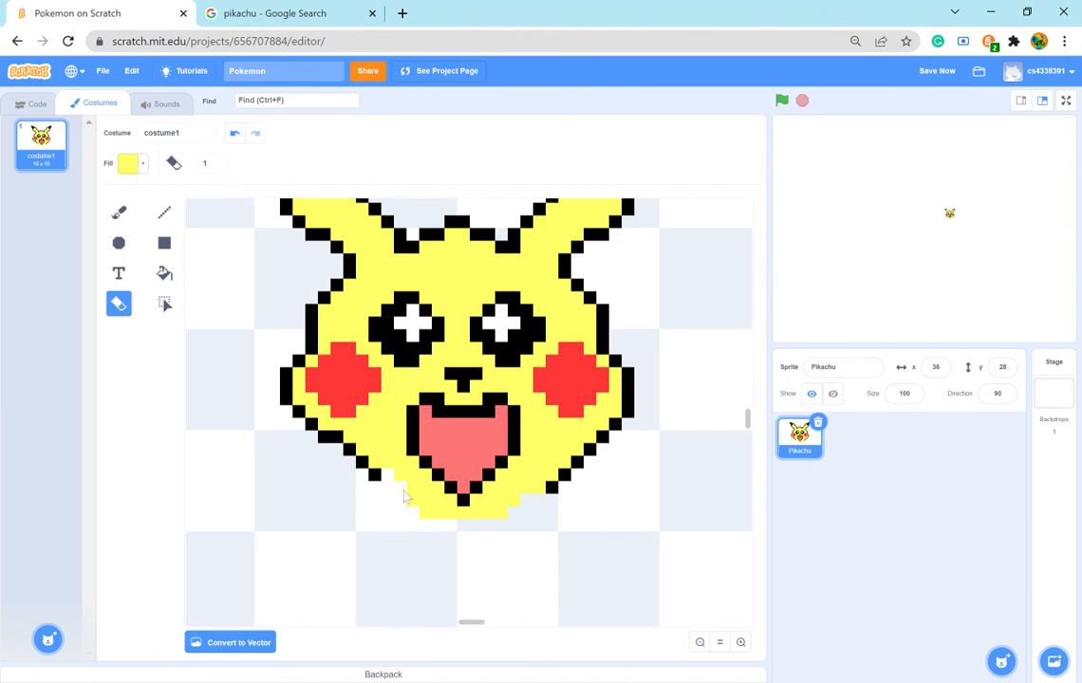
pyautogui.moveTo(414, 510)
pyautogui.mouseDown()
pyautogui.moveTo(470, 525)
pyautogui.moveTo(508, 521)
pyautogui.mouseUp()
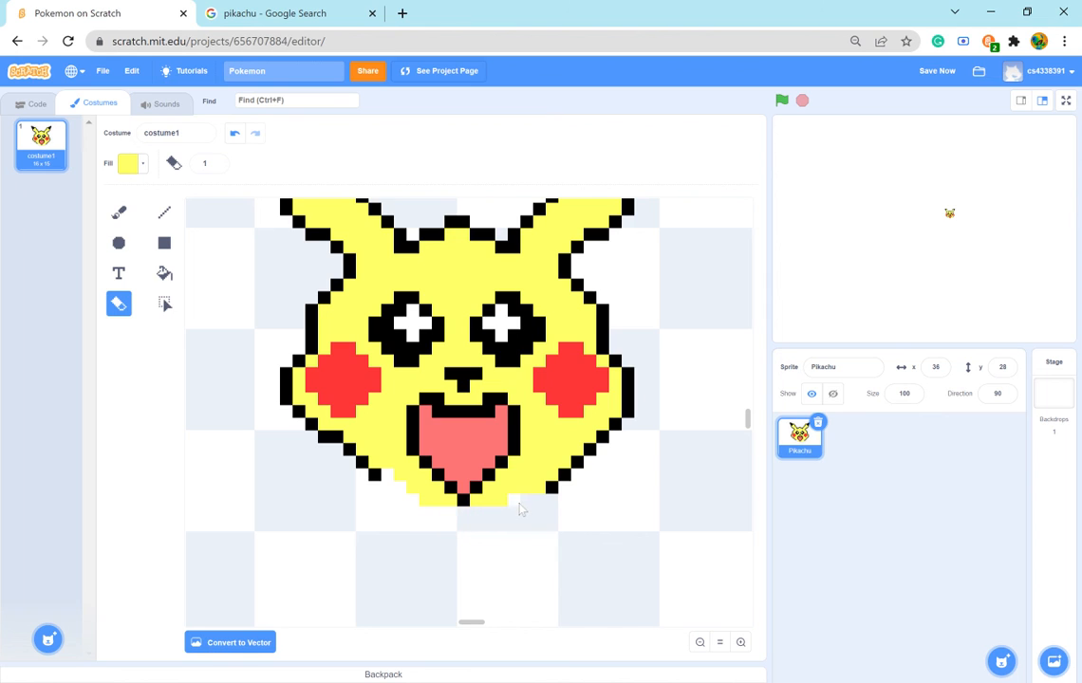
pyautogui.moveTo(533, 493); pyautogui.dragTo(516, 493)
pyautogui.click(119, 211)
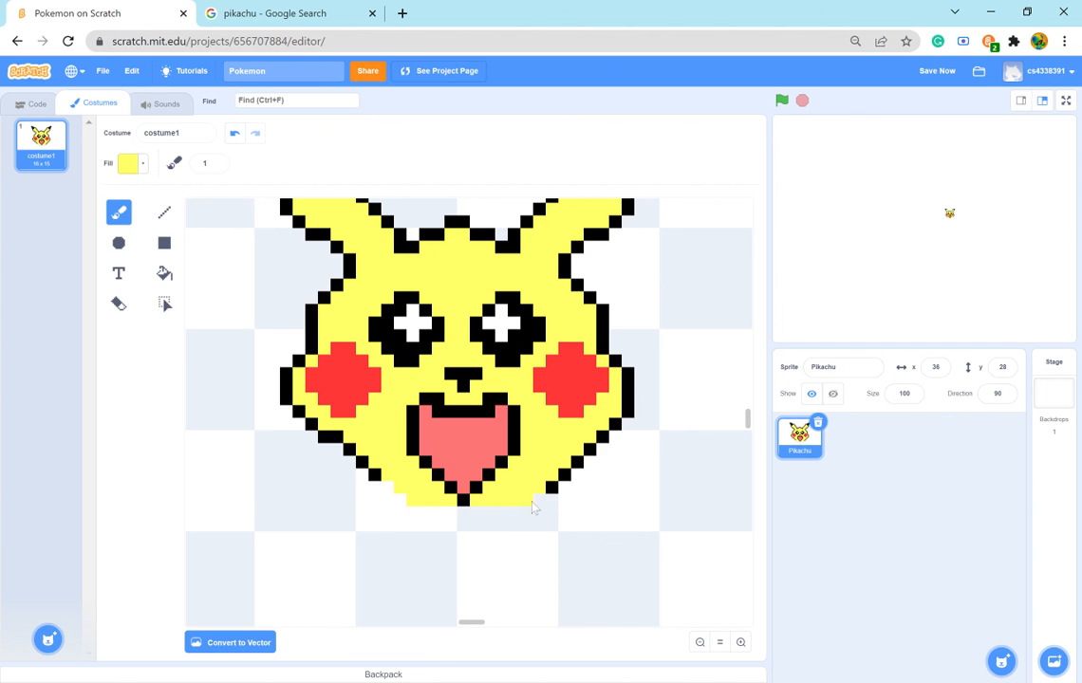
# - Examine the coloured Pikachu head as a whole and close up at several zoom levels
pyautogui.scroll(3, 313, 465)
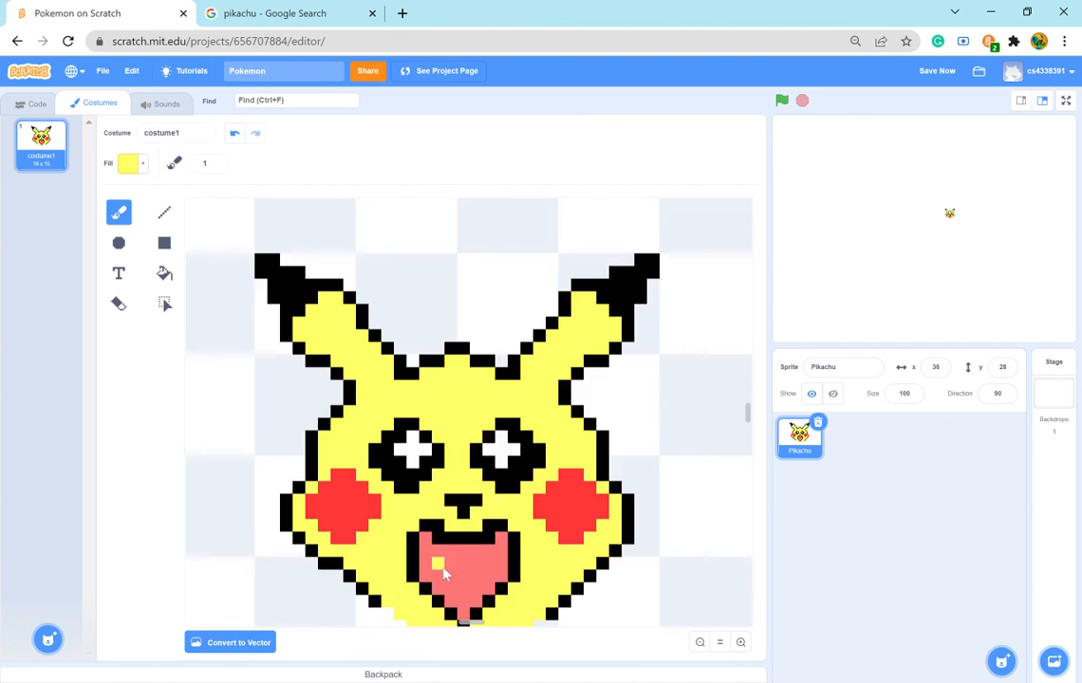
pyautogui.scroll(-3, 510, 505)
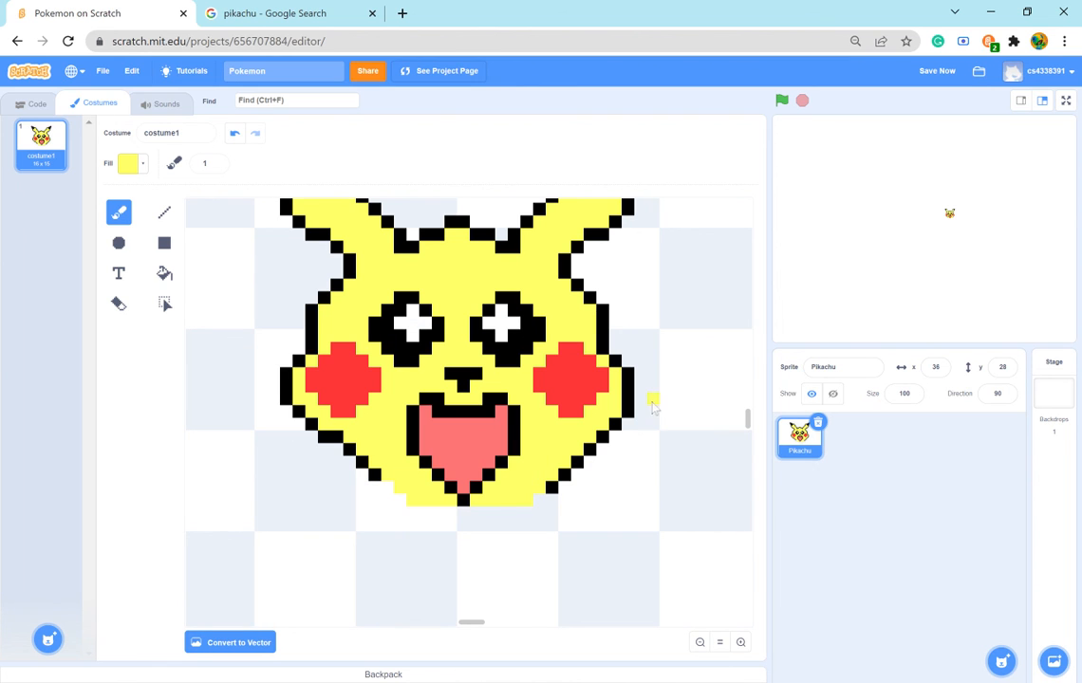
pyautogui.click(699, 642)
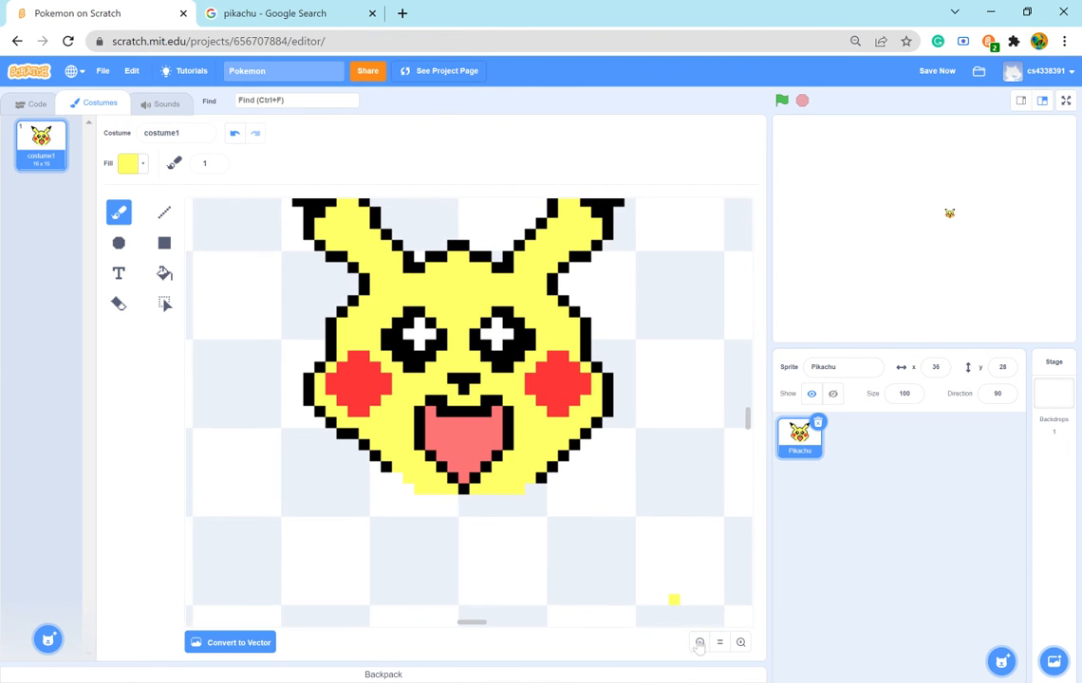
pyautogui.click(700, 644)
pyautogui.click(699, 643)
pyautogui.click(700, 643)
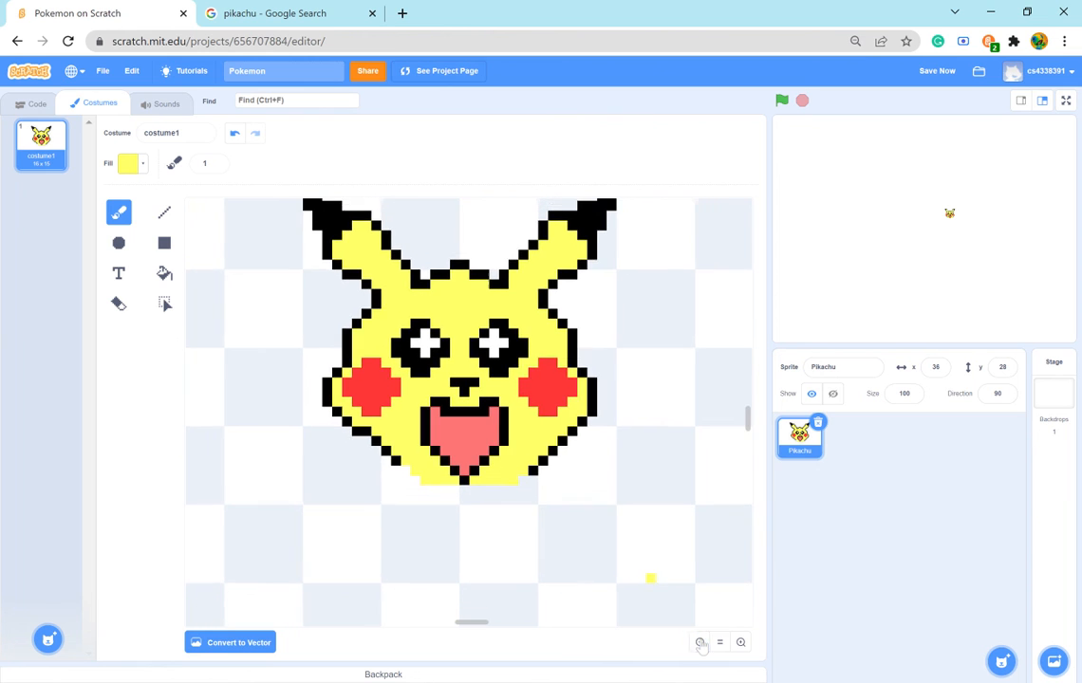
pyautogui.click(699, 643)
pyautogui.click(700, 643)
pyautogui.click(699, 644)
pyautogui.click(699, 644)
pyautogui.click(699, 644)
pyautogui.click(699, 644)
pyautogui.click(699, 644)
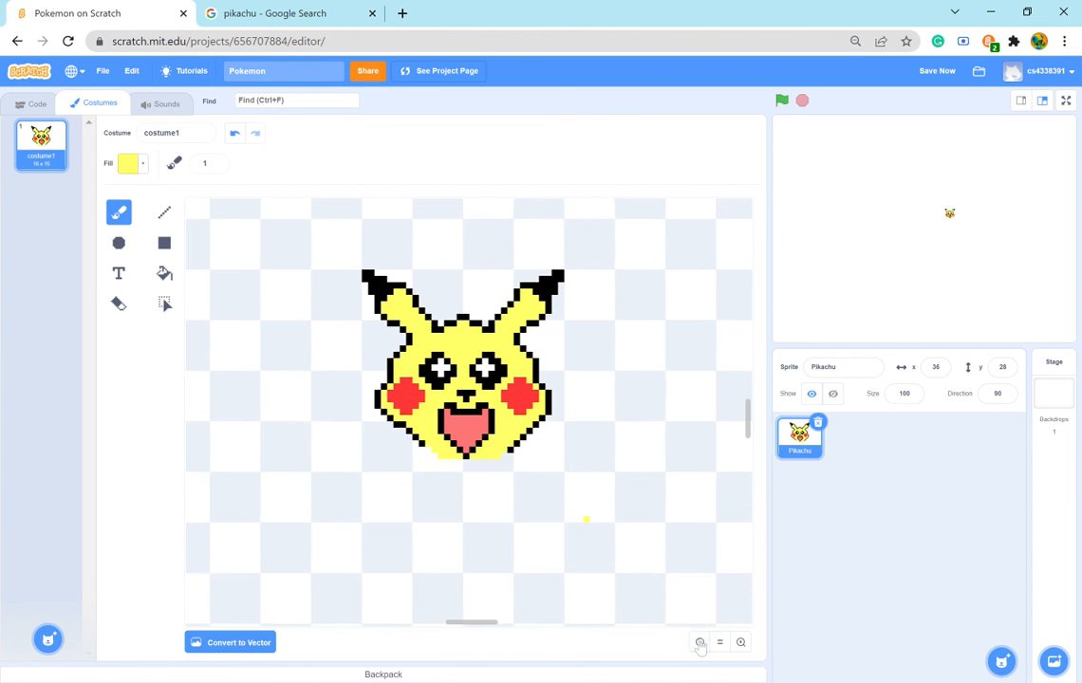
pyautogui.click(699, 643)
pyautogui.click(699, 643)
pyautogui.click(699, 643)
pyautogui.click(699, 643)
pyautogui.click(699, 643)
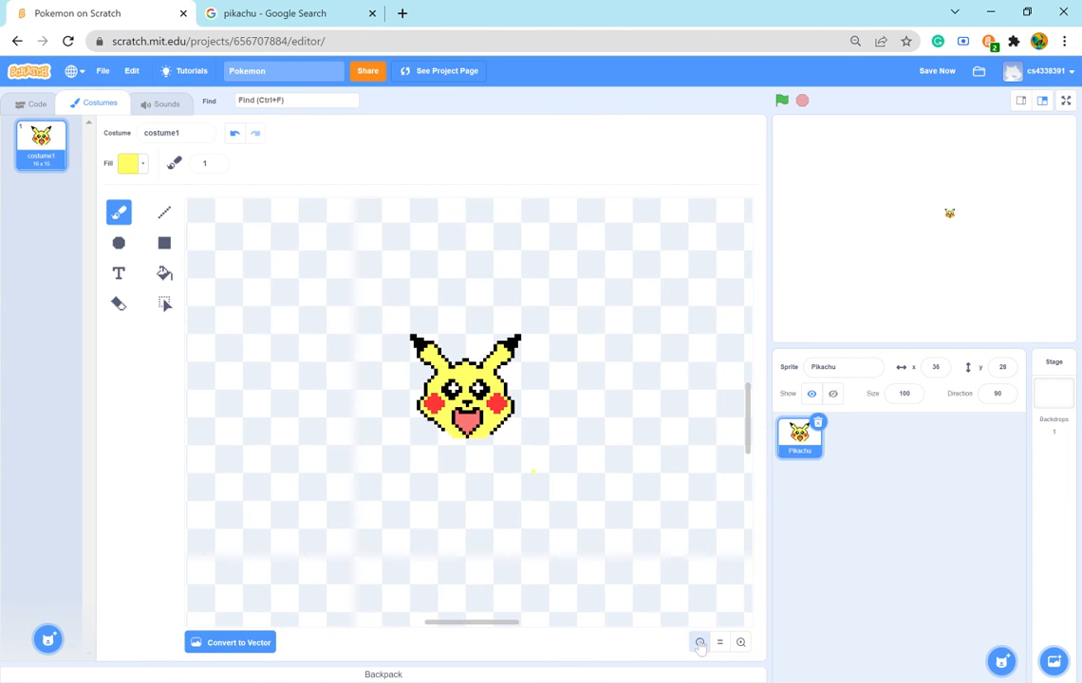
pyautogui.click(700, 643)
pyautogui.click(740, 642)
pyautogui.click(740, 643)
pyautogui.click(740, 642)
pyautogui.click(741, 643)
pyautogui.click(741, 642)
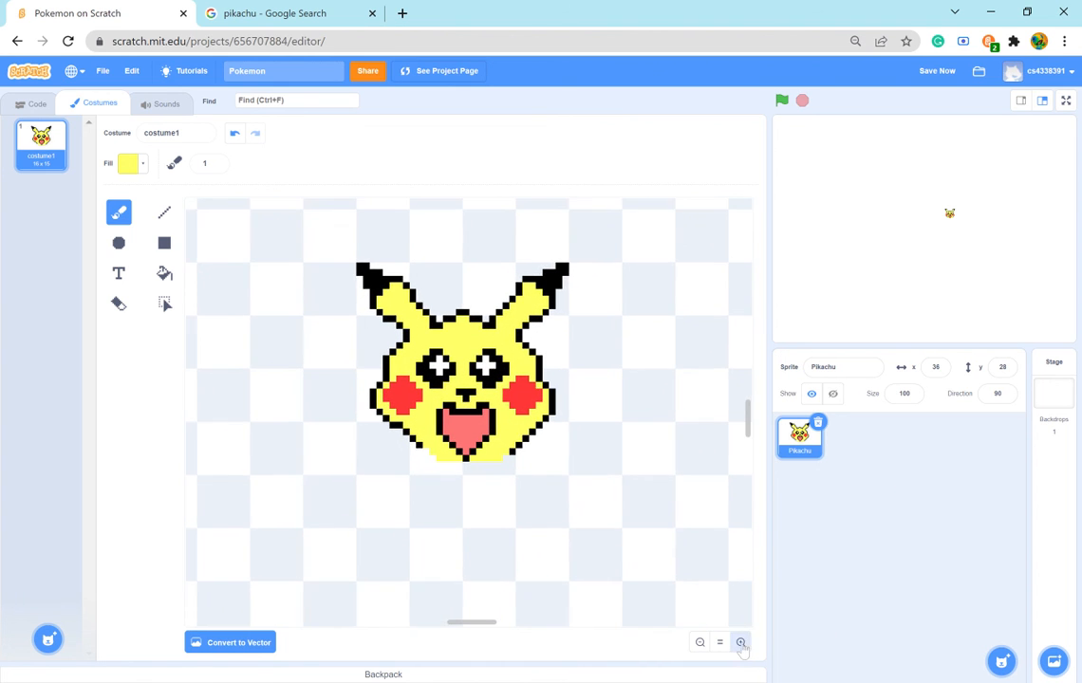
pyautogui.click(741, 643)
pyautogui.click(741, 643)
pyautogui.click(741, 642)
pyautogui.click(741, 643)
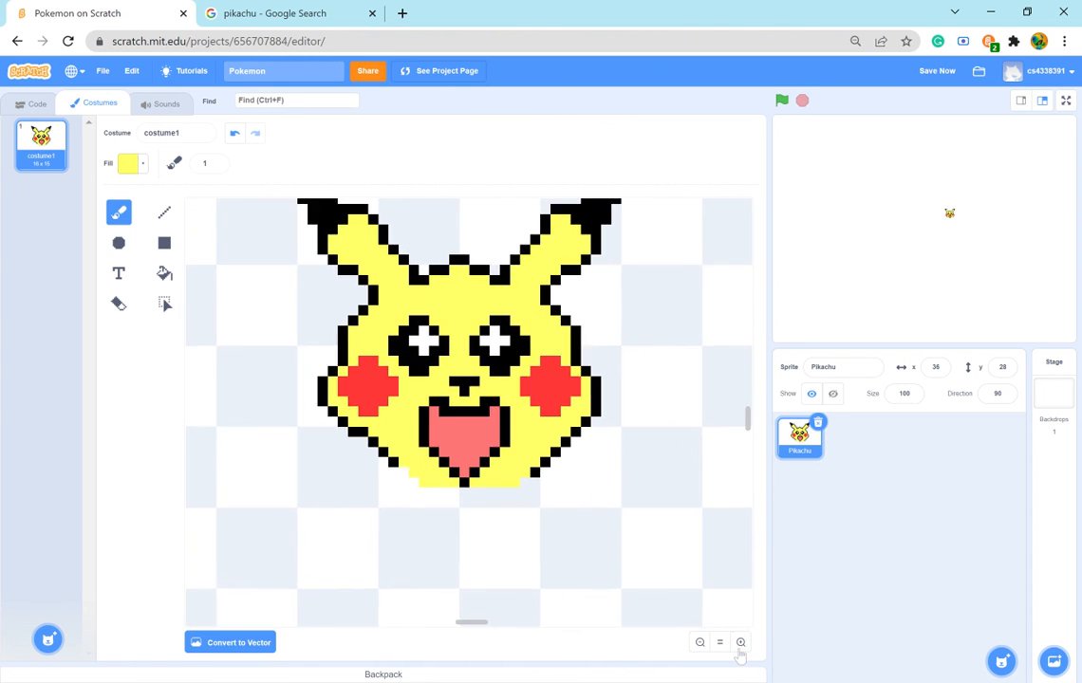
pyautogui.click(742, 642)
pyautogui.click(741, 643)
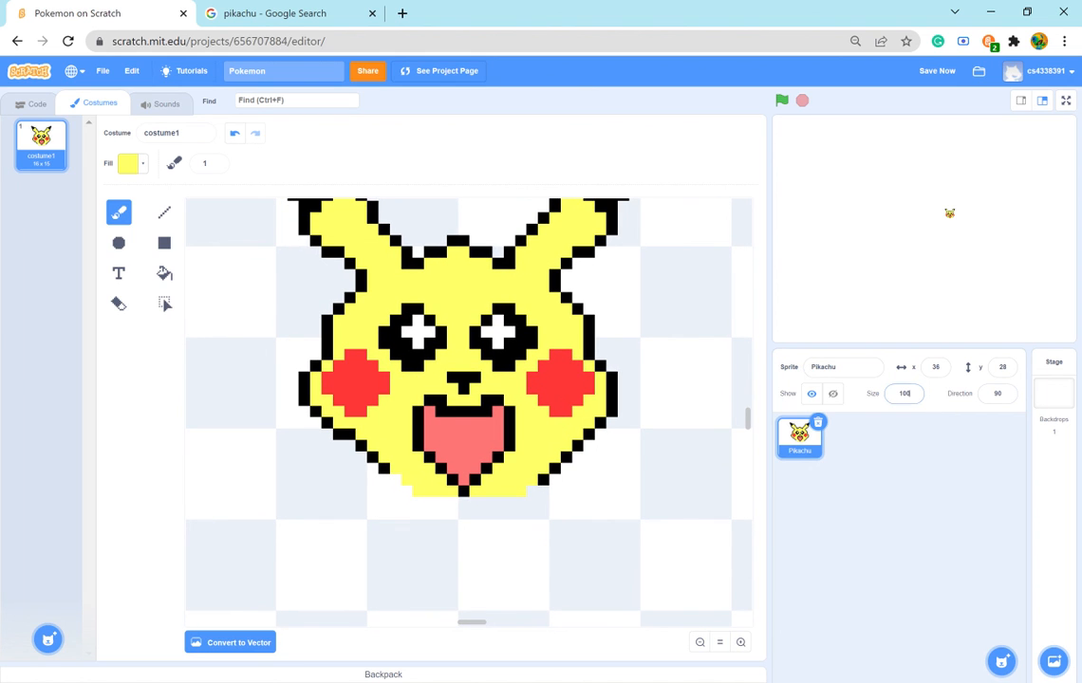
# - Set the Pikachu sprite's size to 1000 and move it to the upper middle of the stage
pyautogui.click(904, 393)
pyautogui.click(914, 408)
pyautogui.moveTo(913, 395); pyautogui.dragTo(871, 415)
pyautogui.write('0')
pyautogui.press('Return')
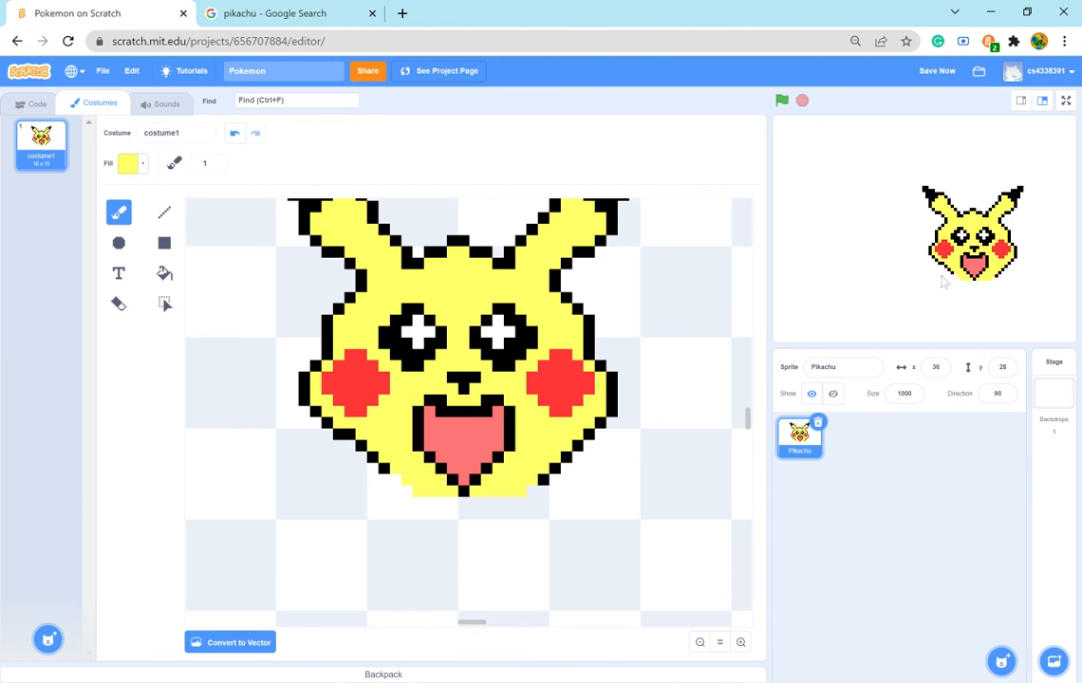
pyautogui.moveTo(968, 259); pyautogui.dragTo(936, 214)
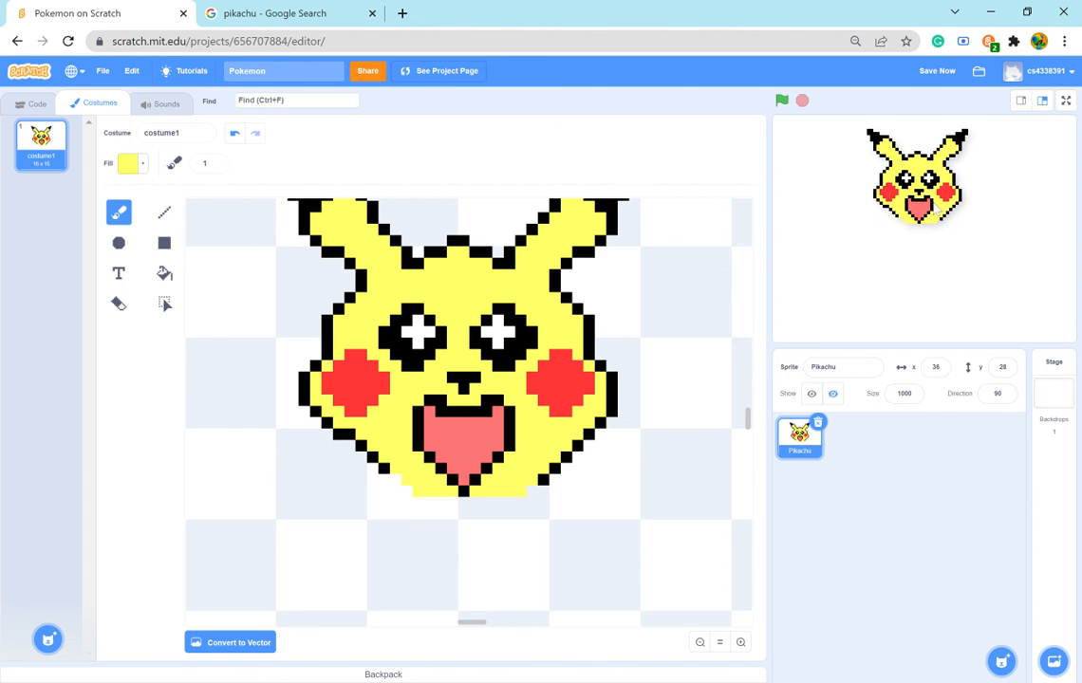
# - Build out both ear tips into solid, squared-off blocks using the outline's sampled black, and move the sprite to the middle of the stage
pyautogui.scroll(5, 611, 382)
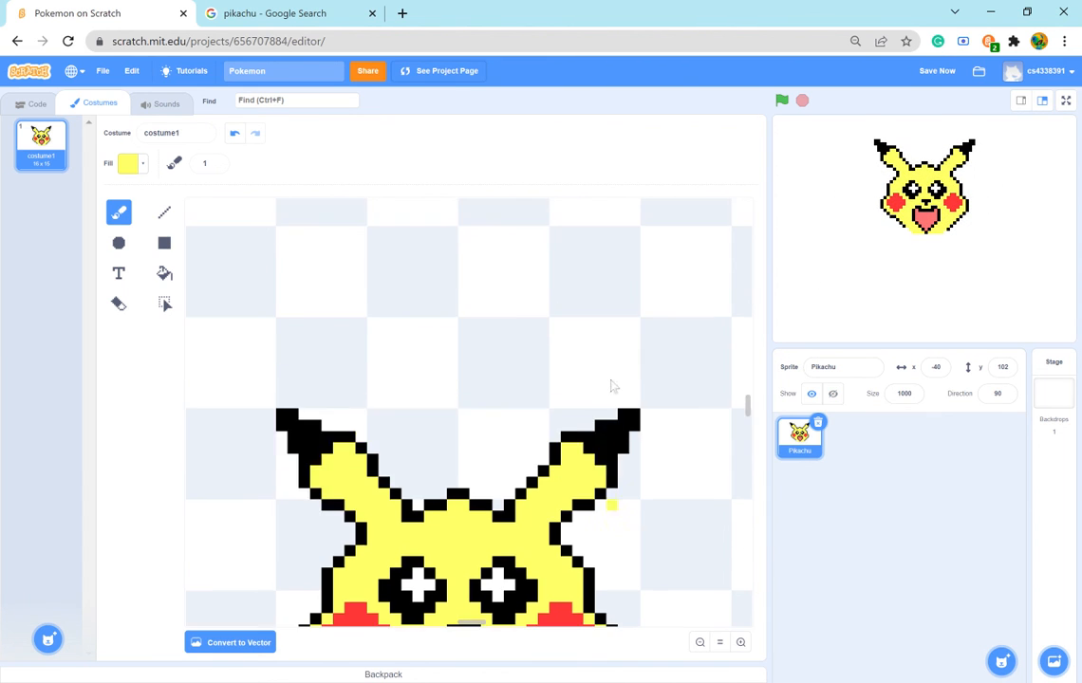
pyautogui.scroll(-3, 640, 435)
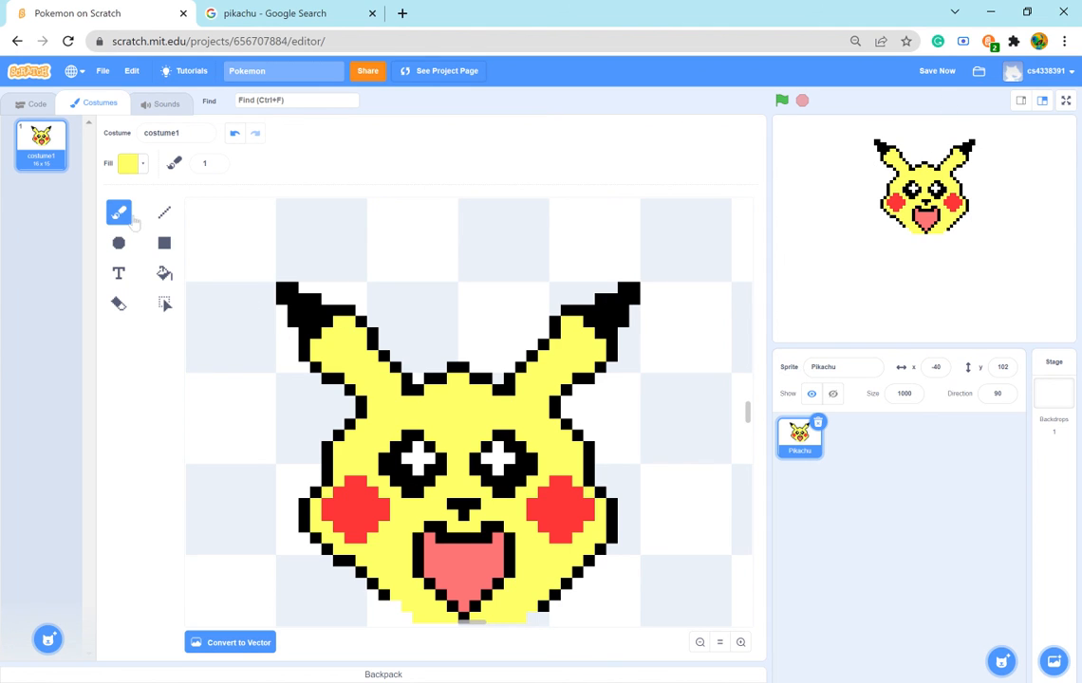
pyautogui.click(133, 163)
pyautogui.click(161, 310)
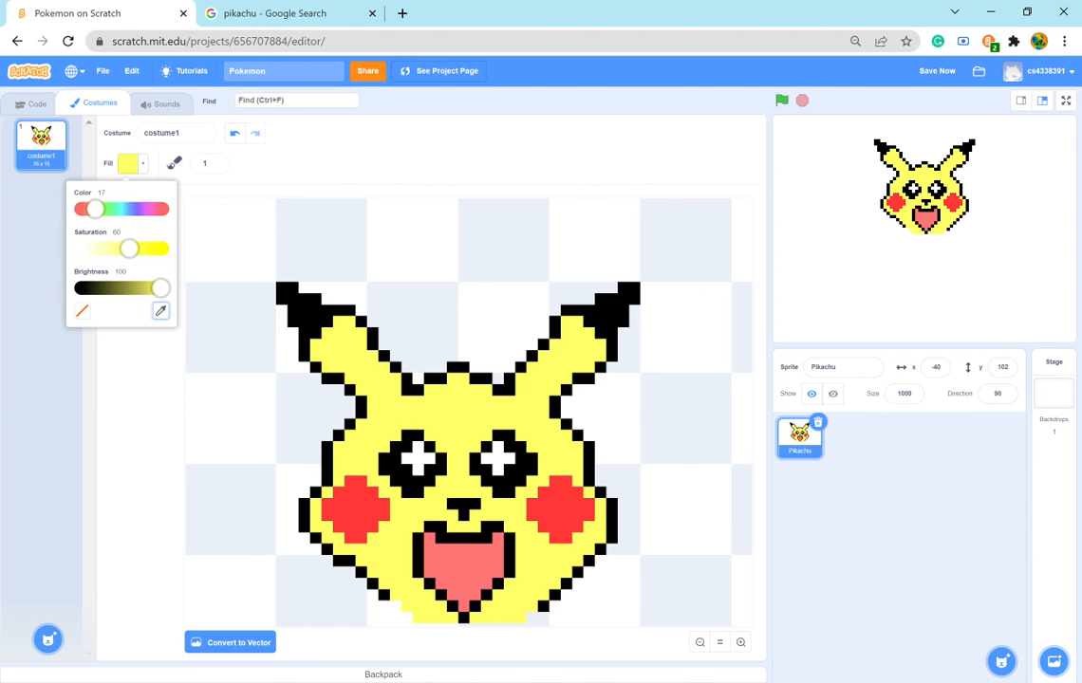
pyautogui.click(305, 323)
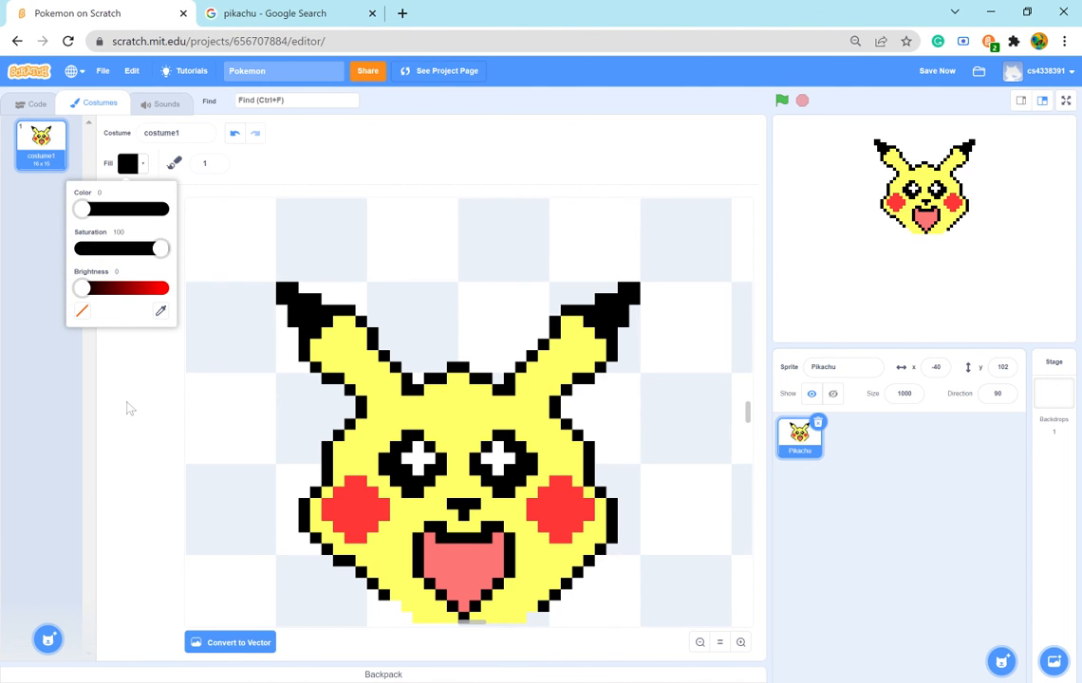
pyautogui.click(114, 362)
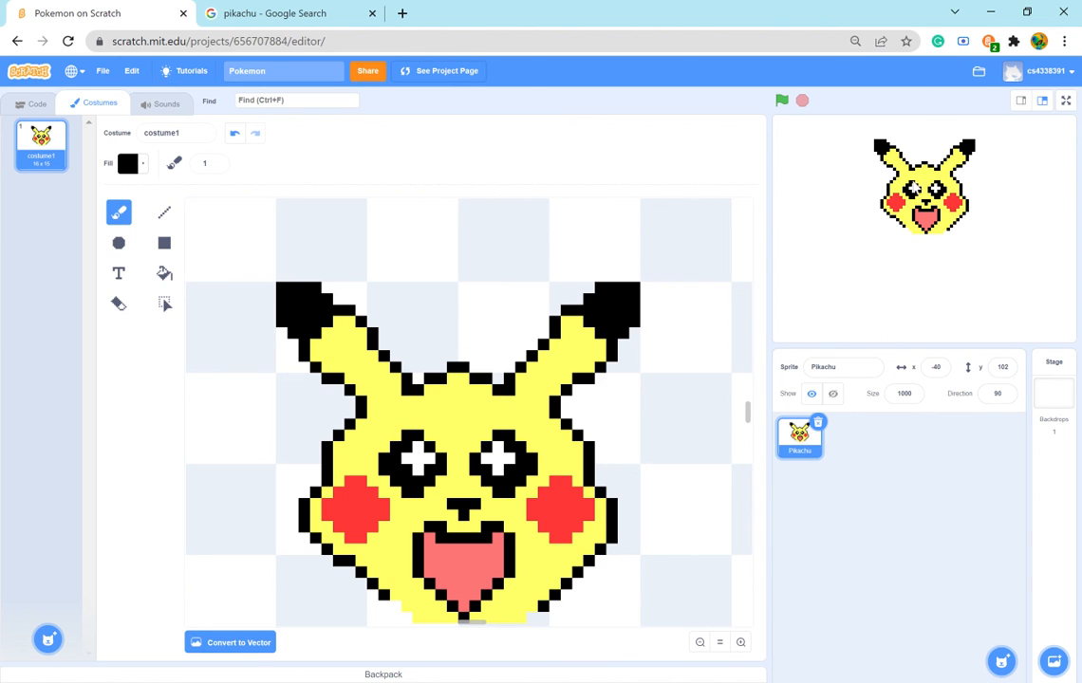
pyautogui.moveTo(925, 226); pyautogui.dragTo(951, 301)
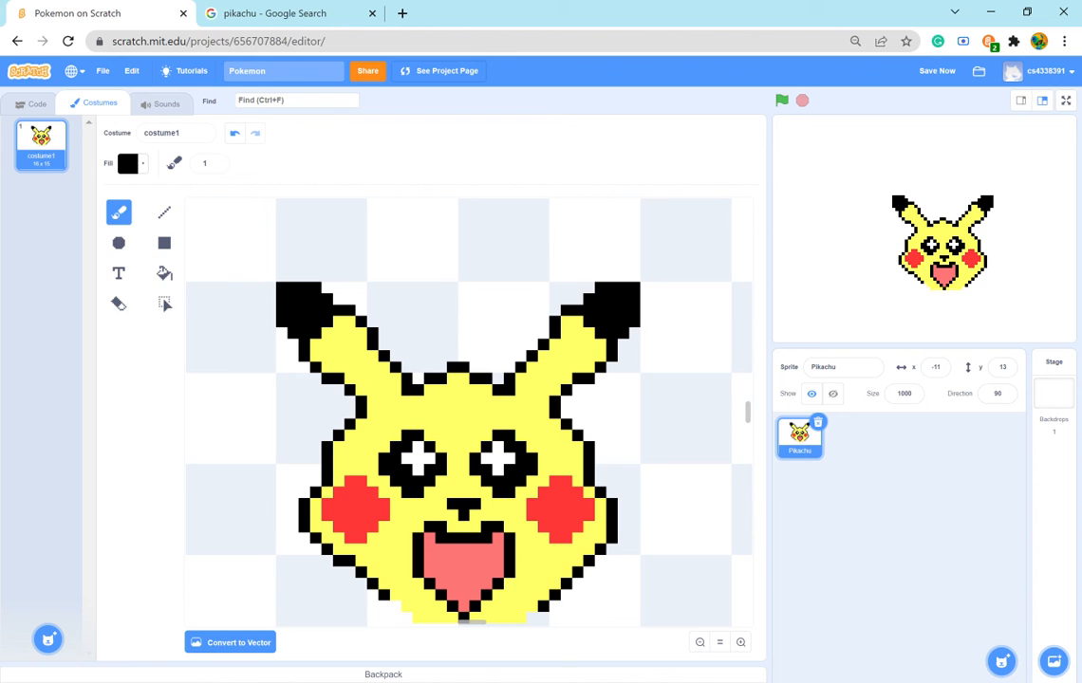
# - Try enlarging the right-hand eye's highlight by painting its upper corner pixels white, and undo the change
pyautogui.click(129, 159)
pyautogui.moveTo(117, 289); pyautogui.dragTo(81, 249)
pyautogui.click(486, 445)
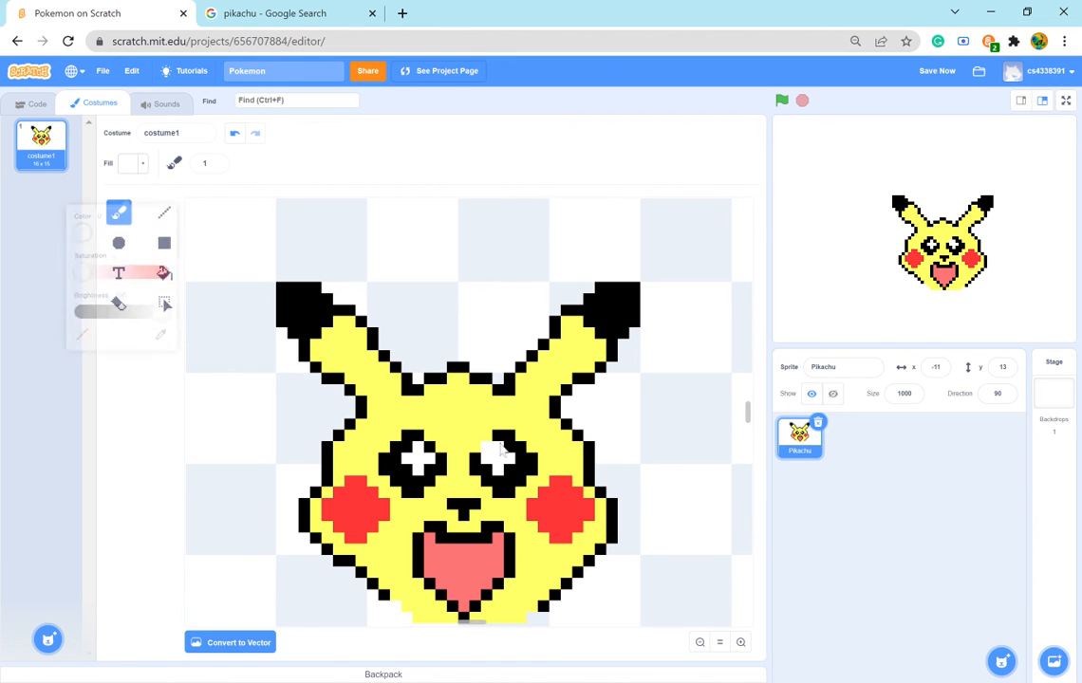
pyautogui.click(509, 447)
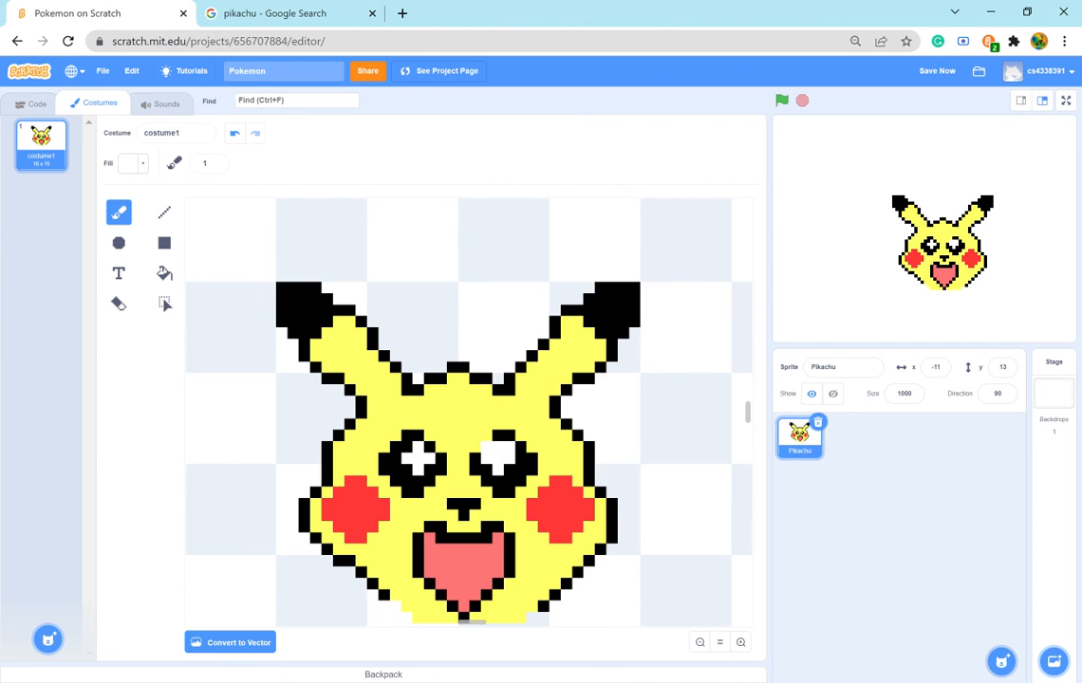
pyautogui.click(232, 136)
pyautogui.scroll(-3, 633, 531)
pyautogui.scroll(4, 628, 534)
pyautogui.scroll(-3, 631, 536)
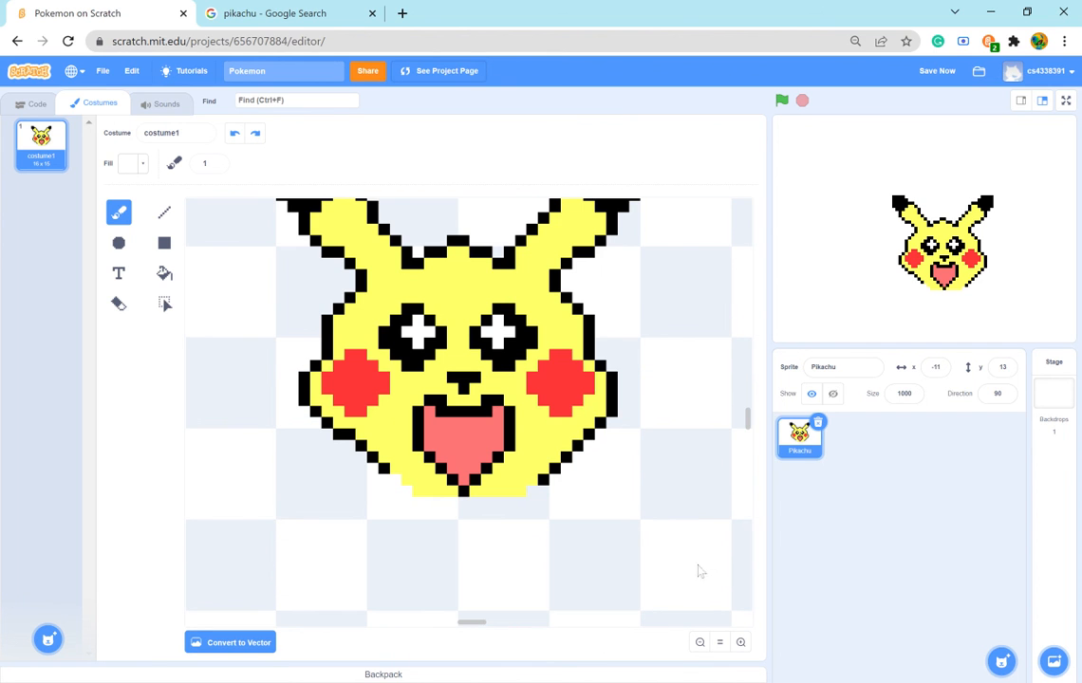